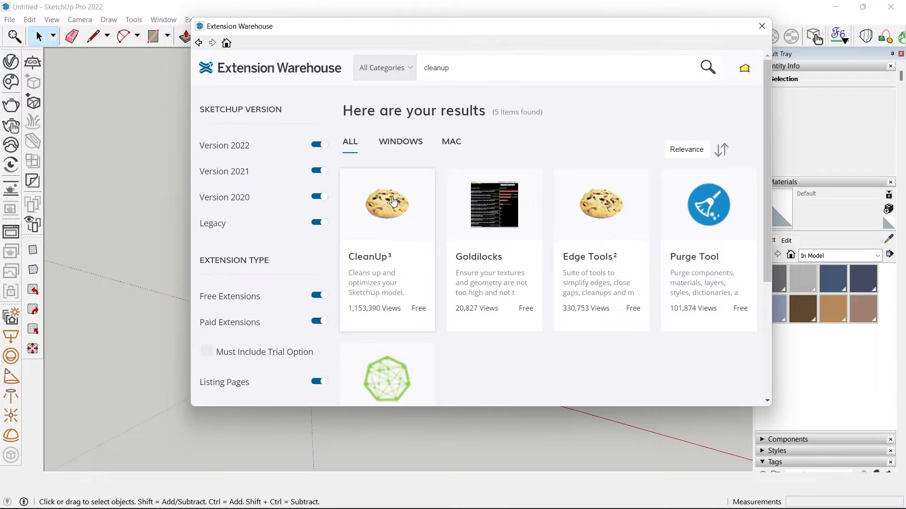
# - View the CleanUp³ extension page, and run CleanUp³ on the whole model with Purge Unused and Merge Coplanar Faces enabled
pyautogui.click(391, 239)
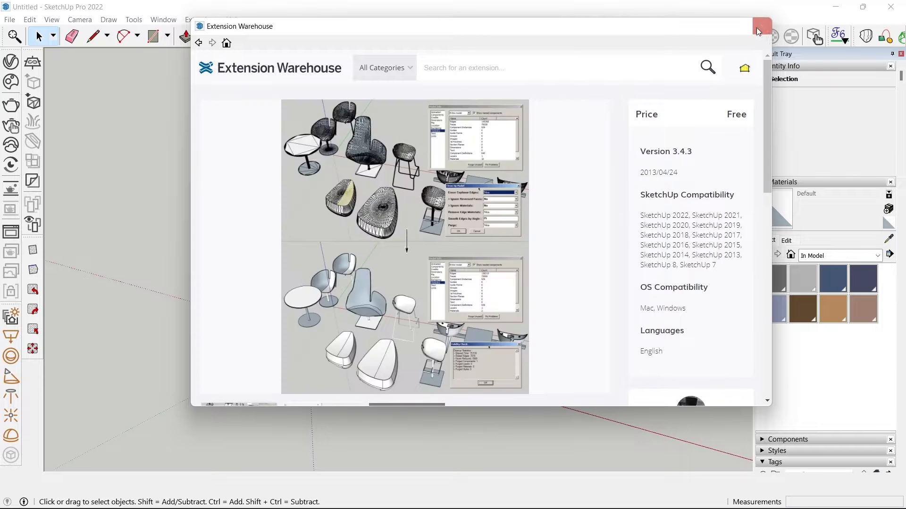
pyautogui.click(756, 27)
pyautogui.click(200, 20)
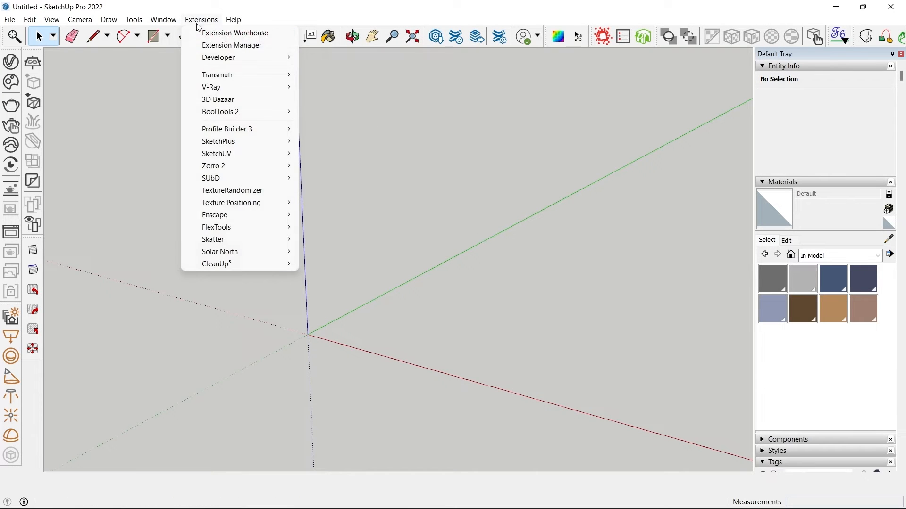
pyautogui.moveTo(234, 263)
pyautogui.click(376, 263)
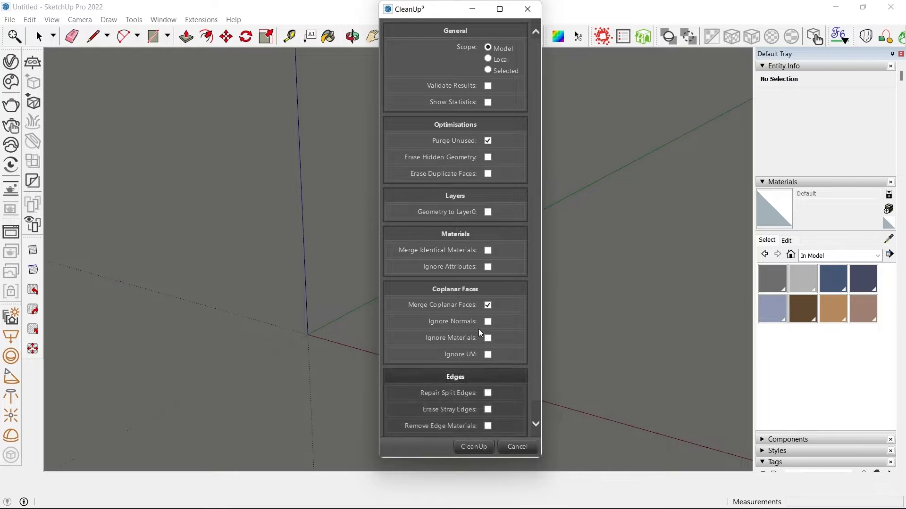
pyautogui.click(475, 452)
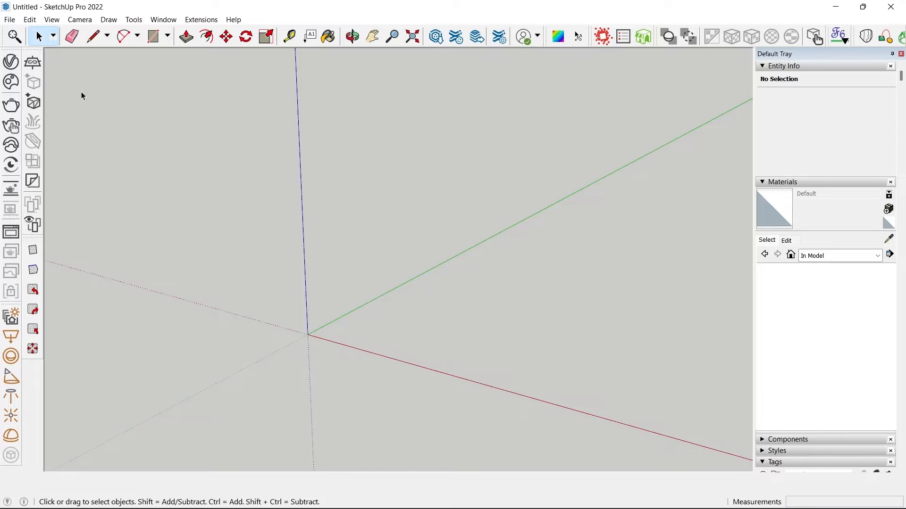
# - Save the empty model as a template named "Sketchup Clean - Meters" and set it as the default template
pyautogui.click(9, 19)
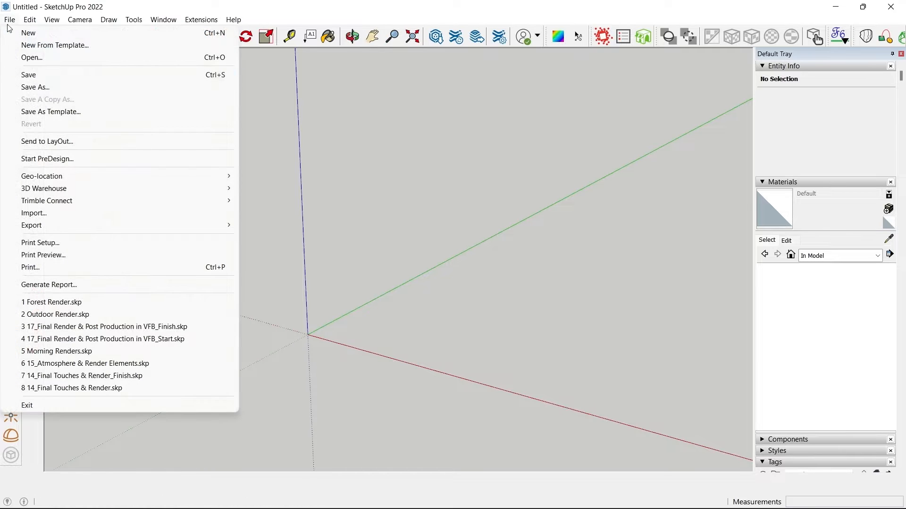
pyautogui.click(49, 112)
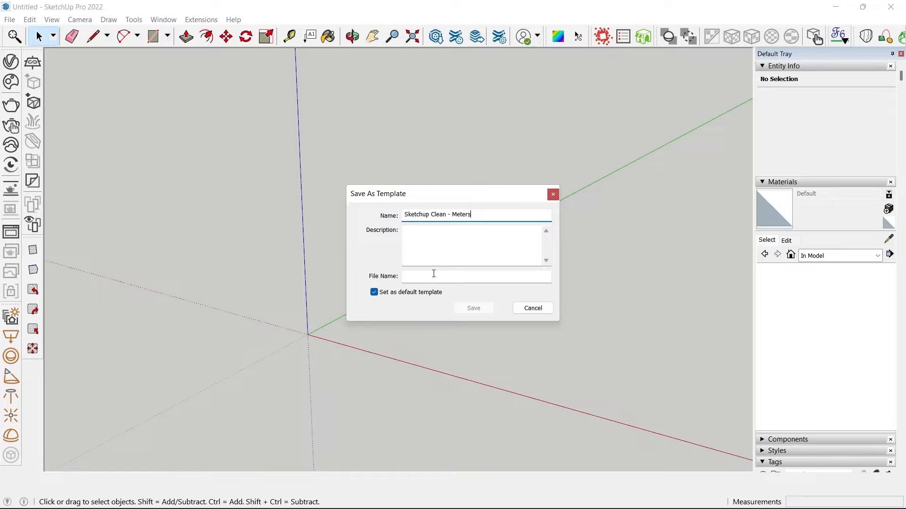
pyautogui.click(483, 312)
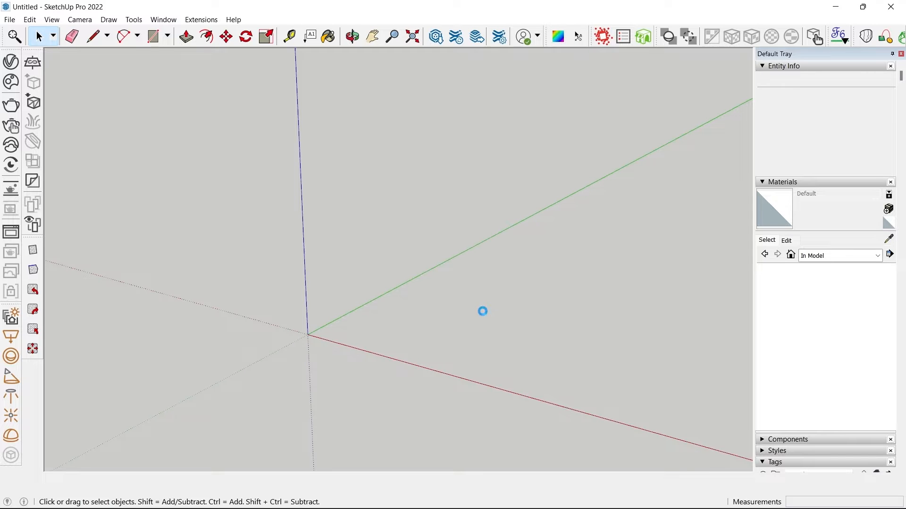
# - Check the list of templates for new models in the welcome window, and close the window
pyautogui.click(233, 19)
pyautogui.click(246, 33)
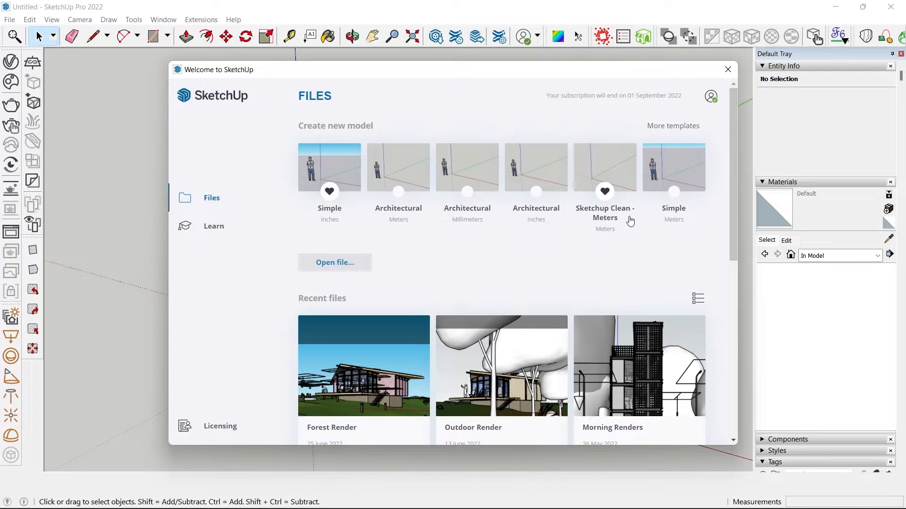
pyautogui.click(728, 69)
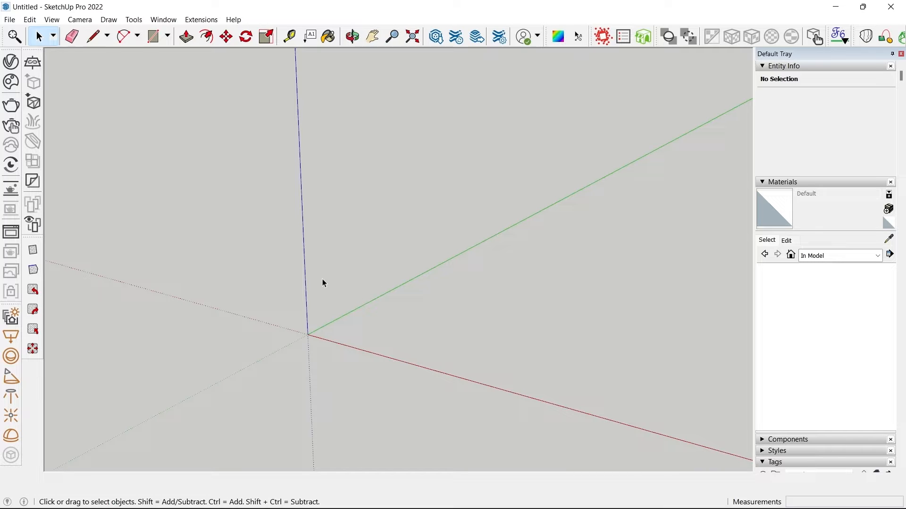
# - Find the Diamond Cabin among the featured community models in the 3D Warehouse and open its page
pyautogui.click(168, 21)
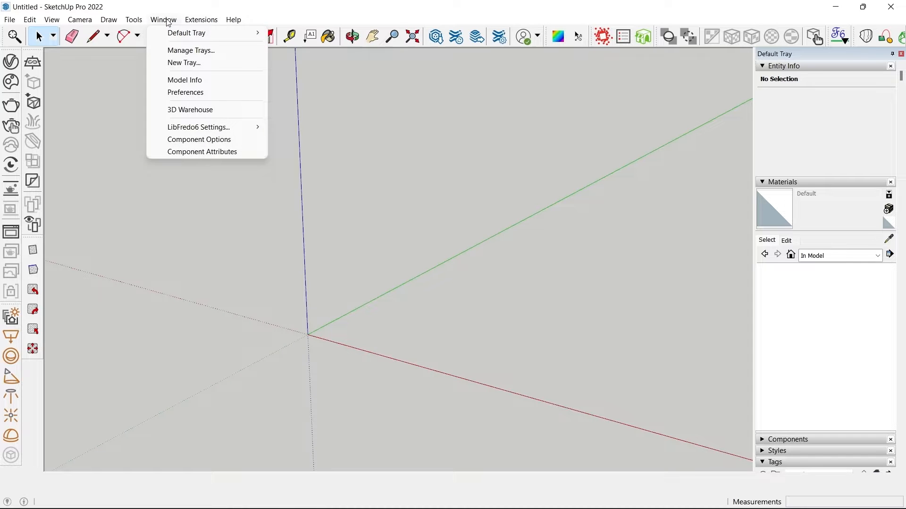
pyautogui.click(181, 109)
pyautogui.scroll(-2, 345, 255)
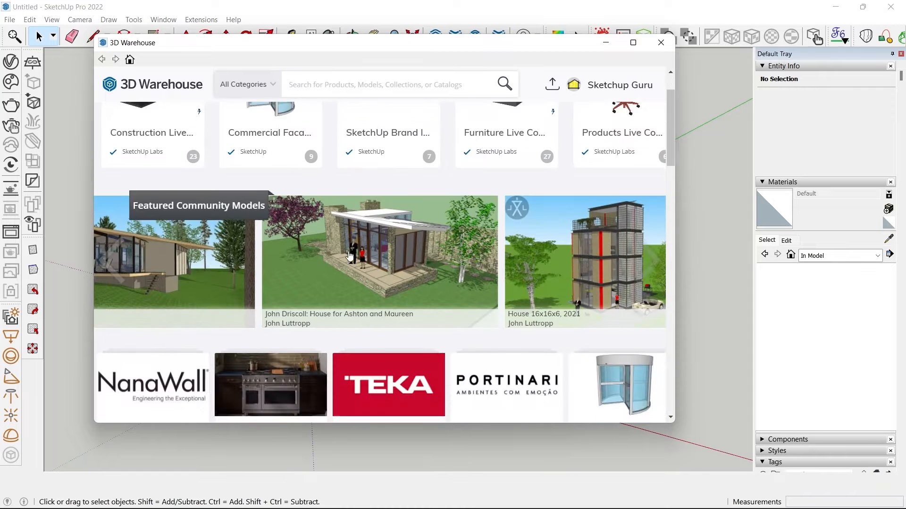
pyautogui.scroll(1, 138, 268)
pyautogui.click(136, 268)
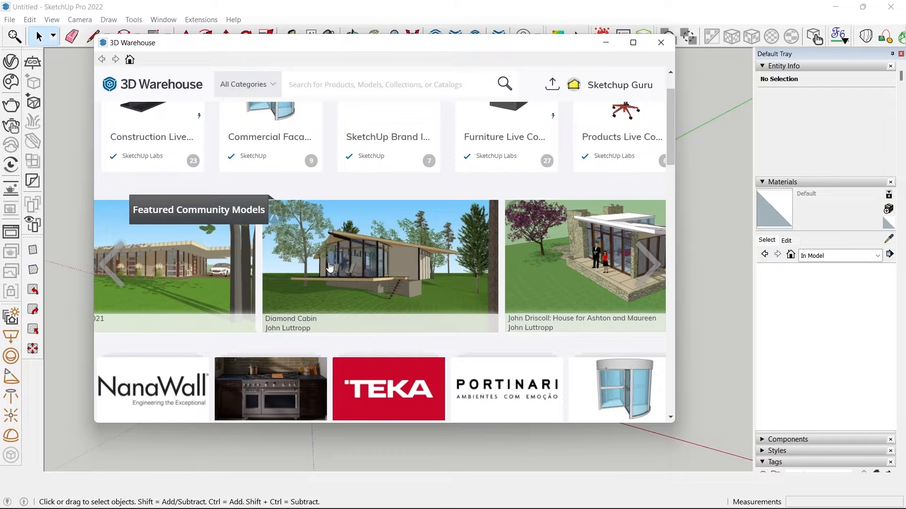
pyautogui.click(328, 262)
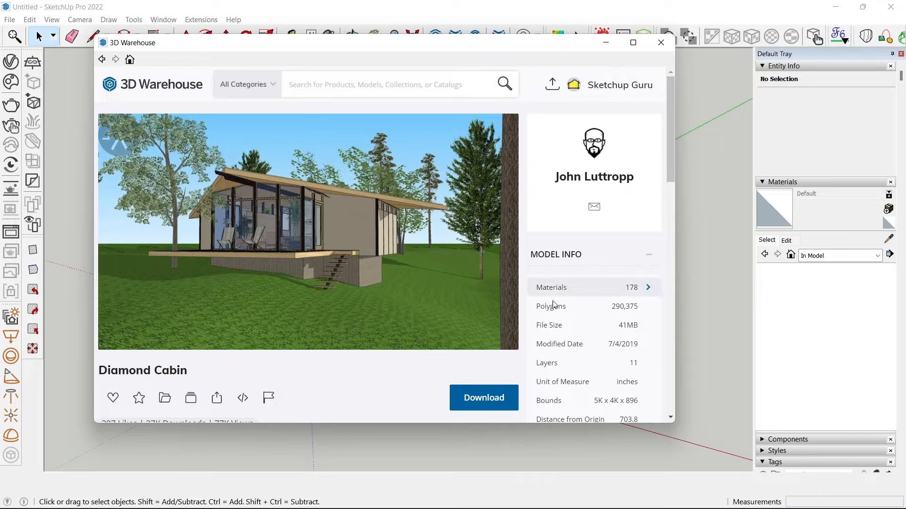
# - Download the Diamond Cabin directly into the model and place it at the origin
pyautogui.click(482, 398)
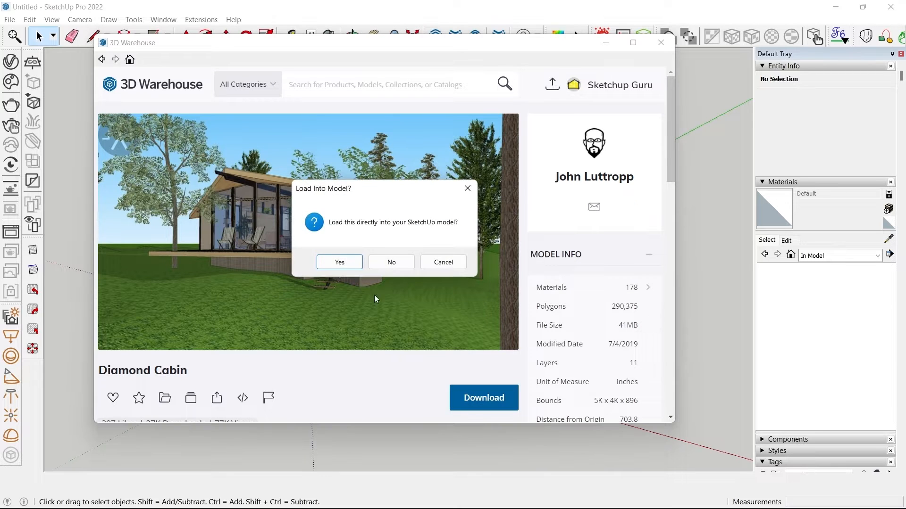
pyautogui.click(339, 262)
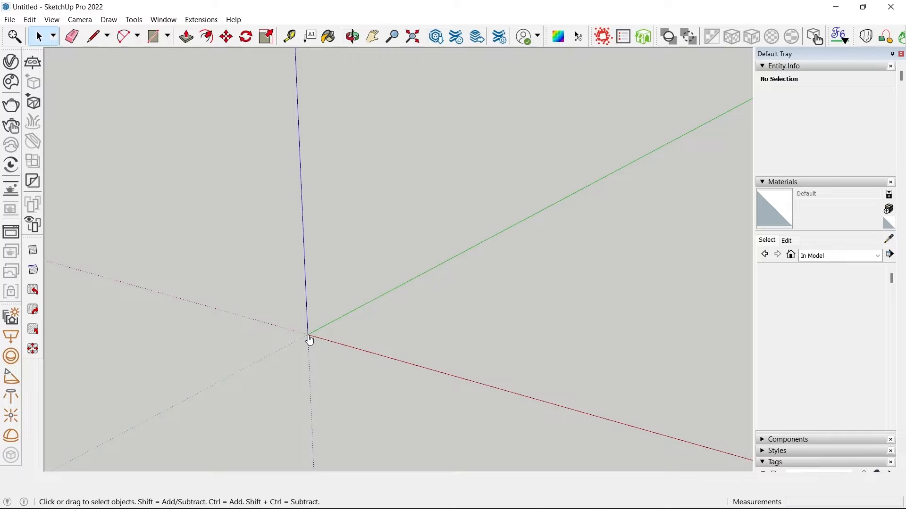
pyautogui.click(308, 335)
pyautogui.moveTo(308, 335); pyautogui.dragTo(383, 347, button='middle')
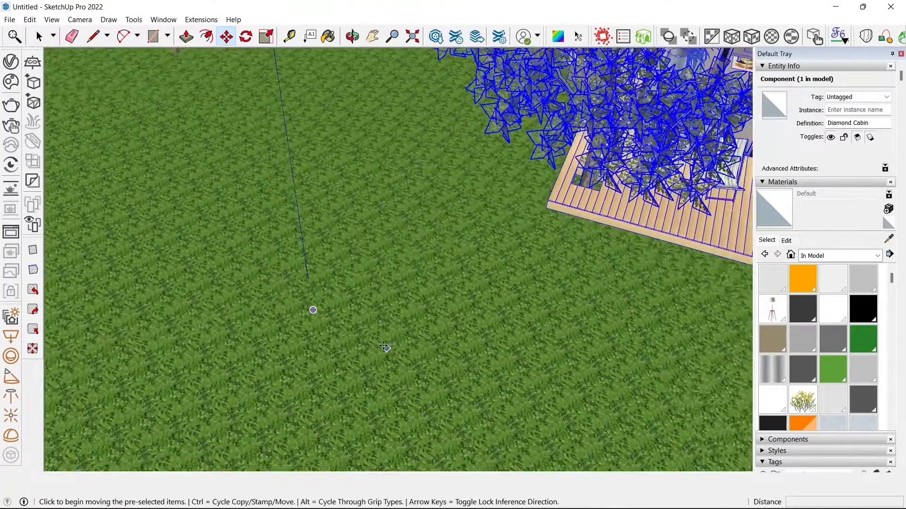
pyautogui.press('space')
# - Inspect the imported cabin with its terrain and trees, and examine the list of tags that came with it
pyautogui.scroll(-10, 347, 311)
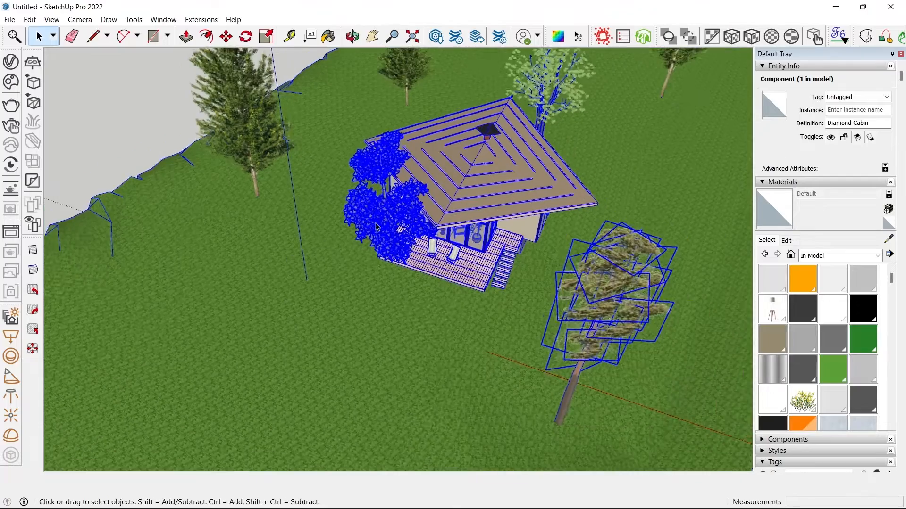
pyautogui.scroll(-2, 377, 227)
pyautogui.moveTo(377, 227); pyautogui.dragTo(450, 330, button='middle')
pyautogui.scroll(-4, 481, 363)
pyautogui.moveTo(493, 376); pyautogui.dragTo(553, 282, button='middle')
pyautogui.scroll(2, 538, 285)
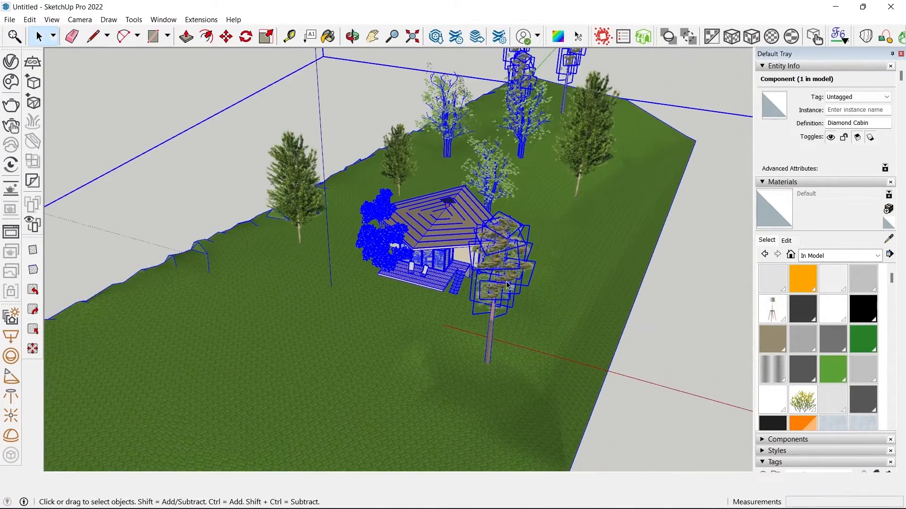
pyautogui.click(782, 182)
pyautogui.click(772, 216)
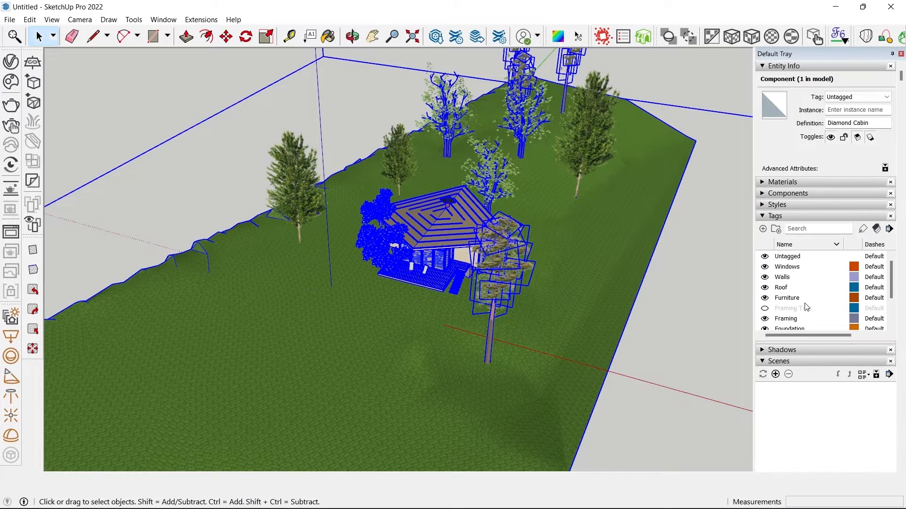
pyautogui.scroll(-4, 807, 307)
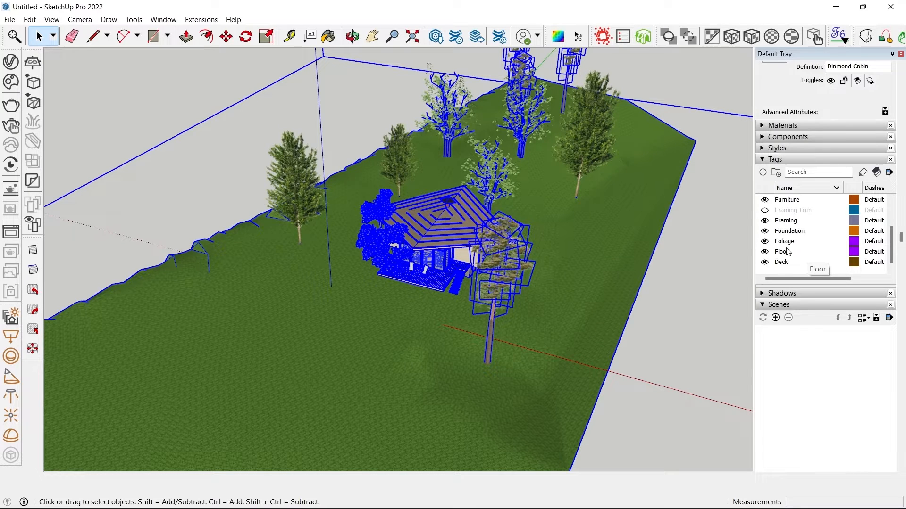
pyautogui.scroll(4, 806, 252)
pyautogui.scroll(-4, 830, 316)
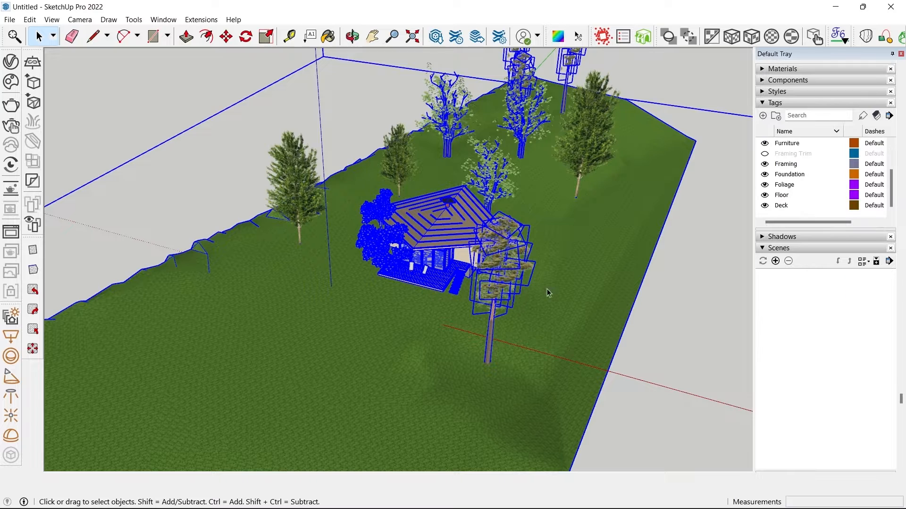
# - Inside the Diamond Cabin component, select the trees in front of, beside and behind the house and delete them
pyautogui.doubleClick(458, 279)
pyautogui.click(491, 273)
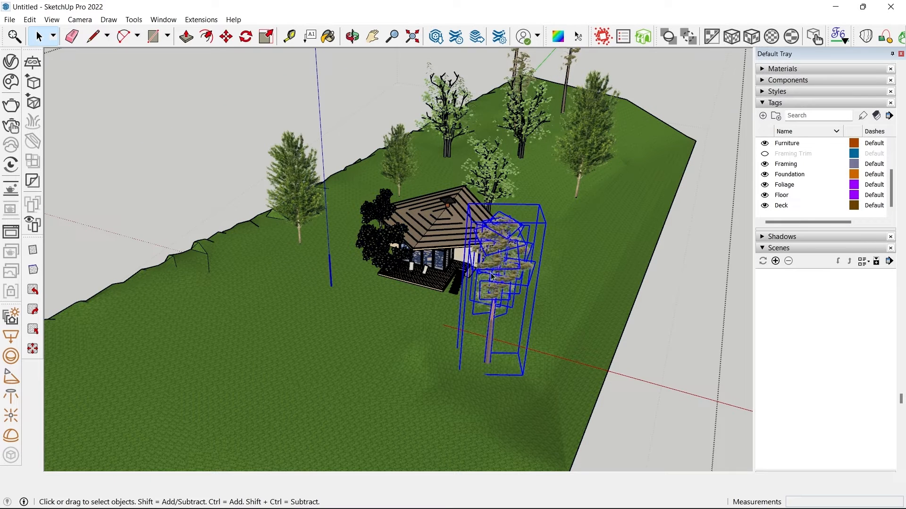
pyautogui.keyDown('shift'); pyautogui.click(301, 182); pyautogui.keyUp('shift')
pyautogui.keyDown('shift'); pyautogui.click(399, 156); pyautogui.keyUp('shift')
pyautogui.keyDown('shift'); pyautogui.click(443, 114); pyautogui.keyUp('shift')
pyautogui.moveTo(550, 68); pyautogui.dragTo(529, 138, button='middle')
pyautogui.keyDown('shift'); pyautogui.click(527, 137); pyautogui.keyUp('shift')
pyautogui.keyDown('shift'); pyautogui.click(475, 91); pyautogui.keyUp('shift')
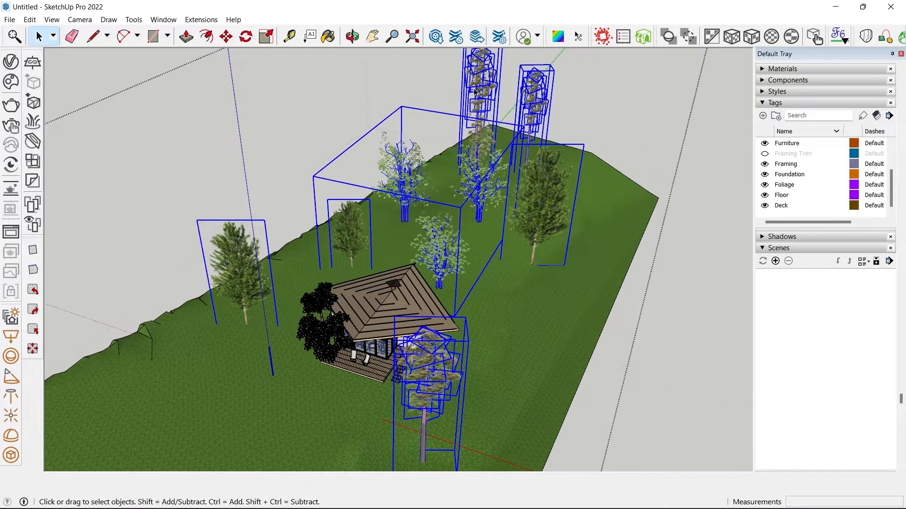
pyautogui.press('Delete')
# - Delete the remaining tall tree behind the house and the leafy tree beside its deck
pyautogui.moveTo(473, 91); pyautogui.dragTo(518, 61, button='middle')
pyautogui.click(432, 148)
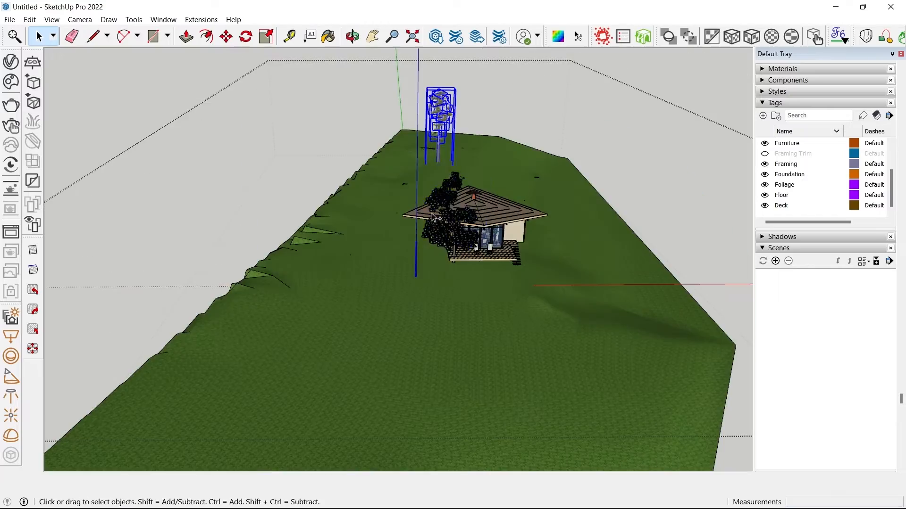
pyautogui.keyDown('shift'); pyautogui.click(438, 203); pyautogui.keyUp('shift')
pyautogui.press('Delete')
# - Run CleanUp³ on the model containing the imported cabin
pyautogui.moveTo(438, 203); pyautogui.dragTo(338, 265, button='middle')
pyautogui.scroll(7, 355, 246)
pyautogui.moveTo(402, 278); pyautogui.dragTo(484, 292, button='middle')
pyautogui.scroll(-5, 437, 185)
pyautogui.scroll(5, 436, 186)
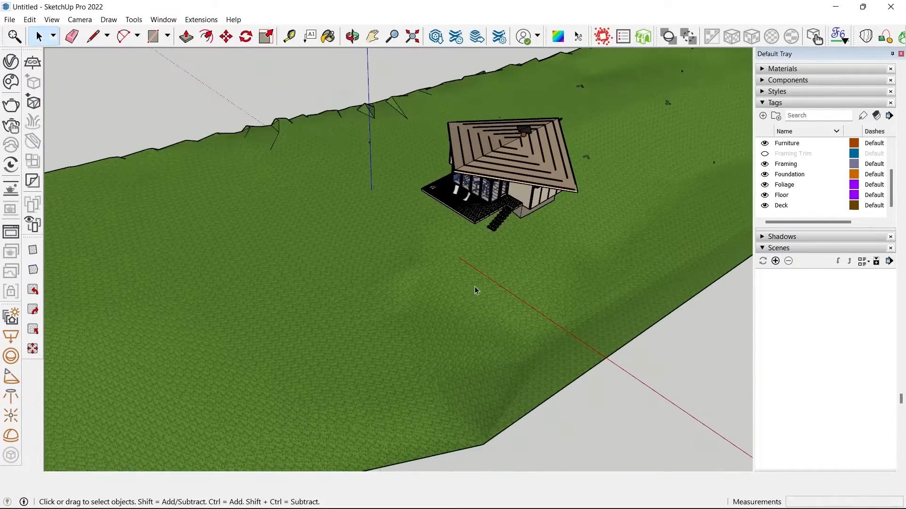
pyautogui.click(201, 20)
pyautogui.moveTo(222, 264)
pyautogui.click(334, 277)
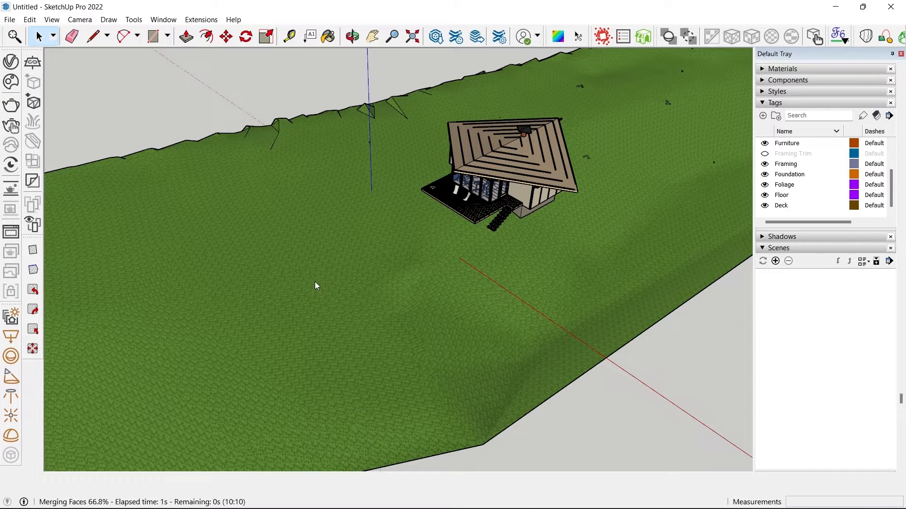
# - Save the model as "02_Cleaning up the Model_Finish" in the "02_Cleaning up the Model" folder
pyautogui.moveTo(308, 86); pyautogui.dragTo(536, 239, button='middle')
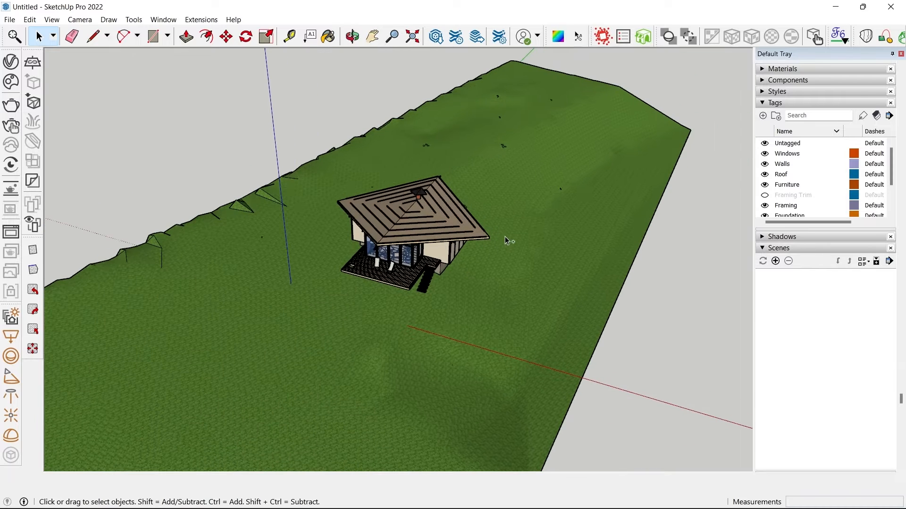
pyautogui.hotkey('ctrl', 's')
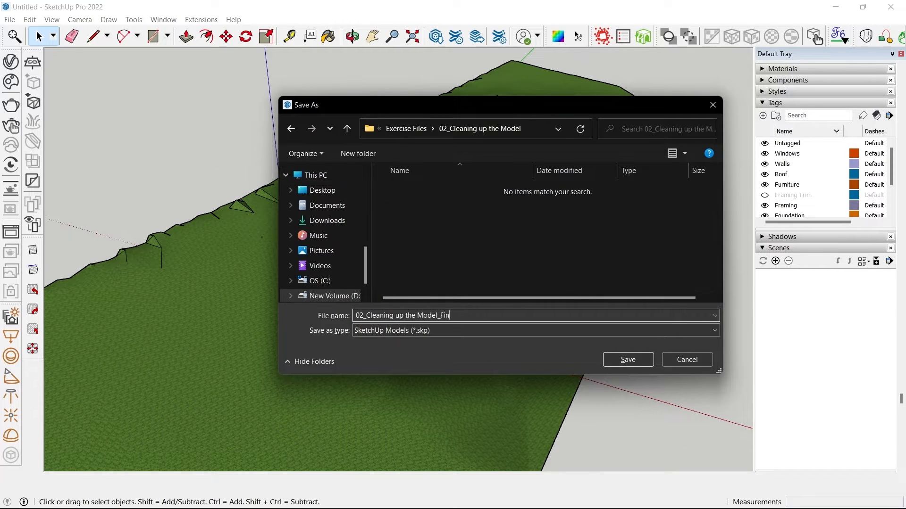
pyautogui.write('ish')
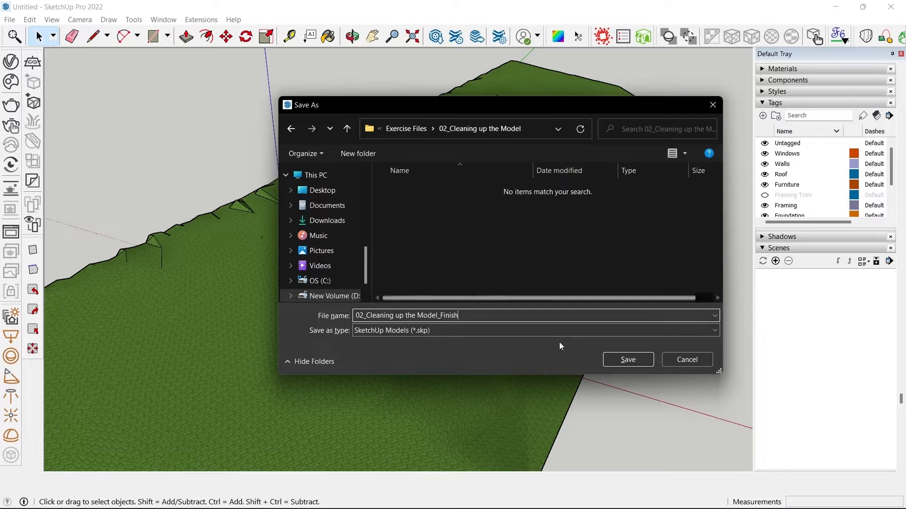
pyautogui.click(622, 361)
pyautogui.moveTo(603, 188); pyautogui.dragTo(355, 275, button='middle')
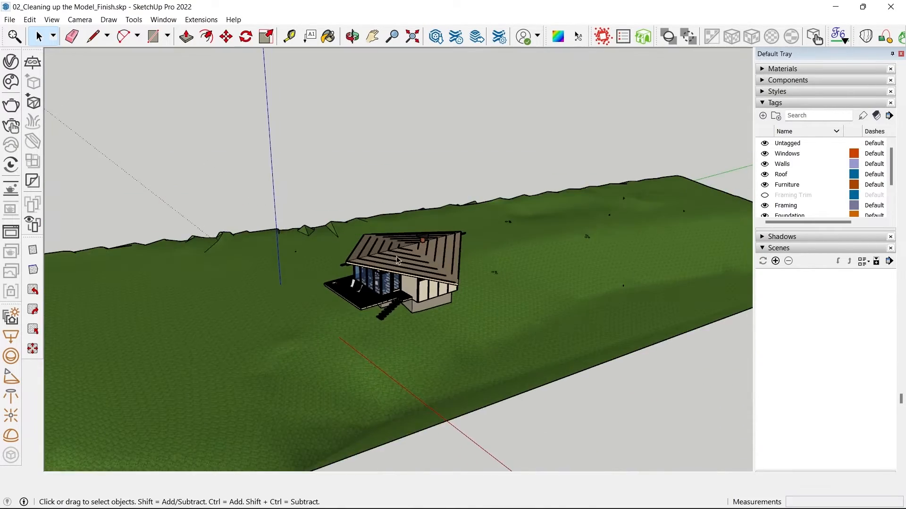
pyautogui.scroll(4, 398, 259)
pyautogui.moveTo(436, 338); pyautogui.dragTo(491, 290, button='middle')
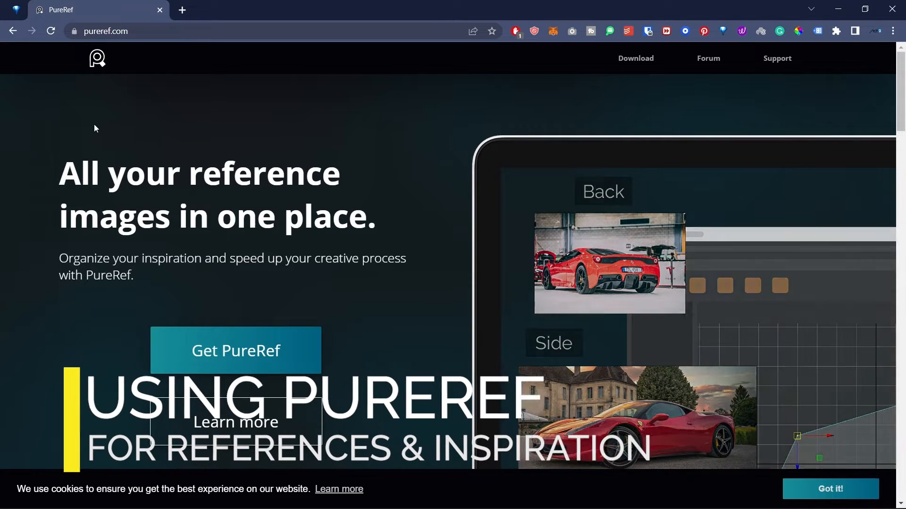
# - Switch to the PureRef website in the browser, look over its home page and open the download page
pyautogui.scroll(-2, 311, 265)
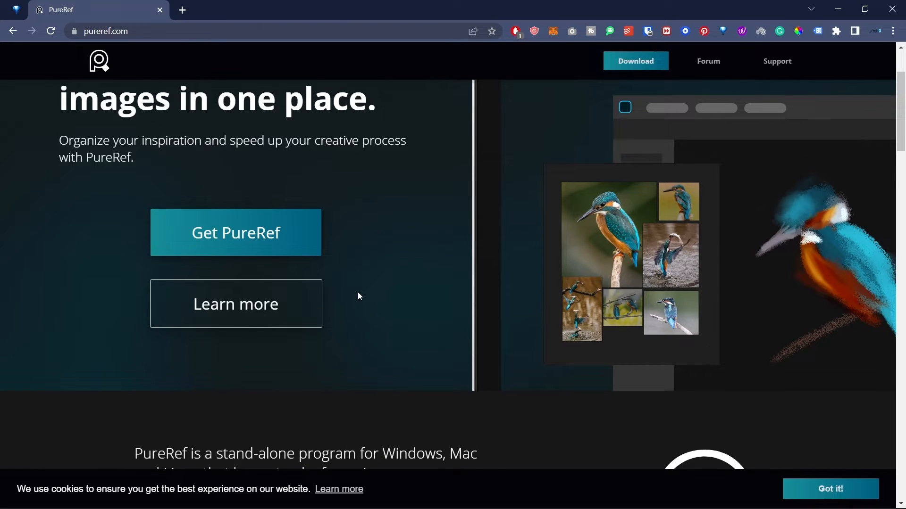
pyautogui.scroll(2, 357, 294)
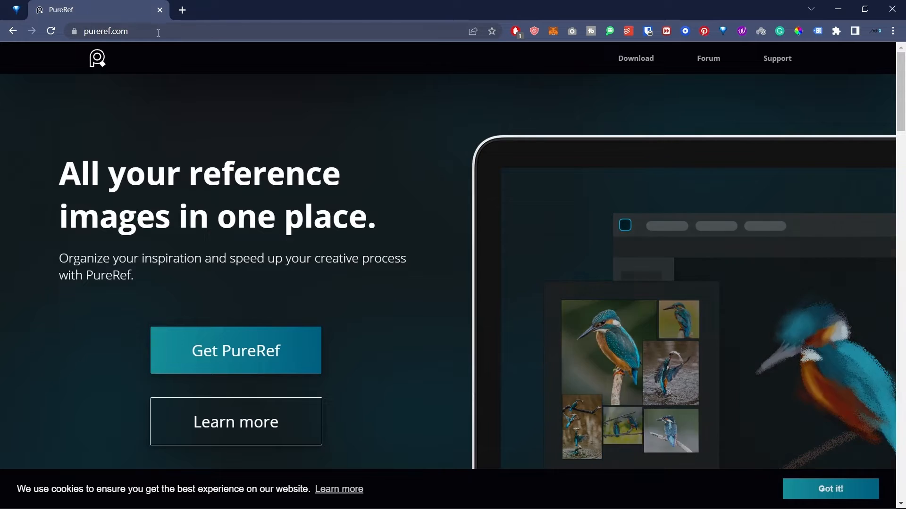
pyautogui.click(265, 349)
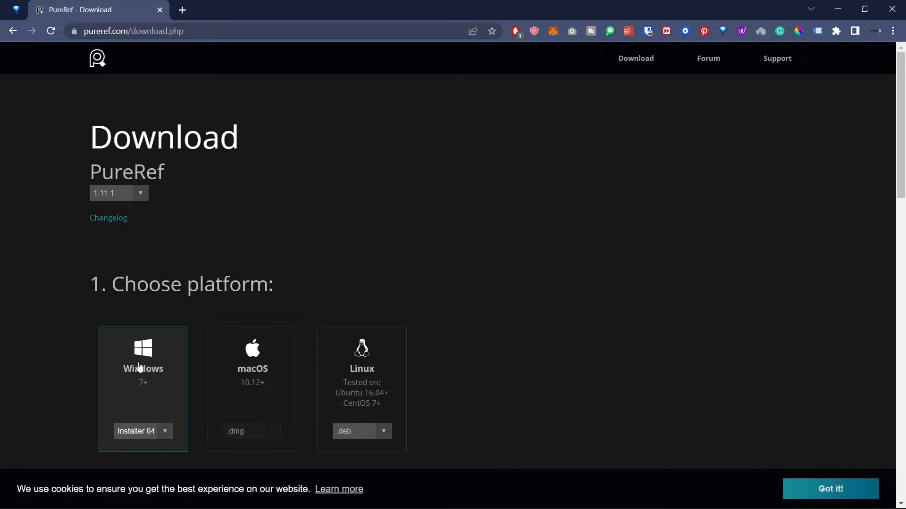
# - Set PureRef's custom contribution to € 0, check the checkout section, and switch to the PureRef board of cabin images
pyautogui.scroll(-8, 132, 228)
pyautogui.click(337, 360)
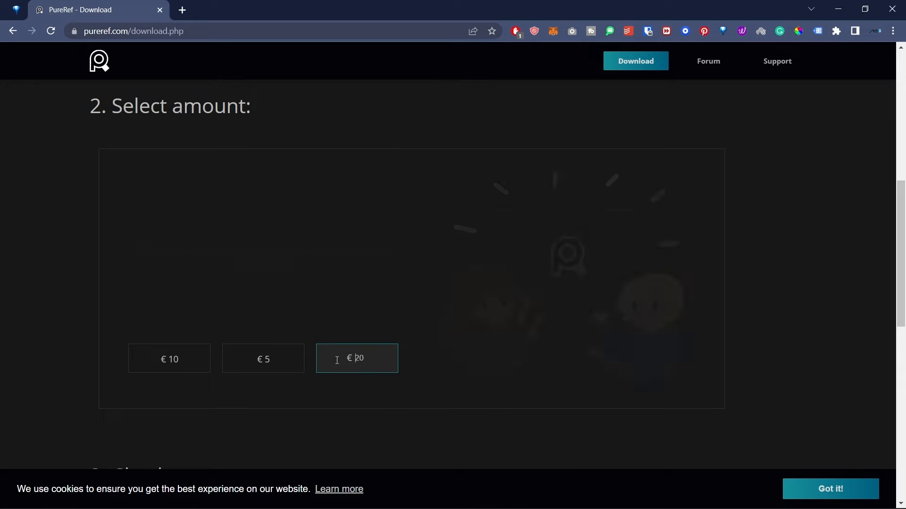
pyautogui.write('0')
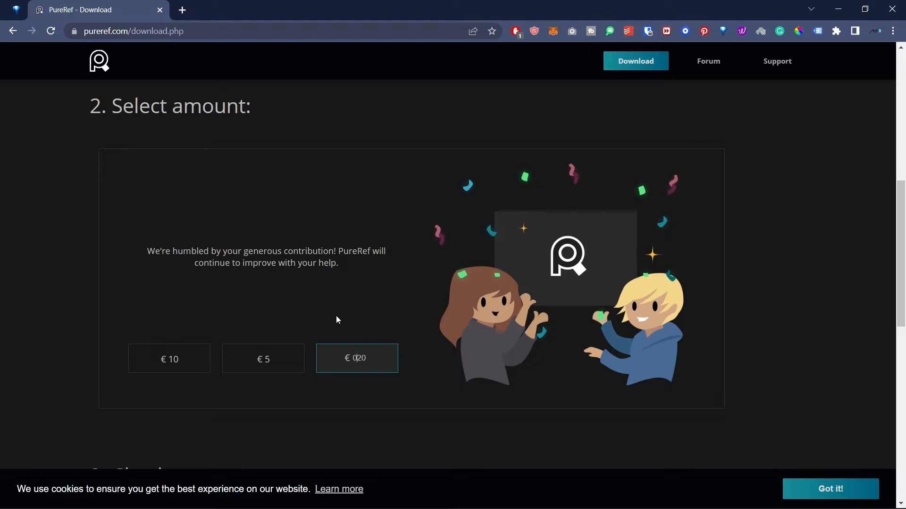
pyautogui.scroll(-7, 236, 362)
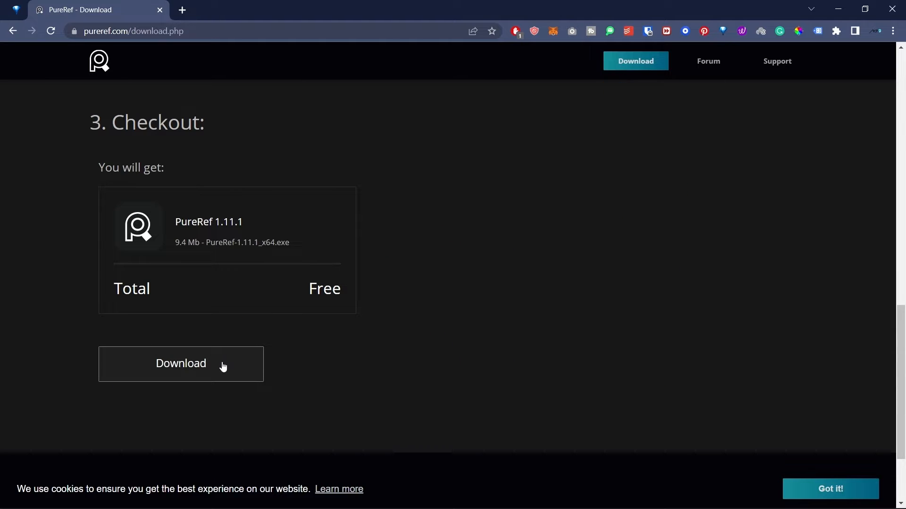
pyautogui.scroll(7, 287, 368)
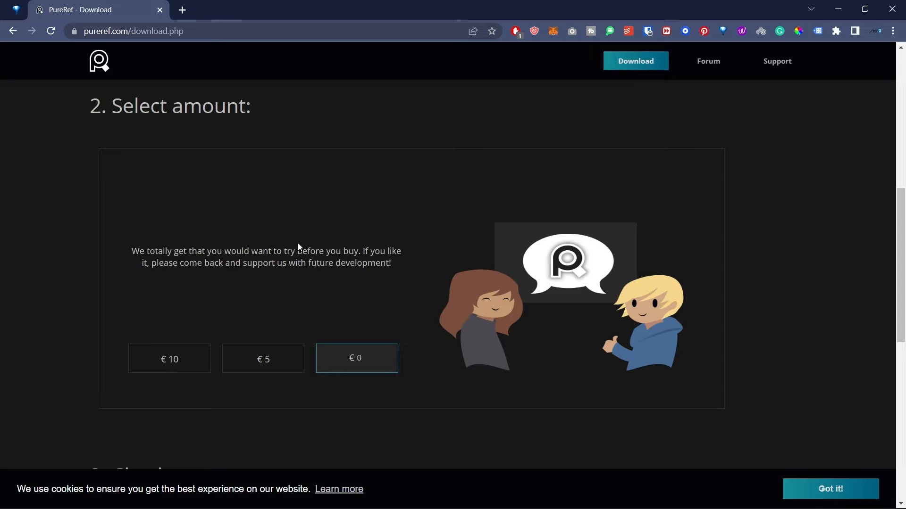
pyautogui.click(841, 7)
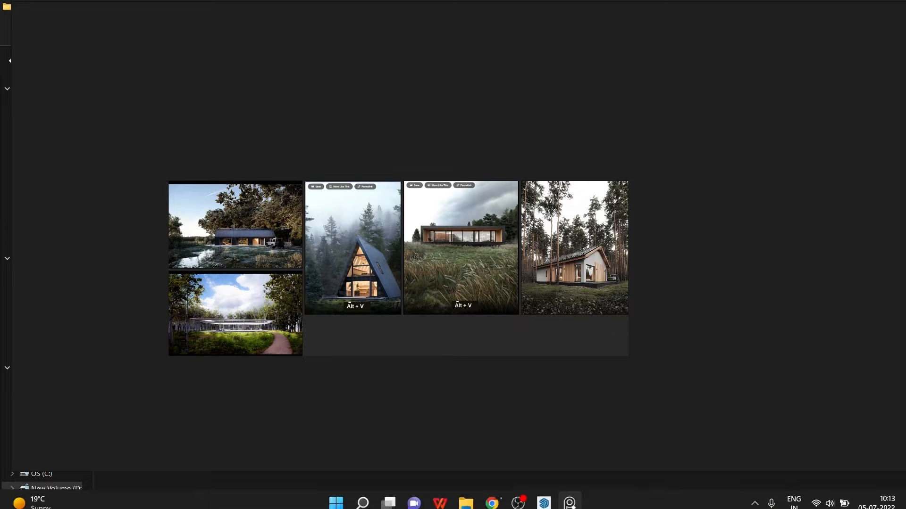
# - Switch back to the browser and search Google Images for "forest cabin renders" in a new tab
pyautogui.click(492, 495)
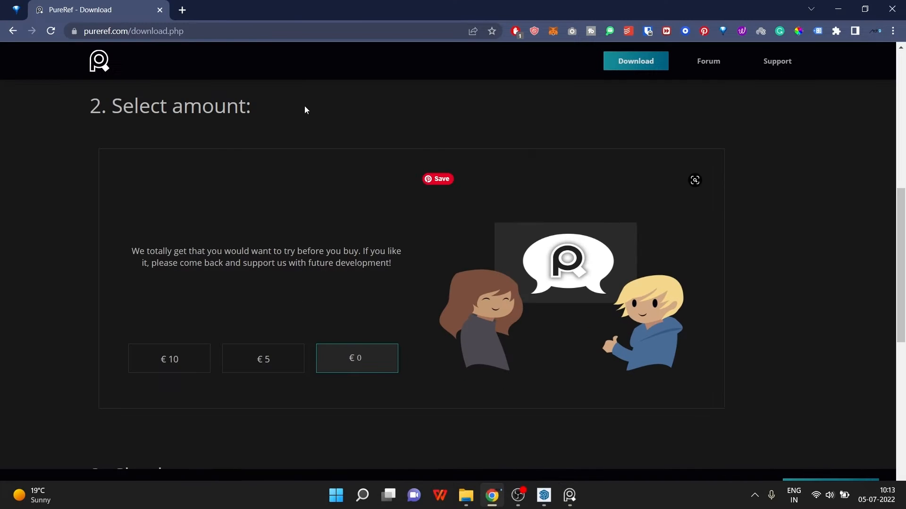
pyautogui.click(185, 15)
pyautogui.write('images')
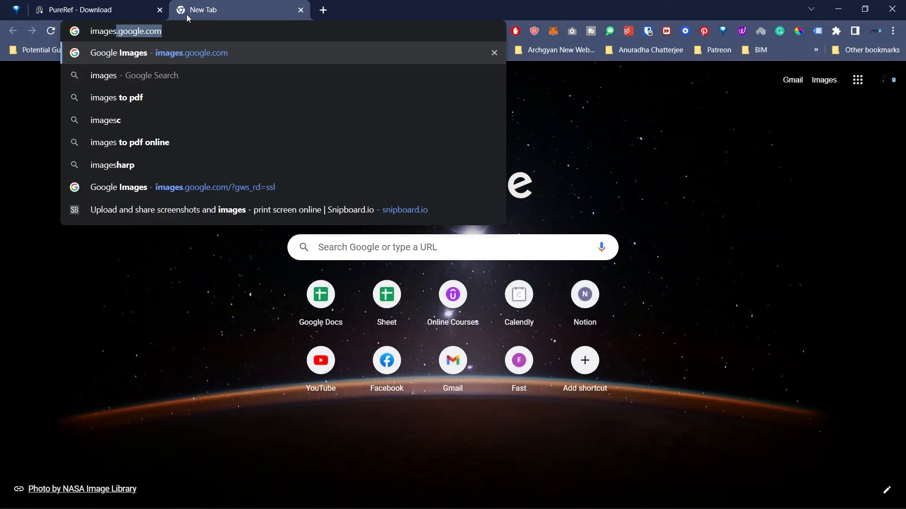
pyautogui.press('Return')
pyautogui.click(344, 242)
pyautogui.write('forest cabi')
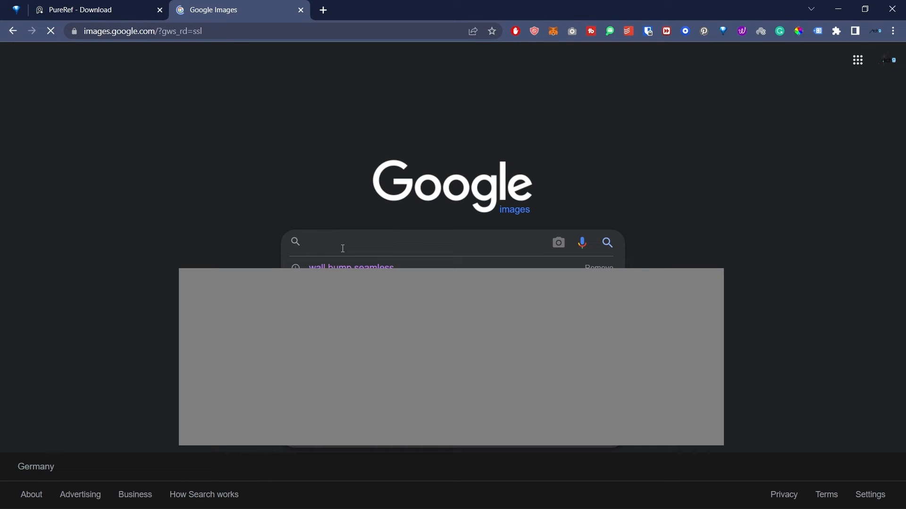
pyautogui.write('n renders')
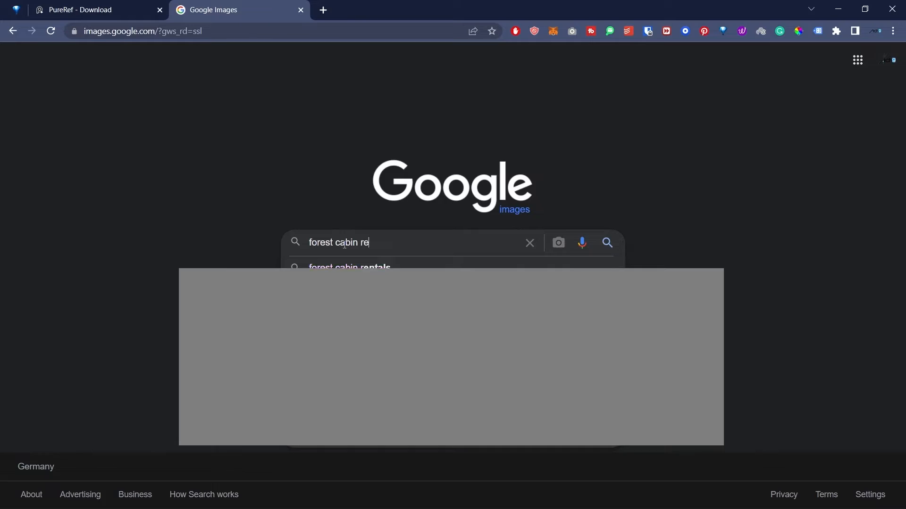
pyautogui.press('Return')
# - Copy the Pinterest image "Cabin in the forest!" into the PureRef board and place it at the end of the image row
pyautogui.click(560, 235)
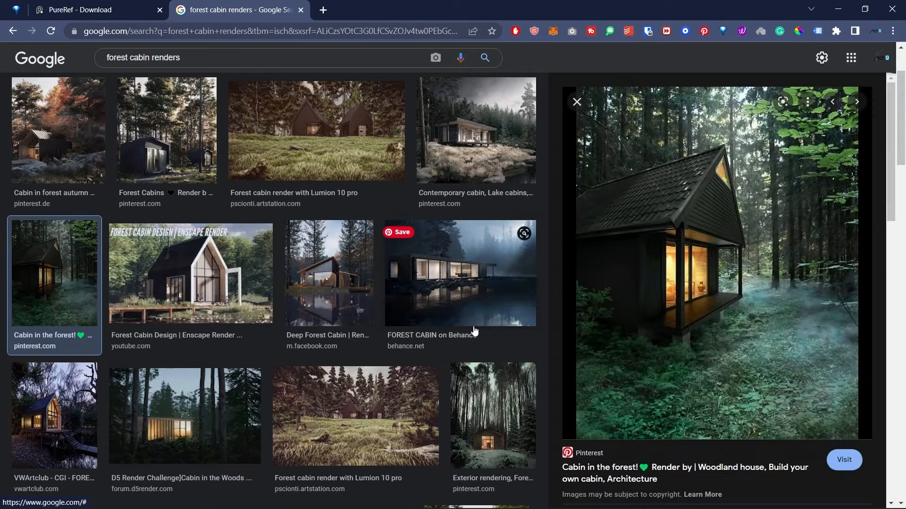
pyautogui.rightClick(658, 250)
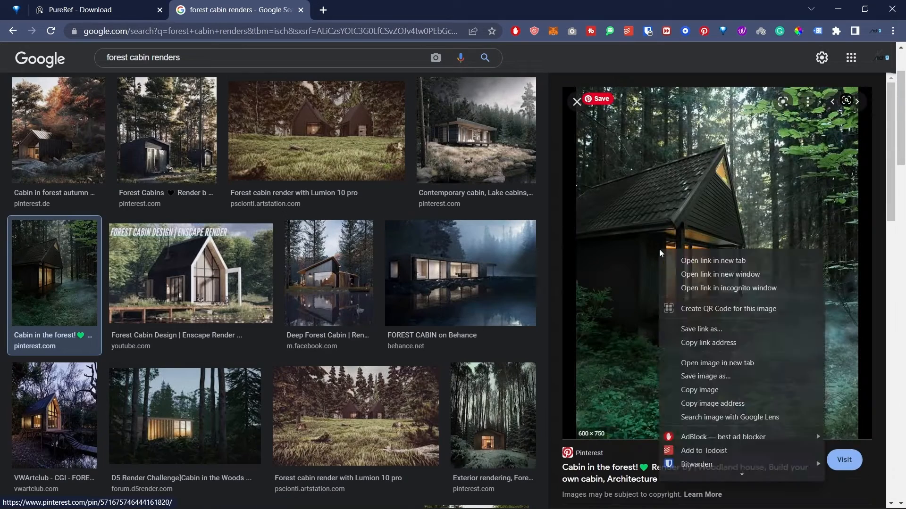
pyautogui.click(699, 390)
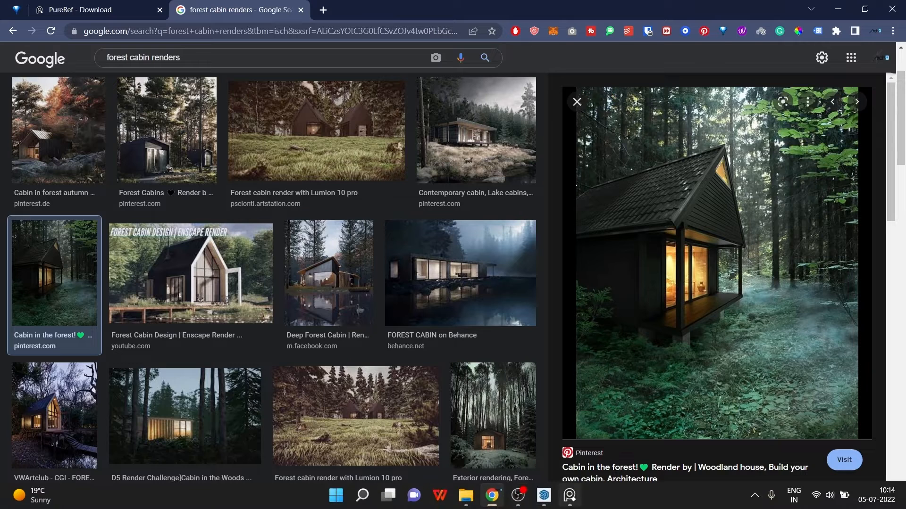
pyautogui.click(570, 495)
pyautogui.hotkey('ctrl', 'v')
pyautogui.moveTo(664, 316); pyautogui.dragTo(675, 270)
# - Look over the whole PureRef board and compare the newly added forest cabin with the other reference images
pyautogui.scroll(-2, 333, 261)
pyautogui.scroll(2, 354, 294)
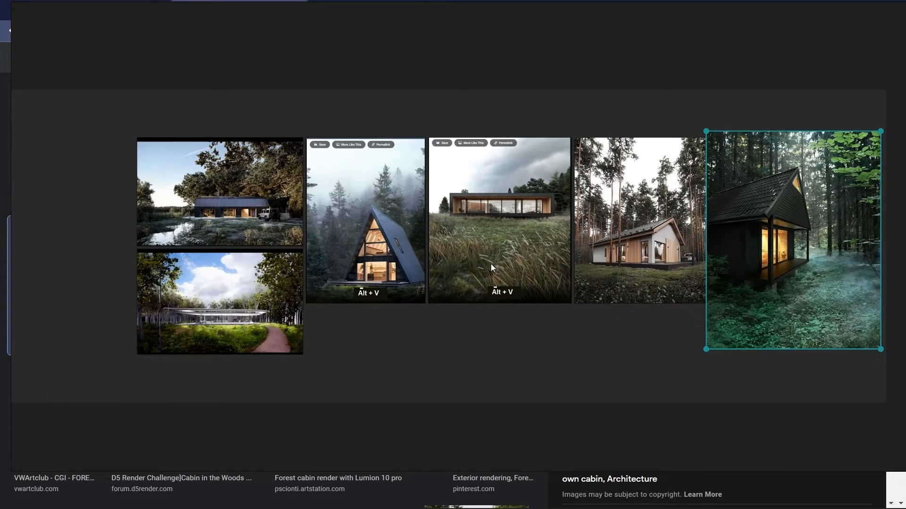
pyautogui.moveTo(516, 251); pyautogui.dragTo(578, 248, button='middle')
pyautogui.click(574, 333)
pyautogui.scroll(3, 561, 187)
pyautogui.scroll(-2, 532, 257)
pyautogui.scroll(-2, 543, 264)
pyautogui.scroll(2, 584, 292)
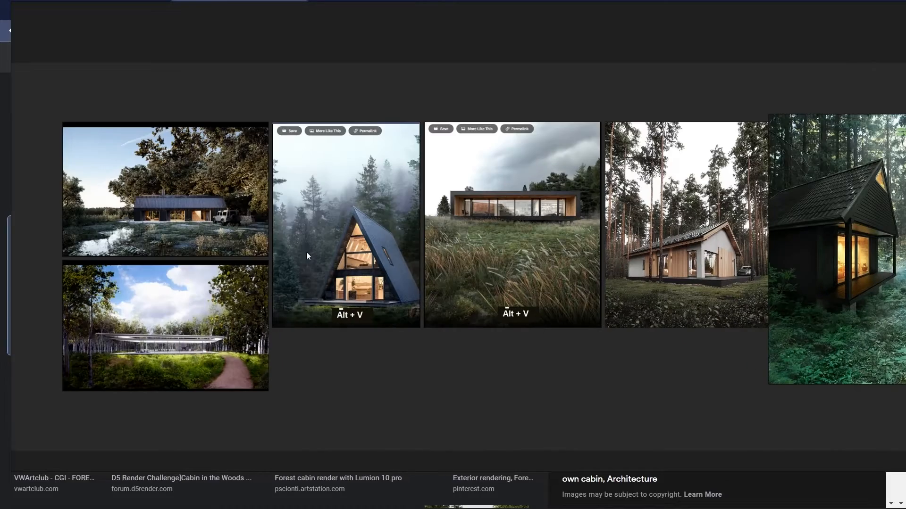
pyautogui.moveTo(311, 292); pyautogui.dragTo(271, 316, button='middle')
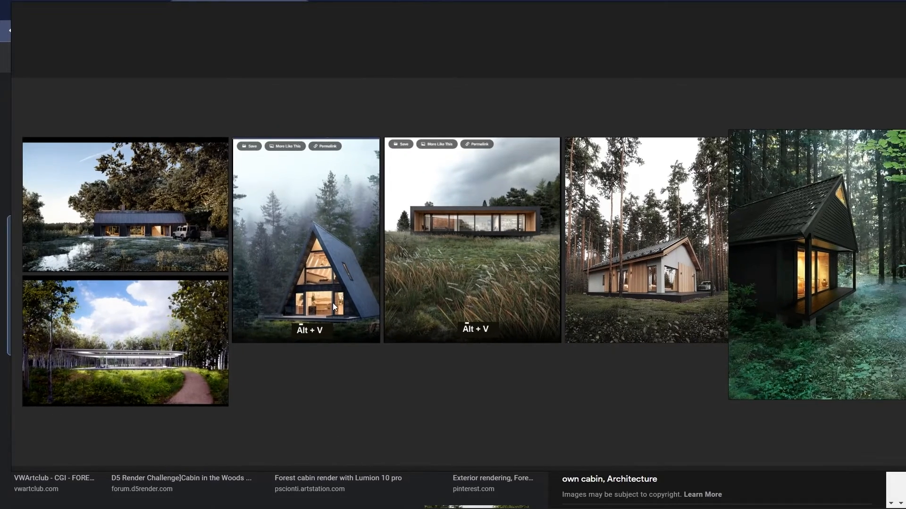
# - Examine the A-frame cabin and the long flat-roofed cabin references close up for vegetation, fog and lighting
pyautogui.scroll(2, 250, 226)
pyautogui.scroll(-3, 417, 231)
pyautogui.scroll(3, 333, 233)
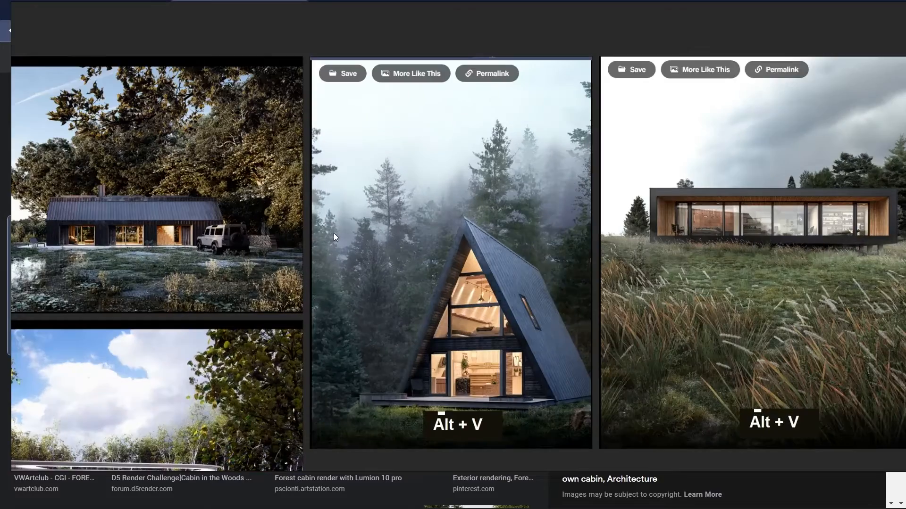
pyautogui.scroll(3, 437, 206)
pyautogui.hotkey('alt', 'v')
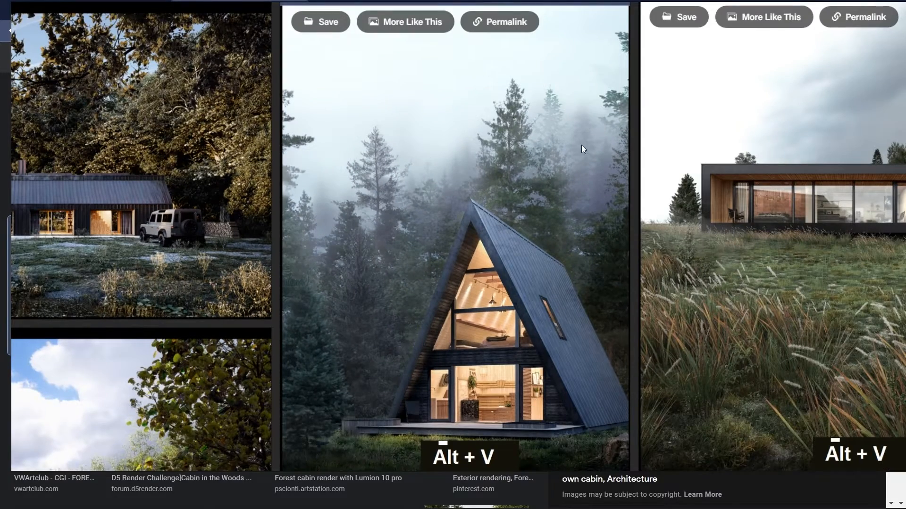
pyautogui.scroll(-2, 517, 242)
pyautogui.moveTo(608, 255); pyautogui.dragTo(476, 248, button='middle')
pyautogui.scroll(3, 655, 307)
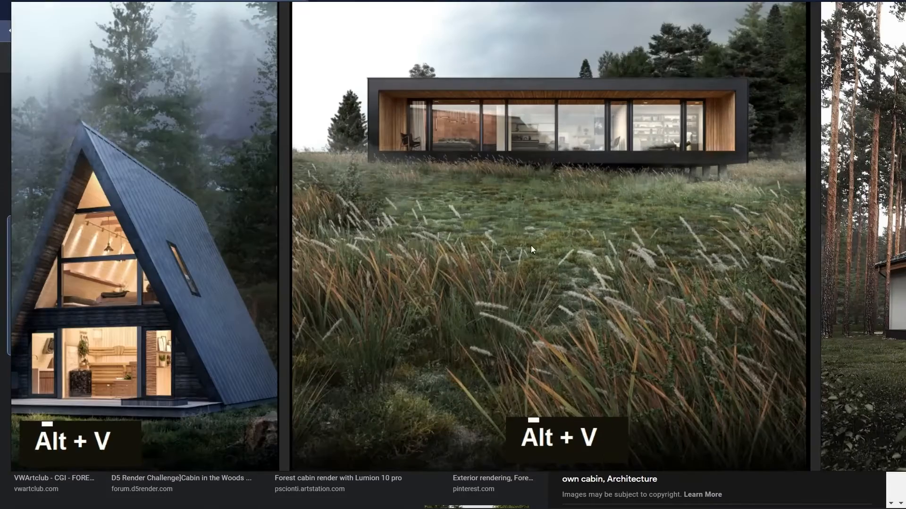
pyautogui.scroll(-2, 725, 257)
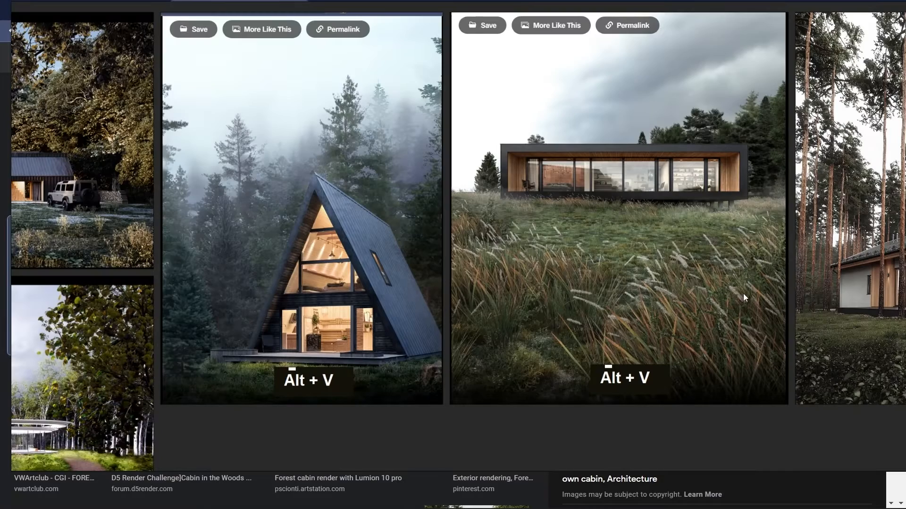
pyautogui.scroll(-2, 617, 291)
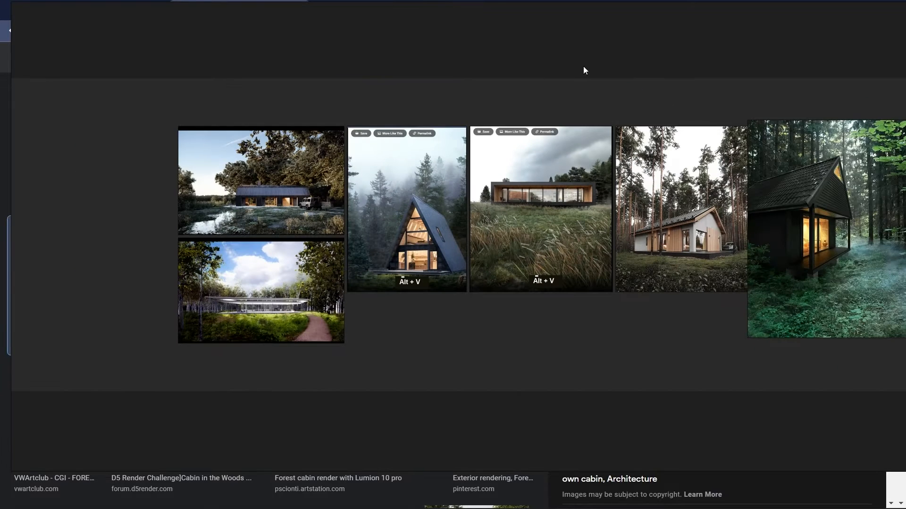
# - Reduce the PureRef window's height and scale all the reference images down together
pyautogui.moveTo(492, 7); pyautogui.dragTo(472, 92)
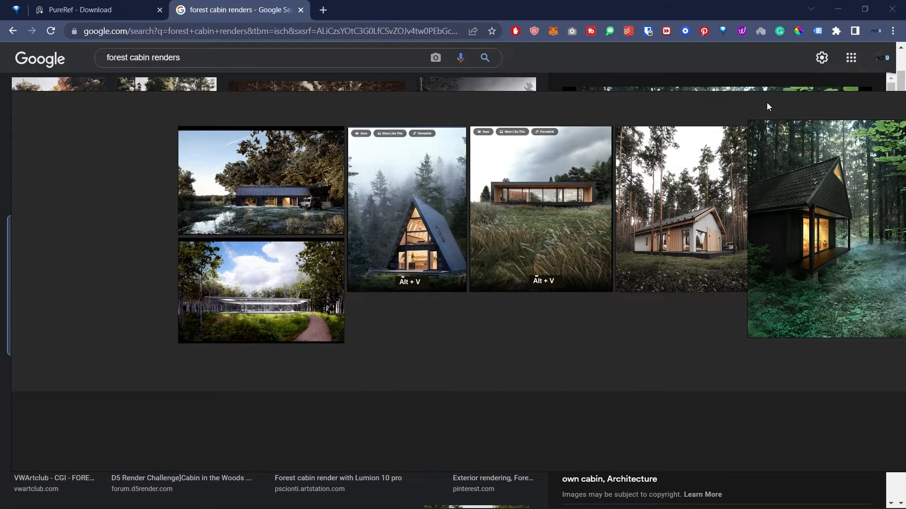
pyautogui.scroll(-3, 473, 166)
pyautogui.moveTo(662, 228); pyautogui.dragTo(567, 241, button='middle')
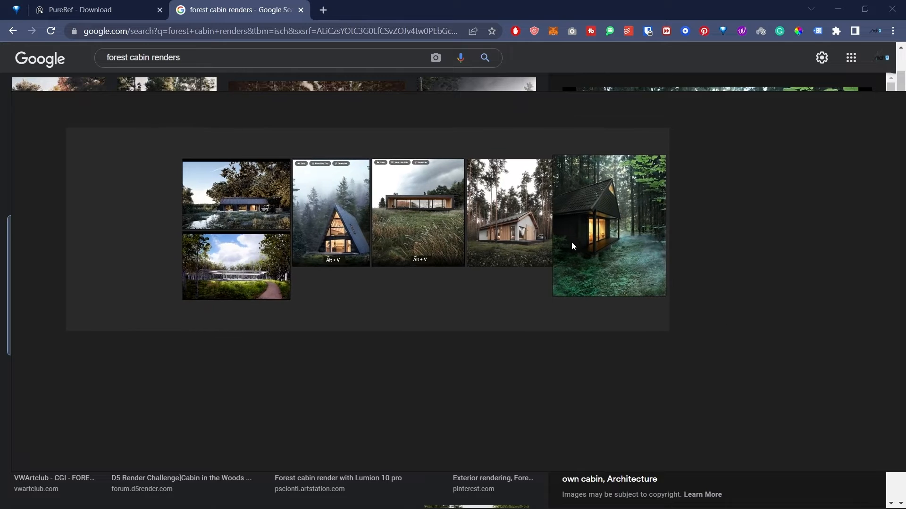
pyautogui.hotkey('ctrl', 'a')
pyautogui.moveTo(665, 300); pyautogui.dragTo(464, 204)
pyautogui.click(464, 201)
pyautogui.scroll(5, 198, 201)
pyautogui.moveTo(480, 210); pyautogui.dragTo(339, 292, button='middle')
pyautogui.scroll(-4, 351, 283)
pyautogui.scroll(2, 375, 248)
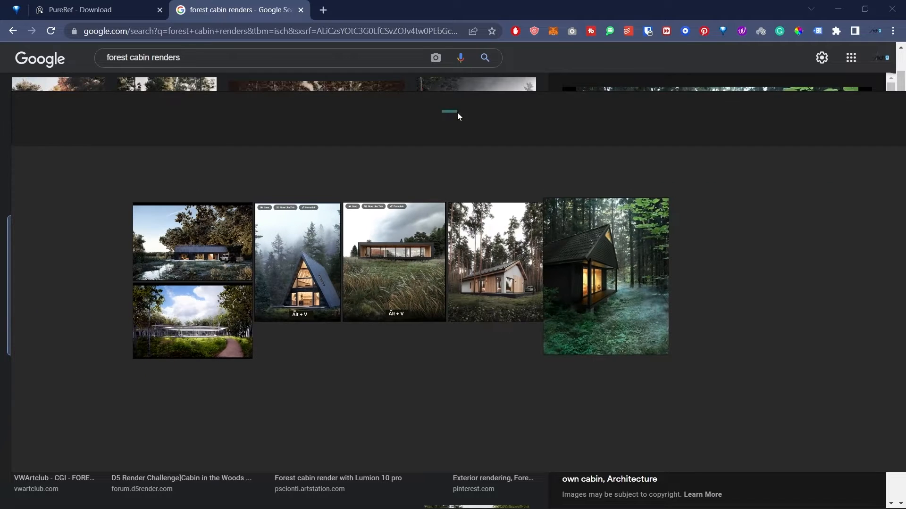
# - Narrow the PureRef window and reposition it over the browser's image results
pyautogui.scroll(-3, 443, 198)
pyautogui.scroll(2, 708, 142)
pyautogui.scroll(-3, 760, 116)
pyautogui.moveTo(14, 96); pyautogui.dragTo(332, 104)
pyautogui.moveTo(886, 132); pyautogui.dragTo(605, 112, button='right')
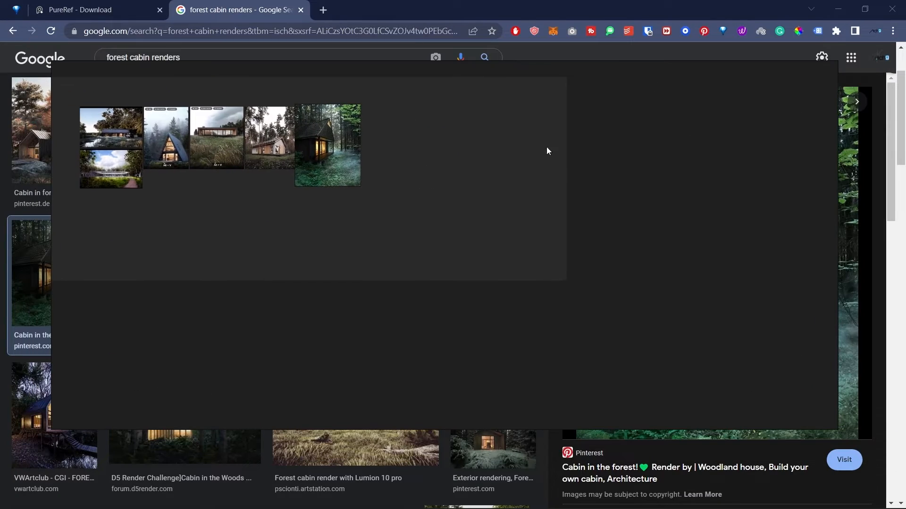
pyautogui.scroll(4, 226, 139)
pyautogui.scroll(-6, 497, 205)
pyautogui.scroll(5, 445, 143)
pyautogui.scroll(-2, 343, 210)
pyautogui.scroll(-2, 343, 211)
pyautogui.moveTo(599, 225); pyautogui.dragTo(620, 230, button='right')
pyautogui.scroll(3, 423, 212)
pyautogui.scroll(-1, 403, 198)
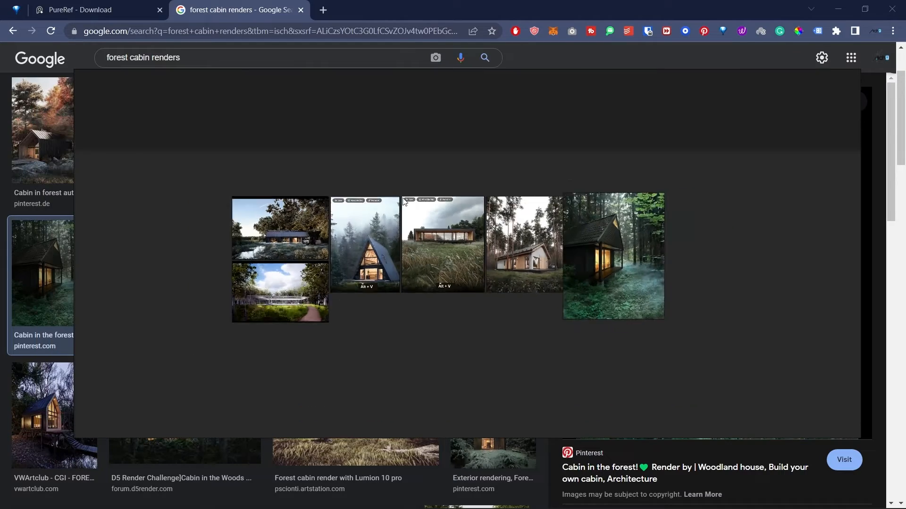
# - Fit the PureRef window closely around the row of images by reducing its width and height
pyautogui.scroll(-3, 403, 199)
pyautogui.scroll(6, 454, 240)
pyautogui.scroll(-2, 398, 212)
pyautogui.moveTo(403, 217); pyautogui.dragTo(406, 201, button='middle')
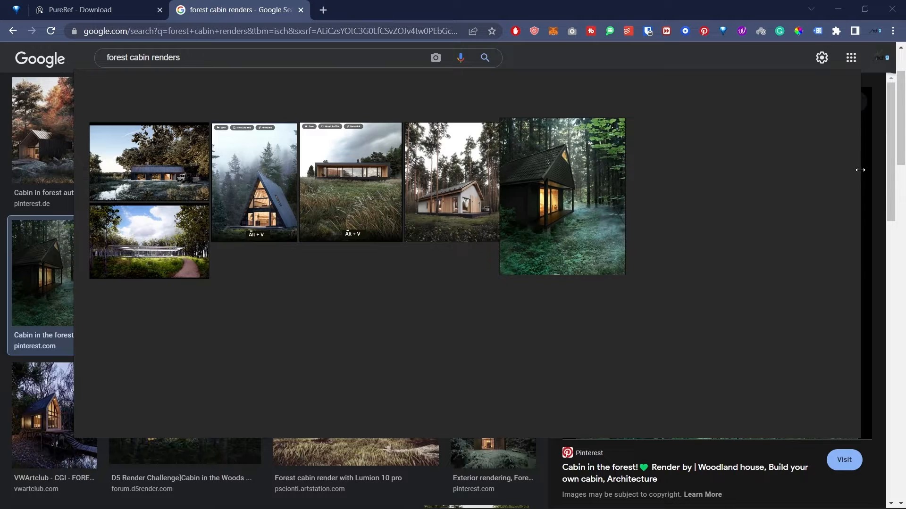
pyautogui.moveTo(859, 170); pyautogui.dragTo(631, 169)
pyautogui.moveTo(312, 438); pyautogui.dragTo(313, 294)
# - Switch to SketchUp by minimizing the browser and move the PureRef board down to uncover the cabin's roof
pyautogui.click(842, 8)
pyautogui.click(842, 8)
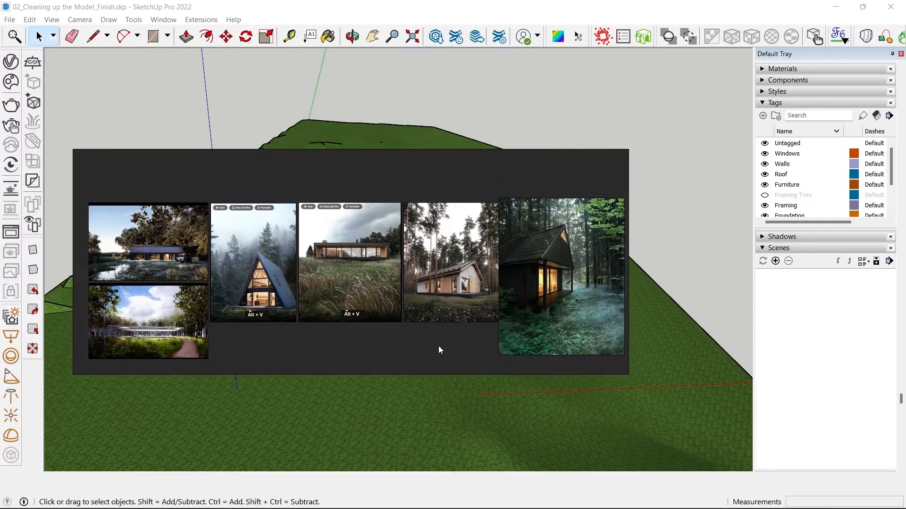
pyautogui.moveTo(438, 350)
pyautogui.mouseDown()
pyautogui.moveTo(426, 432)
pyautogui.moveTo(417, 434)
pyautogui.mouseUp()
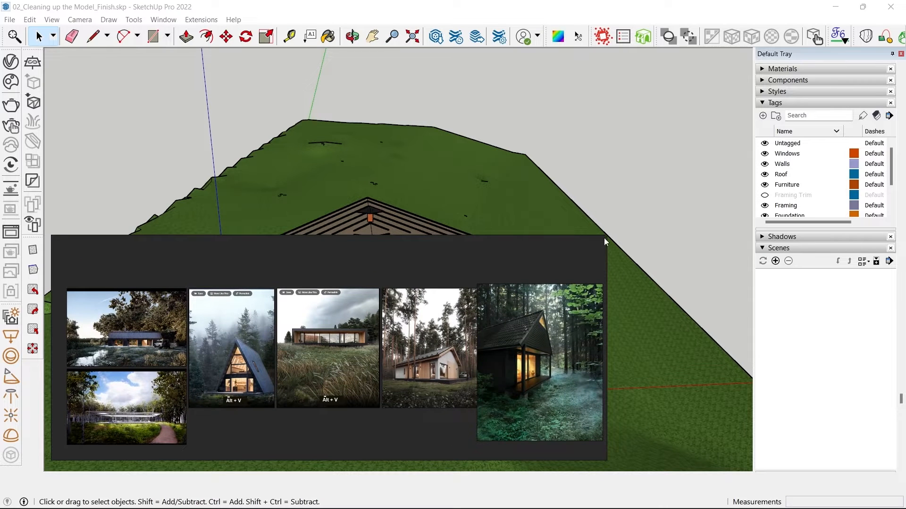
# - Scale all the reference images down again and shrink the PureRef window around them below the cabin
pyautogui.hotkey('ctrl', 'a')
pyautogui.moveTo(603, 284); pyautogui.dragTo(456, 290)
pyautogui.moveTo(242, 385); pyautogui.dragTo(218, 418, button='right')
pyautogui.moveTo(583, 295); pyautogui.dragTo(451, 312)
pyautogui.moveTo(378, 268); pyautogui.dragTo(374, 345)
# - Make PureRef ignore mouse events and test navigating around the SketchUp cabin underneath the reference board
pyautogui.hotkey('ctrl', 't')
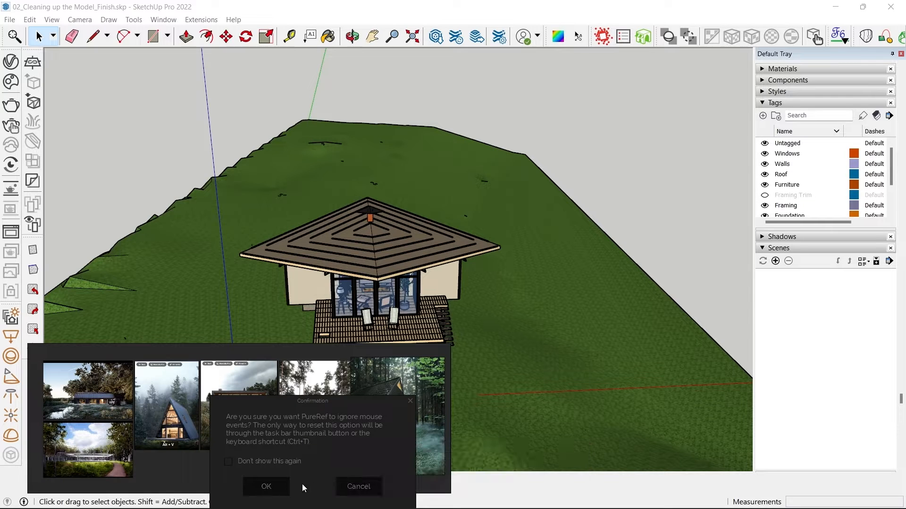
pyautogui.click(263, 486)
pyautogui.moveTo(330, 425)
pyautogui.mouseDown(button='middle')
pyautogui.moveTo(493, 303)
pyautogui.moveTo(231, 375)
pyautogui.mouseUp(button='middle')
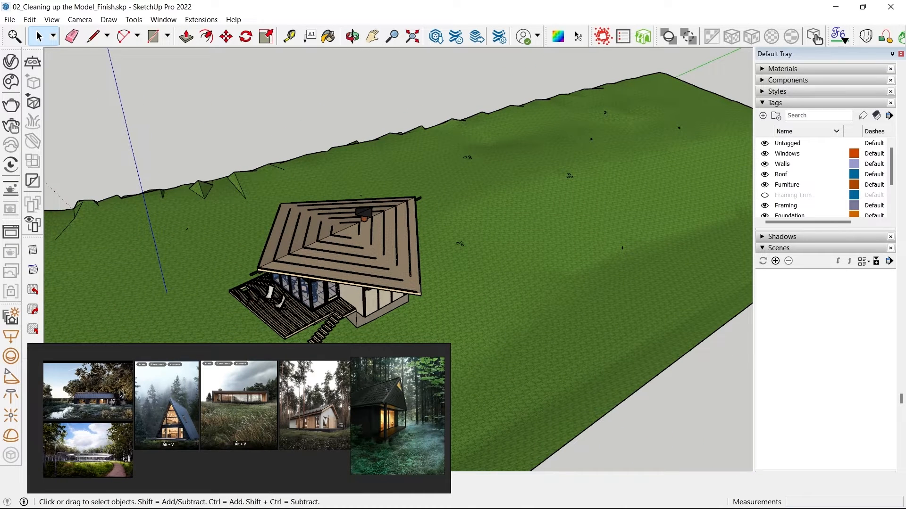
pyautogui.moveTo(271, 280); pyautogui.dragTo(354, 353, button='middle')
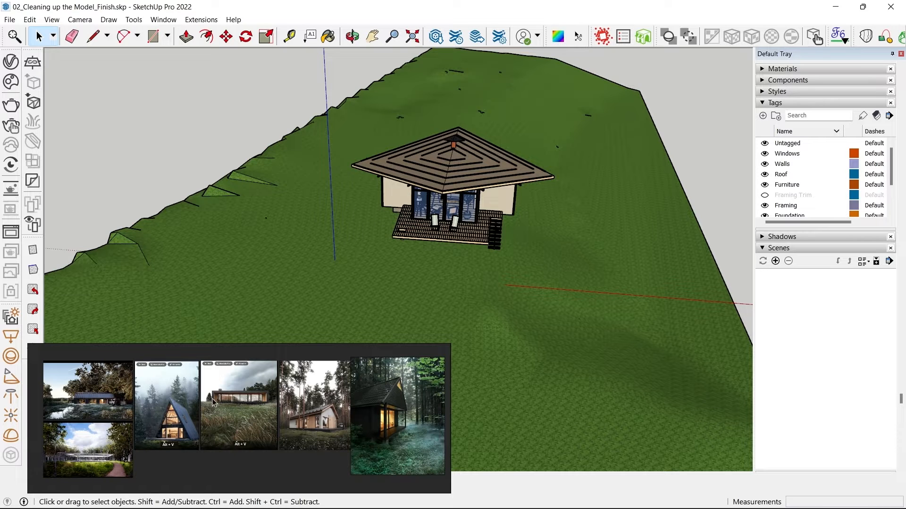
pyautogui.scroll(4, 417, 193)
pyautogui.keyDown('shift'); pyautogui.moveTo(483, 215); pyautogui.dragTo(437, 293, button='middle'); pyautogui.keyUp('shift')
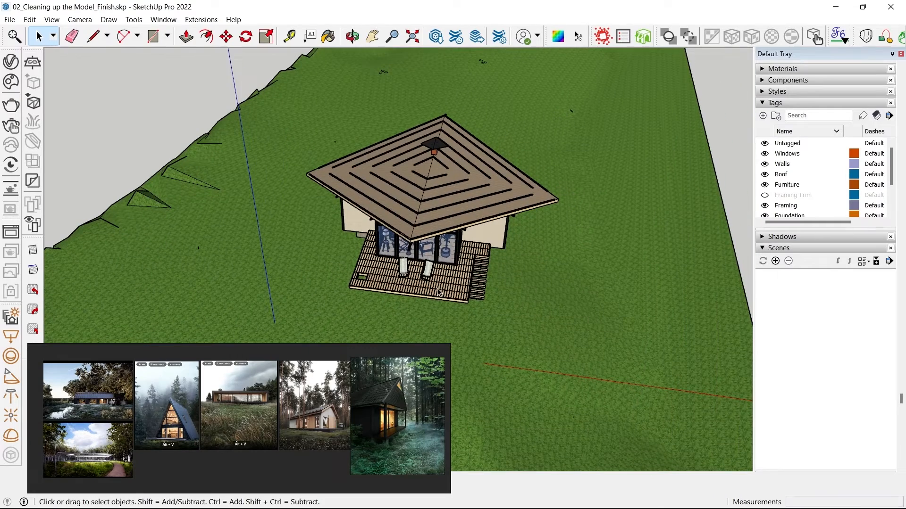
pyautogui.moveTo(439, 291); pyautogui.dragTo(476, 320, button='middle')
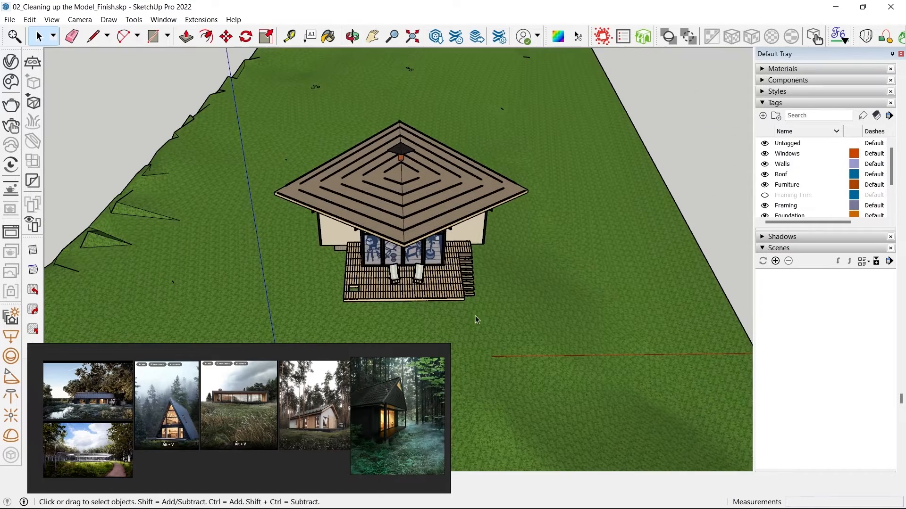
# - Try to select all the reference images and open PureRef's context menu while it ignores mouse events
pyautogui.hotkey('ctrl', 'a')
pyautogui.rightClick(262, 468)
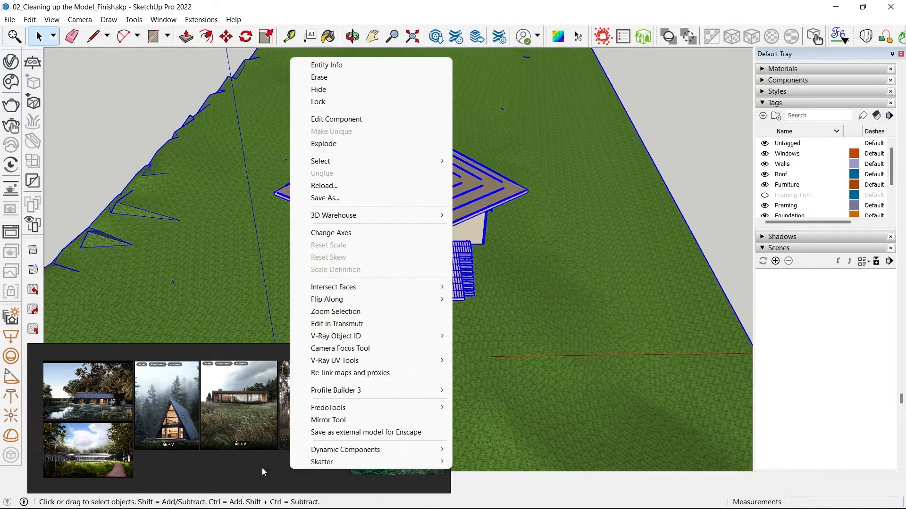
pyautogui.press('Escape')
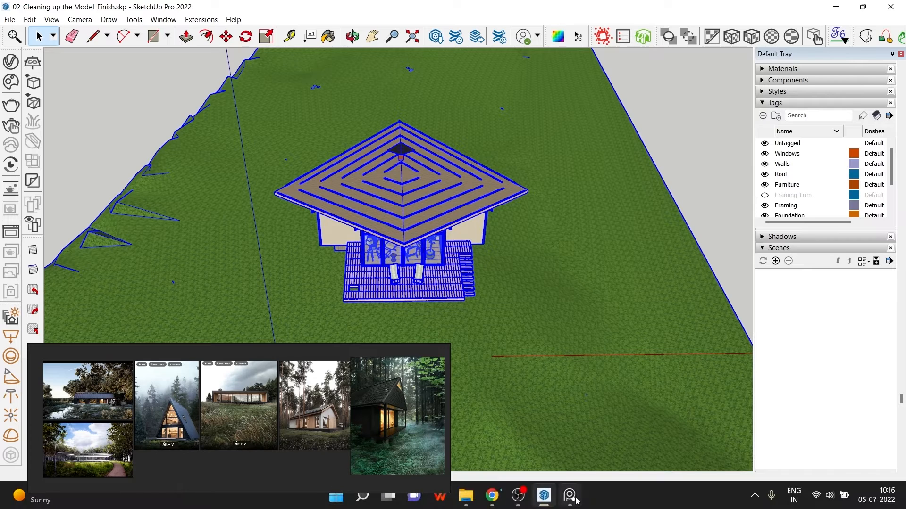
# - Bring the PureRef board back over the model and toggle its ignore-mouse-events mode, confirming the prompt
pyautogui.click(574, 500)
pyautogui.hotkey('ctrl', 't')
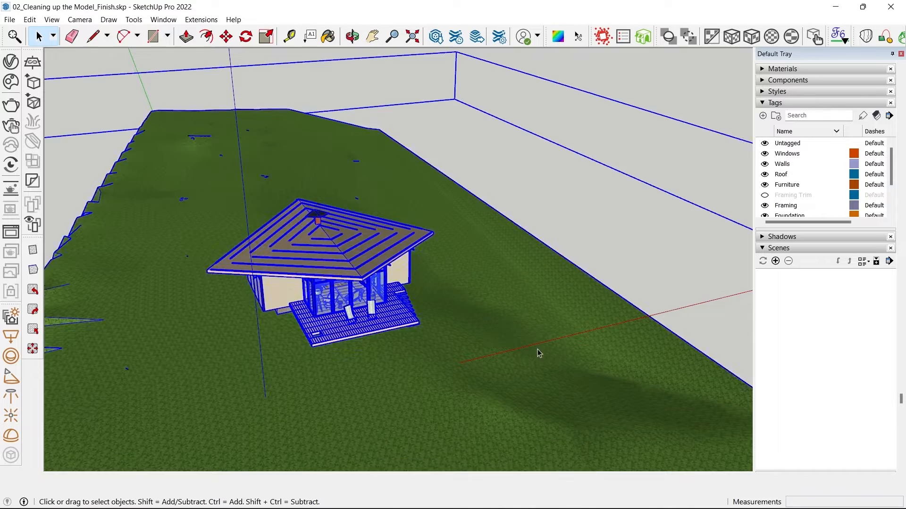
pyautogui.moveTo(539, 353); pyautogui.dragTo(212, 453, button='middle')
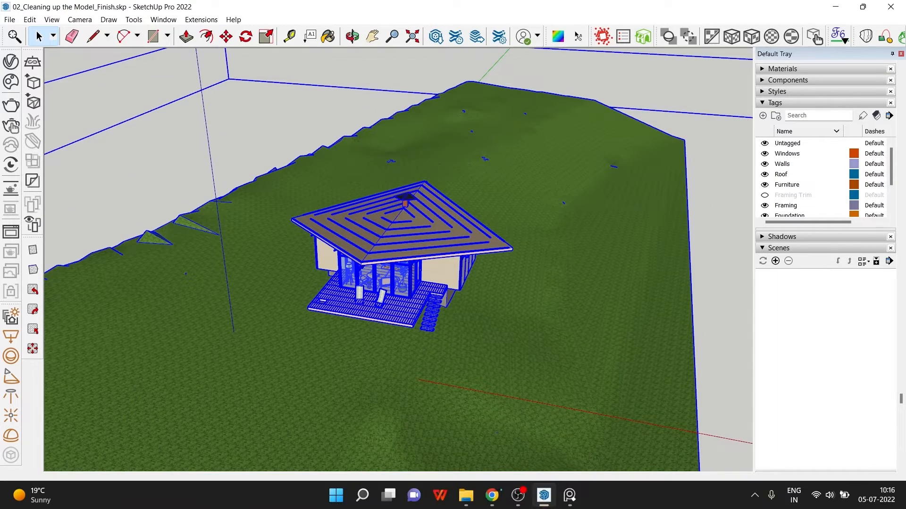
pyautogui.click(570, 498)
pyautogui.hotkey('ctrl', 't')
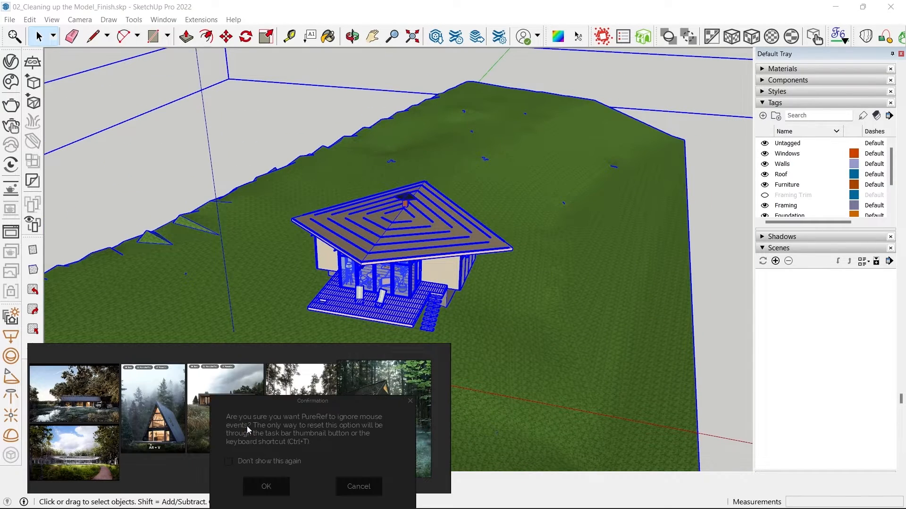
pyautogui.click(271, 482)
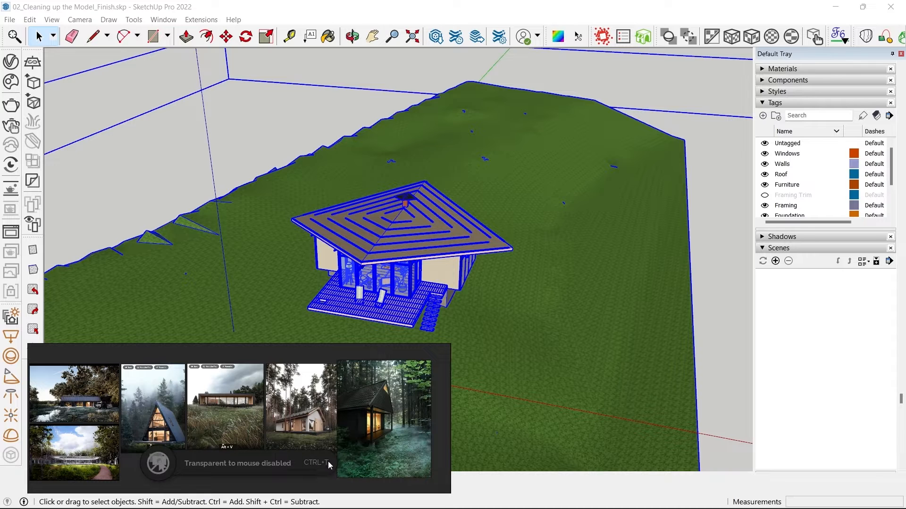
# - Review PureRef's key bindings for actions and controls in its settings, and close the settings window
pyautogui.rightClick(275, 470)
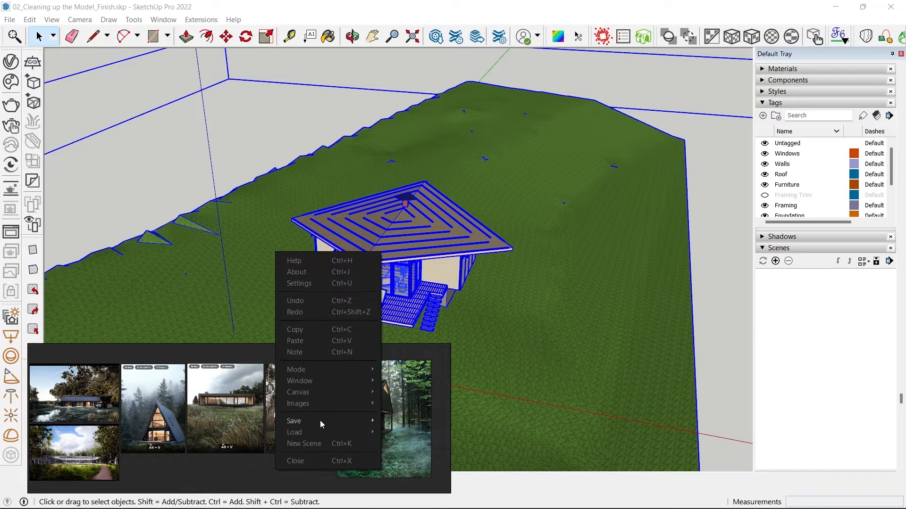
pyautogui.click(299, 282)
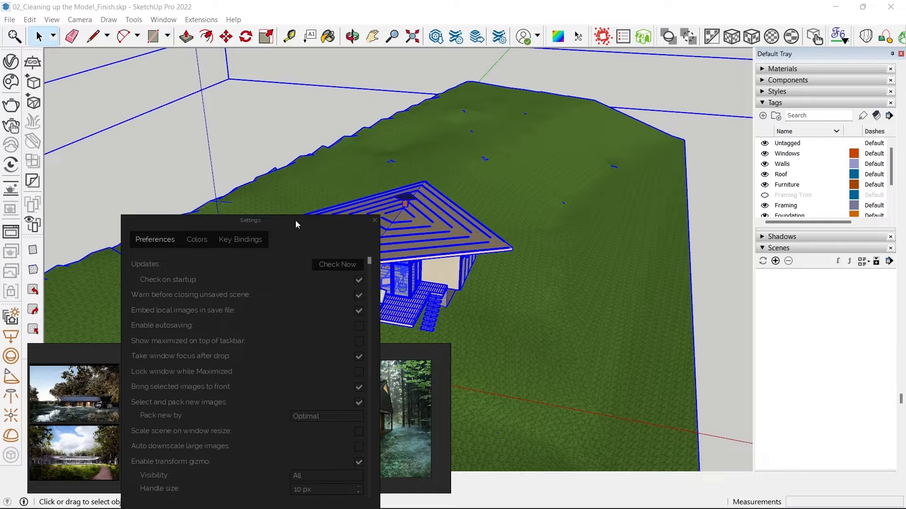
pyautogui.click(241, 239)
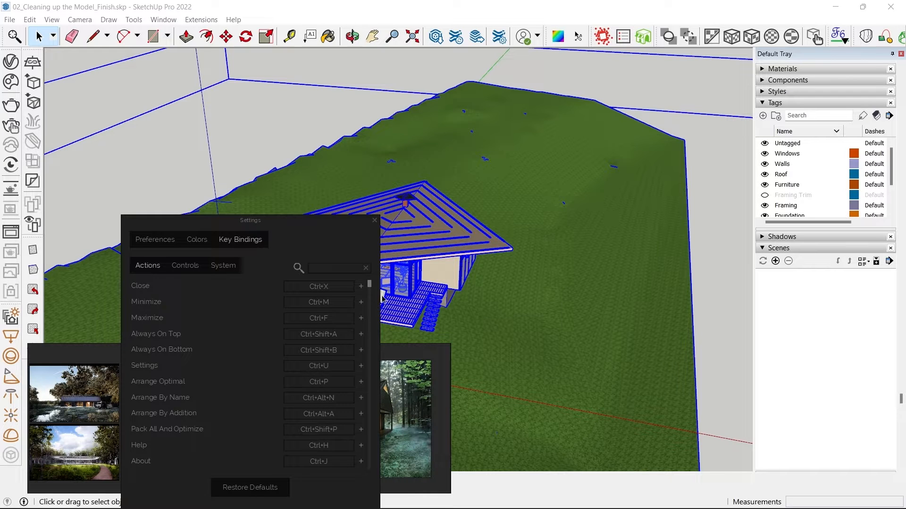
pyautogui.click(179, 270)
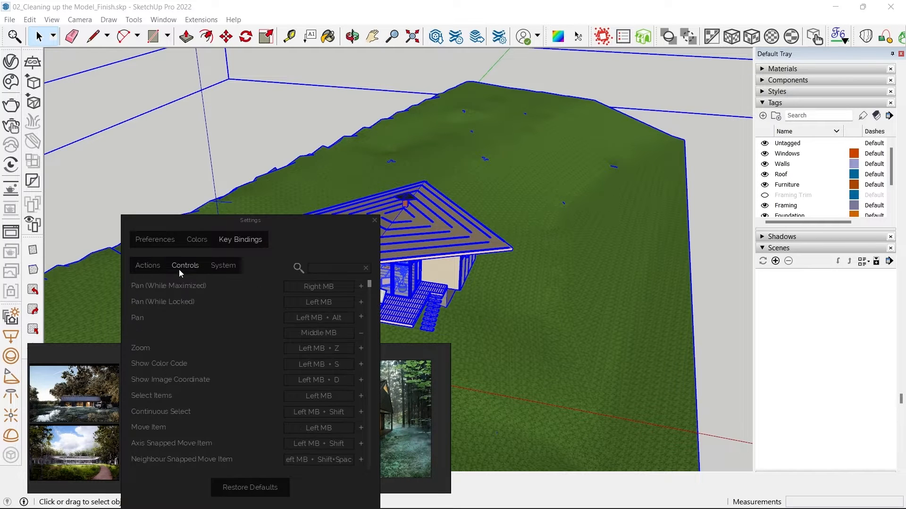
pyautogui.click(137, 268)
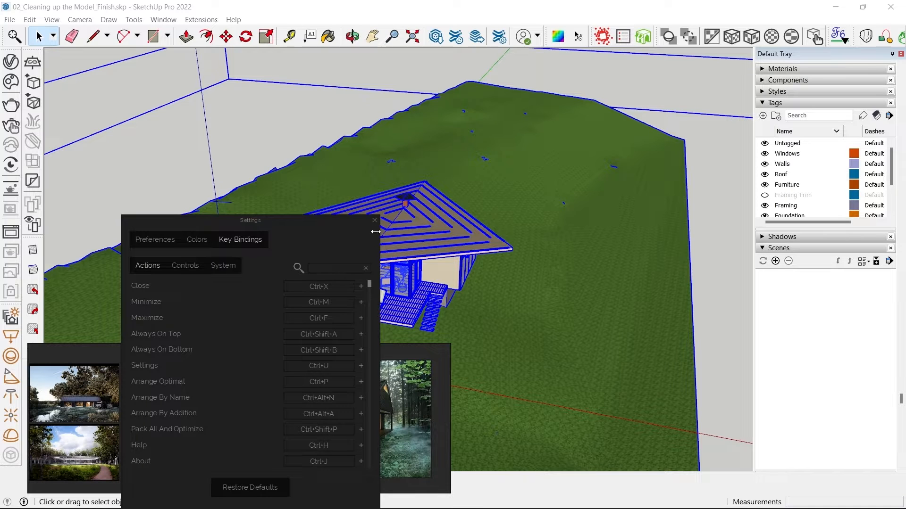
pyautogui.click(374, 220)
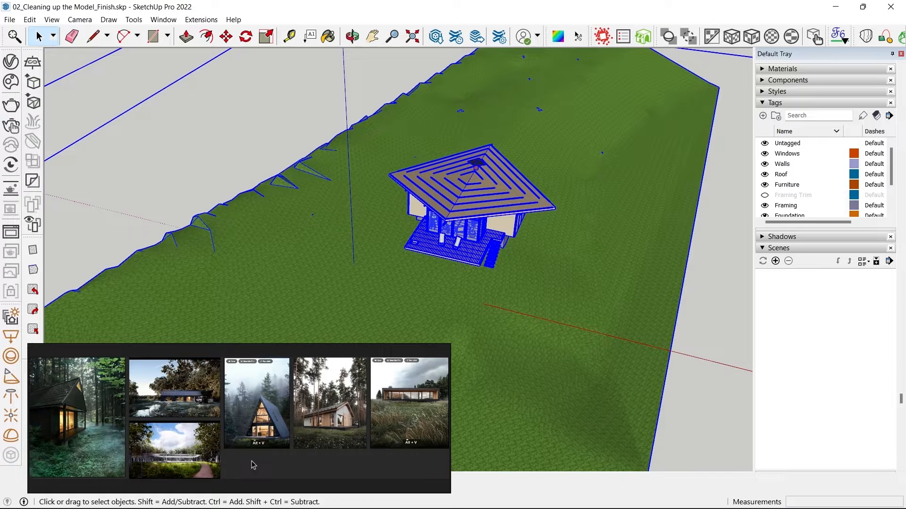
# - Disable PureRef's ignore-mouse-events mode and enable it again, confirming the prompt
pyautogui.hotkey('ctrl', 't')
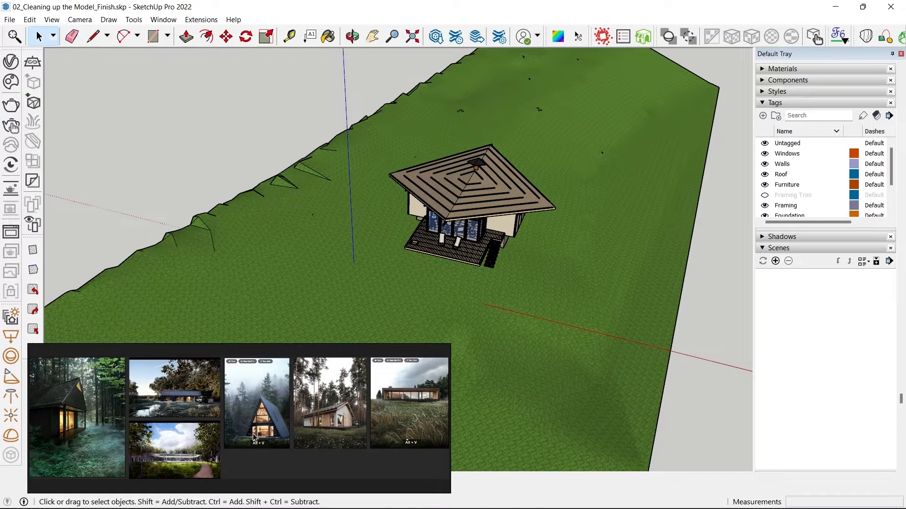
pyautogui.click(566, 498)
pyautogui.hotkey('ctrl', 't')
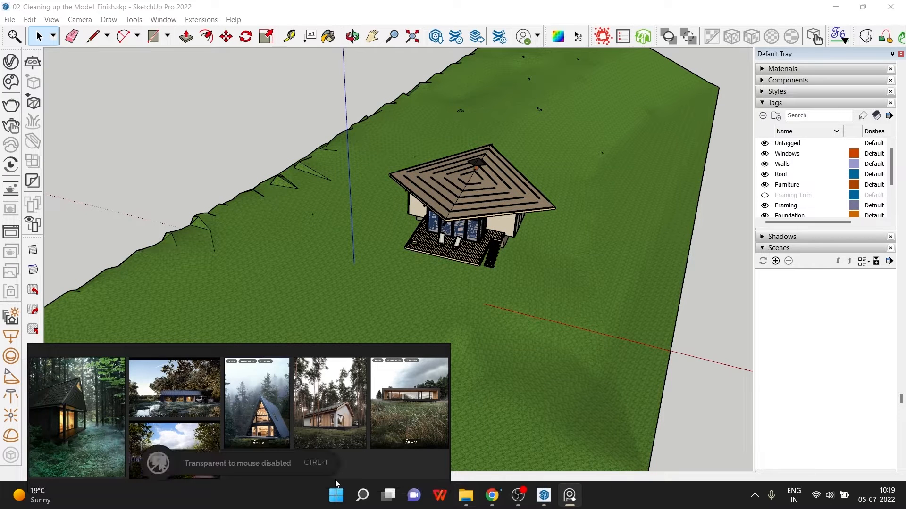
pyautogui.hotkey('ctrl', 't')
pyautogui.click(271, 486)
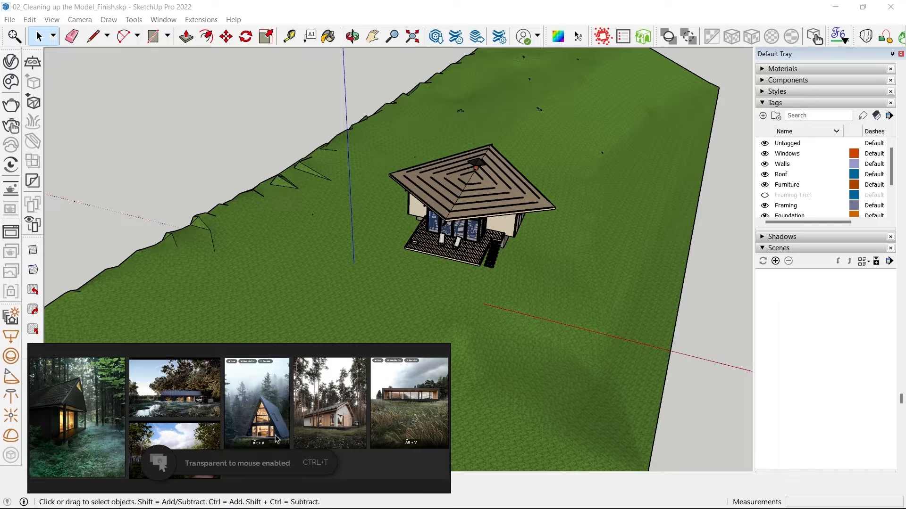
# - Select the entire SketchUp model and orbit around the cabin to test navigation beneath the PureRef overlay
pyautogui.hotkey('ctrl', 'a')
pyautogui.moveTo(439, 270)
pyautogui.mouseDown(button='middle')
pyautogui.moveTo(489, 247)
pyautogui.moveTo(460, 295)
pyautogui.moveTo(419, 326)
pyautogui.moveTo(407, 300)
pyautogui.moveTo(415, 253)
pyautogui.mouseUp(button='middle')
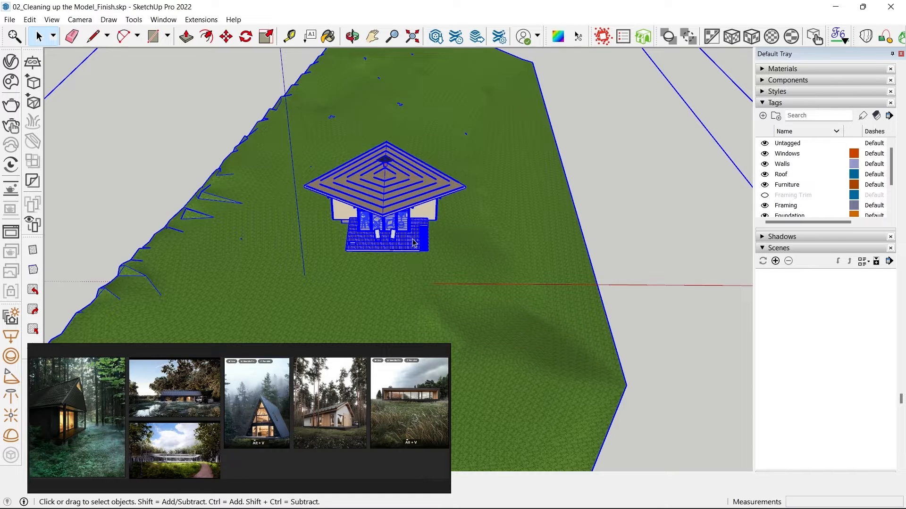
pyautogui.moveTo(353, 250); pyautogui.dragTo(318, 235, button='middle')
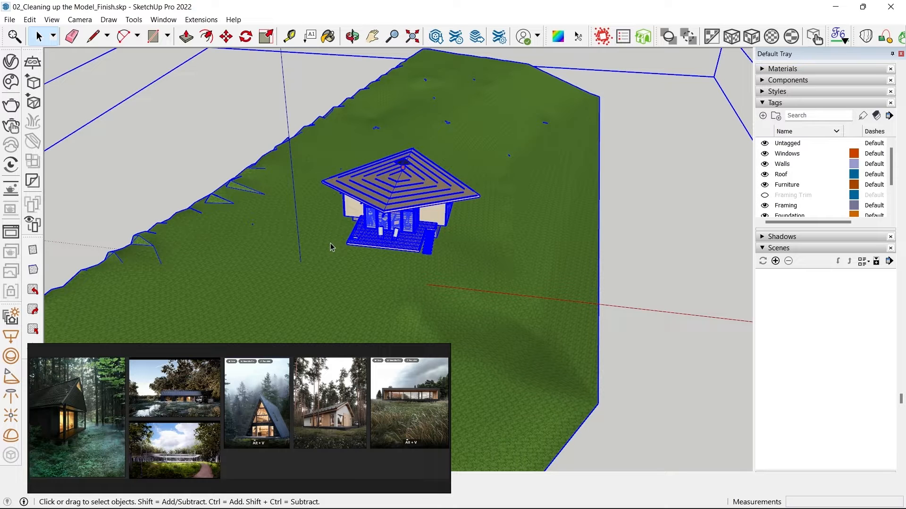
# - Draw a line along the green axis from the middle of the deck's front edge out over the lawn
pyautogui.moveTo(596, 250)
pyautogui.mouseDown(button='middle')
pyautogui.moveTo(410, 340)
pyautogui.moveTo(405, 283)
pyautogui.moveTo(528, 310)
pyautogui.mouseUp(button='middle')
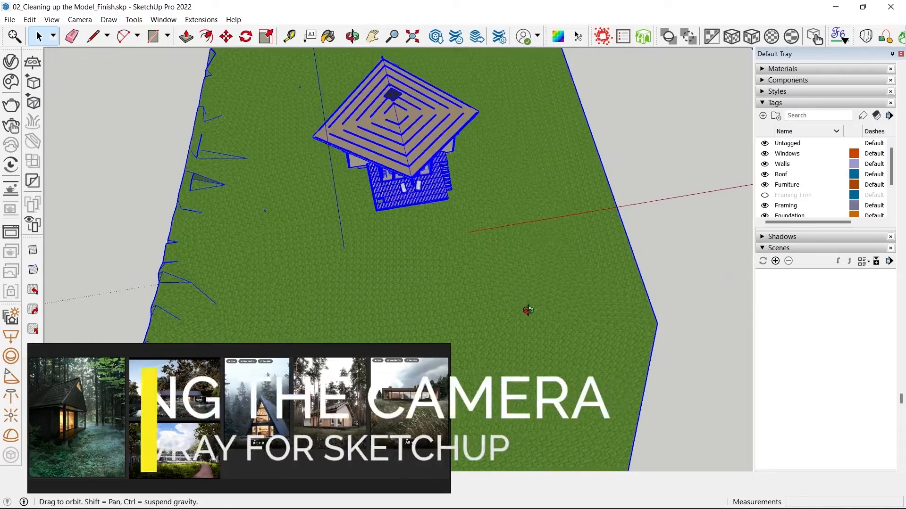
pyautogui.moveTo(509, 279)
pyautogui.mouseDown(button='middle')
pyautogui.moveTo(479, 225)
pyautogui.moveTo(440, 193)
pyautogui.mouseUp(button='middle')
pyautogui.scroll(3, 446, 240)
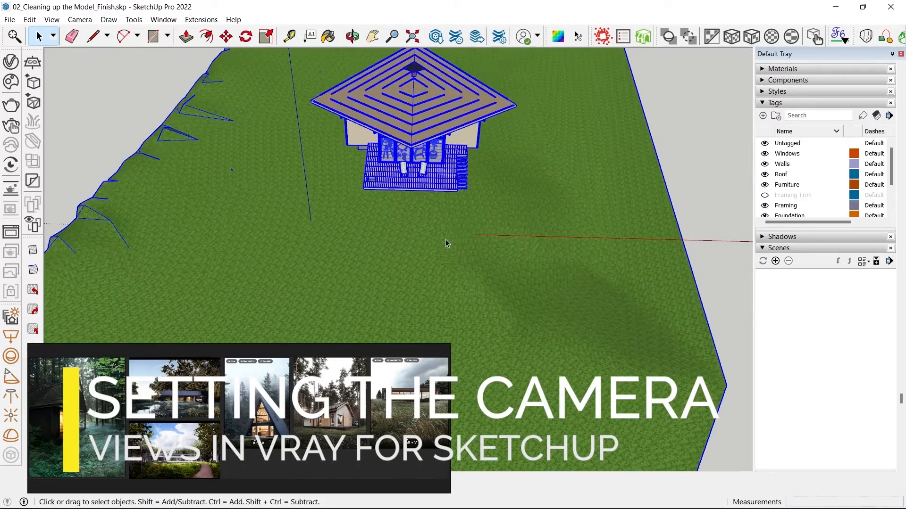
pyautogui.moveTo(486, 230); pyautogui.dragTo(496, 215, button='middle')
pyautogui.moveTo(410, 215); pyautogui.dragTo(403, 191, button='middle')
pyautogui.scroll(5, 377, 189)
pyautogui.press('l')
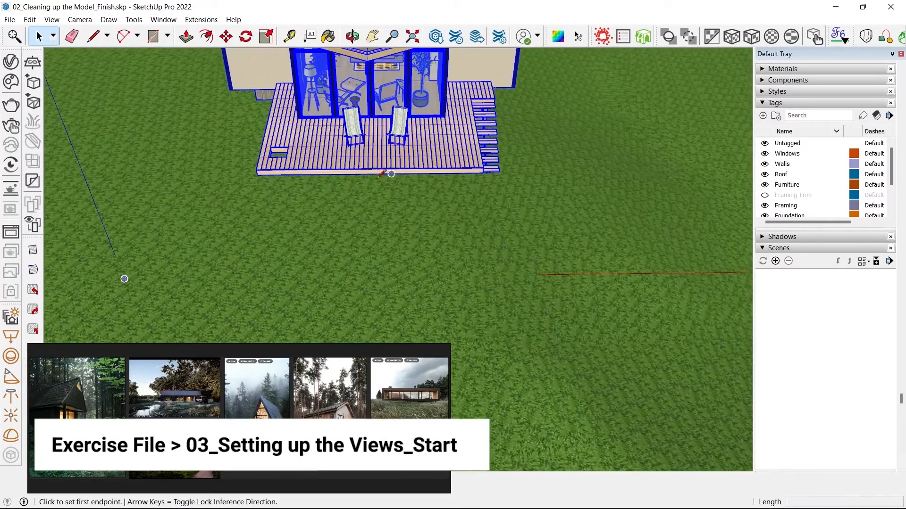
pyautogui.scroll(2, 384, 177)
pyautogui.scroll(1, 374, 168)
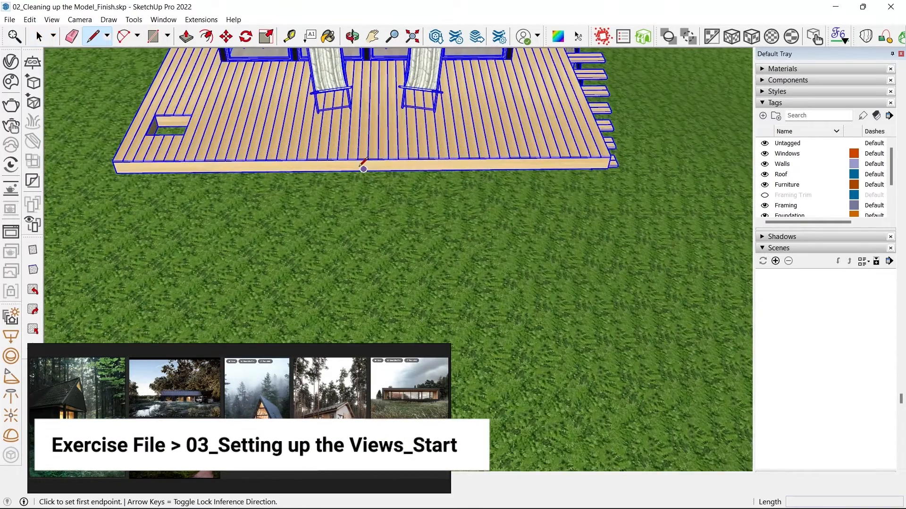
pyautogui.click(364, 166)
pyautogui.scroll(-3, 371, 160)
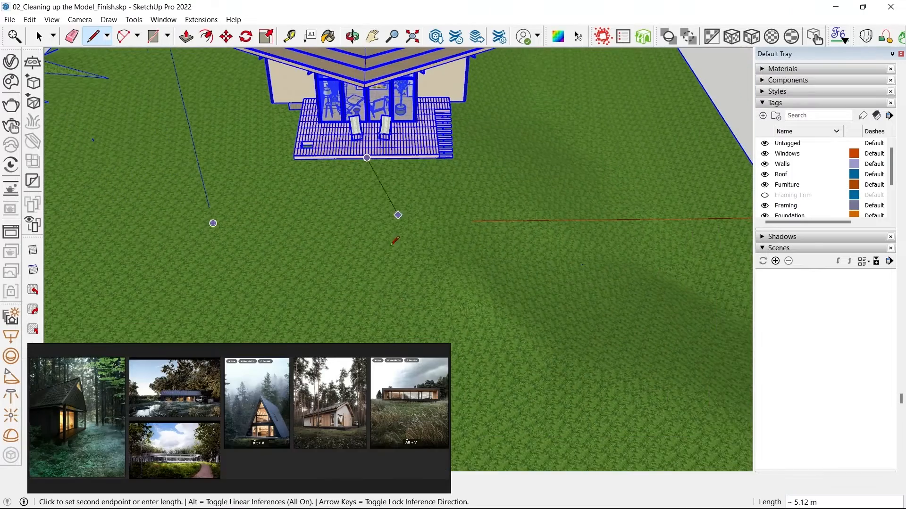
pyautogui.keyDown('shift'); pyautogui.moveTo(388, 306); pyautogui.dragTo(336, 131, button='middle'); pyautogui.keyUp('shift')
pyautogui.scroll(-1, 334, 131)
pyautogui.scroll(-4, 367, 217)
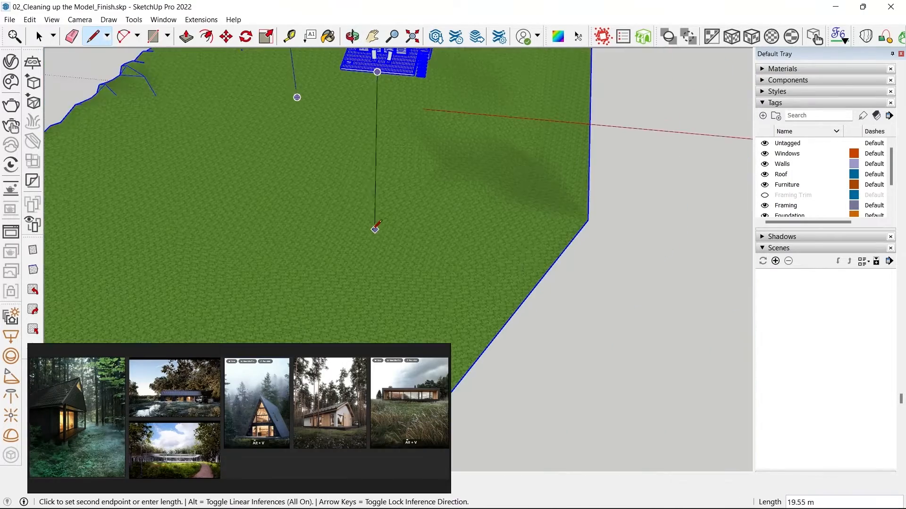
pyautogui.press('Left')
pyautogui.click(339, 229)
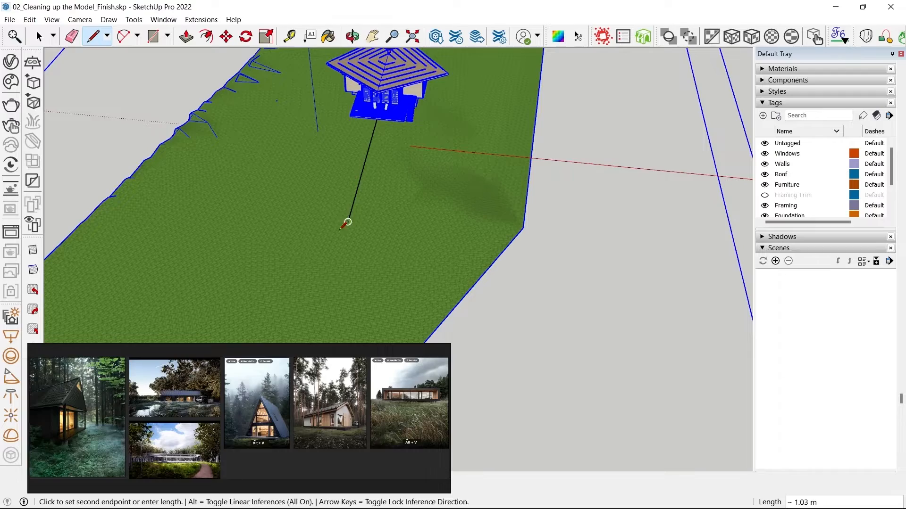
pyautogui.press('space')
# - Select the guide line and position the camera at its far end with a height of 3 m
pyautogui.click(353, 205)
pyautogui.scroll(7, 348, 218)
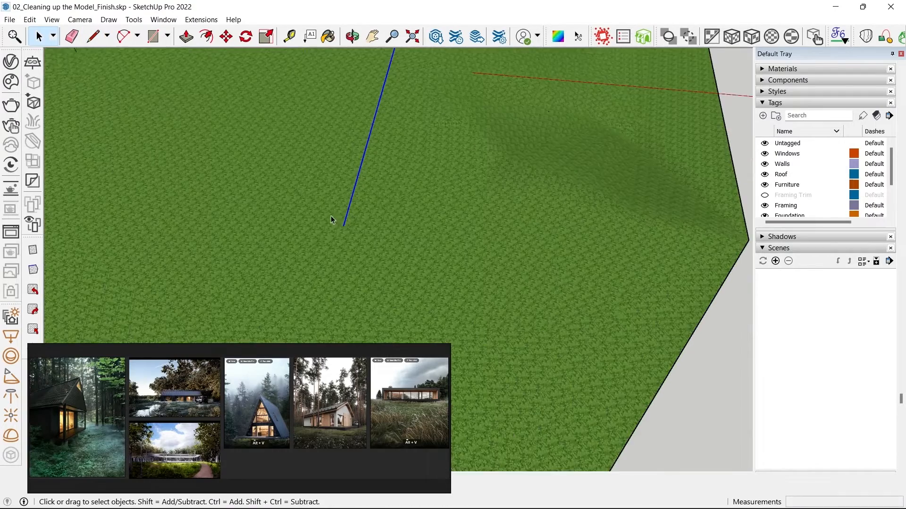
pyautogui.moveTo(344, 230); pyautogui.dragTo(384, 259, button='middle')
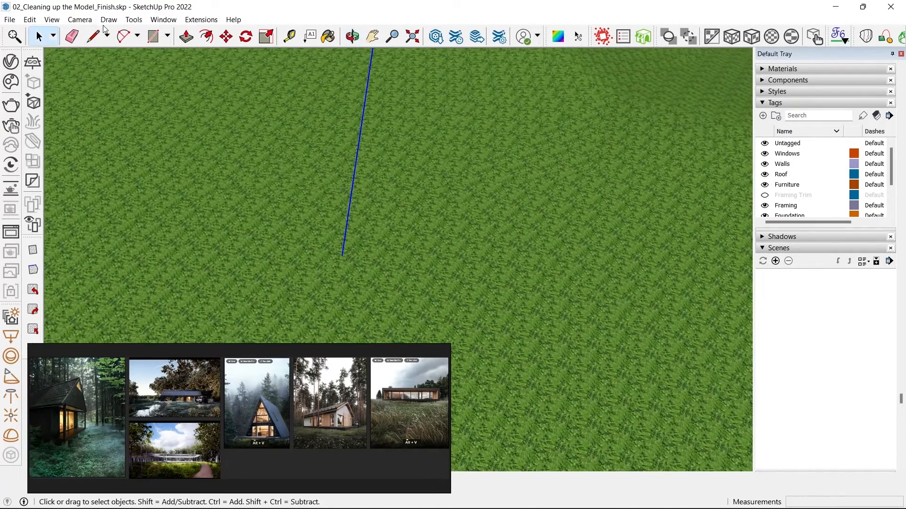
pyautogui.click(80, 20)
pyautogui.click(110, 238)
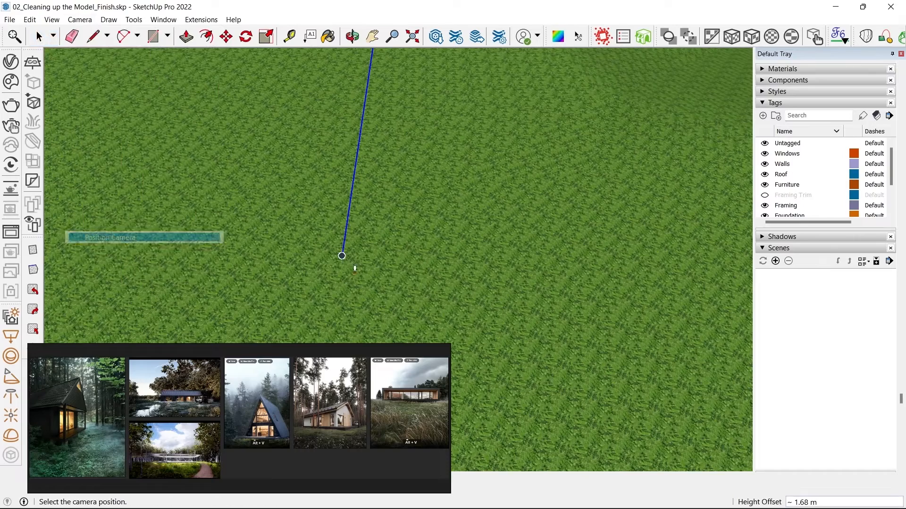
pyautogui.click(342, 255)
pyautogui.write('3')
pyautogui.press('Return')
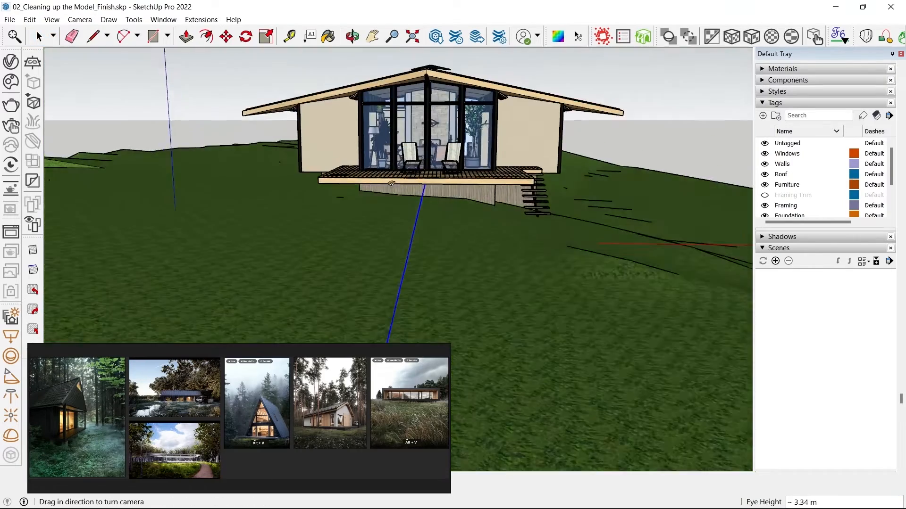
# - Aim the camera straight at the cabin's glazed front and delete the guide line
pyautogui.moveTo(438, 229); pyautogui.dragTo(399, 222)
pyautogui.press('o')
pyautogui.moveTo(398, 222); pyautogui.dragTo(375, 228, button='middle')
pyautogui.moveTo(408, 121); pyautogui.dragTo(356, 104)
pyautogui.press('Delete')
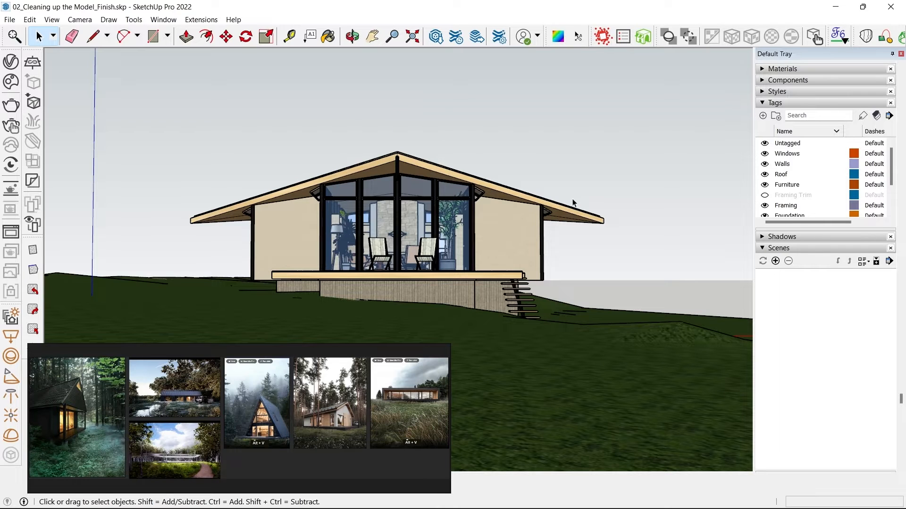
# - Store the cabin's front view as Scene 1 and update the scene with a panned Two-Point Perspective camera
pyautogui.click(768, 103)
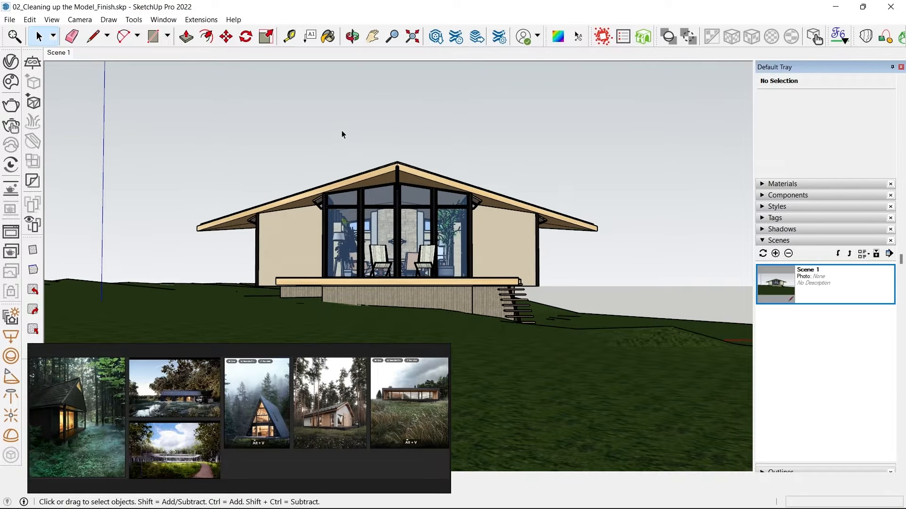
pyautogui.click(79, 19)
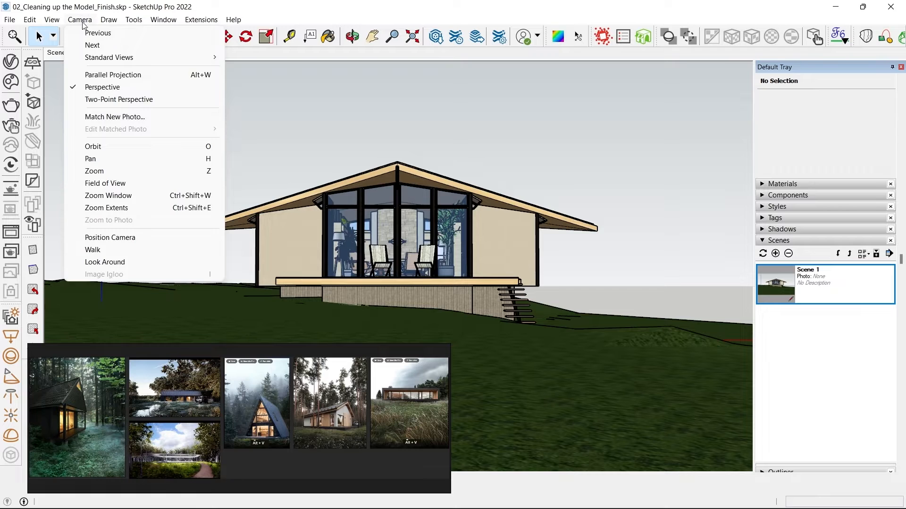
pyautogui.click(108, 99)
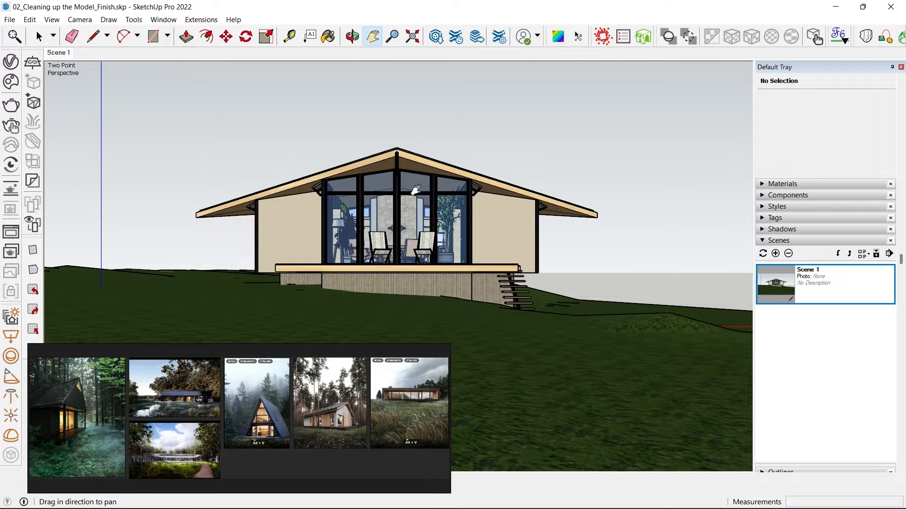
pyautogui.moveTo(416, 191); pyautogui.dragTo(416, 191)
pyautogui.rightClick(61, 57)
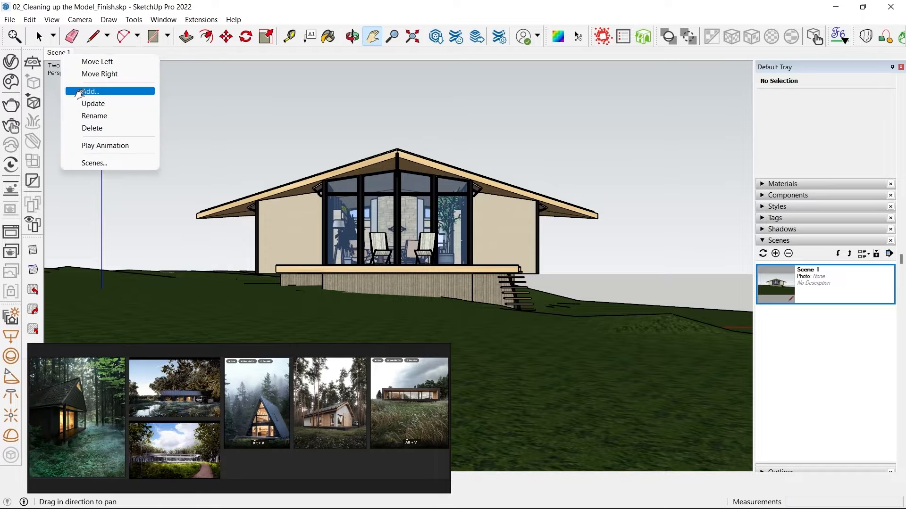
pyautogui.click(75, 102)
pyautogui.click(38, 36)
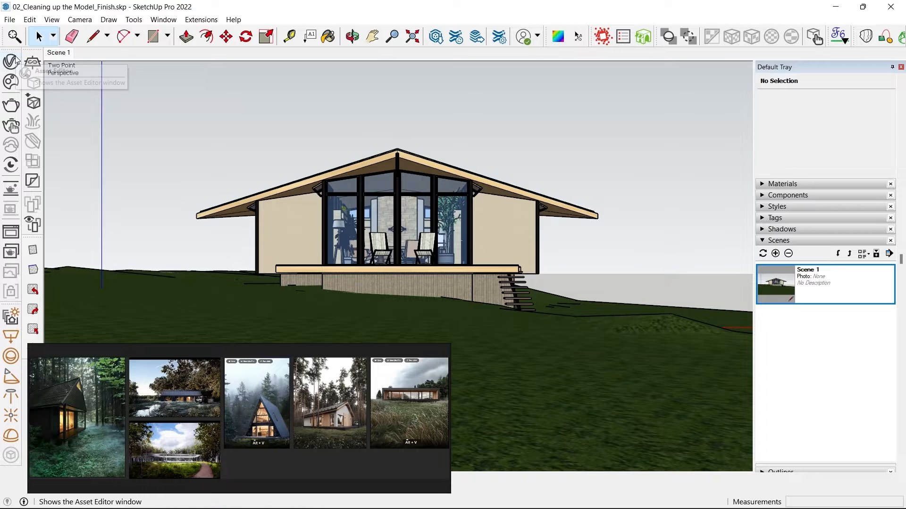
# - Configure V-Ray's render settings with the RTX engine, interactive mode on and the denoiser enabled as NVIDIA AI
pyautogui.click(489, 89)
pyautogui.moveTo(448, 66); pyautogui.dragTo(543, 57)
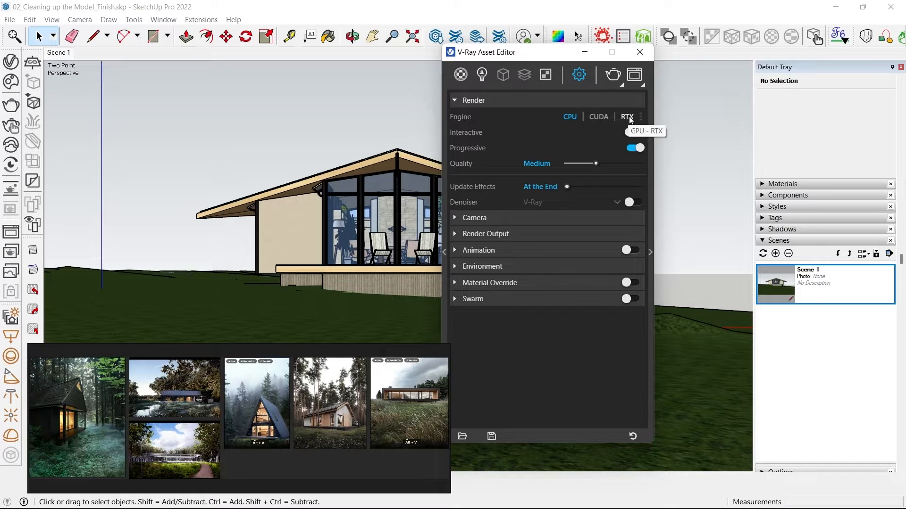
pyautogui.click(632, 133)
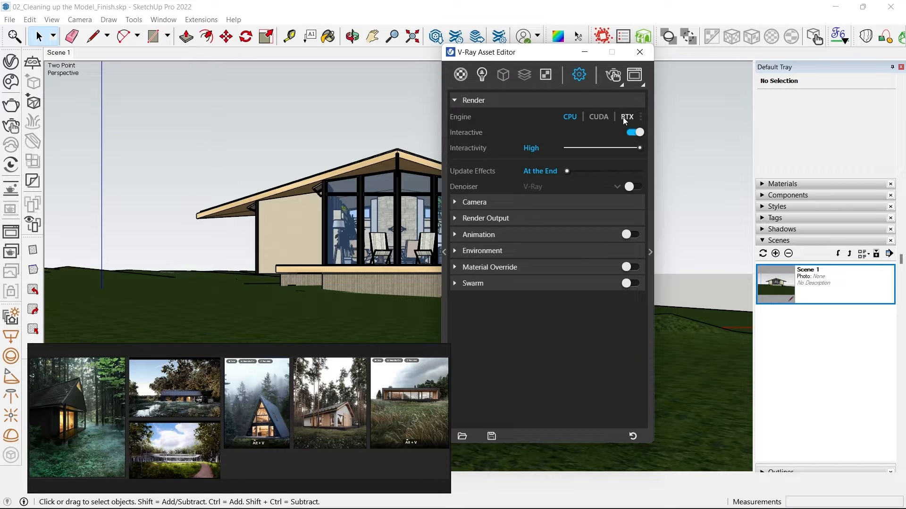
pyautogui.click(631, 189)
pyautogui.click(557, 186)
pyautogui.click(542, 202)
pyautogui.click(627, 117)
# - Set the render output to Safe Frame on with a 5:4 - Landscape aspect ratio and close the V-Ray Asset Editor
pyautogui.click(485, 219)
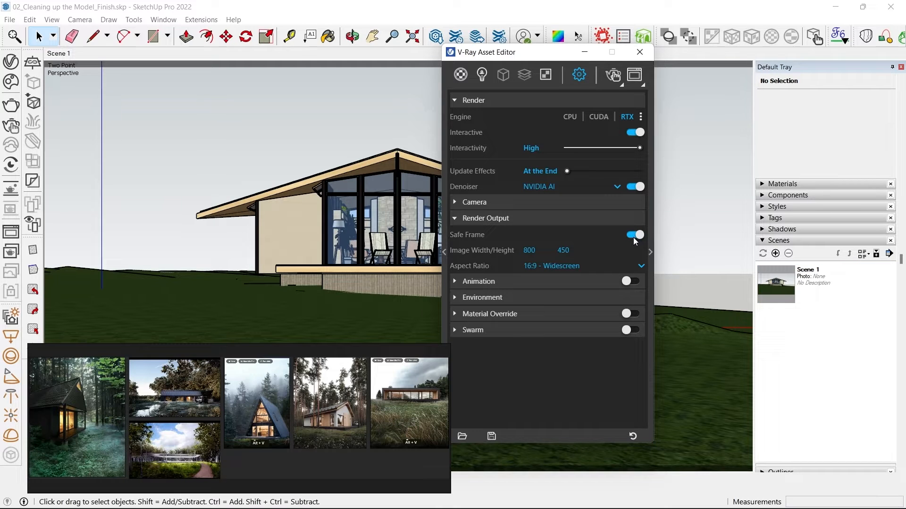
pyautogui.click(542, 266)
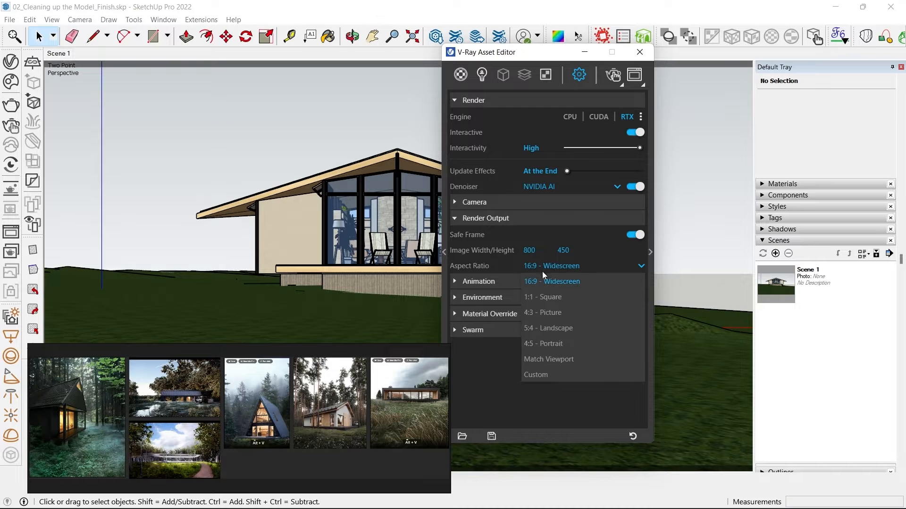
pyautogui.click(570, 331)
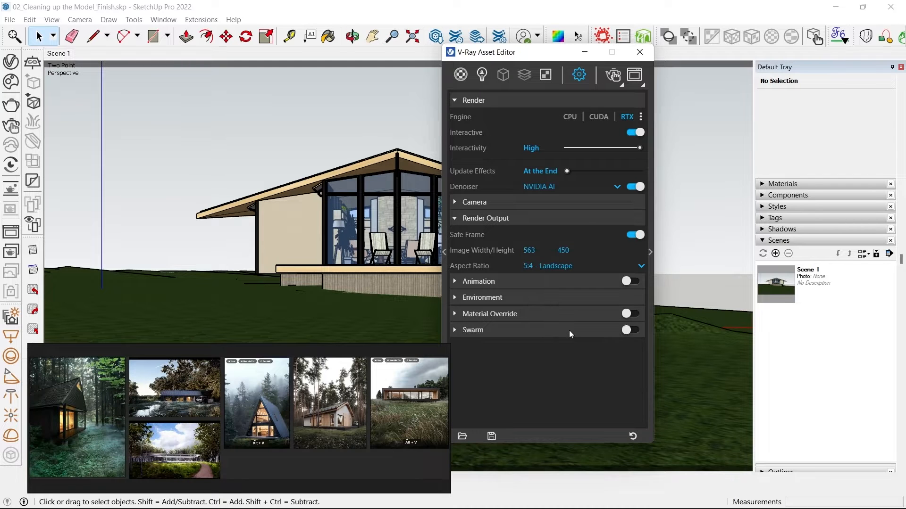
pyautogui.click(642, 55)
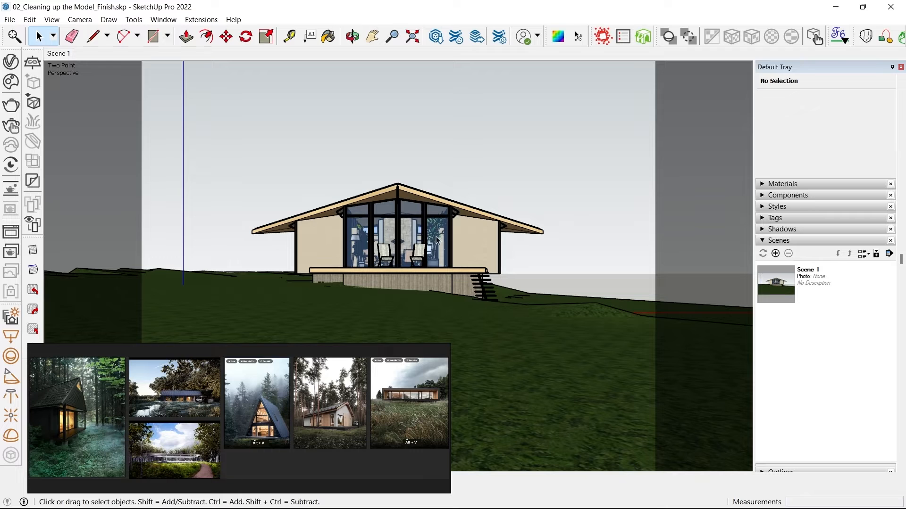
# - Set the camera's field of view to 35 degrees and update Scene 1 with it
pyautogui.press('z')
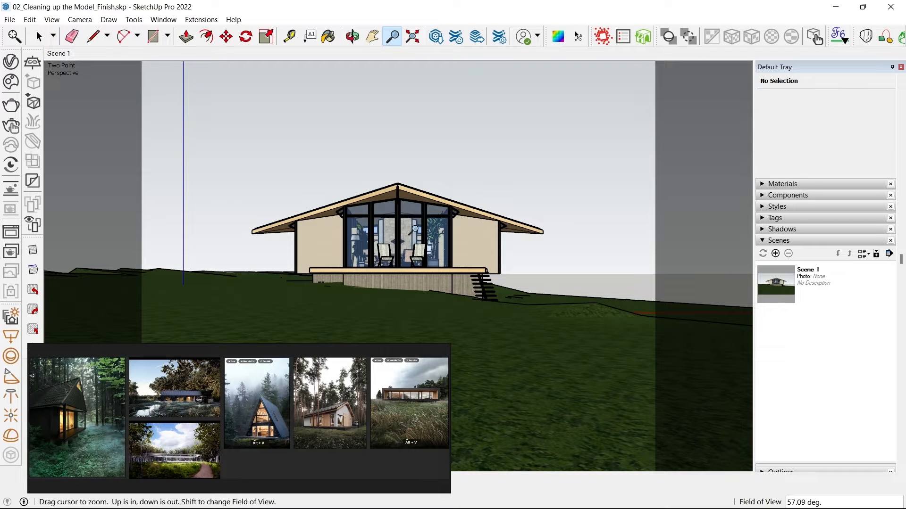
pyautogui.write('3')
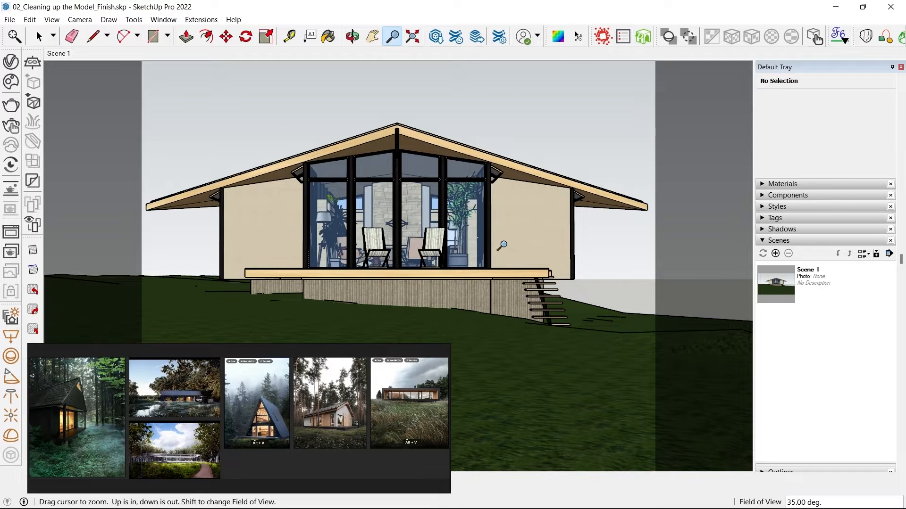
pyautogui.rightClick(60, 53)
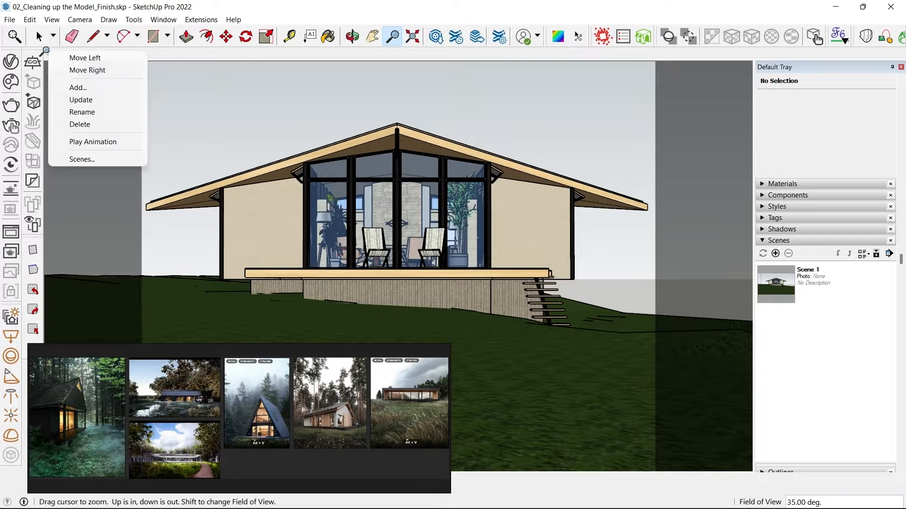
pyautogui.click(69, 98)
# - Start V-Ray interactive rendering and add a Background layer in the frame buffer's layer stack
pyautogui.click(10, 61)
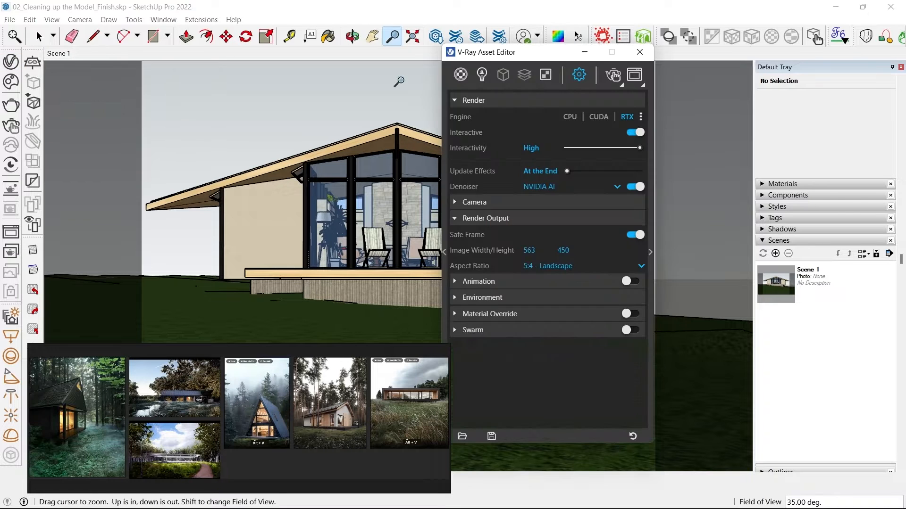
pyautogui.click(613, 75)
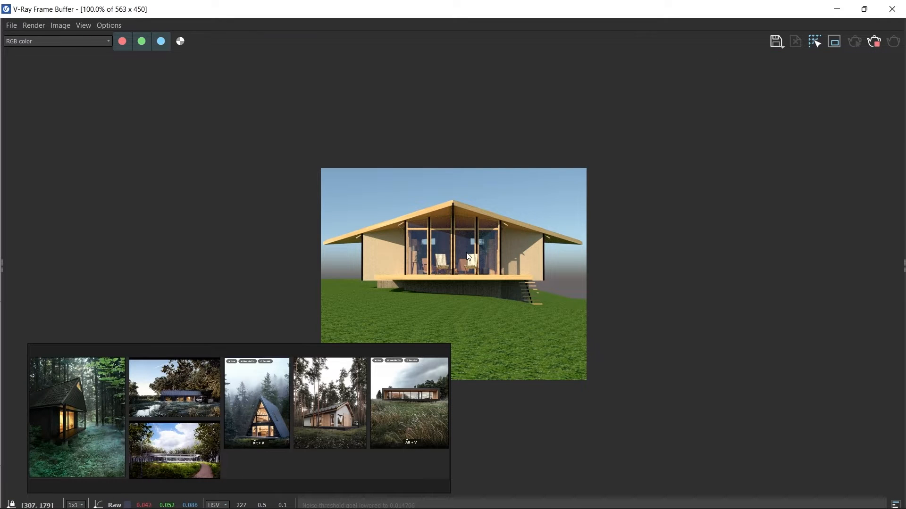
pyautogui.moveTo(902, 253); pyautogui.dragTo(713, 234)
pyautogui.click(727, 44)
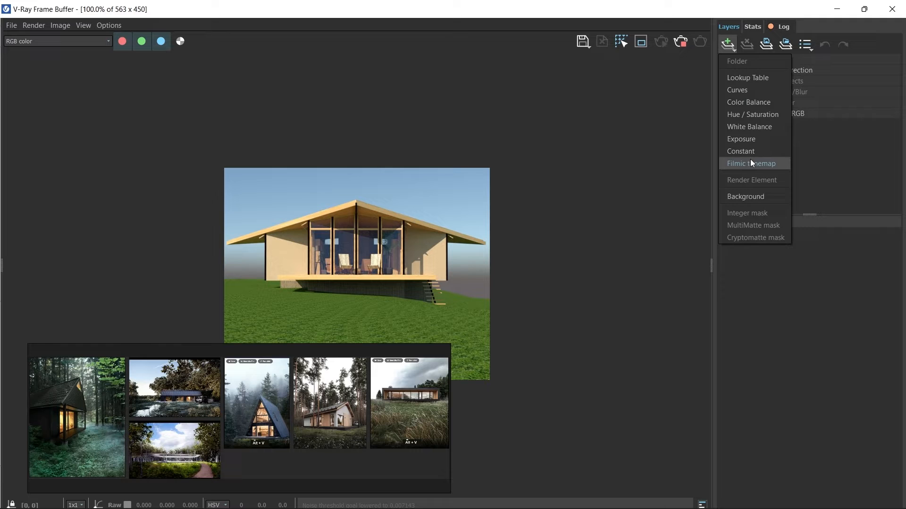
pyautogui.click(743, 195)
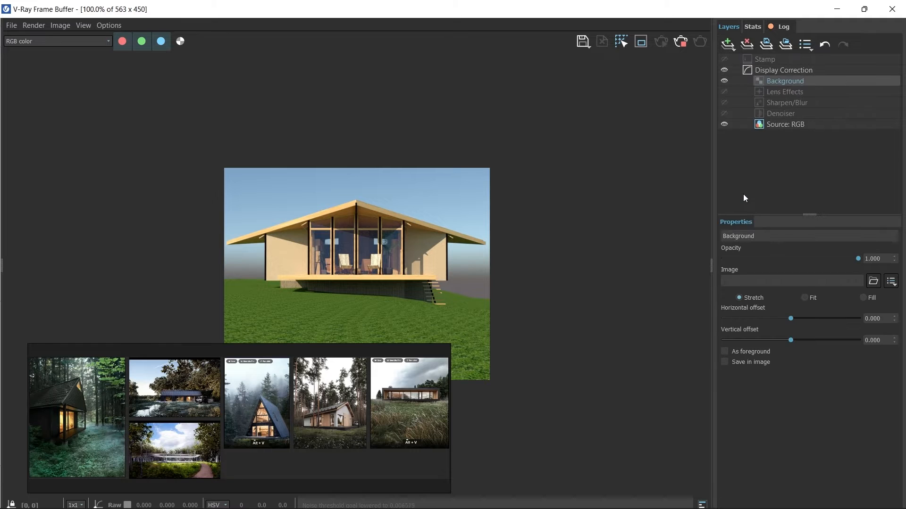
# - Load grid2.exr from the 03_Setting up the Views folder into the Background layer and set it as foreground
pyautogui.click(873, 282)
pyautogui.moveTo(209, 10); pyautogui.dragTo(431, 52)
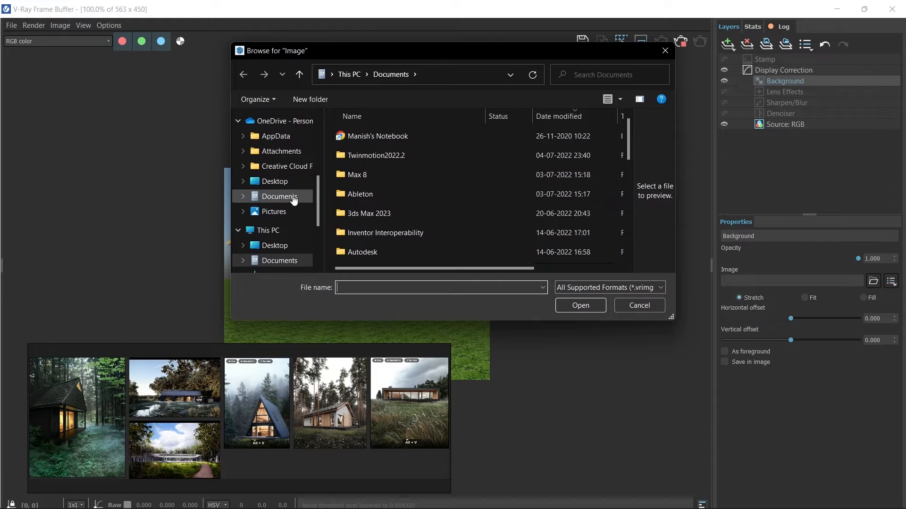
pyautogui.scroll(3, 283, 203)
pyautogui.click(279, 177)
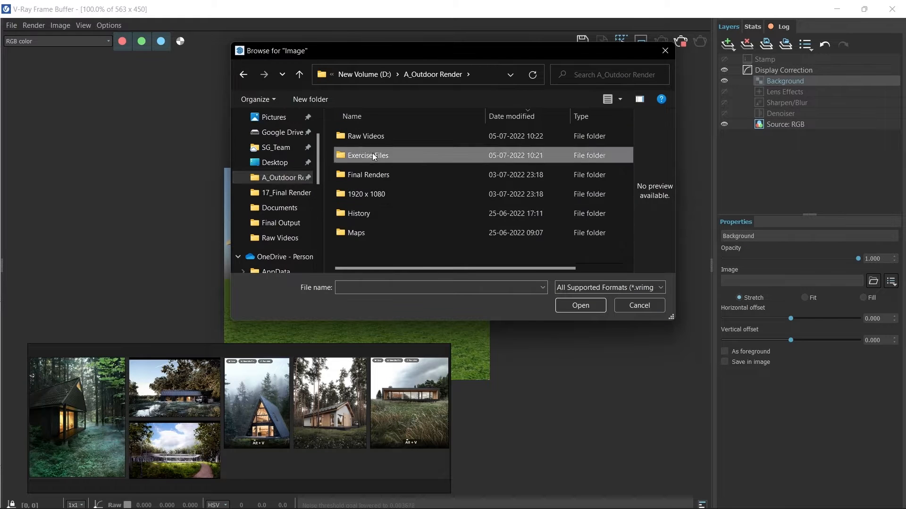
pyautogui.doubleClick(372, 155)
pyautogui.click(375, 155)
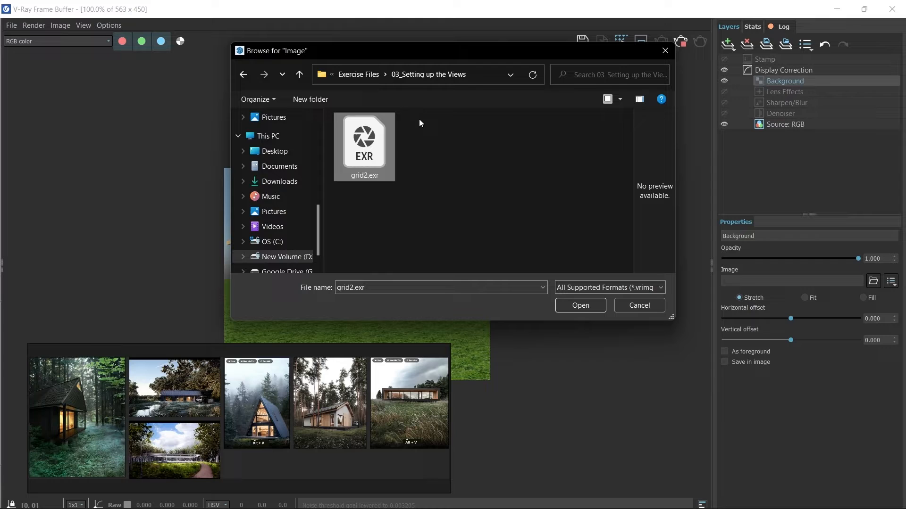
pyautogui.click(580, 306)
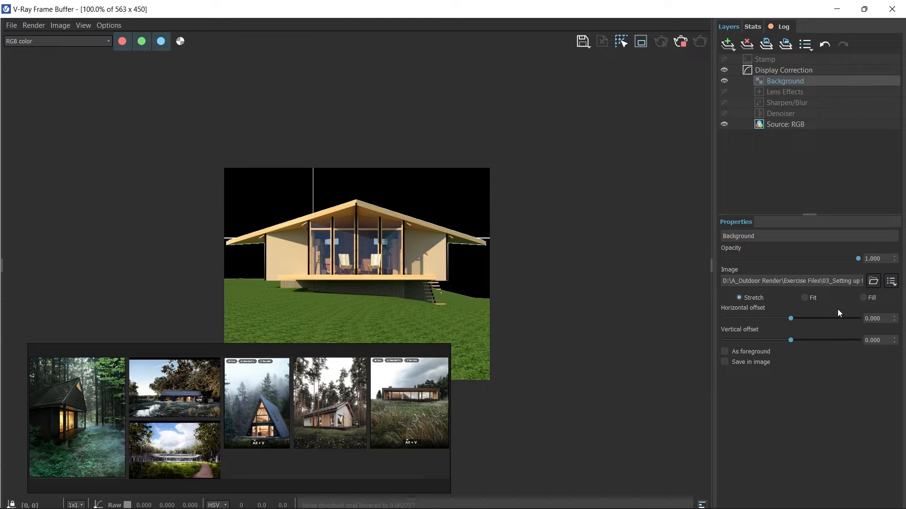
pyautogui.click(725, 351)
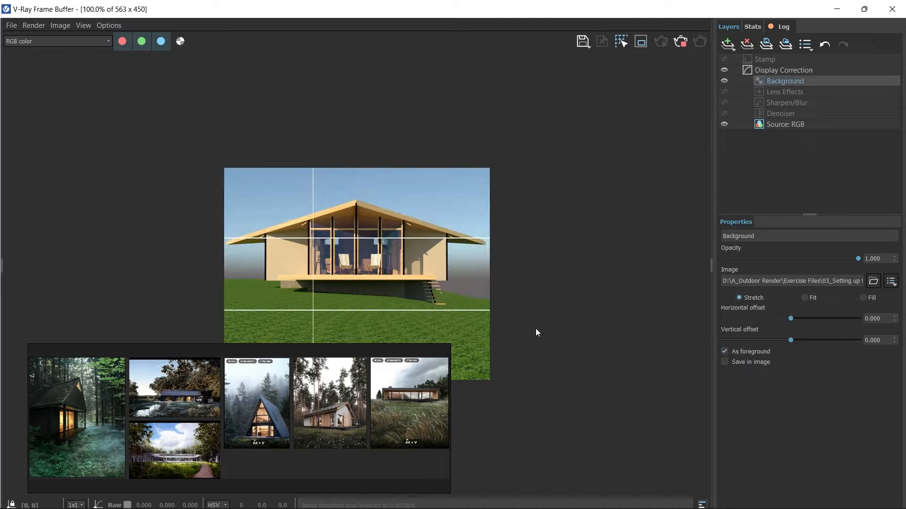
pyautogui.scroll(1, 321, 253)
pyautogui.scroll(-1, 297, 232)
# - Arrange the SketchUp and V-Ray Frame Buffer windows side by side and run the interactive render
pyautogui.moveTo(716, 15)
pyautogui.mouseDown()
pyautogui.moveTo(599, 32)
pyautogui.moveTo(903, 83)
pyautogui.moveTo(903, 100)
pyautogui.moveTo(438, 44)
pyautogui.mouseUp()
pyautogui.doubleClick(438, 44)
pyautogui.press('super+Right')
pyautogui.click(147, 168)
pyautogui.click(438, 72)
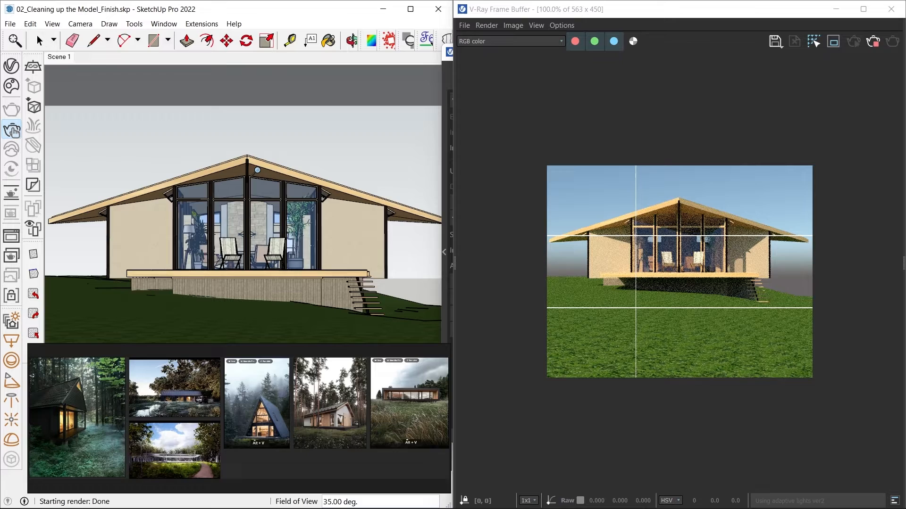
pyautogui.click(12, 130)
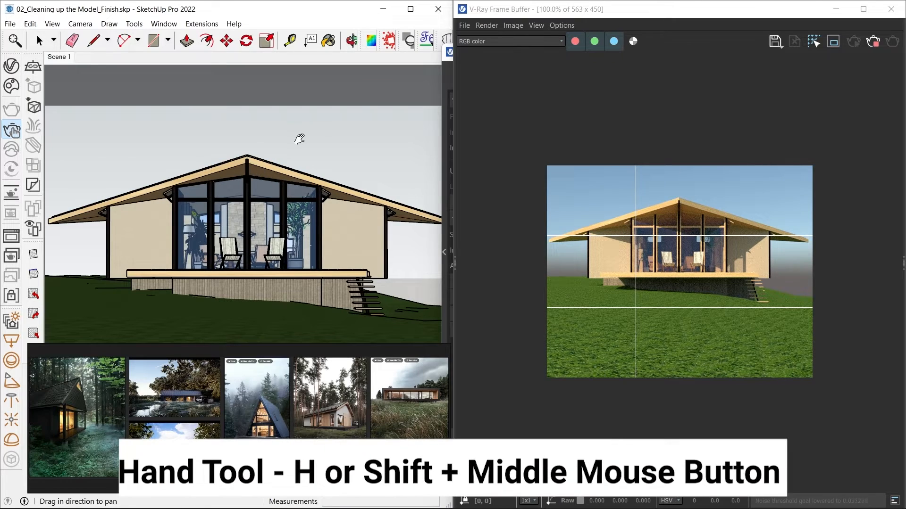
# - Pan the front view so the cabin sits lower against the rule-of-thirds grid and update Scene 1
pyautogui.moveTo(300, 139)
pyautogui.mouseDown()
pyautogui.moveTo(296, 178)
pyautogui.moveTo(253, 233)
pyautogui.mouseUp()
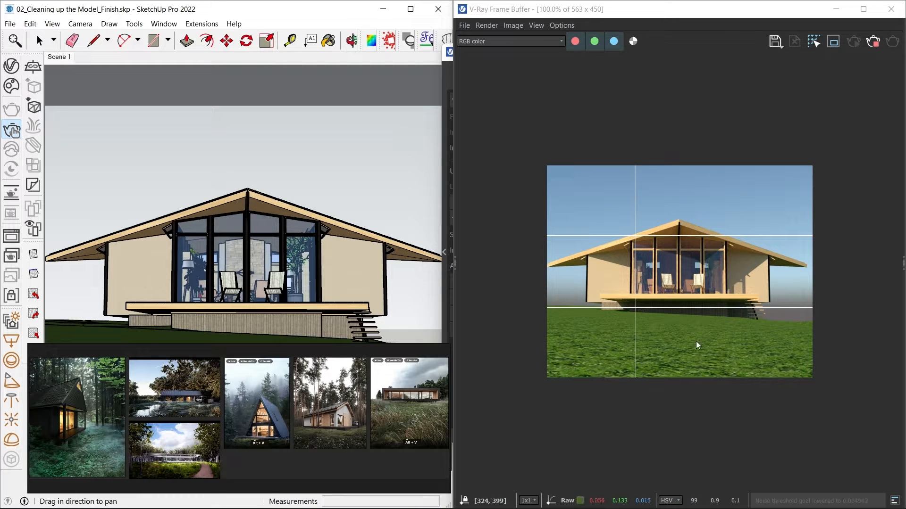
pyautogui.moveTo(342, 241); pyautogui.dragTo(349, 246)
pyautogui.rightClick(57, 57)
pyautogui.click(78, 105)
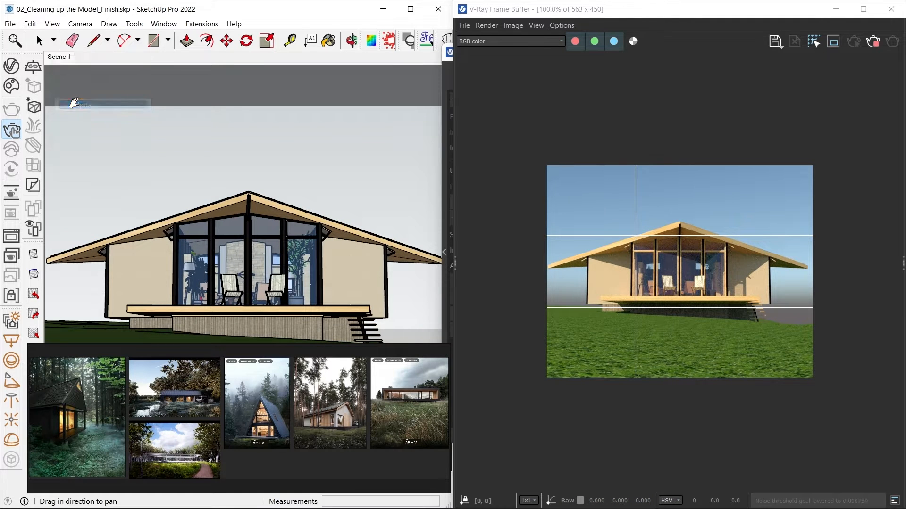
# - Maximize the frame buffer, look through its render history and open the History section of the VFB settings
pyautogui.doubleClick(819, 14)
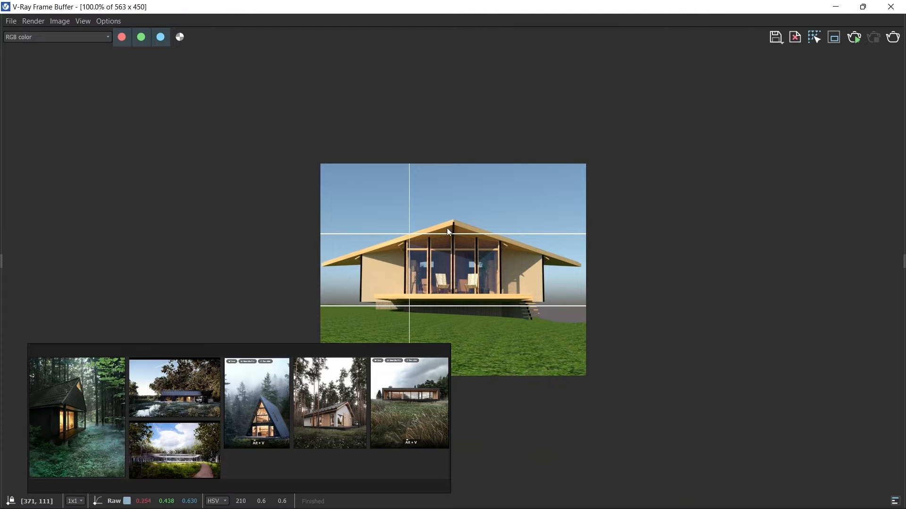
pyautogui.click(3, 126)
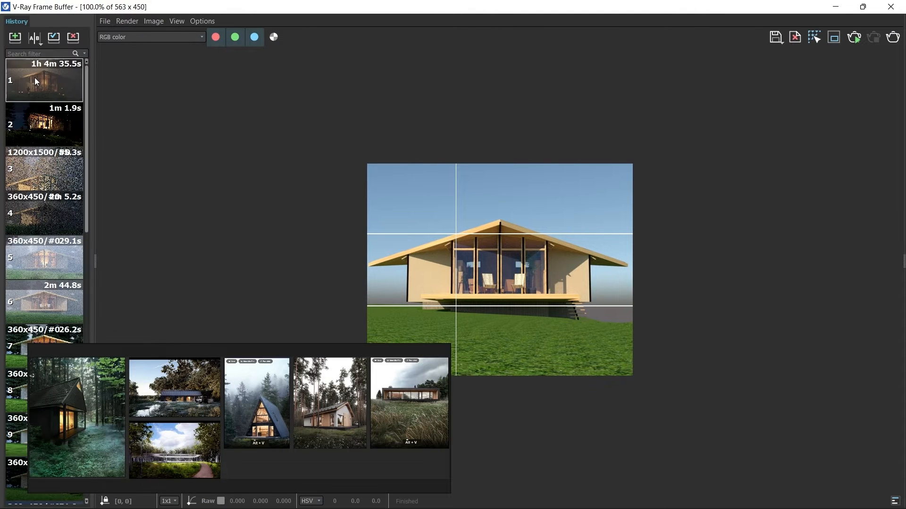
pyautogui.scroll(-10, 53, 204)
pyautogui.scroll(10, 51, 203)
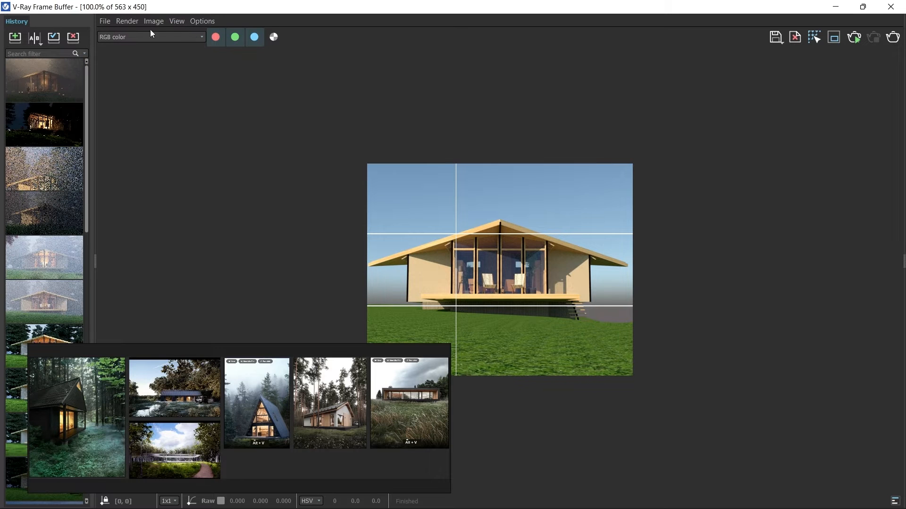
pyautogui.click(196, 22)
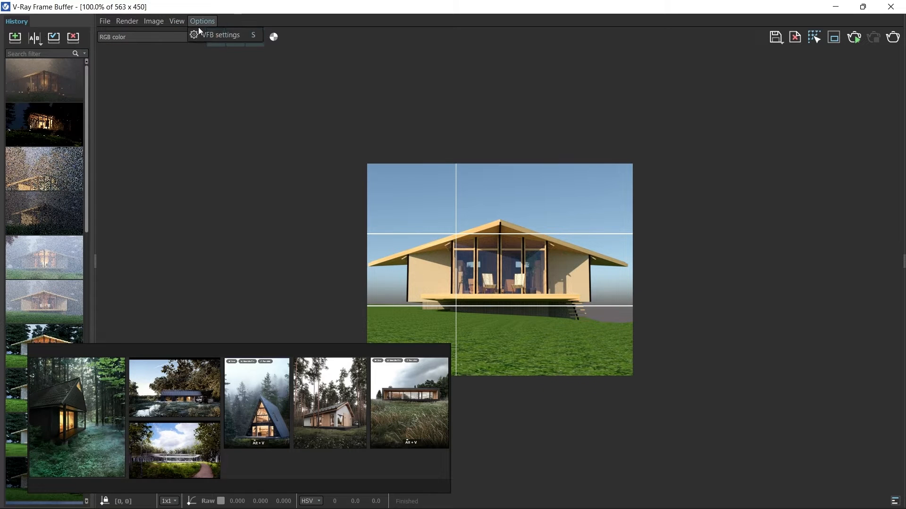
pyautogui.click(201, 30)
pyautogui.click(444, 107)
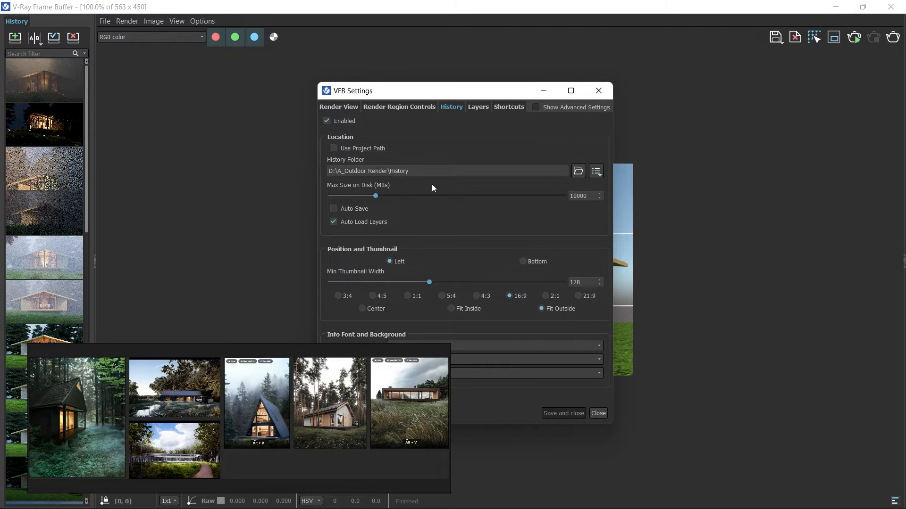
# - Point the render history to a new folder named VFB, save the settings and store the current render in the history
pyautogui.click(578, 171)
pyautogui.doubleClick(491, 212)
pyautogui.click(416, 162)
pyautogui.write('VFB')
pyautogui.press('Return')
pyautogui.press('Return')
pyautogui.click(666, 364)
pyautogui.click(564, 414)
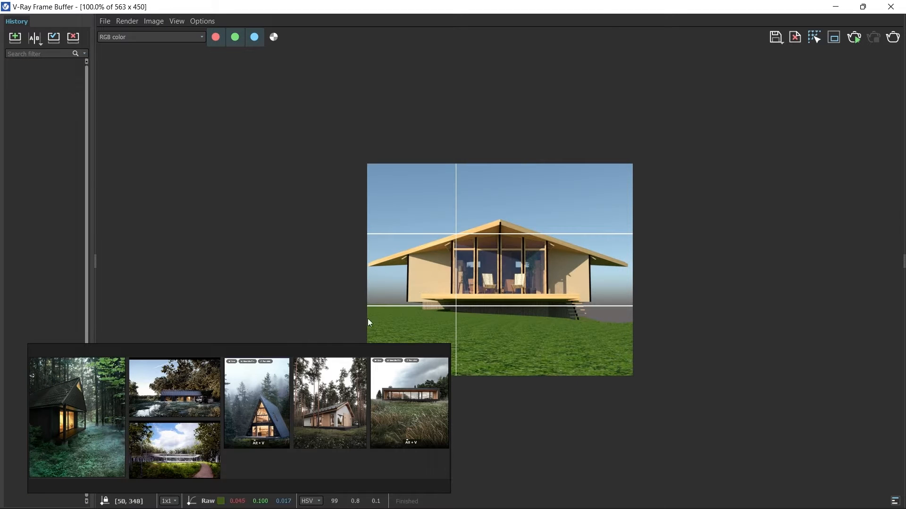
pyautogui.click(15, 37)
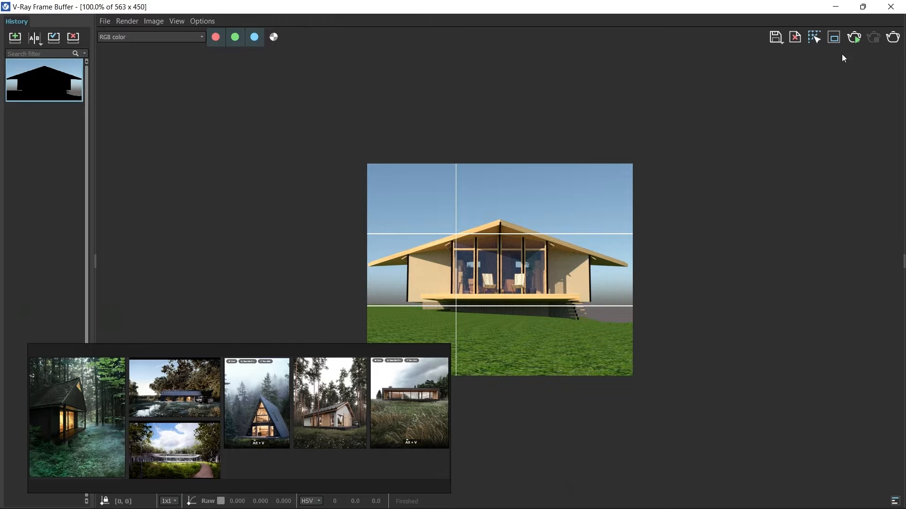
# - Switch the front view to Two-Point Perspective, pan the cabin onto the lower grid line and update Scene 1
pyautogui.click(890, 7)
pyautogui.click(80, 24)
pyautogui.click(94, 106)
pyautogui.moveTo(225, 144); pyautogui.dragTo(220, 178)
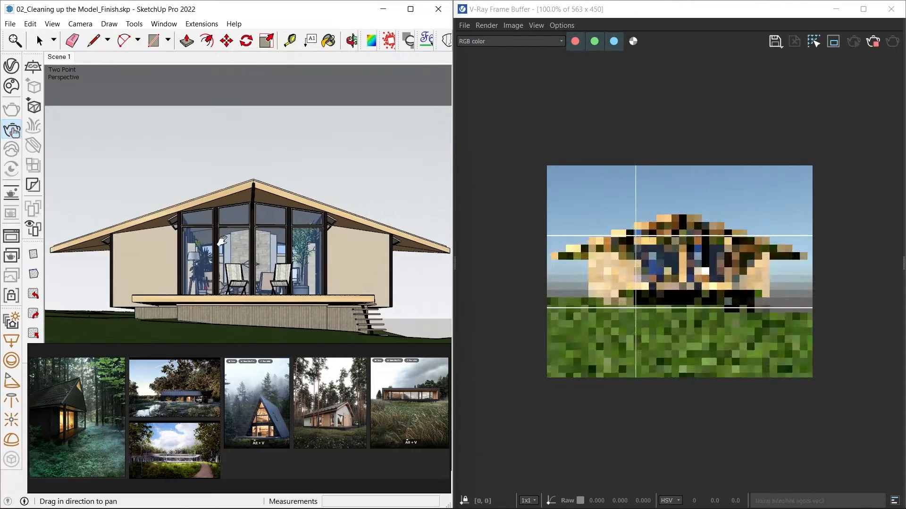
pyautogui.moveTo(166, 232); pyautogui.dragTo(177, 237)
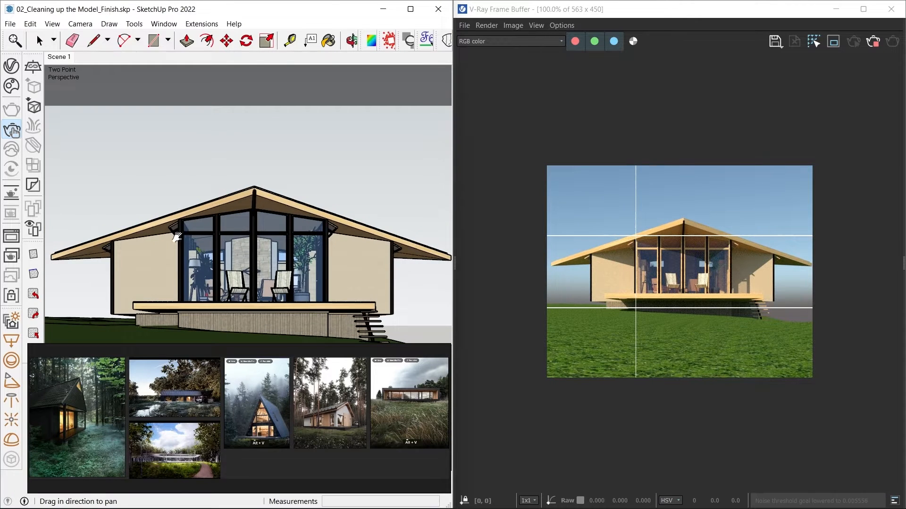
pyautogui.rightClick(58, 57)
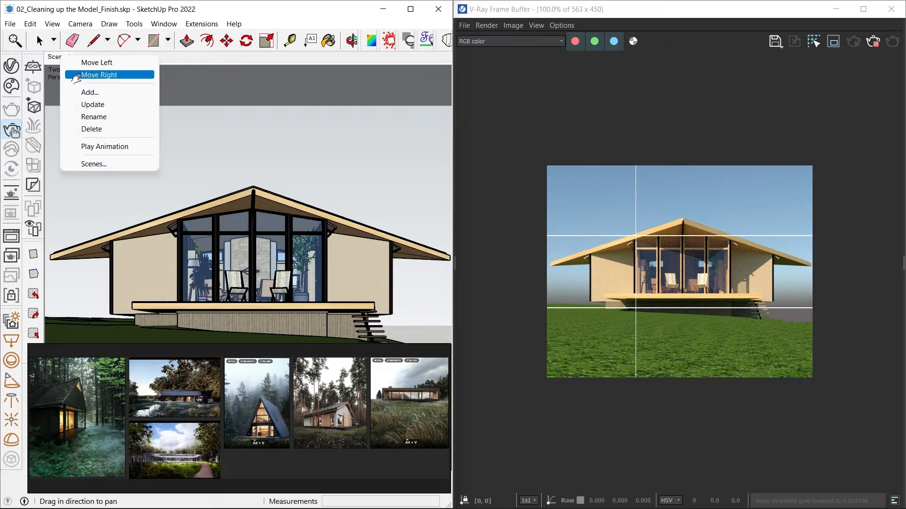
pyautogui.click(91, 105)
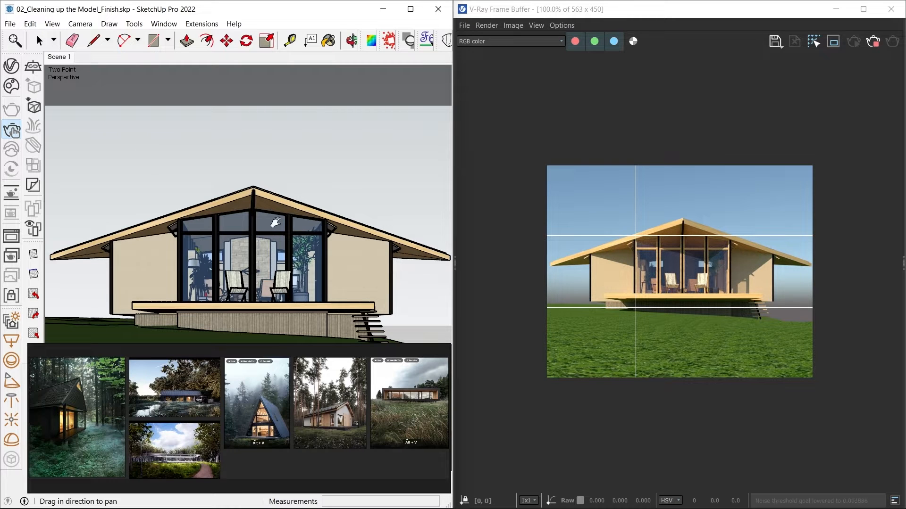
# - Frame the cabin's stair-side corner in Two-Point Perspective, add the view as Scene 2 and stop the interactive render
pyautogui.moveTo(310, 232)
pyautogui.mouseDown(button='middle')
pyautogui.moveTo(276, 263)
pyautogui.moveTo(190, 228)
pyautogui.moveTo(195, 248)
pyautogui.moveTo(212, 245)
pyautogui.mouseUp(button='middle')
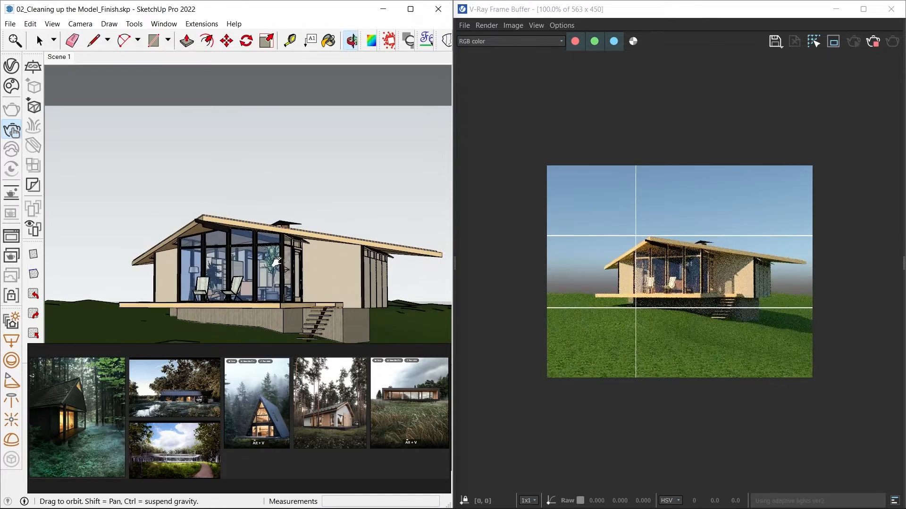
pyautogui.click(80, 24)
pyautogui.click(113, 105)
pyautogui.moveTo(235, 226); pyautogui.dragTo(238, 247)
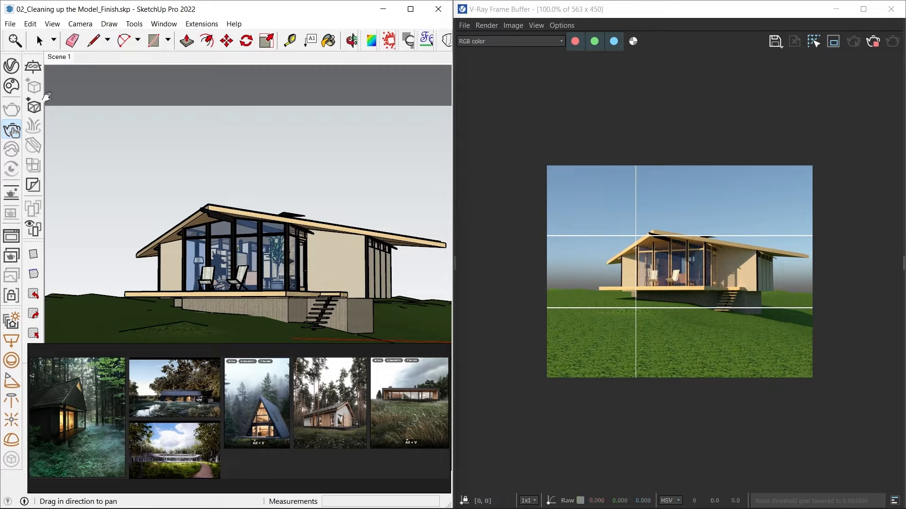
pyautogui.rightClick(58, 56)
pyautogui.click(91, 91)
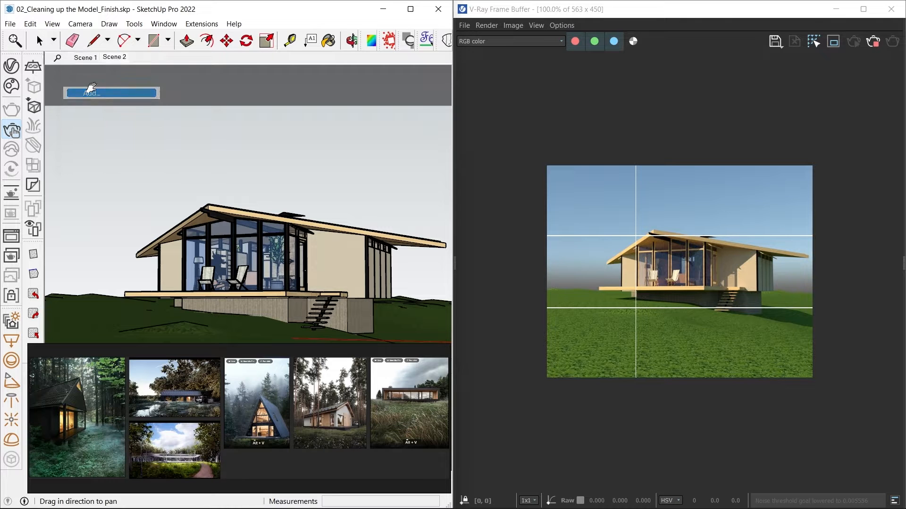
pyautogui.click(872, 41)
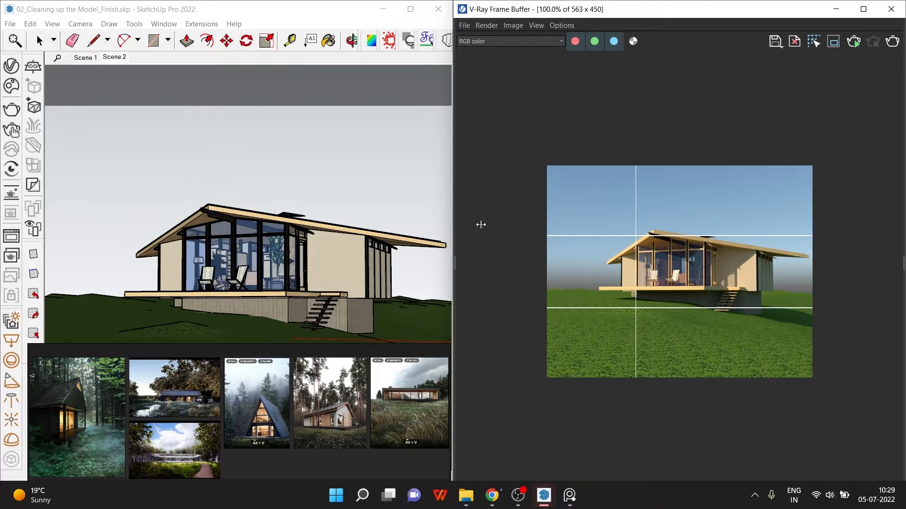
pyautogui.click(457, 225)
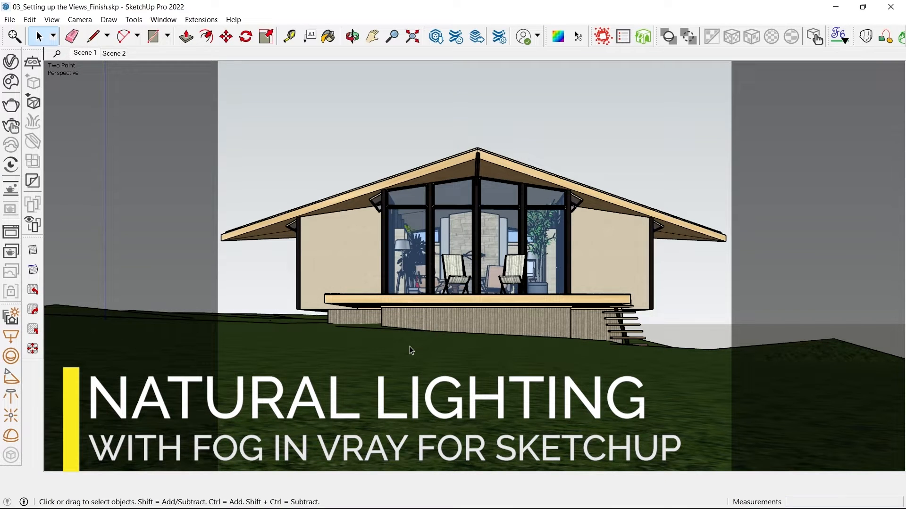
# - Enable Volumetric Environment in the V-Ray render settings and expand its parameters
pyautogui.click(11, 62)
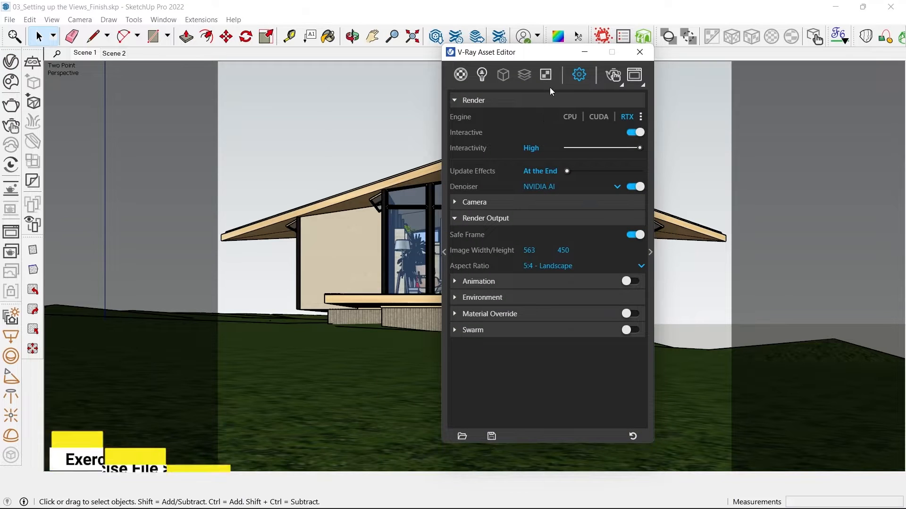
pyautogui.moveTo(543, 52); pyautogui.dragTo(401, 30)
pyautogui.click(509, 213)
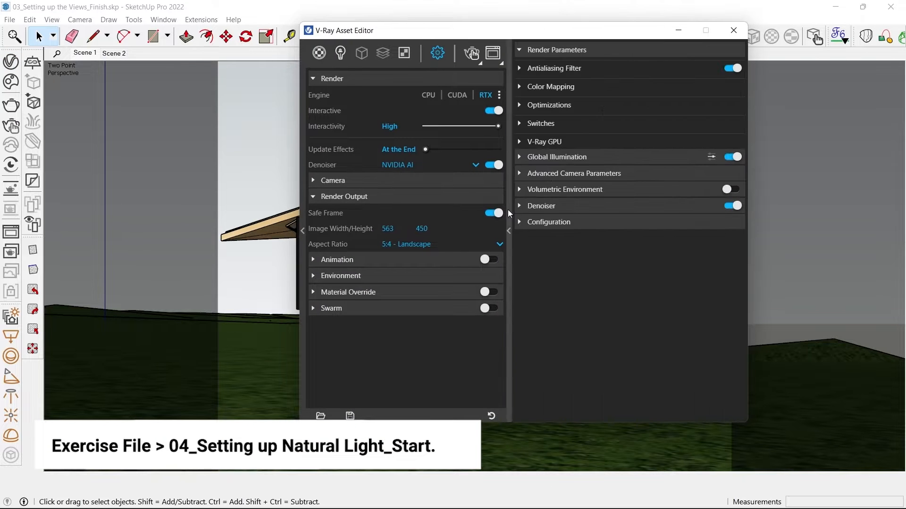
pyautogui.click(730, 189)
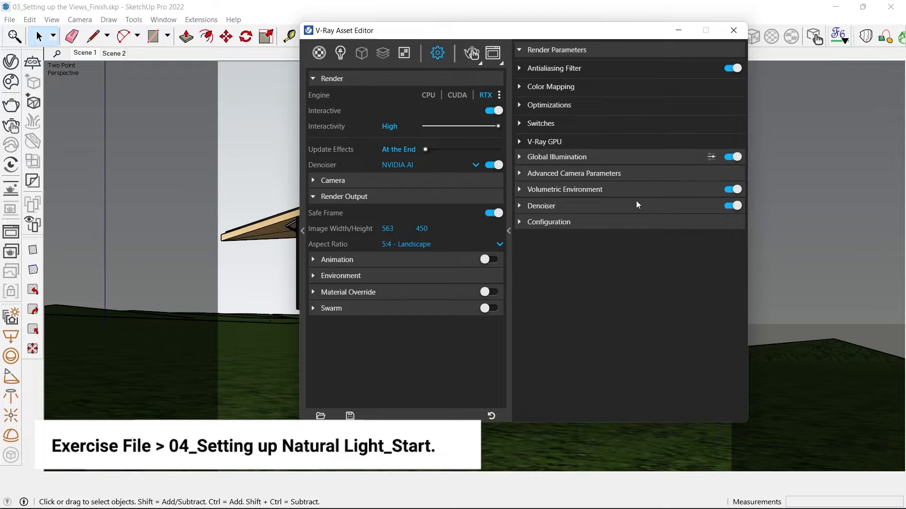
pyautogui.click(583, 190)
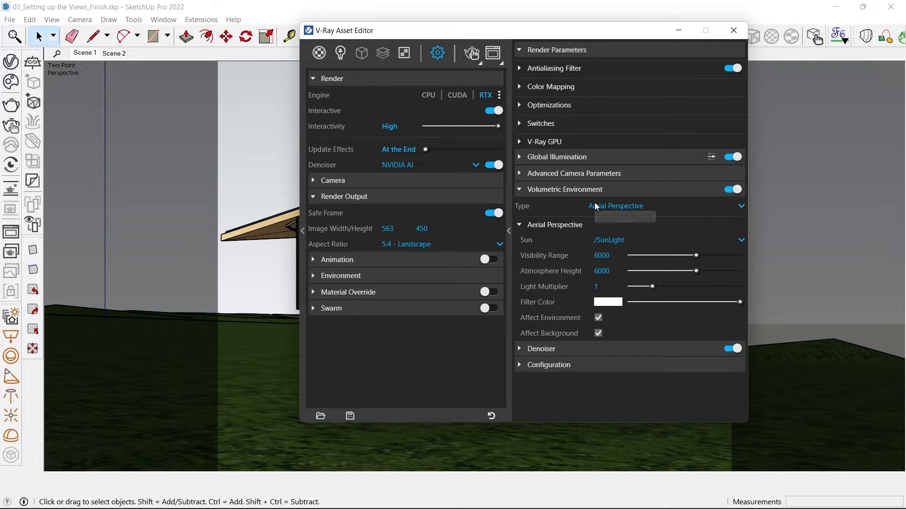
# - Compare the volumetric environment types and set the type to Environment Fog
pyautogui.click(611, 209)
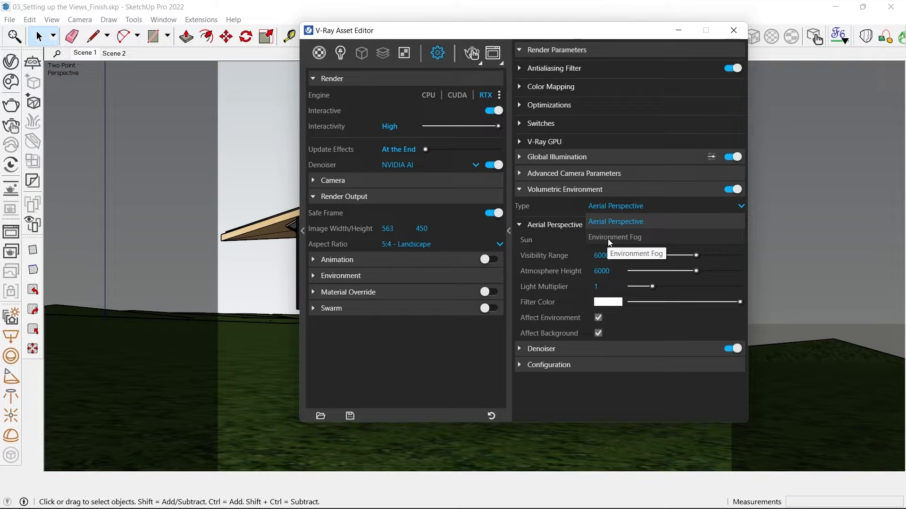
pyautogui.click(619, 208)
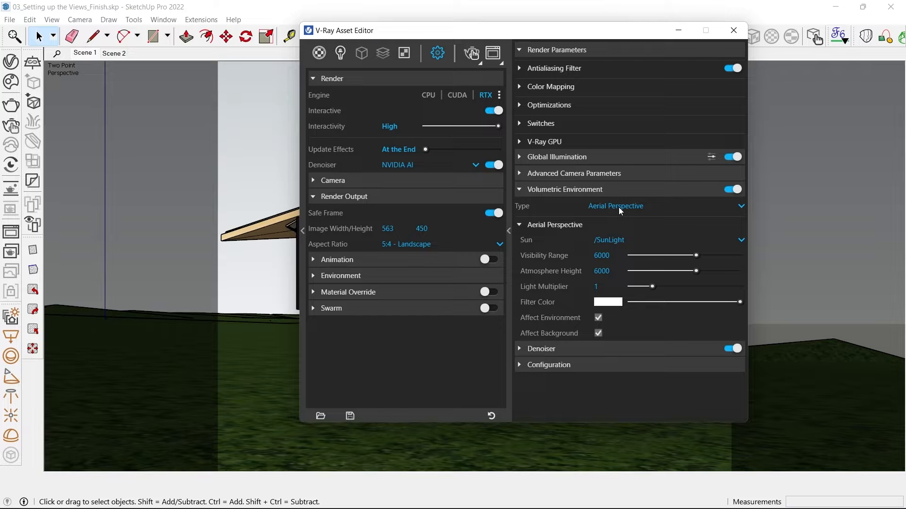
pyautogui.click(619, 207)
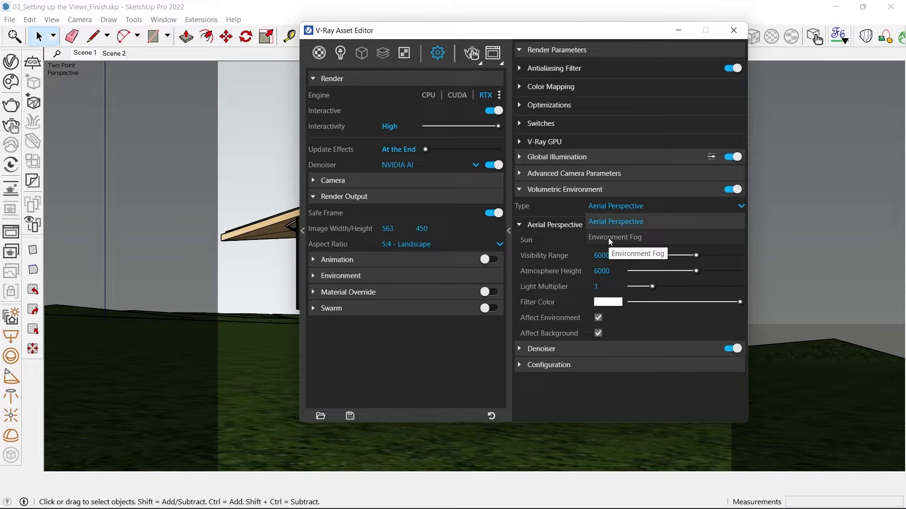
pyautogui.click(598, 218)
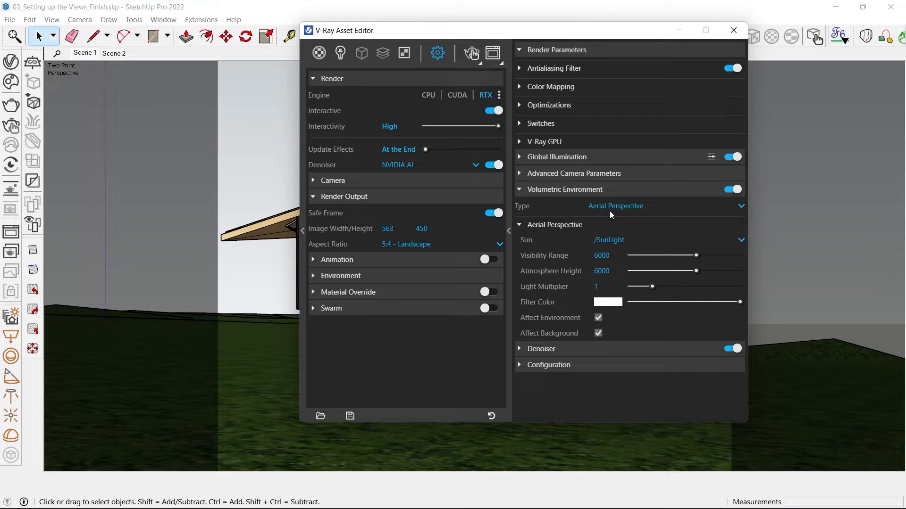
pyautogui.click(606, 208)
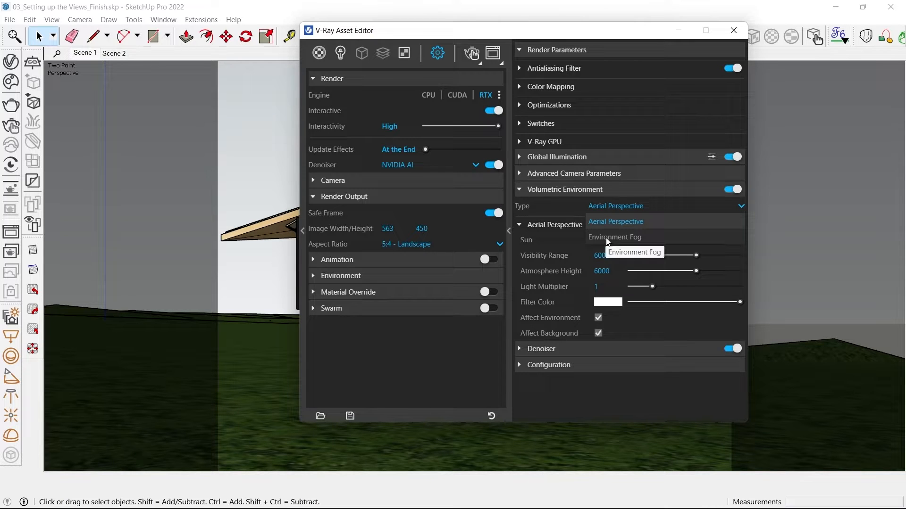
pyautogui.click(606, 238)
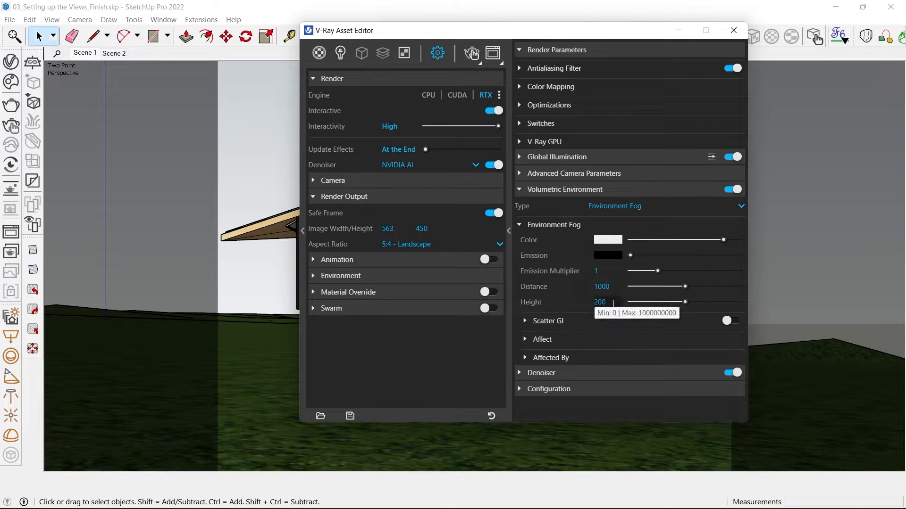
pyautogui.moveTo(576, 302)
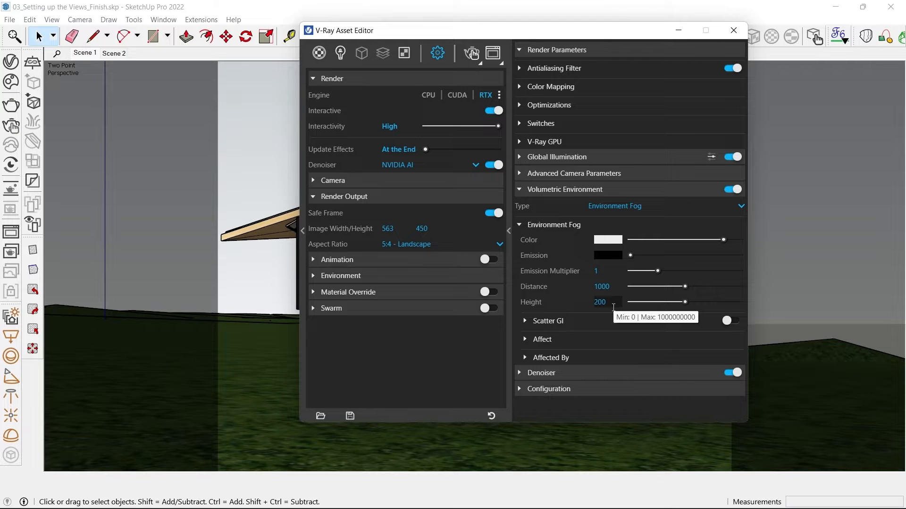
# - Check the fog colour, try white for the emission colour and set the emission to a near-black grey of 0.034
pyautogui.click(614, 240)
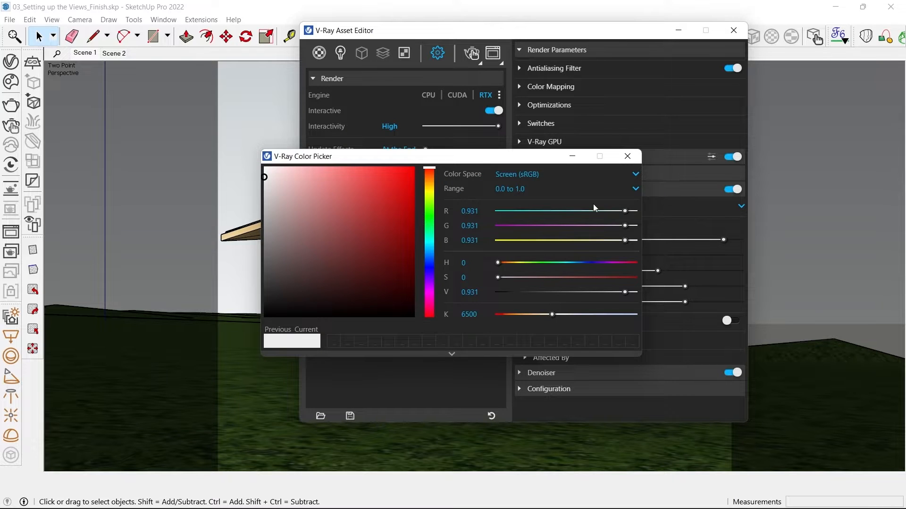
pyautogui.click(628, 156)
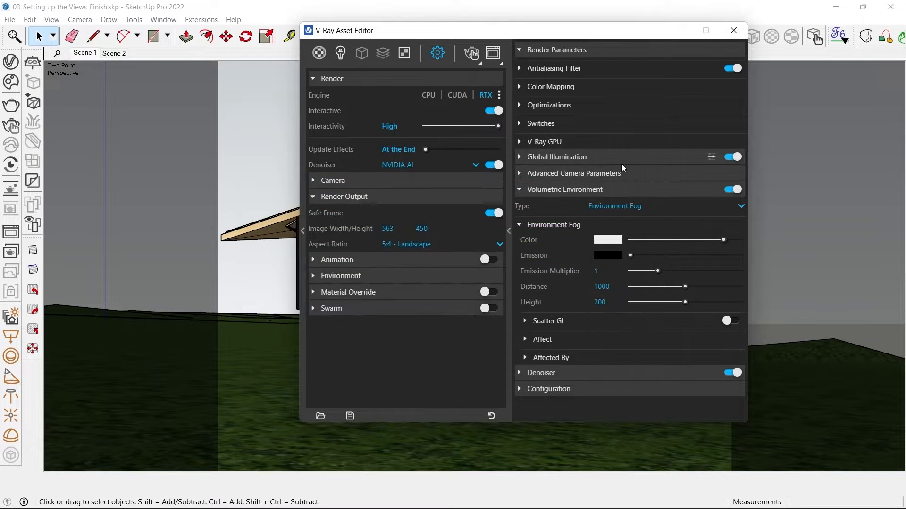
pyautogui.click(615, 256)
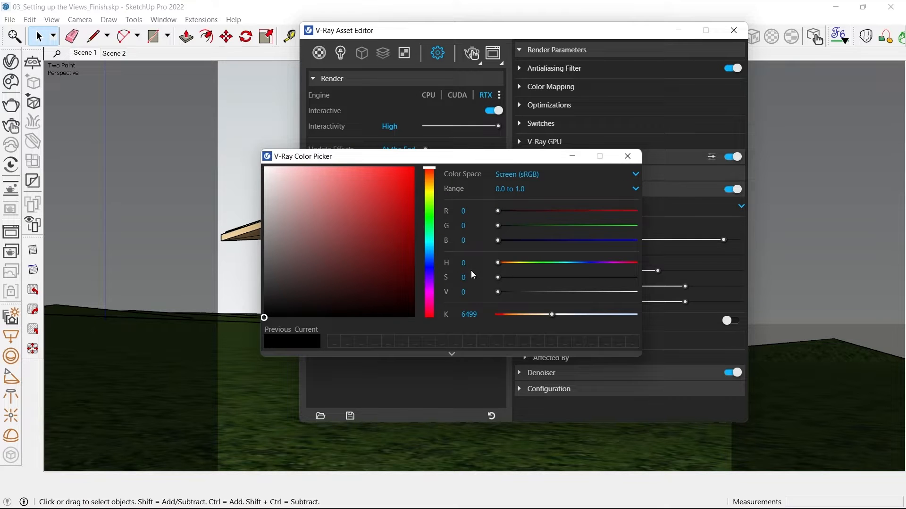
pyautogui.moveTo(319, 255); pyautogui.dragTo(215, 166)
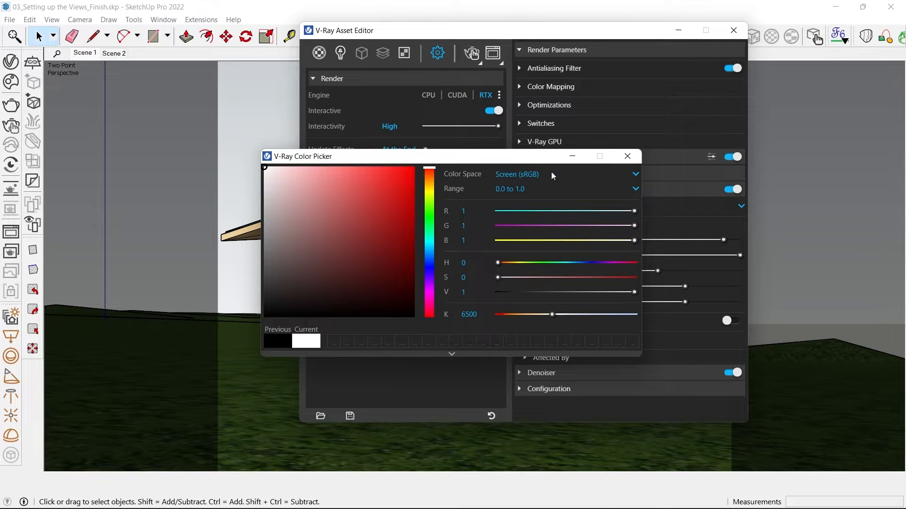
pyautogui.moveTo(287, 247)
pyautogui.mouseDown()
pyautogui.moveTo(206, 313)
pyautogui.moveTo(234, 312)
pyautogui.mouseUp()
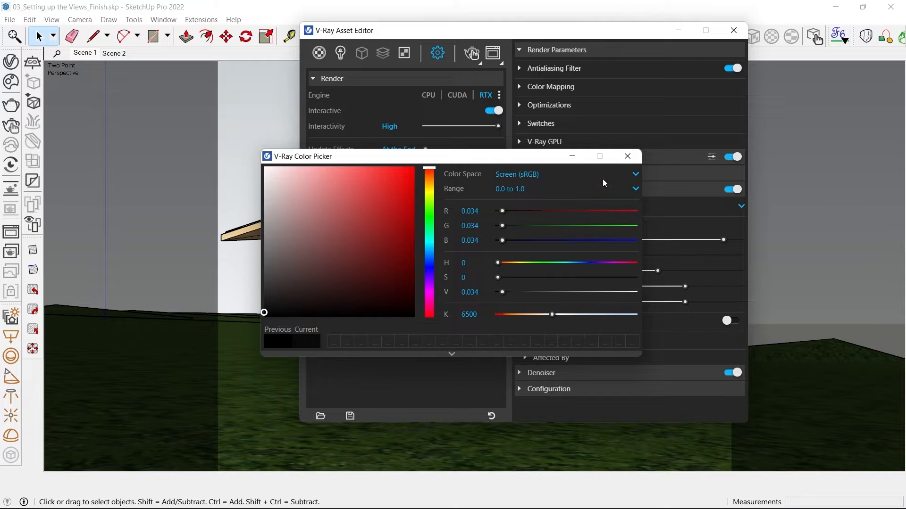
pyautogui.click(621, 158)
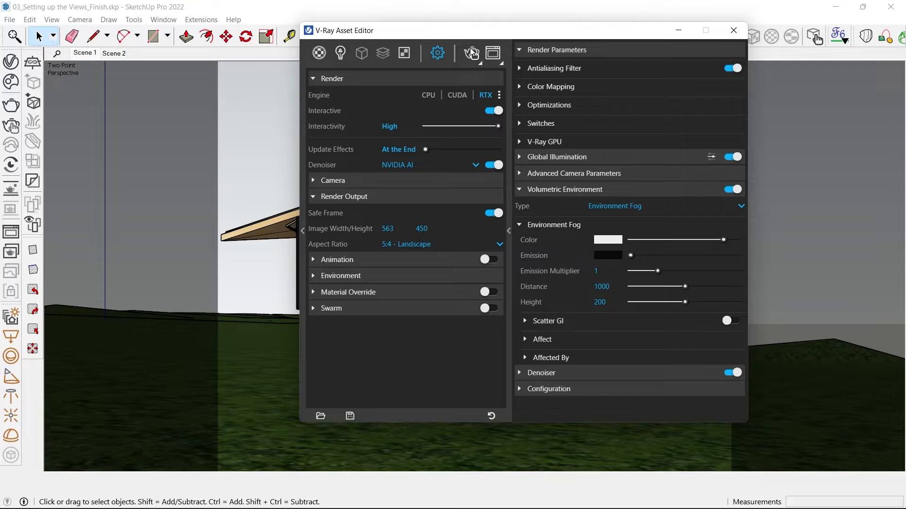
# - Start an interactive render and tile the frame buffer beside the model window, with the render history hidden and the Asset Editor in reach
pyautogui.click(471, 49)
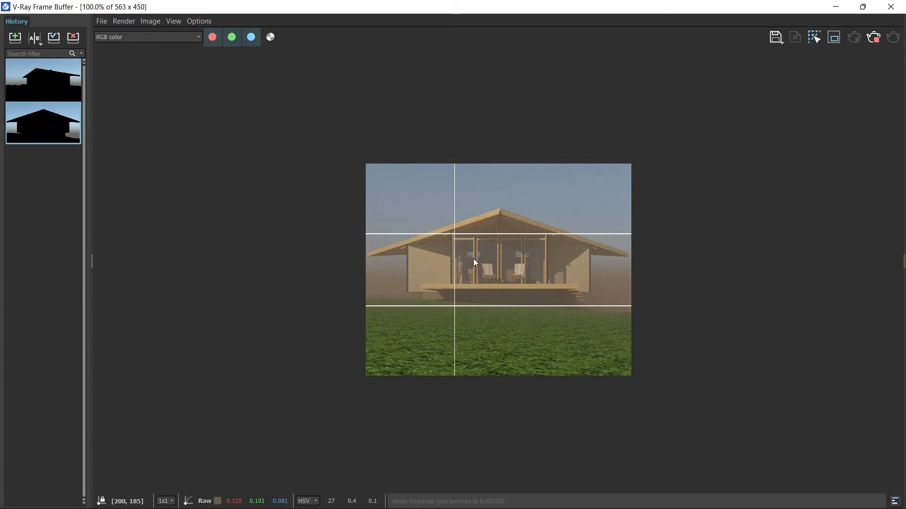
pyautogui.scroll(1, 444, 286)
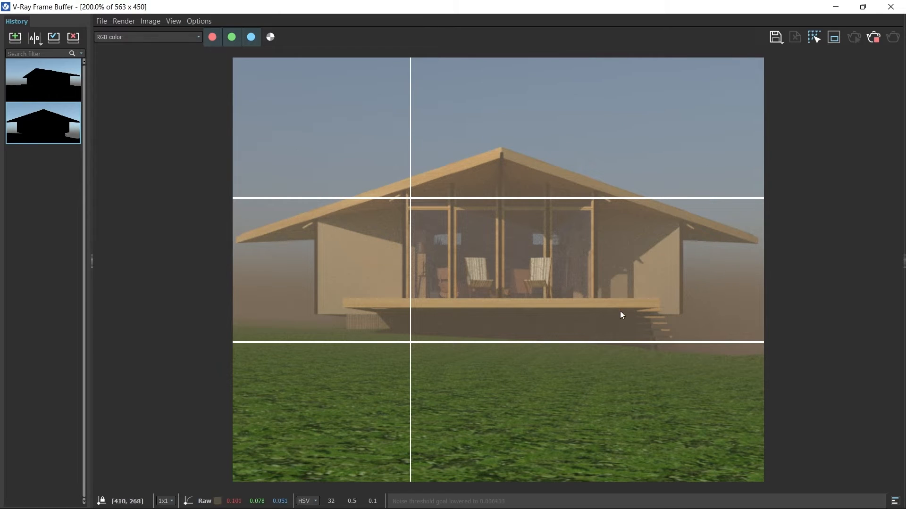
pyautogui.moveTo(552, 6)
pyautogui.mouseDown()
pyautogui.moveTo(280, 175)
pyautogui.moveTo(1, 200)
pyautogui.mouseUp()
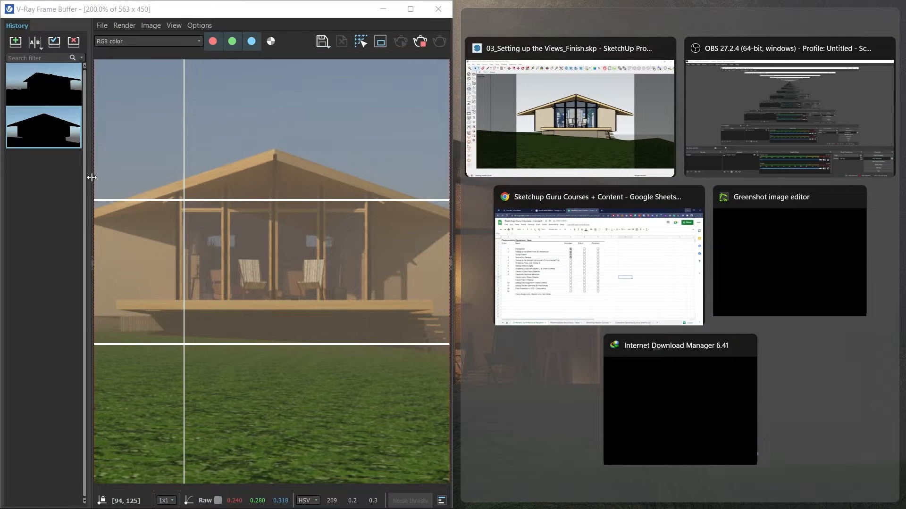
pyautogui.moveTo(95, 178); pyautogui.dragTo(4, 196)
pyautogui.moveTo(533, 4); pyautogui.dragTo(905, 88)
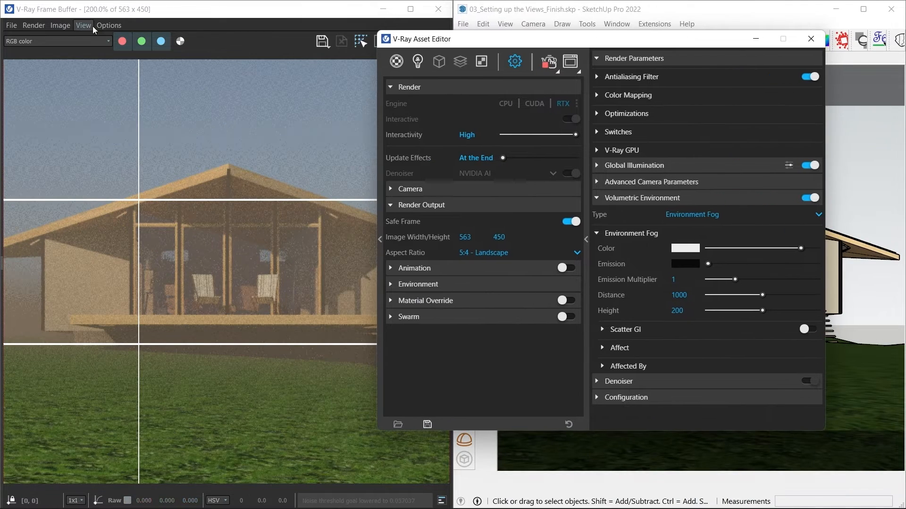
pyautogui.click(81, 7)
pyautogui.moveTo(513, 49); pyautogui.dragTo(498, 41)
# - Try a warm fog colour of about 3248 K and a cool one of about 9434 K
pyautogui.click(669, 240)
pyautogui.click(627, 156)
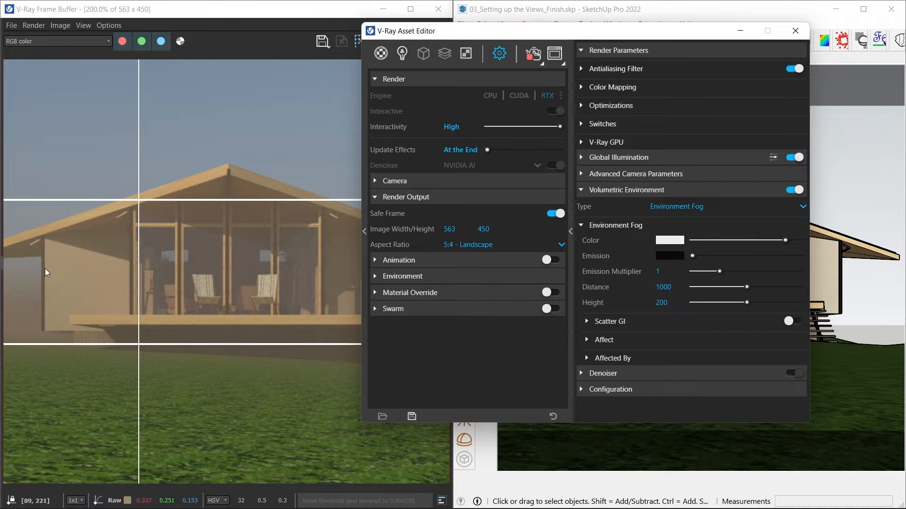
pyautogui.click(670, 241)
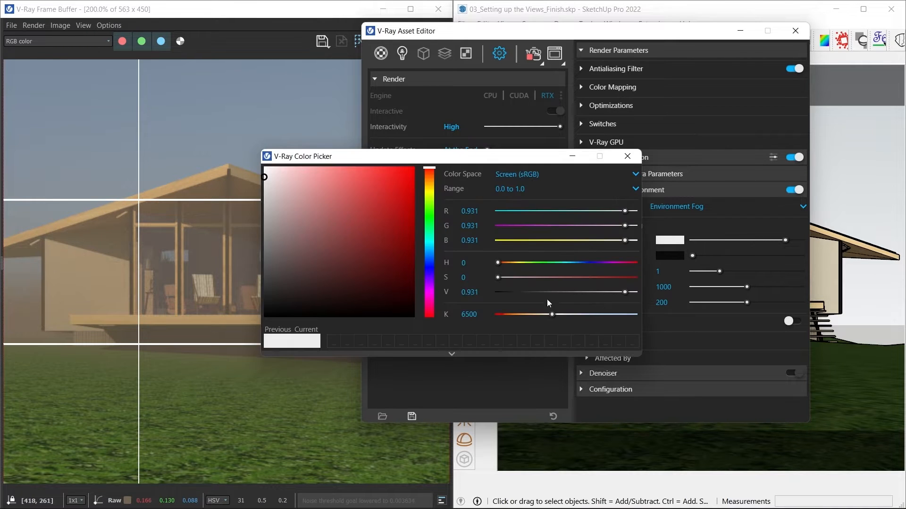
pyautogui.moveTo(552, 314); pyautogui.dragTo(521, 314)
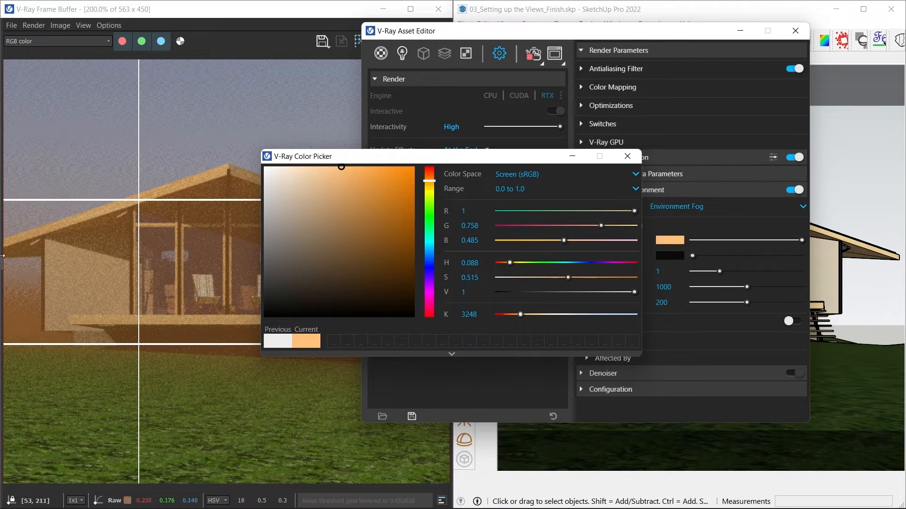
pyautogui.moveTo(542, 314); pyautogui.dragTo(581, 314)
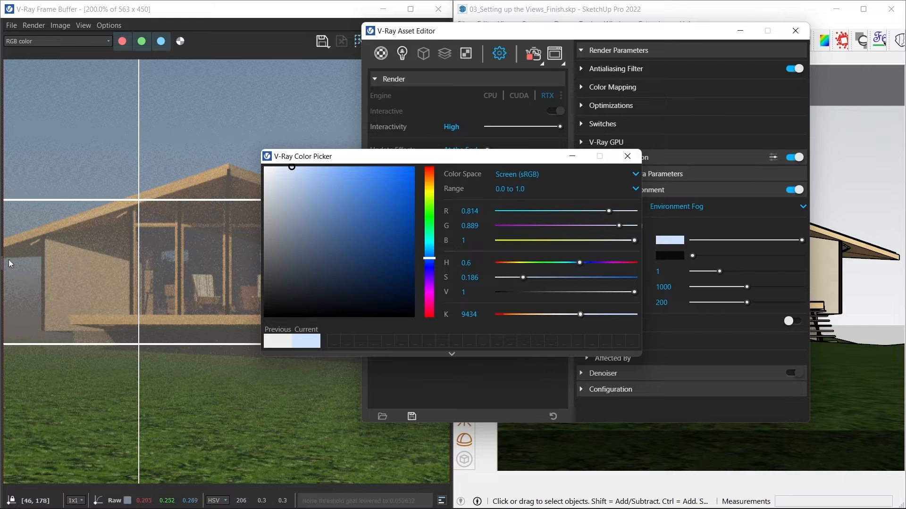
# - Set the fog colour to pure white and close the colour picker
pyautogui.click(546, 314)
pyautogui.moveTo(289, 205); pyautogui.dragTo(261, 166)
pyautogui.click(628, 158)
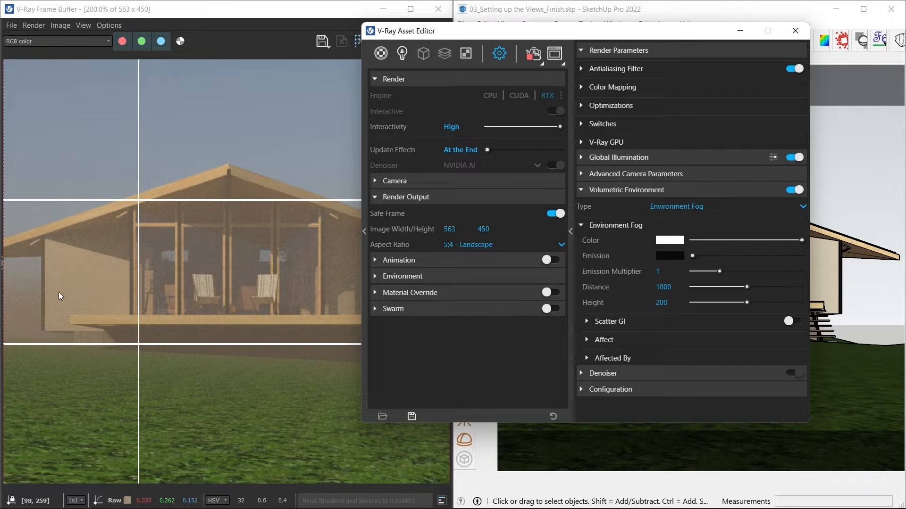
# - Set the fog's emission colour to white and its emission multiplier to 10
pyautogui.moveTo(693, 256); pyautogui.dragTo(802, 256)
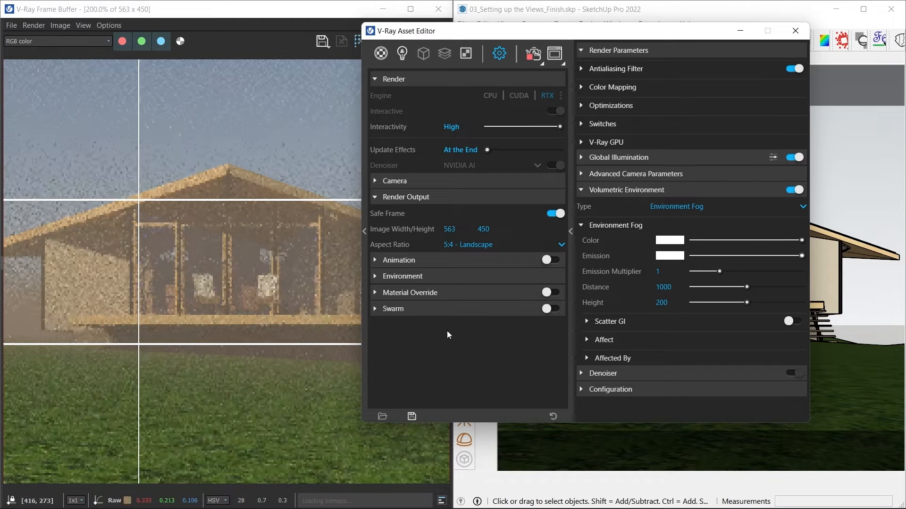
pyautogui.click(661, 272)
pyautogui.write('10')
pyautogui.press('Return')
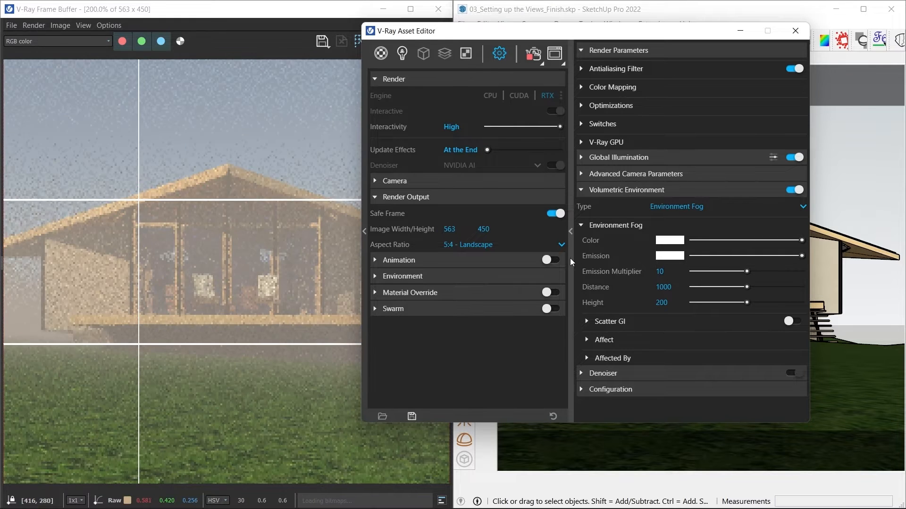
pyautogui.doubleClick(85, 319)
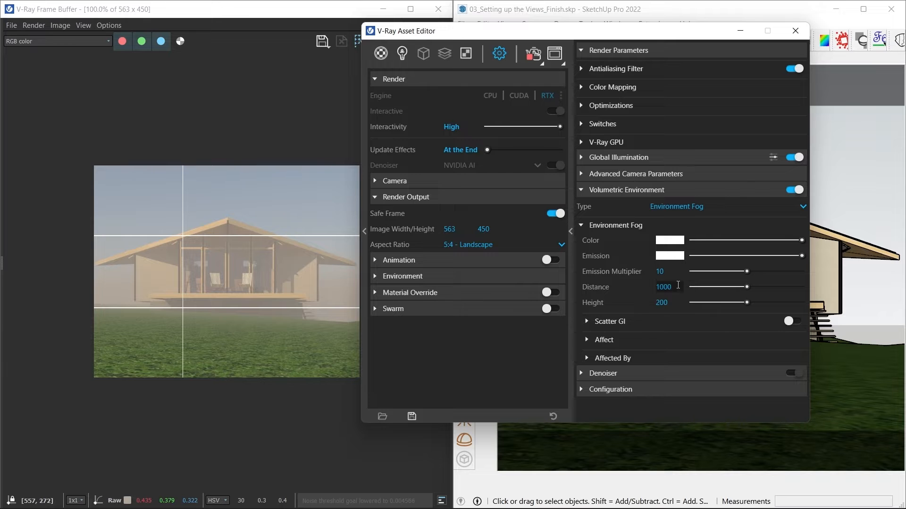
# - Set the fog distance to 500 and inspect the fogged cabin in the frame buffer
pyautogui.click(677, 286)
pyautogui.write('500')
pyautogui.press('Return')
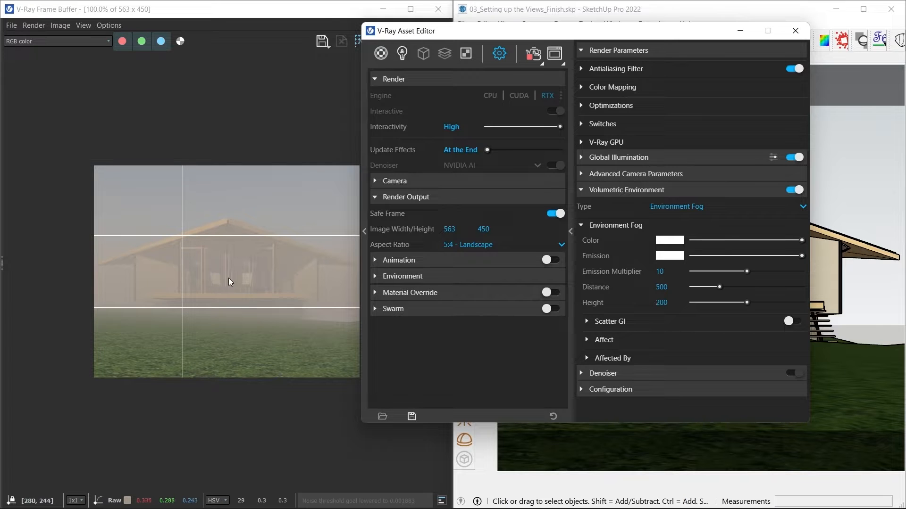
pyautogui.moveTo(452, 35); pyautogui.dragTo(535, 14)
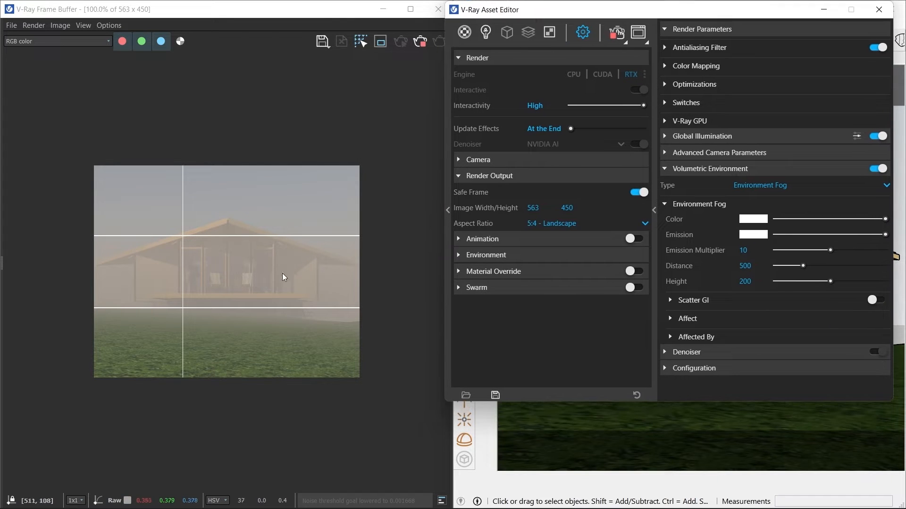
pyautogui.scroll(1, 208, 261)
pyautogui.scroll(-1, 248, 319)
pyautogui.scroll(1, 265, 239)
pyautogui.scroll(-1, 207, 275)
# - Enable Scatter GI for the environment fog and keep the full render in view beside the Asset Editor
pyautogui.moveTo(542, 7); pyautogui.dragTo(392, 36)
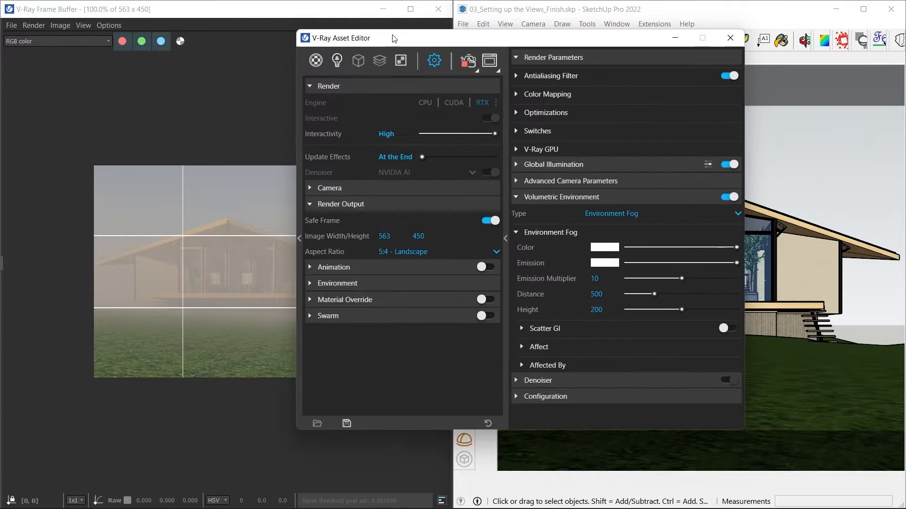
pyautogui.click(725, 328)
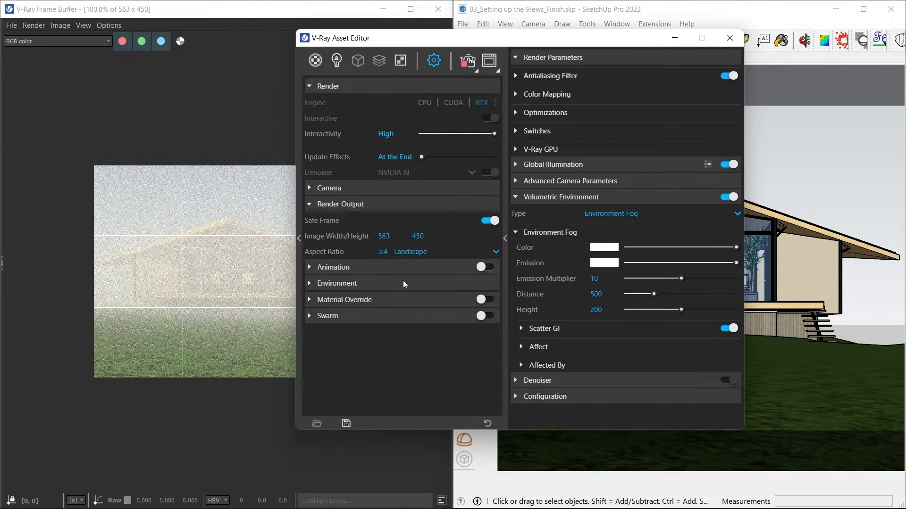
pyautogui.moveTo(403, 46); pyautogui.dragTo(535, 33)
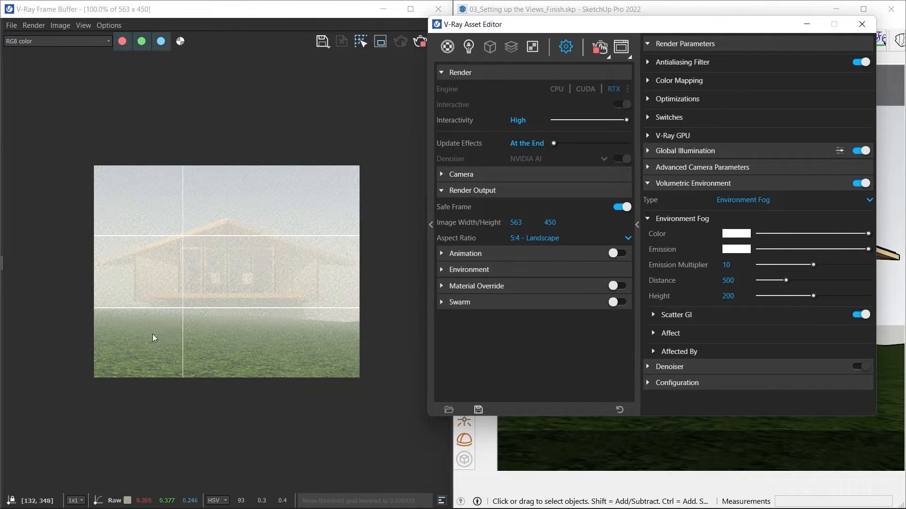
# - Expand the fog's Scatter GI settings, try 8 scatter bounces, and return the value to 4
pyautogui.scroll(1, 330, 300)
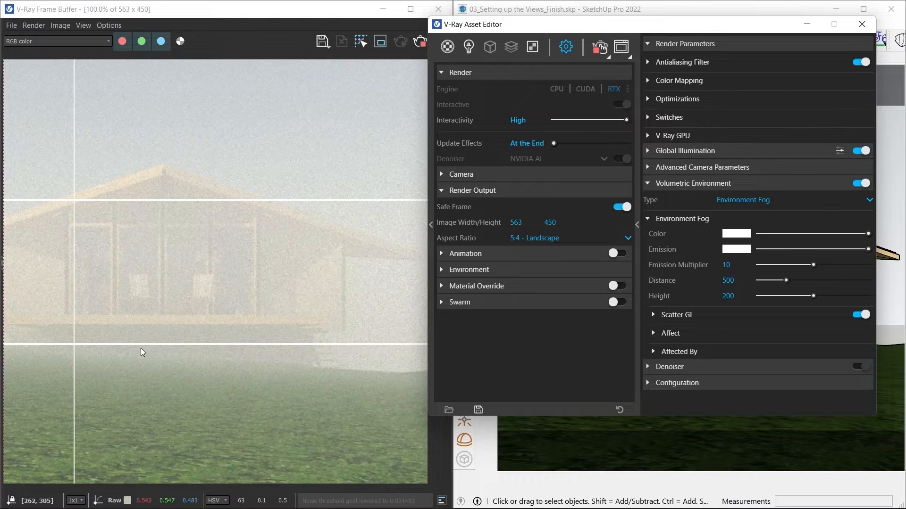
pyautogui.scroll(-1, 140, 348)
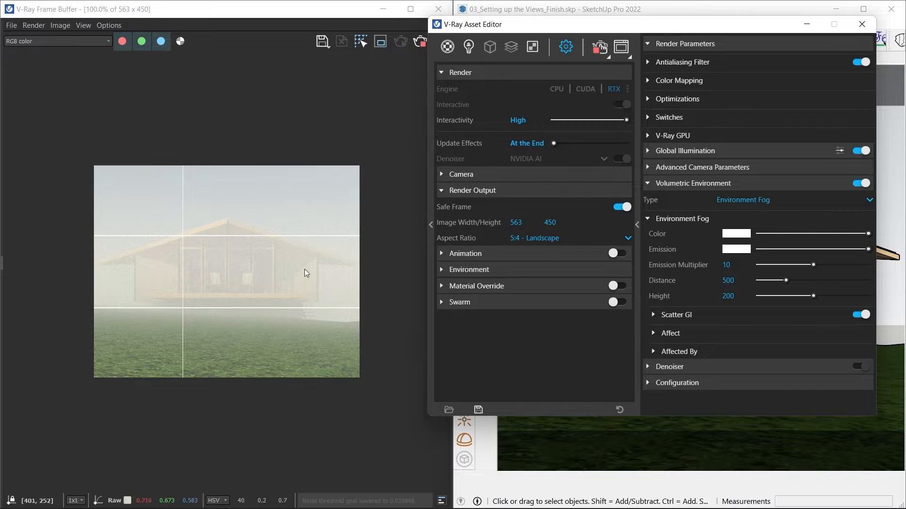
pyautogui.moveTo(525, 25); pyautogui.dragTo(473, 27)
pyautogui.click(605, 317)
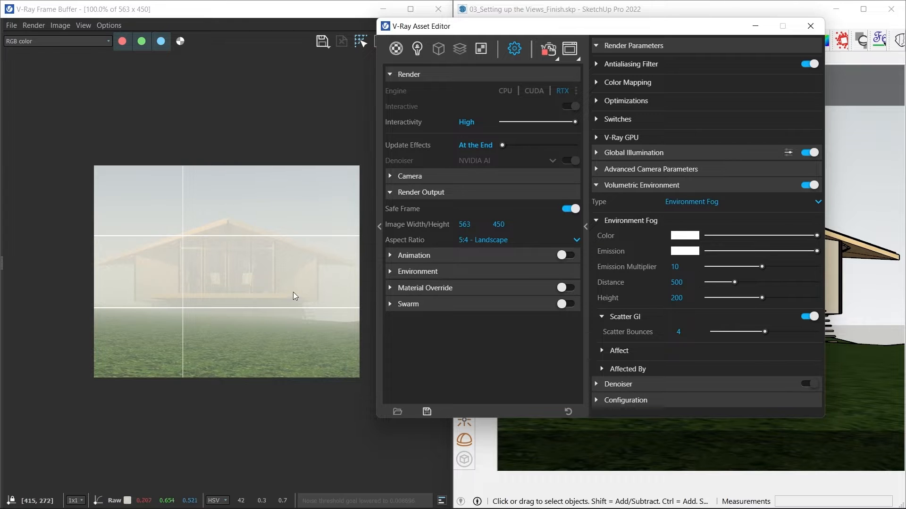
pyautogui.click(610, 334)
pyautogui.write('8')
pyautogui.press('Return')
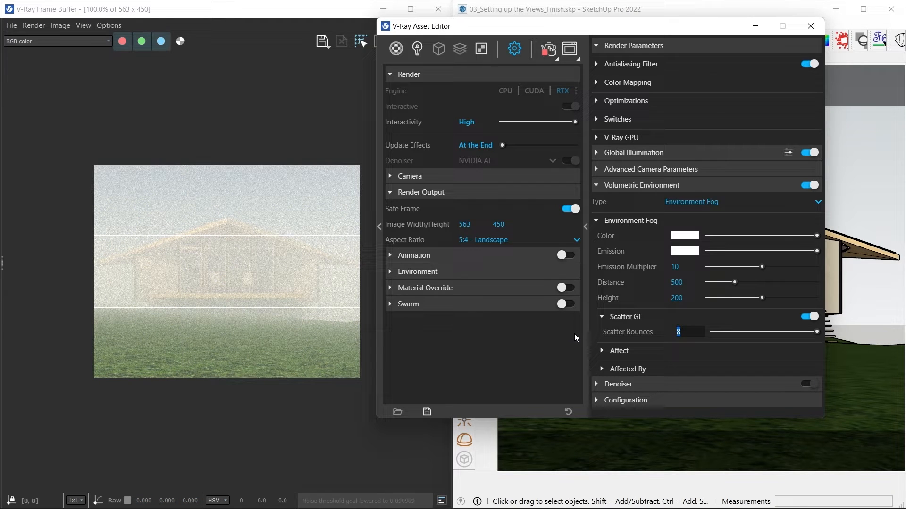
pyautogui.write('4')
pyautogui.press('Return')
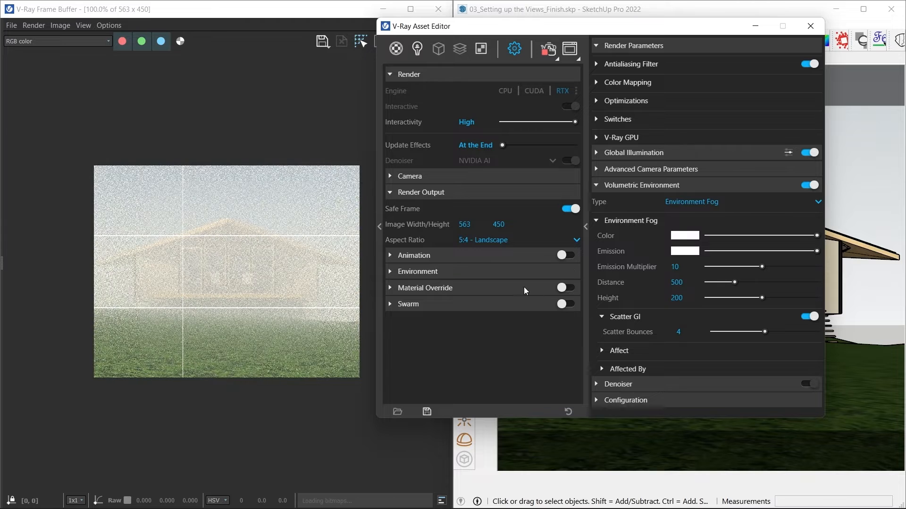
# - Try an environment fog height of 3 and inspect the cabin facade and ground in the frame buffer
pyautogui.click(692, 299)
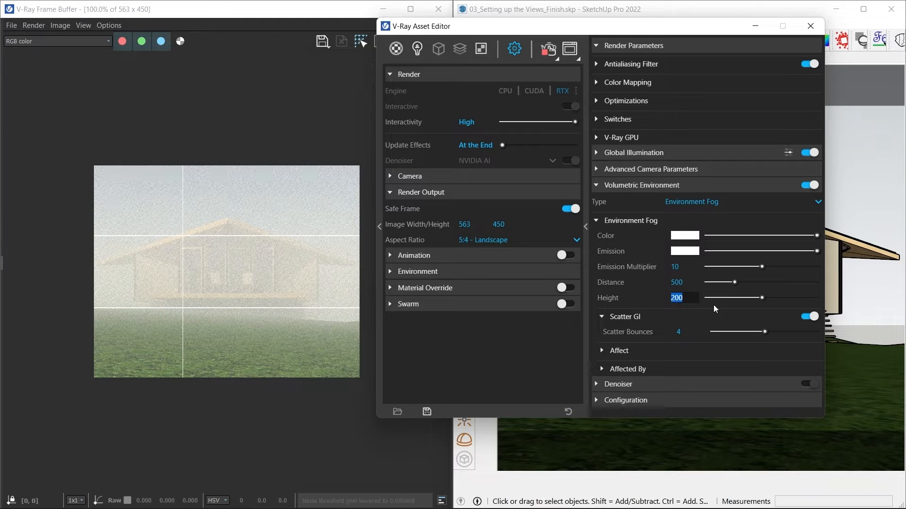
pyautogui.write('100')
pyautogui.press('Return')
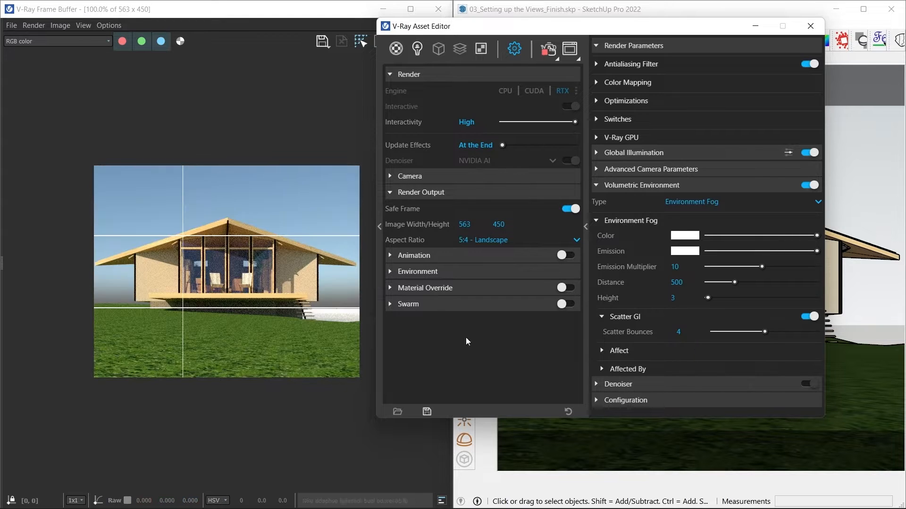
pyautogui.scroll(2, 292, 271)
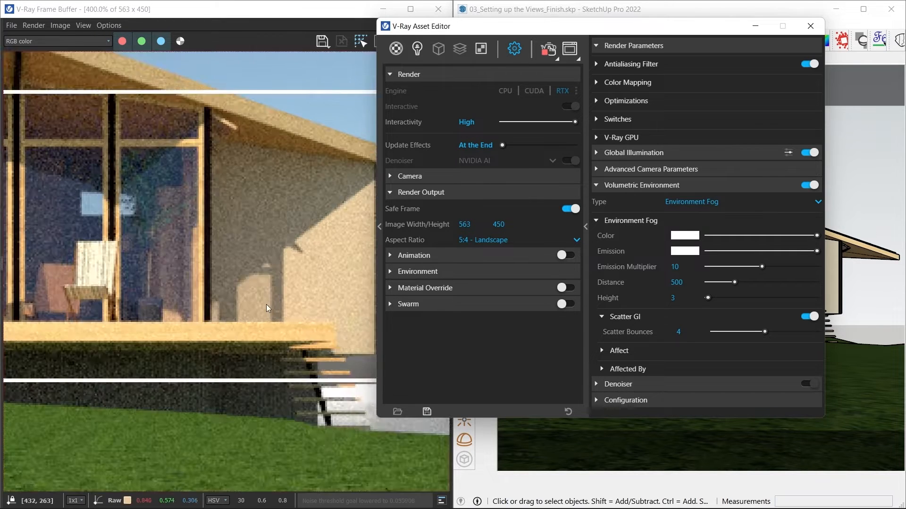
pyautogui.scroll(-1, 267, 307)
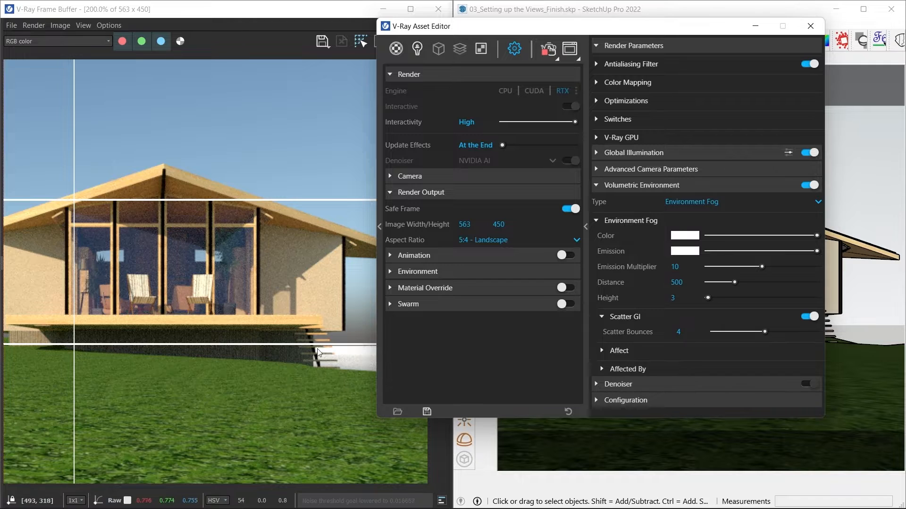
pyautogui.scroll(-1, 288, 335)
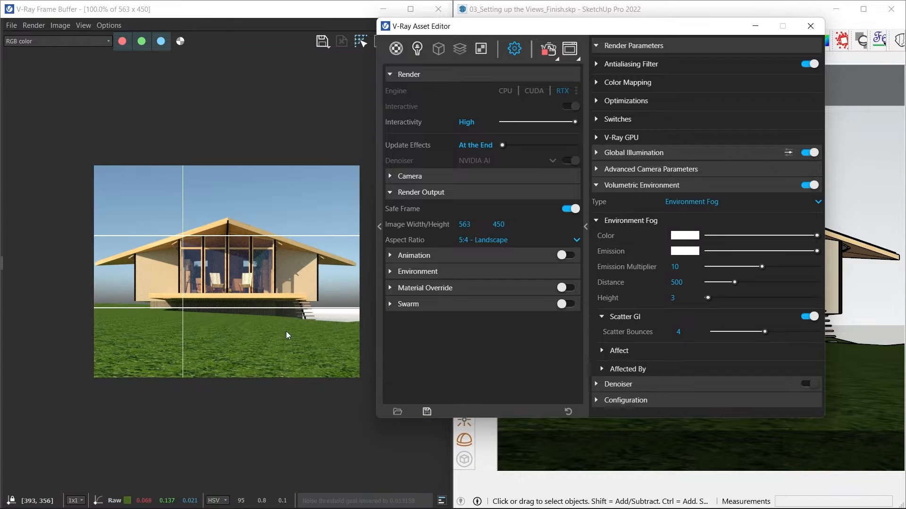
# - Try an environment fog height of 300 and check the cabin in the frame buffer
pyautogui.click(693, 299)
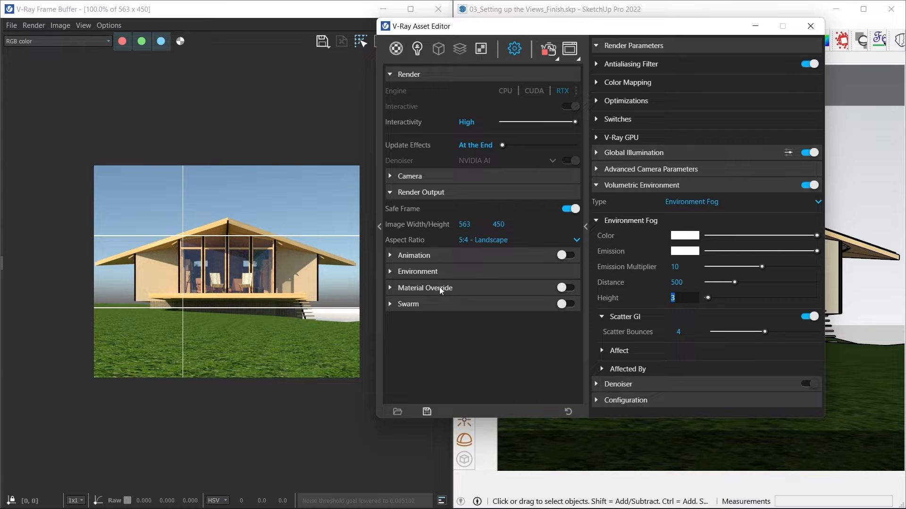
pyautogui.write('300')
pyautogui.press('Return')
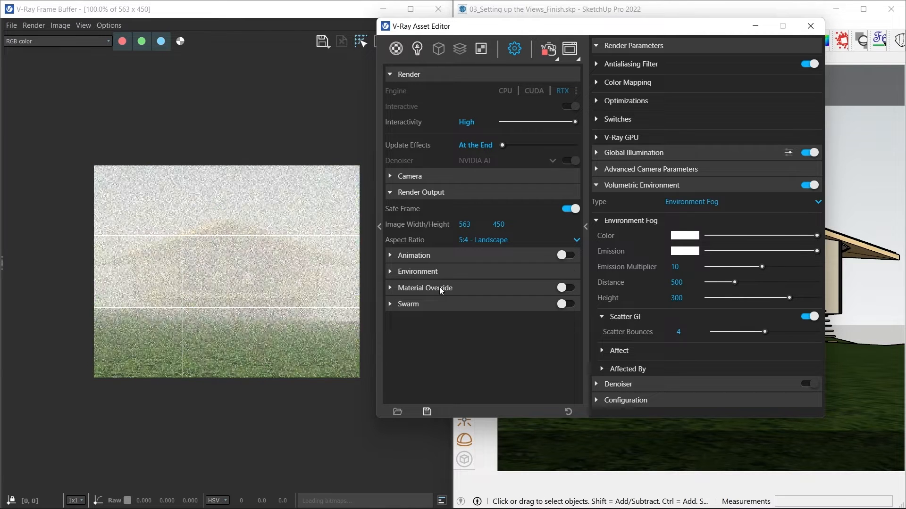
pyautogui.scroll(1, 221, 287)
pyautogui.scroll(-1, 147, 267)
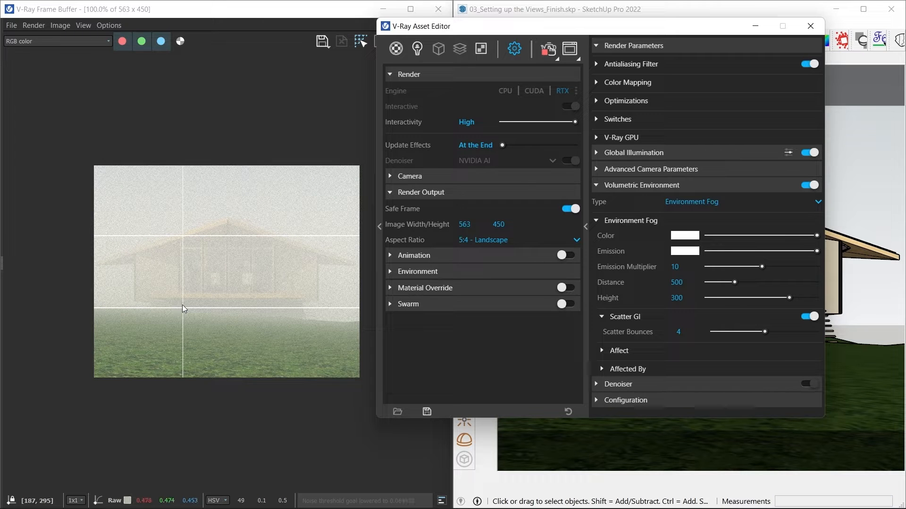
# - Try an environment fog height of 100 and check the cabin in the frame buffer
pyautogui.doubleClick(676, 298)
pyautogui.write('100')
pyautogui.press('Return')
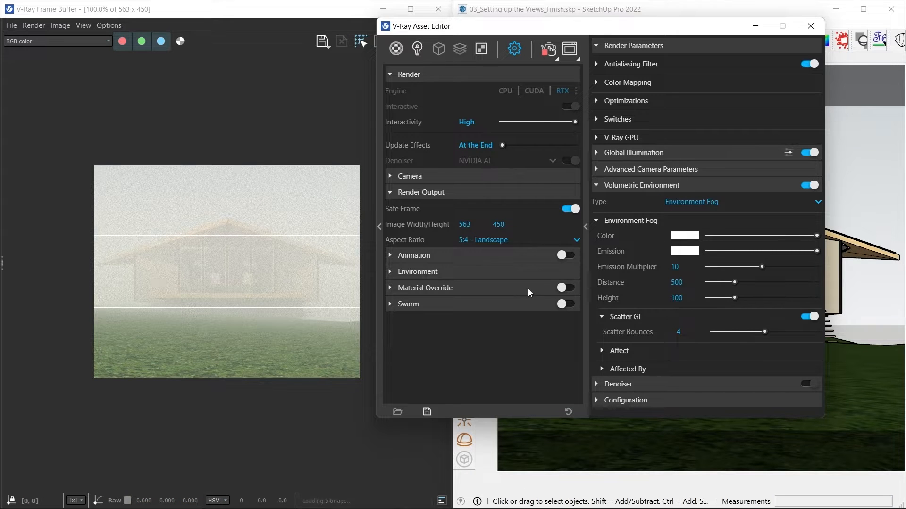
pyautogui.scroll(1, 271, 274)
pyautogui.scroll(-1, 272, 274)
# - Set the environment fog height to 200 and inspect the fogged cabin closely beside the Asset Editor
pyautogui.doubleClick(677, 297)
pyautogui.write('200')
pyautogui.press('Return')
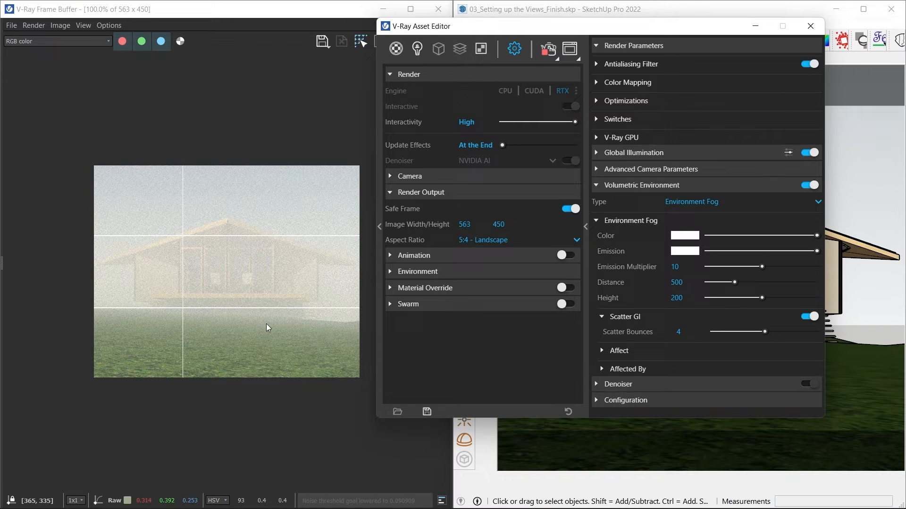
pyautogui.scroll(1, 263, 249)
pyautogui.scroll(-1, 217, 274)
pyautogui.scroll(1, 139, 234)
pyautogui.scroll(-1, 153, 259)
pyautogui.scroll(2, 313, 219)
pyautogui.scroll(-2, 312, 218)
pyautogui.scroll(1, 361, 222)
pyautogui.scroll(-1, 222, 241)
pyautogui.moveTo(442, 30); pyautogui.dragTo(498, 19)
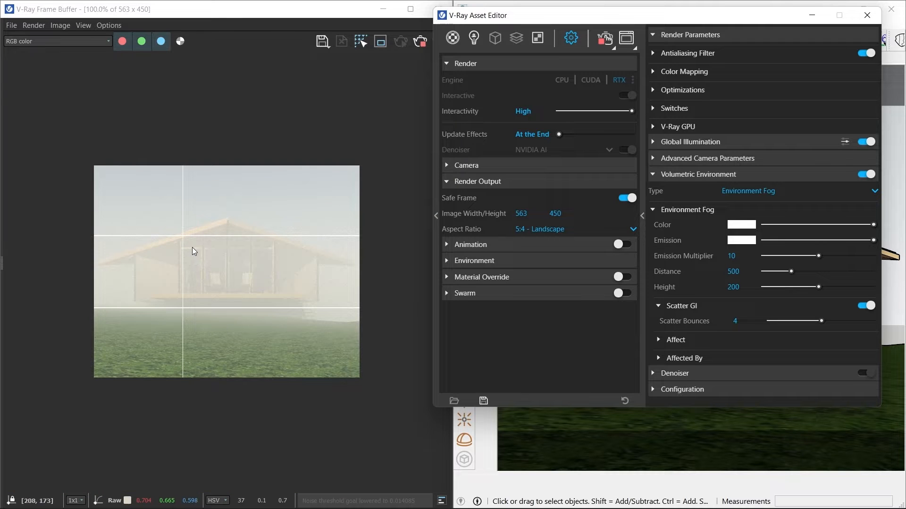
pyautogui.scroll(1, 288, 212)
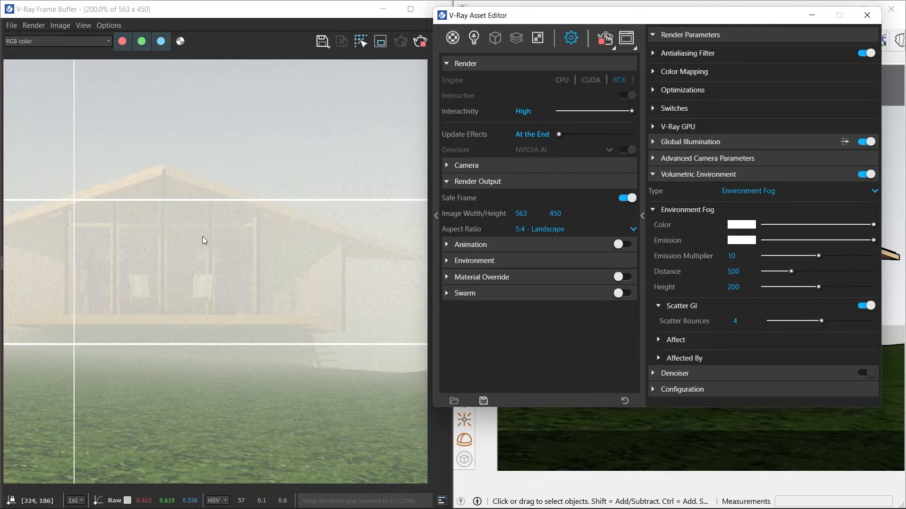
pyautogui.scroll(-1, 203, 237)
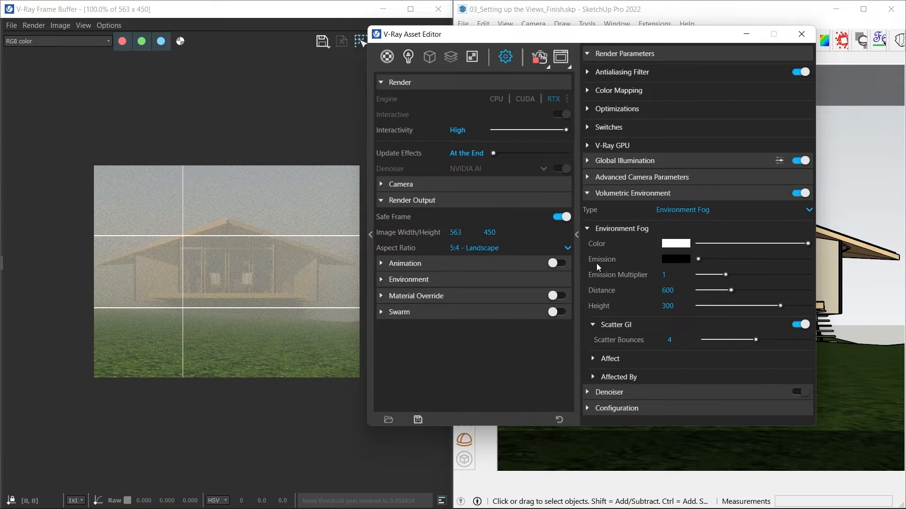
# - Expand the fog's Affect options and test the render with Affect Camera Rays disabled, re-enabling it when done
pyautogui.scroll(1, 301, 257)
pyautogui.scroll(-2, 300, 301)
pyautogui.scroll(2, 229, 265)
pyautogui.scroll(-1, 346, 278)
pyautogui.click(616, 361)
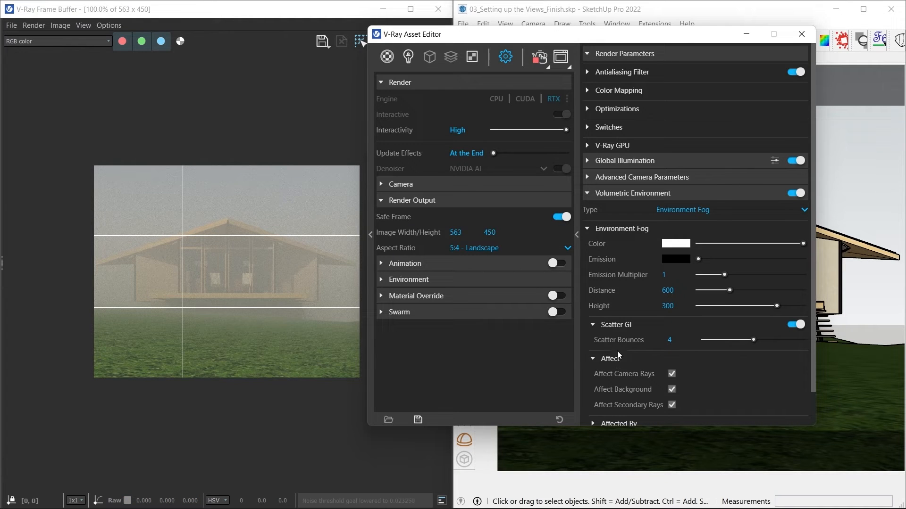
pyautogui.scroll(-1, 637, 357)
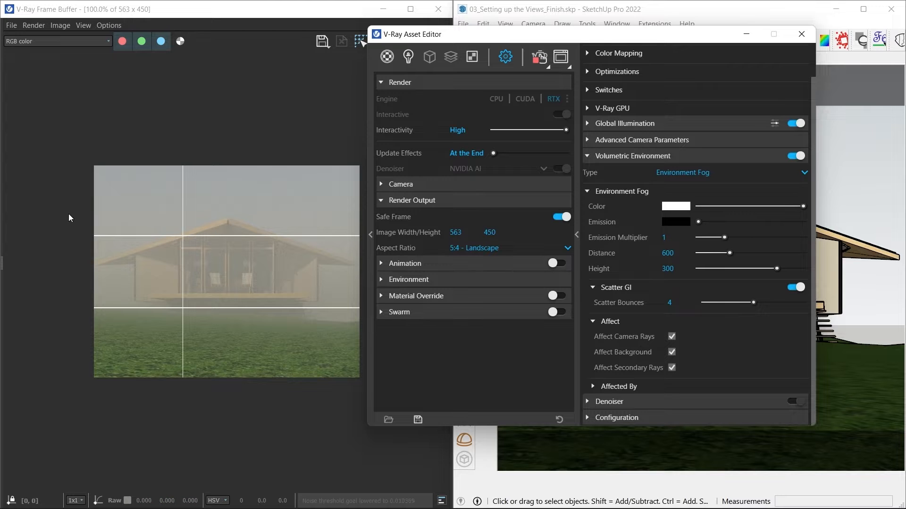
pyautogui.click(671, 336)
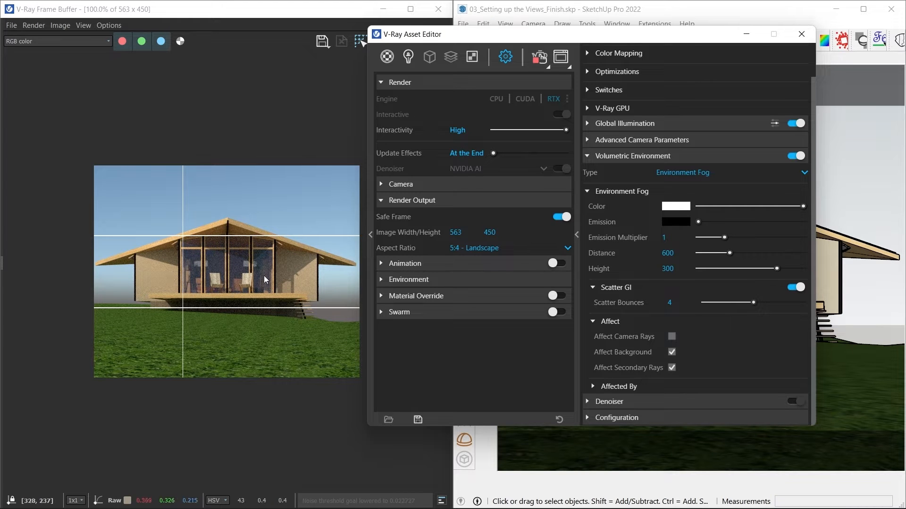
pyautogui.click(673, 337)
# - Test the fog with Affect Secondary Rays off and with Affect Background off, re-enabling each option after its check
pyautogui.click(671, 368)
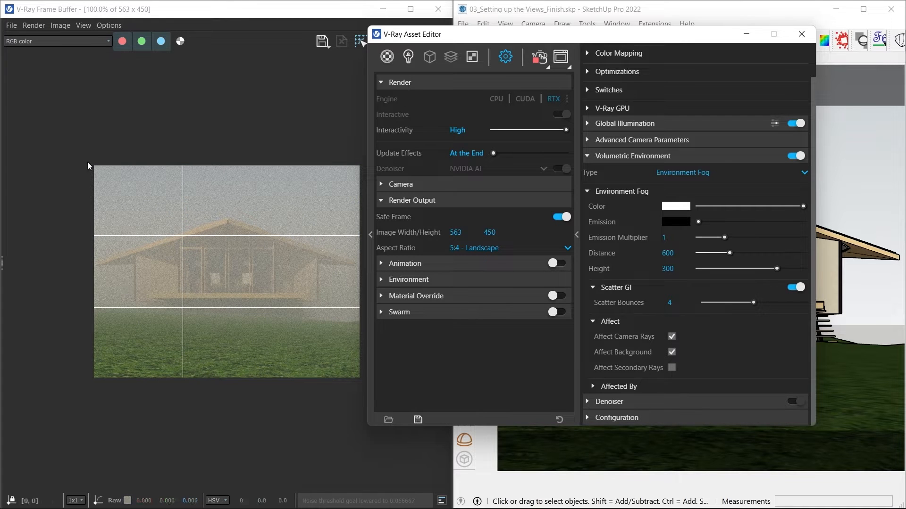
pyautogui.scroll(-1, 157, 318)
pyautogui.scroll(1, 156, 318)
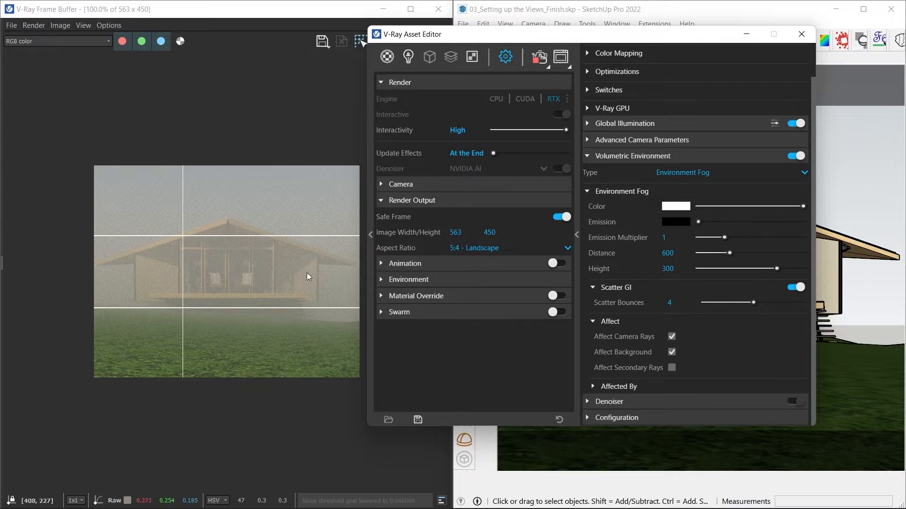
pyautogui.click(671, 353)
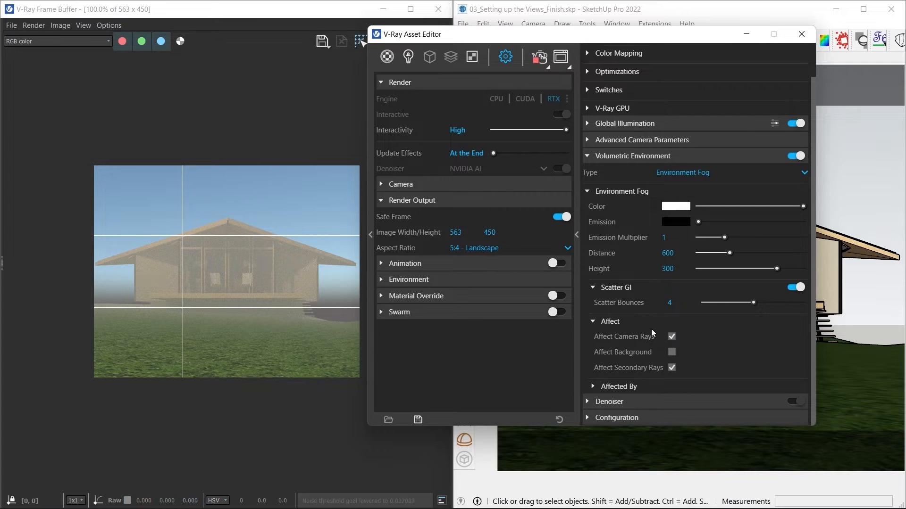
pyautogui.click(672, 352)
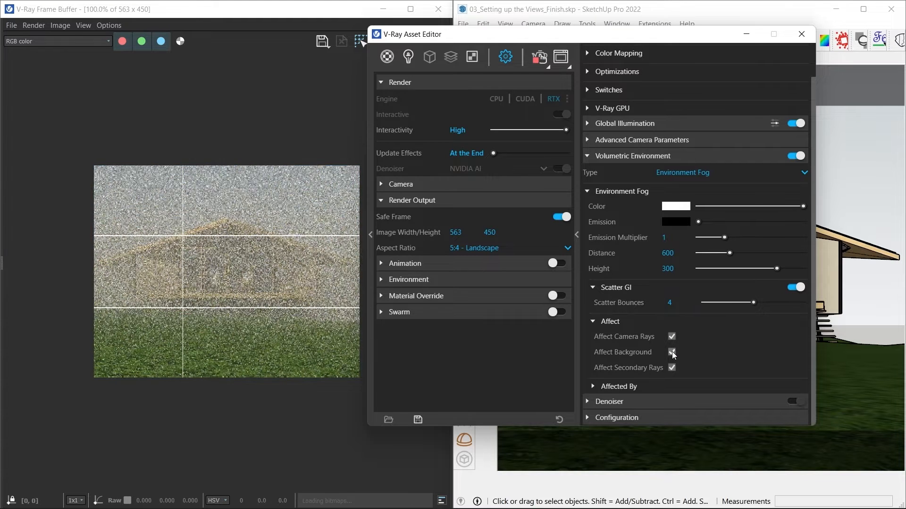
# - Expand the fog's Affected By settings, try Selected Lights, and return the option to All Lights
pyautogui.click(701, 386)
pyautogui.scroll(-1, 701, 373)
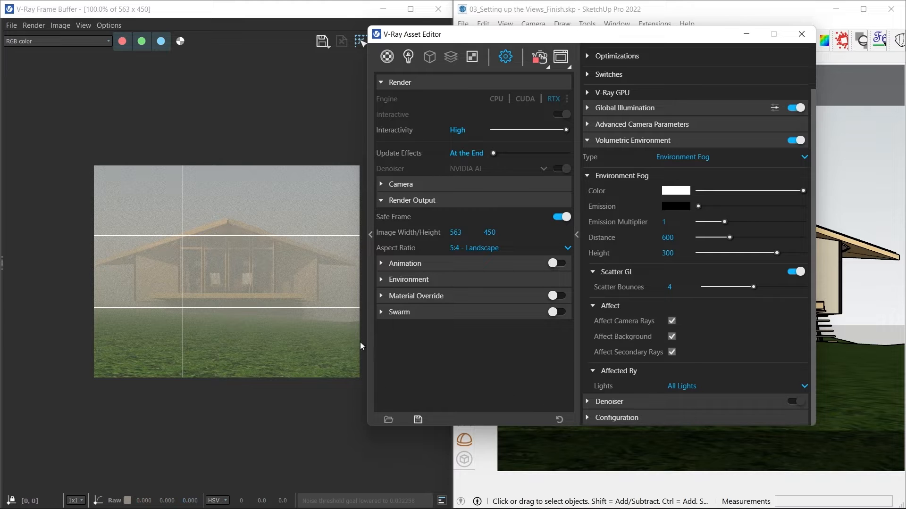
pyautogui.click(683, 388)
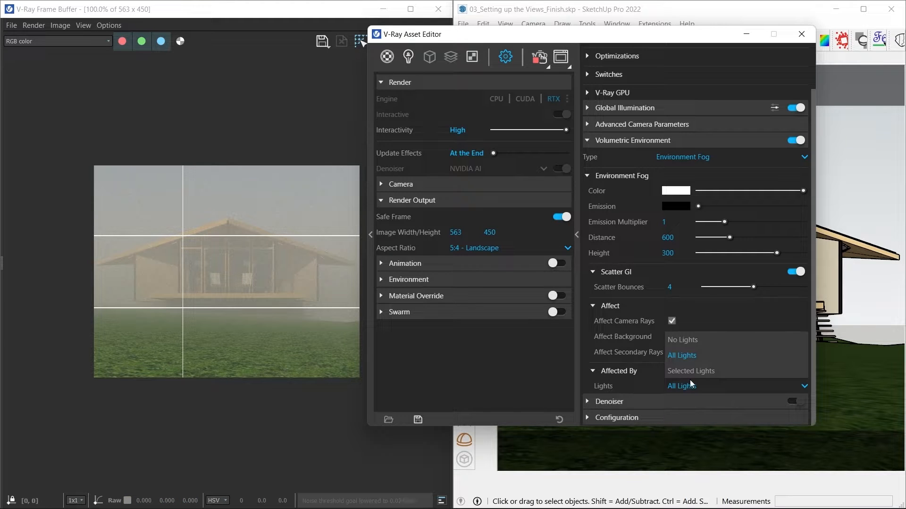
pyautogui.click(694, 372)
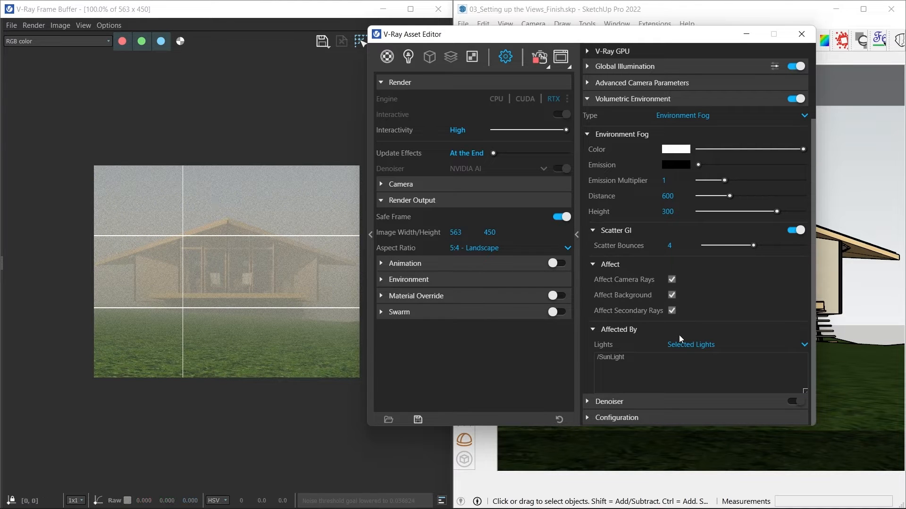
pyautogui.click(701, 342)
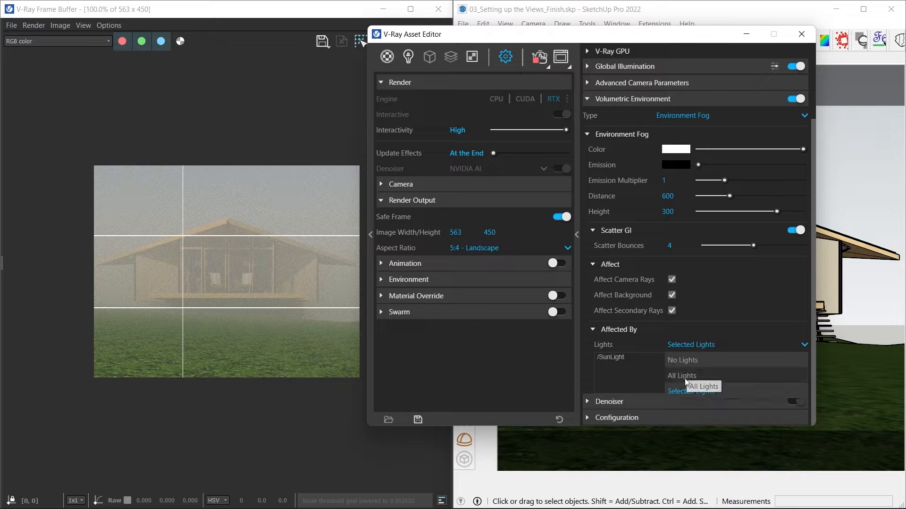
pyautogui.click(685, 379)
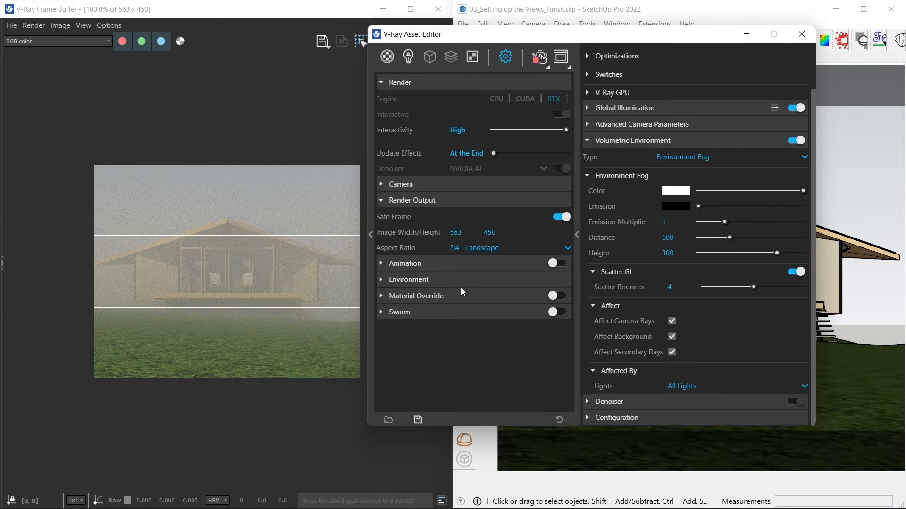
# - Expand the camera settings and set the Exposure Value (EV) to 12, keeping the full render in view
pyautogui.click(391, 185)
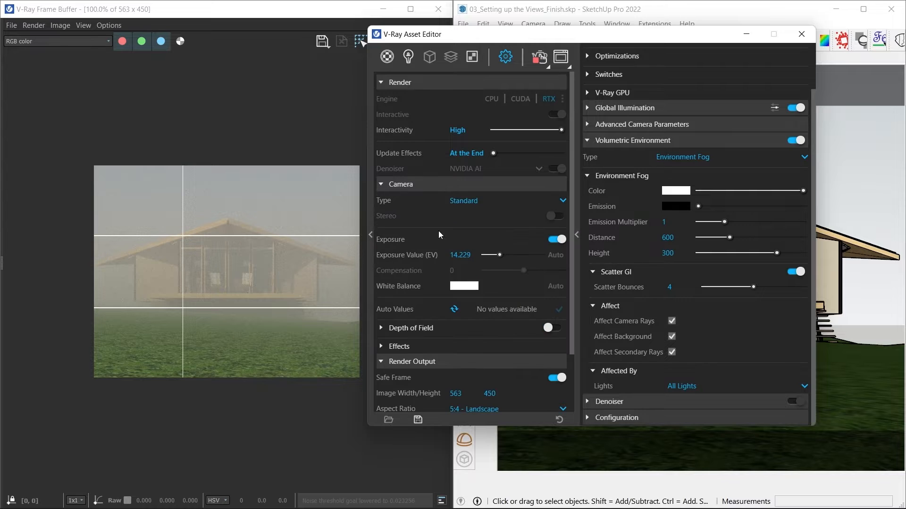
pyautogui.moveTo(532, 43); pyautogui.dragTo(637, 38)
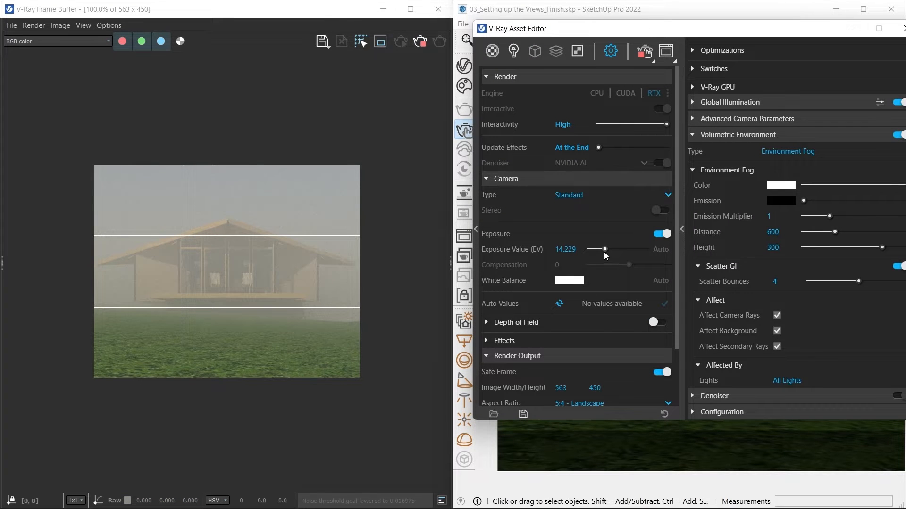
pyautogui.click(565, 249)
pyautogui.write('12')
pyautogui.press('Return')
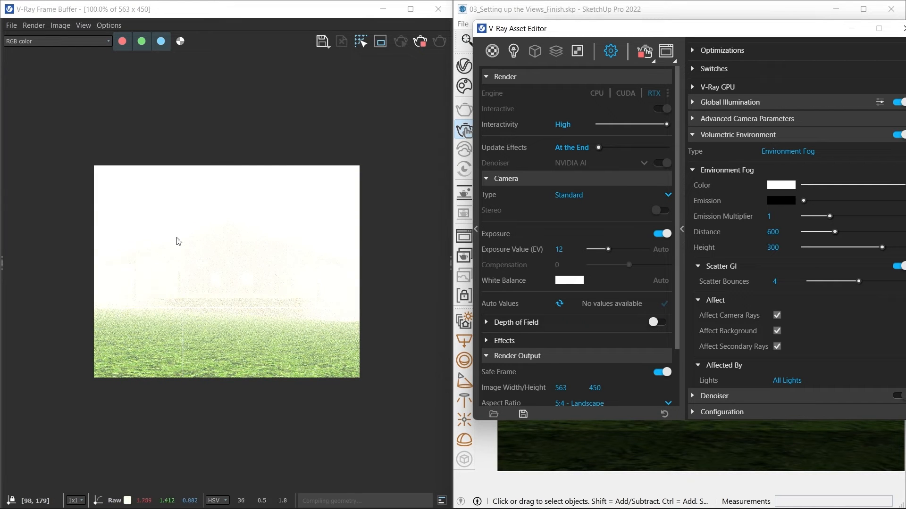
# - Try an Exposure Value of 13 for the camera and return it to 12
pyautogui.click(559, 249)
pyautogui.write('13')
pyautogui.press('Return')
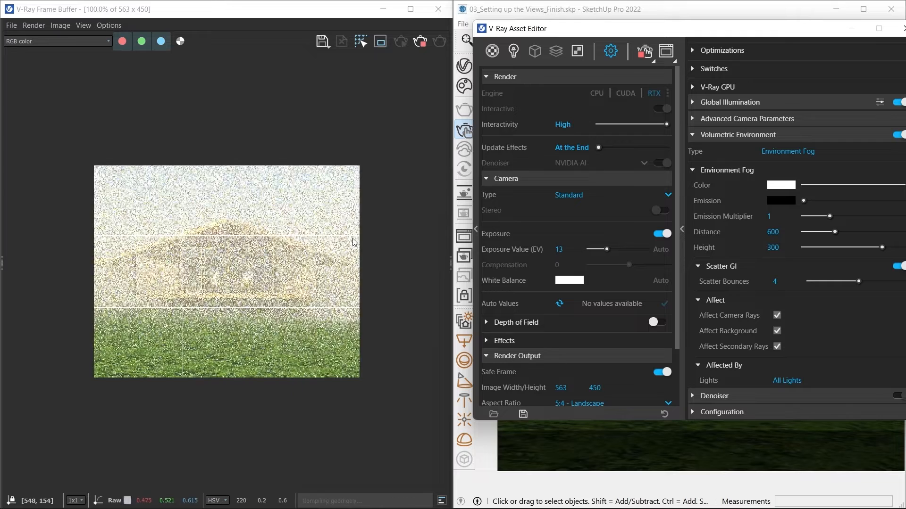
pyautogui.click(560, 249)
pyautogui.write('12')
pyautogui.press('Return')
# - Set the environment fog's Height to 600 and its Distance to 400
pyautogui.moveTo(604, 22); pyautogui.dragTo(540, 29)
pyautogui.click(661, 246)
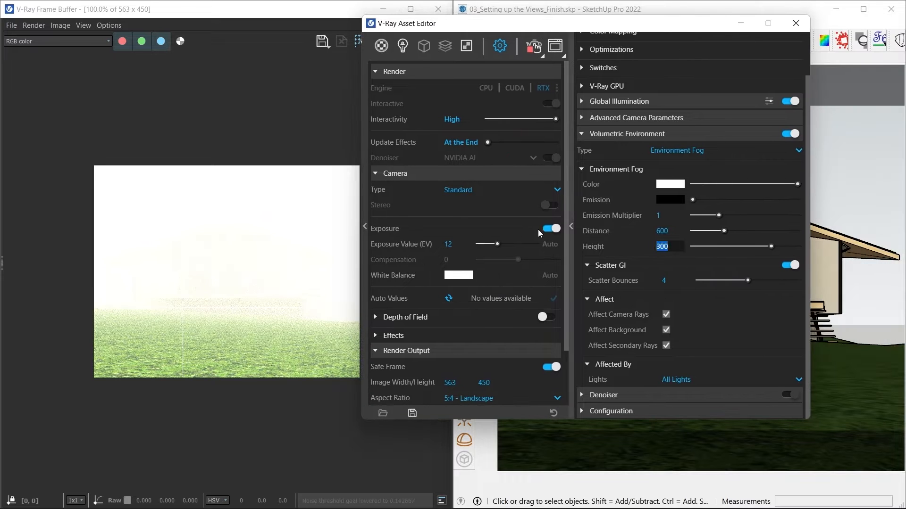
pyautogui.write('600')
pyautogui.press('Return')
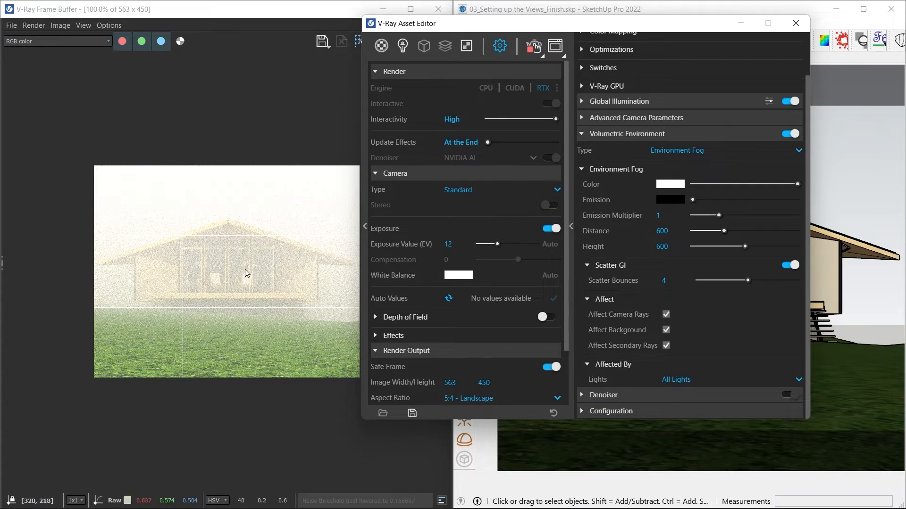
pyautogui.click(662, 231)
pyautogui.write('400')
pyautogui.press('Return')
# - Move the asset editor clear of the render and set the camera's Exposure Value (EV) to 14
pyautogui.moveTo(448, 24); pyautogui.dragTo(506, 14)
pyautogui.click(509, 237)
pyautogui.moveTo(523, 239); pyautogui.dragTo(414, 238)
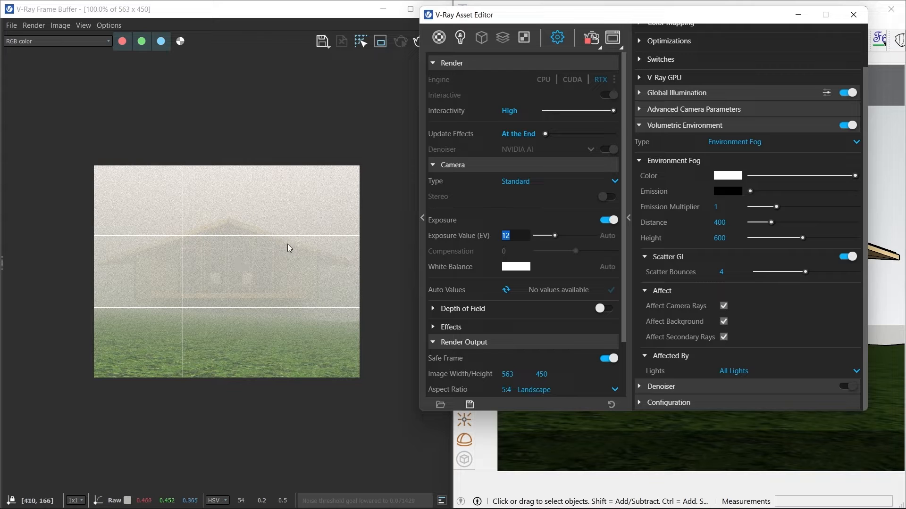
pyautogui.write('14')
pyautogui.press('Return')
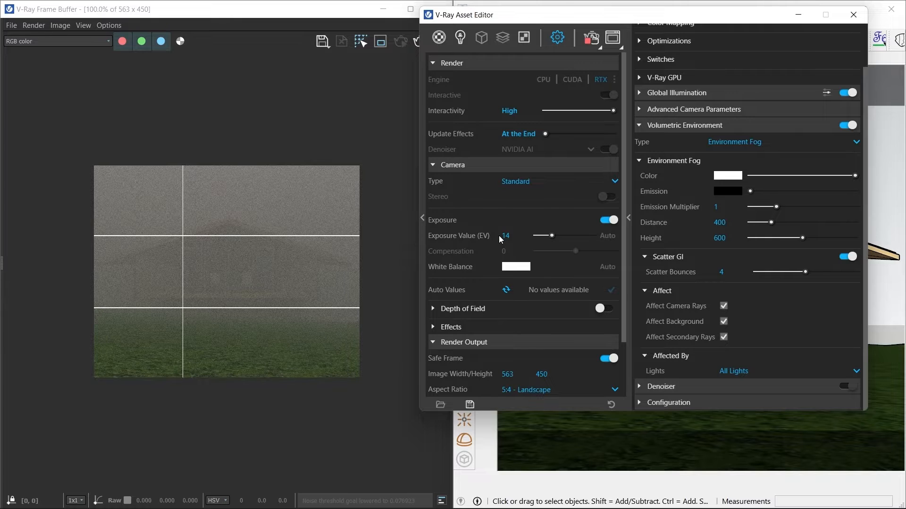
# - Expand the Advanced Camera Parameters and set the Aperture (F Number) to 4
pyautogui.click(661, 109)
pyautogui.scroll(3, 717, 165)
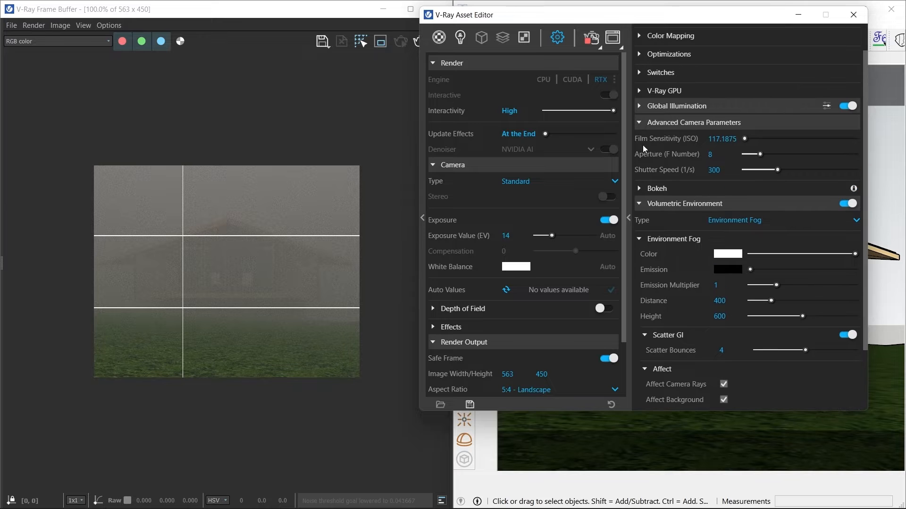
pyautogui.press('BackSpace')
pyautogui.write('4')
pyautogui.press('Return')
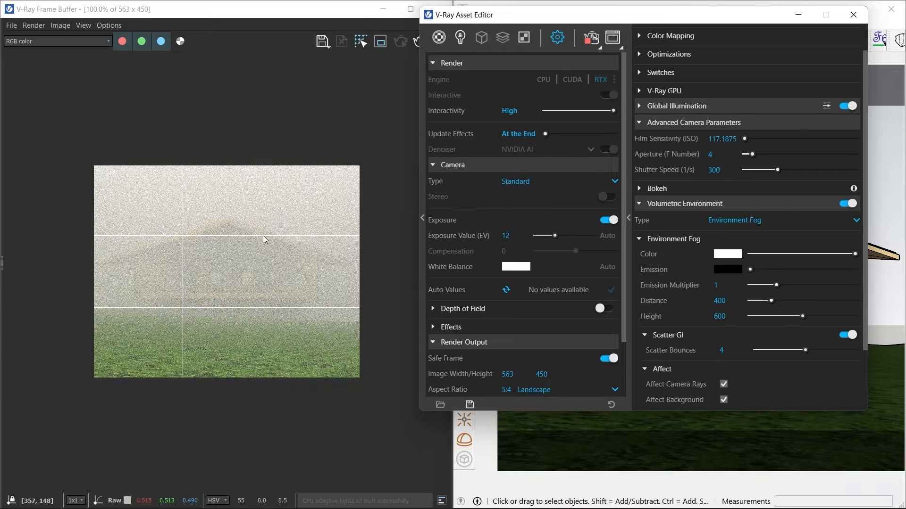
# - Set the Shutter Speed to 200 and Film Sensitivity (ISO) to 100, with a fog Height of 300
pyautogui.click(714, 170)
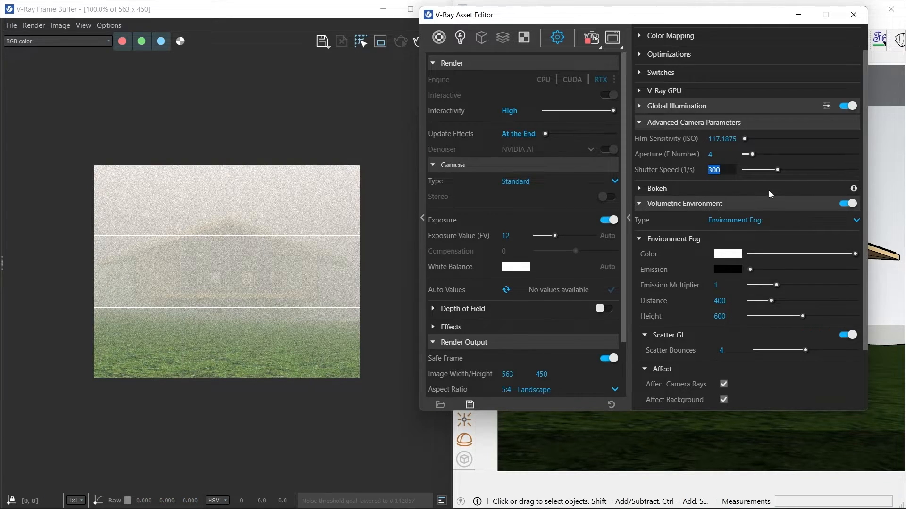
pyautogui.write('200')
pyautogui.press('Return')
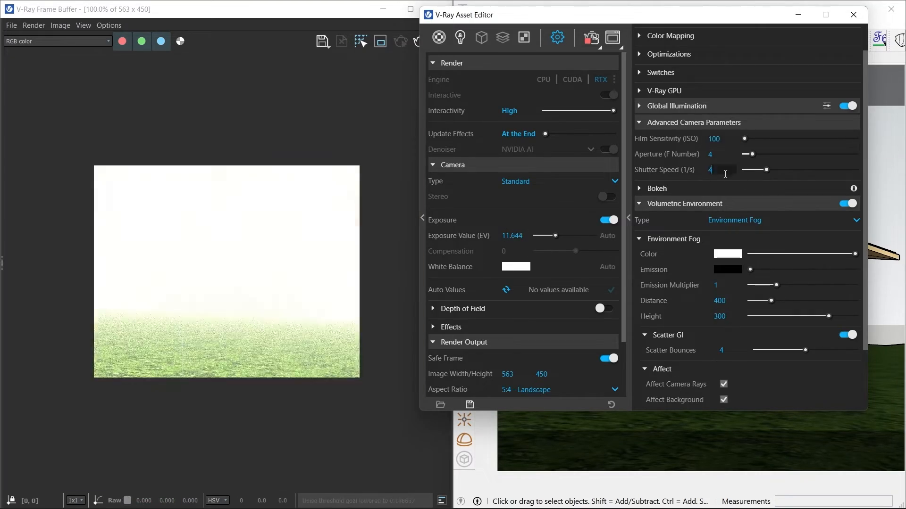
# - Try a Shutter Speed of 400 for the camera and settle on 600
pyautogui.write('00')
pyautogui.press('Return')
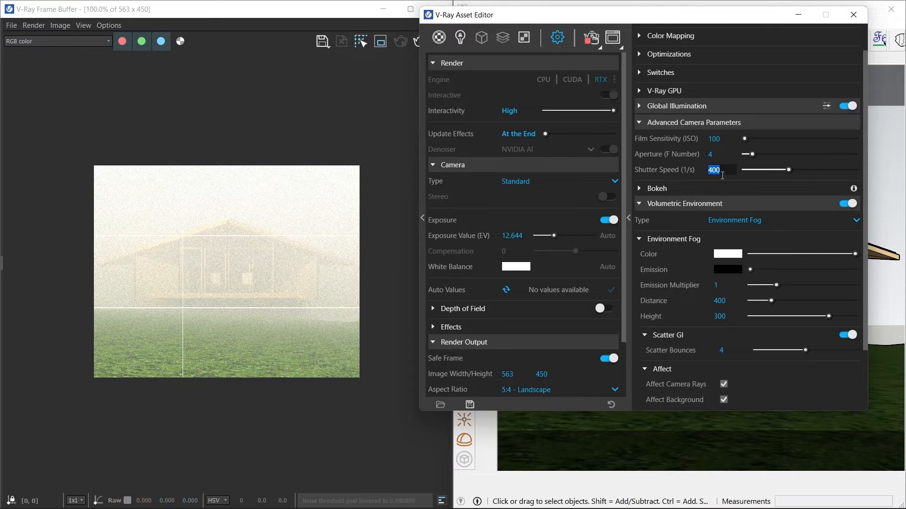
pyautogui.write('600')
pyautogui.press('Return')
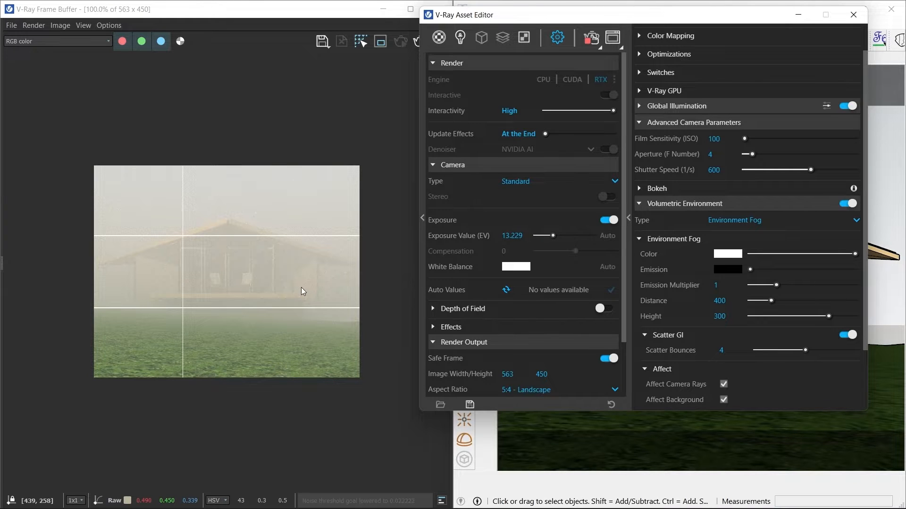
# - Examine the fog density and the cabin's visibility in the interactive render
pyautogui.scroll(1, 238, 275)
pyautogui.scroll(-1, 219, 265)
pyautogui.scroll(1, 226, 270)
pyautogui.scroll(-1, 222, 261)
pyautogui.scroll(1, 215, 254)
pyautogui.scroll(-2, 104, 282)
pyautogui.scroll(1, 212, 266)
pyautogui.scroll(-1, 203, 273)
# - Save the foggy cabin render to the frame buffer's history and stop the interactive rendering
pyautogui.moveTo(4, 121); pyautogui.dragTo(57, 121)
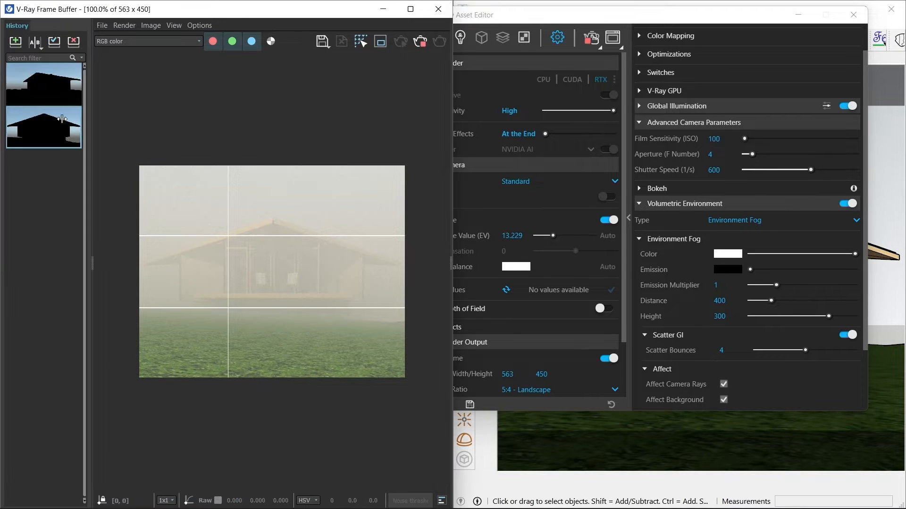
pyautogui.click(15, 42)
pyautogui.moveTo(93, 155); pyautogui.dragTo(3, 156)
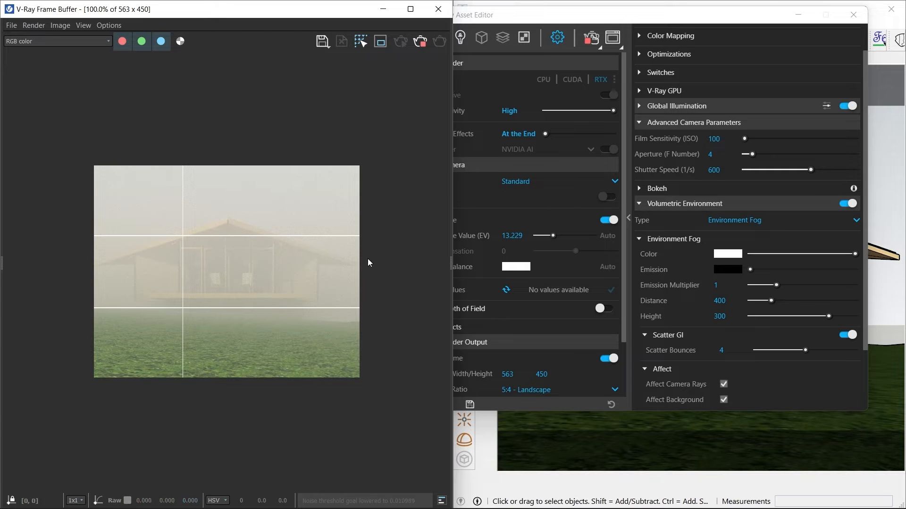
pyautogui.click(590, 40)
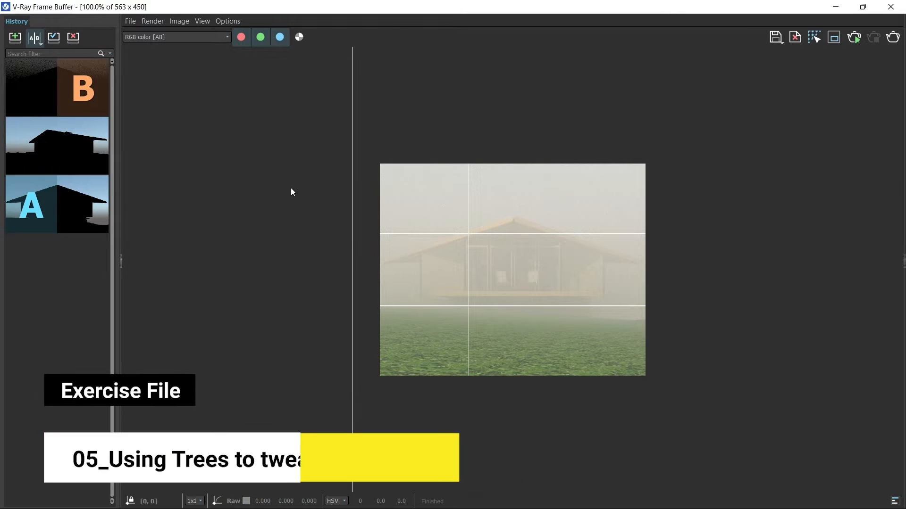
# - Compare the A and B renders from the history, end the comparison and close the frame buffer
pyautogui.moveTo(354, 162); pyautogui.dragTo(290, 99)
pyautogui.click(41, 36)
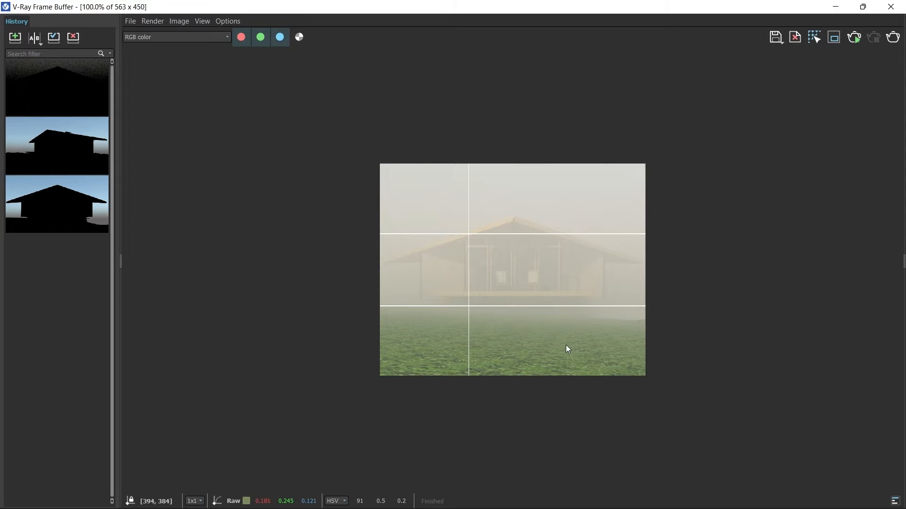
pyautogui.click(891, 7)
# - Open the Chaos Cosmos browser and display the Trees category under the Vegetation 3D models
pyautogui.moveTo(519, 179)
pyautogui.mouseDown(button='middle')
pyautogui.moveTo(514, 240)
pyautogui.moveTo(461, 251)
pyautogui.moveTo(359, 2)
pyautogui.moveTo(503, 295)
pyautogui.moveTo(553, 312)
pyautogui.moveTo(467, 301)
pyautogui.mouseUp(button='middle')
pyautogui.click(13, 83)
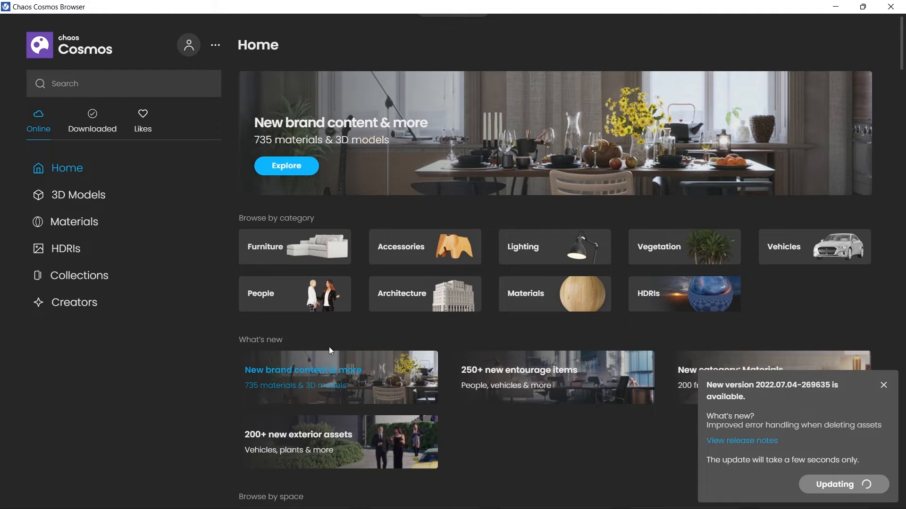
pyautogui.click(67, 191)
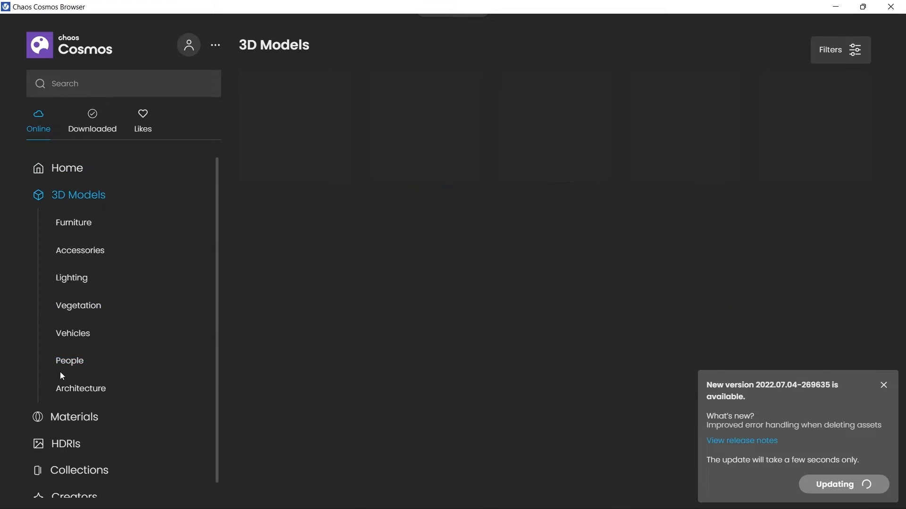
pyautogui.click(83, 306)
pyautogui.click(80, 338)
# - Look through the tree assets for conifers that suit the forest reference images
pyautogui.scroll(-20, 439, 284)
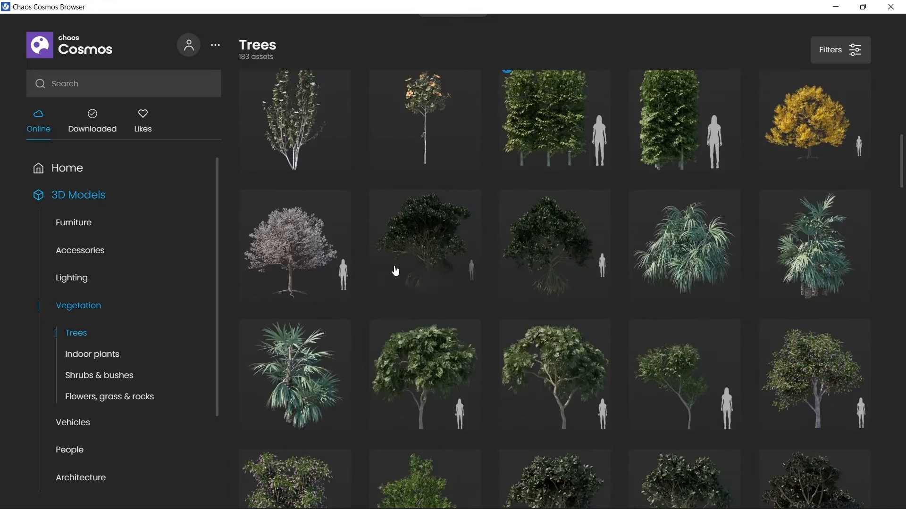
pyautogui.scroll(-20, 395, 271)
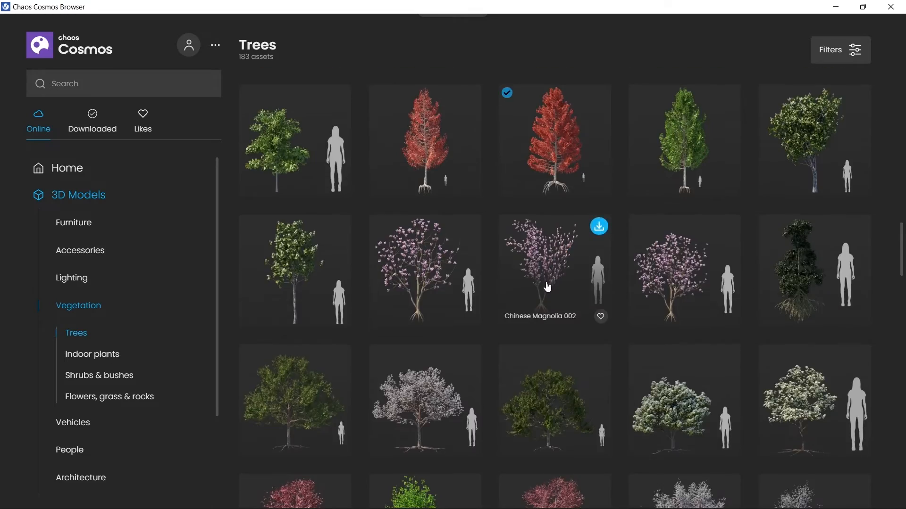
pyautogui.scroll(-15, 547, 287)
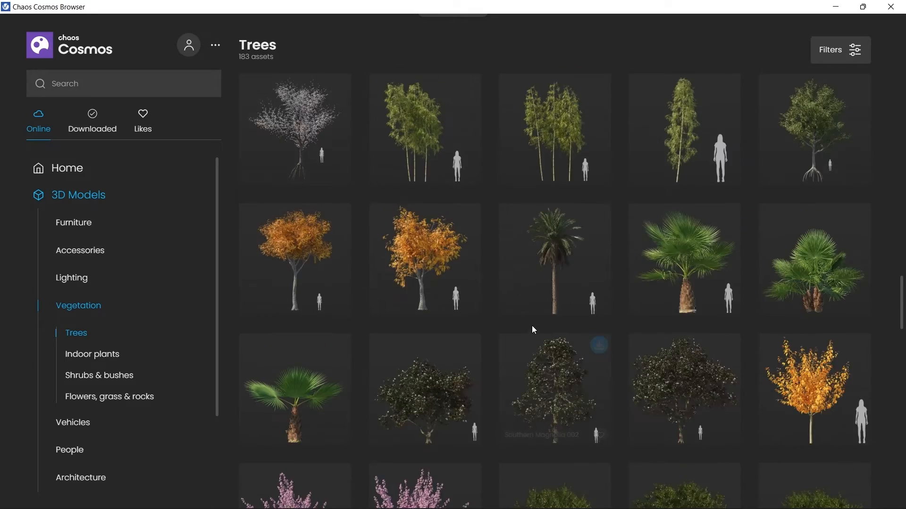
pyautogui.scroll(-20, 531, 326)
pyautogui.moveTo(575, 494)
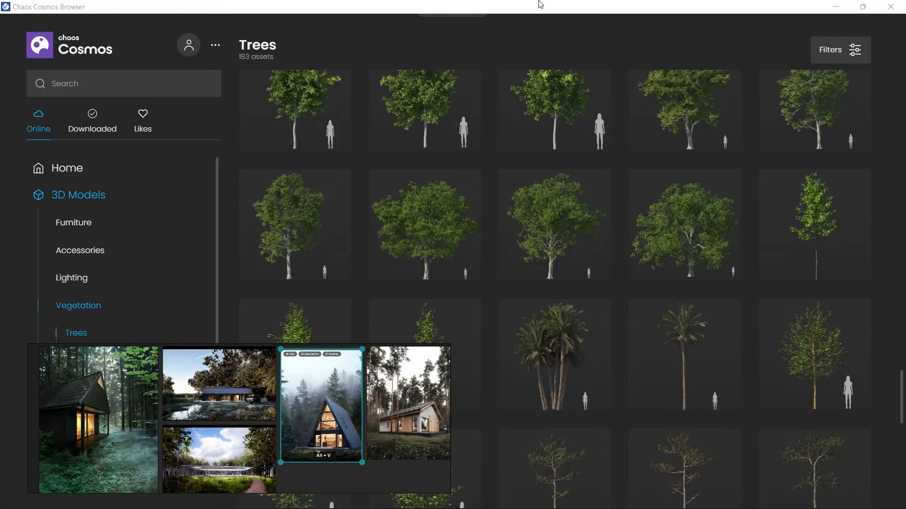
pyautogui.click(522, 4)
pyautogui.scroll(-10, 433, 289)
pyautogui.scroll(2, 433, 289)
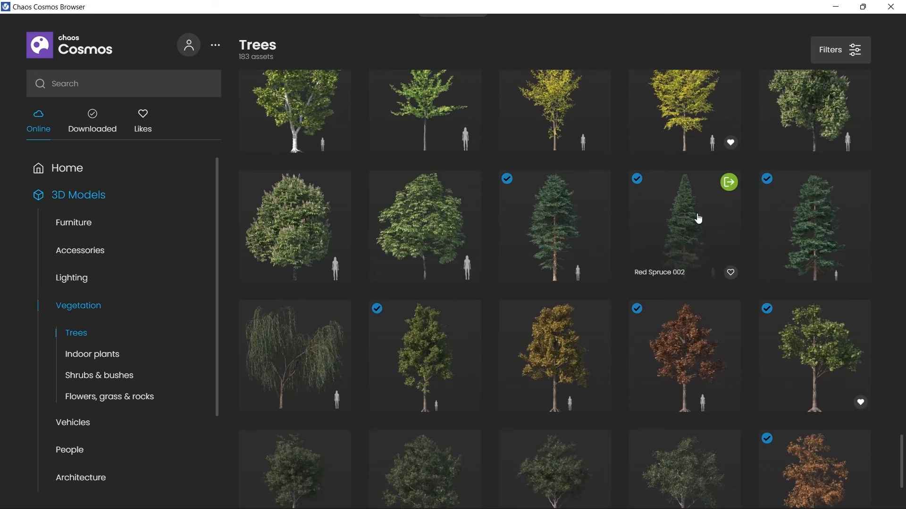
# - Import the Red Spruce 001, 002 and 003 models and place them in a row on the terrain beside the cabin
pyautogui.click(727, 182)
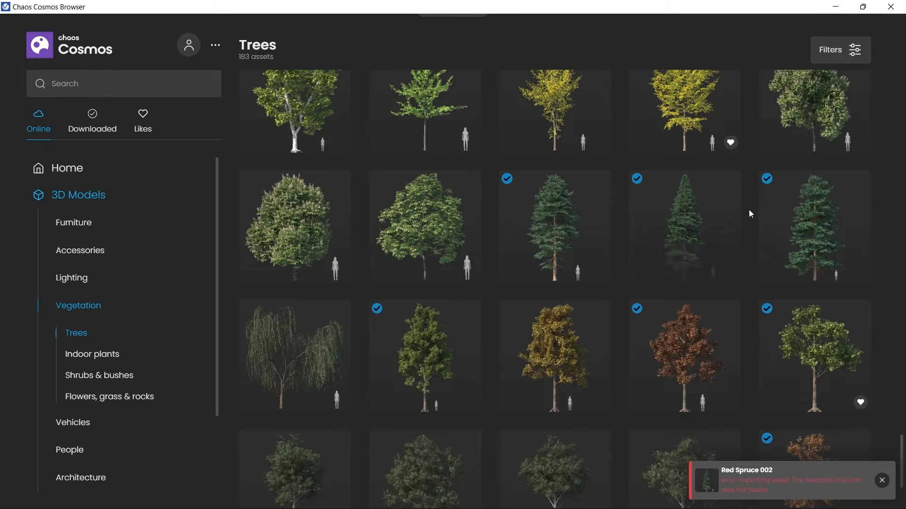
pyautogui.click(901, 7)
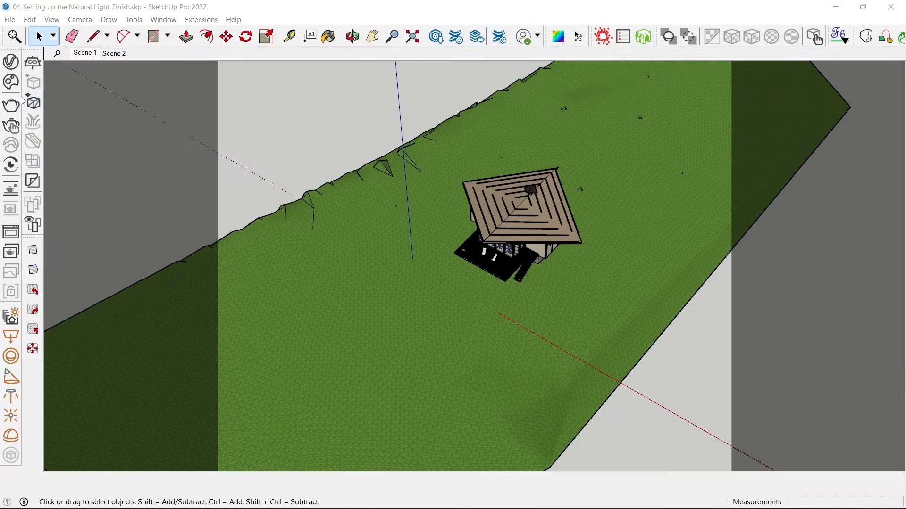
pyautogui.click(306, 35)
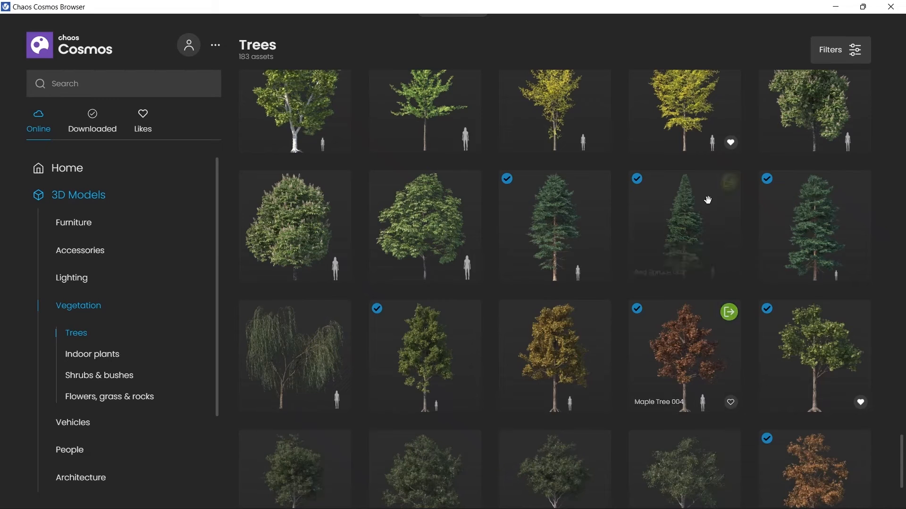
pyautogui.click(729, 185)
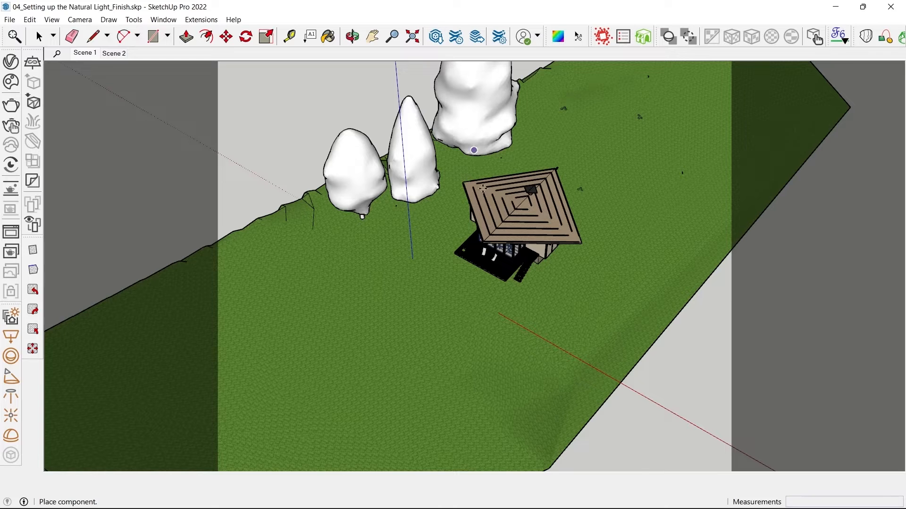
pyautogui.scroll(3, 437, 189)
pyautogui.moveTo(415, 330)
pyautogui.mouseDown(button='middle')
pyautogui.moveTo(304, 251)
pyautogui.moveTo(505, 259)
pyautogui.moveTo(530, 194)
pyautogui.mouseUp(button='middle')
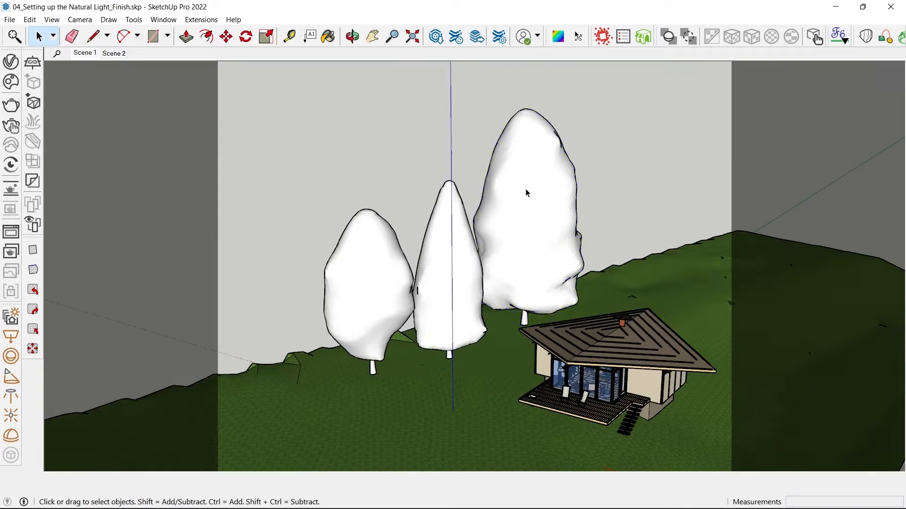
# - Select the tallest spruce and show the Default Tray docked beside the model view
pyautogui.click(528, 194)
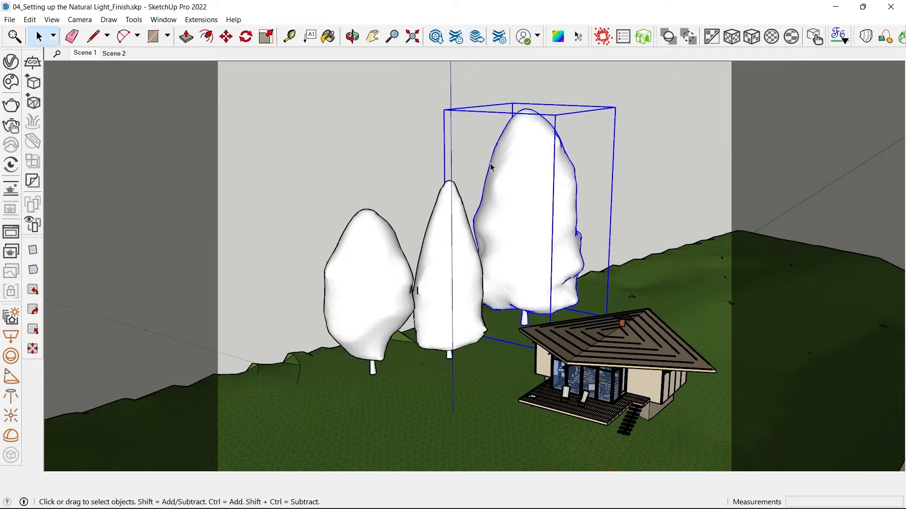
pyautogui.click(164, 19)
pyautogui.moveTo(167, 37)
pyautogui.click(302, 32)
pyautogui.moveTo(354, 121); pyautogui.dragTo(892, 267)
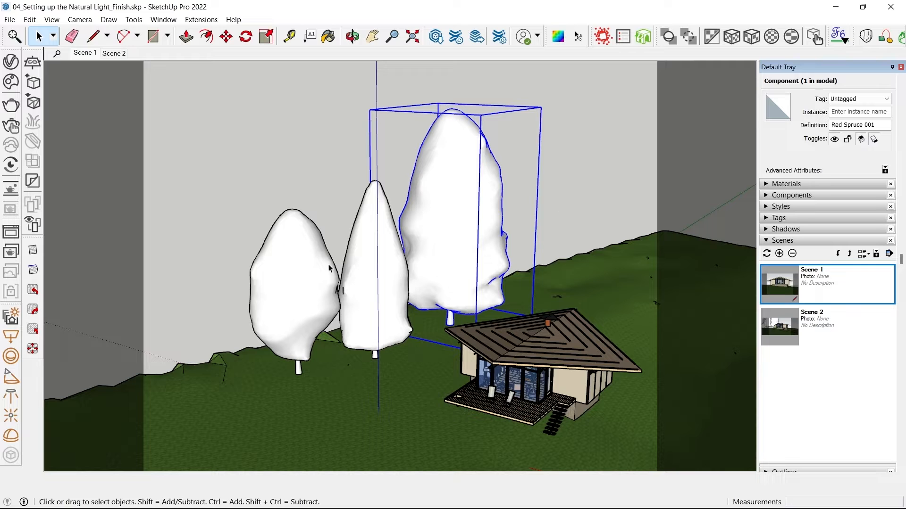
# - Check the component definitions of the other two spruces and inspect the three trees' placement around the cabin
pyautogui.click(380, 234)
pyautogui.click(269, 259)
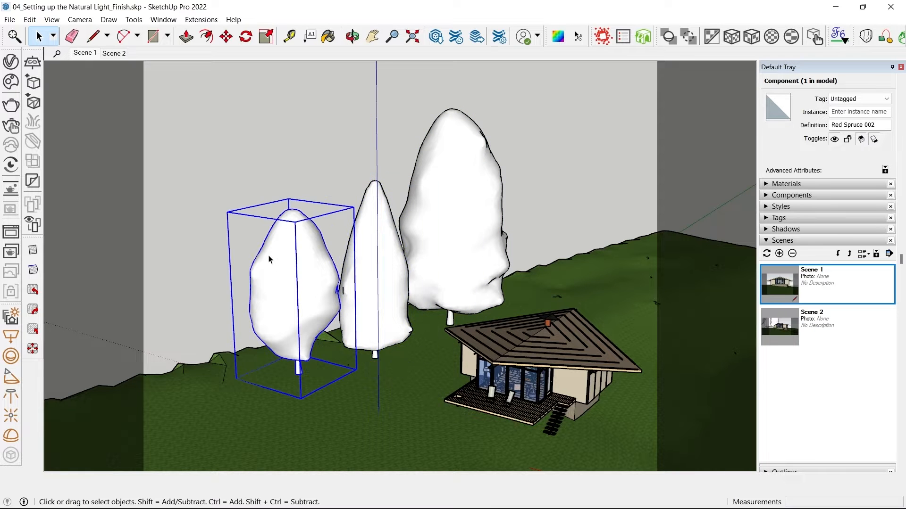
pyautogui.moveTo(392, 228); pyautogui.dragTo(366, 349, button='middle')
pyautogui.scroll(-1, 362, 244)
pyautogui.click(307, 170)
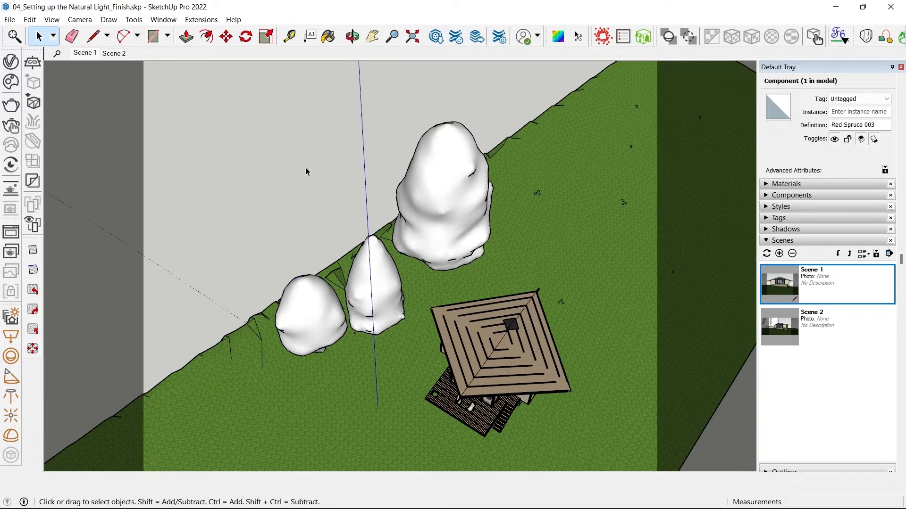
pyautogui.scroll(-2, 307, 169)
pyautogui.scroll(2, 557, 286)
pyautogui.moveTo(402, 263); pyautogui.dragTo(460, 243, button='middle')
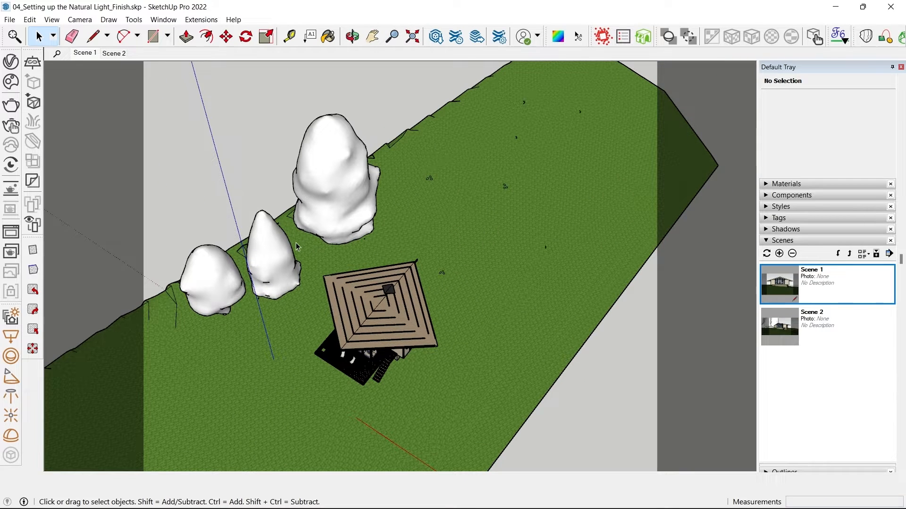
# - Explode the Diamond Cabin component to separate the cabin from the terrain
pyautogui.click(448, 228)
pyautogui.moveTo(467, 264)
pyautogui.mouseDown(button='middle')
pyautogui.moveTo(487, 236)
pyautogui.moveTo(491, 245)
pyautogui.mouseUp(button='middle')
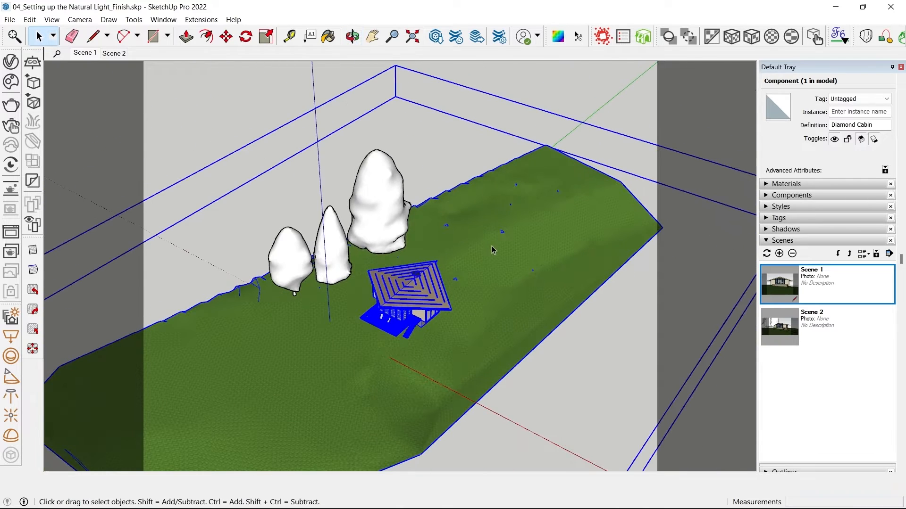
pyautogui.rightClick(474, 227)
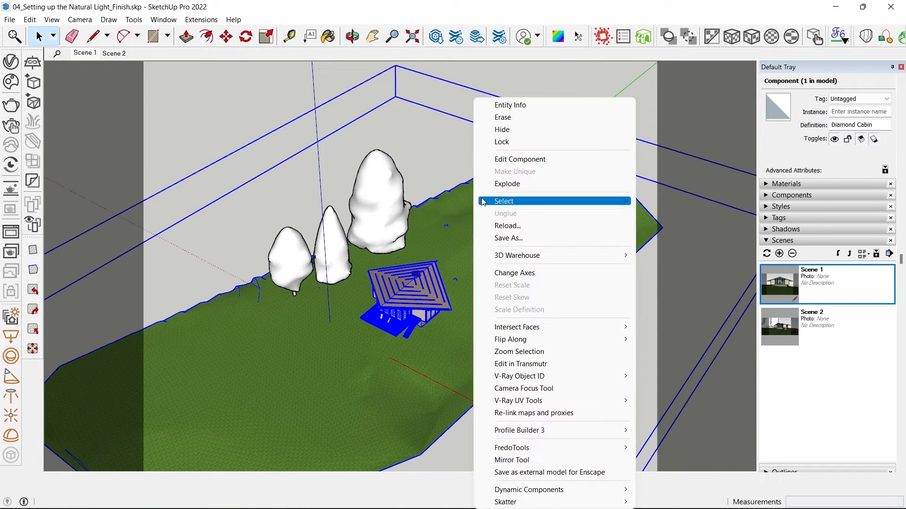
pyautogui.click(507, 183)
pyautogui.click(558, 301)
# - Inspect the spruce and terrain components of the exploded model and select the Lawn component
pyautogui.moveTo(558, 300); pyautogui.dragTo(395, 222, button='middle')
pyautogui.click(396, 221)
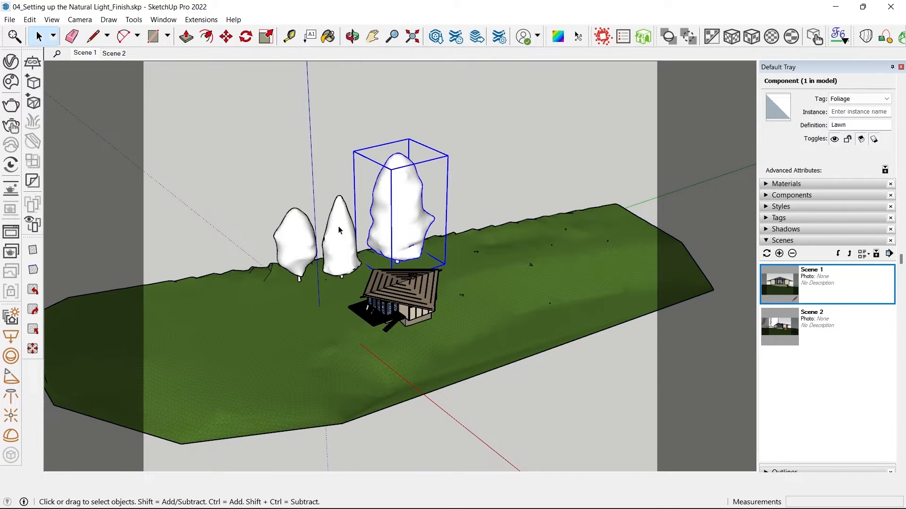
pyautogui.doubleClick(486, 299)
pyautogui.scroll(1, 418, 335)
pyautogui.moveTo(418, 336)
pyautogui.mouseDown(button='middle')
pyautogui.moveTo(401, 380)
pyautogui.moveTo(425, 343)
pyautogui.moveTo(349, 267)
pyautogui.moveTo(333, 301)
pyautogui.moveTo(162, 214)
pyautogui.moveTo(225, 274)
pyautogui.mouseUp(button='middle')
pyautogui.click(225, 274)
pyautogui.scroll(-5, 377, 208)
pyautogui.press('Escape')
pyautogui.scroll(3, 377, 215)
pyautogui.moveTo(453, 217); pyautogui.dragTo(528, 199, button='middle')
pyautogui.click(529, 199)
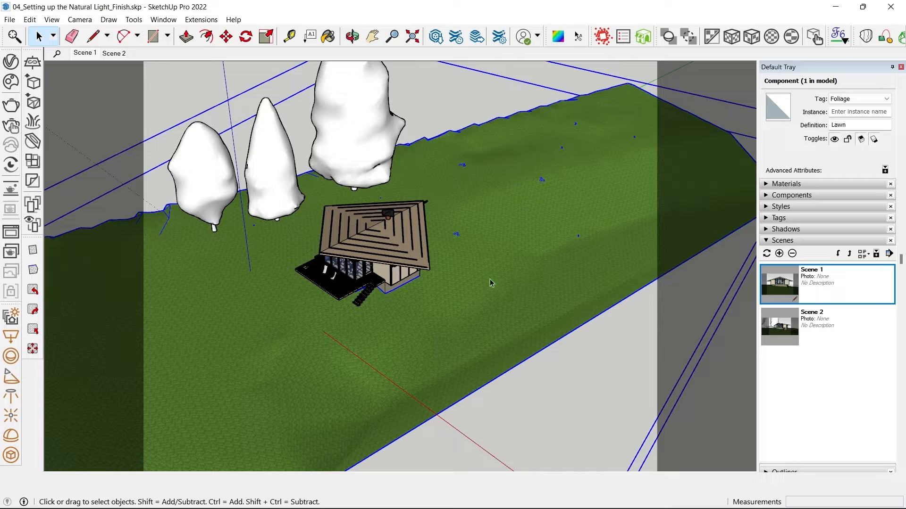
# - Open the Lawn component to examine its terrain surface and the cutout under the cabin, and return to the full model
pyautogui.doubleClick(466, 270)
pyautogui.scroll(-3, 535, 273)
pyautogui.moveTo(527, 253); pyautogui.dragTo(452, 307, button='middle')
pyautogui.scroll(4, 412, 316)
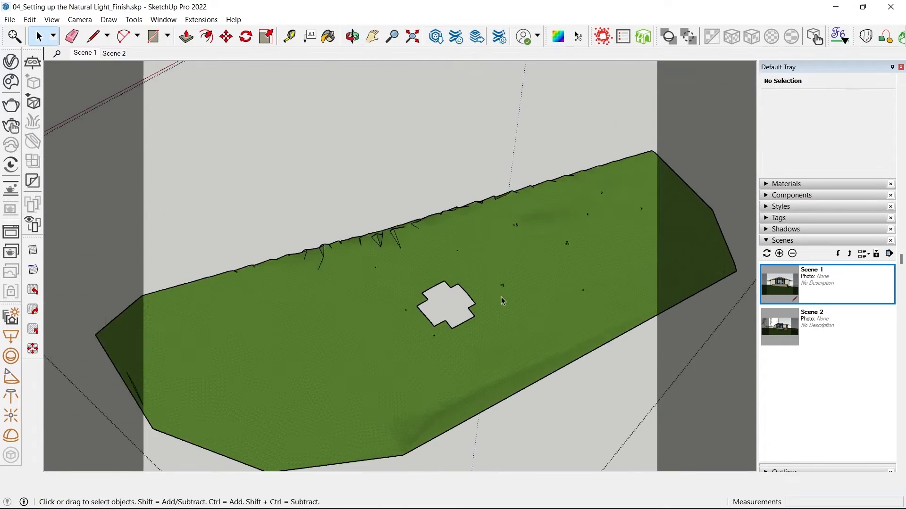
pyautogui.scroll(1, 413, 321)
pyautogui.scroll(-3, 394, 272)
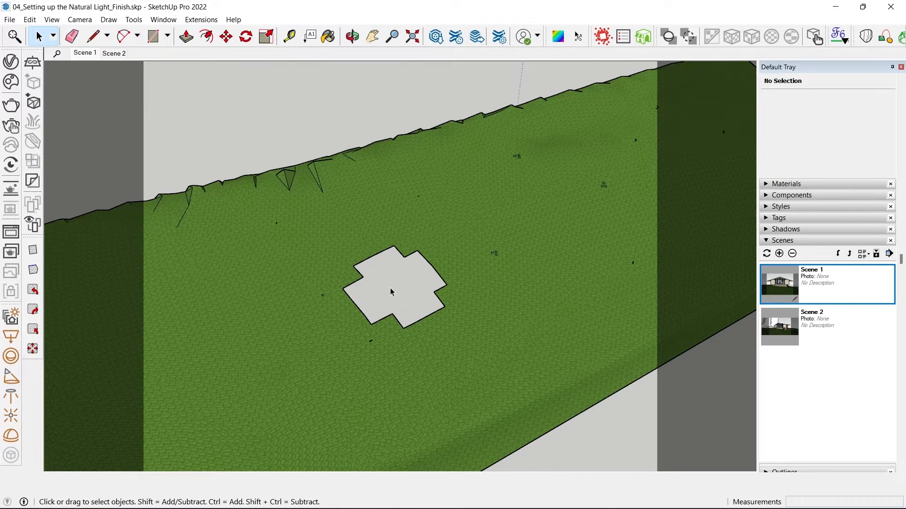
pyautogui.scroll(-3, 390, 292)
pyautogui.moveTo(459, 270); pyautogui.dragTo(496, 240, button='middle')
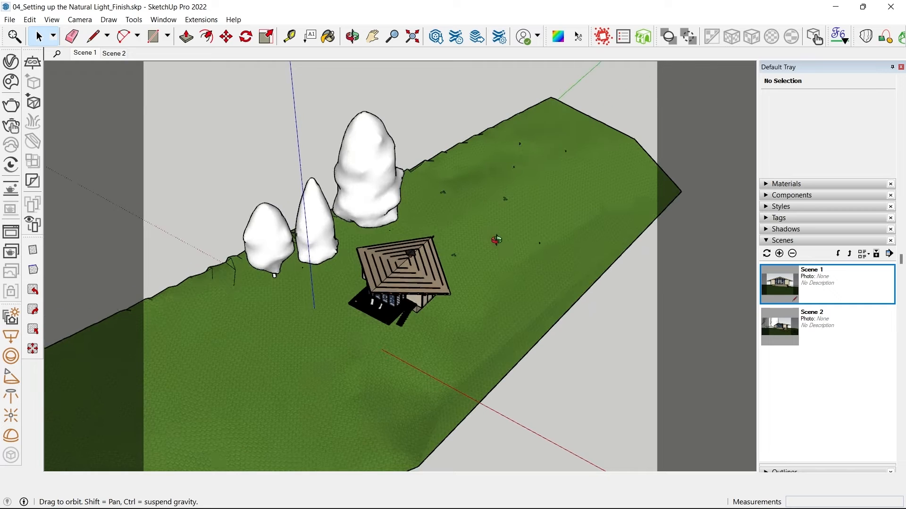
# - Convert the Lawn component into a V-Ray Scatter host and show the scatter preview over the terrain
pyautogui.click(469, 196)
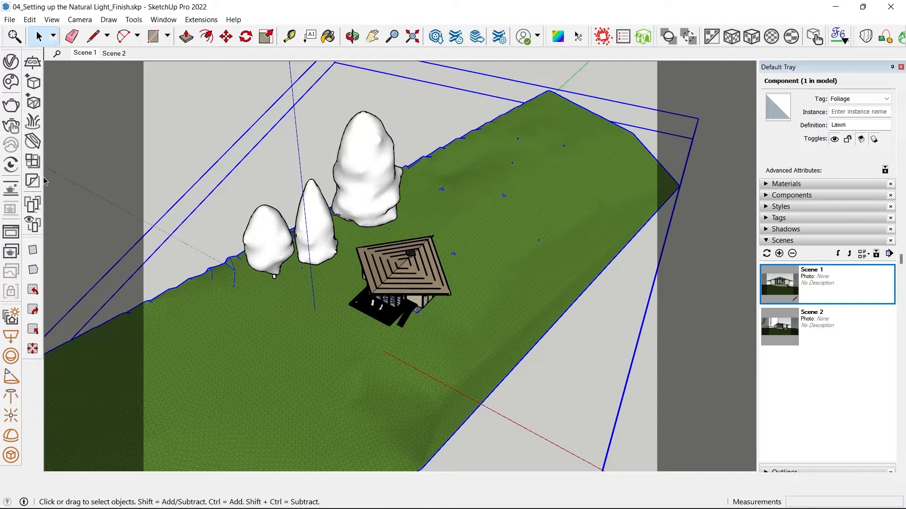
pyautogui.click(37, 203)
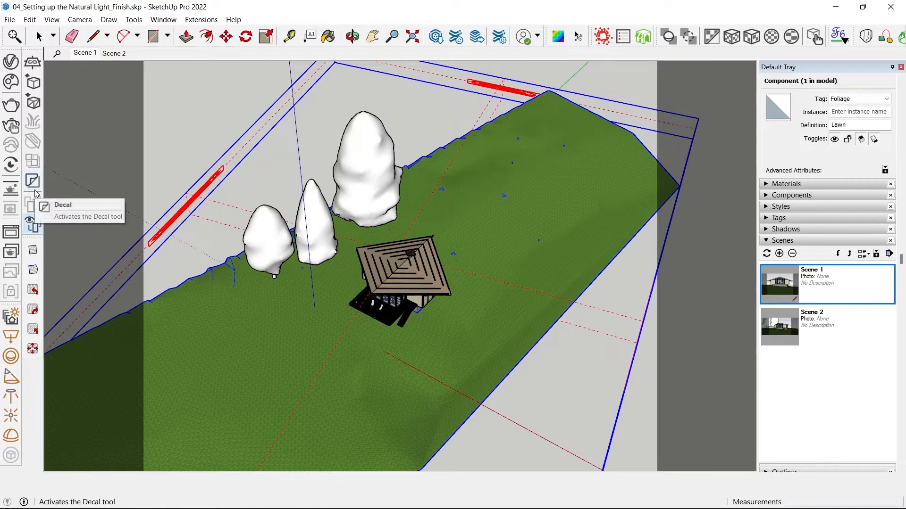
pyautogui.scroll(-3, 547, 136)
pyautogui.scroll(1, 488, 316)
pyautogui.moveTo(486, 313); pyautogui.dragTo(415, 362, button='middle')
pyautogui.scroll(-2, 309, 293)
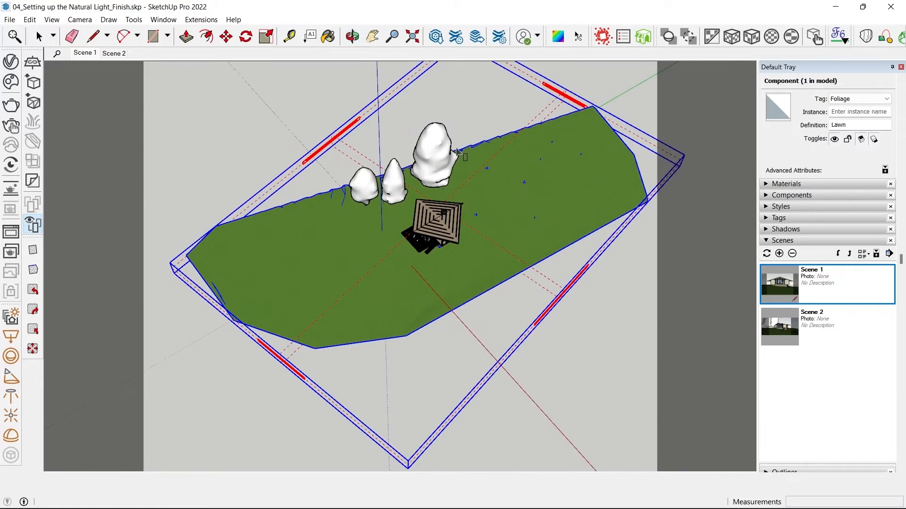
pyautogui.scroll(2, 437, 150)
pyautogui.scroll(1, 429, 152)
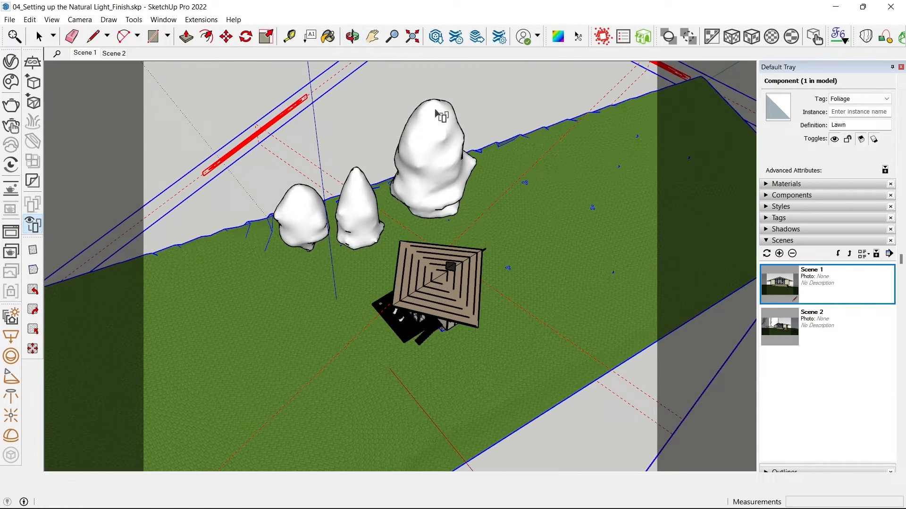
# - Add the three Red Spruce components as guests of the Scatter asset in the V-Ray Asset Editor
pyautogui.click(11, 61)
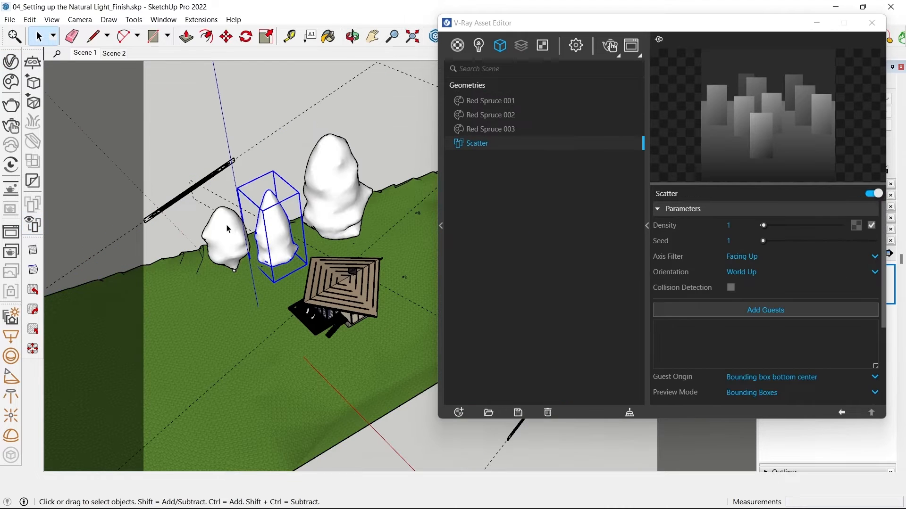
pyautogui.click(229, 227)
pyautogui.keyDown('shift'); pyautogui.click(264, 233); pyautogui.keyUp('shift')
pyautogui.keyDown('shift'); pyautogui.click(334, 197); pyautogui.keyUp('shift')
pyautogui.click(478, 144)
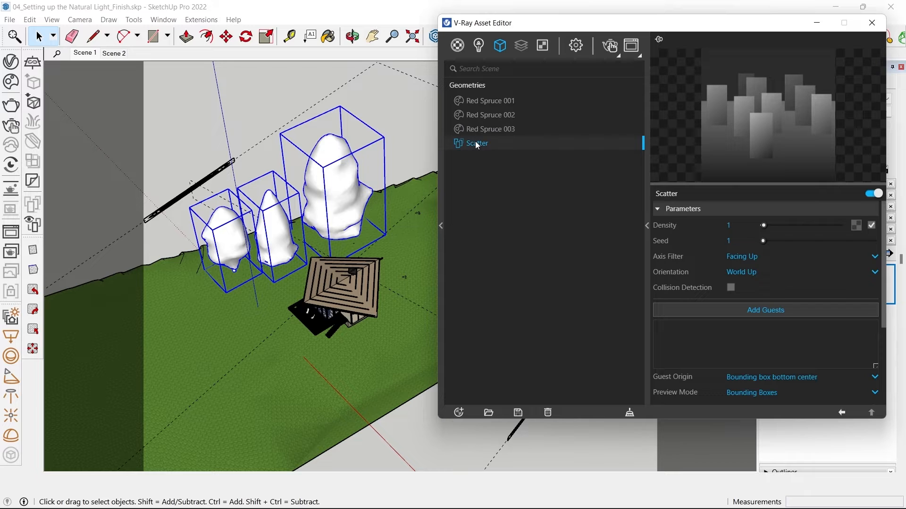
pyautogui.moveTo(520, 28); pyautogui.dragTo(463, 27)
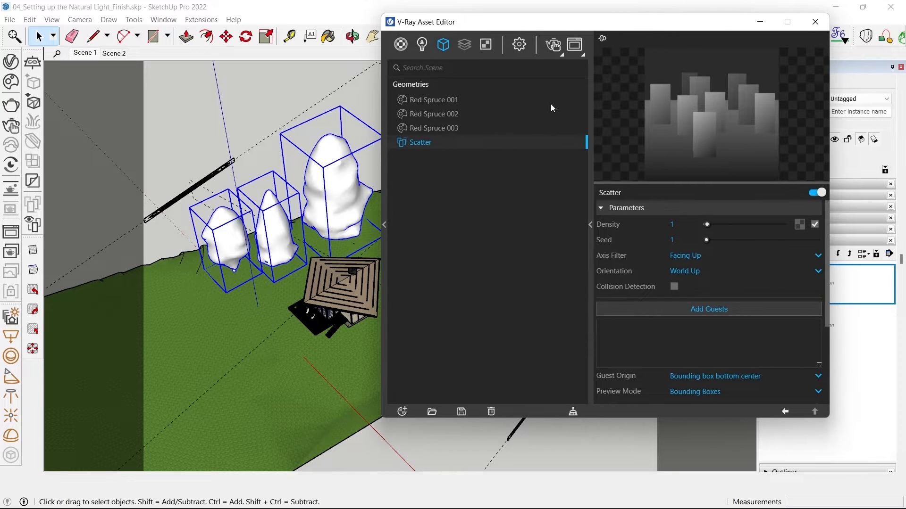
pyautogui.click(710, 311)
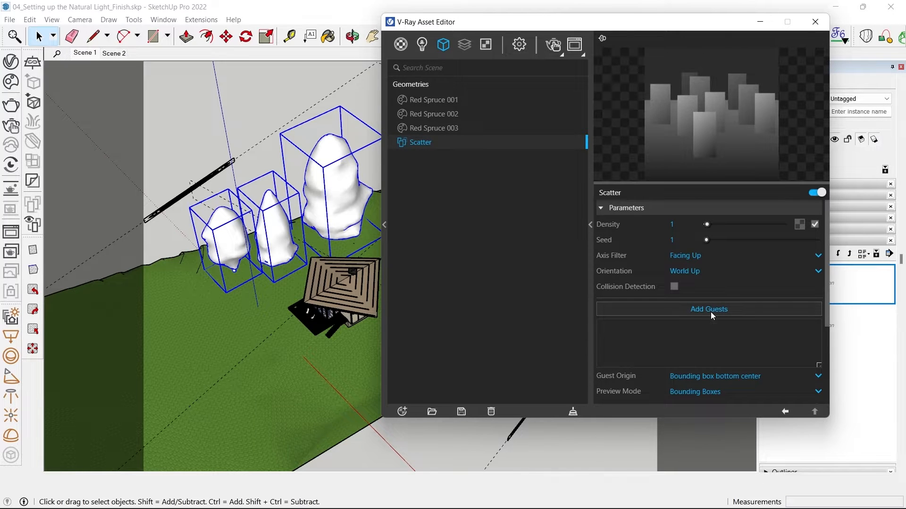
pyautogui.moveTo(215, 295); pyautogui.dragTo(303, 293, button='middle')
pyautogui.scroll(-4, 257, 234)
pyautogui.scroll(-3, 238, 257)
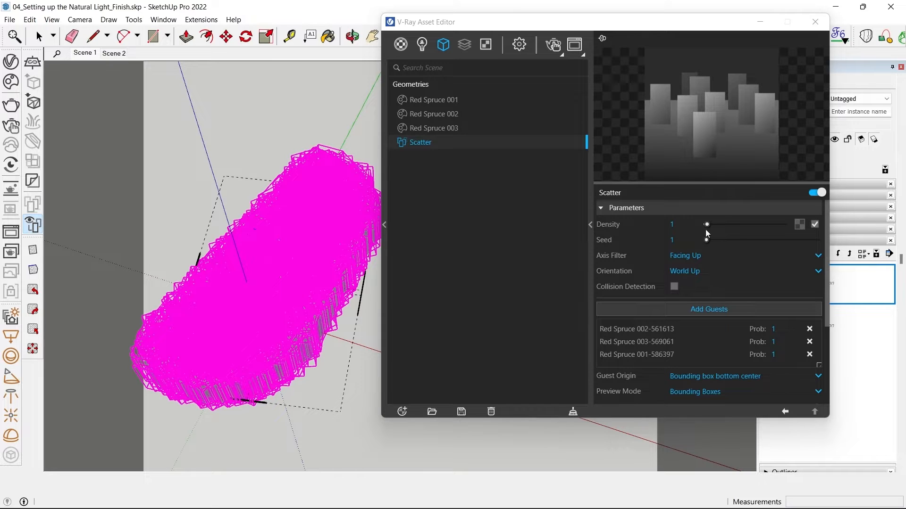
# - Lower the scatter density to 0.1 and further to 0.05
pyautogui.click(675, 225)
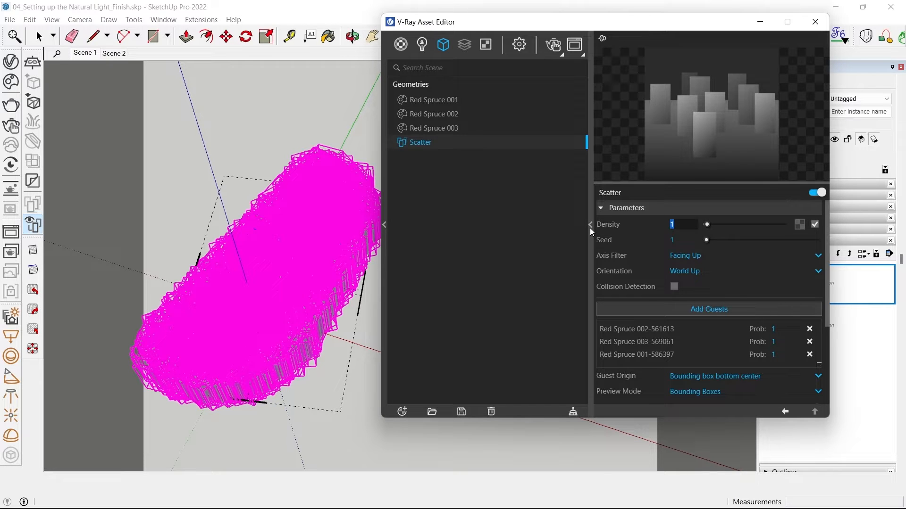
pyautogui.write('.1')
pyautogui.press('Return')
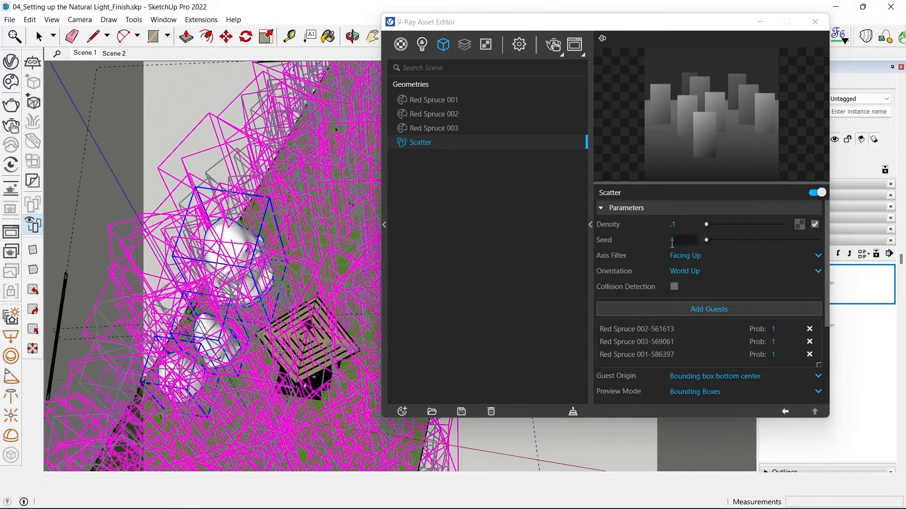
pyautogui.click(674, 226)
pyautogui.write('0')
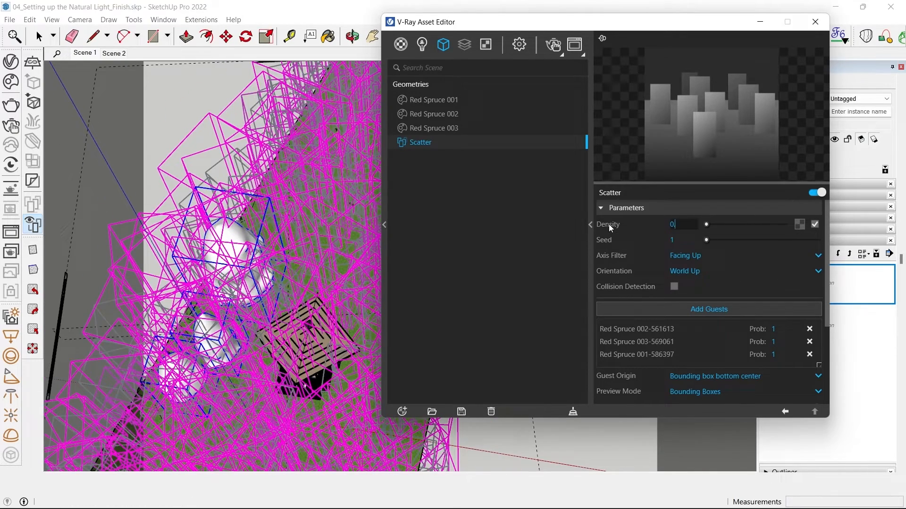
pyautogui.write('.05')
pyautogui.press('Return')
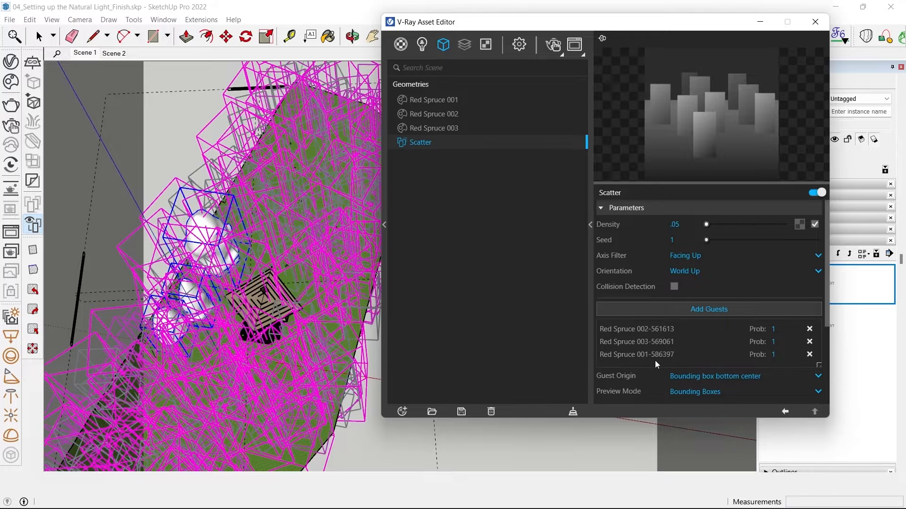
# - Set the guest probability to 0.1 for Red Spruce 003 and 0.05 for Red Spruce 002
pyautogui.click(779, 344)
pyautogui.write('.1')
pyautogui.press('Return')
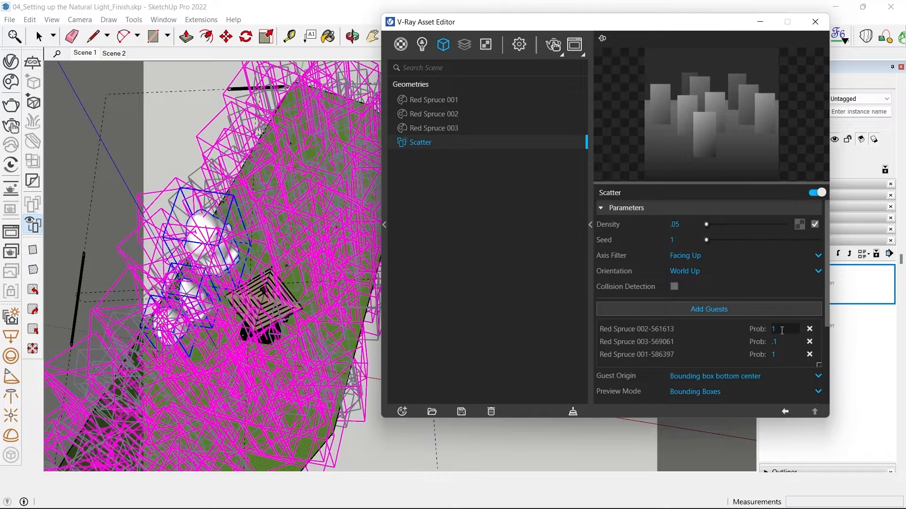
pyautogui.write('.')
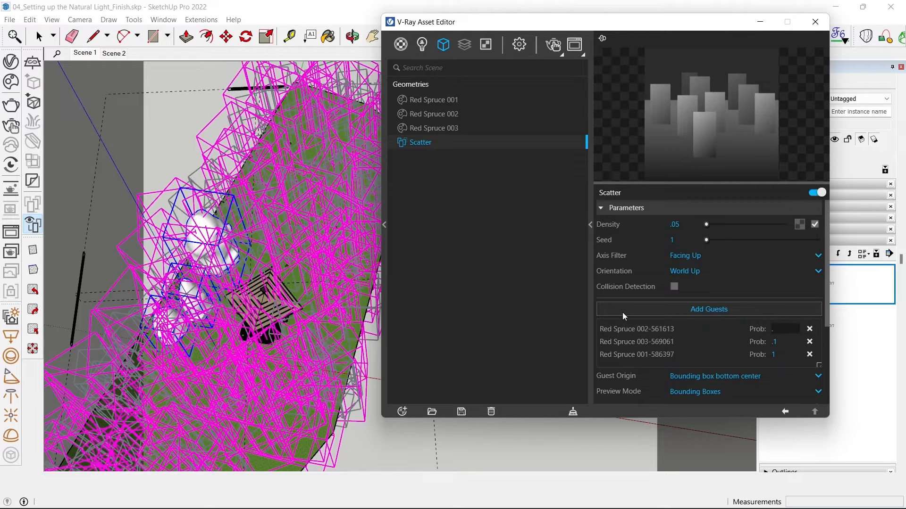
pyautogui.press('Return')
# - Set the scatter density to 0.01 and check the tree distribution across the terrain
pyautogui.scroll(-2, 220, 243)
pyautogui.moveTo(219, 244); pyautogui.dragTo(279, 244, button='middle')
pyautogui.scroll(2, 279, 243)
pyautogui.moveTo(681, 224); pyautogui.dragTo(641, 214)
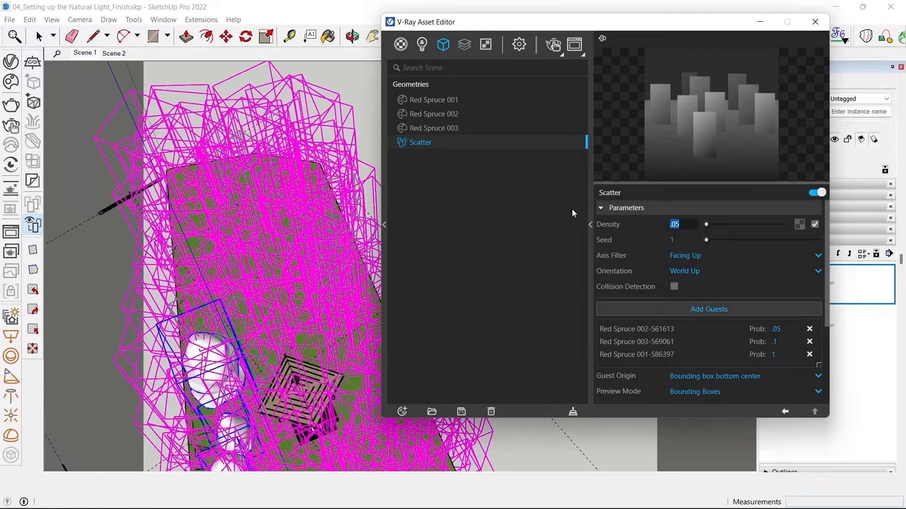
pyautogui.write('0.01')
pyautogui.press('Return')
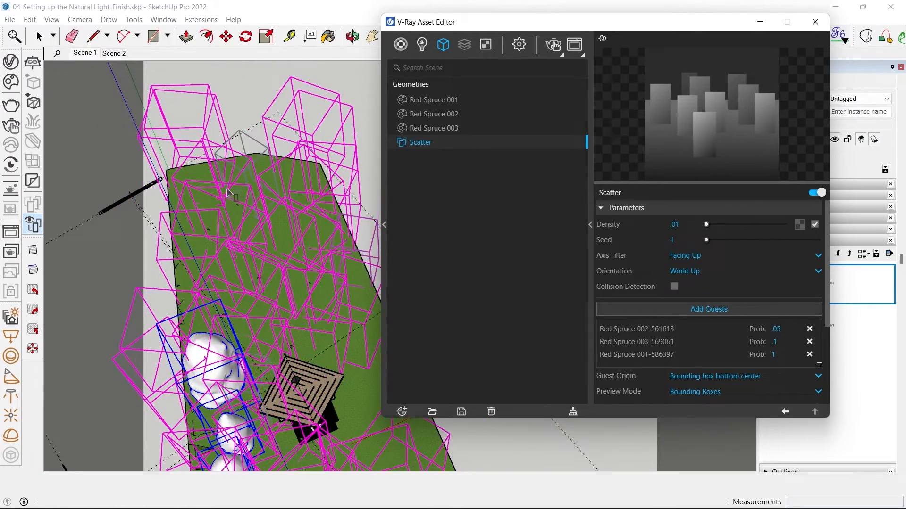
pyautogui.scroll(-3, 250, 194)
pyautogui.moveTo(250, 194); pyautogui.dragTo(274, 297, button='middle')
pyautogui.scroll(4, 269, 276)
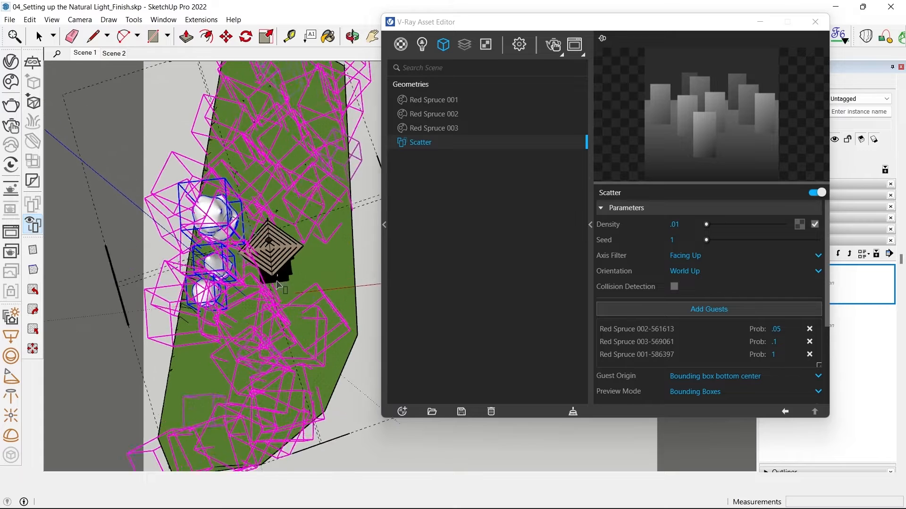
pyautogui.scroll(-2, 221, 264)
pyautogui.scroll(-3, 212, 243)
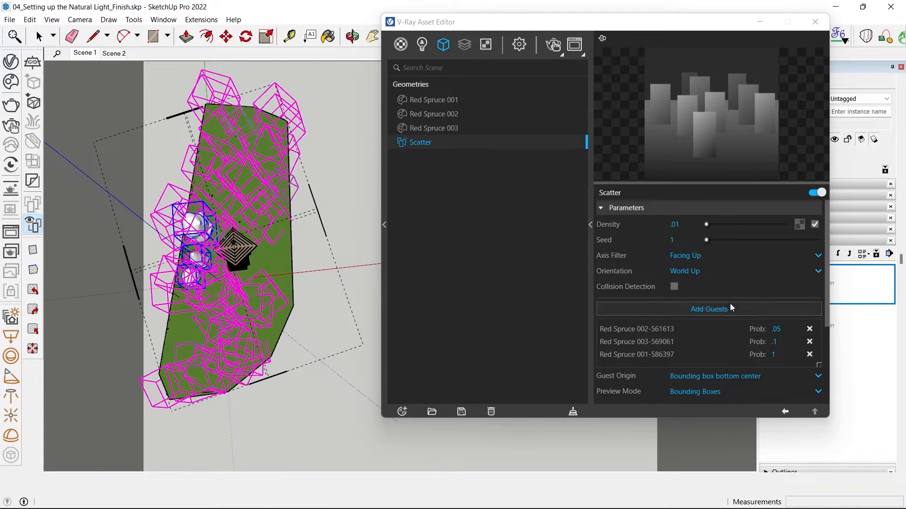
# - Set the scatter's random maximum rotation to 360 and its random maximum scale to 1.2
pyautogui.scroll(-3, 703, 335)
pyautogui.scroll(-1, 635, 326)
pyautogui.moveTo(765, 332); pyautogui.dragTo(899, 340)
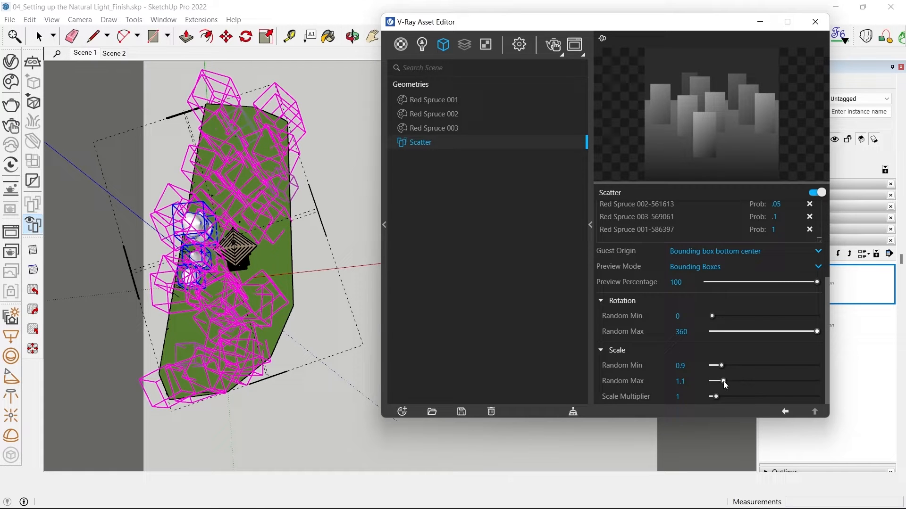
pyautogui.moveTo(749, 381); pyautogui.dragTo(725, 377)
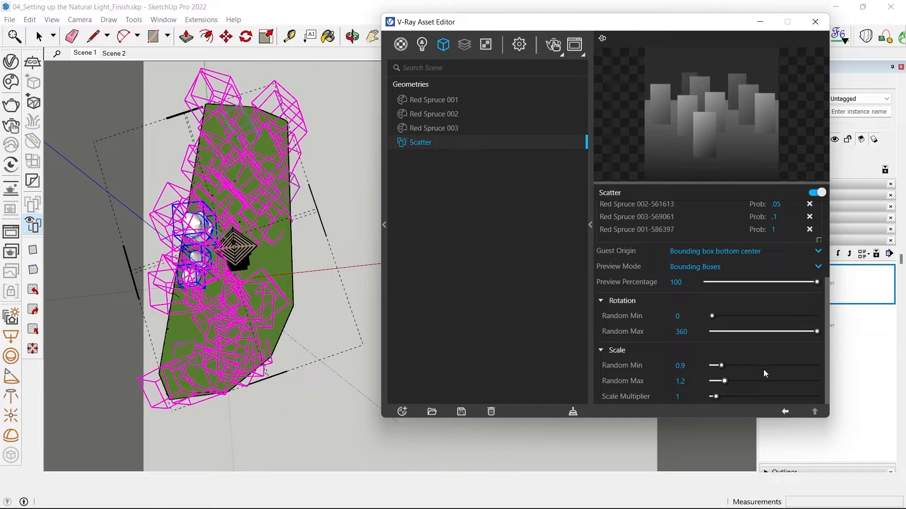
# - Try a scatter preview percentage of 53 and restore it to 100
pyautogui.scroll(3, 763, 361)
pyautogui.scroll(-2, 762, 352)
pyautogui.moveTo(773, 341); pyautogui.dragTo(765, 342)
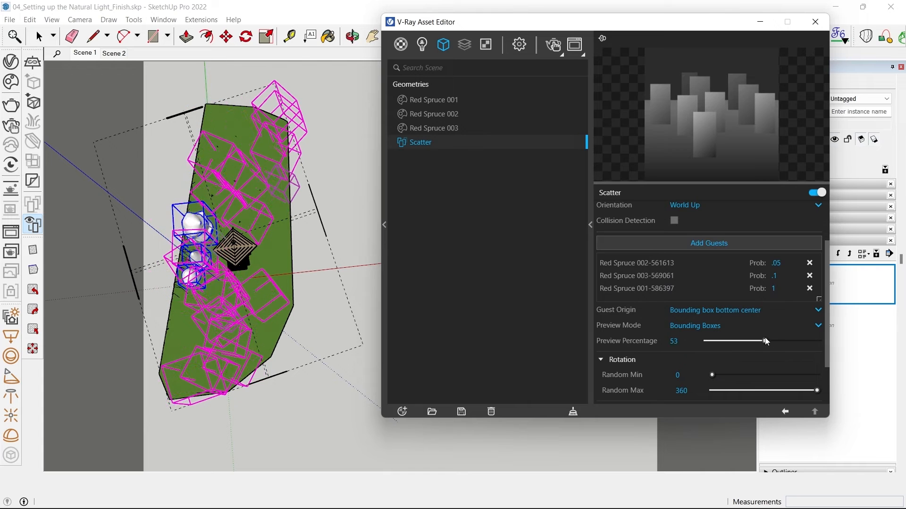
pyautogui.moveTo(760, 340); pyautogui.dragTo(833, 349)
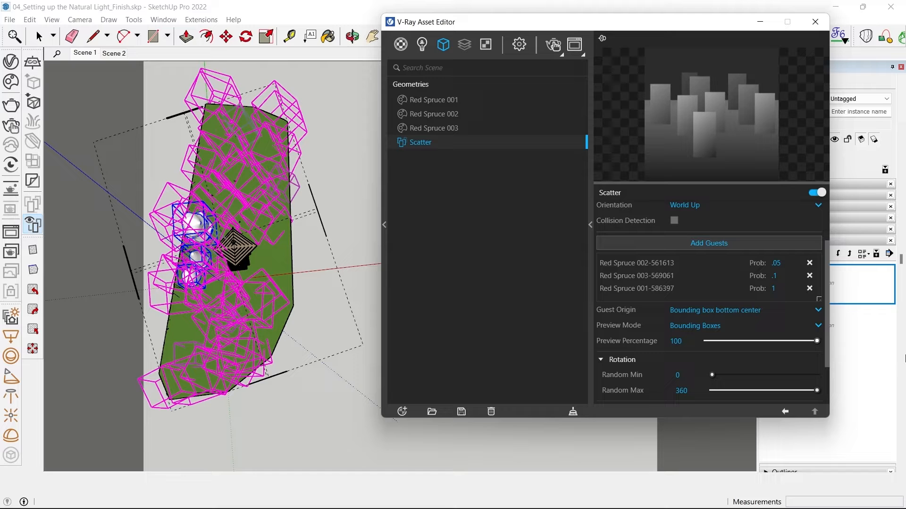
# - Try Collision Detection on the scattered trees and turn it back off
pyautogui.scroll(2, 675, 286)
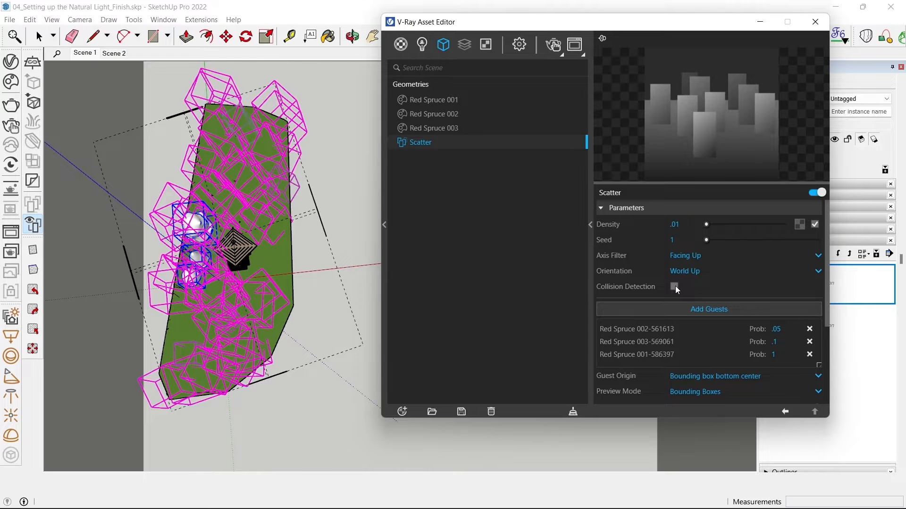
pyautogui.click(674, 287)
pyautogui.click(674, 286)
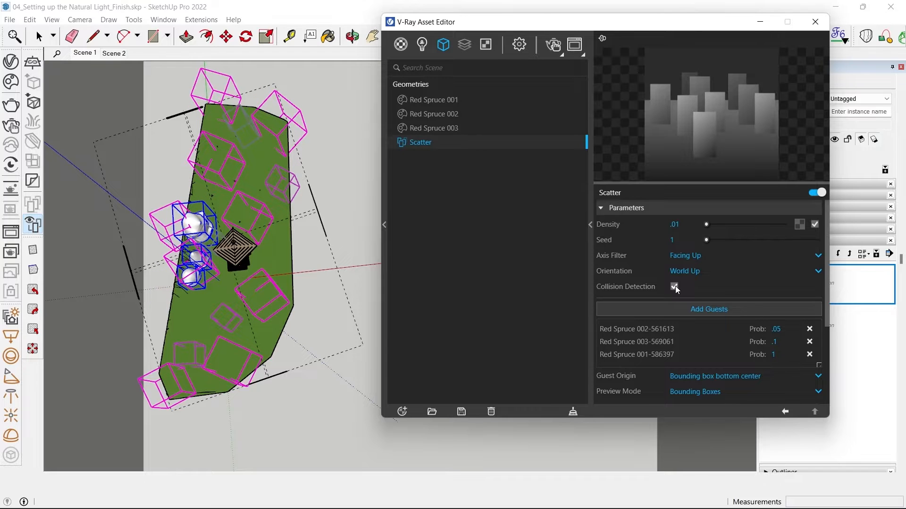
pyautogui.click(675, 288)
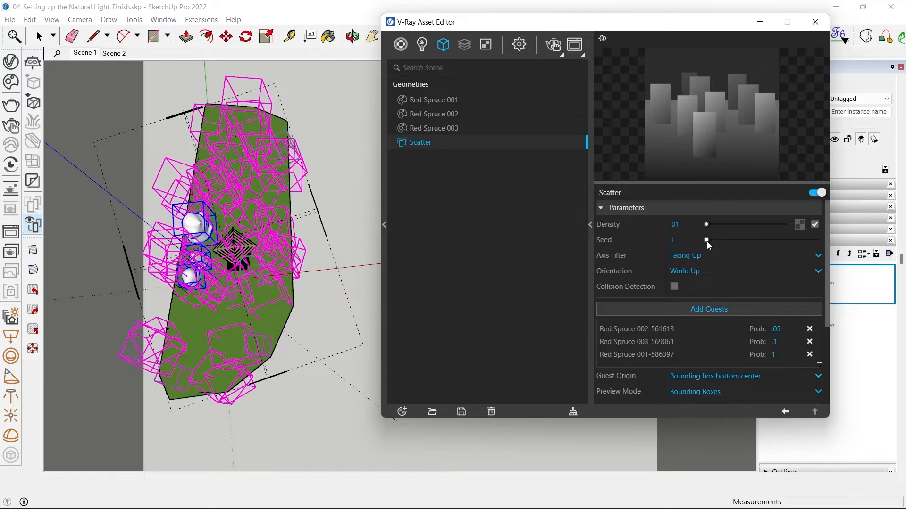
# - Set the scatter seed to 2 and check the tree arrangement around the cabin
pyautogui.moveTo(724, 242)
pyautogui.mouseDown()
pyautogui.moveTo(704, 242)
pyautogui.moveTo(726, 242)
pyautogui.moveTo(706, 243)
pyautogui.moveTo(715, 243)
pyautogui.mouseUp()
pyautogui.scroll(5, 233, 286)
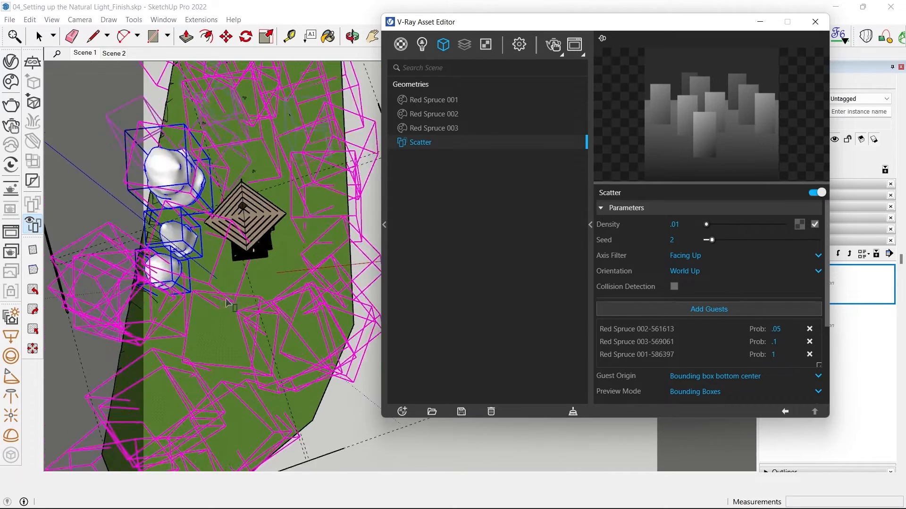
pyautogui.scroll(-3, 259, 324)
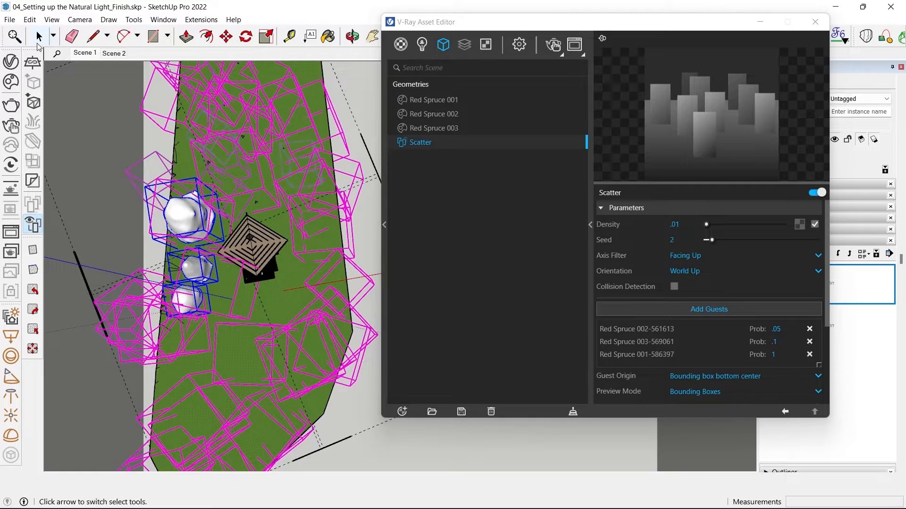
# - Return to the Scene 1 view without the Asset Editor and start an interactive V-Ray render of the scattered trees
pyautogui.click(79, 53)
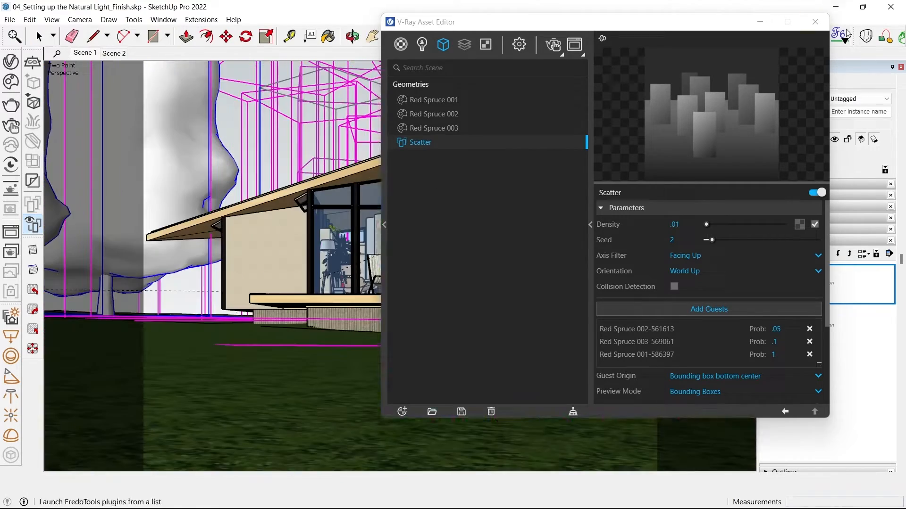
pyautogui.click(814, 22)
pyautogui.click(39, 37)
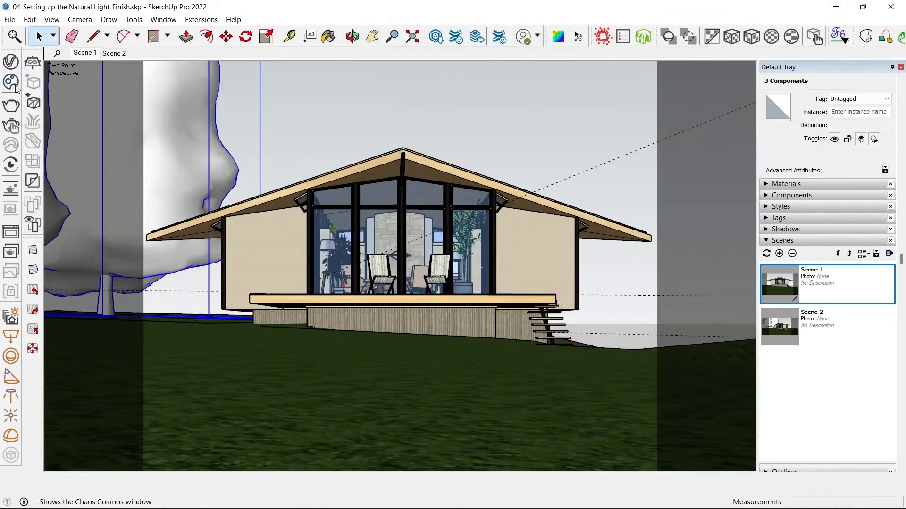
pyautogui.click(9, 126)
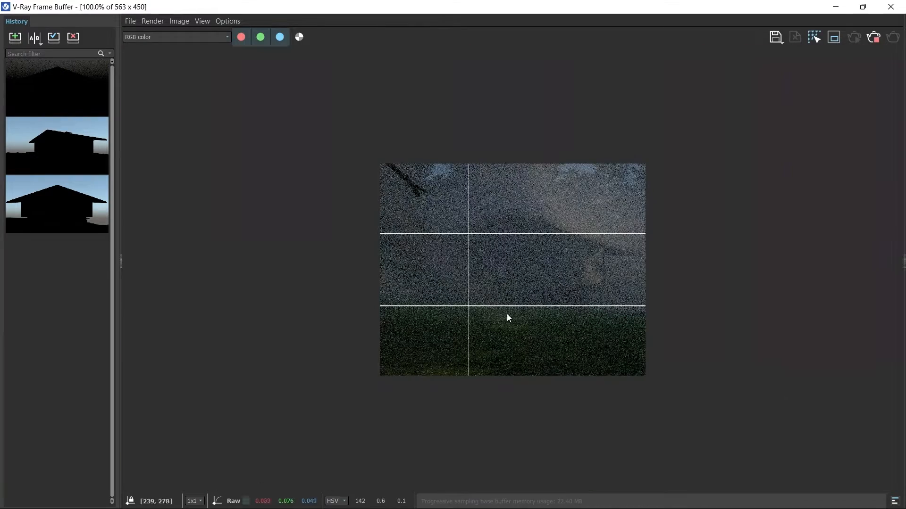
pyautogui.scroll(1, 504, 206)
pyautogui.scroll(-1, 476, 214)
pyautogui.scroll(1, 533, 200)
pyautogui.scroll(-1, 472, 222)
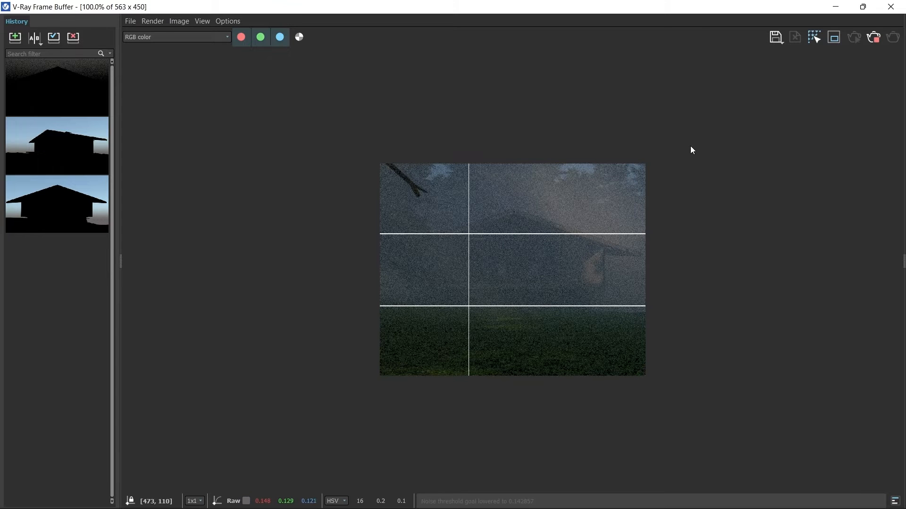
# - Set the camera's shutter speed to 300 in the render settings and restart the interactive V-Ray render
pyautogui.moveTo(723, 9)
pyautogui.mouseDown()
pyautogui.moveTo(370, 29)
pyautogui.moveTo(388, 18)
pyautogui.mouseUp()
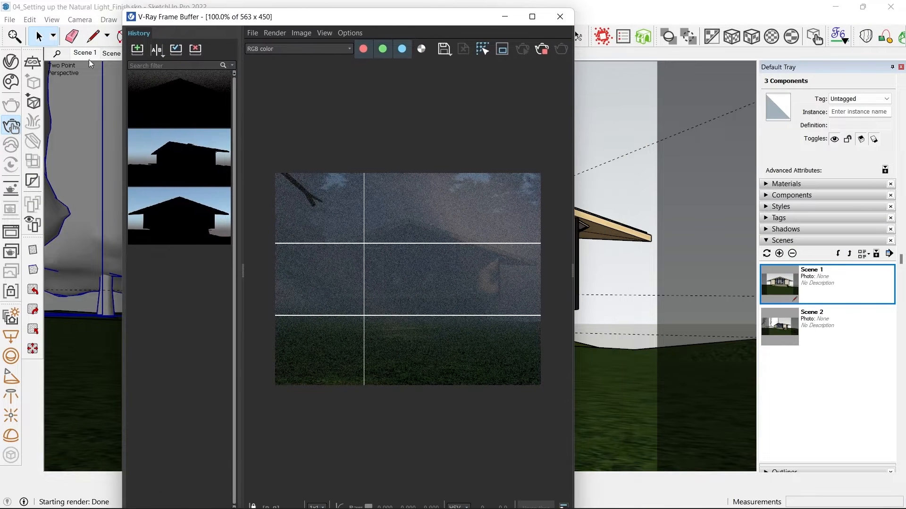
pyautogui.click(11, 61)
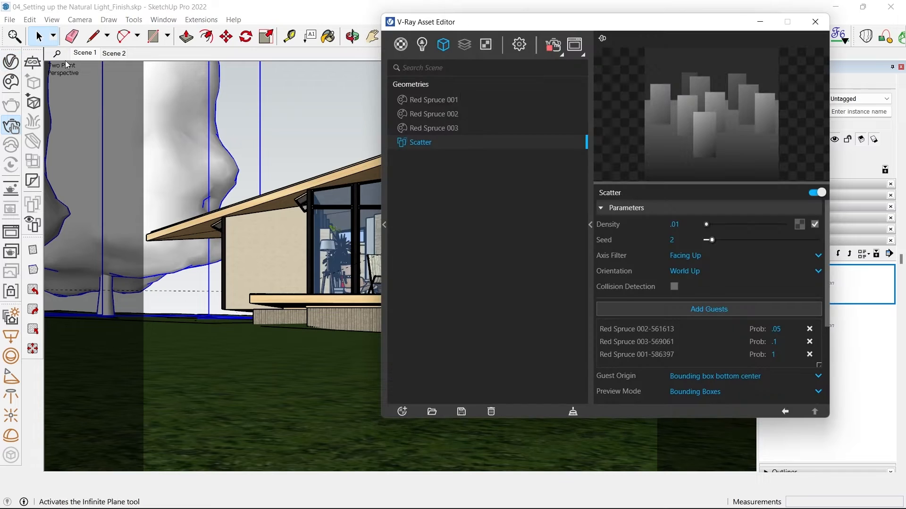
pyautogui.click(518, 45)
pyautogui.click(689, 177)
pyautogui.click(553, 44)
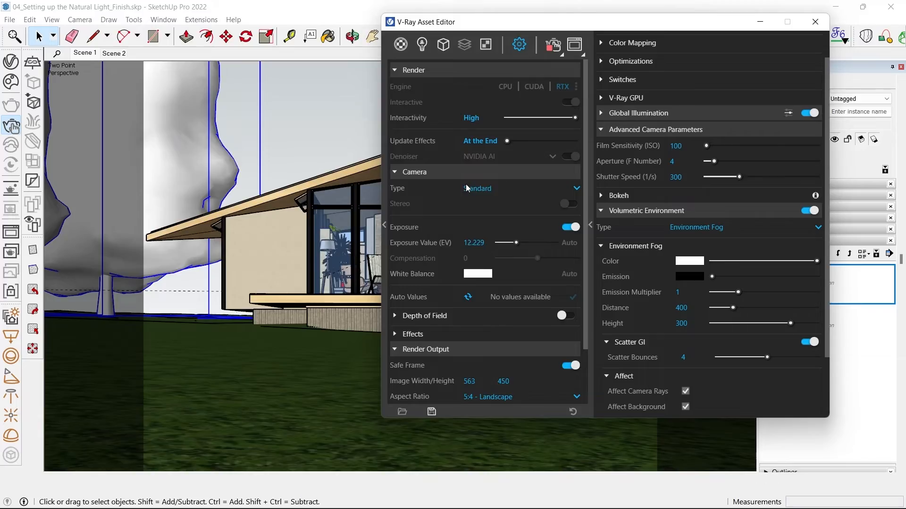
# - Inspect the foggy cabin render up close, stop it, and save it to the frame buffer history before closing the buffer
pyautogui.scroll(1, 550, 253)
pyautogui.scroll(-1, 576, 272)
pyautogui.scroll(1, 570, 284)
pyautogui.scroll(-1, 571, 283)
pyautogui.scroll(2, 590, 283)
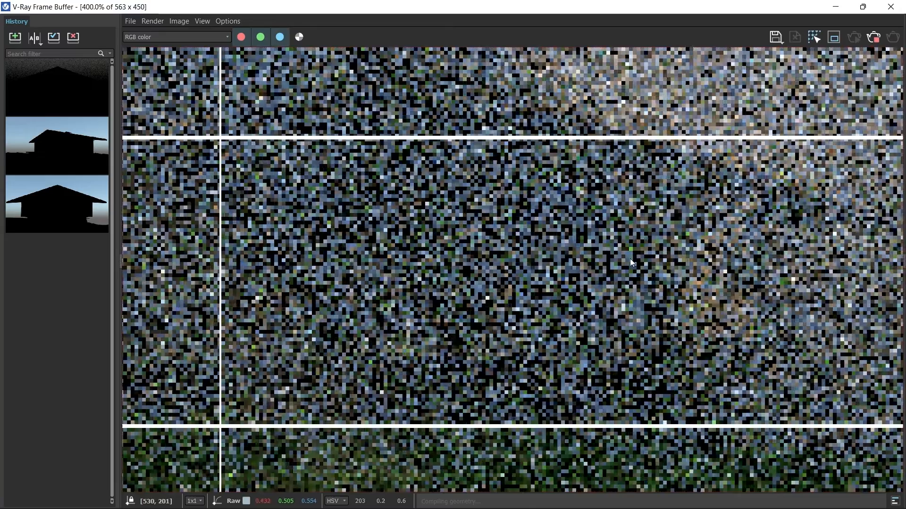
pyautogui.scroll(-2, 629, 259)
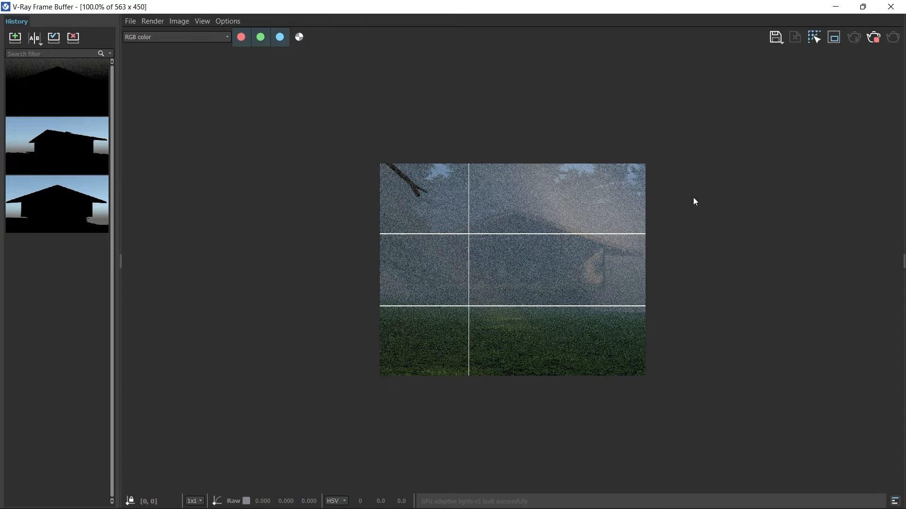
pyautogui.click(876, 41)
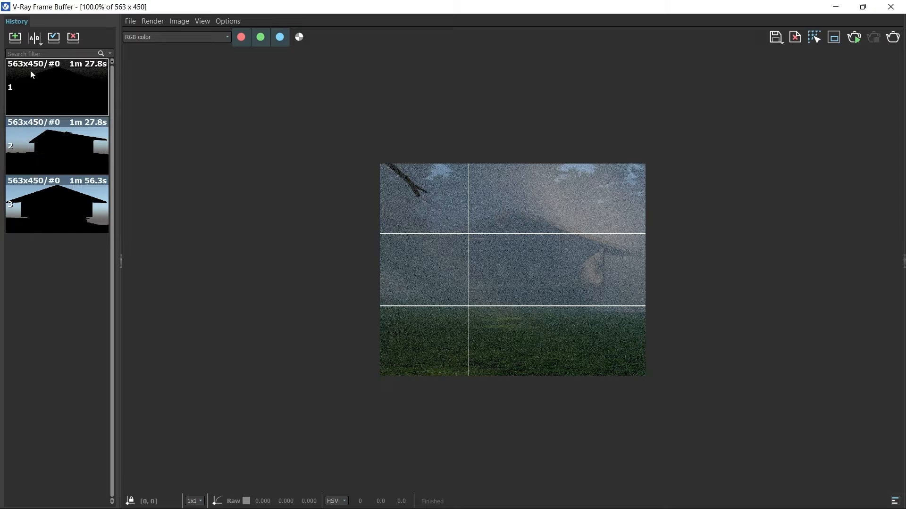
pyautogui.click(15, 38)
pyautogui.click(891, 6)
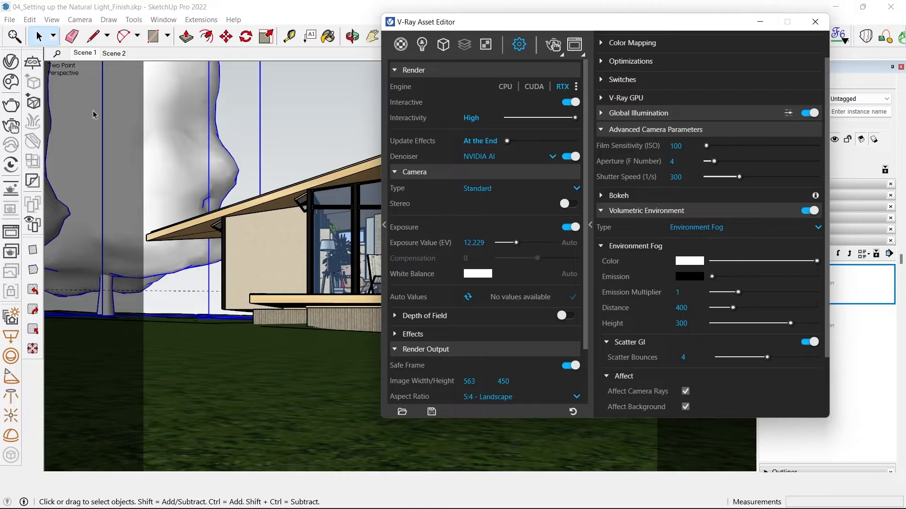
# - Select the lawn in a raised view of the site without the Asset Editor, and show the live scatter preview
pyautogui.click(815, 22)
pyautogui.moveTo(288, 240); pyautogui.dragTo(273, 233, button='middle')
pyautogui.scroll(-2, 328, 204)
pyautogui.click(114, 343)
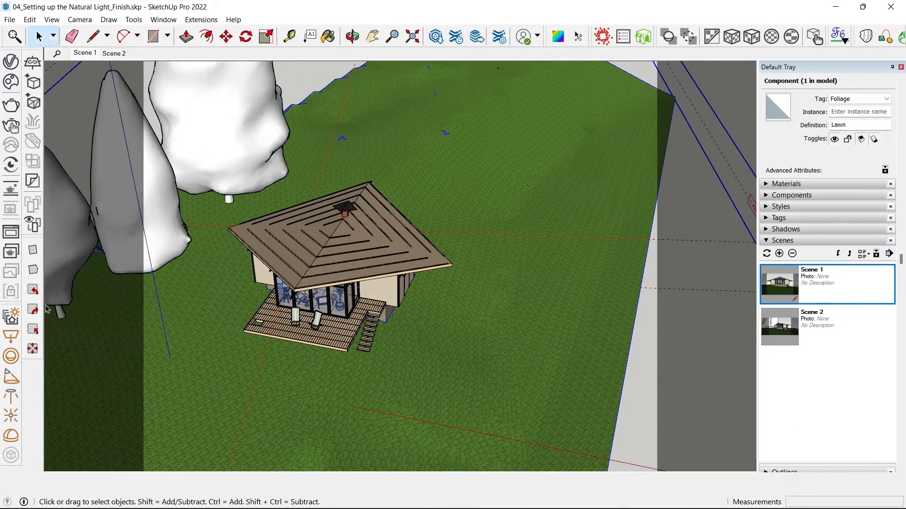
pyautogui.click(32, 225)
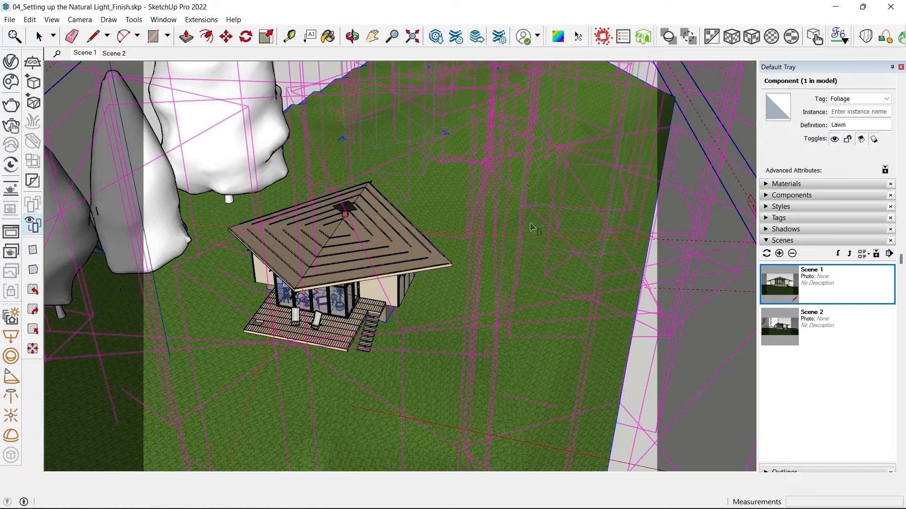
# - Examine the distribution of the scattered tree bounding boxes around the cabin from above and from the side
pyautogui.moveTo(533, 229); pyautogui.dragTo(342, 305, button='middle')
pyautogui.scroll(-4, 336, 296)
pyautogui.moveTo(310, 272); pyautogui.dragTo(346, 282, button='middle')
pyautogui.scroll(2, 279, 267)
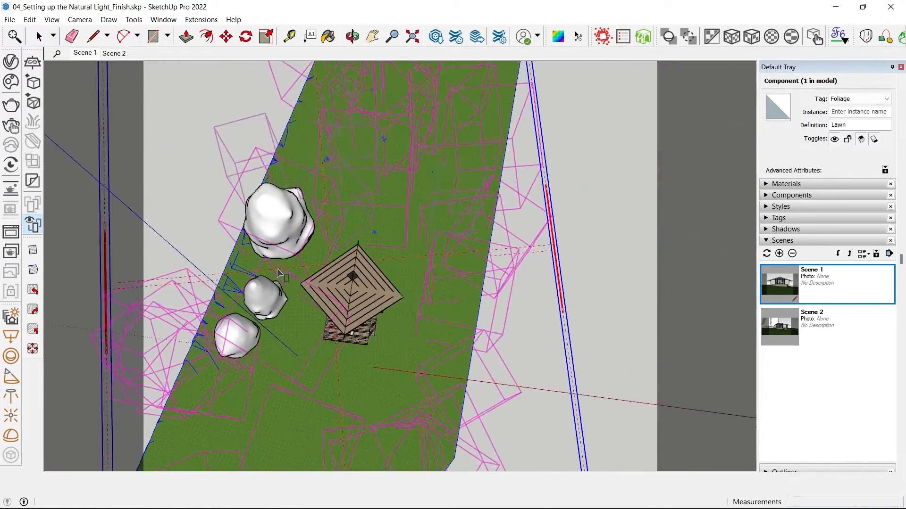
pyautogui.scroll(-1, 306, 301)
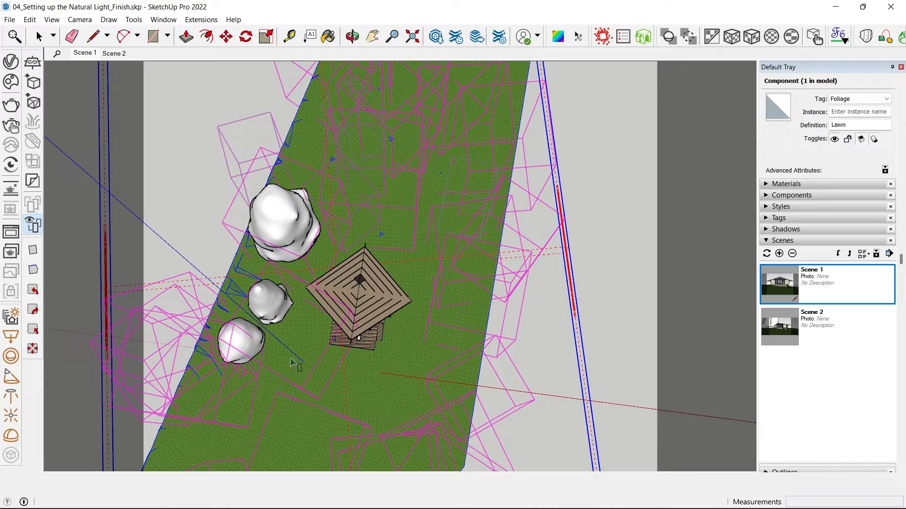
pyautogui.moveTo(409, 356); pyautogui.dragTo(342, 303, button='middle')
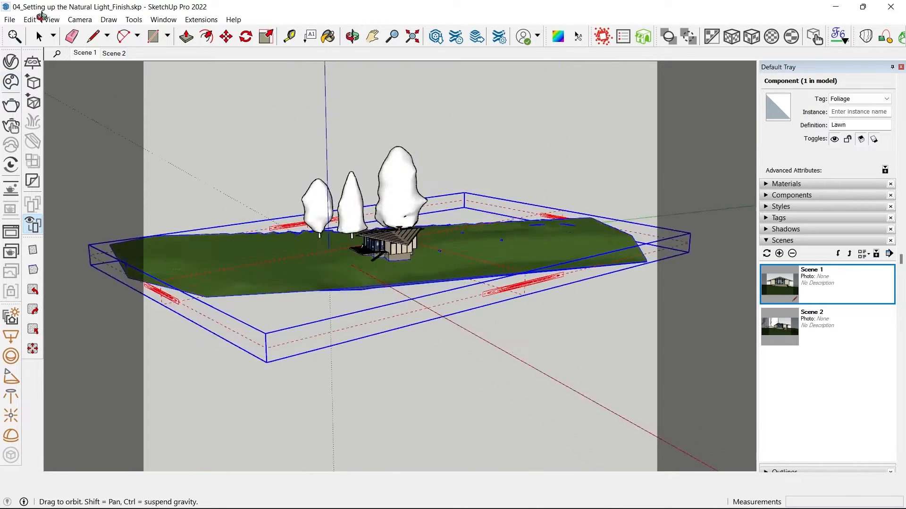
pyautogui.moveTo(42, 17); pyautogui.dragTo(336, 7, button='middle')
pyautogui.moveTo(358, 288); pyautogui.dragTo(247, 339, button='middle')
pyautogui.moveTo(363, 258); pyautogui.dragTo(320, 347, button='middle')
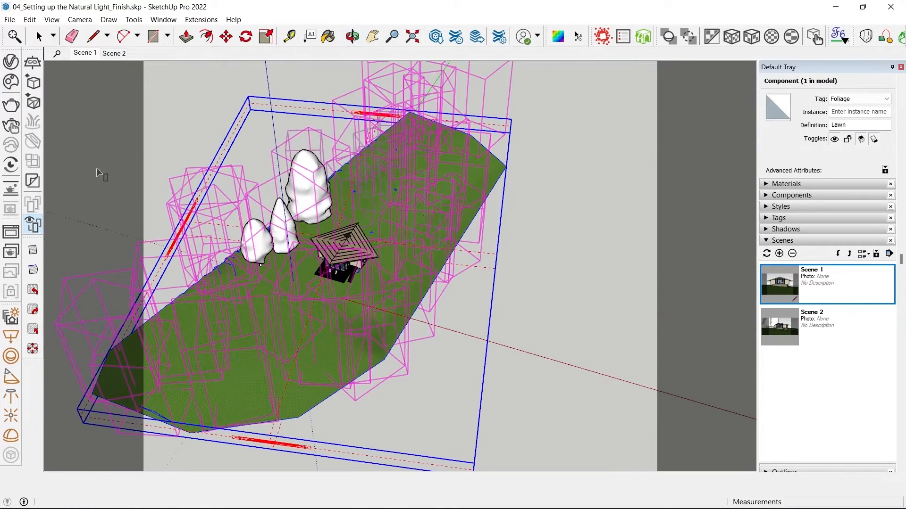
# - Hide the scatter preview, clear the selection, and display shadows to examine how they fall across the lawn
pyautogui.click(27, 232)
pyautogui.click(199, 159)
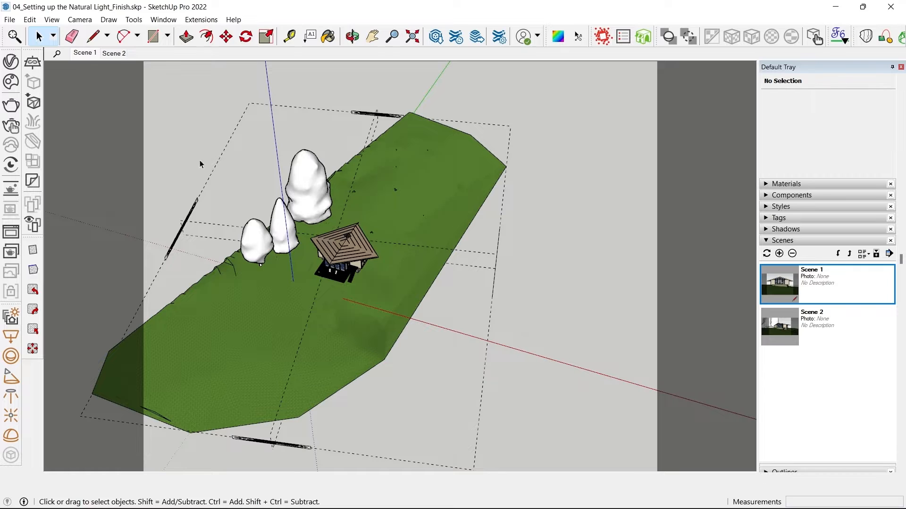
pyautogui.click(51, 19)
pyautogui.click(69, 151)
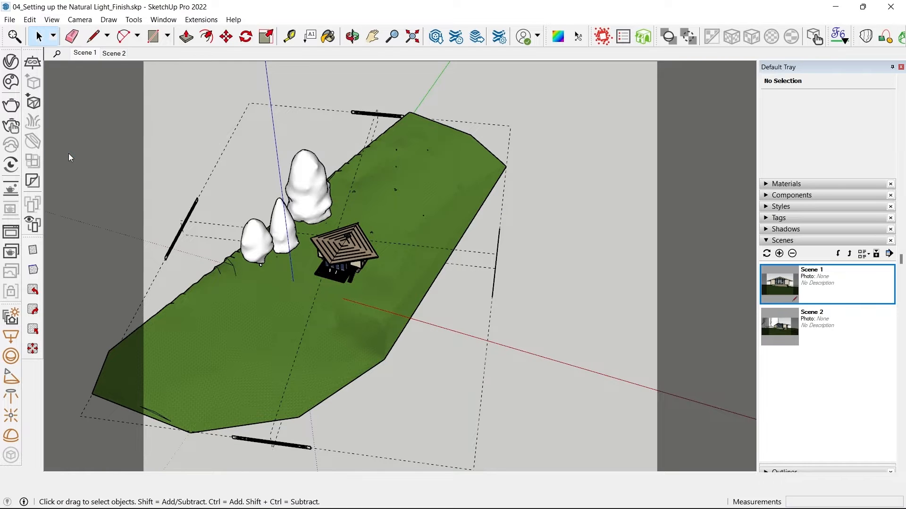
pyautogui.scroll(3, 205, 265)
pyautogui.moveTo(226, 269); pyautogui.dragTo(355, 262, button='middle')
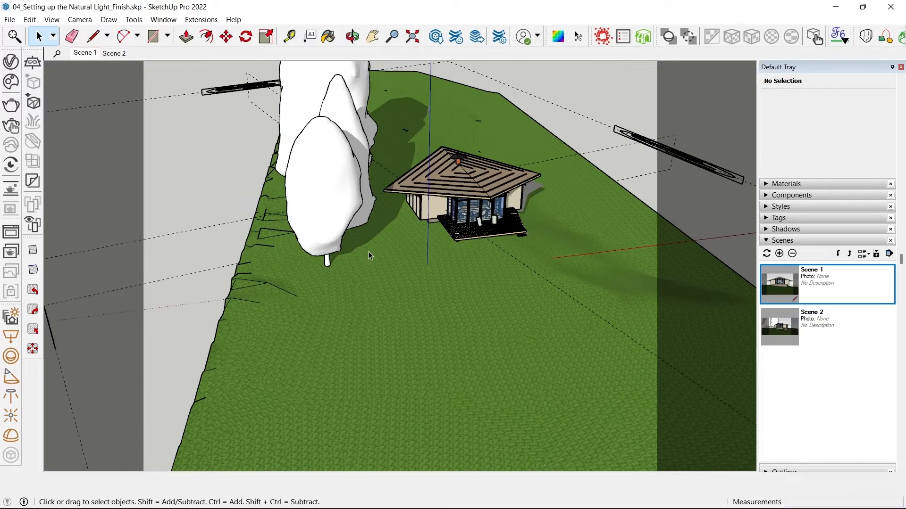
pyautogui.scroll(-3, 510, 209)
pyautogui.moveTo(510, 210); pyautogui.dragTo(348, 326, button='middle')
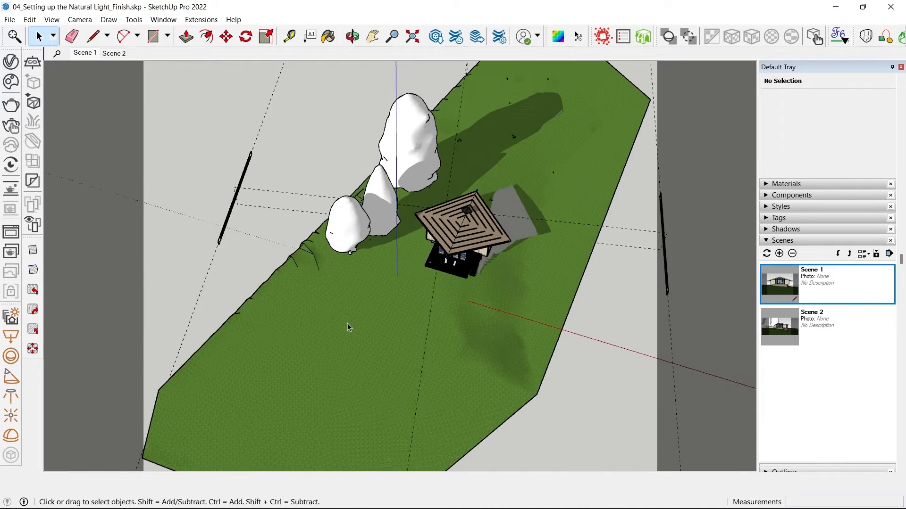
# - Show the scatter preview again and compare the tree bounding boxes with the shadows around the cabin
pyautogui.click(37, 225)
pyautogui.moveTo(303, 280); pyautogui.dragTo(408, 307, button='middle')
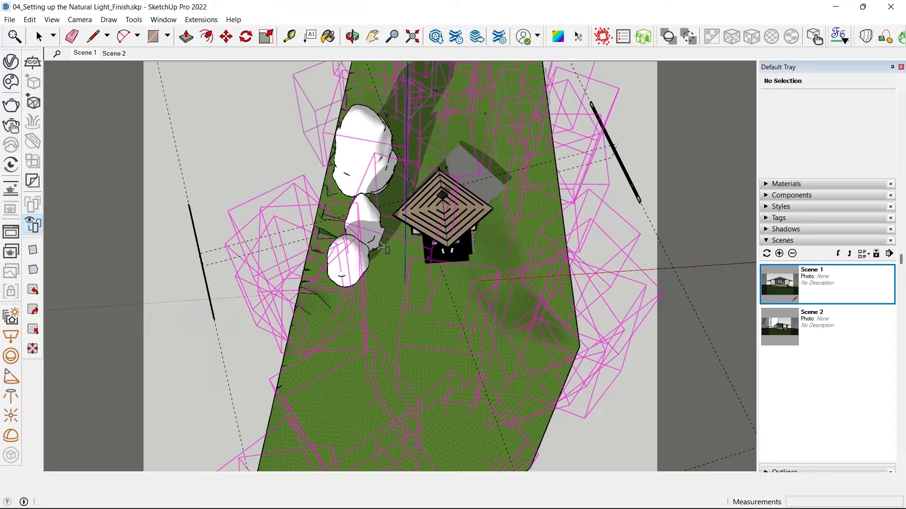
pyautogui.moveTo(283, 323); pyautogui.dragTo(421, 343, button='middle')
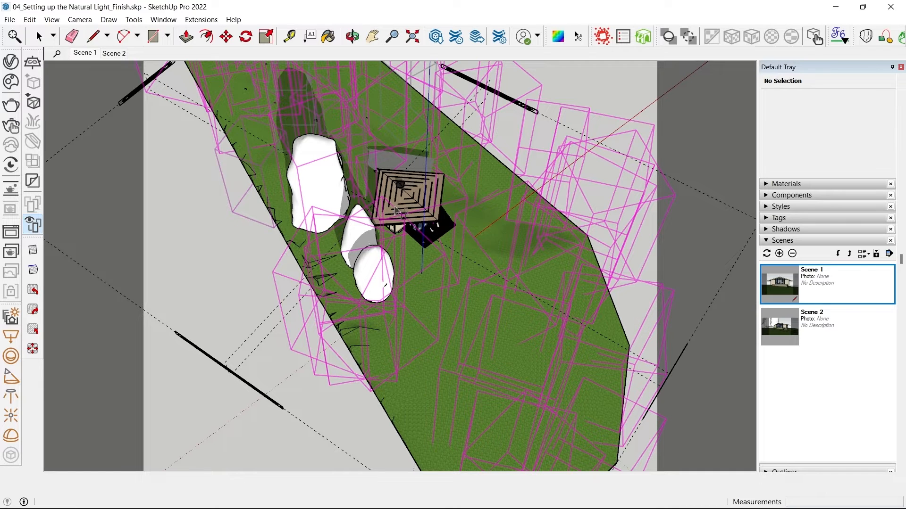
pyautogui.moveTo(452, 259); pyautogui.dragTo(431, 269, button='middle')
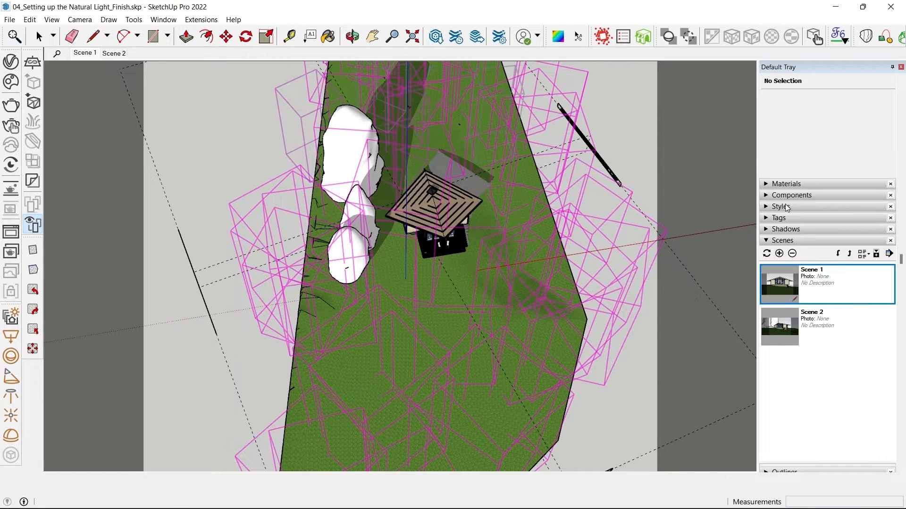
# - Try shadow times of 11:32 and 13:06 and a date of 07/03 while viewing the whole site from above
pyautogui.click(778, 230)
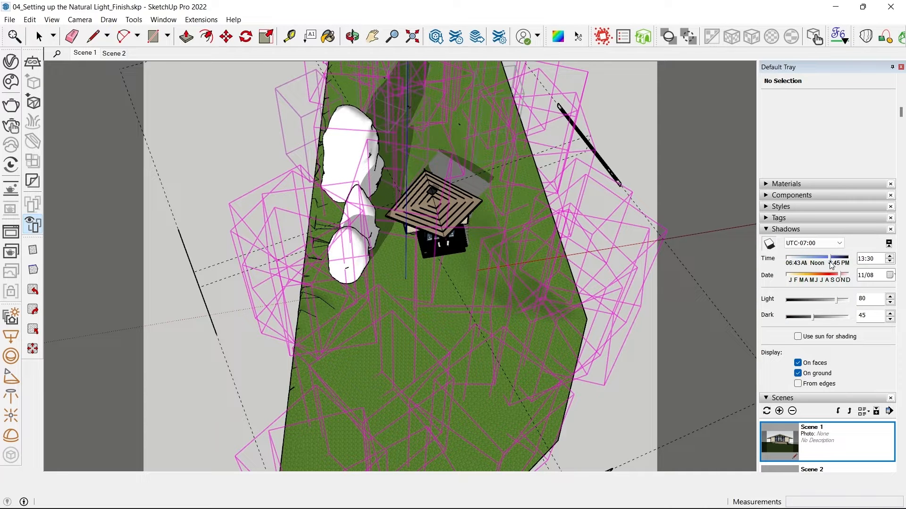
pyautogui.scroll(-8, 475, 244)
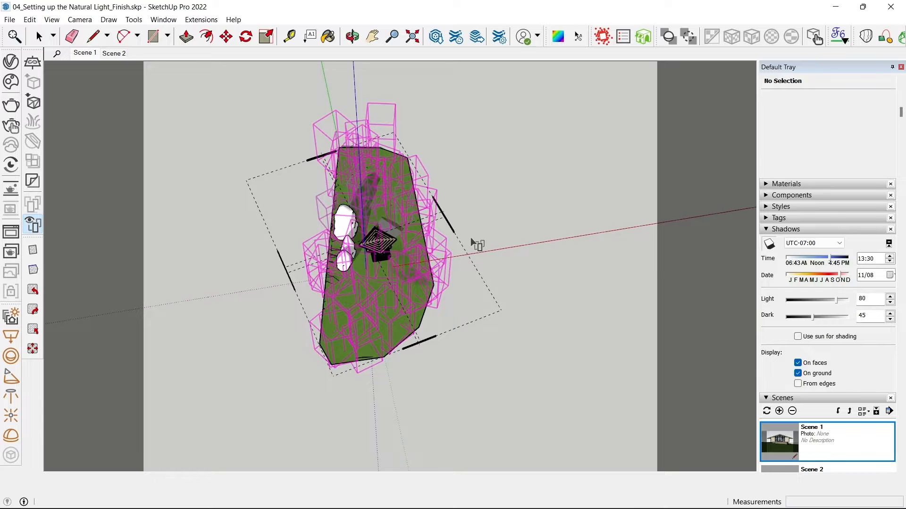
pyautogui.scroll(-2, 464, 244)
pyautogui.moveTo(415, 229); pyautogui.dragTo(370, 140, button='middle')
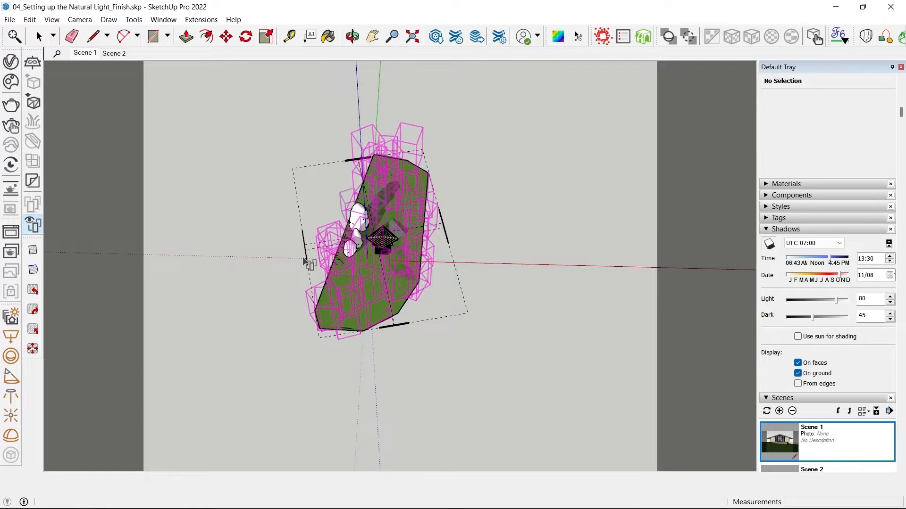
pyautogui.scroll(3, 309, 263)
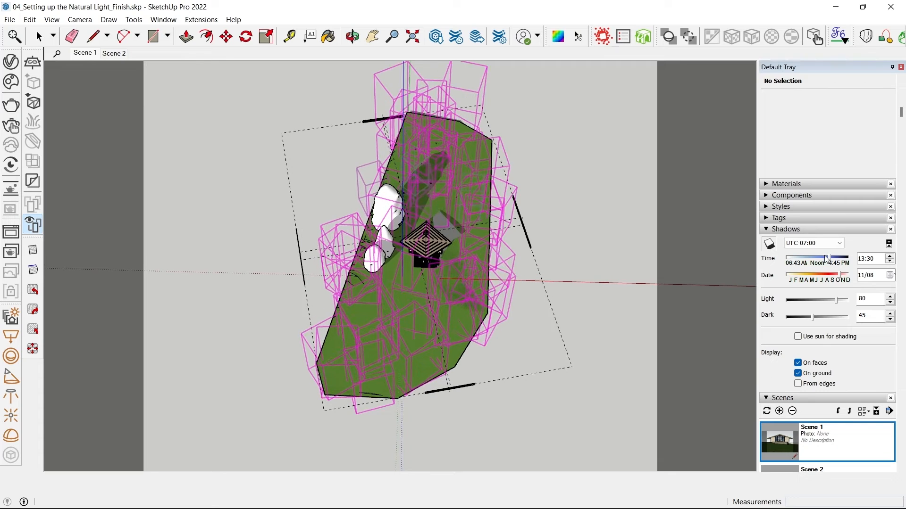
pyautogui.moveTo(825, 258); pyautogui.dragTo(820, 259)
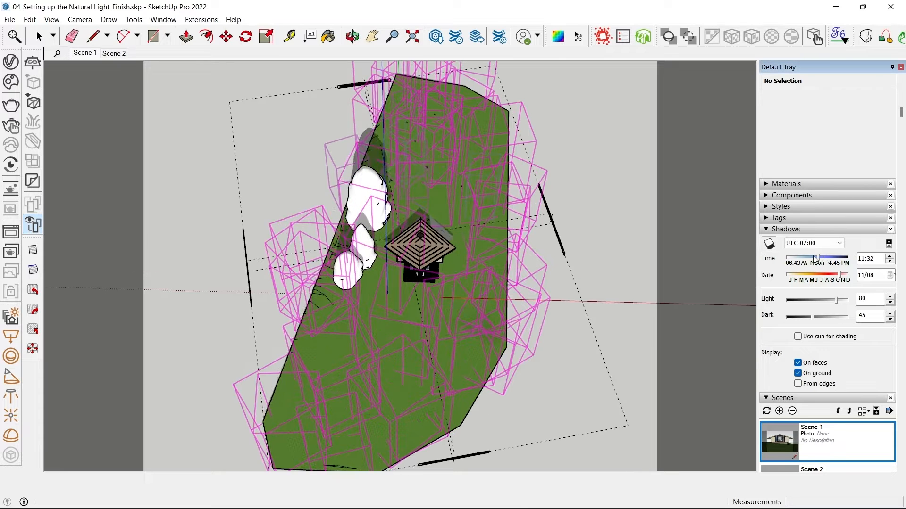
pyautogui.moveTo(818, 258); pyautogui.dragTo(827, 258)
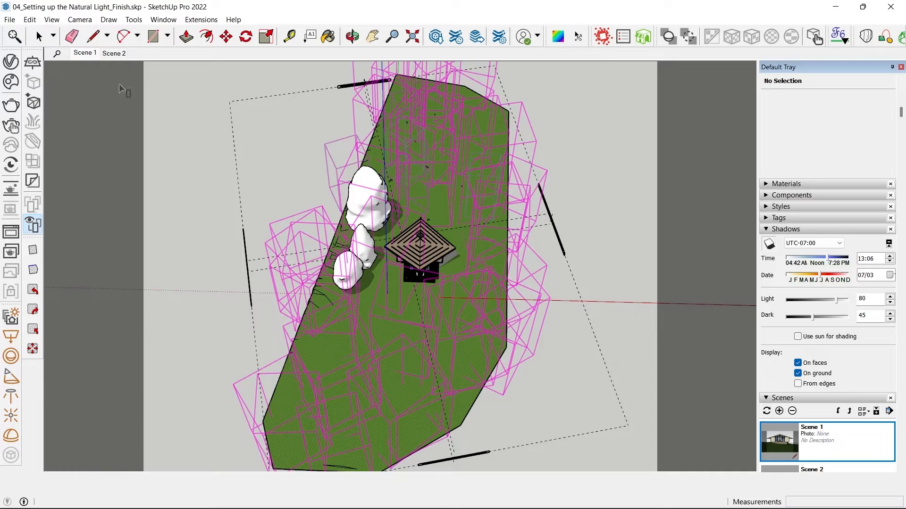
# - Return to Scene 1, set the shadow date to 07/10, and update the scene
pyautogui.click(86, 52)
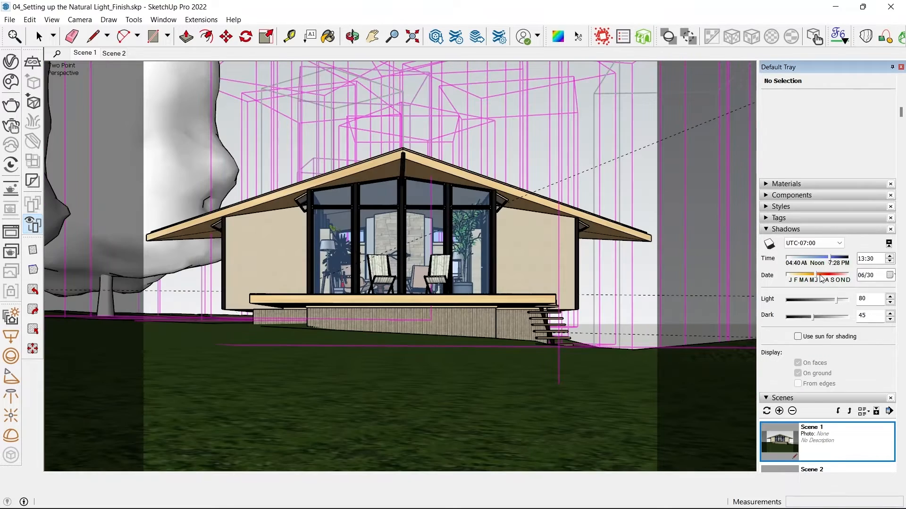
pyautogui.rightClick(74, 56)
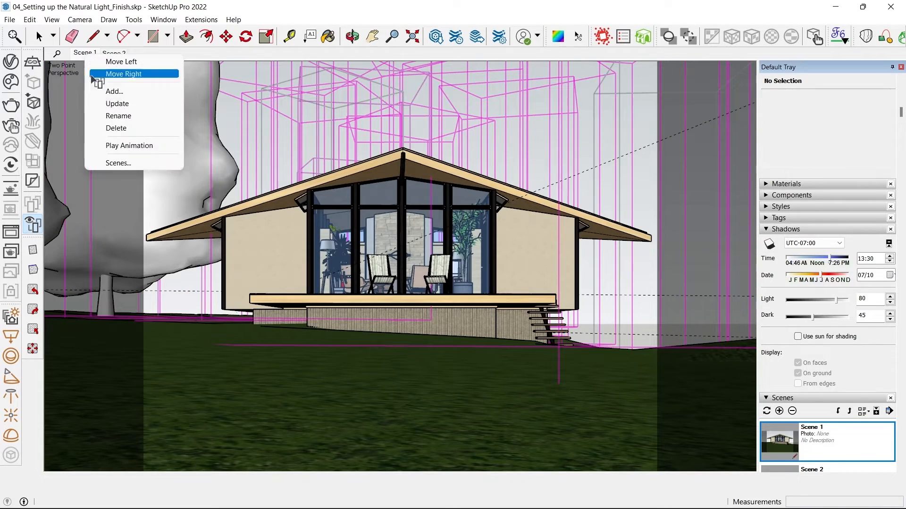
pyautogui.click(105, 103)
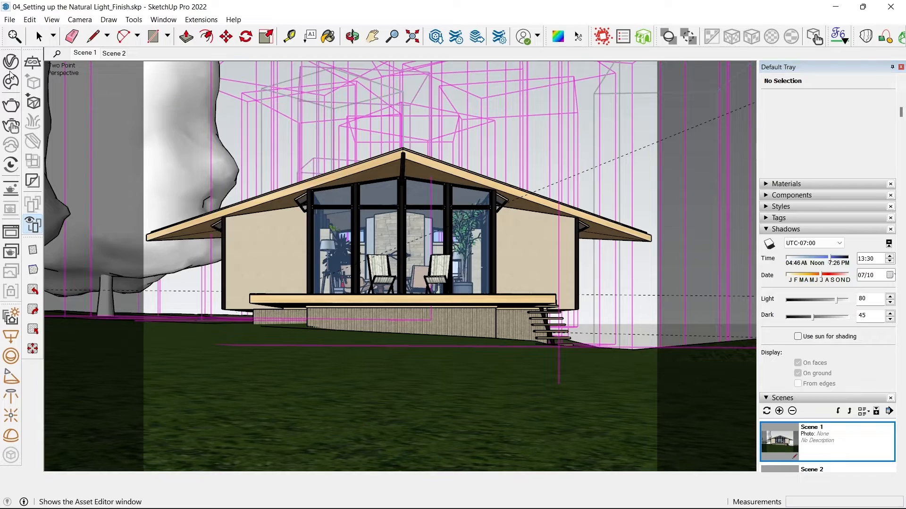
# - Render Scene 1 interactively, inspect the sunlit fog, and save the result to the history before closing the frame buffer
pyautogui.click(12, 124)
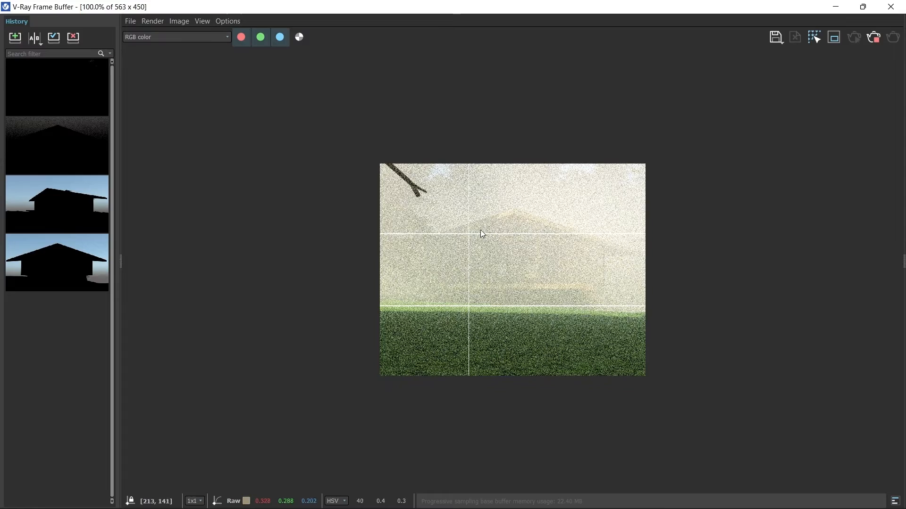
pyautogui.scroll(1, 527, 225)
pyautogui.scroll(-1, 502, 231)
pyautogui.scroll(1, 417, 196)
pyautogui.scroll(-1, 572, 177)
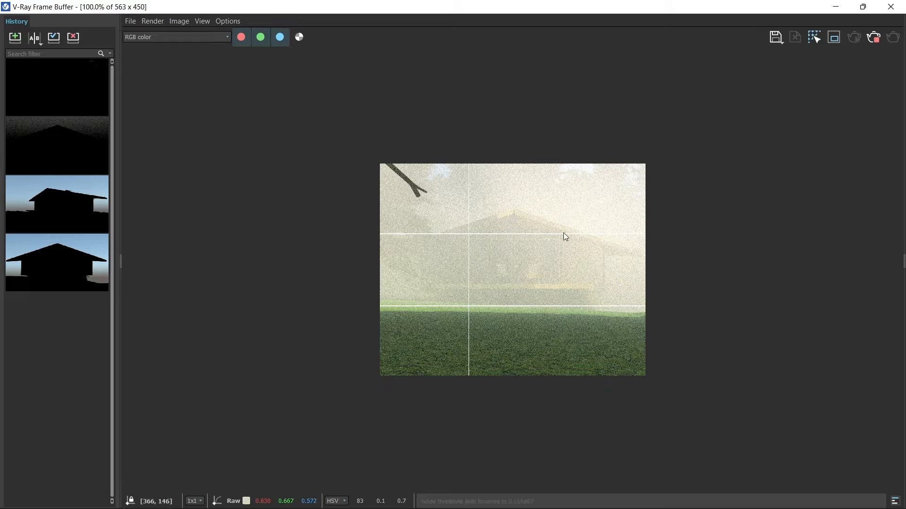
pyautogui.scroll(1, 513, 238)
pyautogui.scroll(-1, 468, 237)
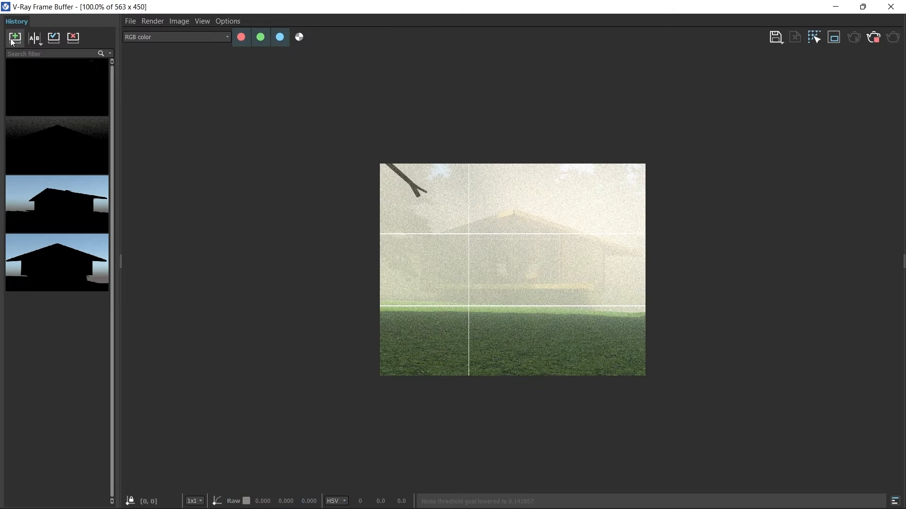
pyautogui.click(14, 39)
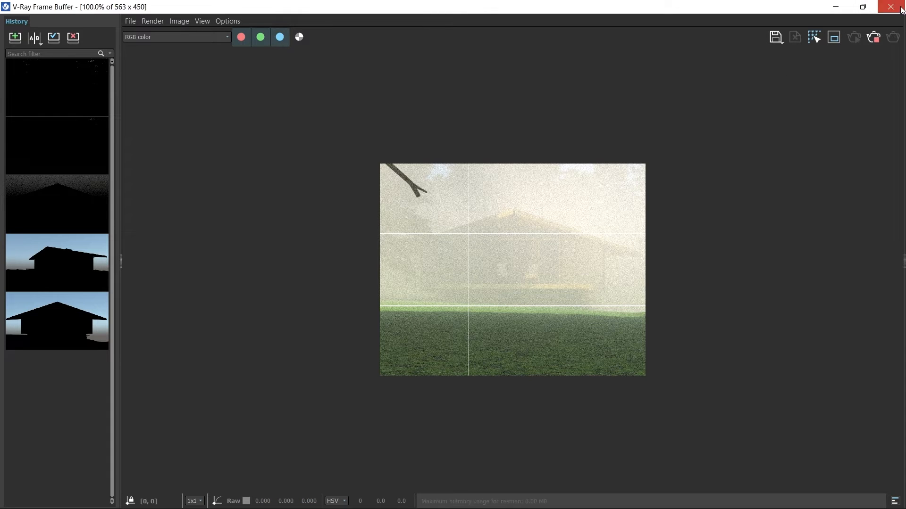
pyautogui.click(890, 6)
# - Set the shadow date to 09/07 and display shadows in the Scene 1 view
pyautogui.moveTo(825, 280); pyautogui.dragTo(830, 280)
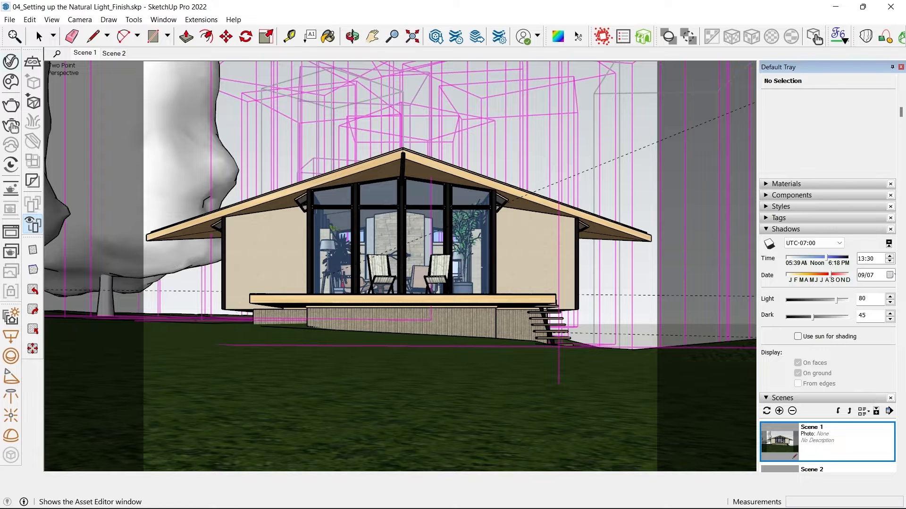
pyautogui.click(51, 19)
pyautogui.click(71, 157)
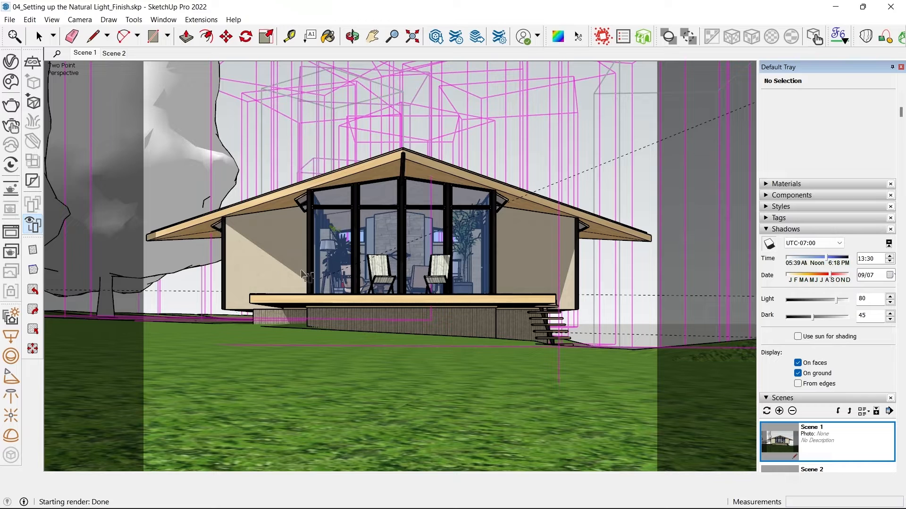
# - Turn off the viewport shadow display and update Scene 1
pyautogui.click(52, 20)
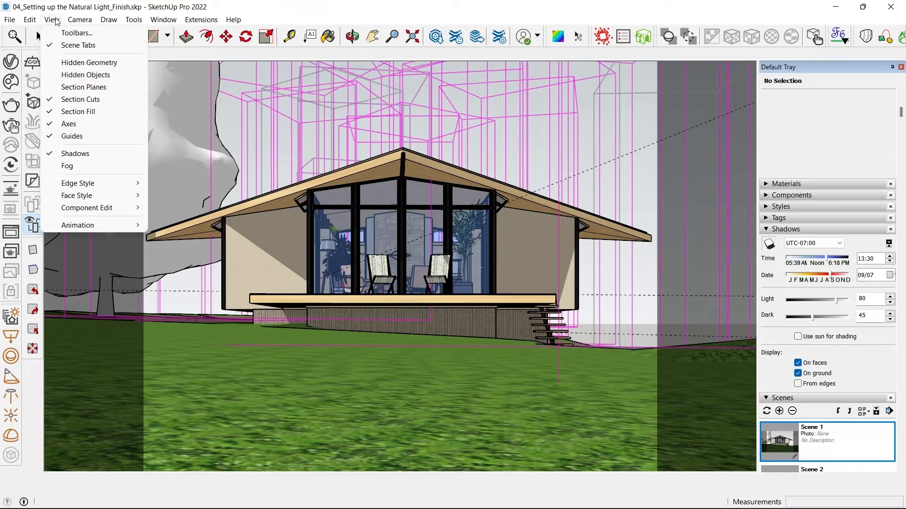
pyautogui.click(76, 154)
pyautogui.rightClick(79, 53)
pyautogui.click(101, 96)
# - Render Scene 1 interactively, inspect the cabin facade and fog up close, then stop the render and keep it in the history
pyautogui.click(11, 129)
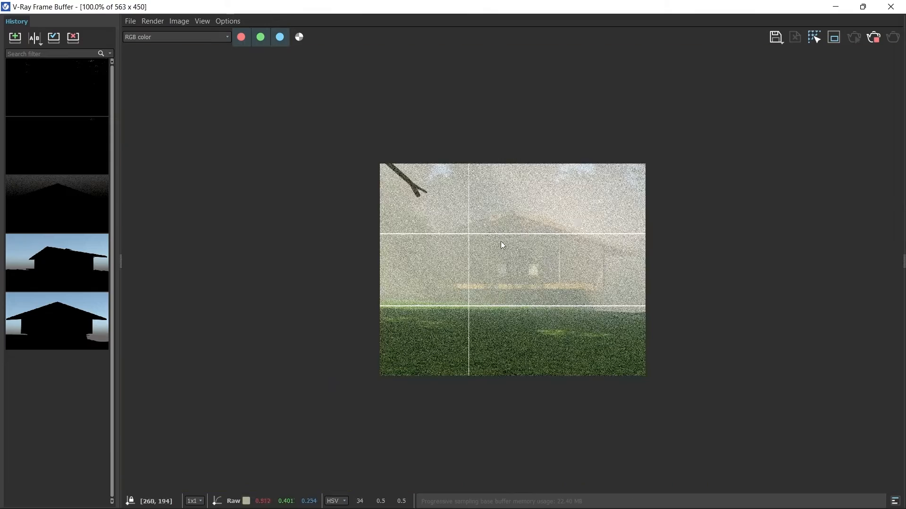
pyautogui.scroll(1, 604, 260)
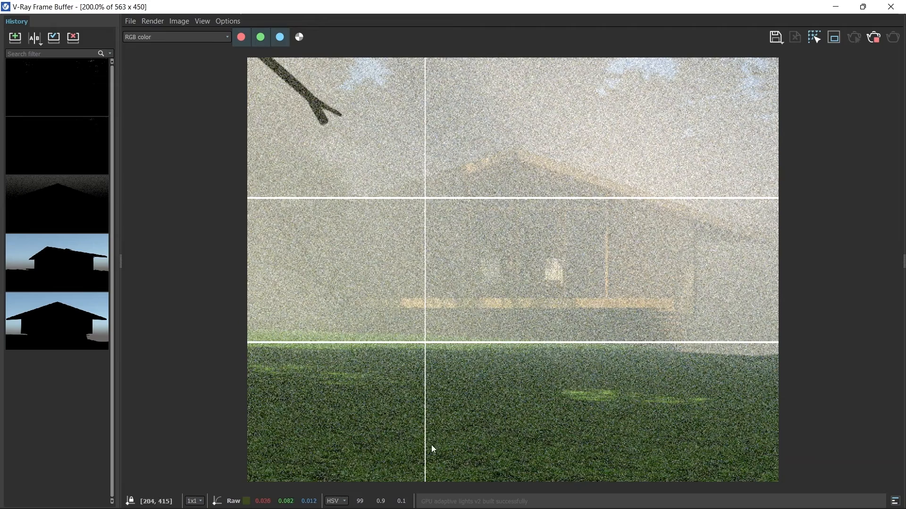
pyautogui.scroll(-1, 621, 335)
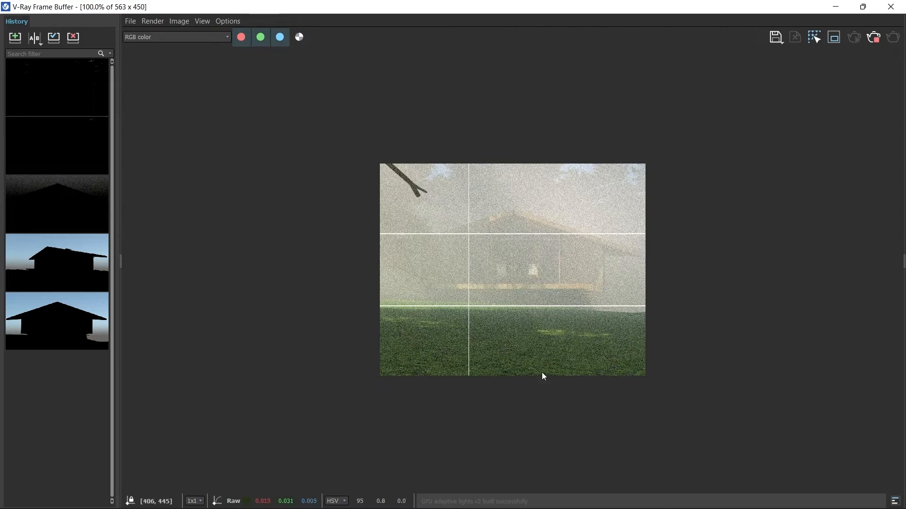
pyautogui.scroll(1, 644, 347)
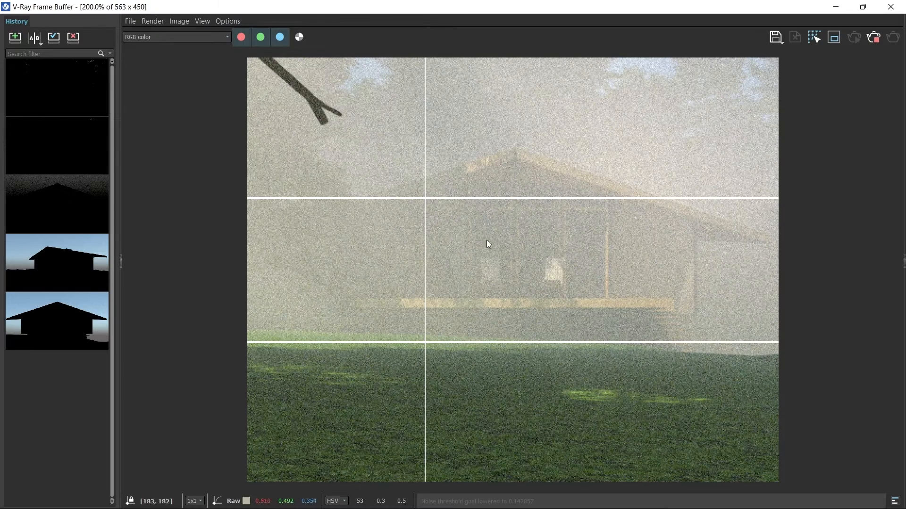
pyautogui.scroll(1, 443, 307)
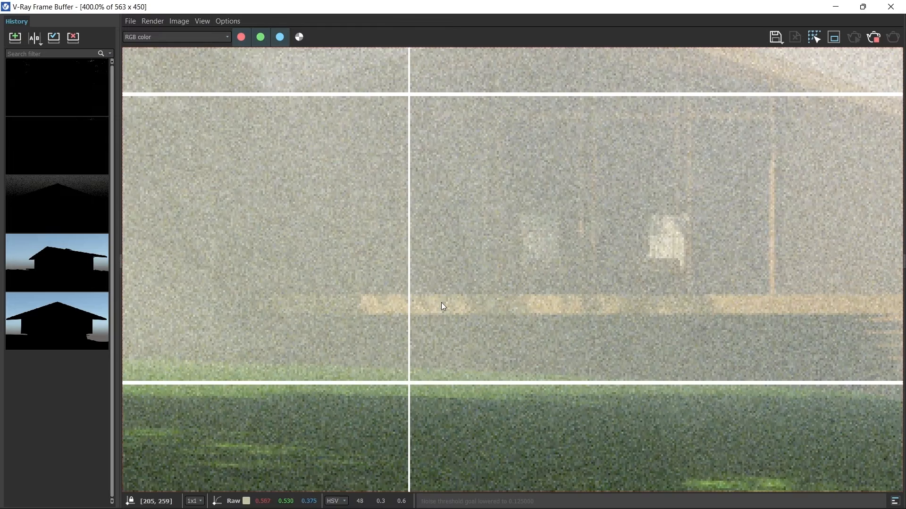
pyautogui.scroll(-1, 691, 283)
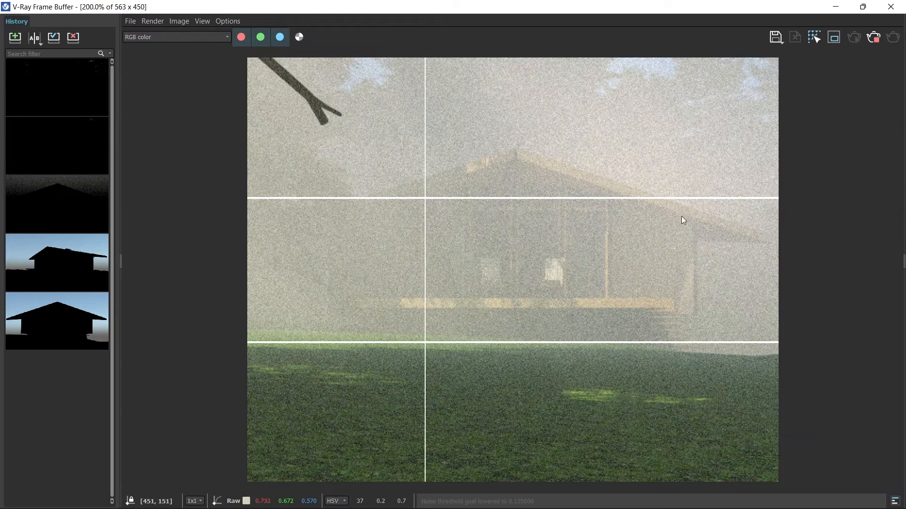
pyautogui.scroll(-1, 658, 286)
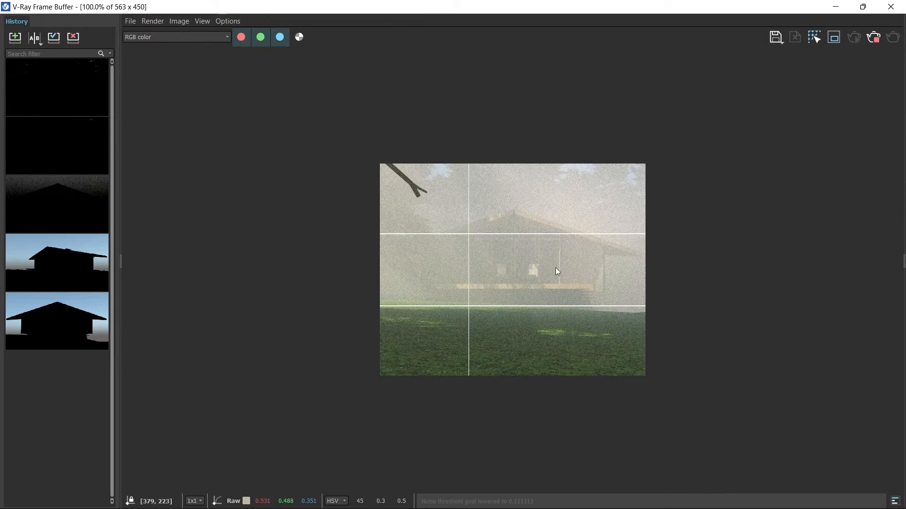
pyautogui.click(874, 39)
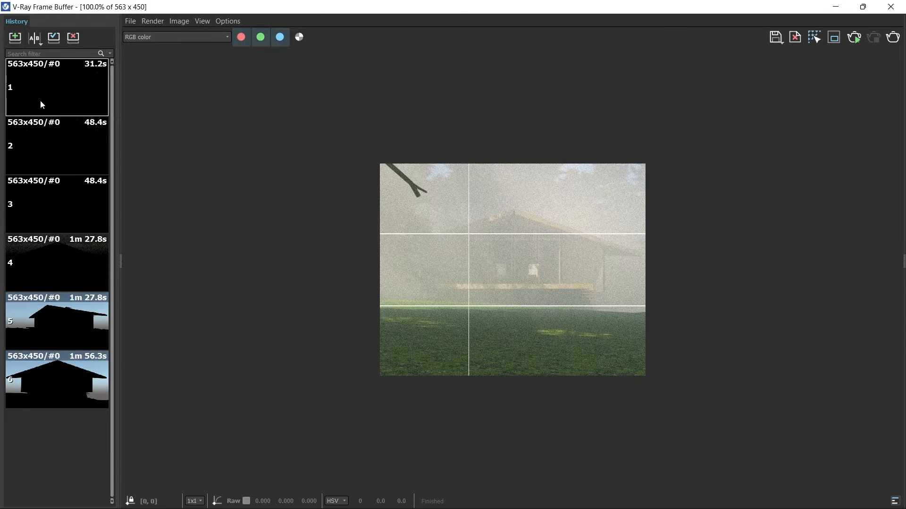
pyautogui.click(56, 94)
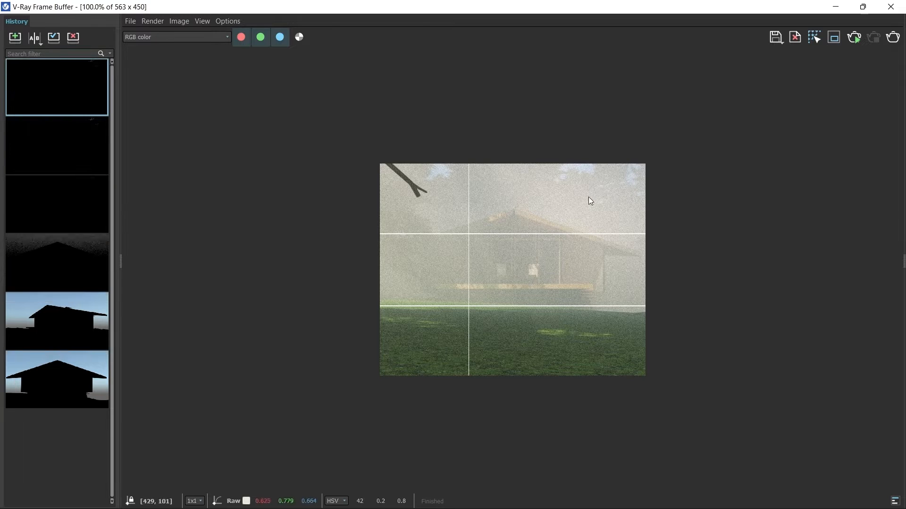
# - Compare the previous history render as A with the newest one as B, then close the frame buffer
pyautogui.click(29, 39)
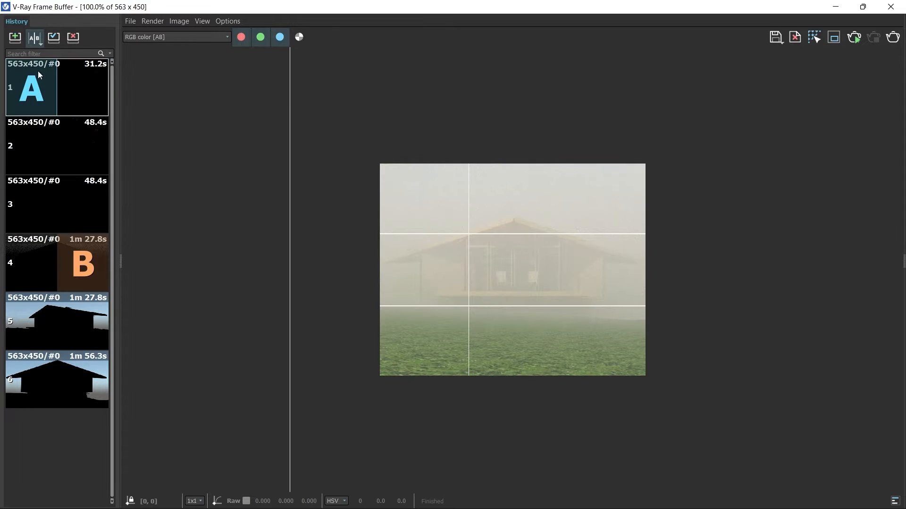
pyautogui.click(32, 125)
pyautogui.click(83, 87)
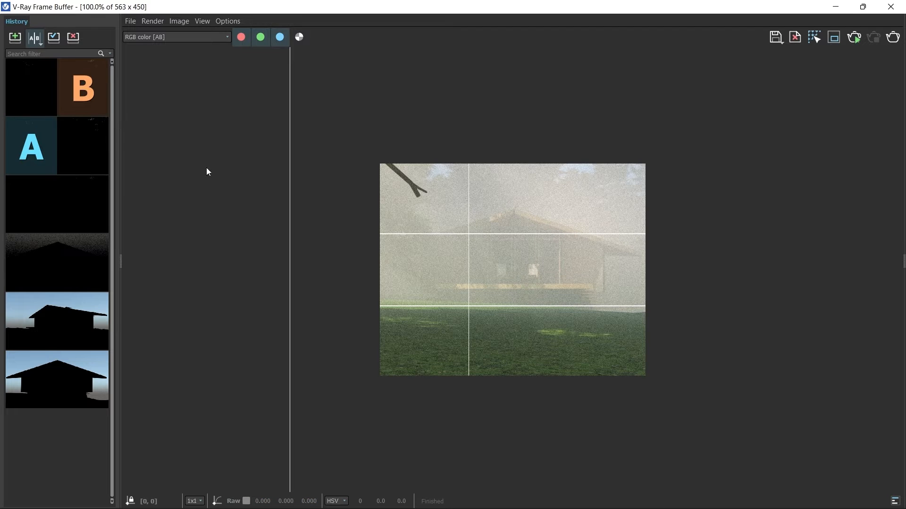
pyautogui.moveTo(296, 148); pyautogui.dragTo(322, 154)
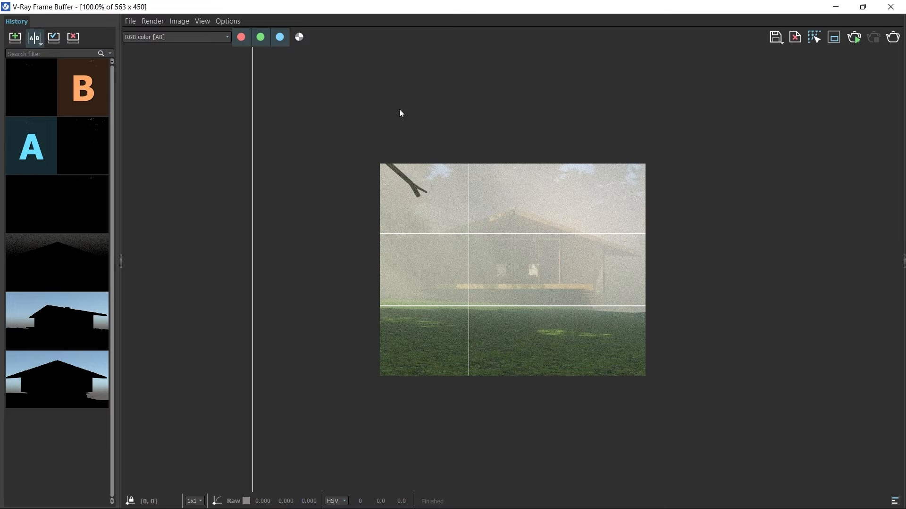
pyautogui.click(879, 7)
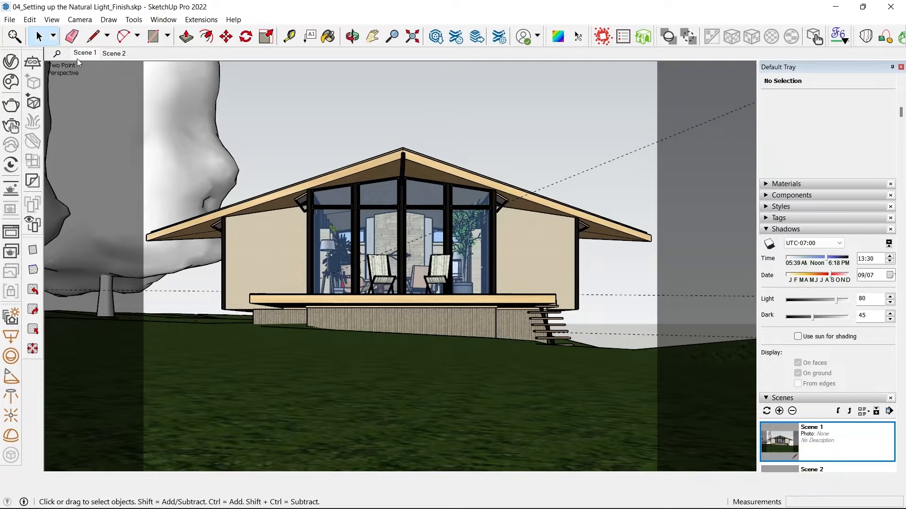
# - Update Scene 1 and move the three white spruce components from beside the cabin to outside the terrain on its opposite side
pyautogui.rightClick(79, 55)
pyautogui.click(107, 102)
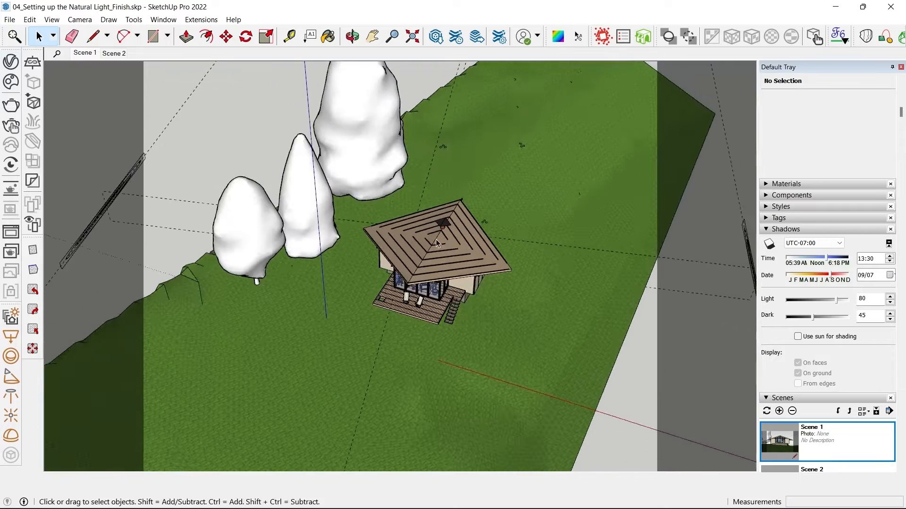
pyautogui.moveTo(213, 198); pyautogui.dragTo(229, 249, button='middle')
pyautogui.click(238, 236)
pyautogui.scroll(-2, 246, 224)
pyautogui.keyDown('shift'); pyautogui.click(293, 210); pyautogui.keyUp('shift')
pyautogui.keyDown('shift'); pyautogui.click(330, 151); pyautogui.keyUp('shift')
pyautogui.scroll(-3, 304, 179)
pyautogui.press('m')
pyautogui.click(341, 198)
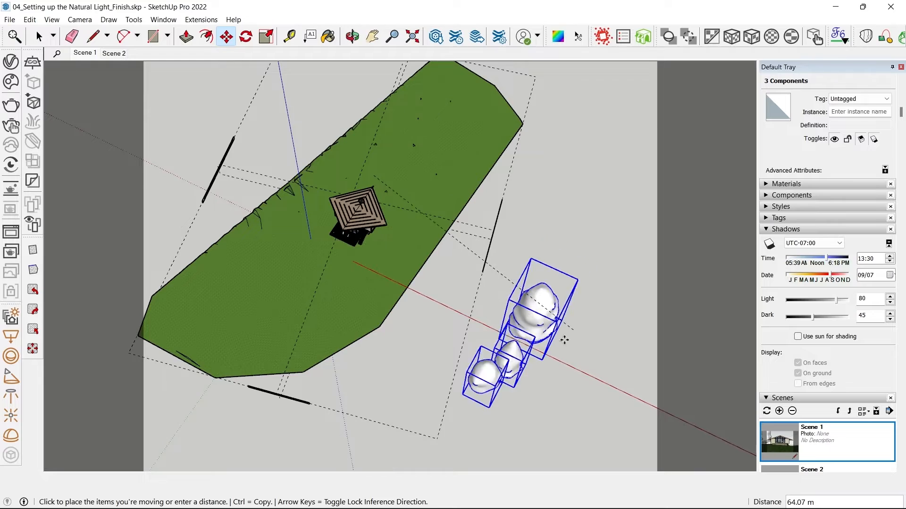
pyautogui.click(536, 413)
pyautogui.press('space')
# - Display the scatter preview over the terrain around the cabin
pyautogui.scroll(5, 292, 207)
pyautogui.scroll(2, 397, 223)
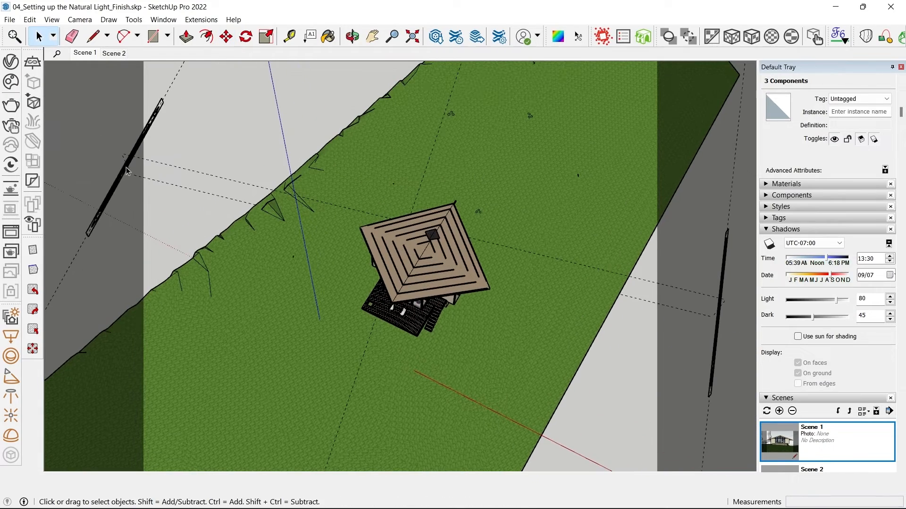
pyautogui.click(33, 224)
pyautogui.moveTo(310, 228); pyautogui.dragTo(401, 312, button='middle')
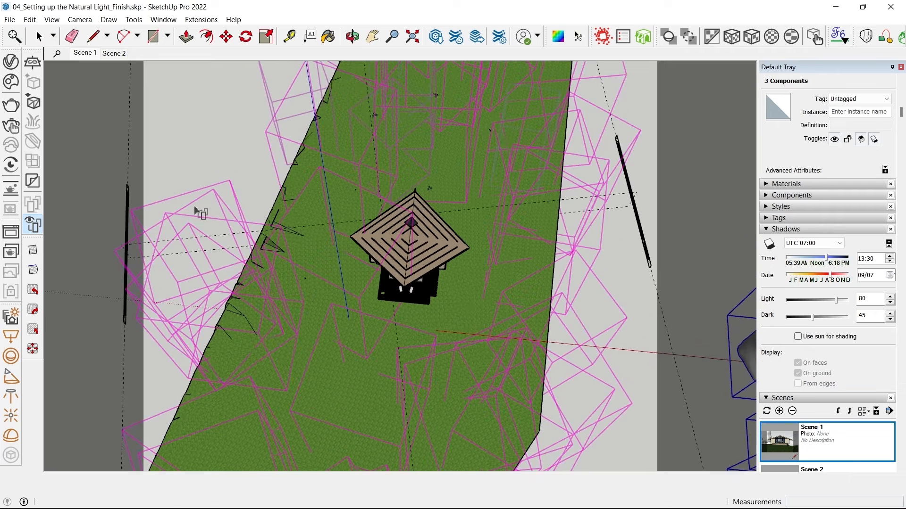
# - Set the Scatter geometry's seed to 15 while checking the tree distribution from above
pyautogui.click(11, 62)
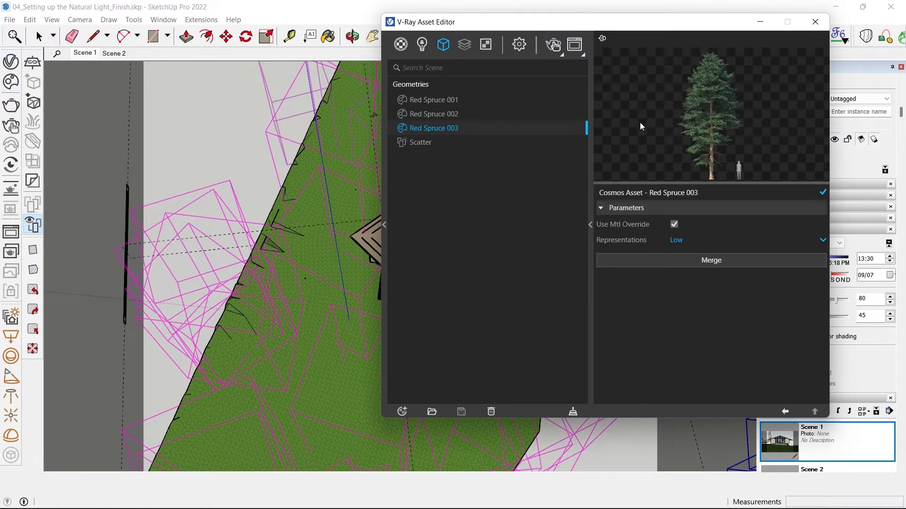
pyautogui.click(422, 142)
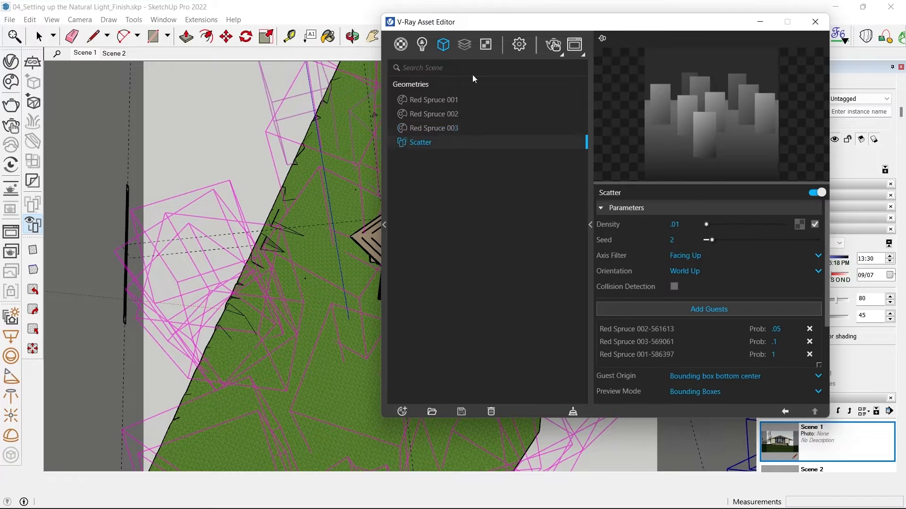
pyautogui.moveTo(507, 26); pyautogui.dragTo(579, 22)
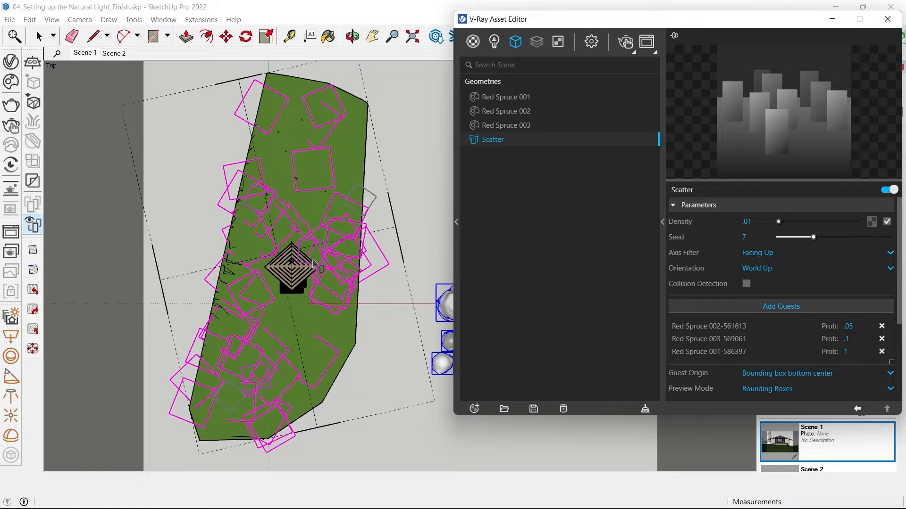
pyautogui.moveTo(823, 240); pyautogui.dragTo(862, 245)
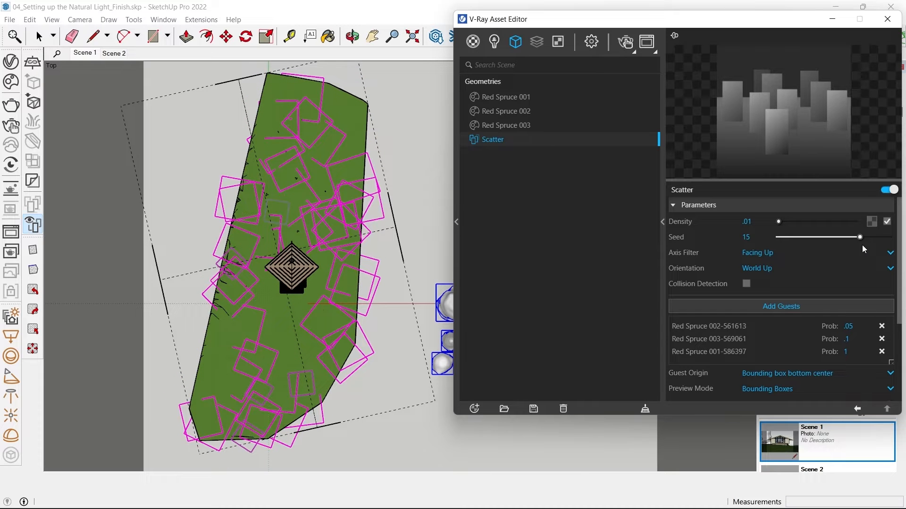
pyautogui.moveTo(874, 249); pyautogui.dragTo(860, 250)
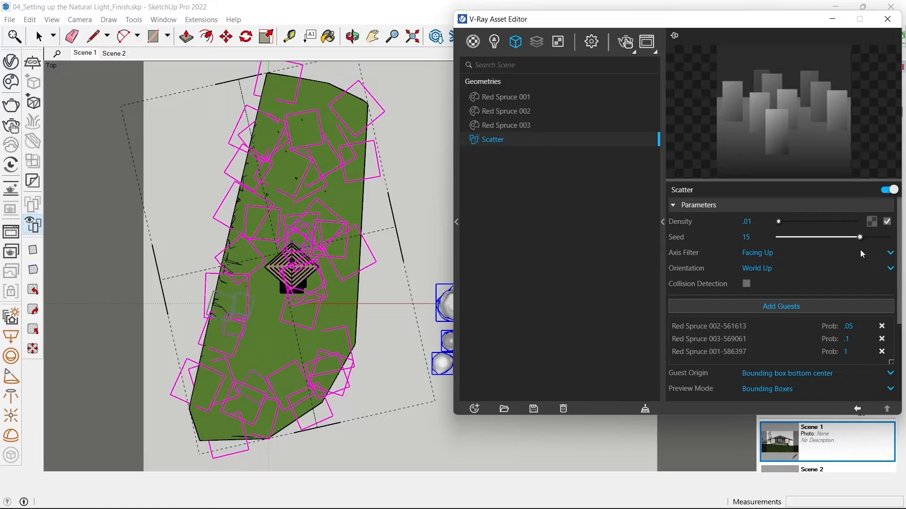
# - Return to Scene 1 and start an interactive render of the new tree distribution
pyautogui.click(80, 54)
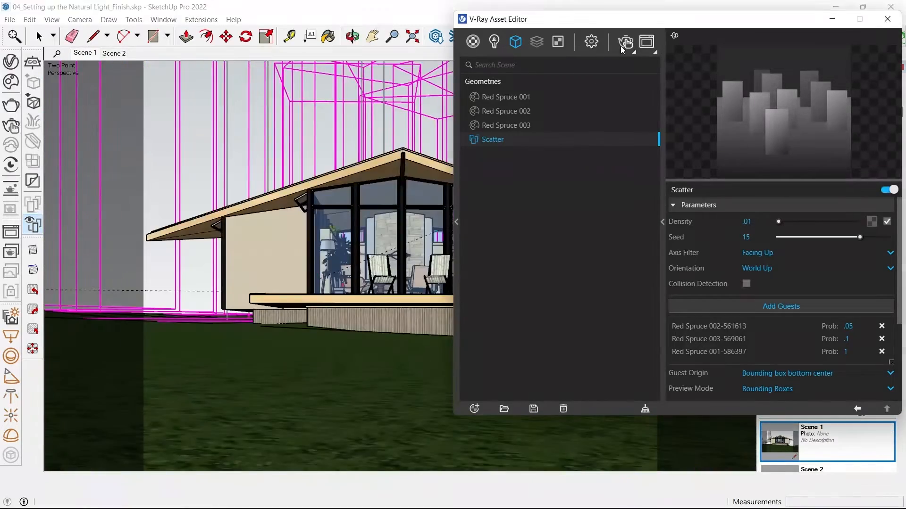
pyautogui.click(622, 45)
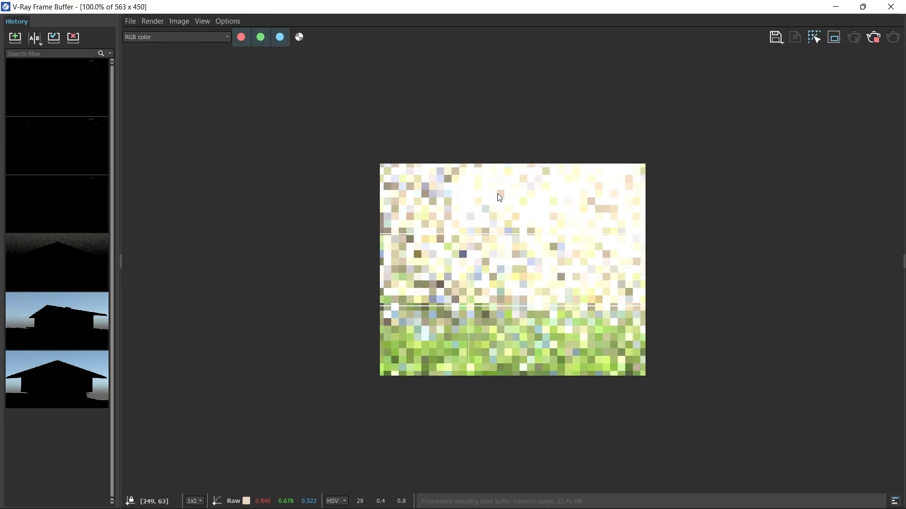
# - Check the overexposed house render, stop the interactive rendering and minimize the frame buffer
pyautogui.scroll(1, 506, 253)
pyautogui.scroll(-1, 447, 276)
pyautogui.scroll(1, 376, 263)
pyautogui.scroll(-1, 497, 309)
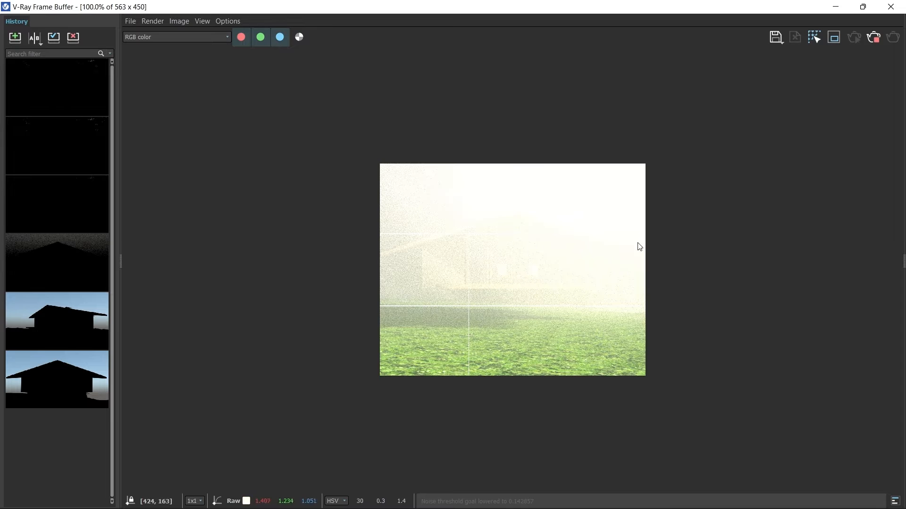
pyautogui.click(873, 40)
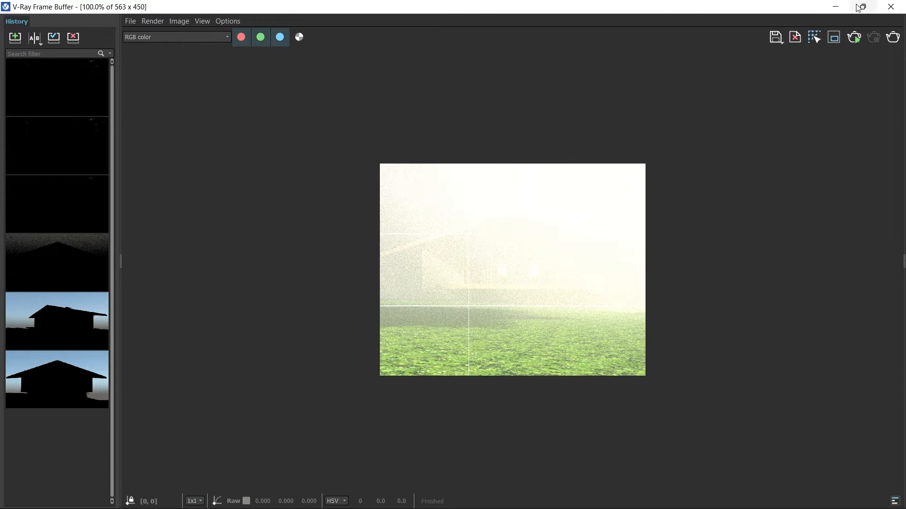
pyautogui.click(835, 7)
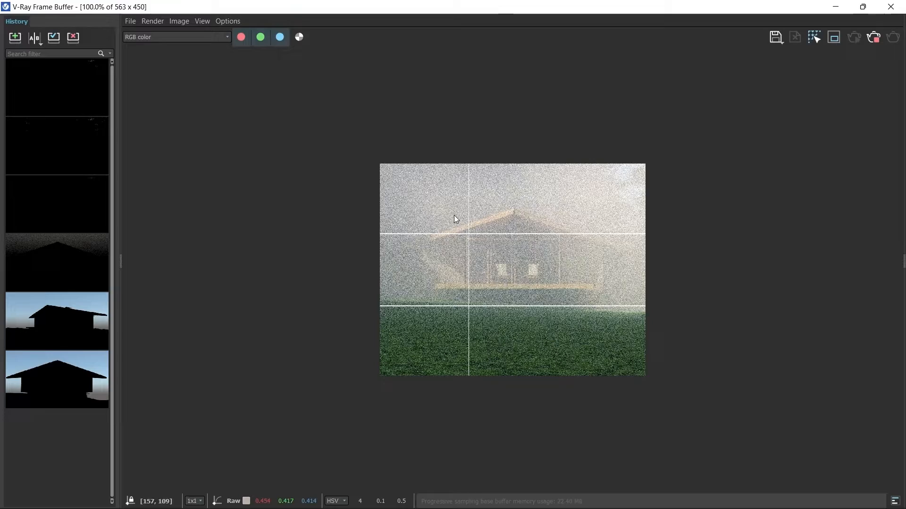
# - Save the foggy house render to the render history and stop the interactive rendering
pyautogui.scroll(2, 472, 236)
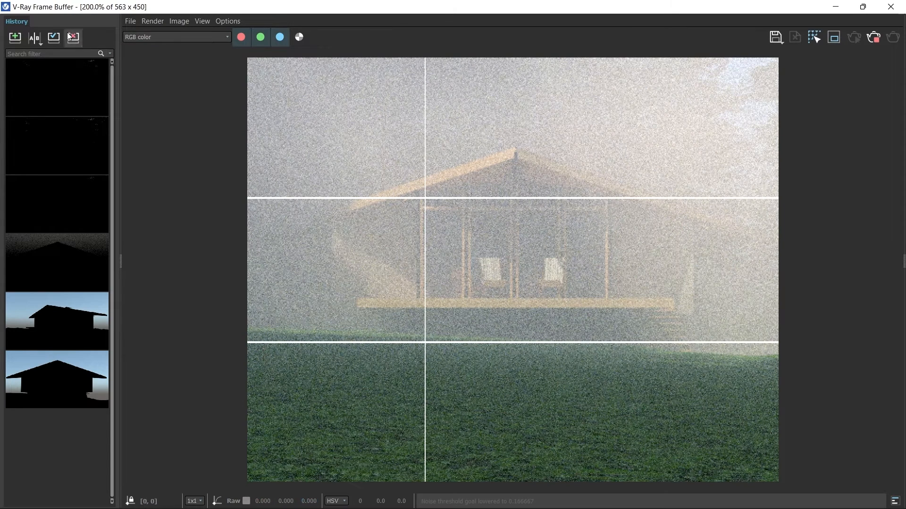
pyautogui.click(21, 36)
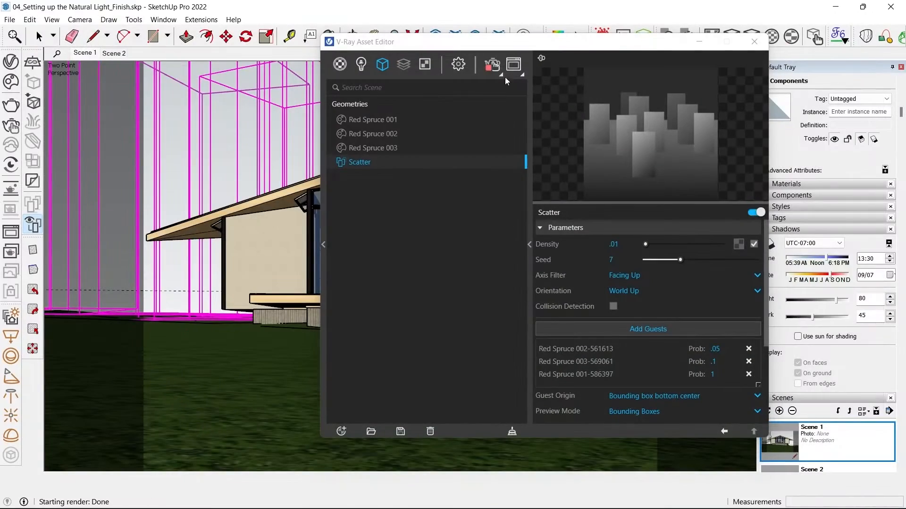
pyautogui.click(492, 65)
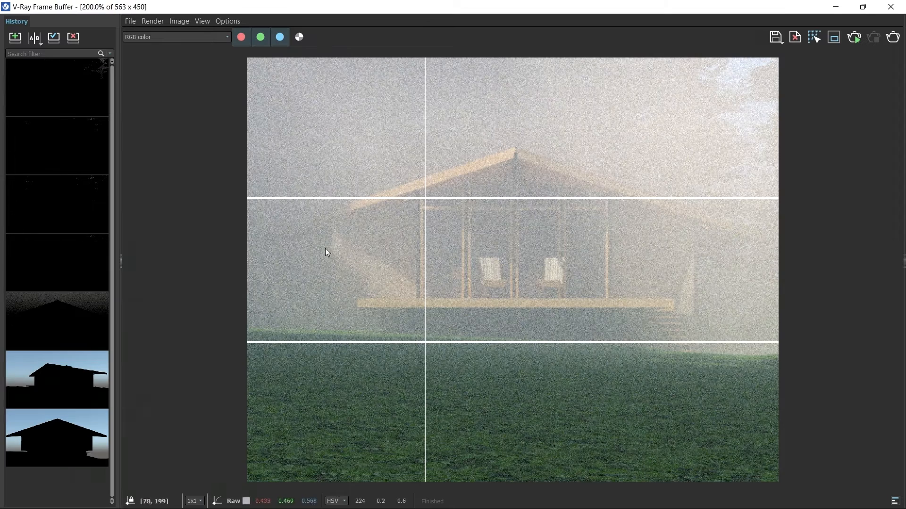
pyautogui.scroll(-1, 350, 246)
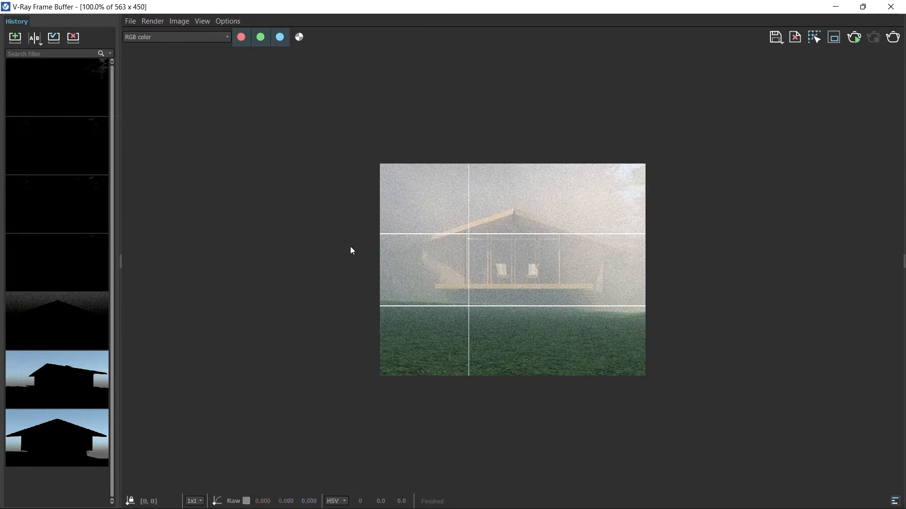
pyautogui.scroll(1, 528, 211)
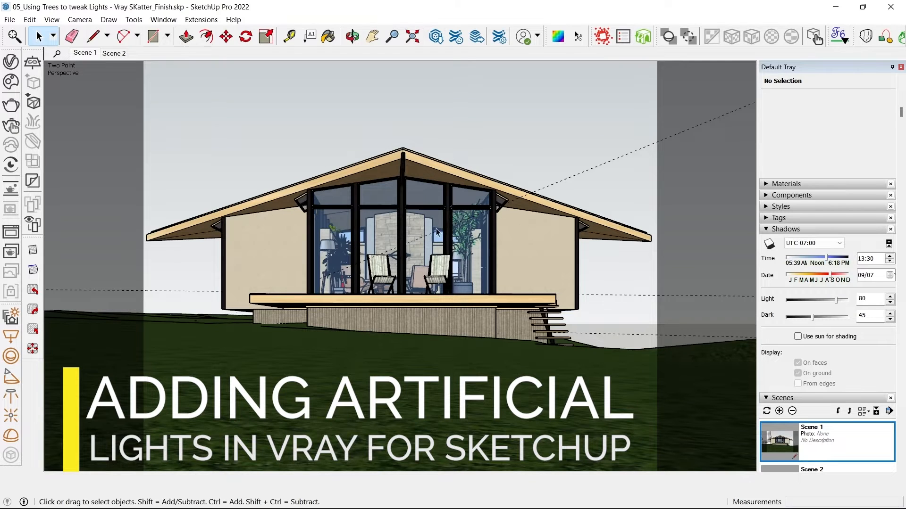
# - Reopen the frame buffer and examine the fog and lighting in the last house render
pyautogui.click(10, 232)
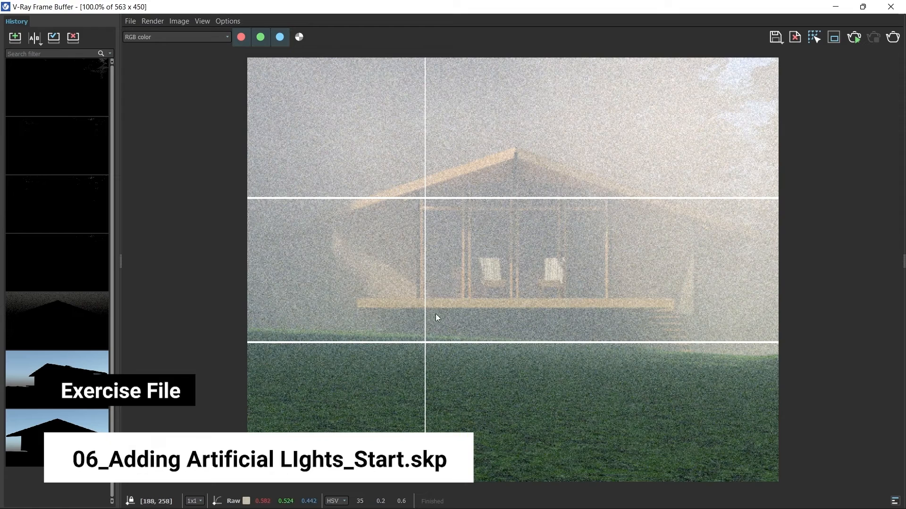
pyautogui.scroll(1, 514, 256)
pyautogui.scroll(1, 549, 172)
pyautogui.scroll(-2, 474, 270)
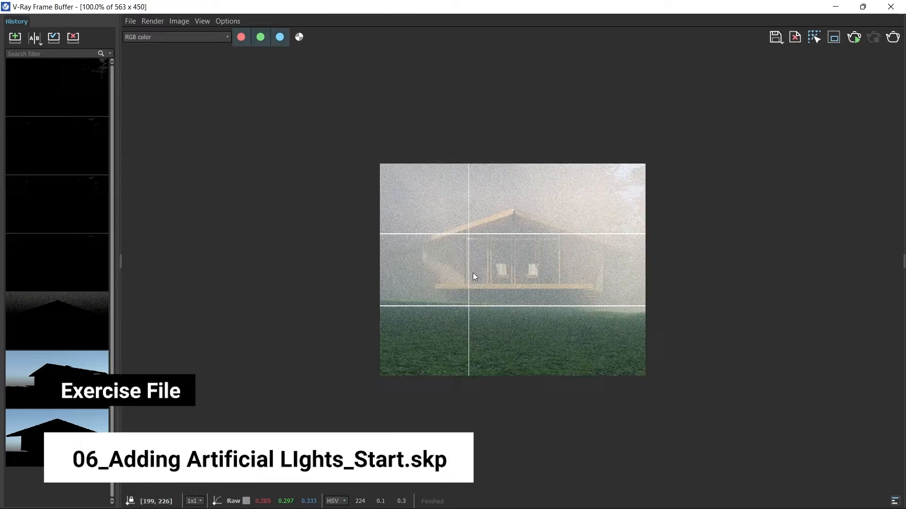
pyautogui.scroll(1, 397, 346)
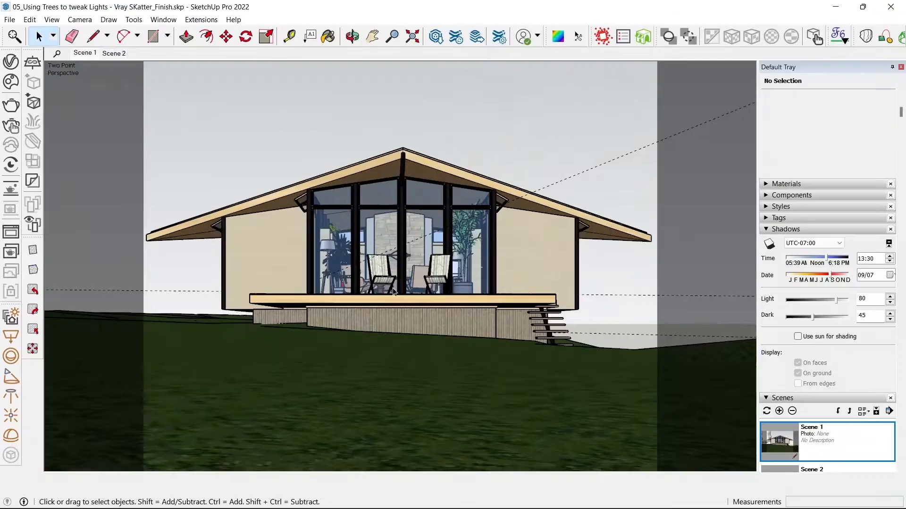
# - Sample the blue material of the house's front windows and rename it Glass Material
pyautogui.scroll(4, 394, 291)
pyautogui.moveTo(394, 291)
pyautogui.mouseDown(button='middle')
pyautogui.moveTo(322, 288)
pyautogui.moveTo(429, 247)
pyautogui.mouseUp(button='middle')
pyautogui.press('b')
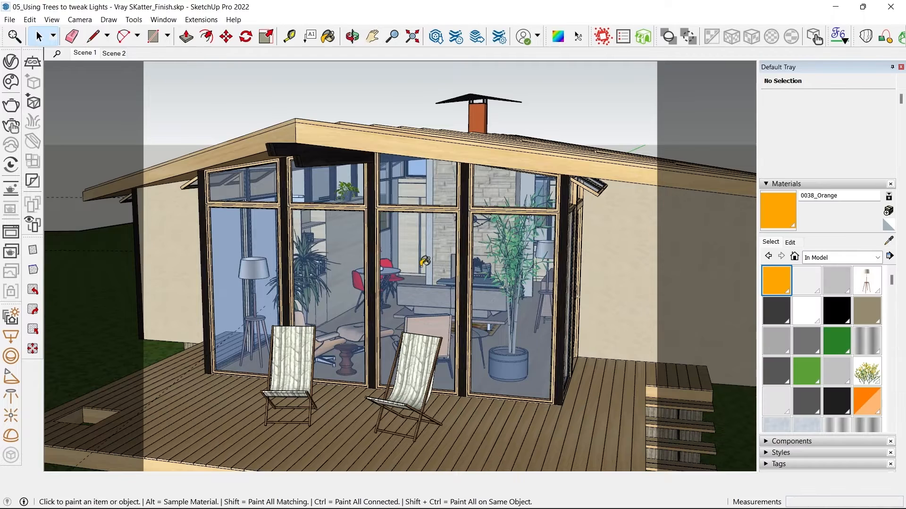
pyautogui.press('alt')
pyautogui.keyDown('alt'); pyautogui.click(429, 245); pyautogui.keyUp('alt')
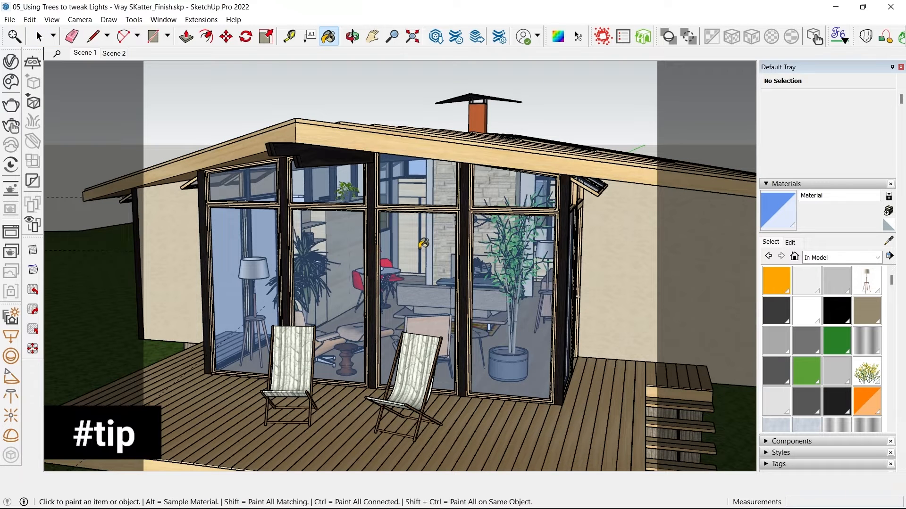
pyautogui.press('alt')
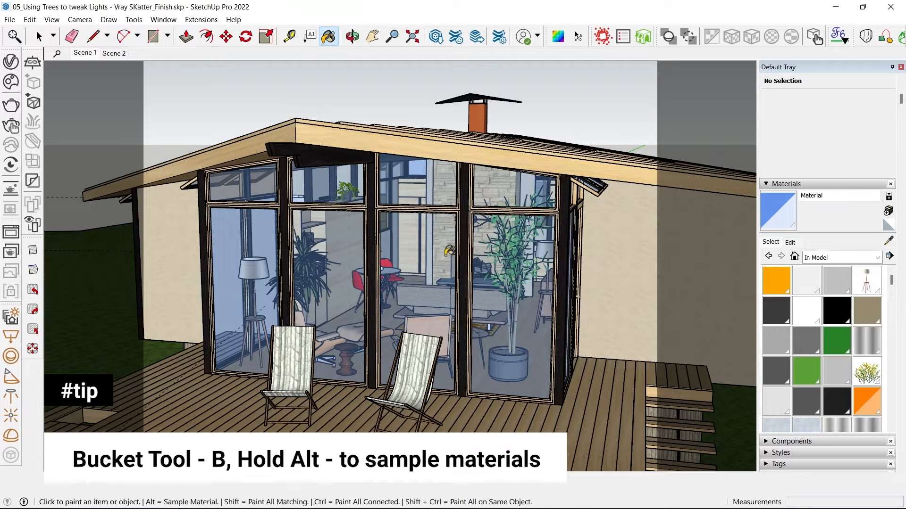
pyautogui.click(826, 197)
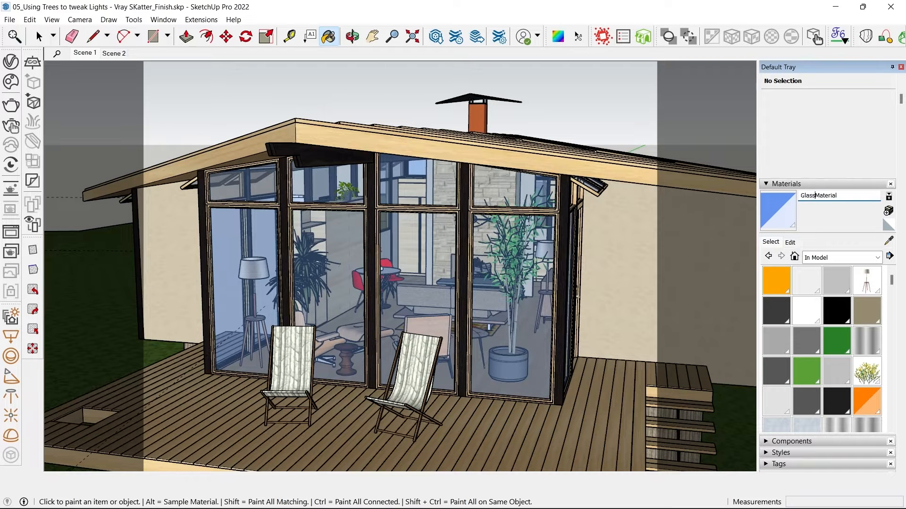
# - Open the V-Ray Asset Editor's materials beside the model and select Glass Material by sampling the window pane again
pyautogui.click(11, 61)
pyautogui.click(341, 75)
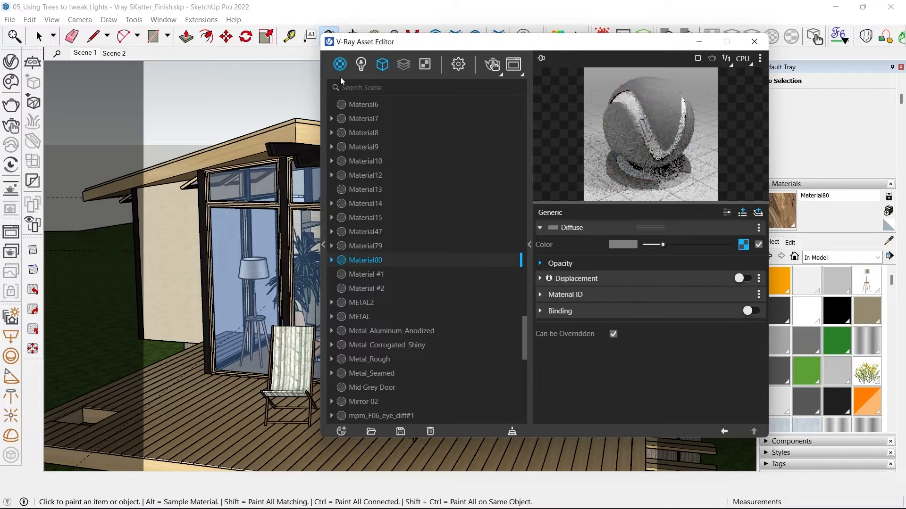
pyautogui.moveTo(559, 46); pyautogui.dragTo(308, 56)
pyautogui.click(888, 241)
pyautogui.click(523, 226)
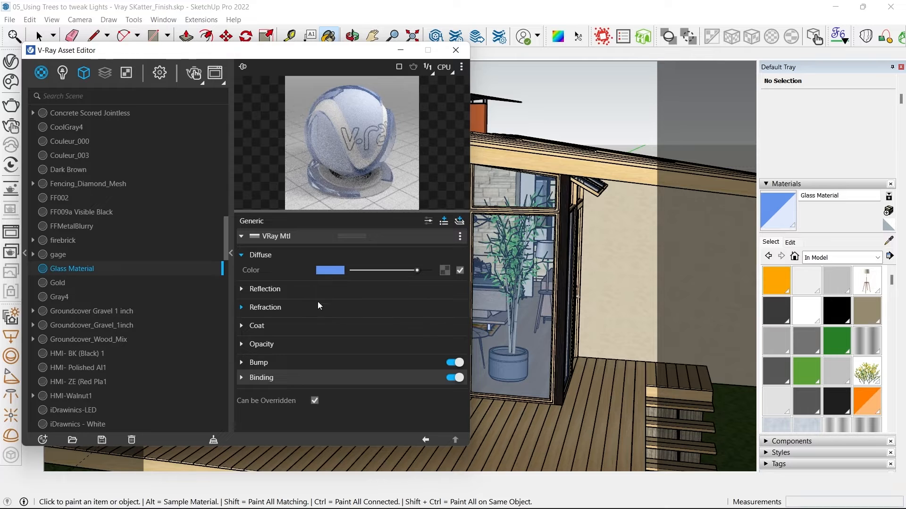
# - Set both the reflection color and the refraction color of Glass Material to full white
pyautogui.click(254, 292)
pyautogui.moveTo(365, 304); pyautogui.dragTo(424, 305)
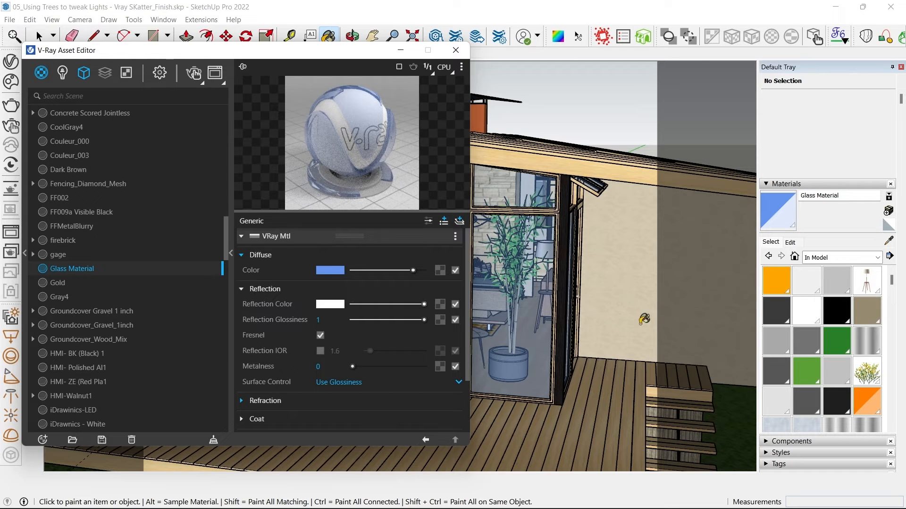
pyautogui.scroll(-1, 312, 354)
pyautogui.scroll(-2, 312, 355)
pyautogui.click(265, 341)
pyautogui.moveTo(424, 357); pyautogui.dragTo(440, 357)
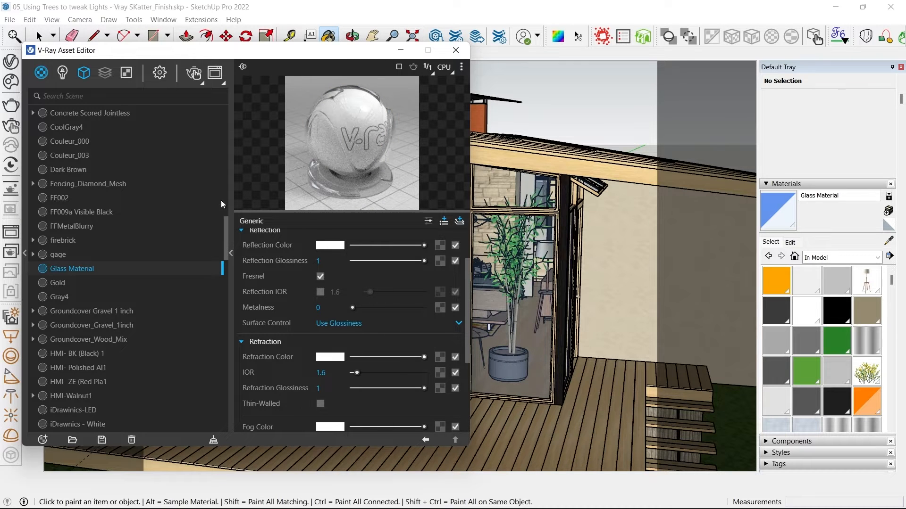
# - Tint the fog color of Glass Material pale blue with a color temperature of about 6800 K
pyautogui.scroll(-2, 325, 378)
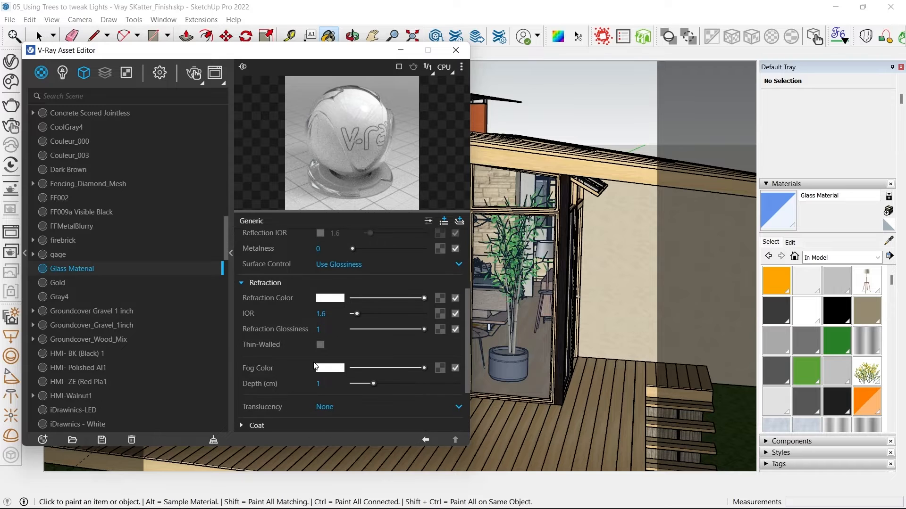
pyautogui.click(339, 370)
pyautogui.moveTo(566, 314); pyautogui.dragTo(553, 318)
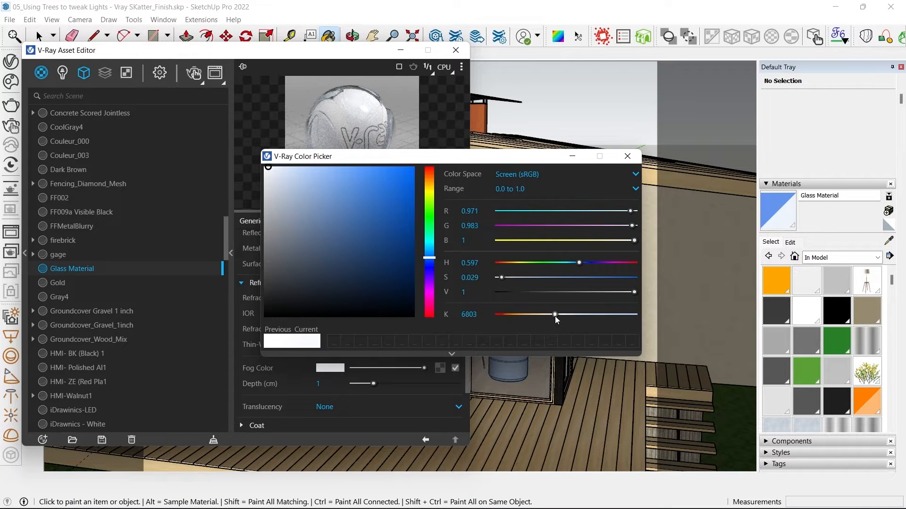
pyautogui.click(627, 157)
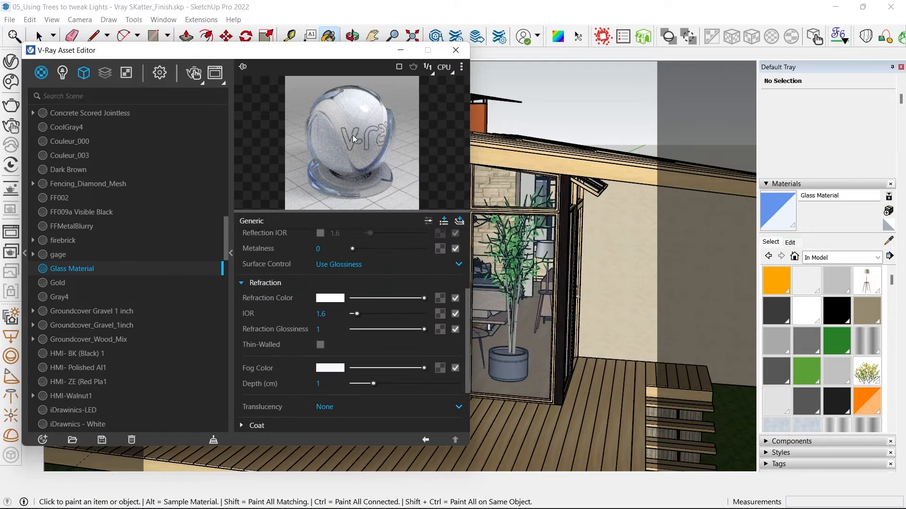
# - Exclude Glass Material from being overridden and enable Material Override in the render settings
pyautogui.scroll(3, 293, 293)
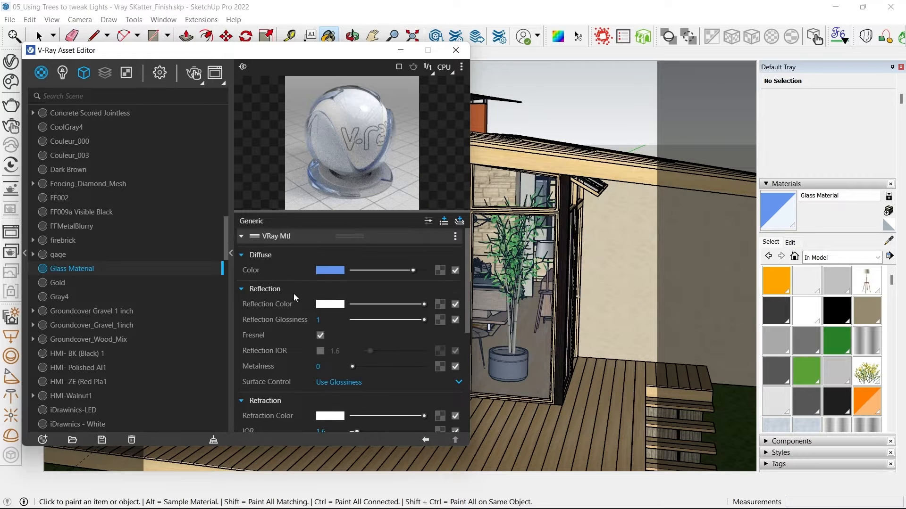
pyautogui.scroll(-5, 317, 324)
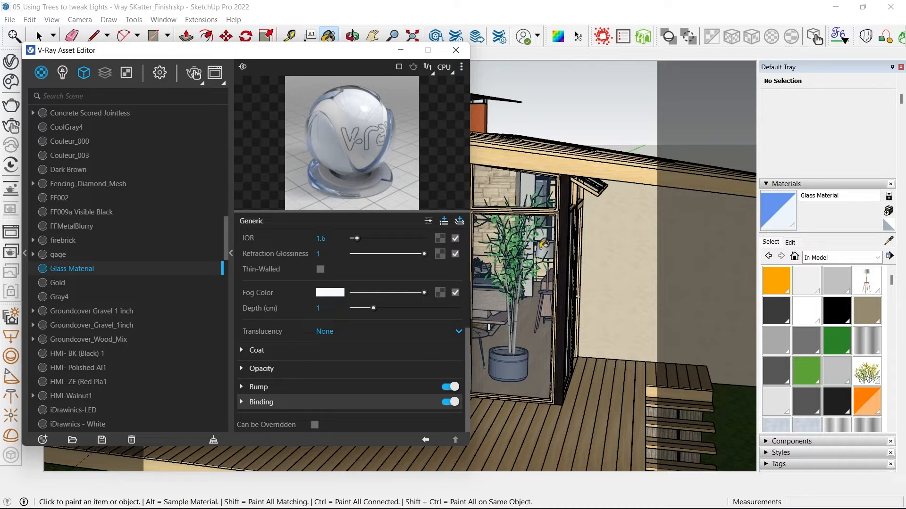
pyautogui.click(159, 73)
pyautogui.scroll(-5, 109, 356)
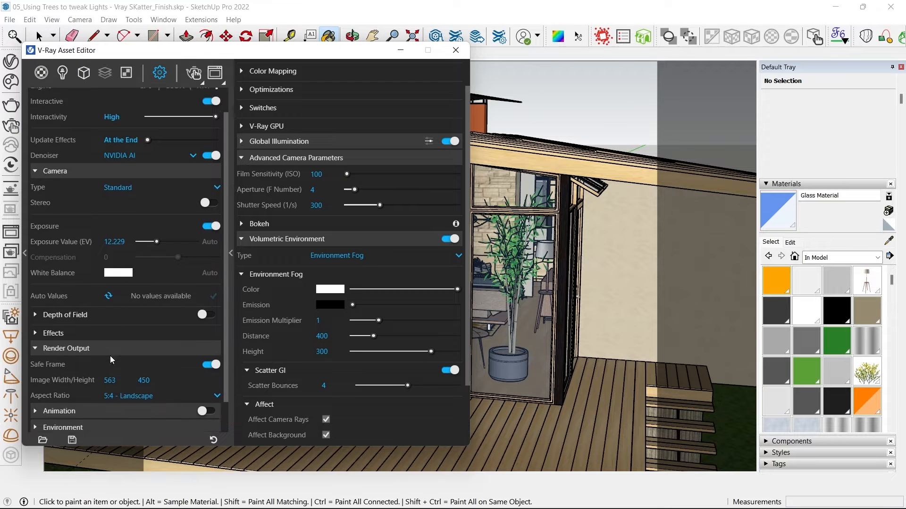
pyautogui.click(67, 408)
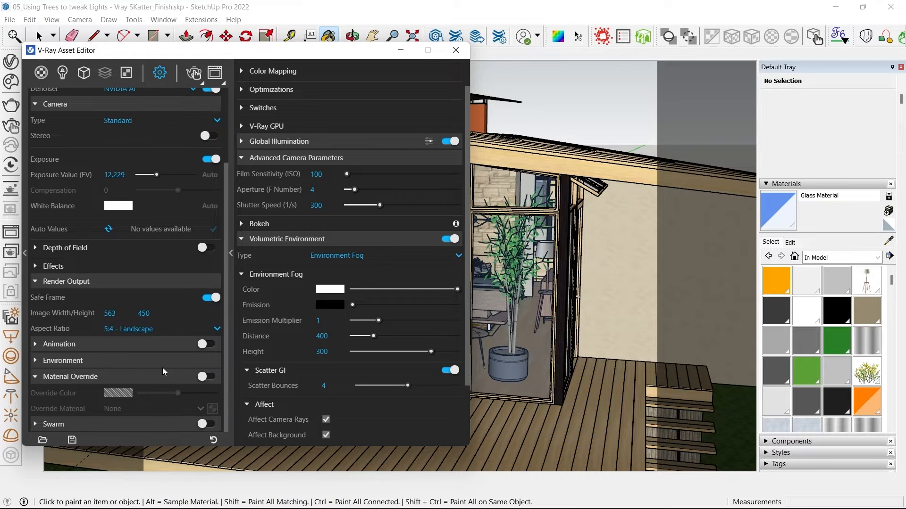
pyautogui.click(207, 376)
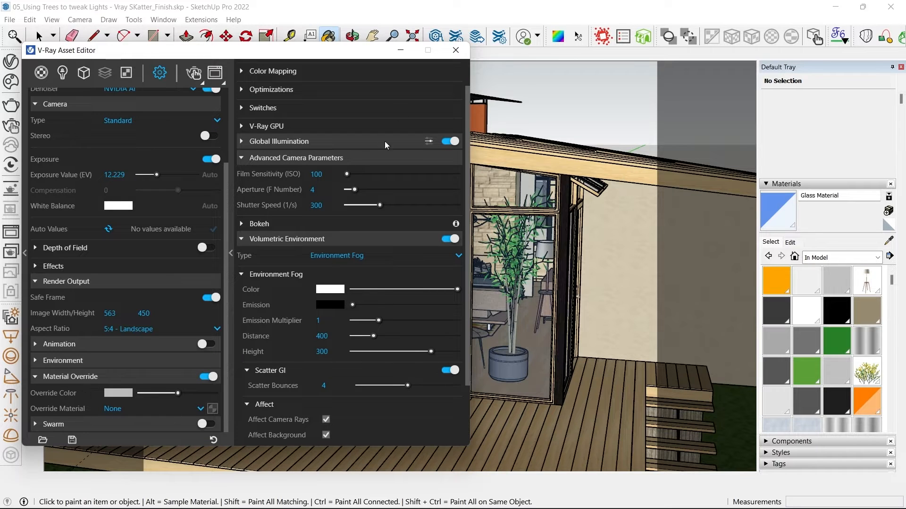
# - Close the Asset Editor, return to Scene 1 and run an interactive render to inspect the house with overridden materials
pyautogui.click(456, 50)
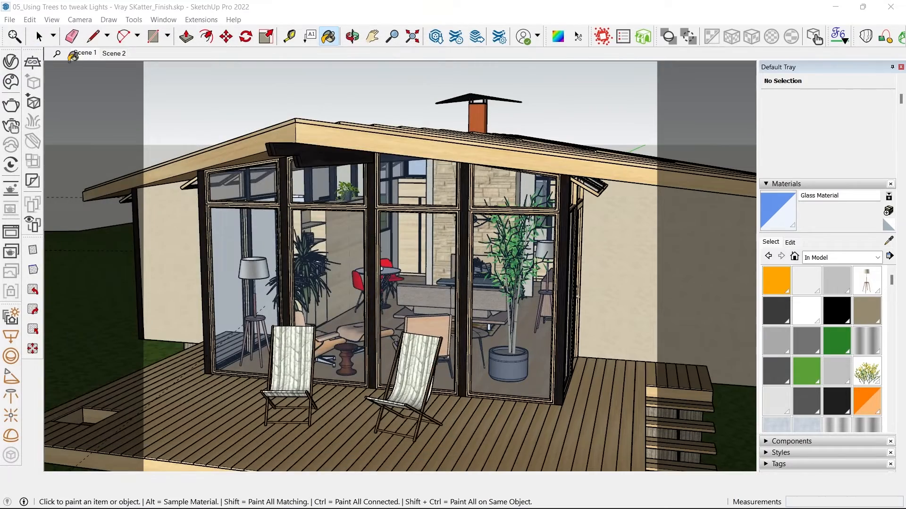
pyautogui.click(84, 55)
pyautogui.click(39, 37)
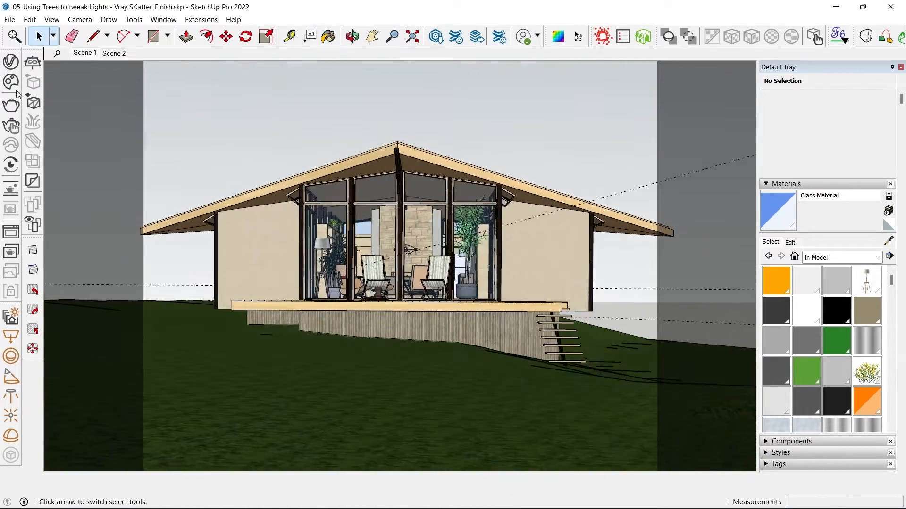
pyautogui.click(3, 127)
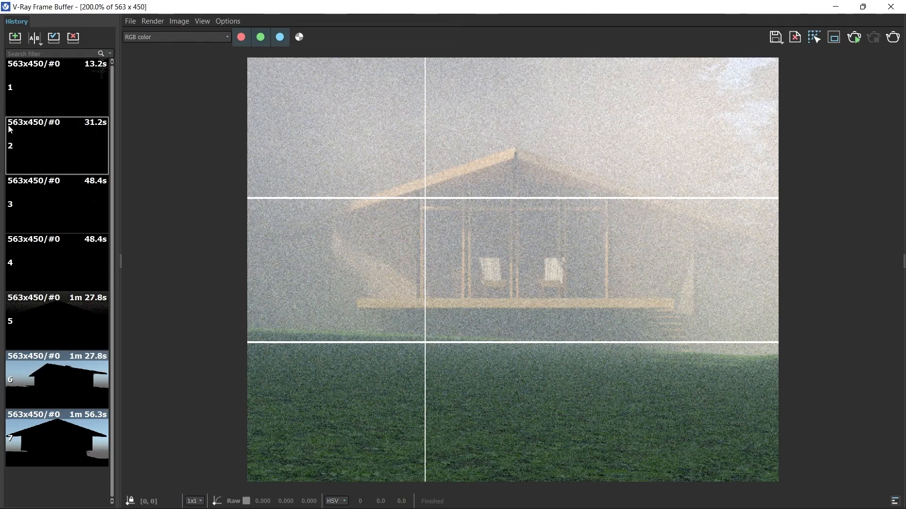
pyautogui.scroll(-1, 485, 236)
pyautogui.scroll(2, 496, 250)
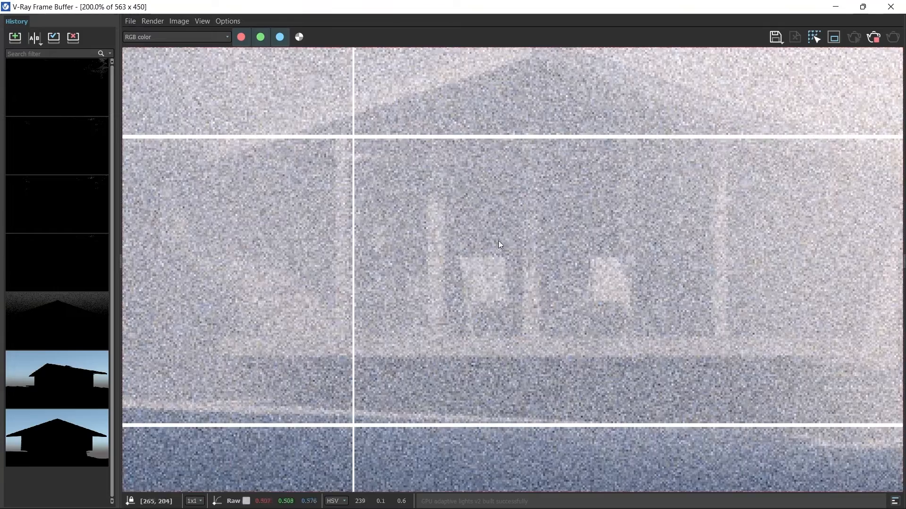
pyautogui.scroll(-2, 499, 242)
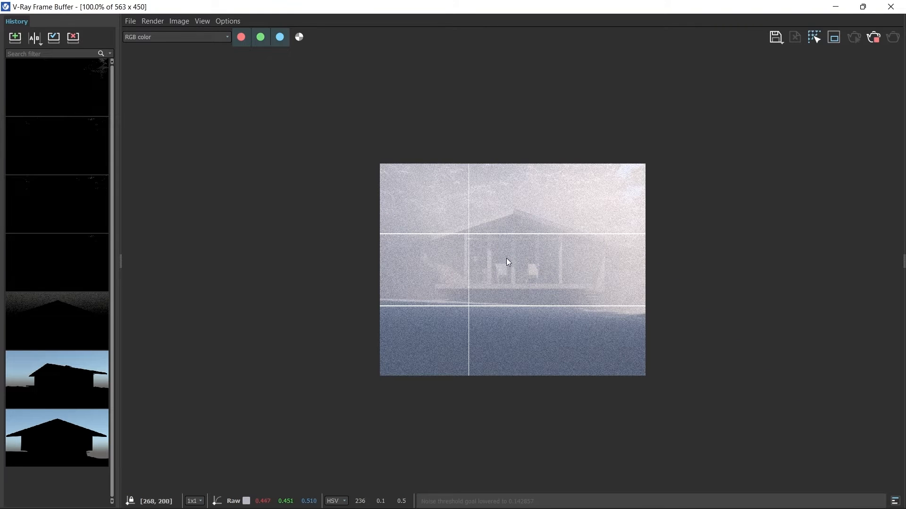
pyautogui.scroll(1, 534, 274)
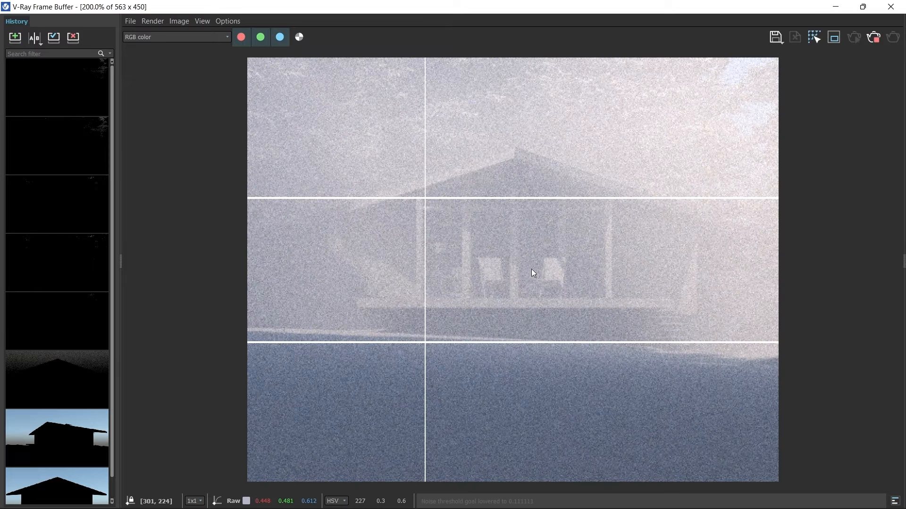
# - Close the render window and hide the Walls and Roof tags
pyautogui.click(891, 7)
pyautogui.scroll(8, 357, 319)
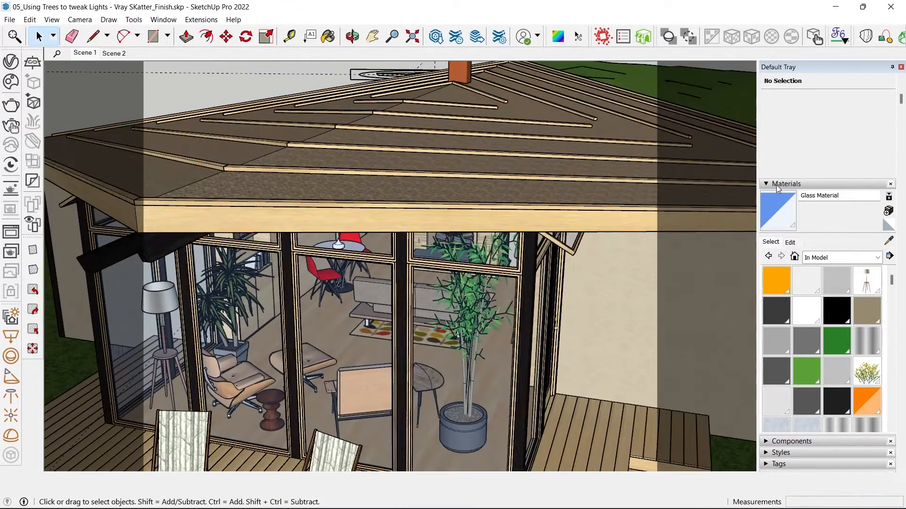
pyautogui.click(777, 184)
pyautogui.click(780, 218)
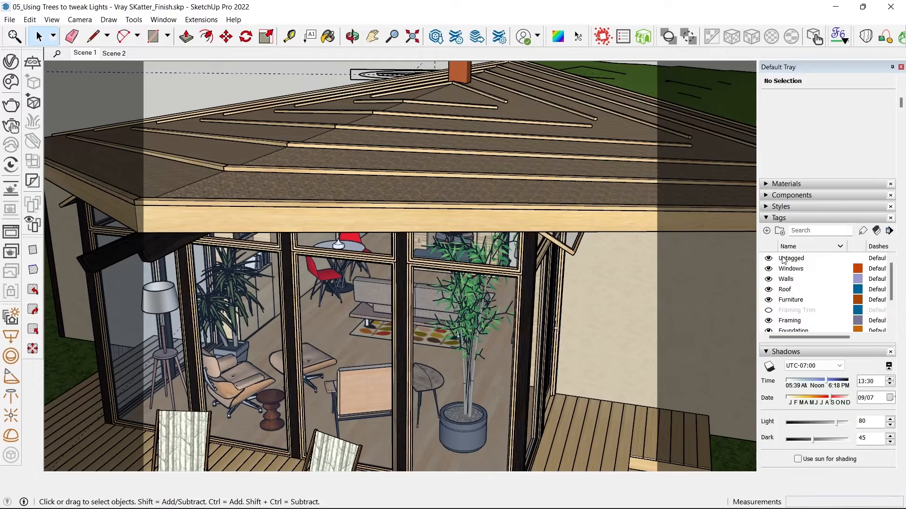
pyautogui.click(768, 279)
pyautogui.moveTo(438, 352)
pyautogui.mouseDown(button='middle')
pyautogui.moveTo(608, 309)
pyautogui.moveTo(484, 316)
pyautogui.mouseUp(button='middle')
pyautogui.click(768, 289)
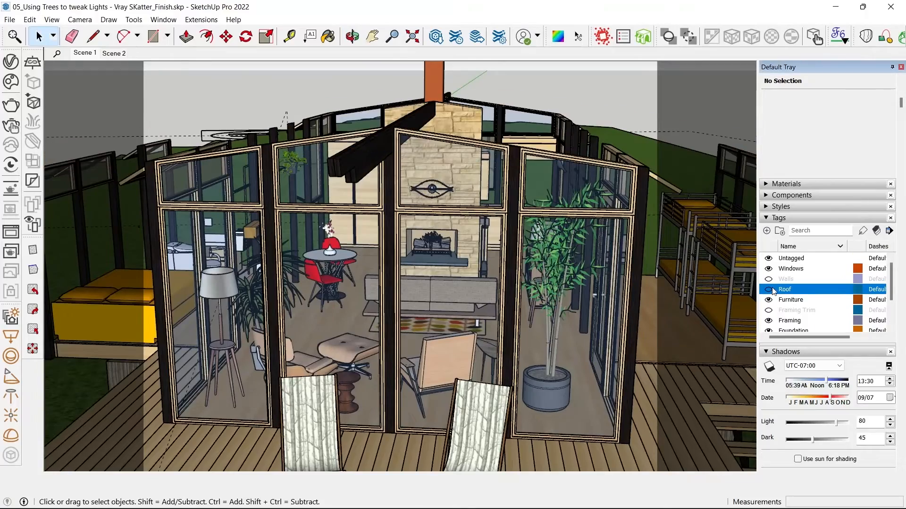
# - Hide the Windows tag to open up the view into the house interior
pyautogui.moveTo(573, 331); pyautogui.dragTo(443, 330, button='middle')
pyautogui.moveTo(235, 215); pyautogui.dragTo(487, 404, button='middle')
pyautogui.scroll(-4, 803, 208)
pyautogui.click(767, 166)
pyautogui.click(768, 168)
pyautogui.scroll(4, 778, 198)
pyautogui.click(768, 211)
pyautogui.moveTo(414, 271); pyautogui.dragTo(342, 248, button='middle')
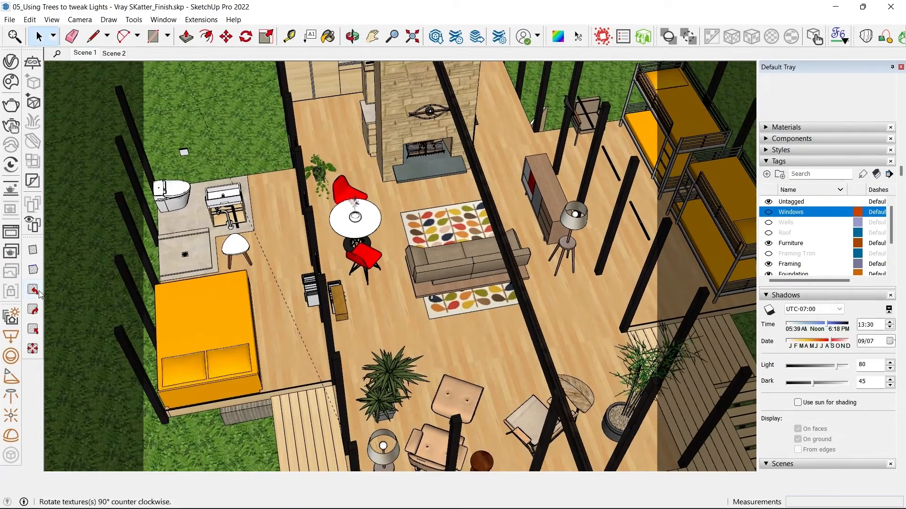
# - Place a V-Ray sphere light on the rug between the fireplace and the sofa
pyautogui.click(10, 357)
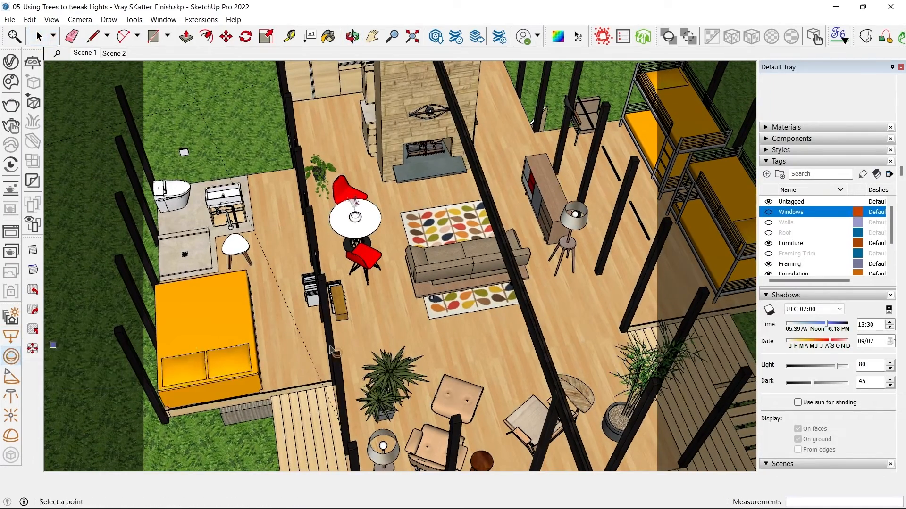
pyautogui.scroll(5, 413, 231)
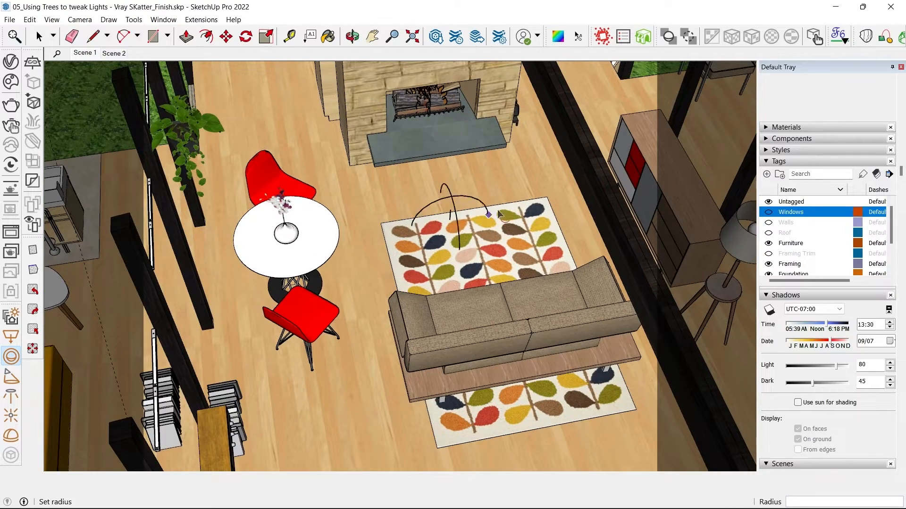
pyautogui.click(511, 204)
pyautogui.press('space')
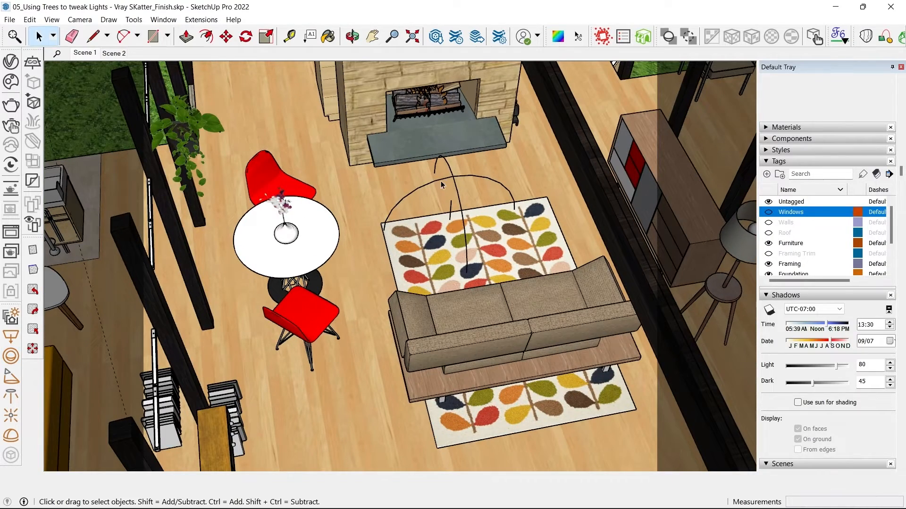
# - Move the sphere light up off the floor, in front of the fireplace
pyautogui.click(448, 189)
pyautogui.moveTo(448, 189); pyautogui.dragTo(427, 222, button='middle')
pyautogui.press('m')
pyautogui.click(434, 241)
pyautogui.moveTo(438, 115); pyautogui.dragTo(276, 211, button='middle')
pyautogui.click(376, 211)
pyautogui.press('space')
pyautogui.scroll(-2, 392, 306)
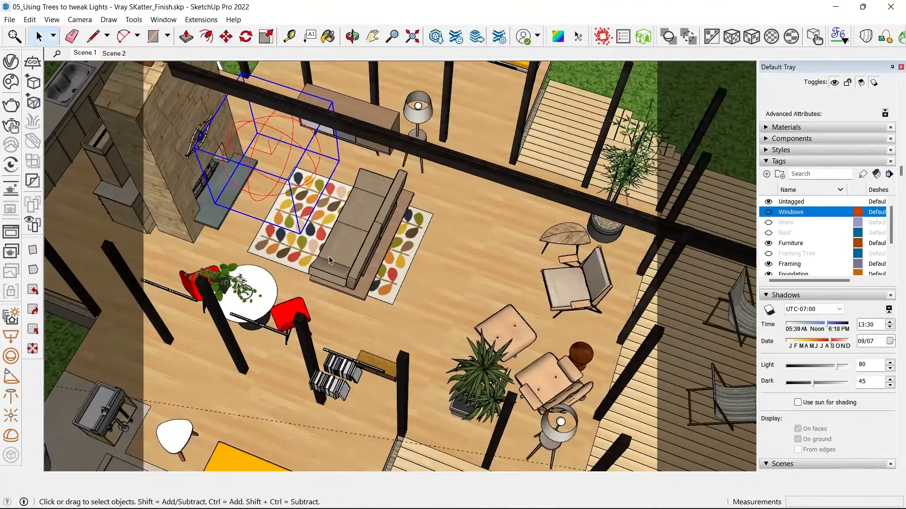
# - Copy the sphere light to a second position behind the sofa, toward the lounge chairs
pyautogui.press('m')
pyautogui.press('ctrl')
pyautogui.click(244, 238)
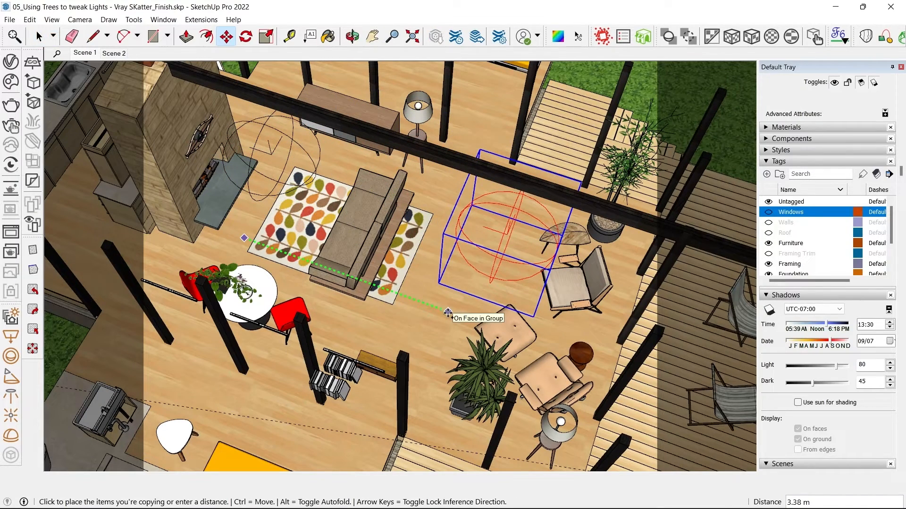
pyautogui.moveTo(441, 313); pyautogui.dragTo(53, 101, button='middle')
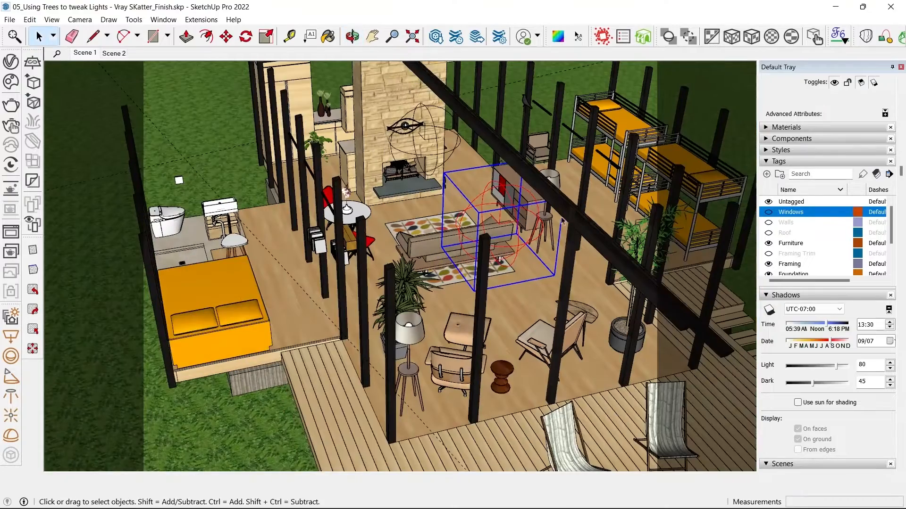
# - Show the Sphere Light options in the V-Ray Asset Editor and make the light invisible
pyautogui.click(11, 60)
pyautogui.click(156, 77)
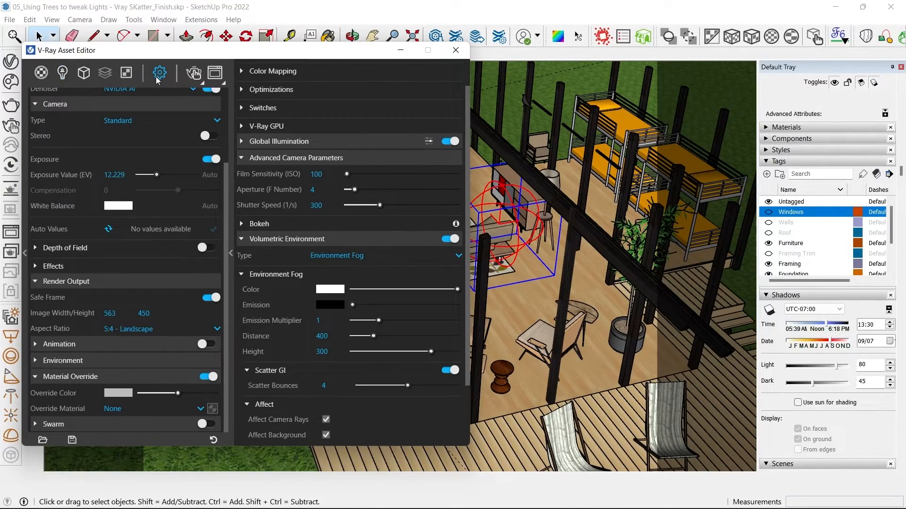
pyautogui.click(156, 77)
pyautogui.click(262, 322)
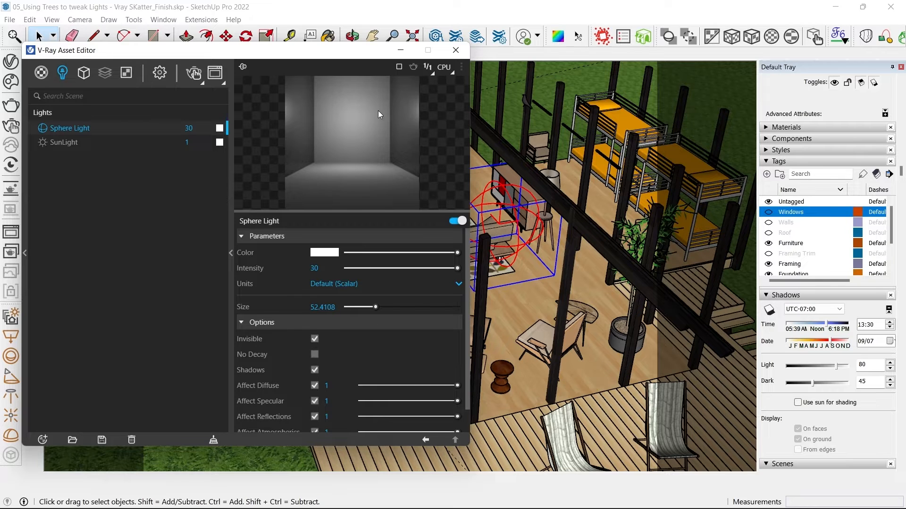
# - Adjust the size of the sphere lights to 49.6 and close the Asset Editor
pyautogui.moveTo(342, 54); pyautogui.dragTo(208, 50)
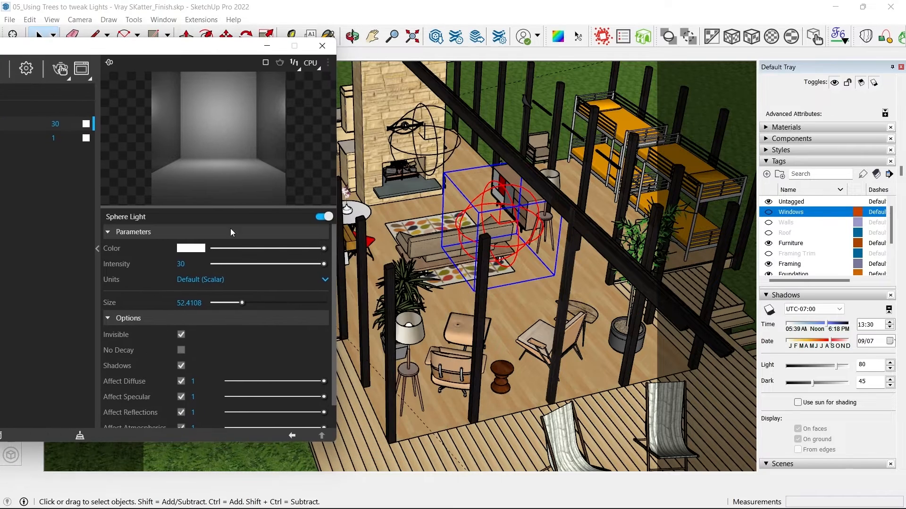
pyautogui.moveTo(242, 304); pyautogui.dragTo(254, 304)
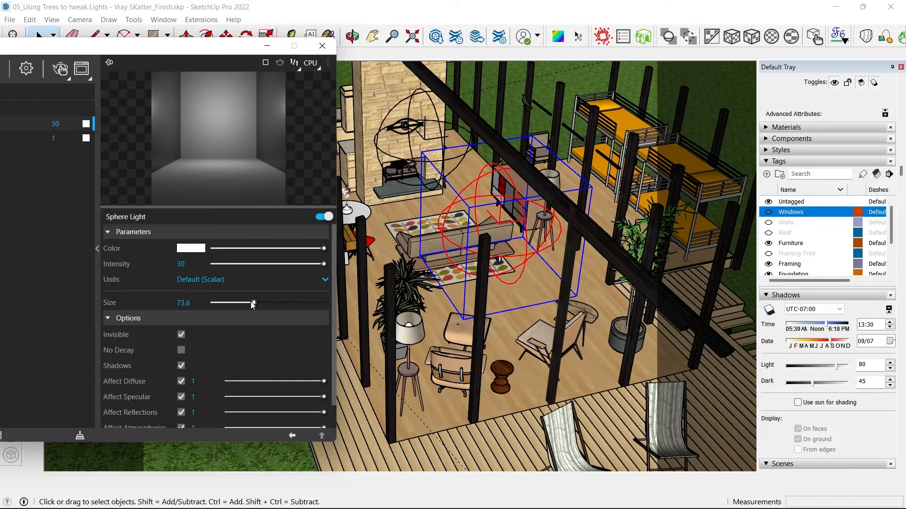
pyautogui.click(239, 304)
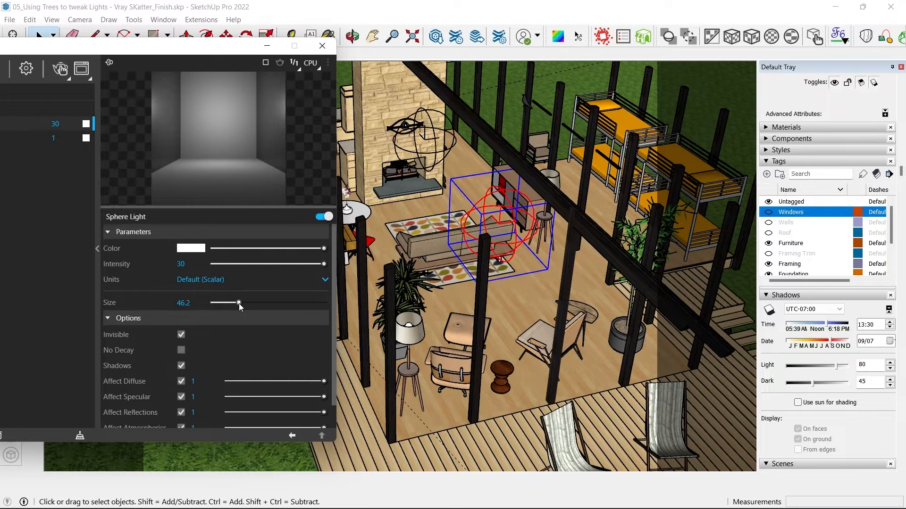
pyautogui.moveTo(176, 51); pyautogui.dragTo(1, 66)
pyautogui.moveTo(178, 180); pyautogui.dragTo(426, 147, button='middle')
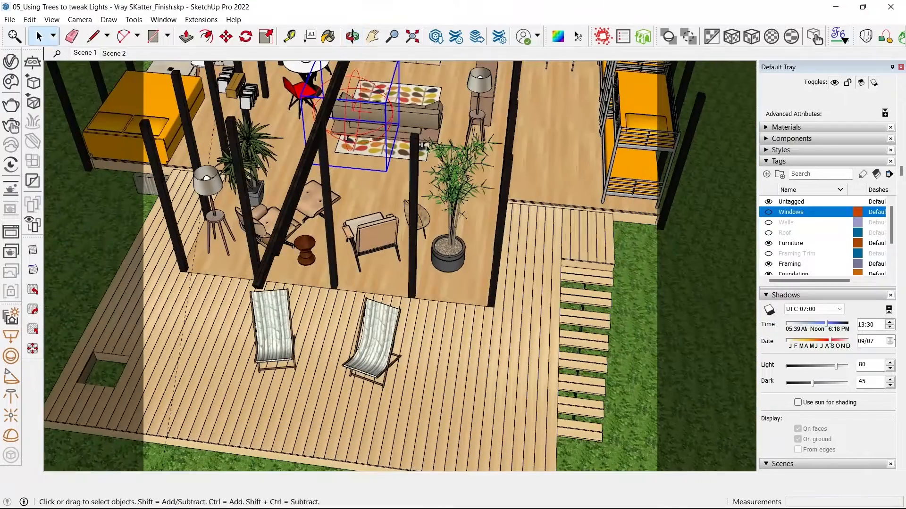
pyautogui.click(11, 61)
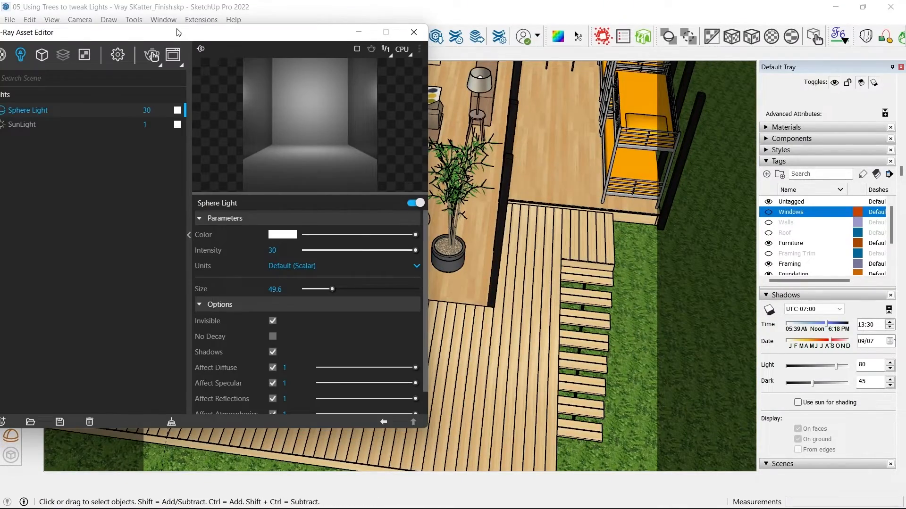
pyautogui.moveTo(178, 32); pyautogui.dragTo(410, 34)
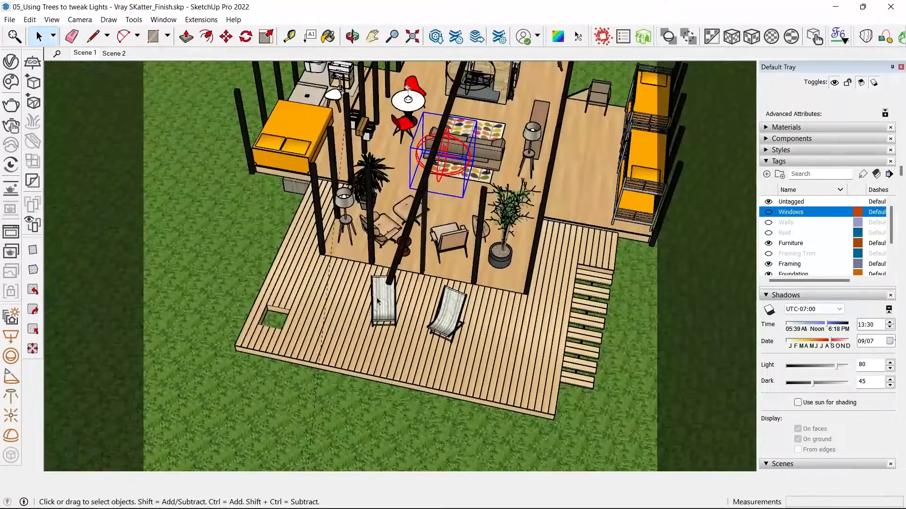
# - Draw a V-Ray rectangle light on the deck around the two lounge chairs
pyautogui.scroll(3, 378, 300)
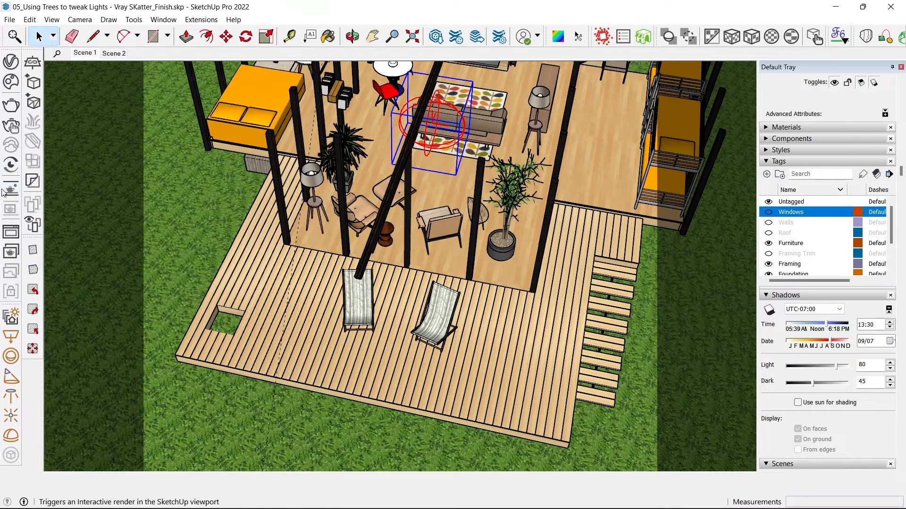
pyautogui.click(10, 336)
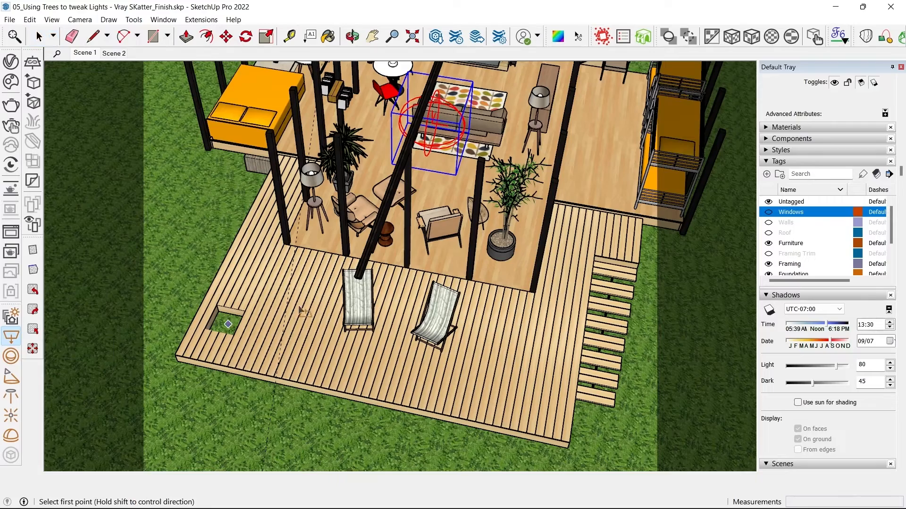
pyautogui.scroll(3, 316, 309)
pyautogui.click(333, 273)
pyautogui.click(542, 460)
pyautogui.press('space')
# - Raise the rectangle light above the deck at the front of the living room
pyautogui.click(431, 439)
pyautogui.moveTo(409, 424); pyautogui.dragTo(309, 392, button='middle')
pyautogui.scroll(-2, 442, 273)
pyautogui.press('m')
pyautogui.click(309, 392)
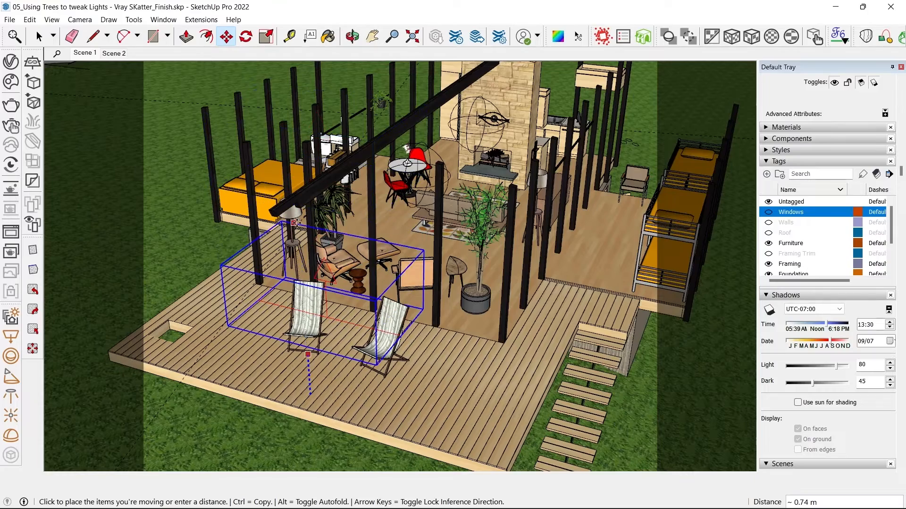
pyautogui.click(284, 218)
# - Rotate the rectangle light so that it shines downward
pyautogui.scroll(3, 285, 233)
pyautogui.moveTo(326, 226); pyautogui.dragTo(302, 287, button='middle')
pyautogui.scroll(-1, 275, 265)
pyautogui.press('q')
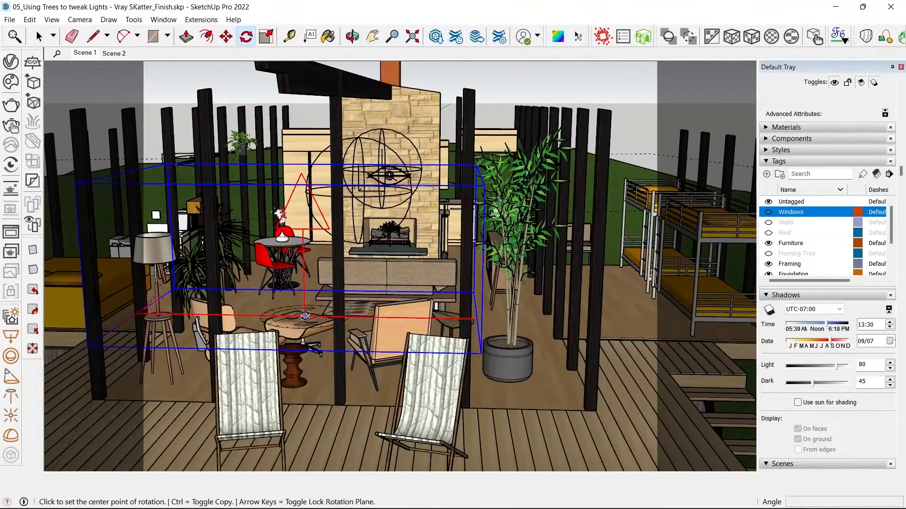
pyautogui.click(305, 316)
pyautogui.click(344, 317)
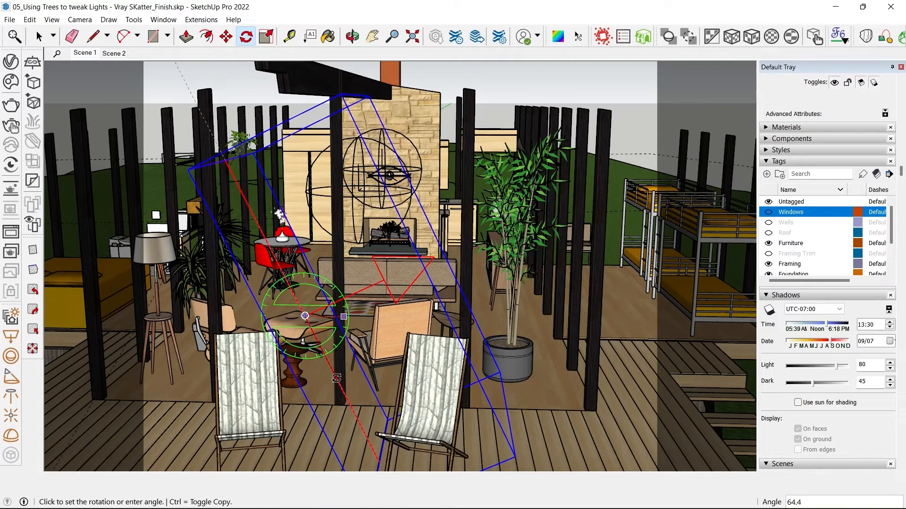
pyautogui.click(336, 378)
pyautogui.press('space')
# - Move the downward-facing rectangle light up to about the height of the roof beam
pyautogui.moveTo(336, 378); pyautogui.dragTo(380, 296, button='middle')
pyautogui.press('m')
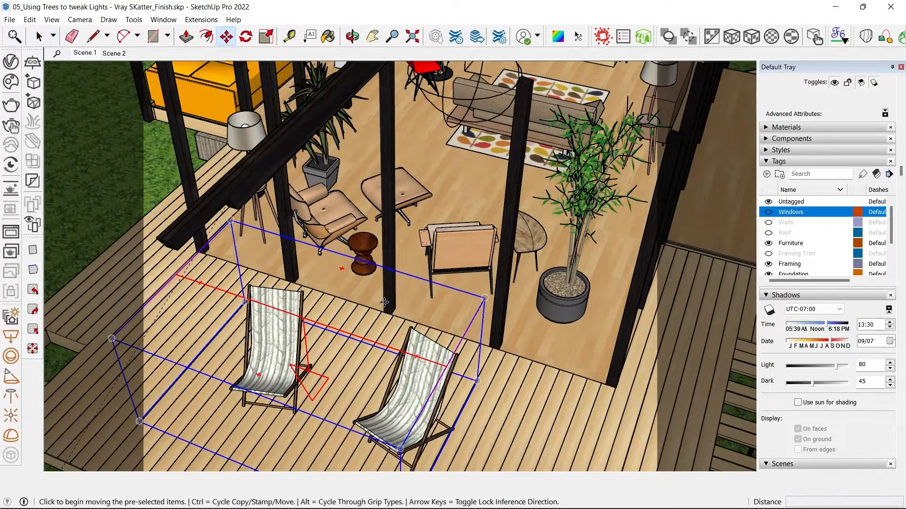
pyautogui.click(385, 302)
pyautogui.moveTo(394, 173); pyautogui.dragTo(406, 193, button='middle')
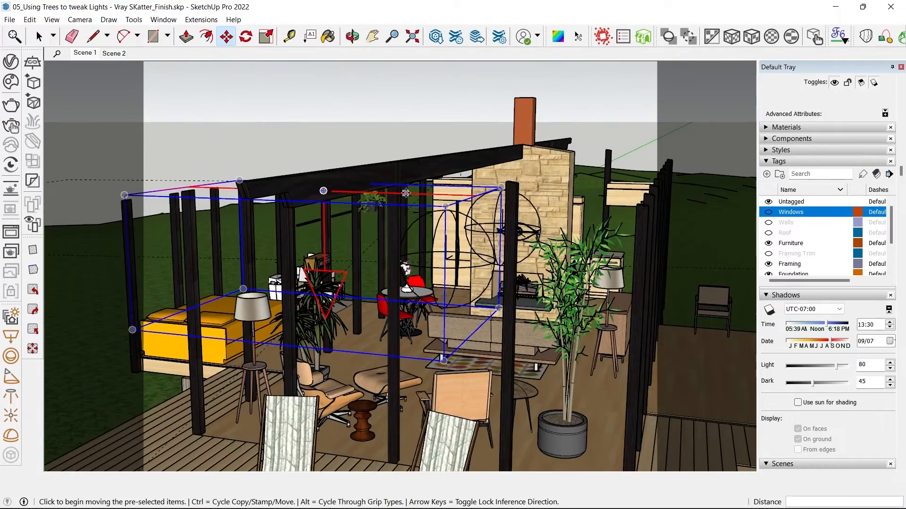
pyautogui.click(406, 198)
pyautogui.moveTo(392, 227); pyautogui.dragTo(400, 245, button='middle')
# - Scale the rectangle light about its center along the red axis by about 0.58
pyautogui.moveTo(171, 373); pyautogui.dragTo(238, 372, button='middle')
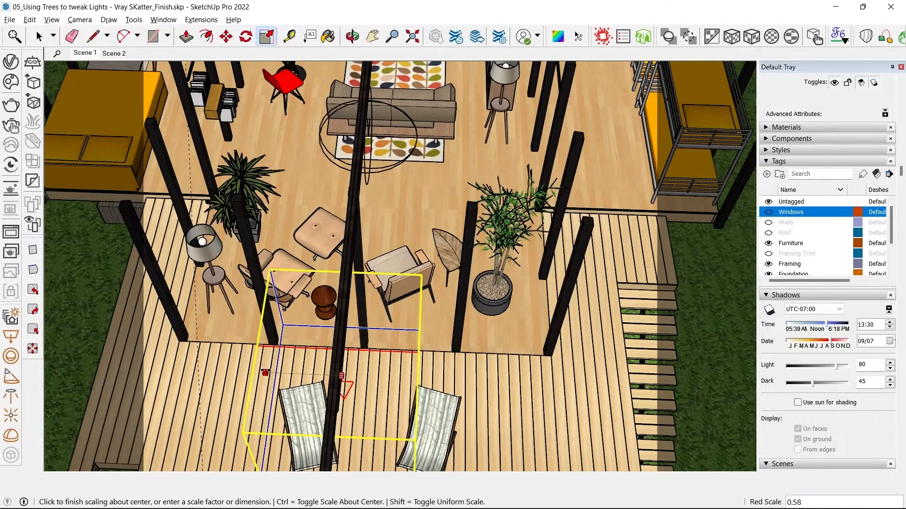
pyautogui.click(266, 373)
pyautogui.moveTo(265, 373); pyautogui.dragTo(292, 337, button='middle')
pyautogui.press('space')
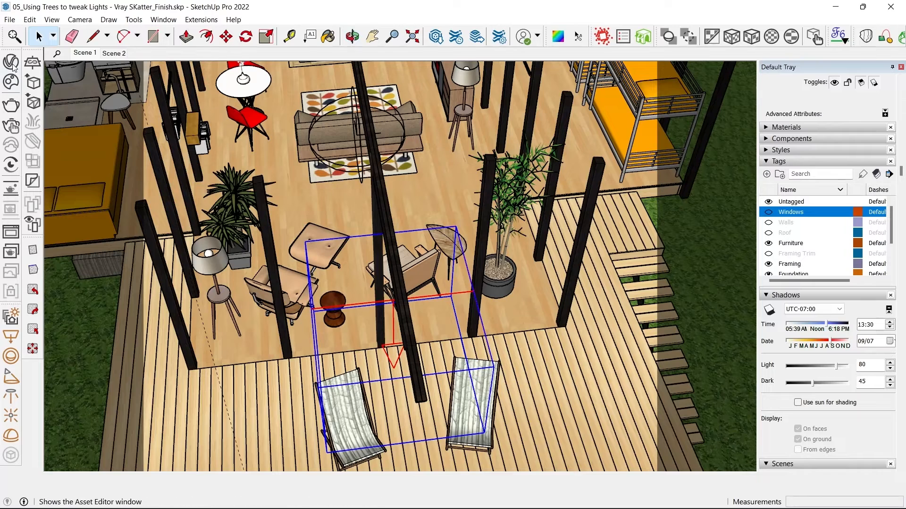
# - Make the Rectangle Light invisible and set its directionality to 0.44
pyautogui.click(12, 62)
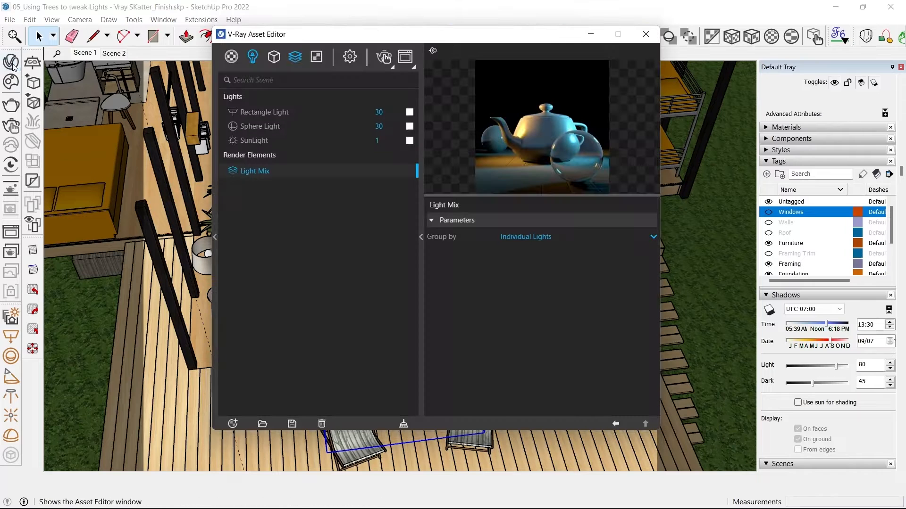
pyautogui.click(258, 113)
pyautogui.click(452, 360)
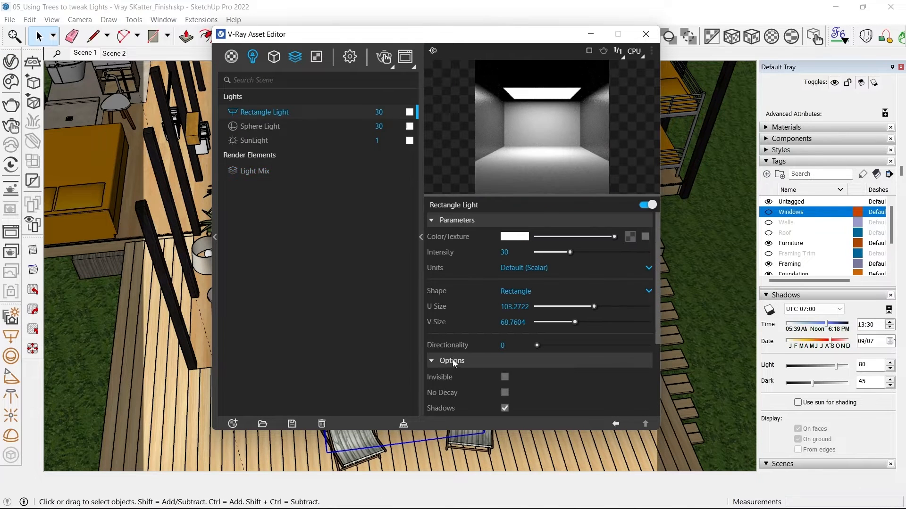
pyautogui.click(504, 377)
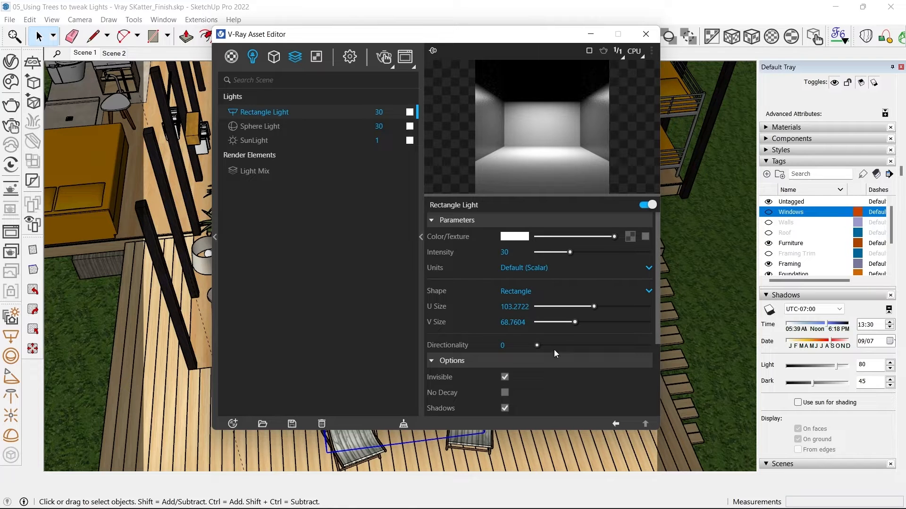
pyautogui.moveTo(549, 343); pyautogui.dragTo(586, 345)
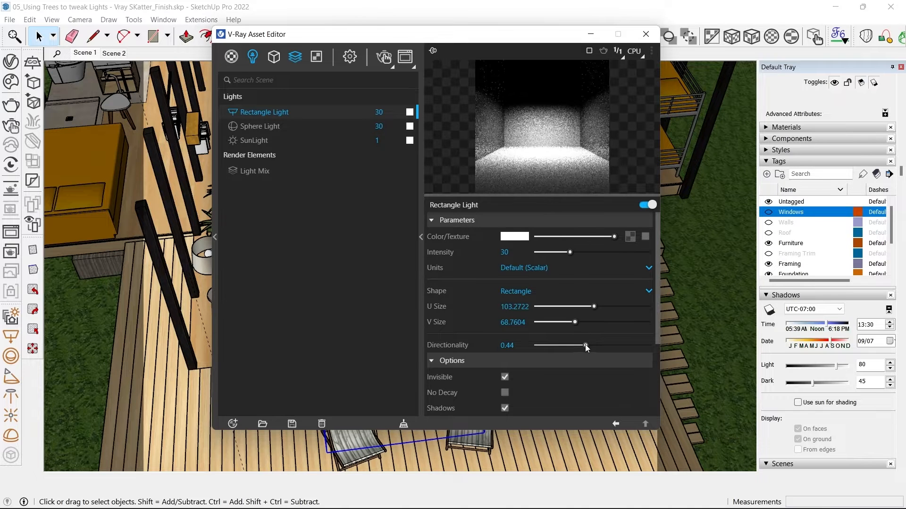
# - Set the environment fog to be affected by Selected Lights and select SunLight in its list
pyautogui.click(349, 57)
pyautogui.scroll(-3, 495, 264)
pyautogui.click(523, 389)
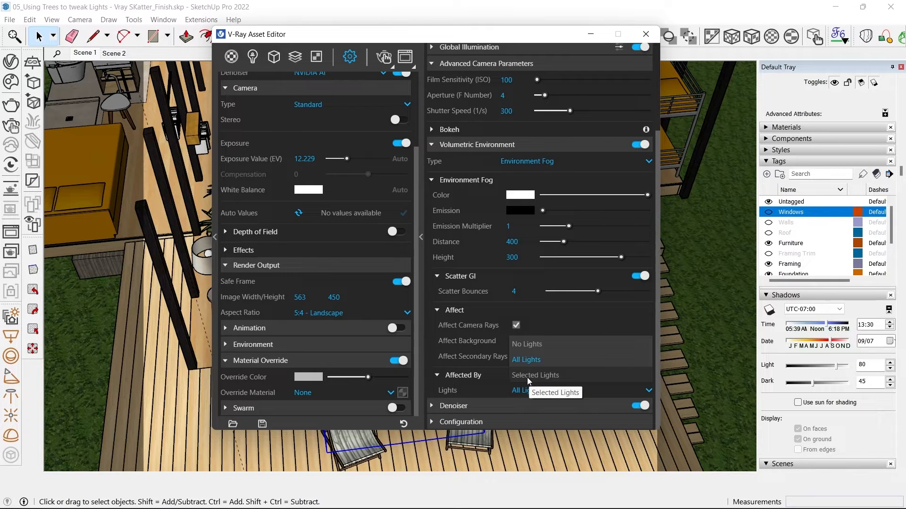
pyautogui.click(527, 376)
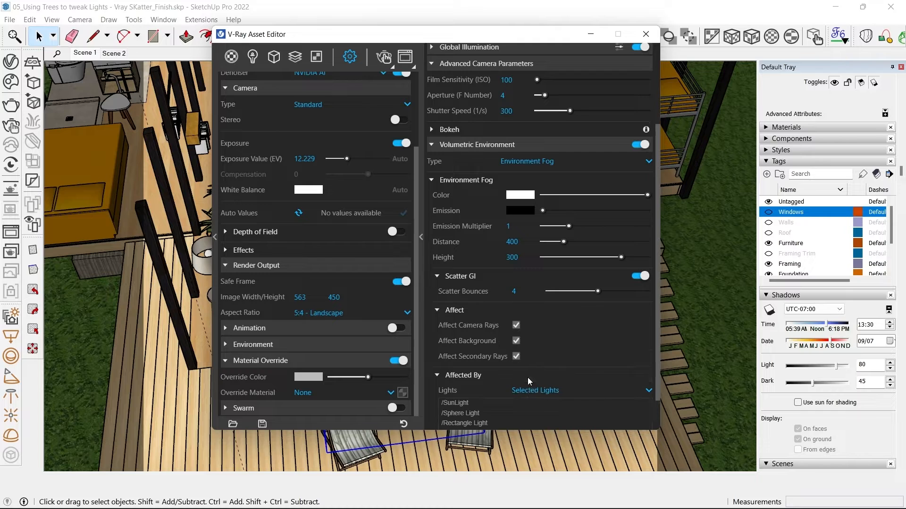
pyautogui.scroll(-1, 528, 374)
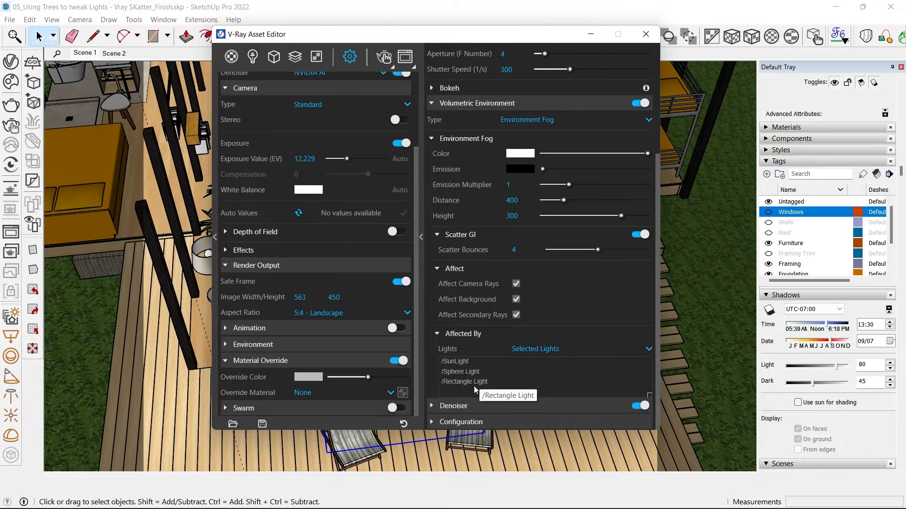
pyautogui.click(458, 366)
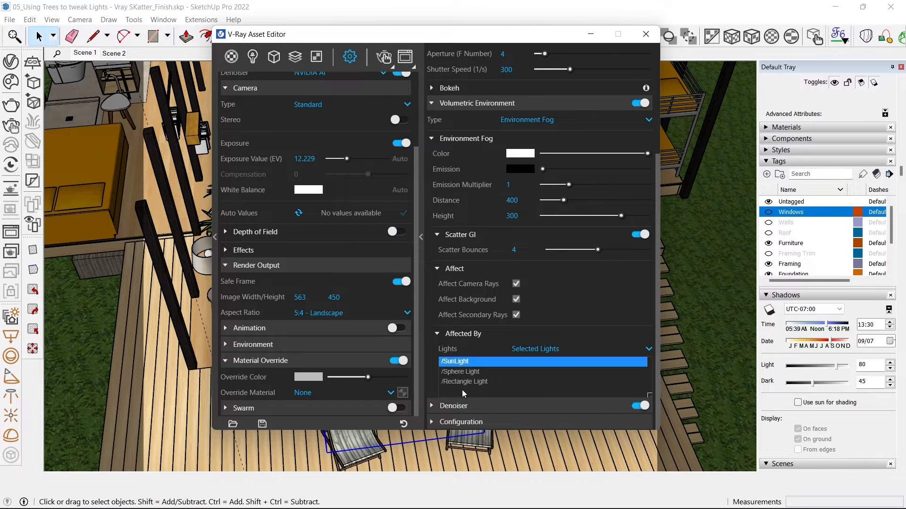
# - Add the Rectangle Light to the lights affecting the fog and start an interactive render of Scene 1
pyautogui.keyDown('ctrl'); pyautogui.click(457, 382); pyautogui.keyUp('ctrl')
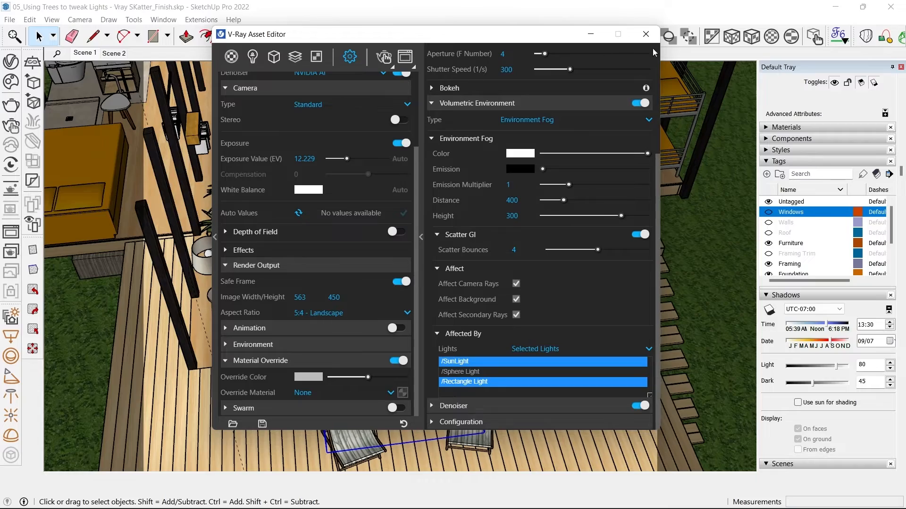
pyautogui.click(646, 34)
pyautogui.click(82, 52)
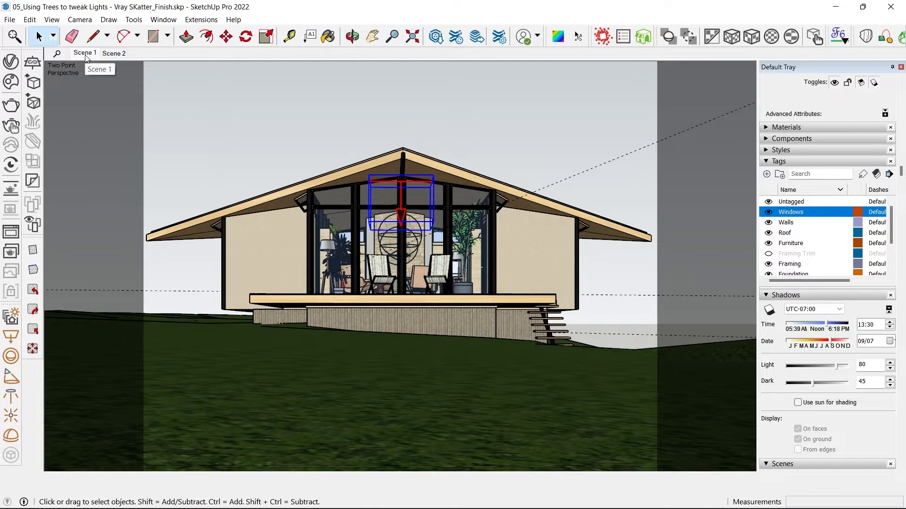
pyautogui.click(14, 125)
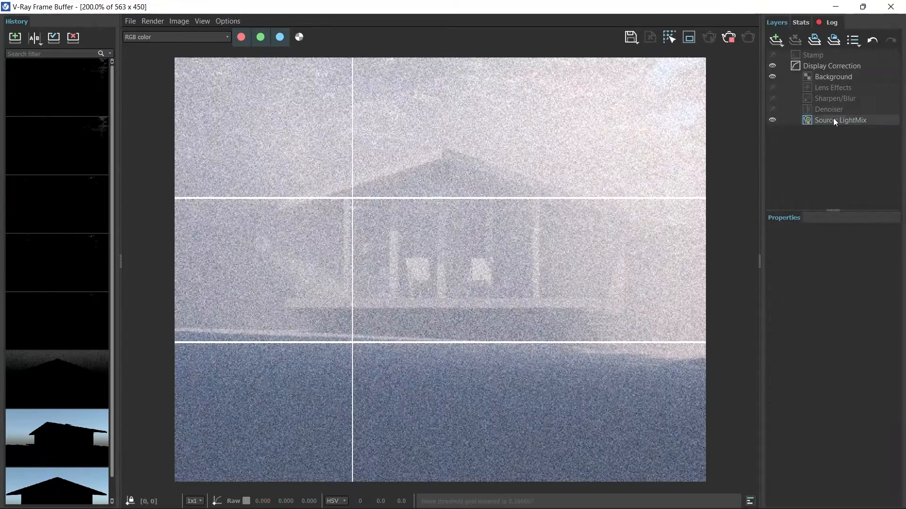
# - Set Rectangle Light 3's intensity to 10 in the LightMix and check the glow on the house
pyautogui.click(833, 120)
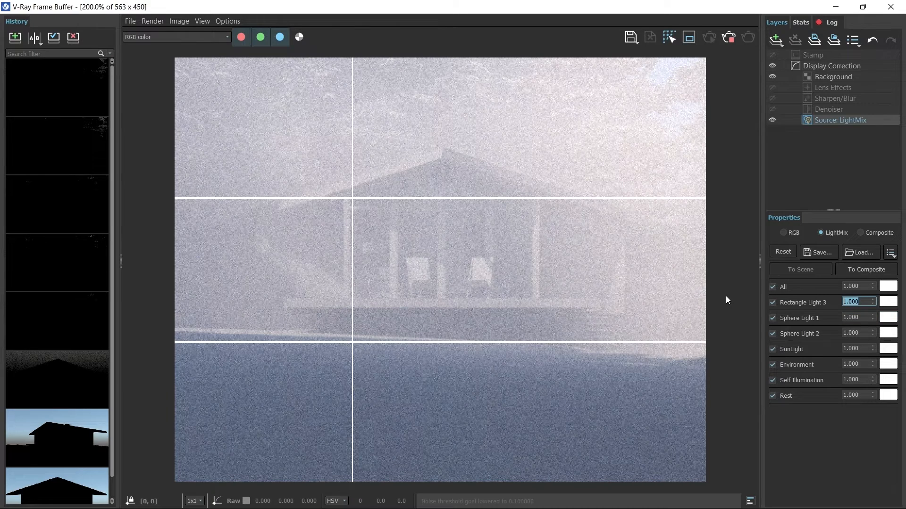
pyautogui.write('10')
pyautogui.press('Return')
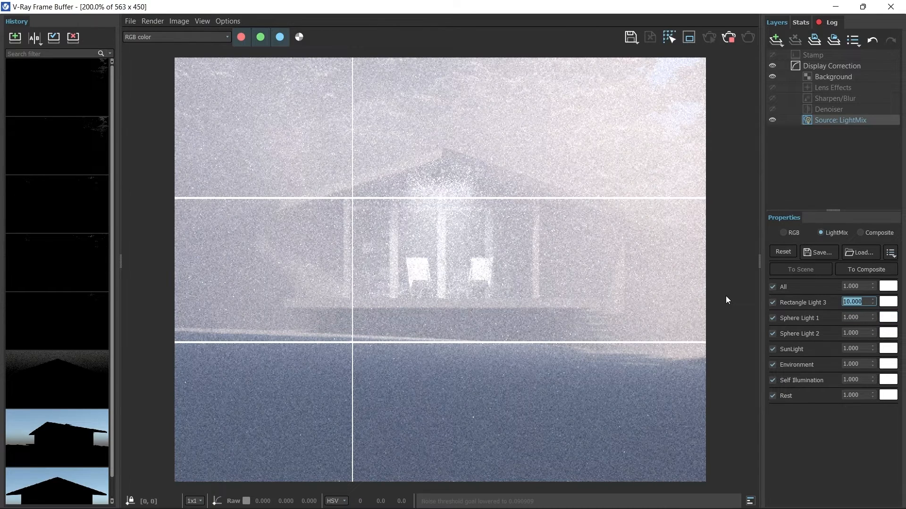
pyautogui.scroll(1, 418, 227)
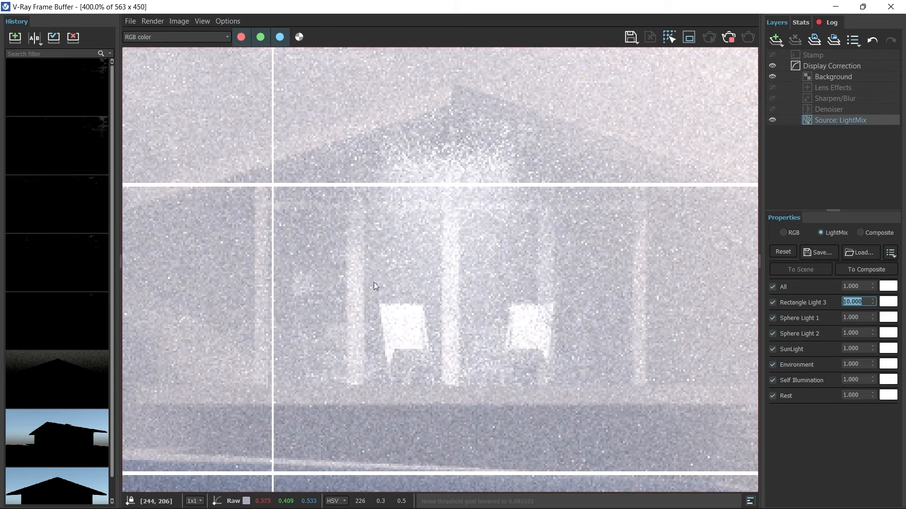
pyautogui.scroll(-1, 431, 288)
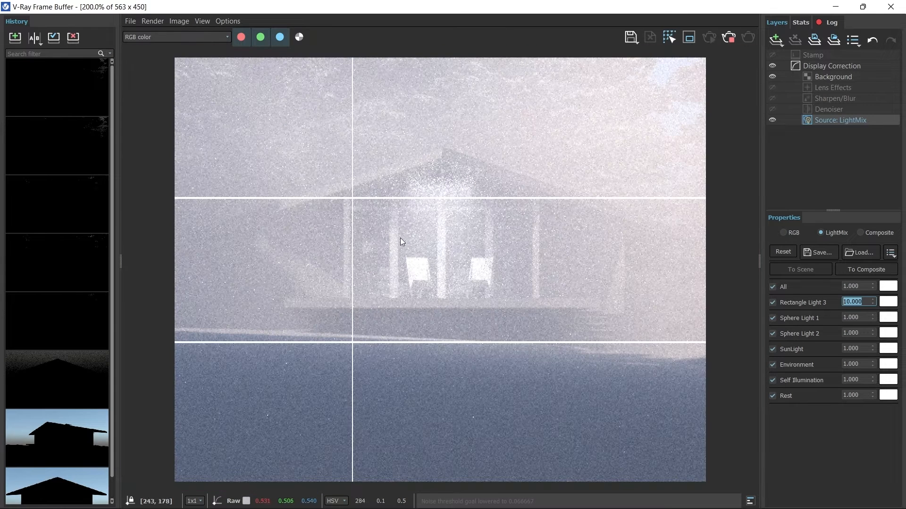
# - Give Rectangle Light 3 a warm orange color of about 3843 K in the LightMix
pyautogui.click(888, 302)
pyautogui.moveTo(816, 446); pyautogui.dragTo(807, 445)
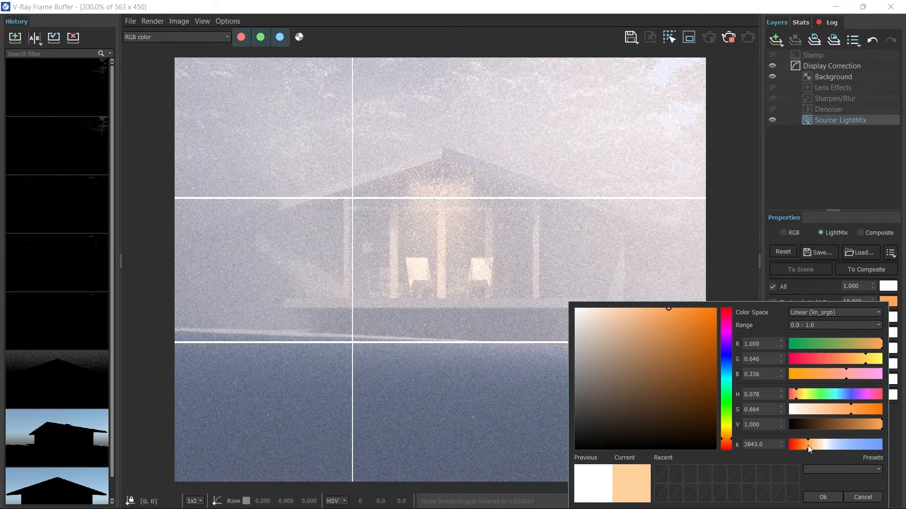
pyautogui.click(822, 498)
# - Set Sphere Light 1's intensity to 10 and turn off Rectangle Light 3 in the LightMix
pyautogui.scroll(1, 475, 271)
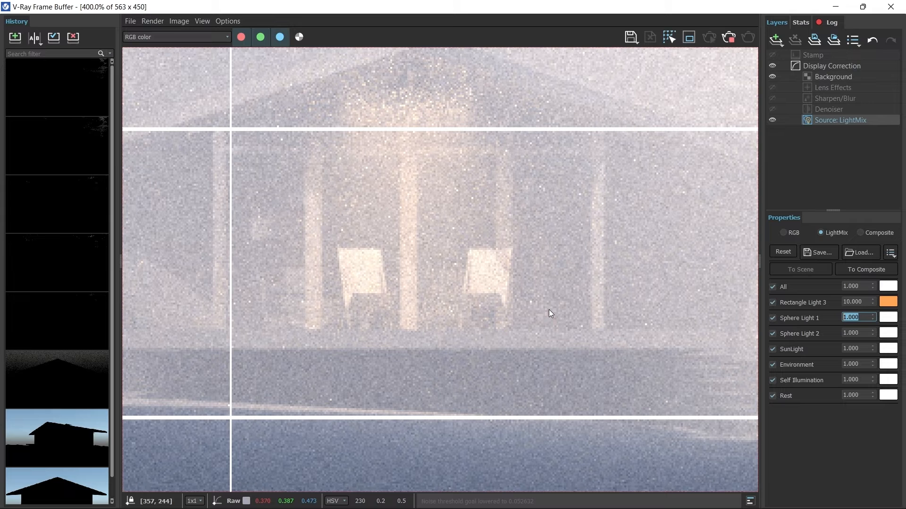
pyautogui.press('Return')
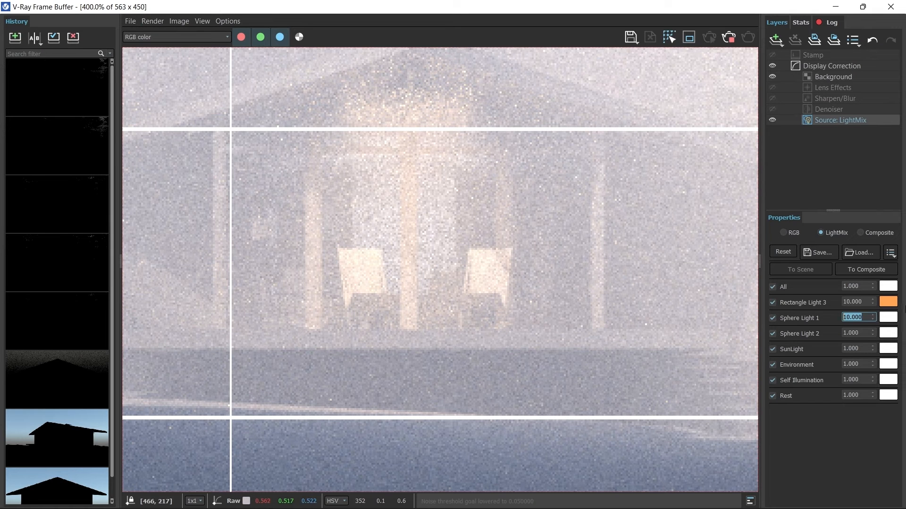
pyautogui.click(773, 302)
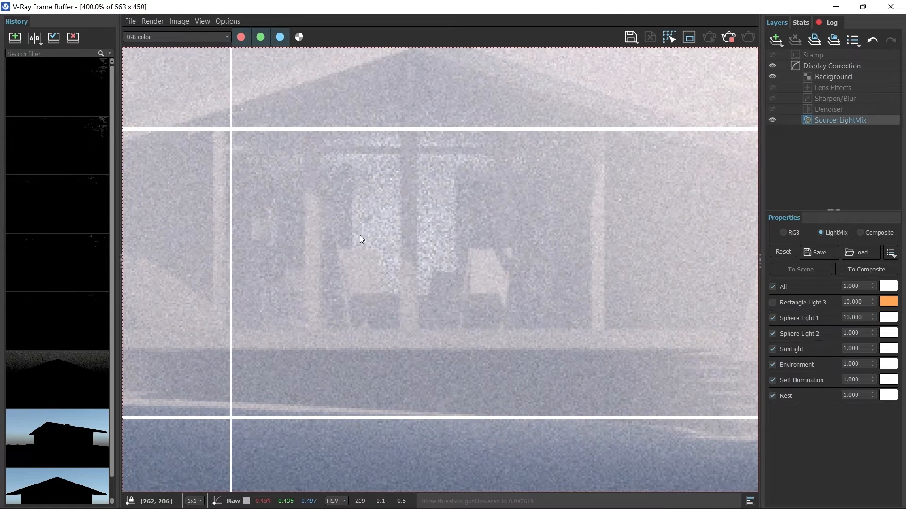
pyautogui.scroll(-1, 360, 235)
pyautogui.scroll(1, 398, 208)
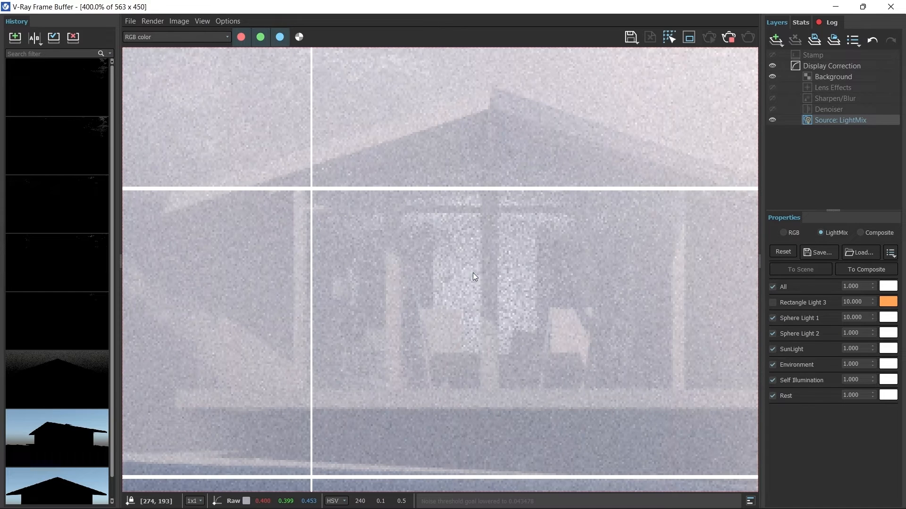
# - Change Sphere Light 1's LightMix color to a warm orange using the color temperature
pyautogui.click(888, 322)
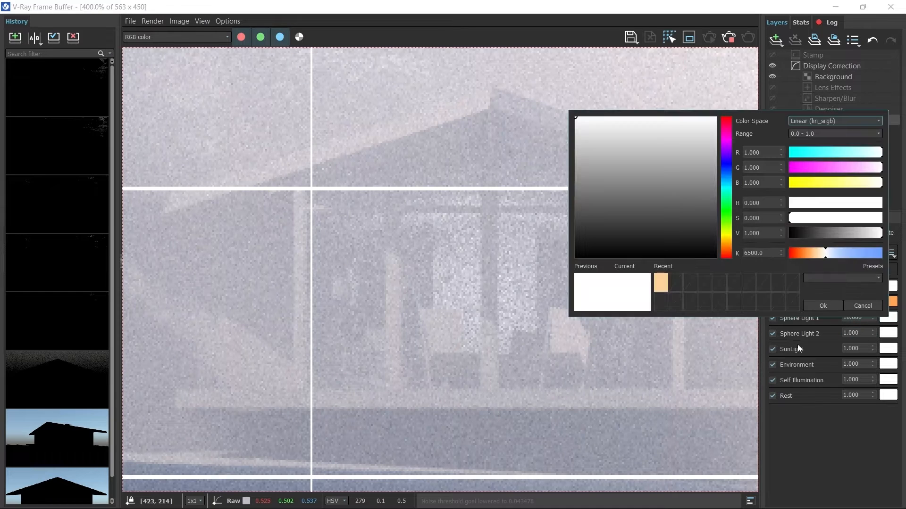
pyautogui.click(810, 255)
pyautogui.click(823, 305)
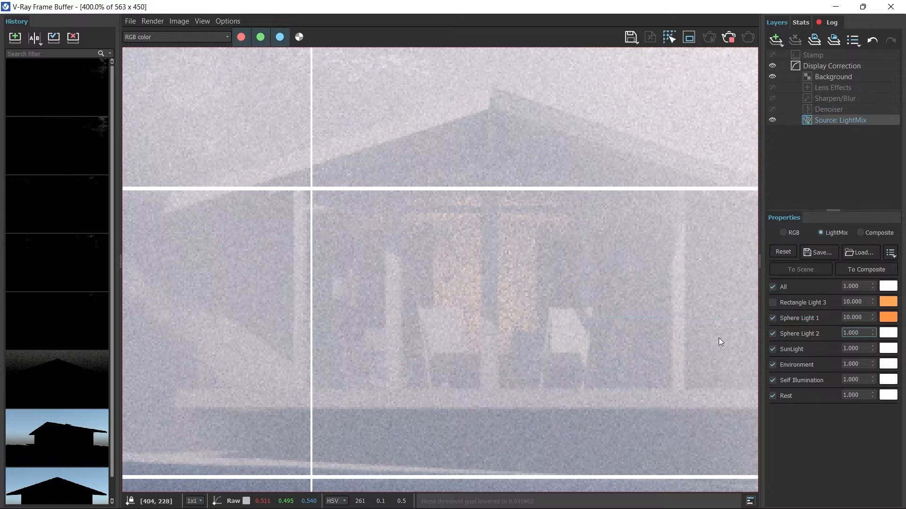
# - Set Sphere Light 2's intensity to 10 and give it a warm orange color in the LightMix
pyautogui.write('10')
pyautogui.press('Return')
pyautogui.click(887, 333)
pyautogui.click(803, 266)
pyautogui.click(823, 320)
pyautogui.scroll(-1, 500, 206)
pyautogui.scroll(1, 500, 205)
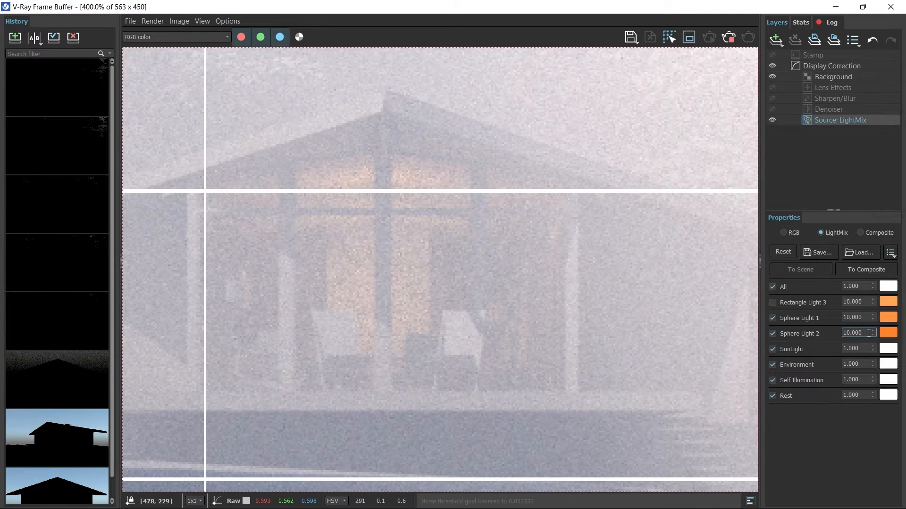
# - Raise the intensities of Sphere Light 2 and Sphere Light 1 to 20 each in the LightMix
pyautogui.write('20')
pyautogui.press('Return')
pyautogui.scroll(-1, 378, 273)
pyautogui.scroll(1, 402, 240)
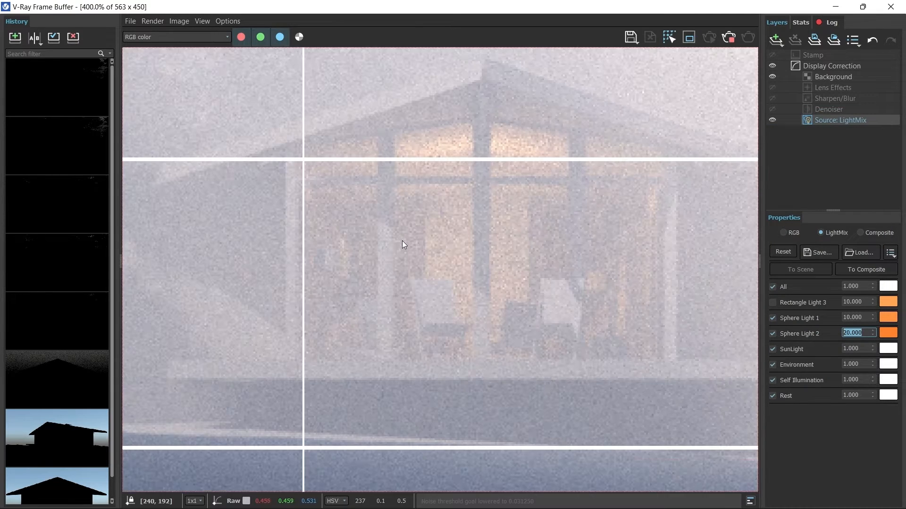
pyautogui.write('20')
pyautogui.press('Return')
pyautogui.scroll(-2, 439, 217)
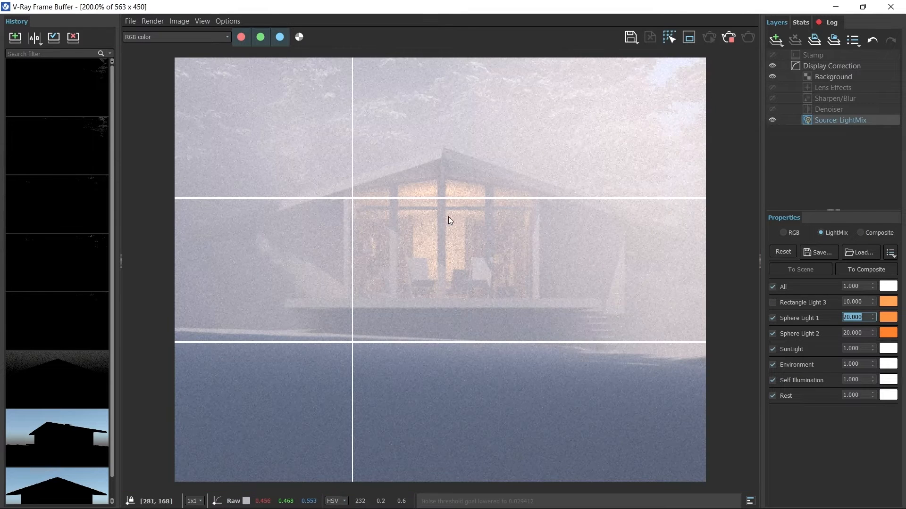
pyautogui.scroll(3, 437, 214)
pyautogui.scroll(-1, 437, 245)
pyautogui.scroll(2, 437, 249)
pyautogui.scroll(-1, 437, 248)
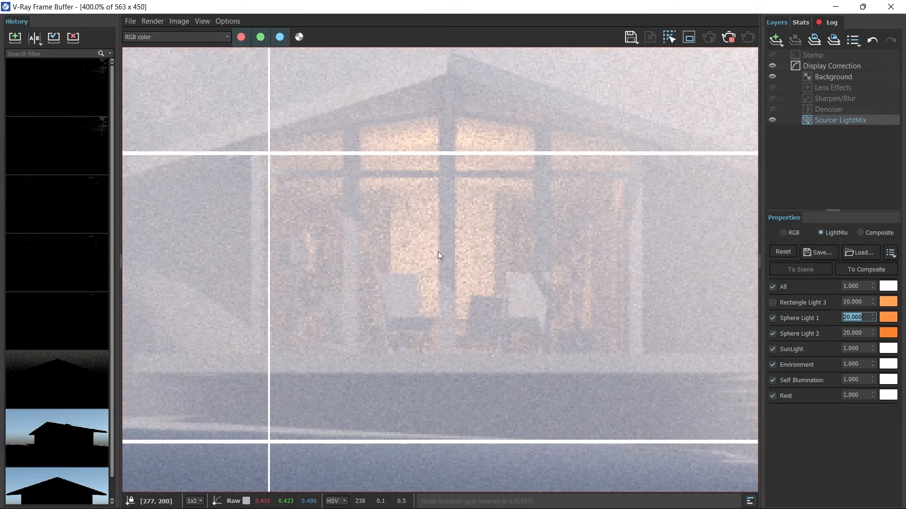
# - Compare the render with Rectangle Light 3 off and on, leaving the light enabled in the LightMix
pyautogui.click(774, 305)
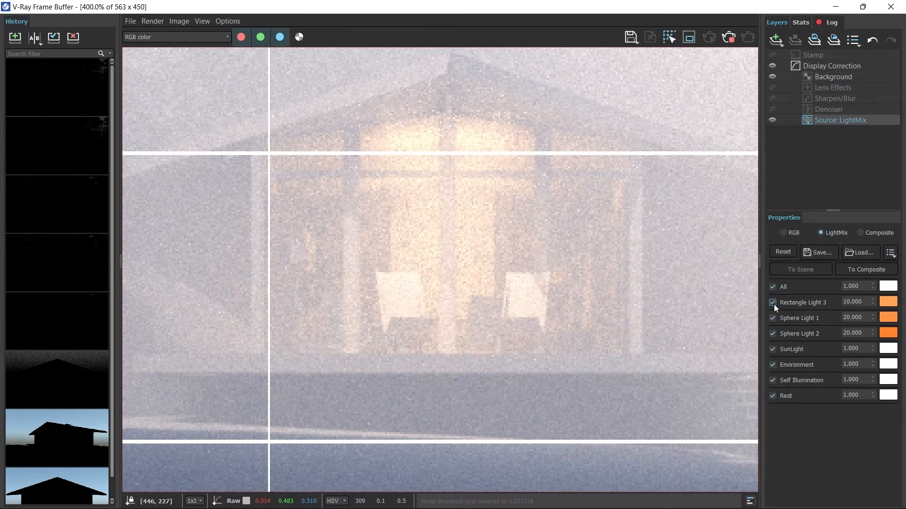
pyautogui.click(773, 304)
pyautogui.click(774, 304)
pyautogui.click(774, 304)
pyautogui.click(774, 304)
pyautogui.scroll(2, 438, 75)
pyautogui.scroll(-3, 486, 160)
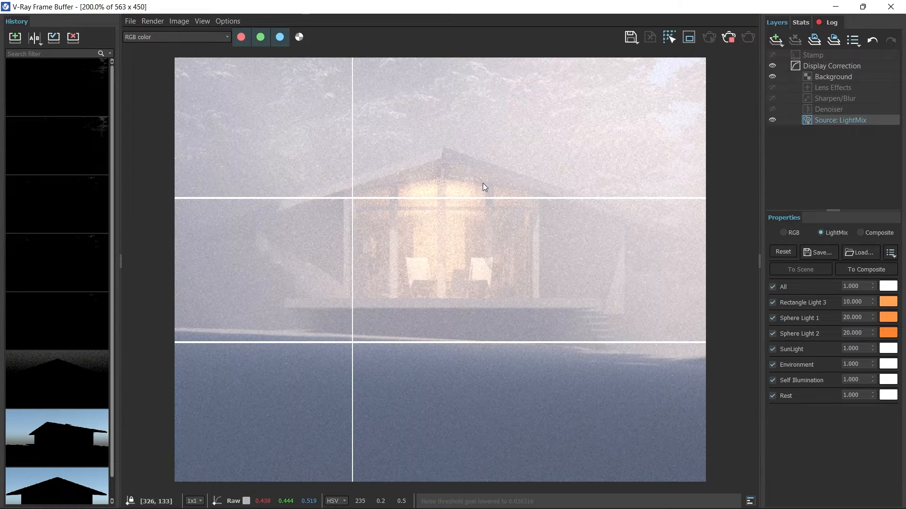
pyautogui.scroll(1, 427, 175)
# - Set Rectangle Light 3's intensity to 2 in the LightMix and stop the interactive render
pyautogui.click(871, 299)
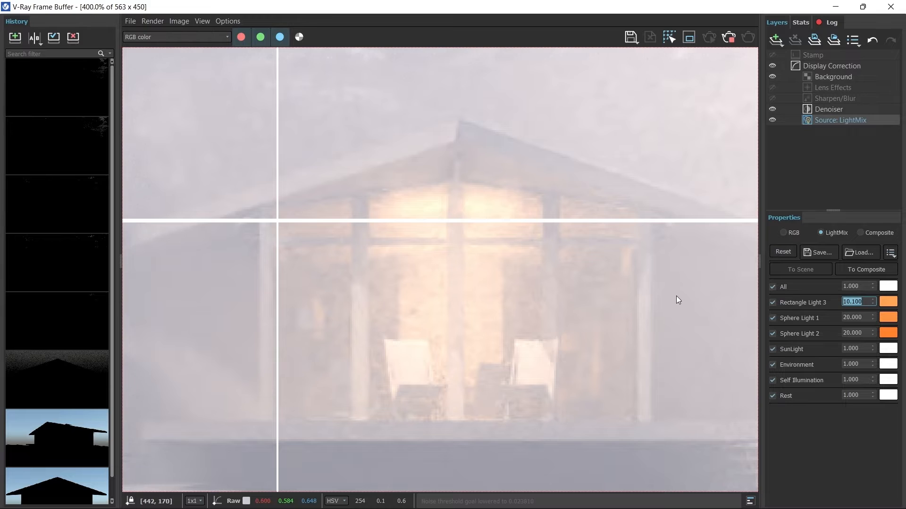
pyautogui.write('2')
pyautogui.press('Return')
pyautogui.scroll(-1, 437, 253)
pyautogui.scroll(1, 446, 275)
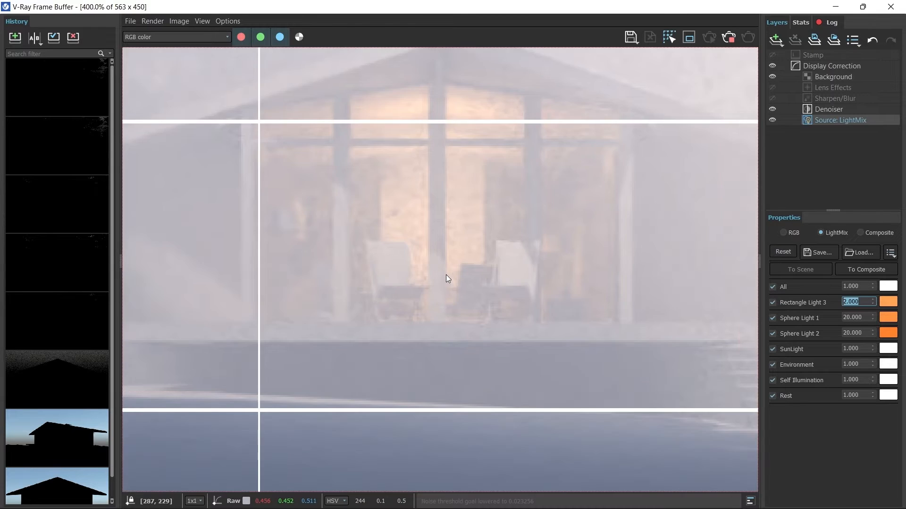
pyautogui.scroll(-1, 446, 285)
pyautogui.scroll(-1, 435, 312)
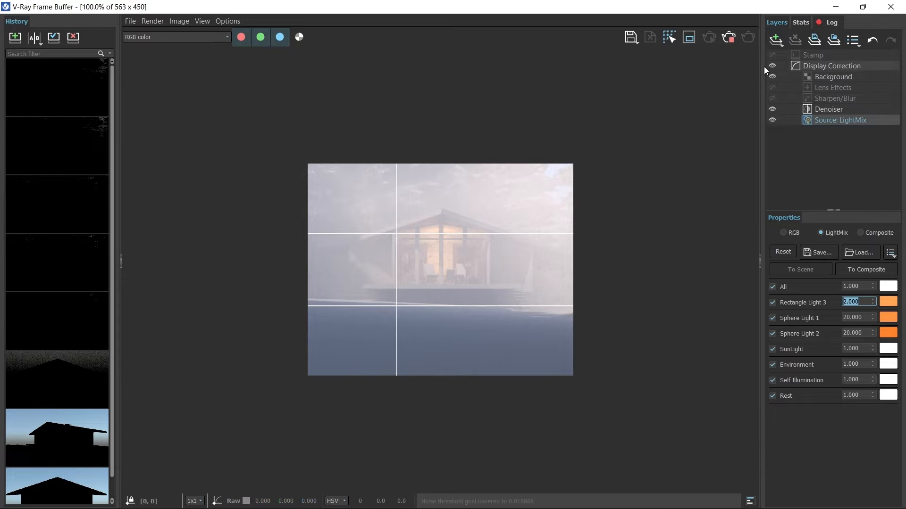
pyautogui.click(729, 39)
pyautogui.click(899, 7)
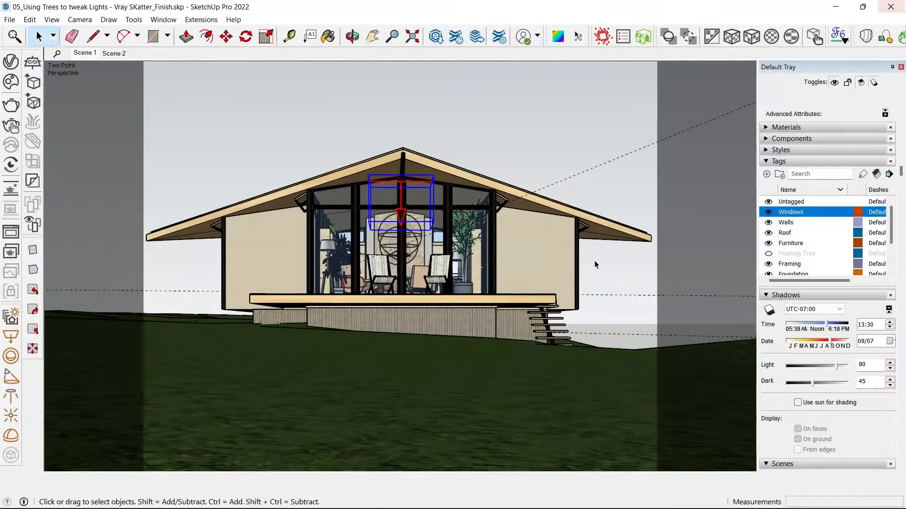
# - Pan the camera view so the house sits slightly lower in the frame and update Scene 1
pyautogui.press('h')
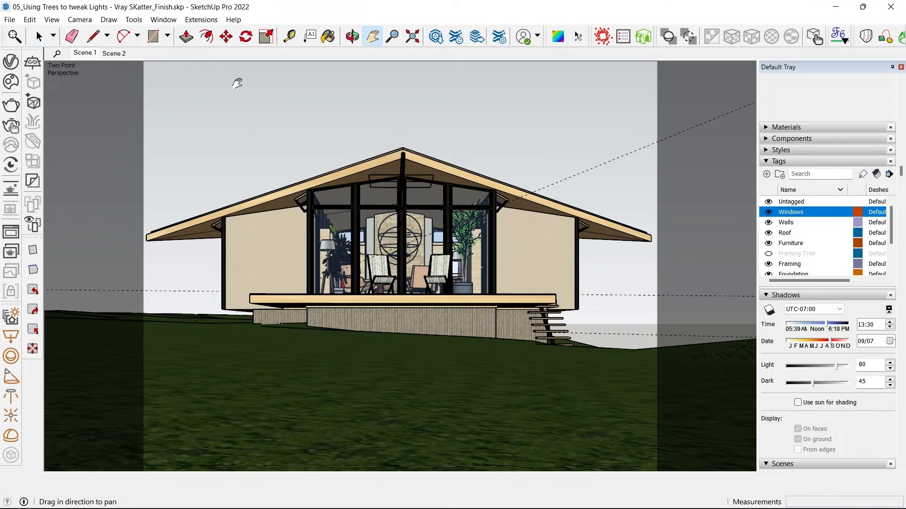
pyautogui.click(81, 20)
pyautogui.click(162, 6)
pyautogui.moveTo(336, 121); pyautogui.dragTo(336, 138)
pyautogui.rightClick(86, 54)
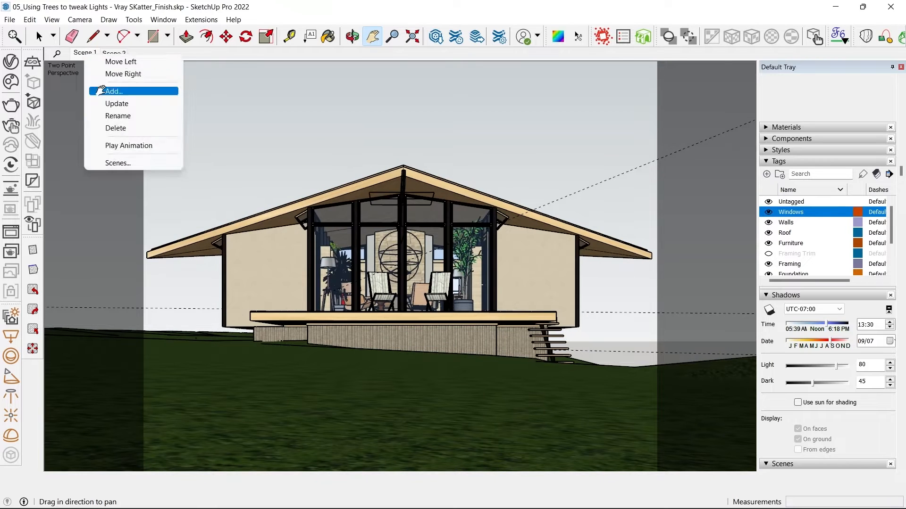
pyautogui.click(116, 103)
pyautogui.click(38, 36)
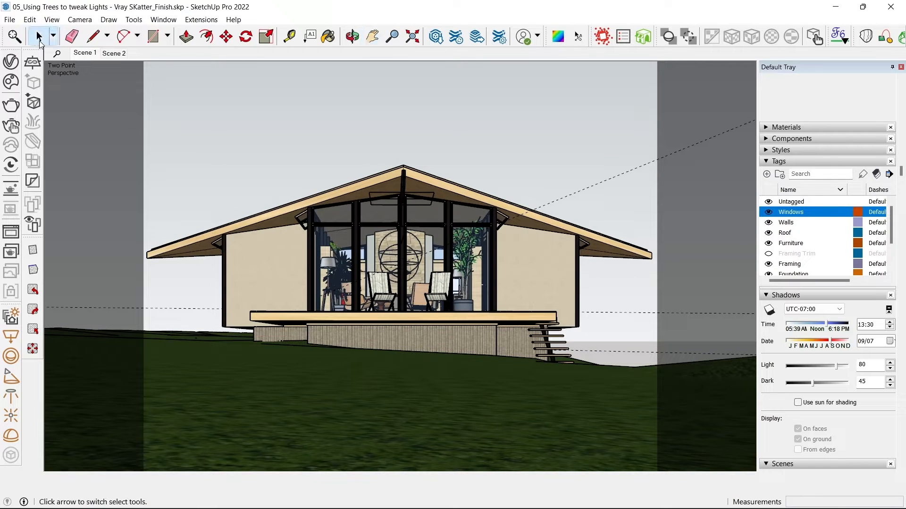
# - Start an interactive render of the updated Scene 1 and inspect the house's new position in the frame
pyautogui.click(14, 125)
pyautogui.moveTo(330, 6)
pyautogui.mouseDown()
pyautogui.moveTo(214, 49)
pyautogui.moveTo(184, 47)
pyautogui.mouseUp()
pyautogui.click(507, 168)
pyautogui.press('h')
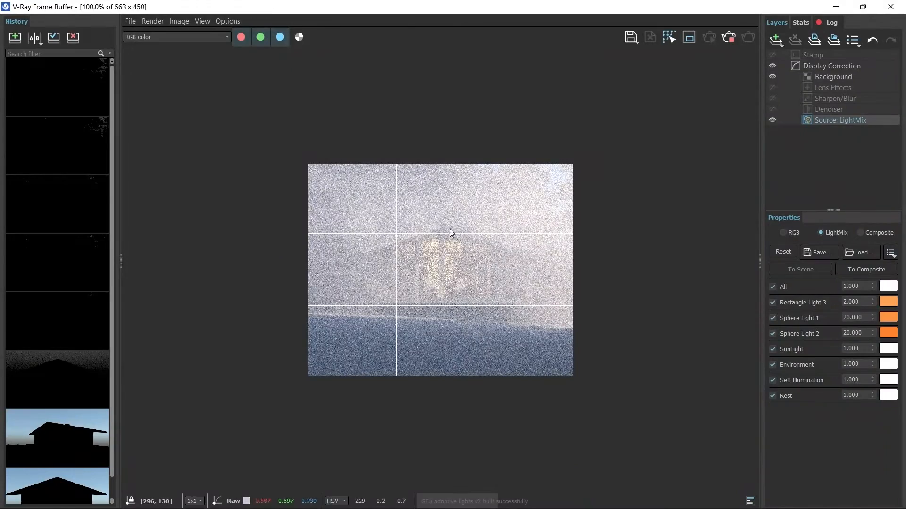
pyautogui.scroll(1, 438, 207)
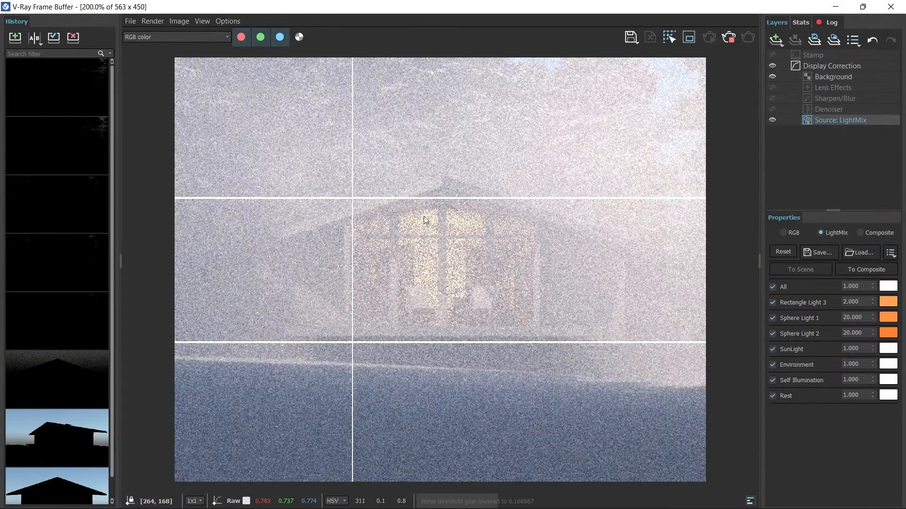
pyautogui.scroll(-1, 424, 216)
pyautogui.scroll(1, 420, 225)
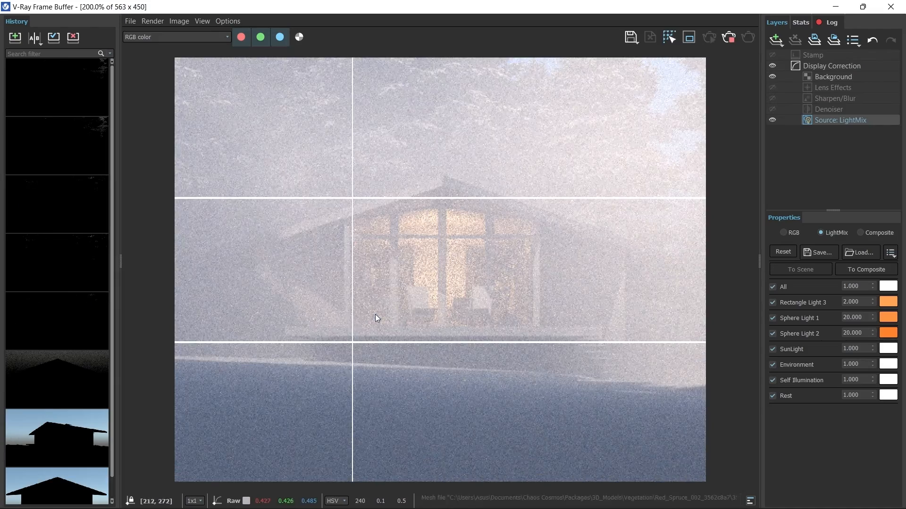
# - Search the 3D Warehouse for "bollards"
pyautogui.scroll(-1, 366, 319)
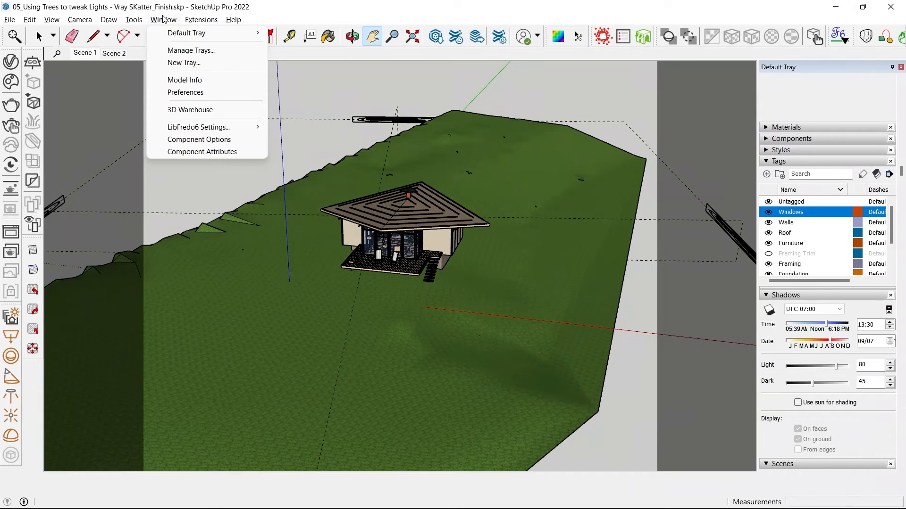
pyautogui.click(186, 110)
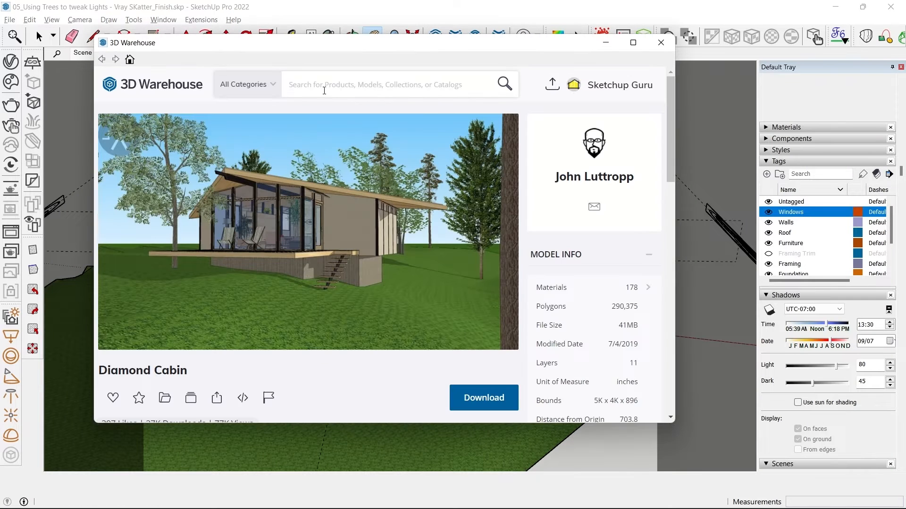
pyautogui.click(341, 92)
pyautogui.write('bollards')
pyautogui.press('Return')
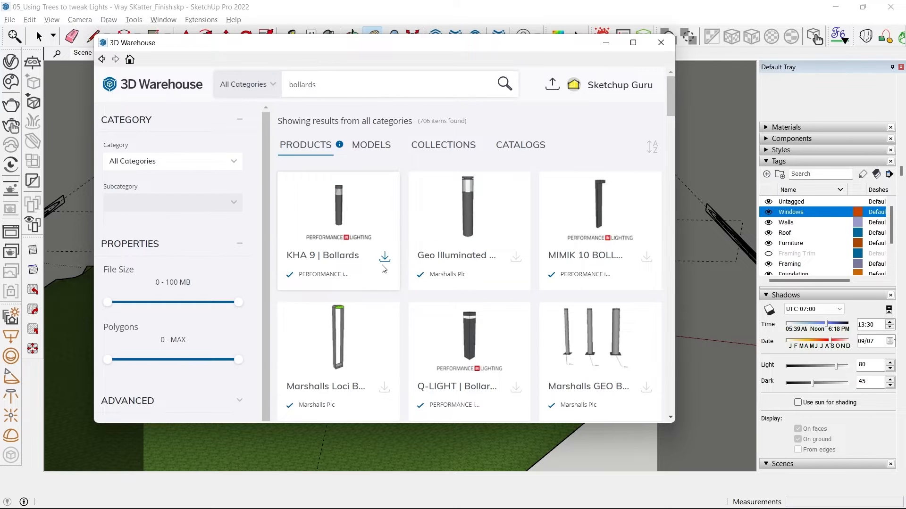
# - Load the KHA 9 bollard from the search results into the model and place it on the grass near the deck
pyautogui.click(334, 206)
pyautogui.click(475, 324)
pyautogui.click(337, 261)
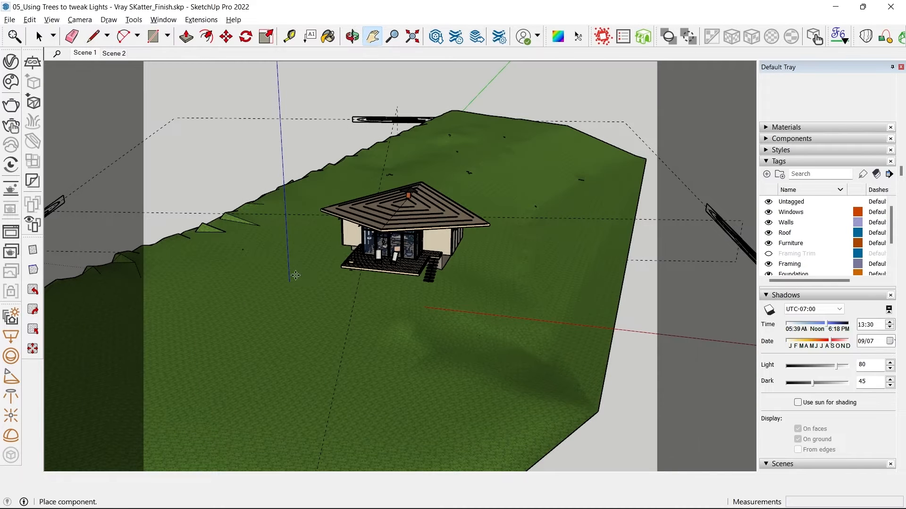
pyautogui.click(305, 278)
pyautogui.scroll(6, 305, 276)
pyautogui.moveTo(312, 175); pyautogui.dragTo(321, 197, button='middle')
pyautogui.press('m')
pyautogui.scroll(2, 286, 260)
pyautogui.click(281, 233)
pyautogui.press('Escape')
pyautogui.press('space')
# - Copy the bollard from its base about 4.3 m along the lawn in front of the deck
pyautogui.moveTo(283, 271)
pyautogui.mouseDown(button='middle')
pyautogui.moveTo(425, 186)
pyautogui.moveTo(287, 283)
pyautogui.mouseUp(button='middle')
pyautogui.scroll(4, 285, 288)
pyautogui.press('m')
pyautogui.press('ctrl')
pyautogui.click(300, 260)
pyautogui.scroll(-5, 213, 253)
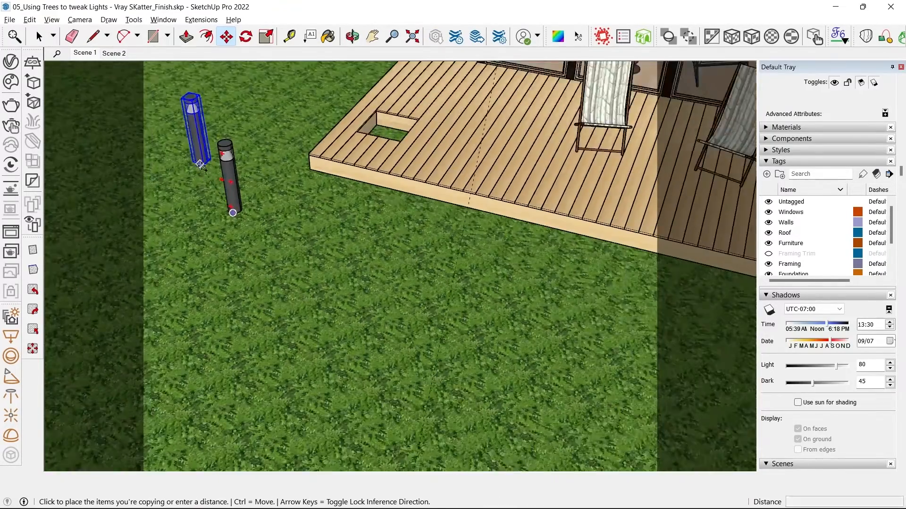
pyautogui.scroll(-4, 200, 165)
pyautogui.scroll(3, 371, 239)
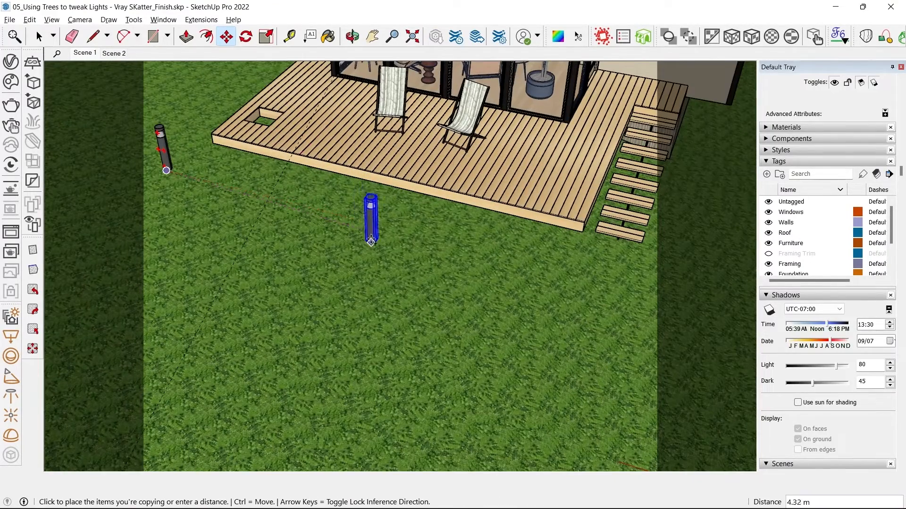
pyautogui.click(371, 241)
# - Start repeated copying of the bollard and place copies beside the deck stairs and along that side of the house
pyautogui.scroll(4, 289, 228)
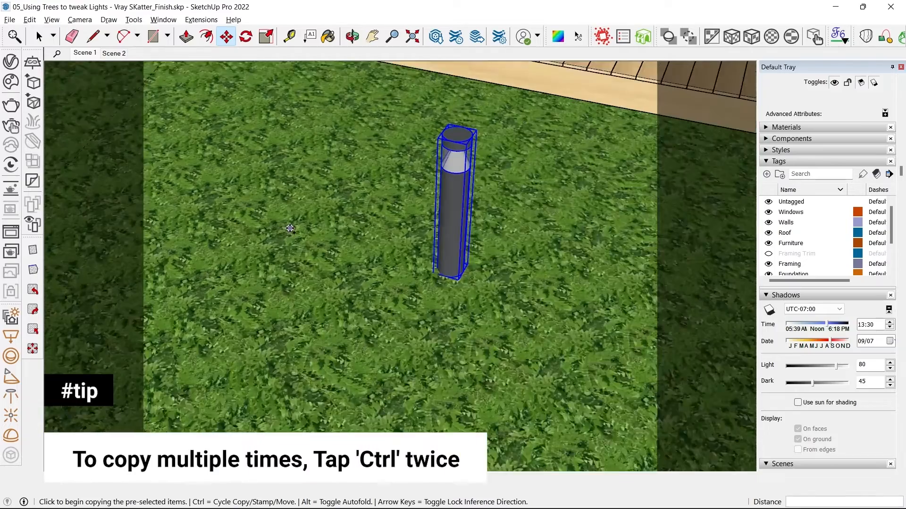
pyautogui.scroll(1, 290, 228)
pyautogui.press('ctrl')
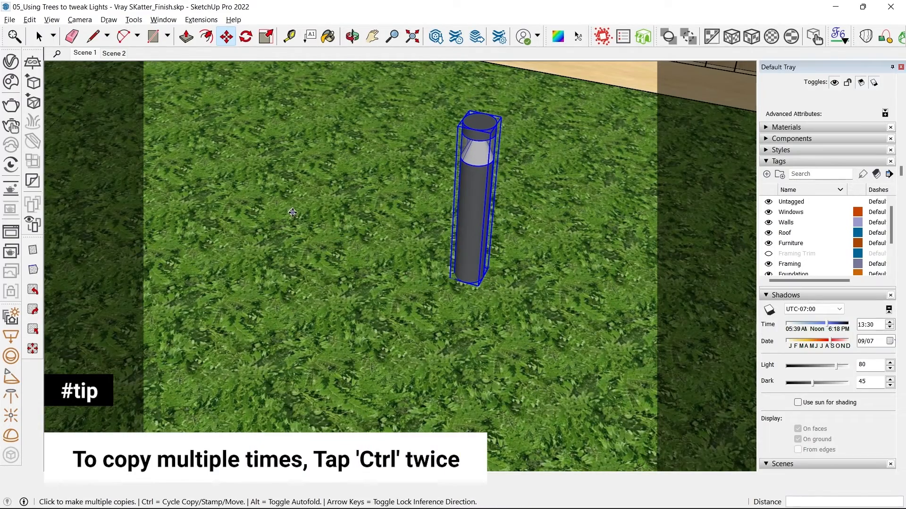
pyautogui.click(462, 300)
pyautogui.scroll(-4, 349, 151)
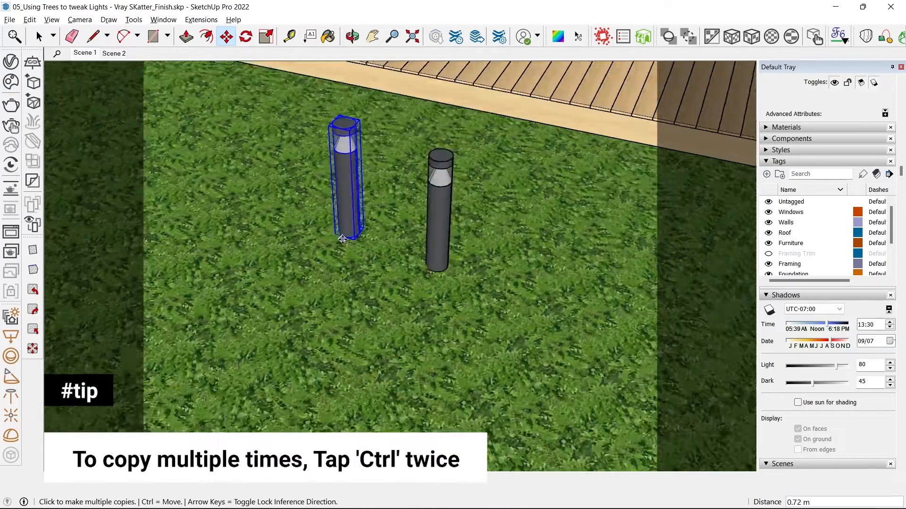
pyautogui.click(560, 230)
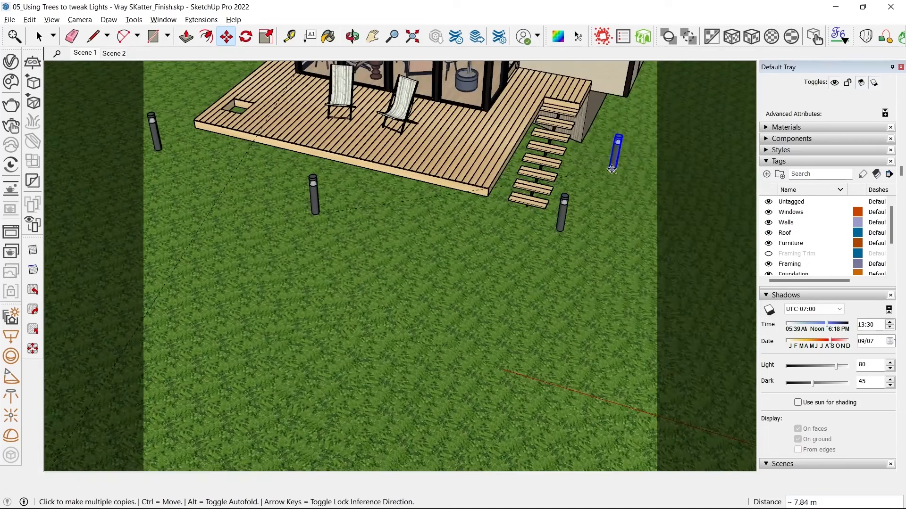
pyautogui.click(603, 145)
# - Place further bollard copies along the opposite side of the house and scattered across the front lawn
pyautogui.scroll(-3, 616, 219)
pyautogui.keyDown('shift'); pyautogui.moveTo(410, 222); pyautogui.dragTo(608, 334, button='middle'); pyautogui.keyUp('shift')
pyautogui.scroll(3, 498, 197)
pyautogui.click(495, 198)
pyautogui.scroll(-2, 496, 198)
pyautogui.keyDown('shift'); pyautogui.moveTo(495, 198); pyautogui.dragTo(156, 161, button='middle'); pyautogui.keyUp('shift')
pyautogui.keyDown('shift'); pyautogui.moveTo(387, 345); pyautogui.dragTo(400, 178, button='middle'); pyautogui.keyUp('shift')
pyautogui.scroll(-2, 516, 302)
pyautogui.click(516, 302)
pyautogui.click(237, 255)
pyautogui.press('space')
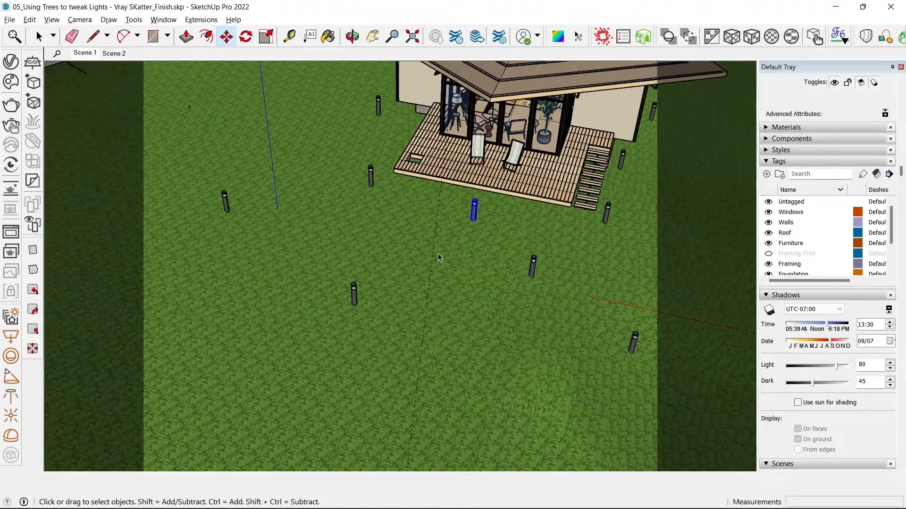
pyautogui.scroll(2, 430, 243)
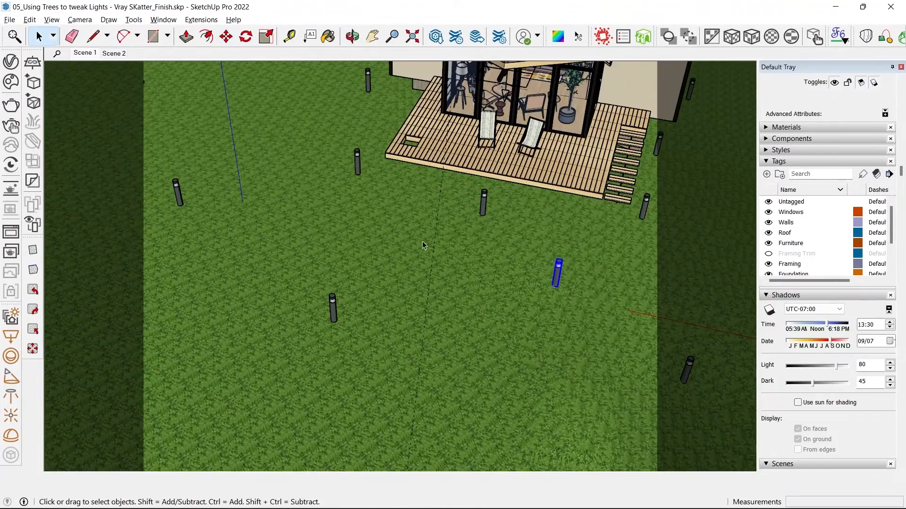
pyautogui.scroll(2, 594, 256)
pyautogui.scroll(-1, 551, 271)
pyautogui.doubleClick(531, 269)
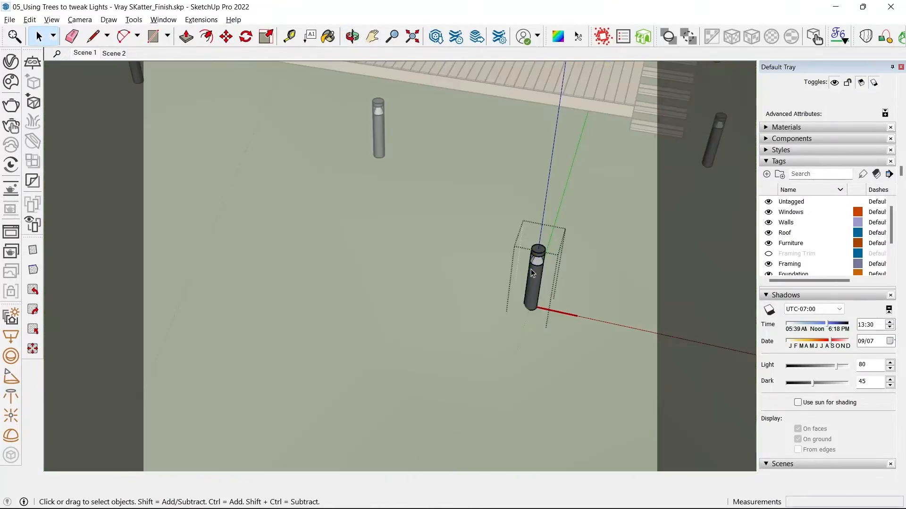
pyautogui.scroll(2, 531, 269)
pyautogui.press('Escape')
pyautogui.scroll(-3, 538, 276)
pyautogui.scroll(5, 539, 257)
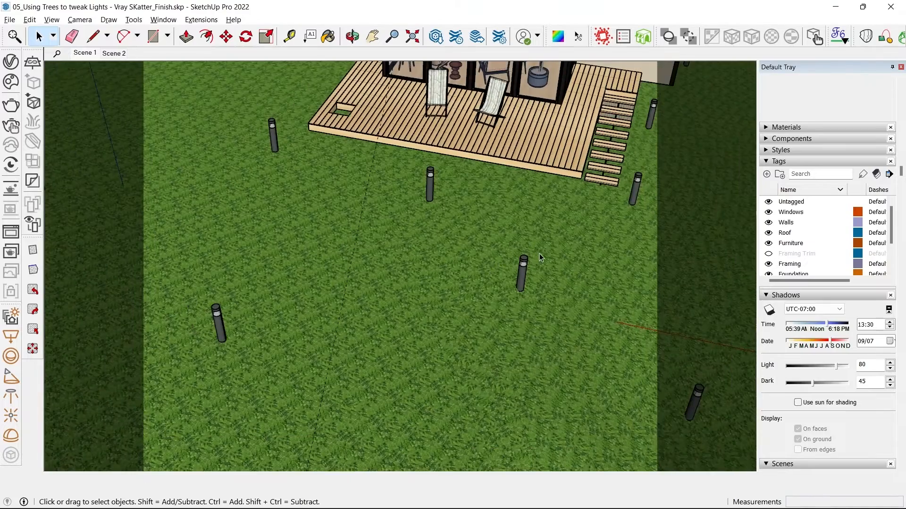
pyautogui.scroll(-5, 437, 247)
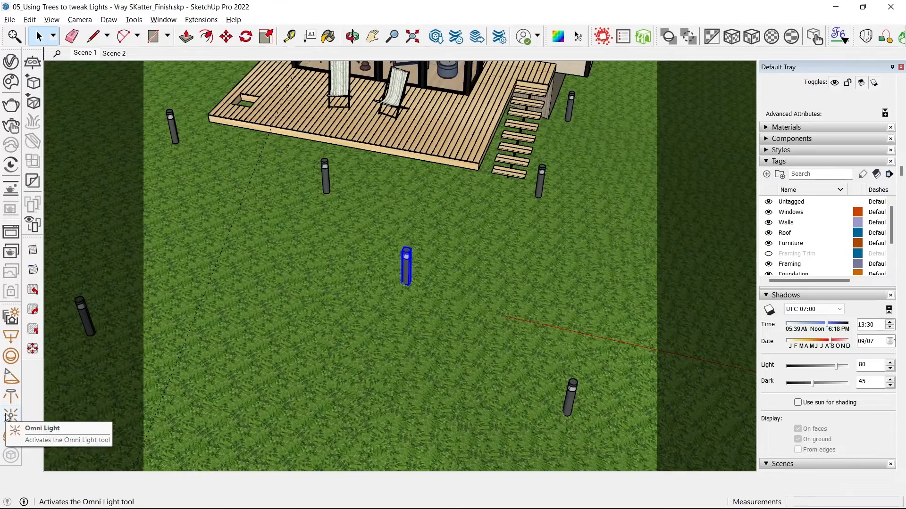
# - Open the front-lawn bollard component for editing and examine the transparent lens around its white cone
pyautogui.scroll(4, 408, 262)
pyautogui.doubleClick(384, 256)
pyautogui.click(384, 255)
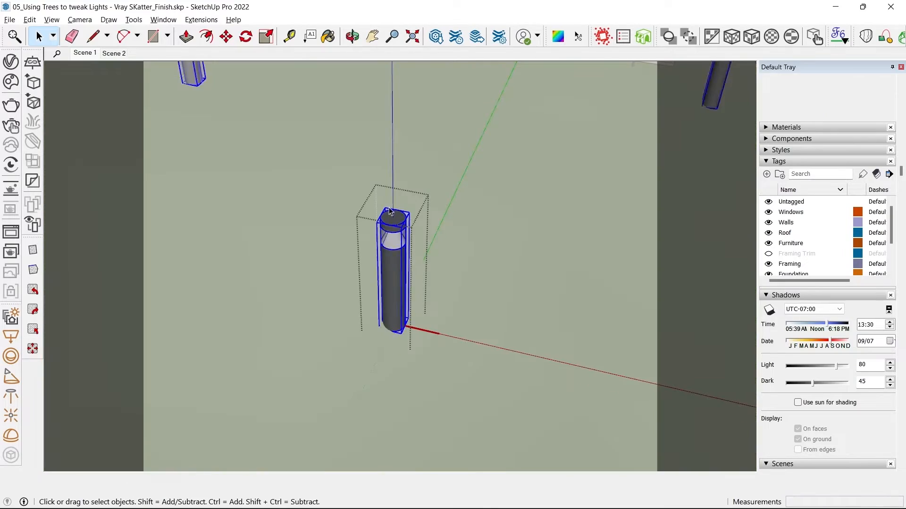
pyautogui.scroll(6, 400, 234)
pyautogui.moveTo(343, 311); pyautogui.dragTo(341, 273, button='middle')
pyautogui.doubleClick(357, 279)
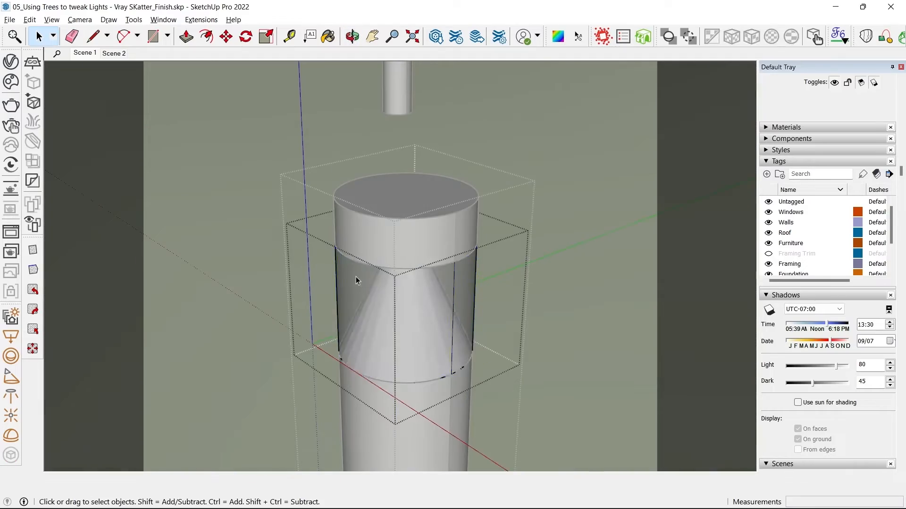
pyautogui.click(355, 278)
pyautogui.scroll(4, 356, 279)
pyautogui.moveTo(355, 281); pyautogui.dragTo(391, 239, button='middle')
pyautogui.scroll(-5, 372, 267)
pyautogui.press('Escape')
pyautogui.scroll(3, 358, 251)
pyautogui.scroll(-5, 384, 305)
# - Select the lens component inside the bollard, convert it into a V-Ray mesh light and leave component editing
pyautogui.click(384, 304)
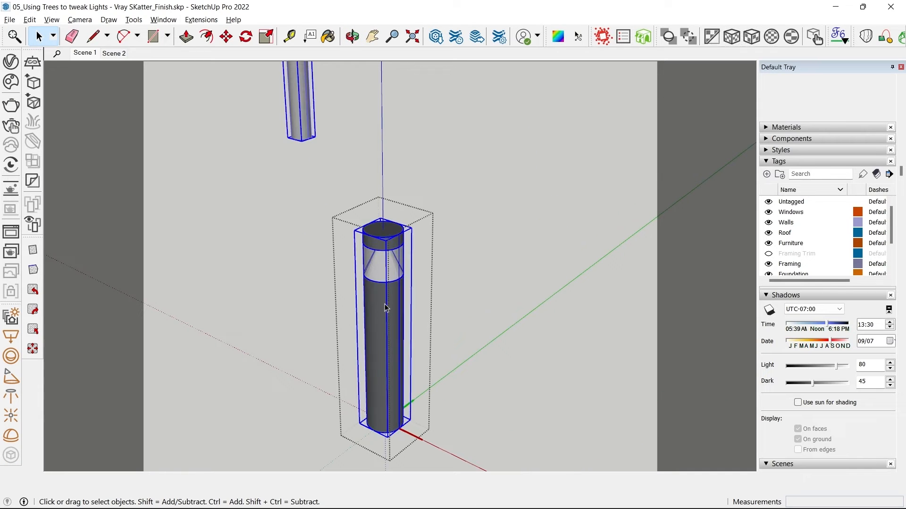
pyautogui.doubleClick(370, 265)
pyautogui.click(370, 265)
pyautogui.scroll(-8, 381, 285)
pyautogui.scroll(-3, 380, 293)
pyautogui.scroll(6, 399, 319)
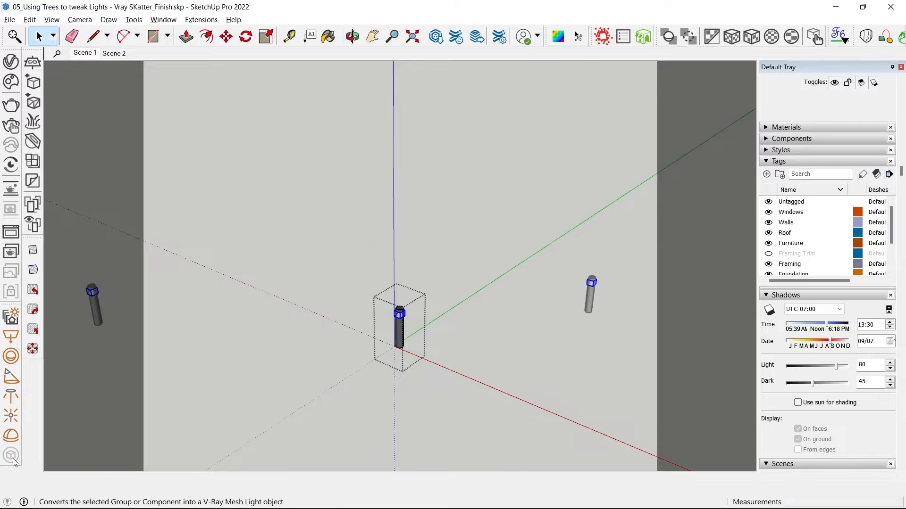
pyautogui.scroll(4, 395, 325)
pyautogui.scroll(4, 404, 312)
pyautogui.moveTo(387, 317); pyautogui.dragTo(545, 253, button='middle')
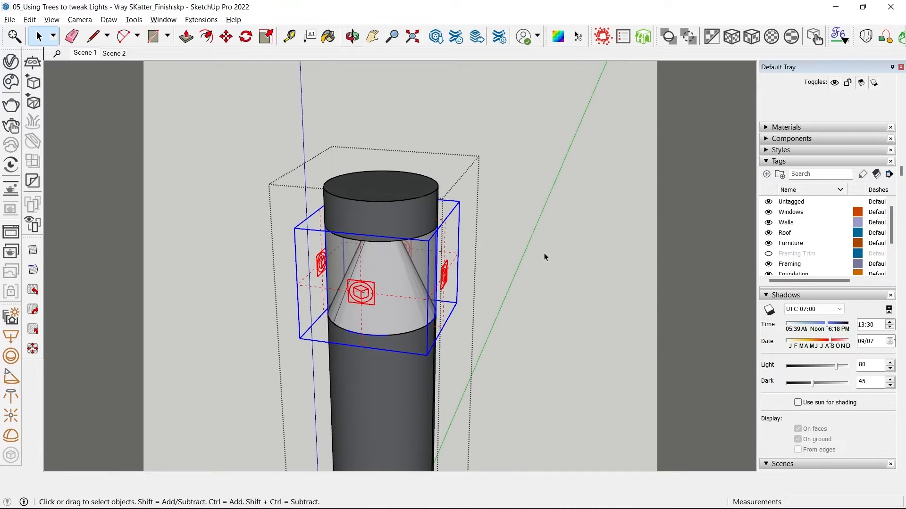
pyautogui.click(542, 251)
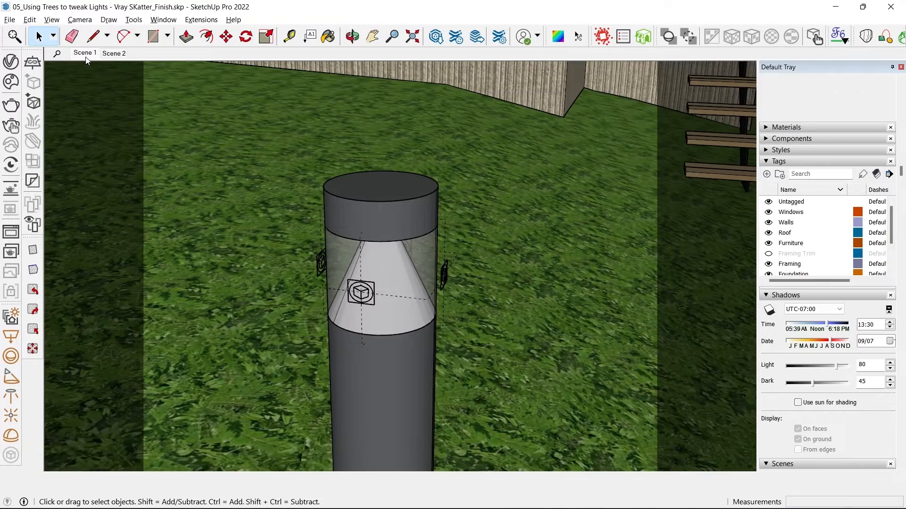
# - Return to Scene 1 and set the Light Mix render element to group by Group Instances
pyautogui.click(85, 55)
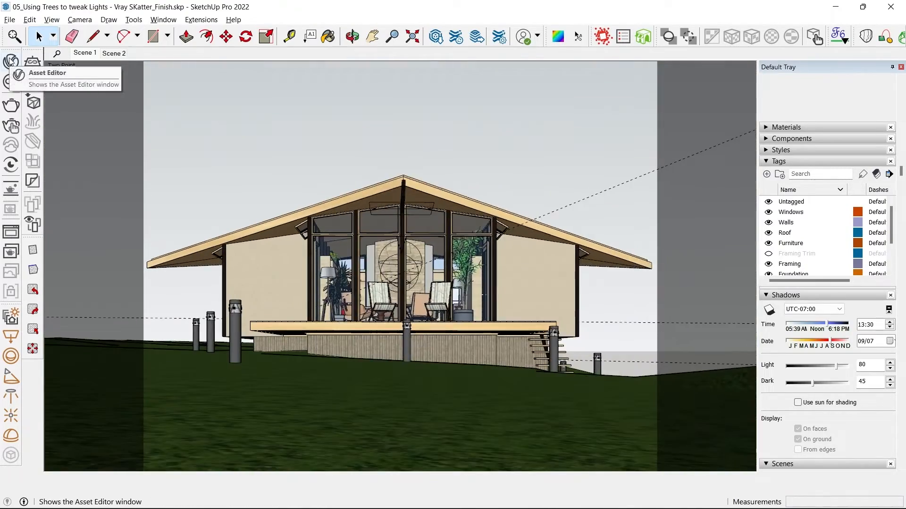
pyautogui.click(10, 61)
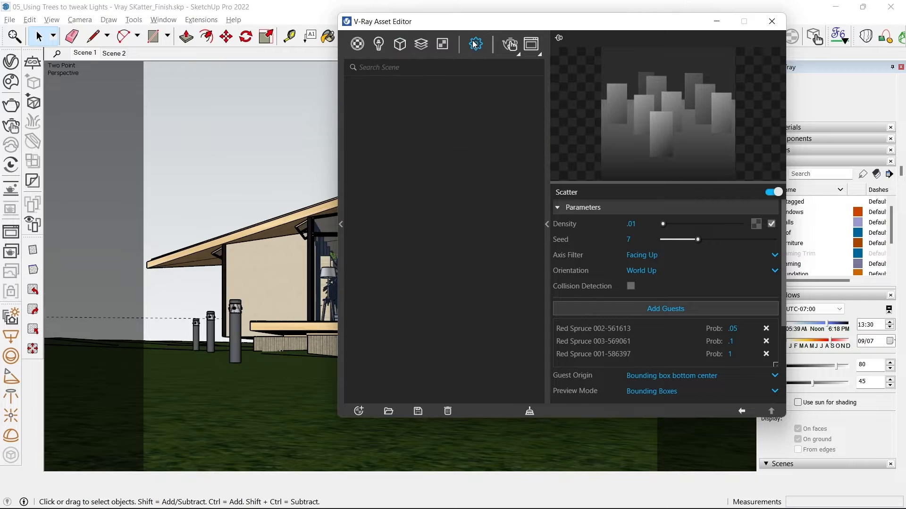
pyautogui.click(475, 44)
pyautogui.click(423, 45)
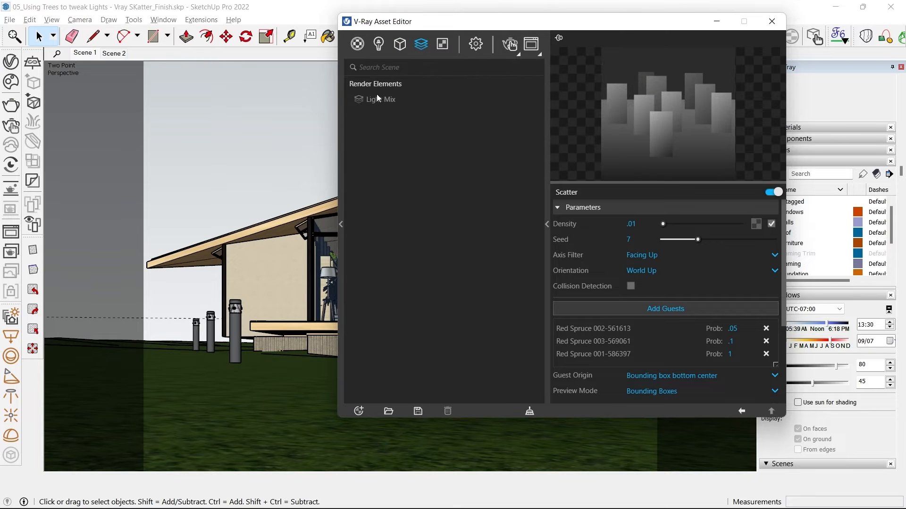
pyautogui.click(376, 100)
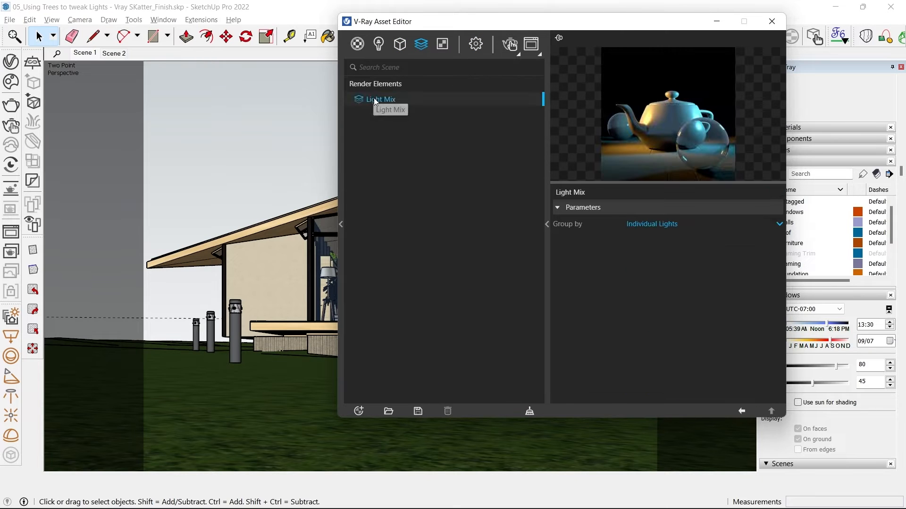
pyautogui.click(649, 224)
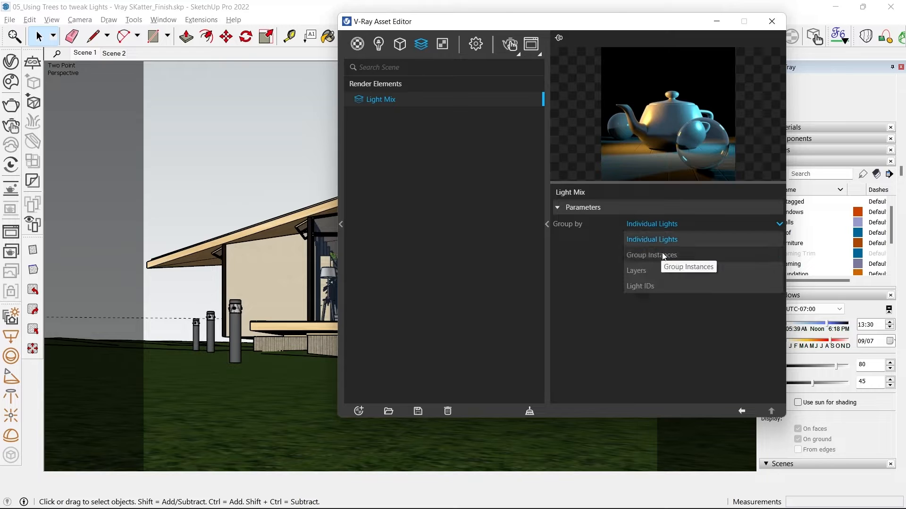
pyautogui.click(11, 231)
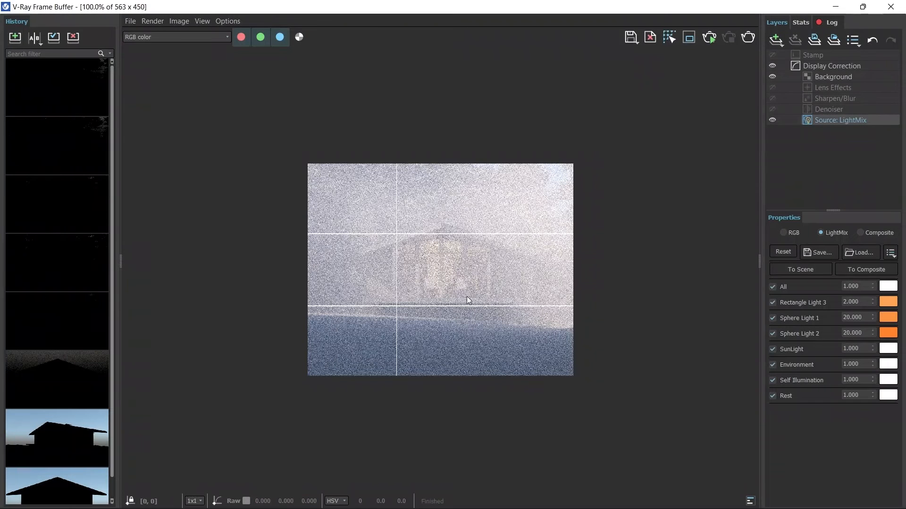
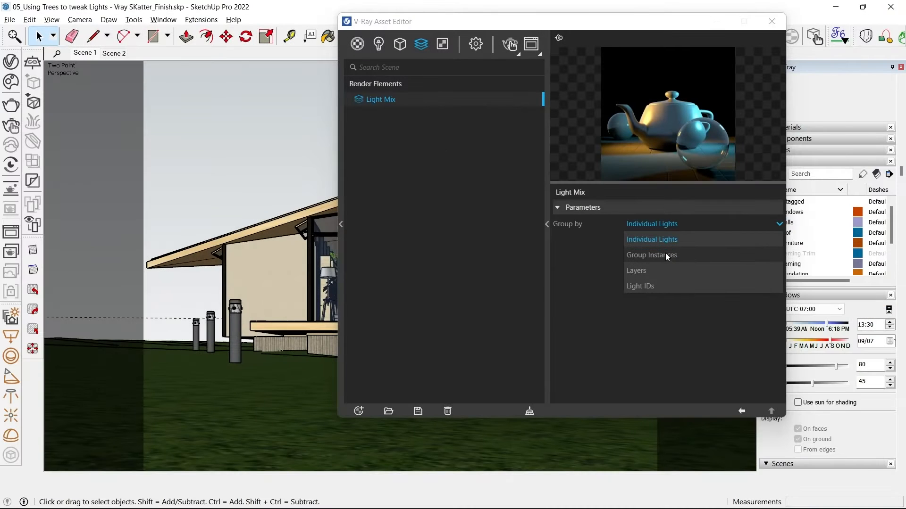
pyautogui.click(663, 255)
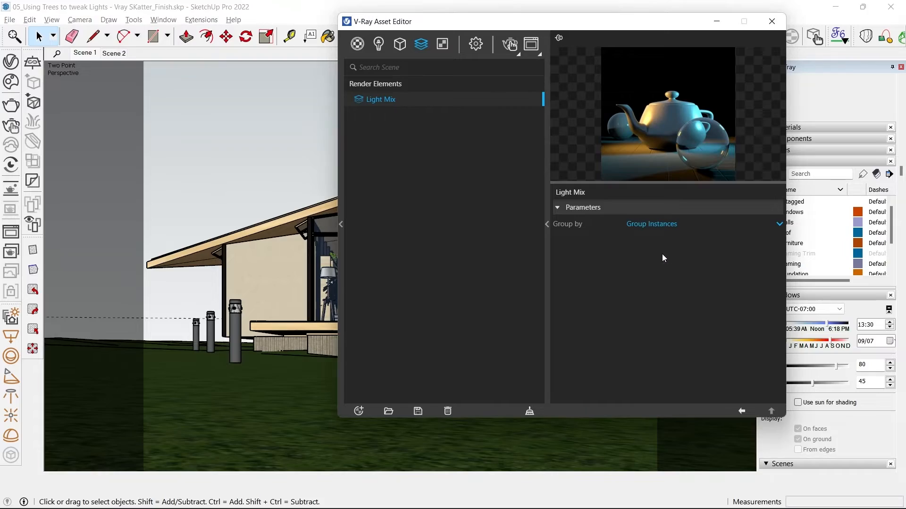
# - Start an interactive render with the grouped lights and show the LightMix source's light list
pyautogui.click(508, 46)
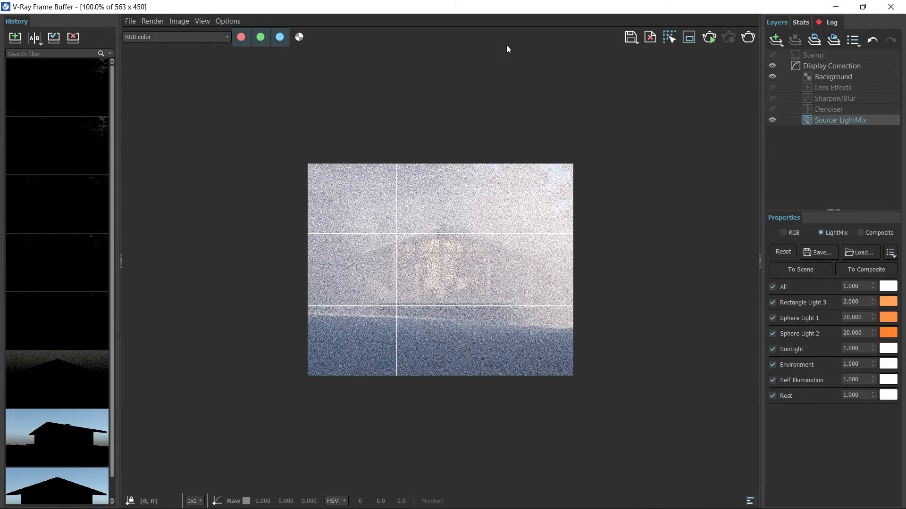
pyautogui.scroll(1, 398, 316)
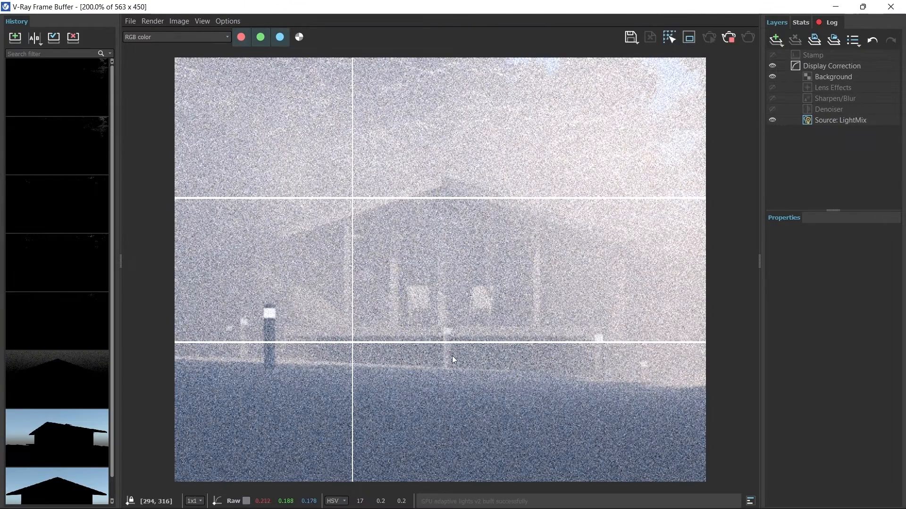
pyautogui.click(840, 120)
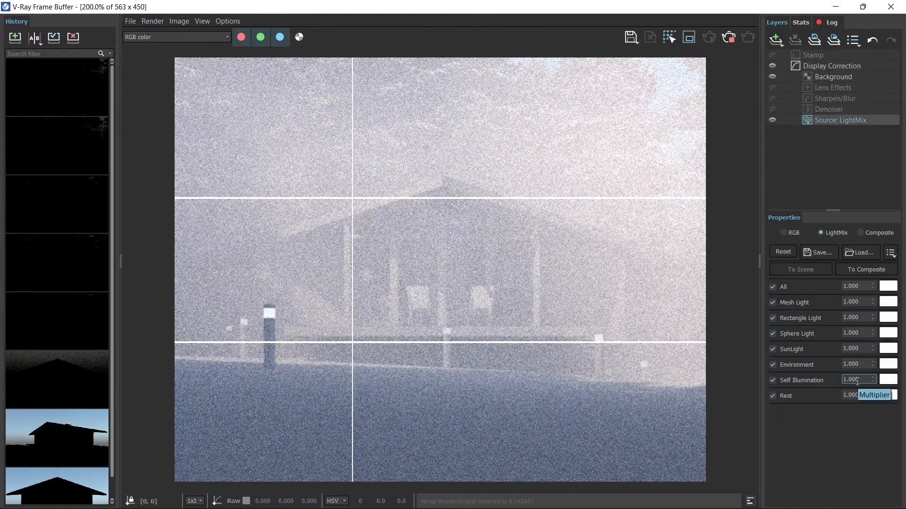
# - Set the Mesh Light multiplier to 10 and its colour to warm orange in the LightMix
pyautogui.doubleClick(864, 302)
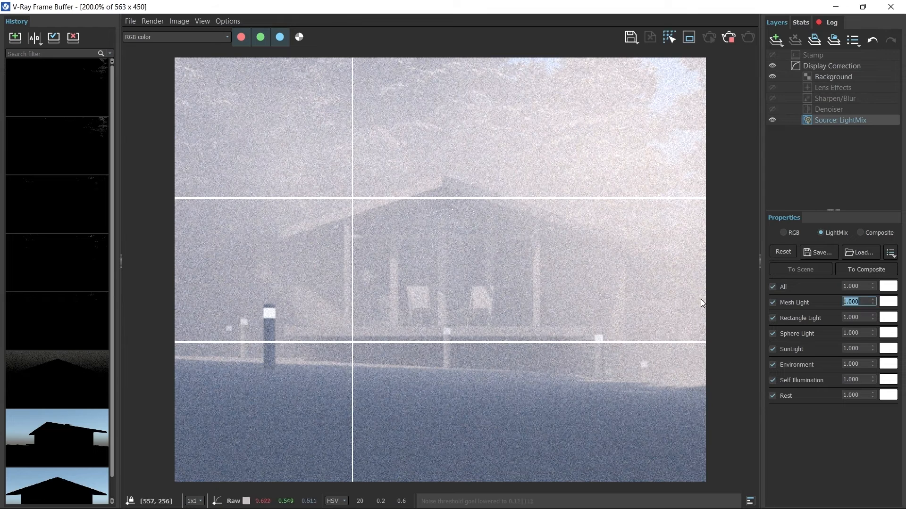
pyautogui.write('10')
pyautogui.press('Return')
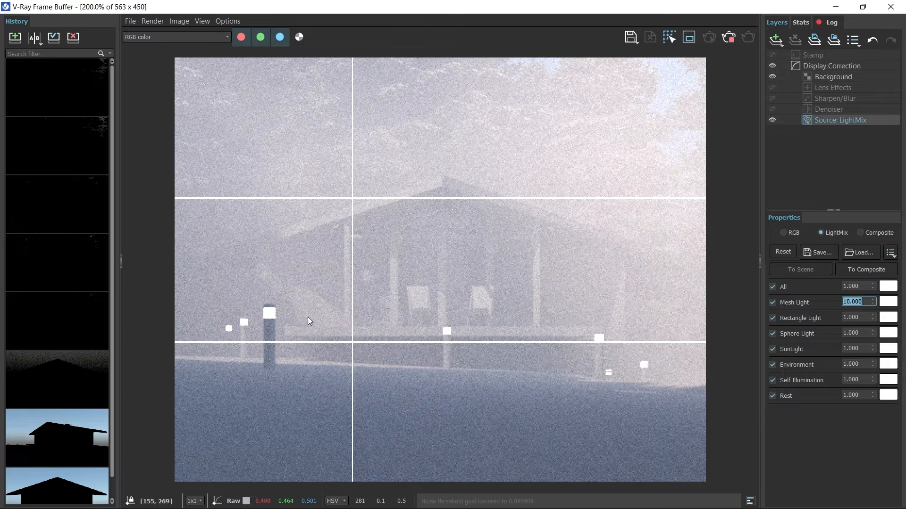
pyautogui.click(891, 304)
pyautogui.moveTo(823, 444); pyautogui.dragTo(803, 443)
pyautogui.click(832, 497)
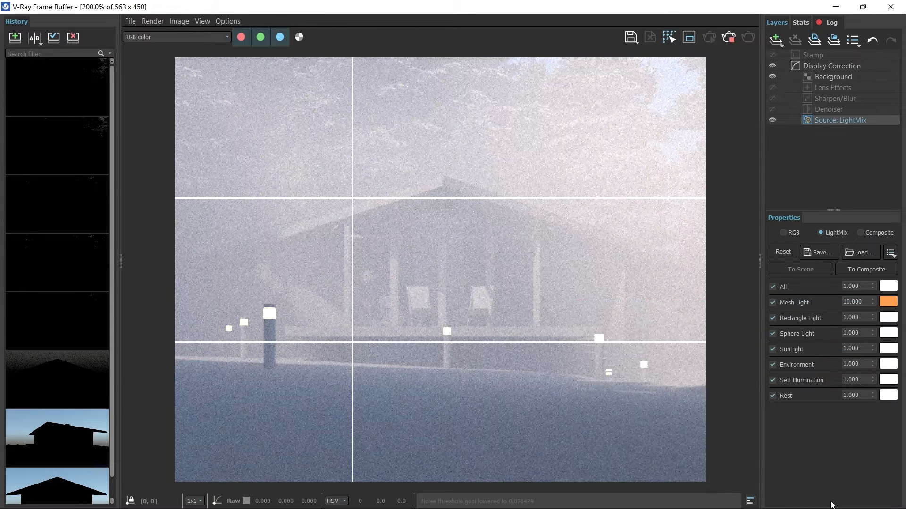
# - Set the Rectangle Light multiplier to 2 and its colour to warm orange in the LightMix
pyautogui.doubleClick(866, 317)
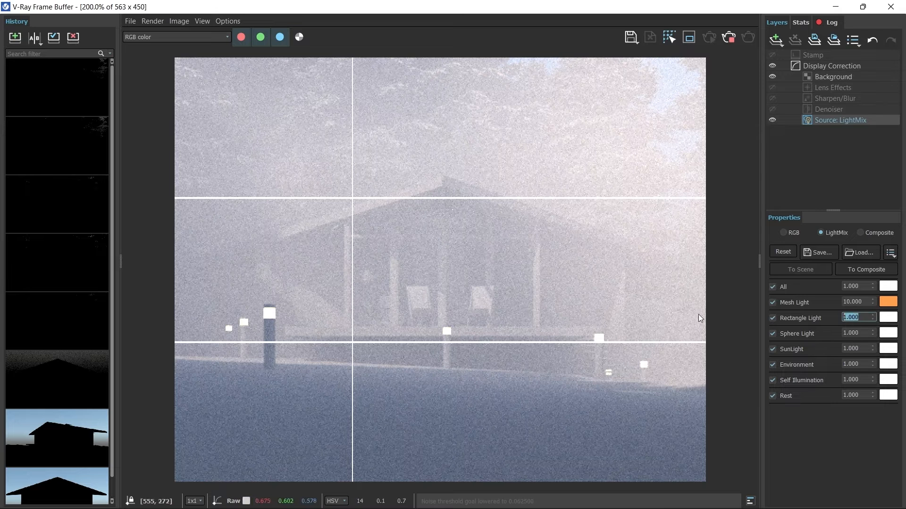
pyautogui.write('1')
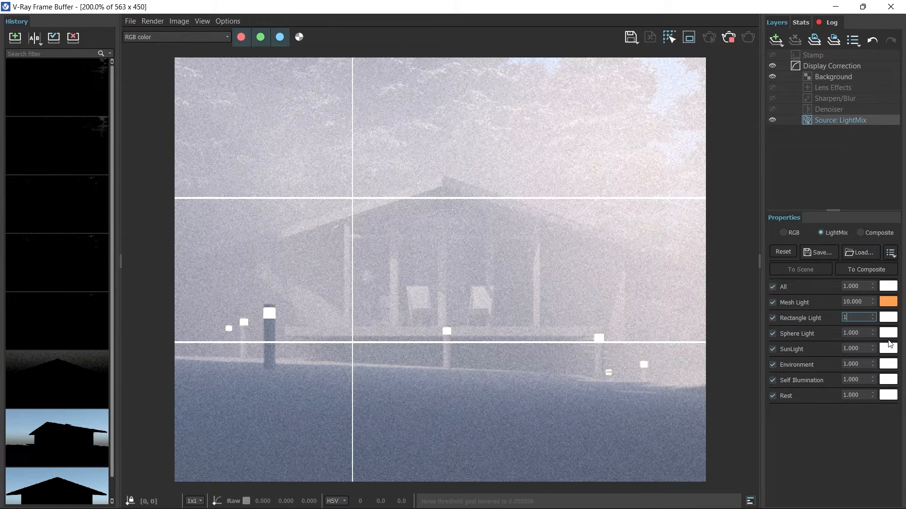
pyautogui.write('0')
pyautogui.press('Return')
pyautogui.write('2')
pyautogui.click(888, 318)
pyautogui.moveTo(803, 253); pyautogui.dragTo(807, 253)
pyautogui.click(815, 303)
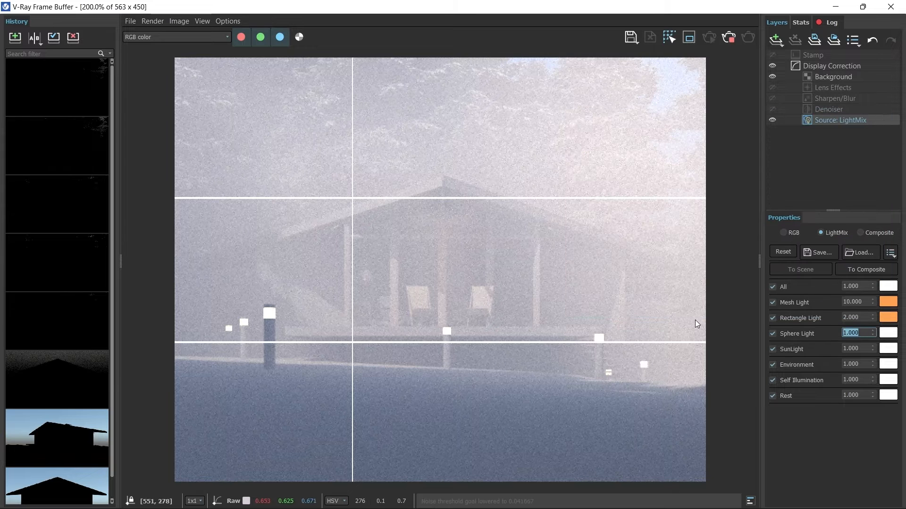
# - Set the Sphere Light multiplier to 20 and its colour to deep orange in the LightMix
pyautogui.write('10')
pyautogui.press('Tab')
pyautogui.write('10')
pyautogui.press('Return')
pyautogui.hotkey('ctrl', 'z')
pyautogui.click(892, 330)
pyautogui.moveTo(821, 267); pyautogui.dragTo(807, 266)
pyautogui.click(831, 321)
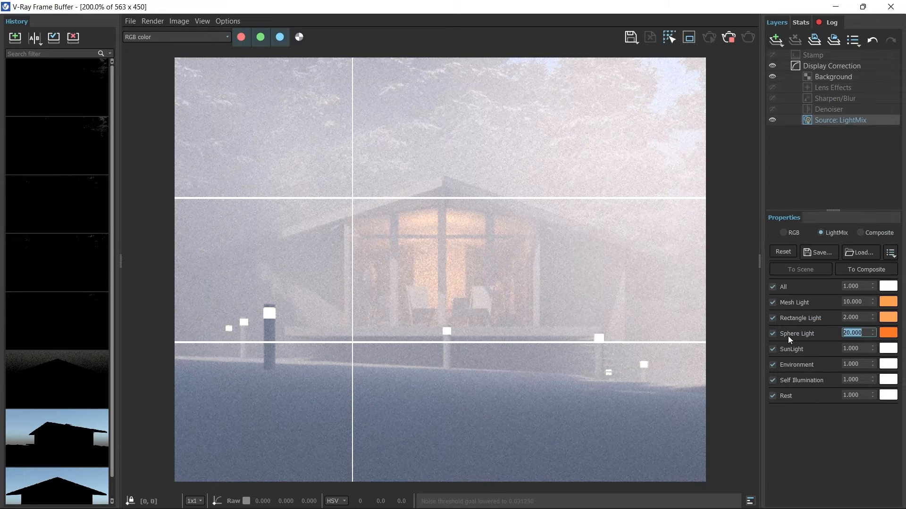
# - Add an Exposure correction layer with exposure about 0.355, highlight burn 0.350 and contrast about 0.148
pyautogui.click(795, 193)
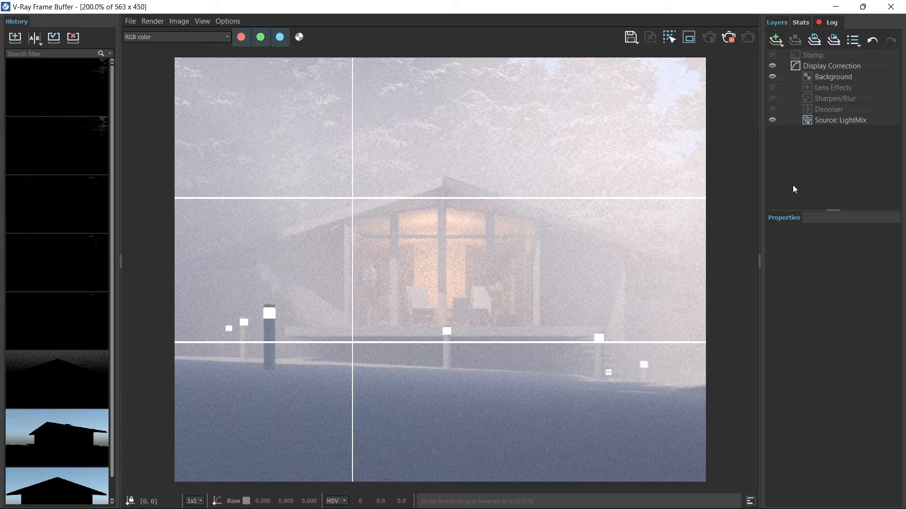
pyautogui.click(775, 40)
pyautogui.click(789, 129)
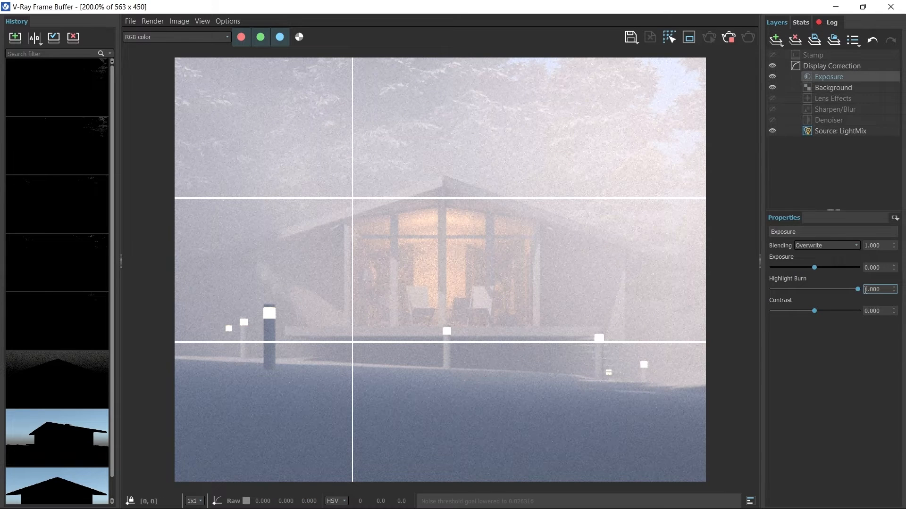
pyautogui.moveTo(814, 266); pyautogui.dragTo(815, 267)
pyautogui.moveTo(857, 289)
pyautogui.mouseDown()
pyautogui.moveTo(793, 290)
pyautogui.moveTo(849, 291)
pyautogui.moveTo(801, 290)
pyautogui.moveTo(817, 267)
pyautogui.mouseUp()
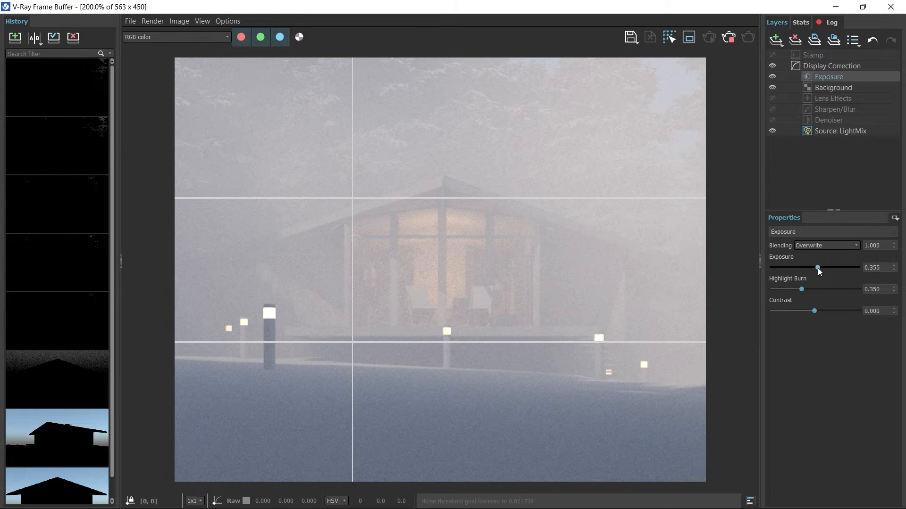
pyautogui.moveTo(810, 313); pyautogui.dragTo(820, 310)
# - Add a Curves correction layer and bend the master curve into a gentle contrast S-curve
pyautogui.click(776, 39)
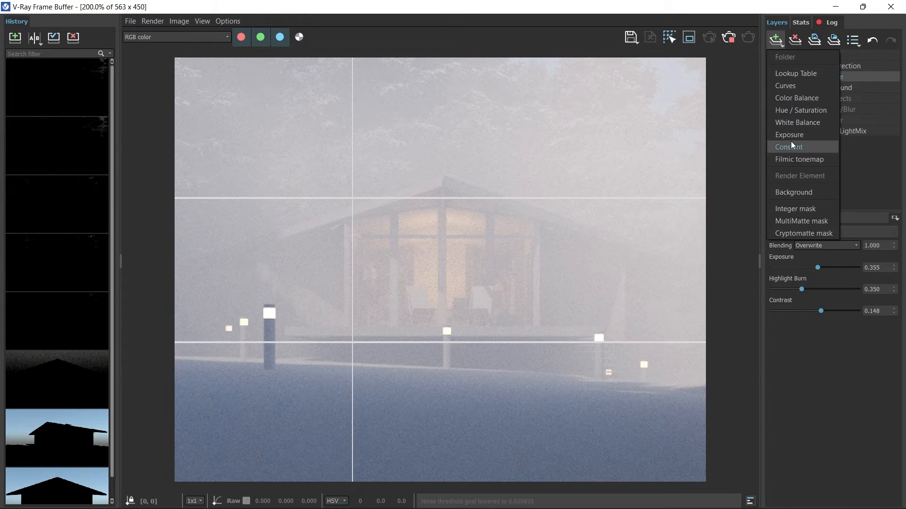
pyautogui.click(785, 85)
pyautogui.moveTo(852, 361); pyautogui.dragTo(853, 356)
pyautogui.click(891, 259)
pyautogui.moveTo(863, 290); pyautogui.dragTo(861, 293)
pyautogui.scroll(2, 335, 219)
pyautogui.scroll(-2, 335, 224)
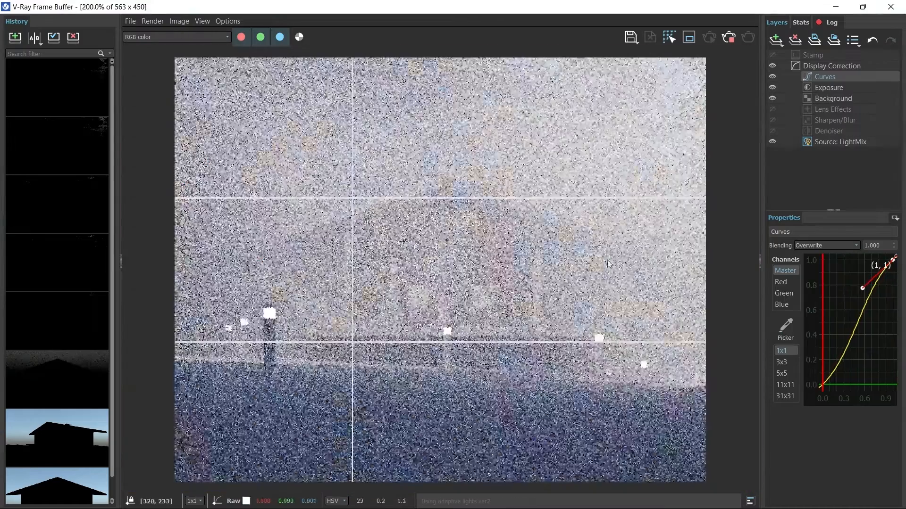
# - Enable bloom/glare in the Lens Effects layer and inspect the glow around the bollard lights
pyautogui.click(831, 110)
pyautogui.click(772, 266)
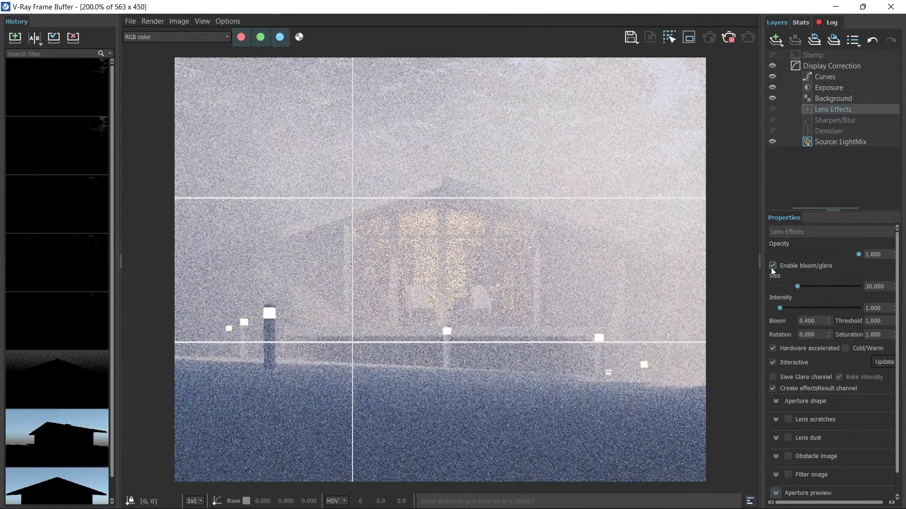
pyautogui.scroll(1, 289, 313)
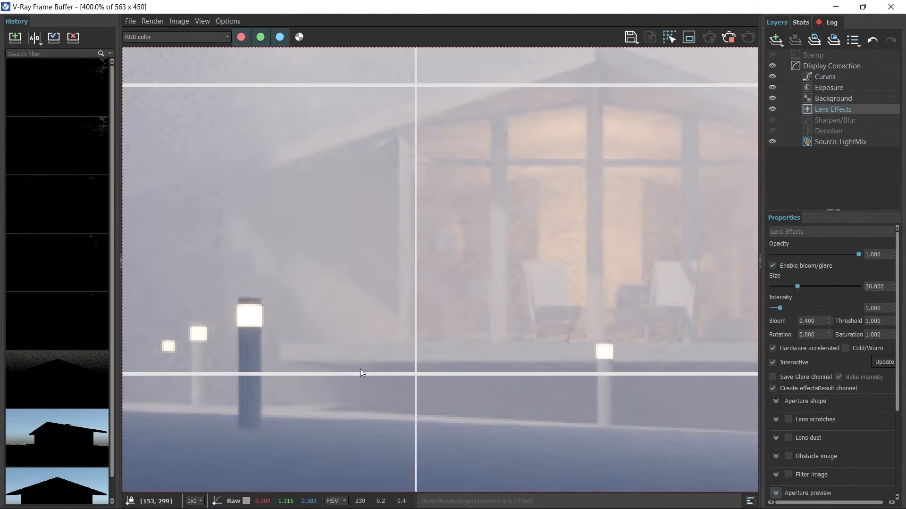
pyautogui.scroll(-1, 366, 321)
# - Add a White Balance correction layer and set its temperature to about 6634
pyautogui.click(776, 40)
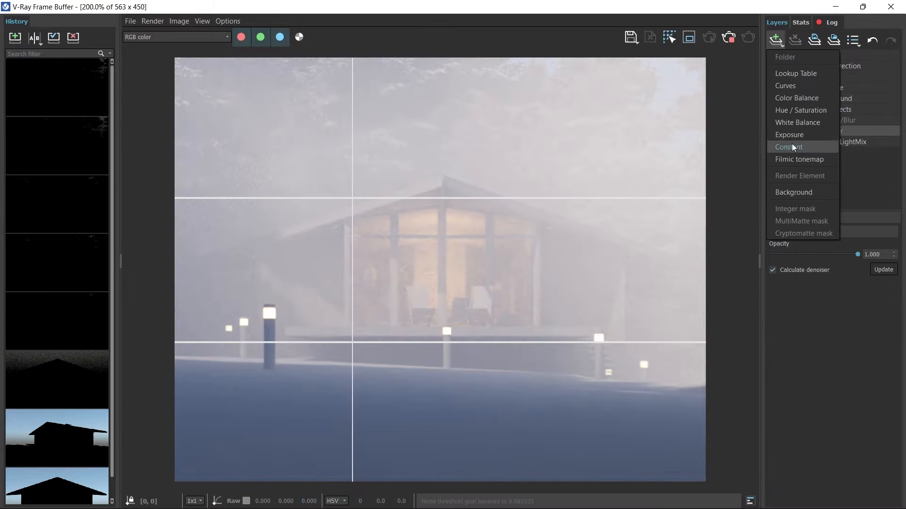
pyautogui.click(795, 122)
pyautogui.moveTo(814, 268)
pyautogui.mouseDown()
pyautogui.moveTo(800, 268)
pyautogui.moveTo(832, 270)
pyautogui.moveTo(816, 265)
pyautogui.mouseUp()
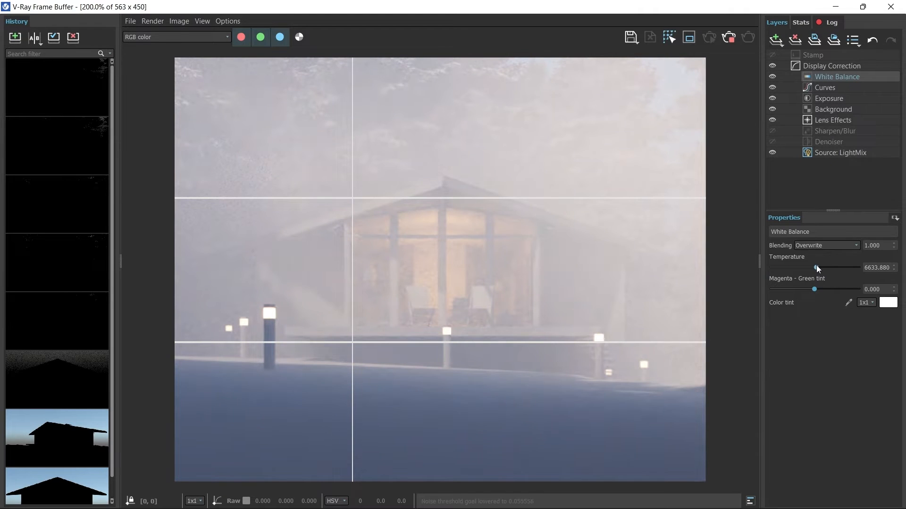
pyautogui.doubleClick(443, 272)
pyautogui.scroll(1, 419, 211)
pyautogui.scroll(1, 417, 249)
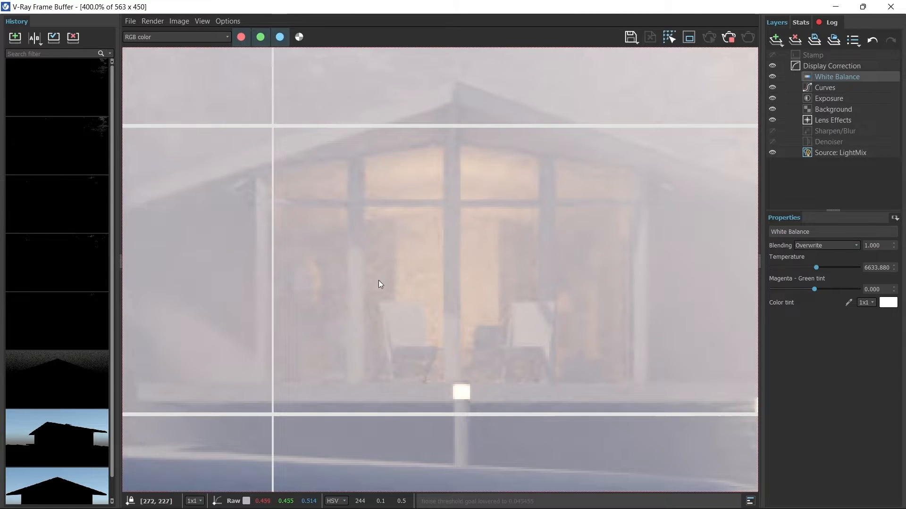
pyautogui.scroll(-1, 429, 279)
# - Save the LightMix settings as the preset "Lightmix Cinematic" in a new folder named "06_Adding Artificial LIghts"
pyautogui.click(841, 152)
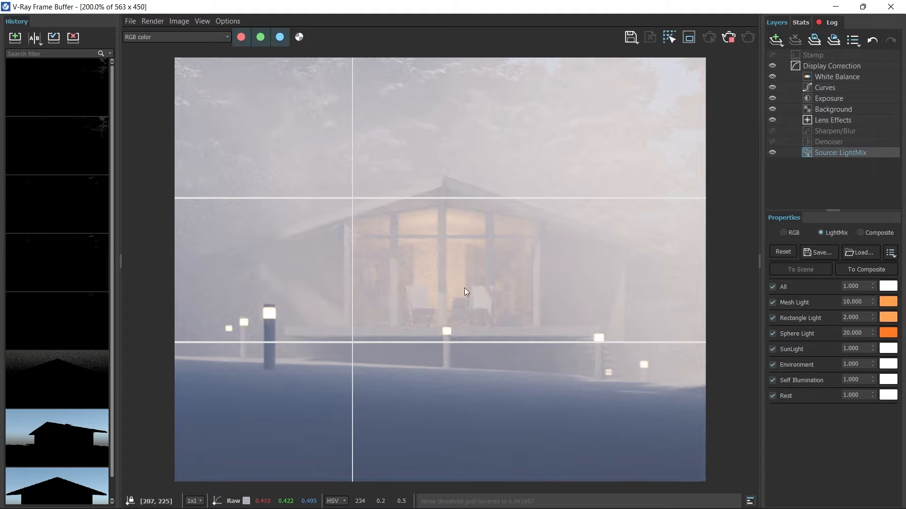
pyautogui.doubleClick(856, 332)
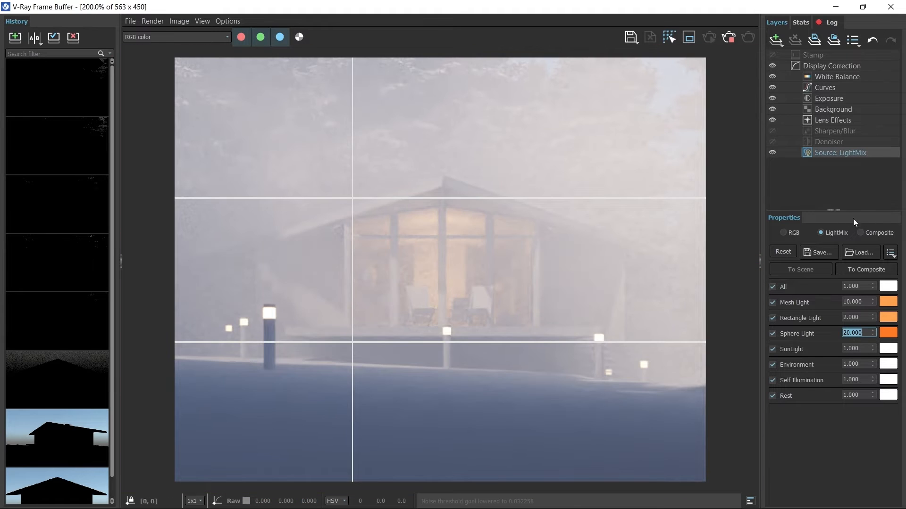
pyautogui.click(860, 442)
pyautogui.click(827, 253)
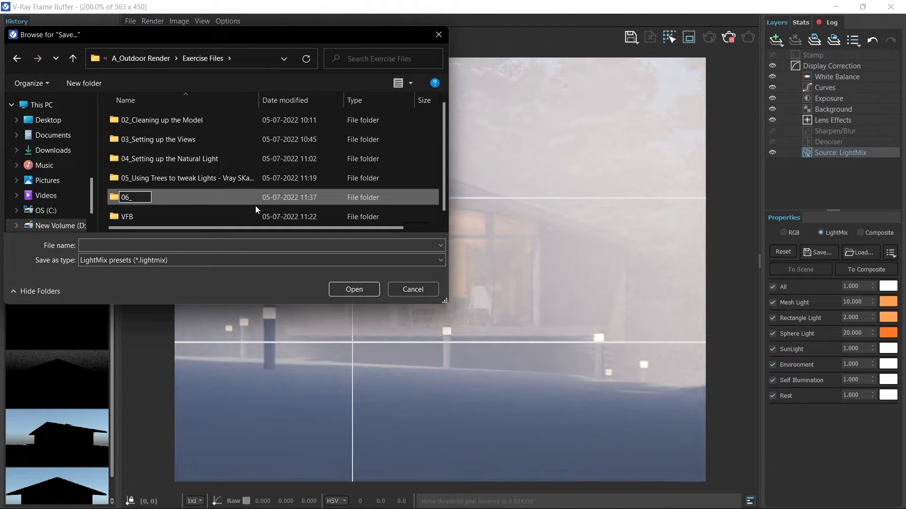
pyautogui.doubleClick(256, 197)
pyautogui.click(221, 245)
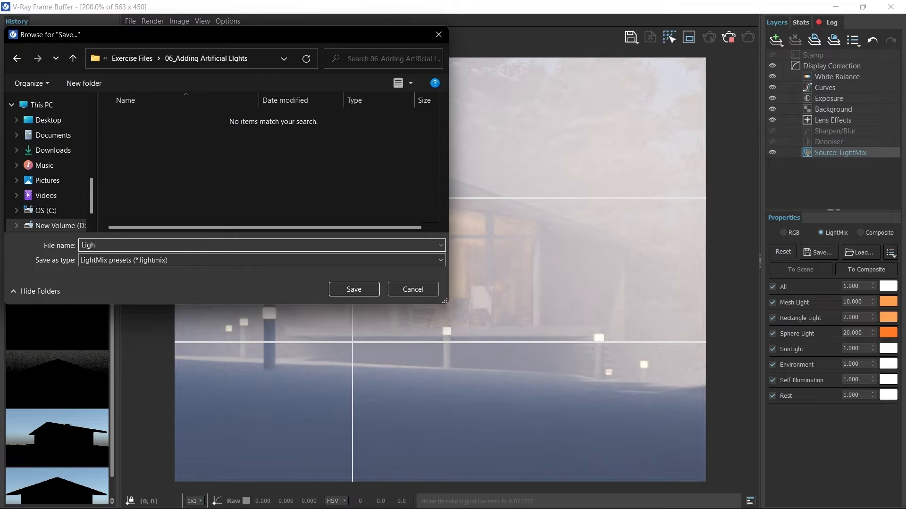
pyautogui.write('Lightmix Cinematic')
pyautogui.click(362, 287)
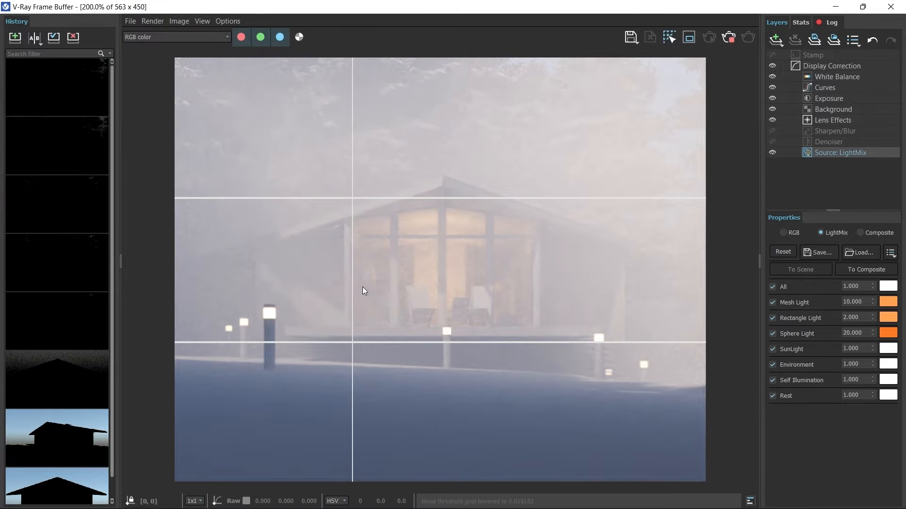
# - Save the current render to the history and compare earlier saved renders in A/B mode
pyautogui.click(15, 37)
pyautogui.click(33, 38)
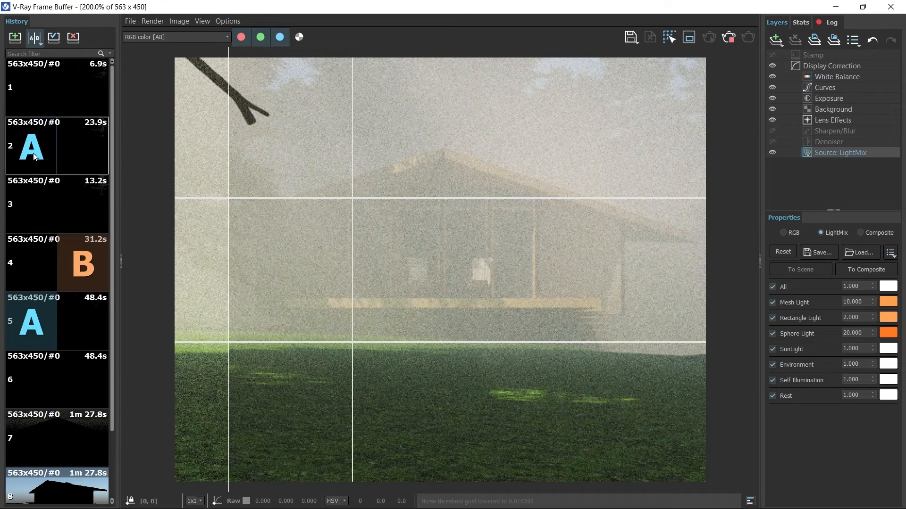
pyautogui.click(34, 157)
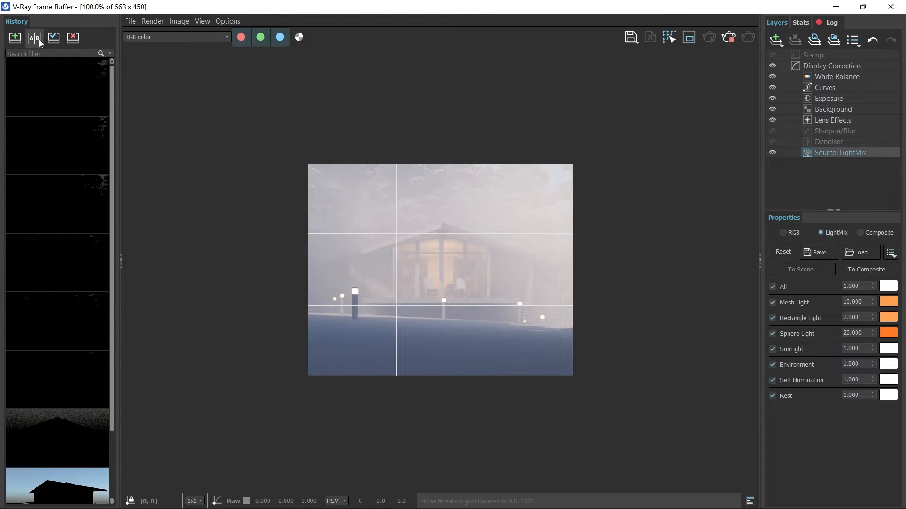
pyautogui.scroll(1, 436, 207)
pyautogui.scroll(-1, 445, 222)
pyautogui.scroll(1, 437, 225)
pyautogui.scroll(-1, 466, 247)
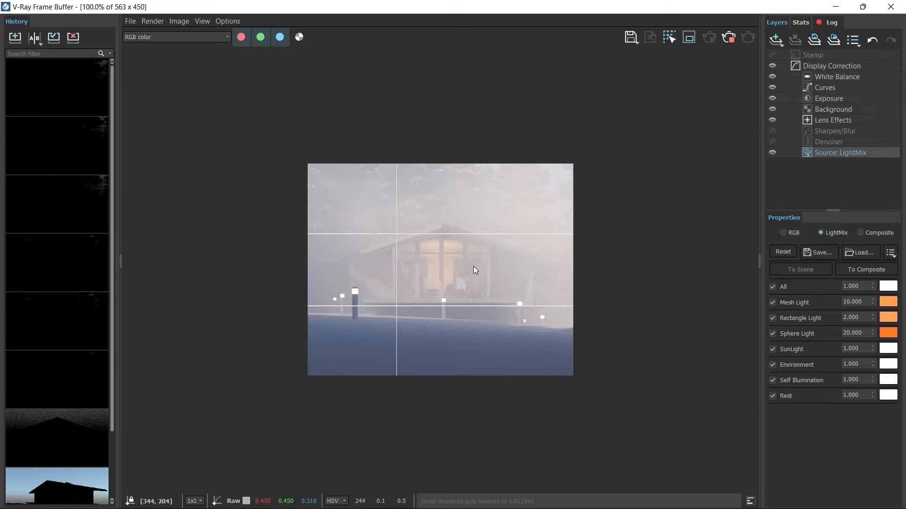
pyautogui.scroll(1, 463, 268)
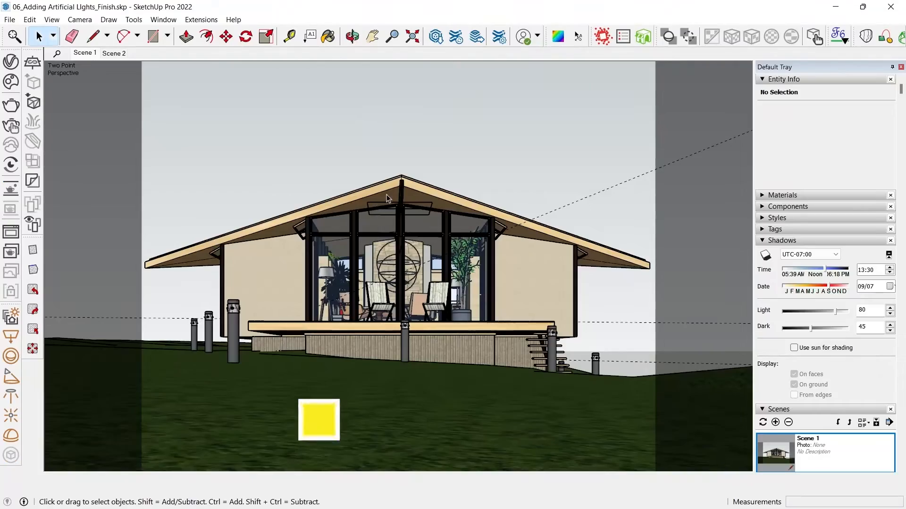
# - Switch to SketchUp and copy the Lawn component vertically along the blue axis by 0.01 m
pyautogui.moveTo(387, 195)
pyautogui.mouseDown(button='middle')
pyautogui.moveTo(410, 198)
pyautogui.moveTo(410, 155)
pyautogui.mouseUp(button='middle')
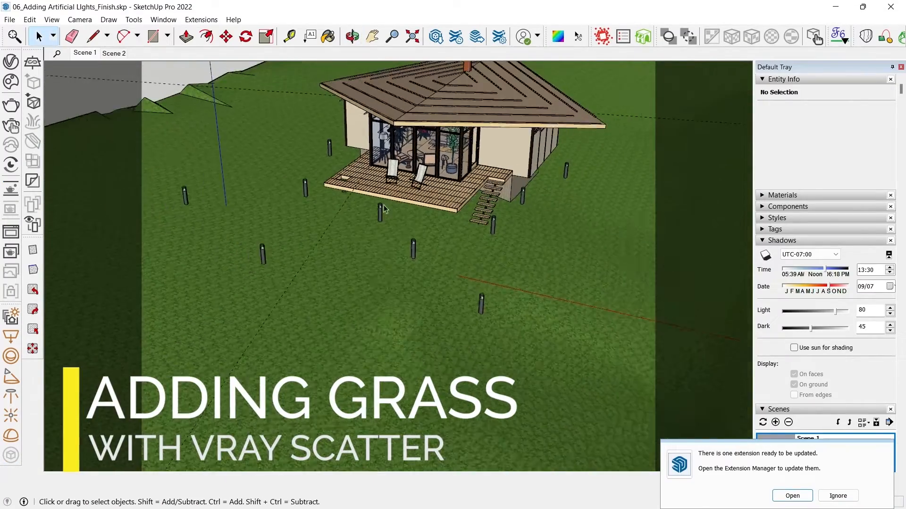
pyautogui.moveTo(384, 208); pyautogui.dragTo(382, 267, button='middle')
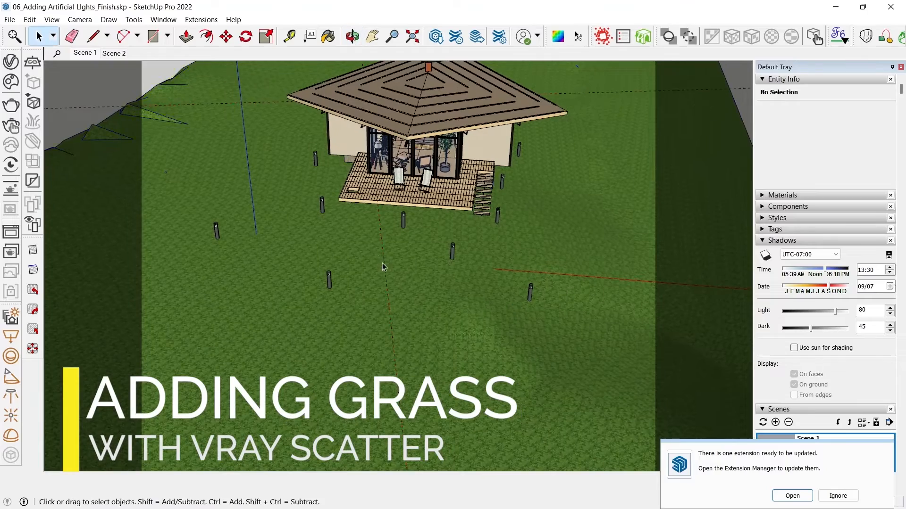
pyautogui.click(505, 327)
pyautogui.moveTo(505, 326); pyautogui.dragTo(407, 248, button='middle')
pyautogui.scroll(-2, 362, 275)
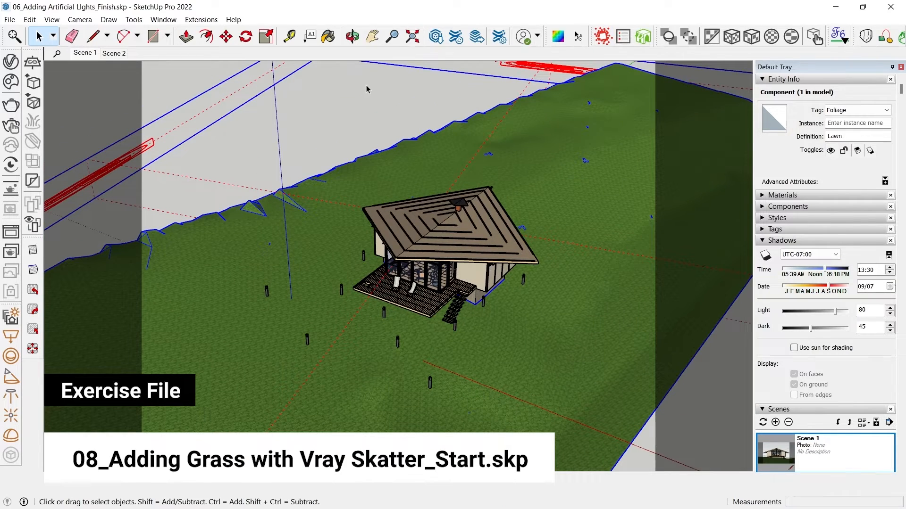
pyautogui.moveTo(316, 312); pyautogui.dragTo(414, 282, button='middle')
pyautogui.scroll(4, 401, 289)
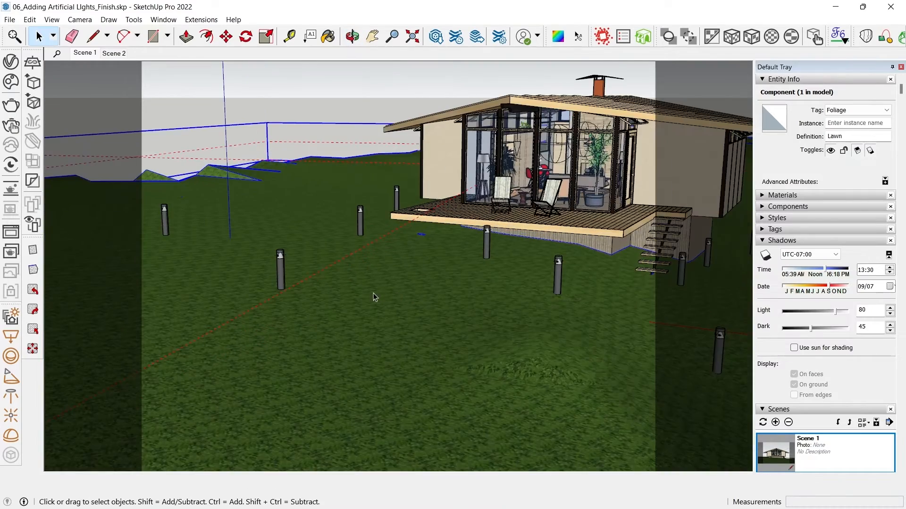
pyautogui.press('m')
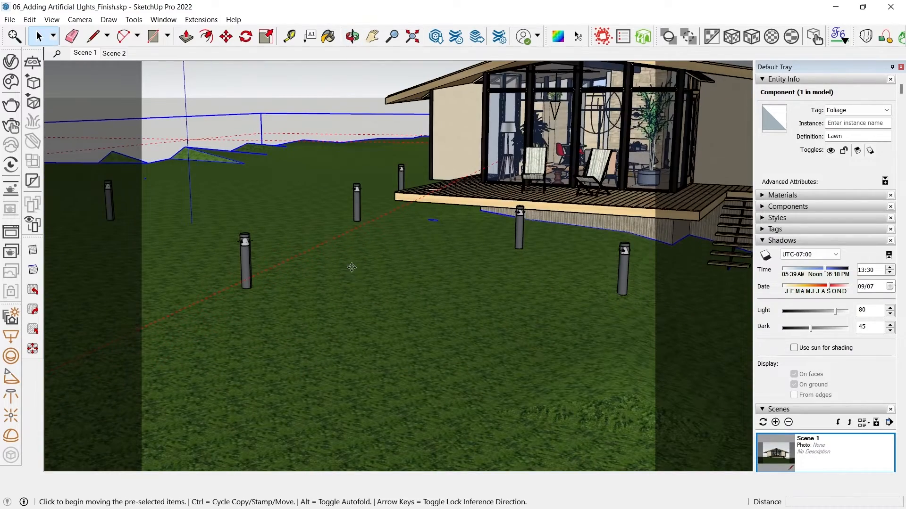
pyautogui.click(347, 254)
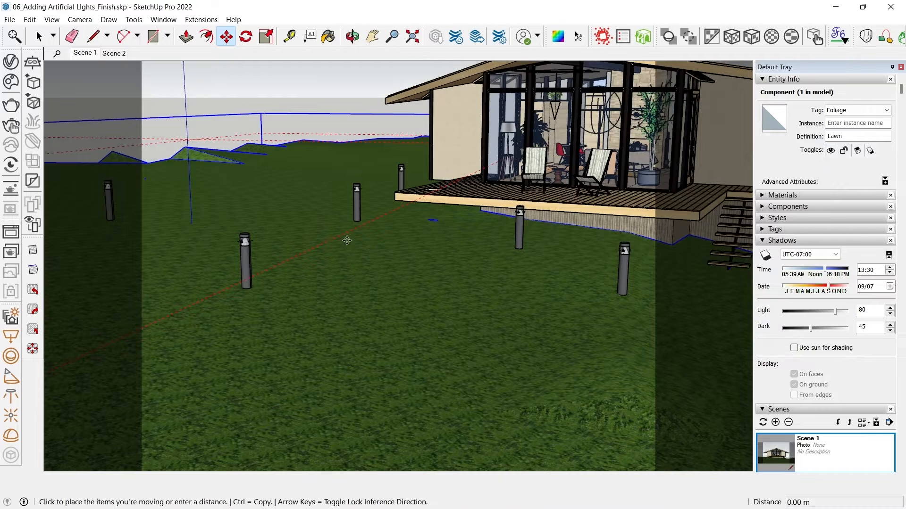
pyautogui.press('Up')
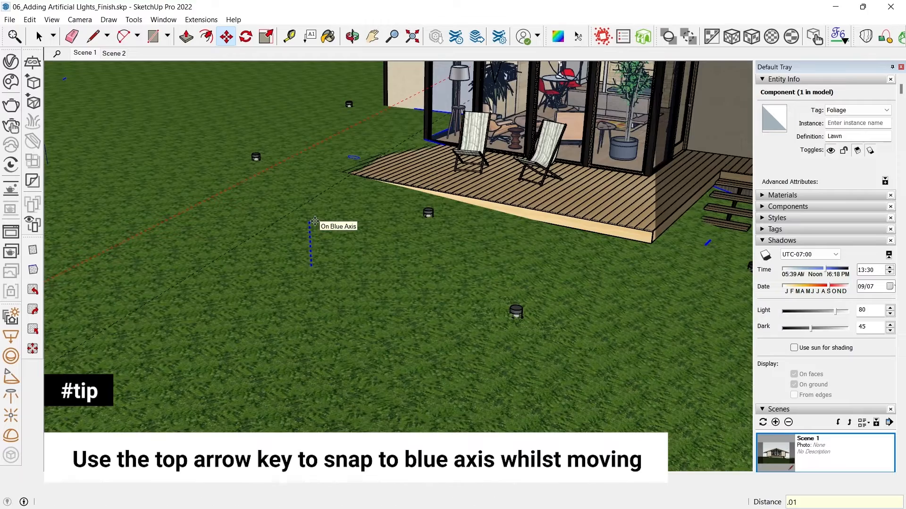
pyautogui.click(315, 221)
pyautogui.moveTo(357, 268); pyautogui.dragTo(350, 231, button='middle')
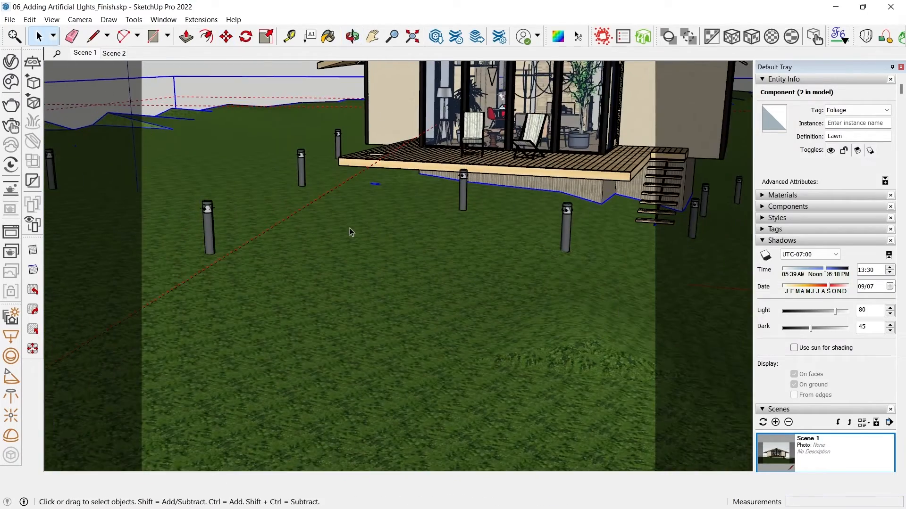
# - Explode the copied Lawn component, turn its geometry into a single group and clear the selection
pyautogui.rightClick(350, 227)
pyautogui.click(386, 171)
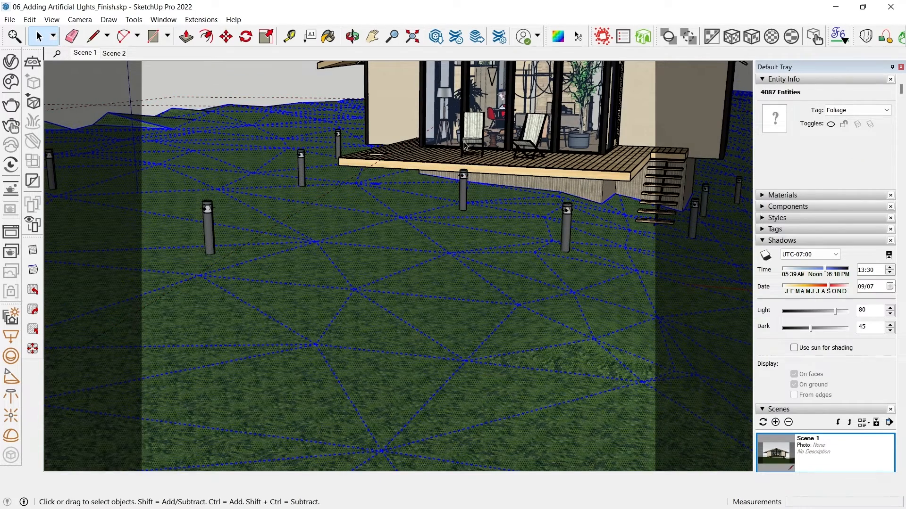
pyautogui.click(310, 145)
pyautogui.moveTo(364, 230); pyautogui.dragTo(326, 250, button='middle')
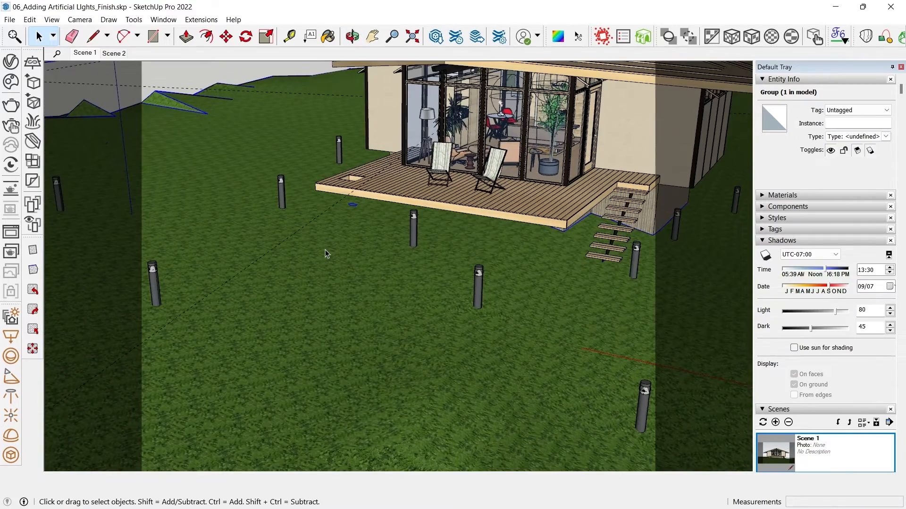
pyautogui.hotkey('ctrl', 't')
# - Select the original Lawn component and hide it, leaving the grouped lawn copy in the model
pyautogui.scroll(-8, 324, 250)
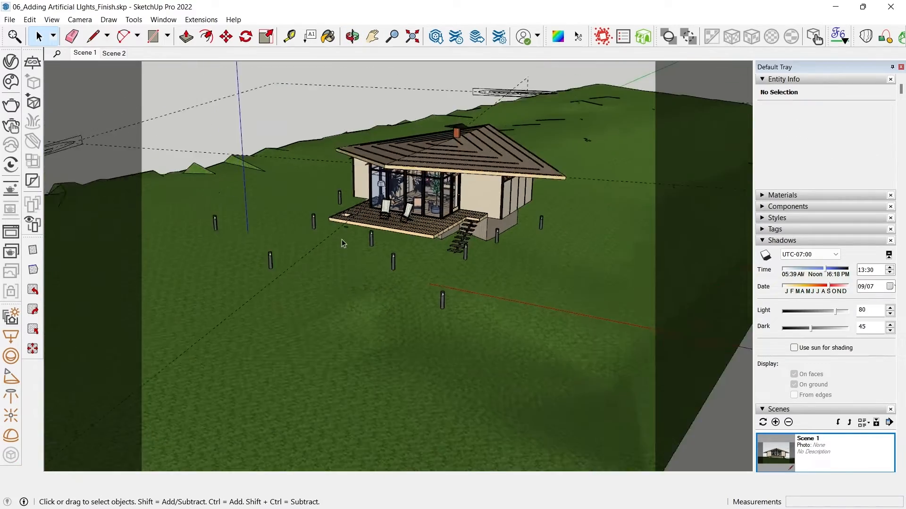
pyautogui.scroll(-5, 343, 244)
pyautogui.click(337, 292)
pyautogui.moveTo(338, 293); pyautogui.dragTo(192, 178, button='middle')
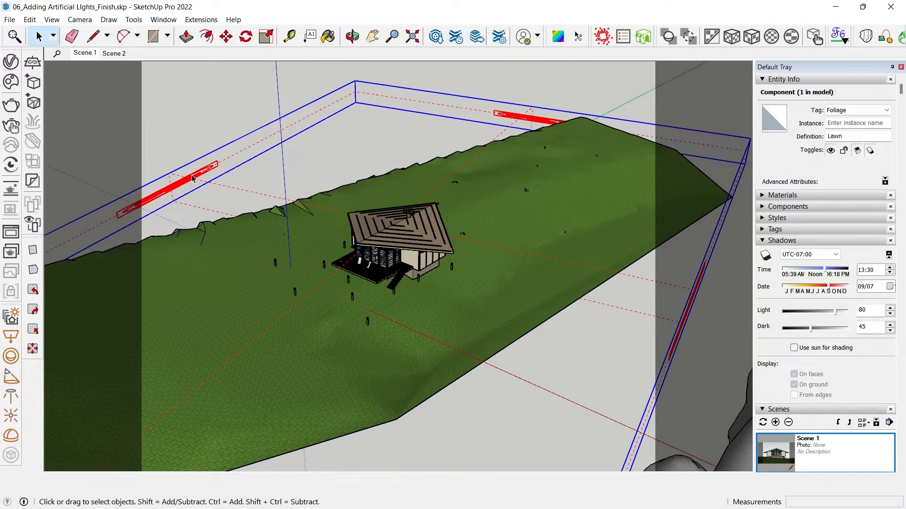
pyautogui.click(184, 176)
pyautogui.click(172, 187)
pyautogui.click(30, 19)
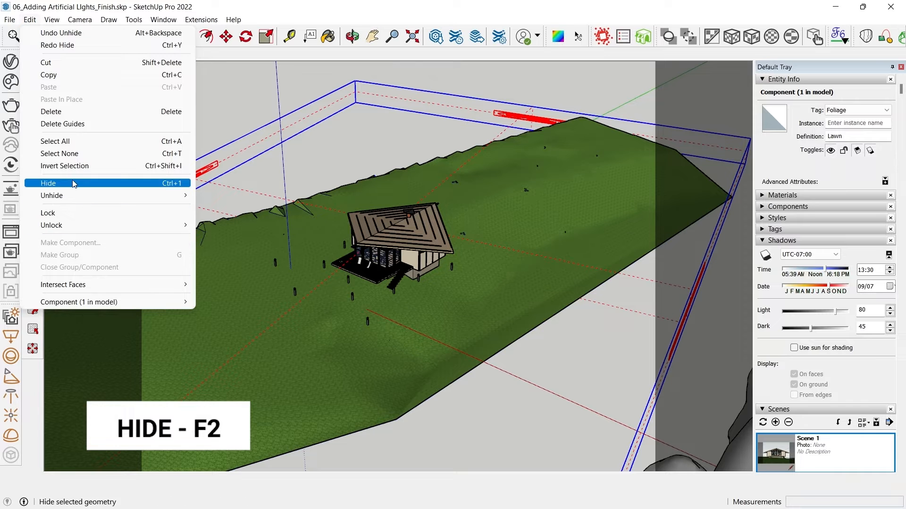
pyautogui.click(73, 183)
# - Apply V-Ray Scatter to the grouped lawn copy and activate the Scatter Viewer
pyautogui.moveTo(275, 259); pyautogui.dragTo(286, 277, button='middle')
pyautogui.click(376, 317)
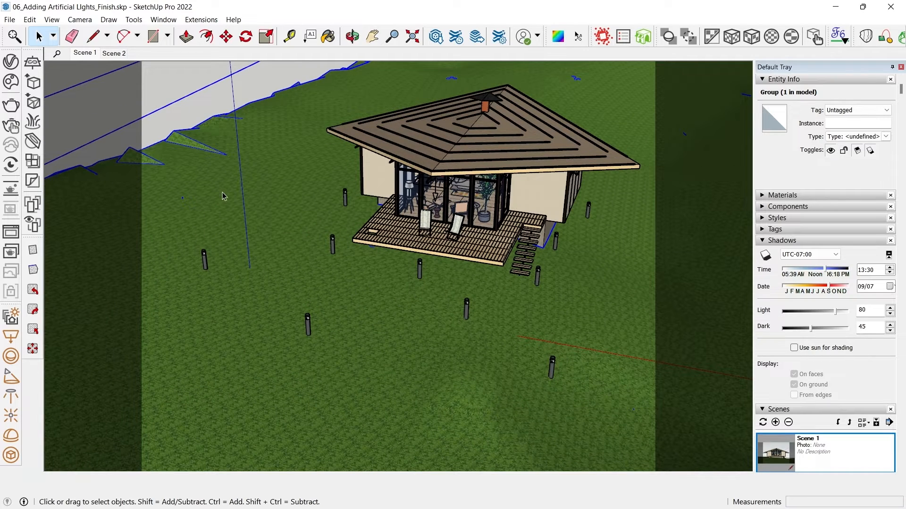
pyautogui.click(35, 203)
pyautogui.click(33, 223)
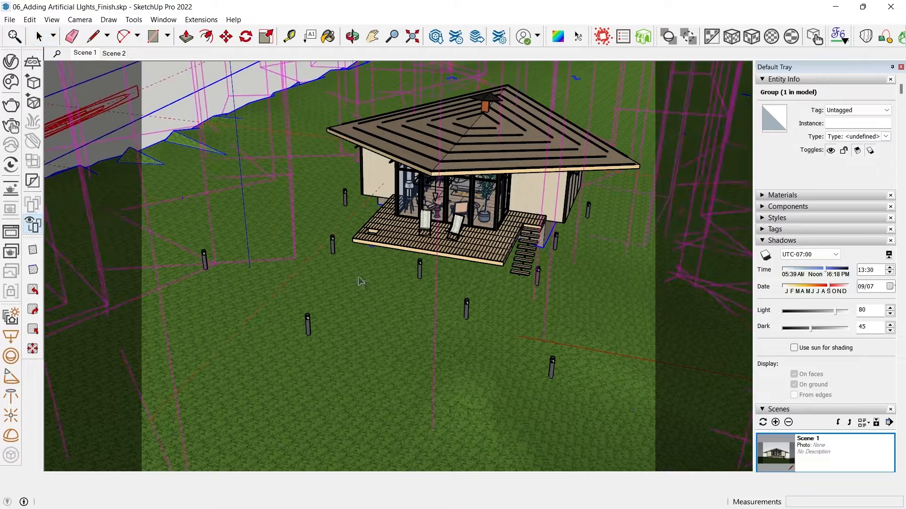
pyautogui.scroll(3, 373, 363)
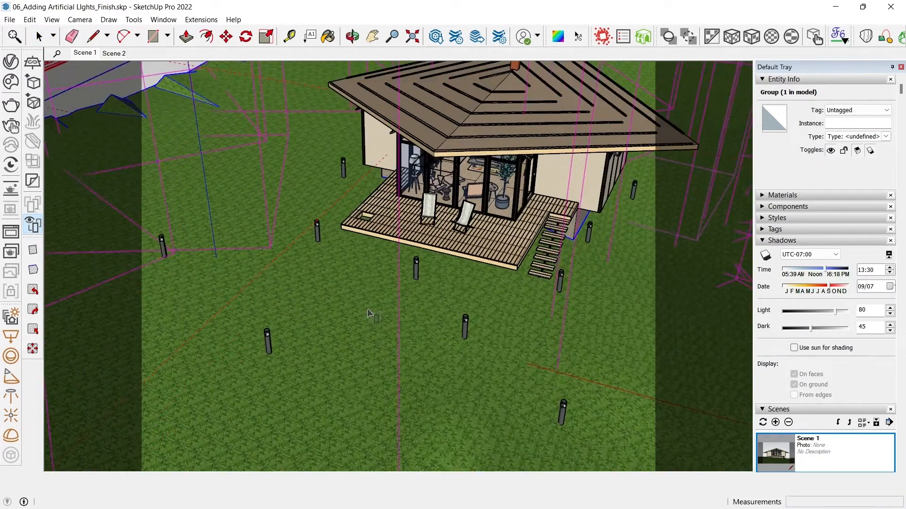
# - Open Chaos Cosmos and browse the Flowers, grass & rocks vegetation category for field grass models
pyautogui.click(4, 87)
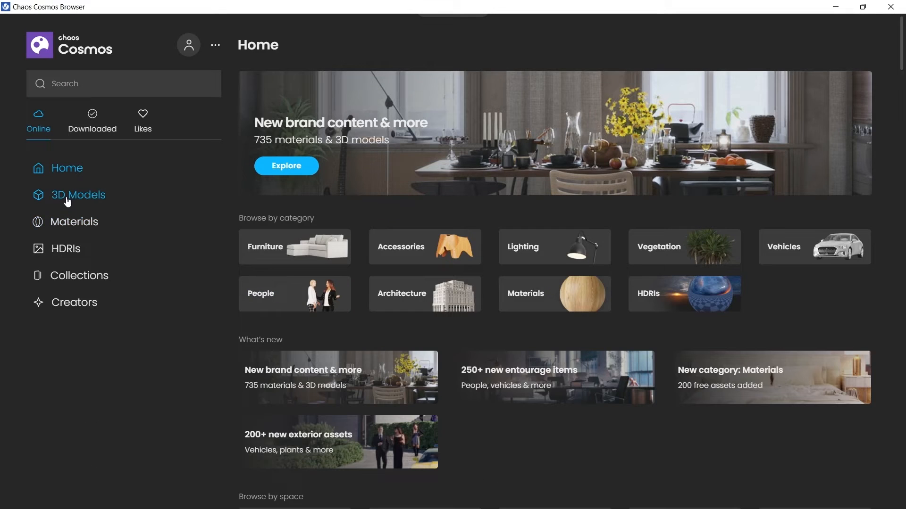
pyautogui.click(69, 203)
pyautogui.click(83, 315)
pyautogui.click(101, 402)
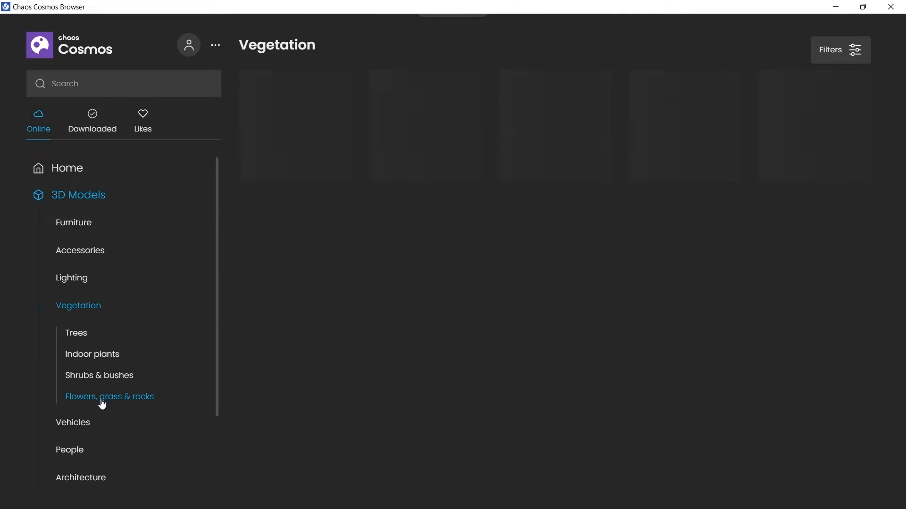
pyautogui.scroll(-20, 316, 319)
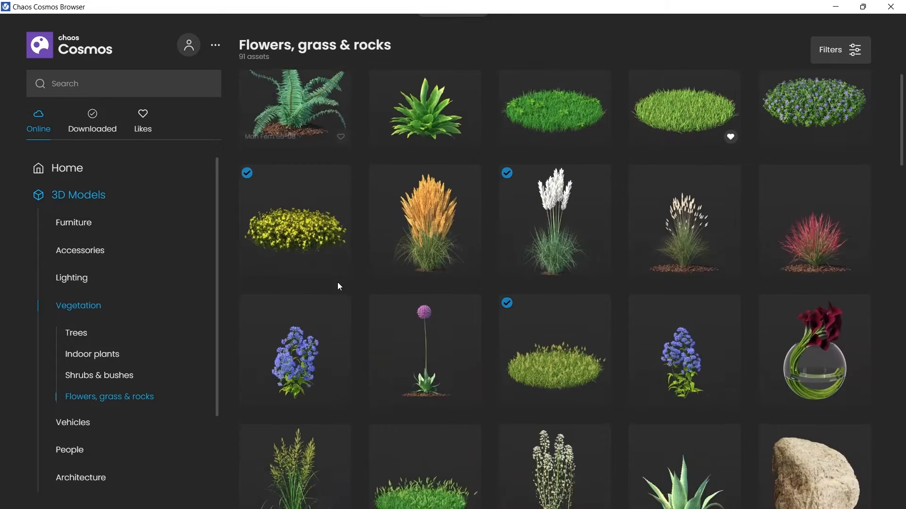
pyautogui.scroll(-5, 364, 325)
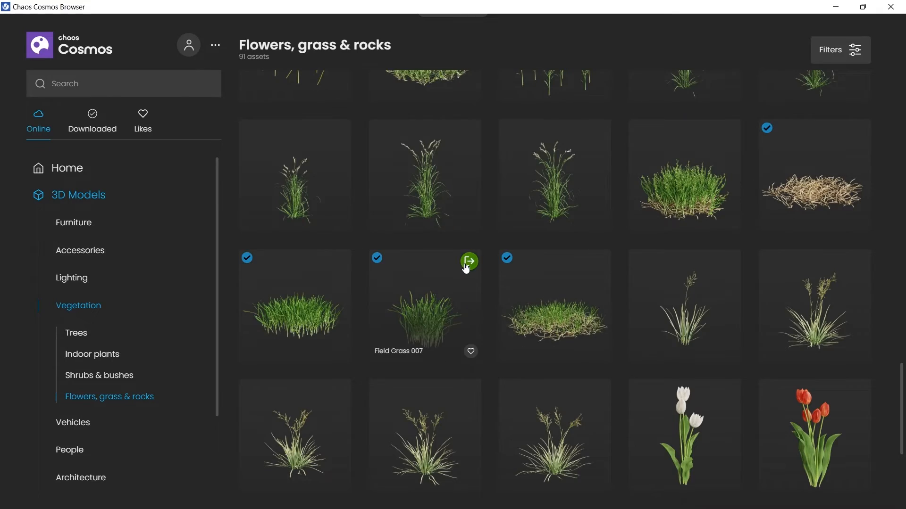
# - Import Field Grass 007 and Field Grass 006 from Chaos Cosmos and place them side by side on the lawn
pyautogui.click(465, 266)
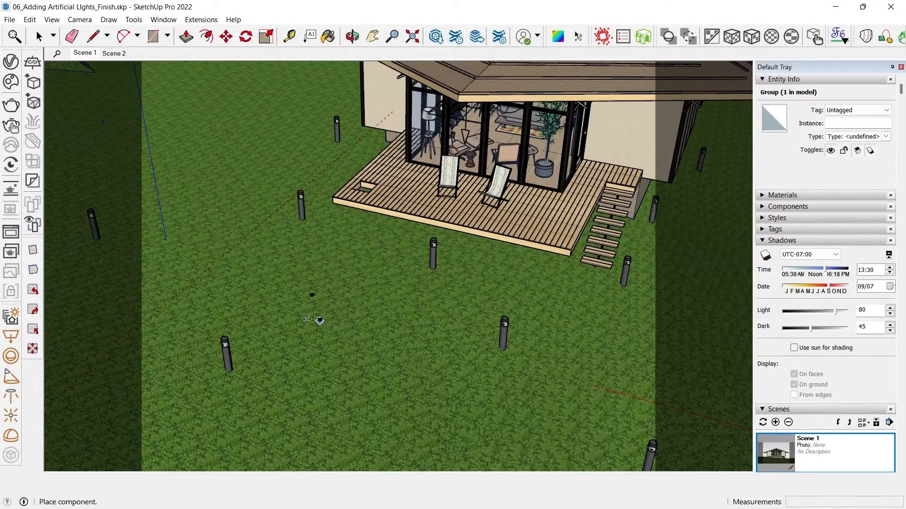
pyautogui.scroll(10, 347, 314)
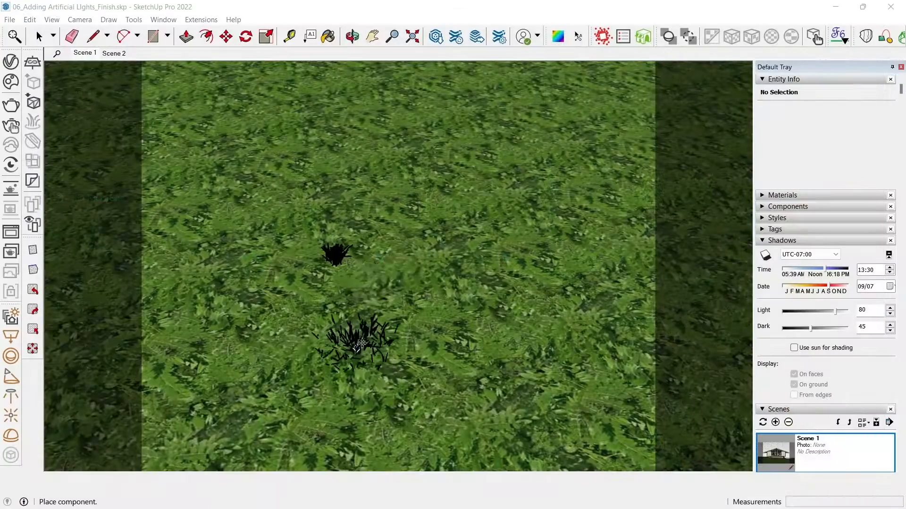
pyautogui.click(389, 273)
pyautogui.scroll(4, 406, 277)
pyautogui.moveTo(406, 278); pyautogui.dragTo(396, 297, button='middle')
# - Import Field Grass 008 from Chaos Cosmos and place it on the lawn behind the other two clumps
pyautogui.click(11, 81)
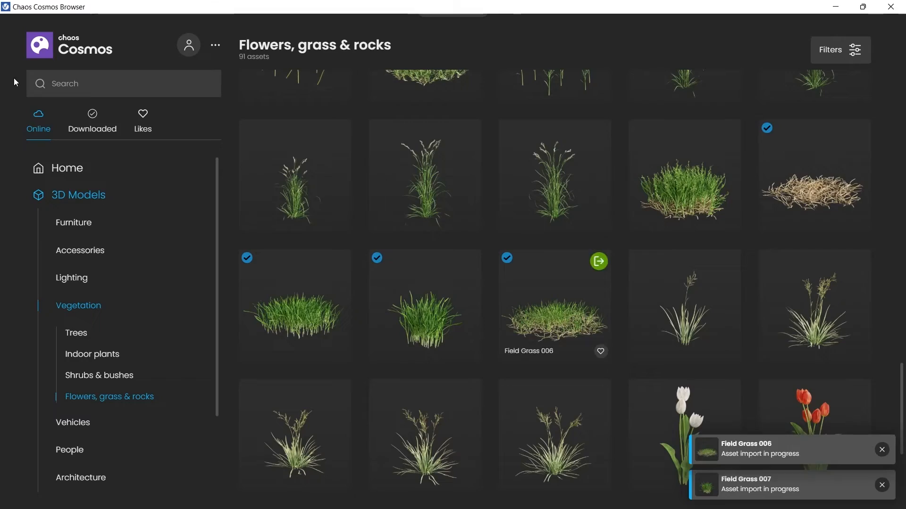
pyautogui.click(339, 260)
pyautogui.click(357, 174)
pyautogui.scroll(3, 349, 169)
pyautogui.scroll(-2, 350, 180)
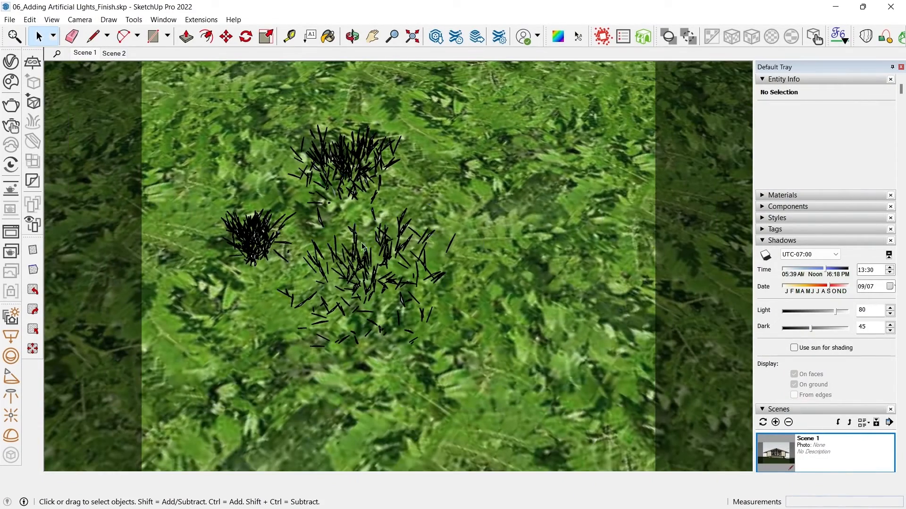
# - Delete the Field Grass 006 clump from the lawn, keeping the Field Grass 007 and 008 clumps
pyautogui.click(350, 269)
pyautogui.press('Delete')
pyautogui.click(254, 236)
pyautogui.click(338, 175)
pyautogui.click(242, 252)
pyautogui.click(437, 228)
pyautogui.scroll(-2, 436, 228)
# - List the scene geometries in the V-Ray Asset Editor and rename the first Scatter object as "Scatter - Tree"
pyautogui.click(11, 62)
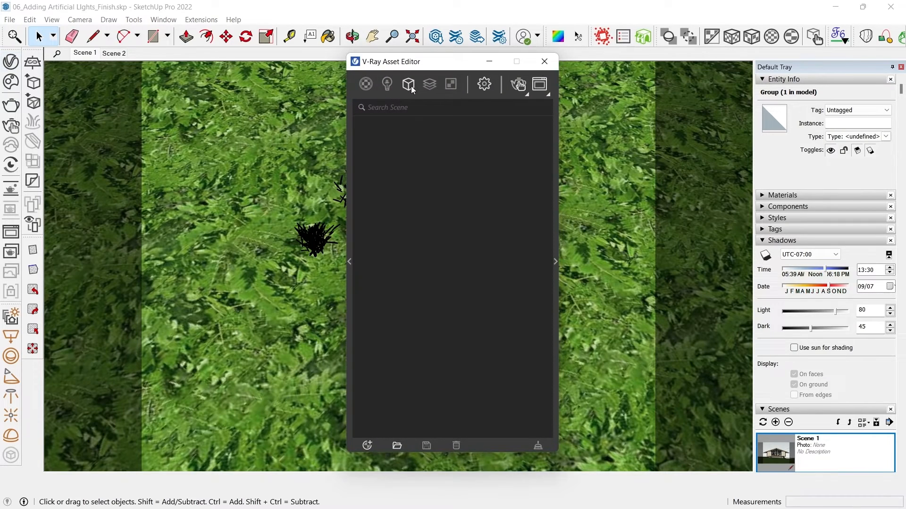
pyautogui.click(408, 85)
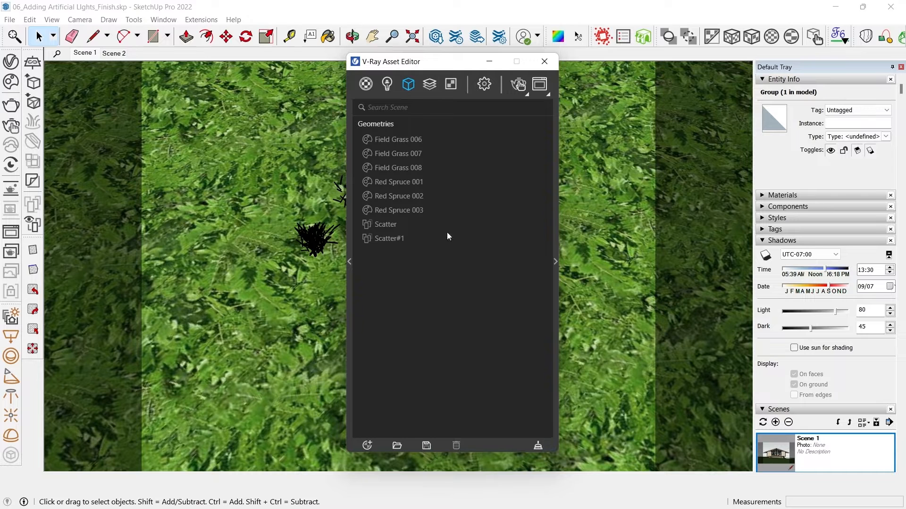
pyautogui.rightClick(377, 222)
pyautogui.click(405, 259)
pyautogui.press('End')
pyautogui.write('- Tree')
pyautogui.press('Return')
# - Rename the Scatter#1 geometry as "Scatter - Grass"
pyautogui.rightClick(383, 239)
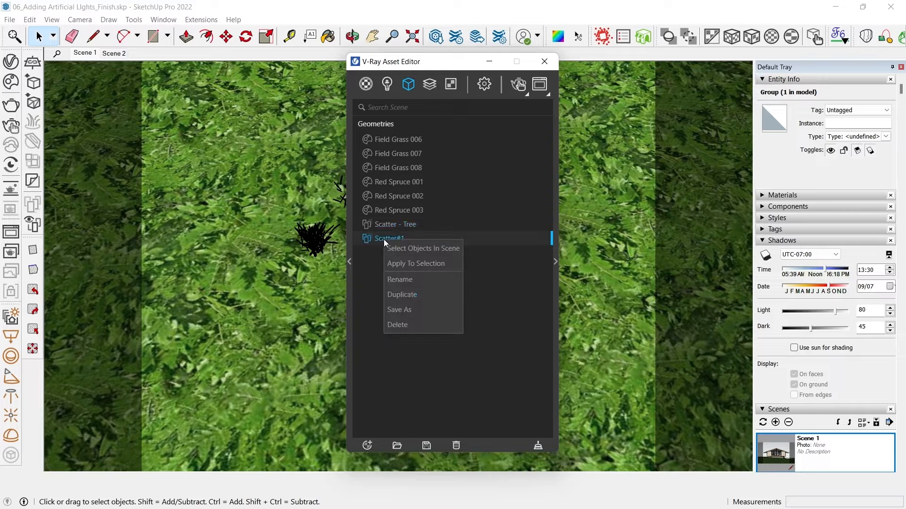
pyautogui.click(409, 278)
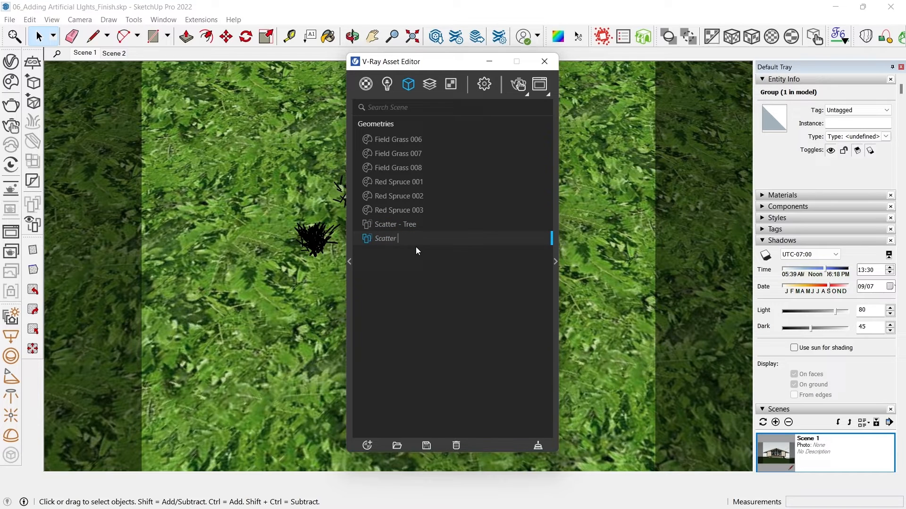
pyautogui.write('- Grass')
pyautogui.press('Return')
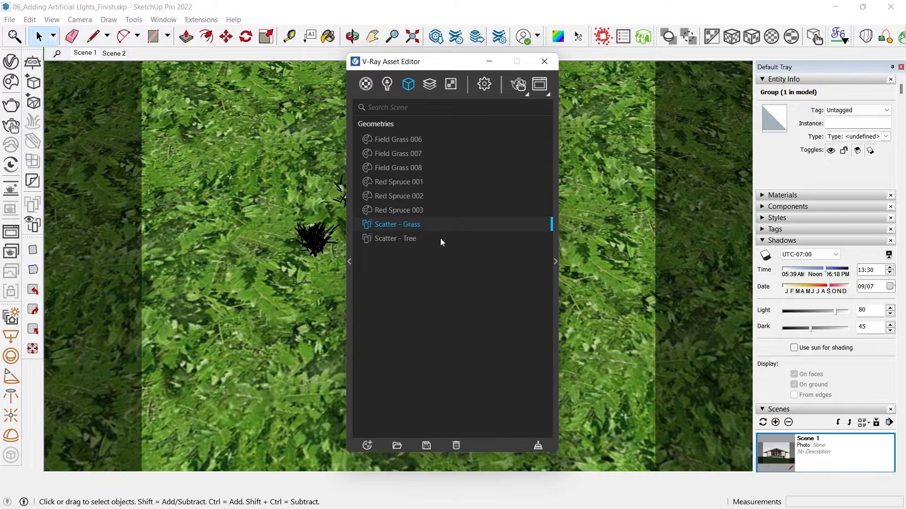
# - Show the asset settings, select the Field Grass 007 and 008 clumps and add them as guests of Scatter - Grass
pyautogui.click(555, 261)
pyautogui.moveTo(613, 61); pyautogui.dragTo(691, 20)
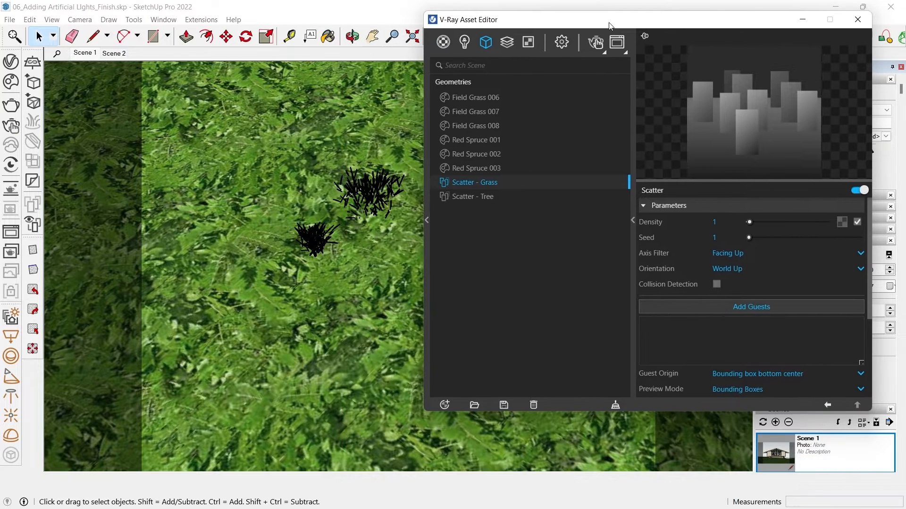
pyautogui.click(476, 112)
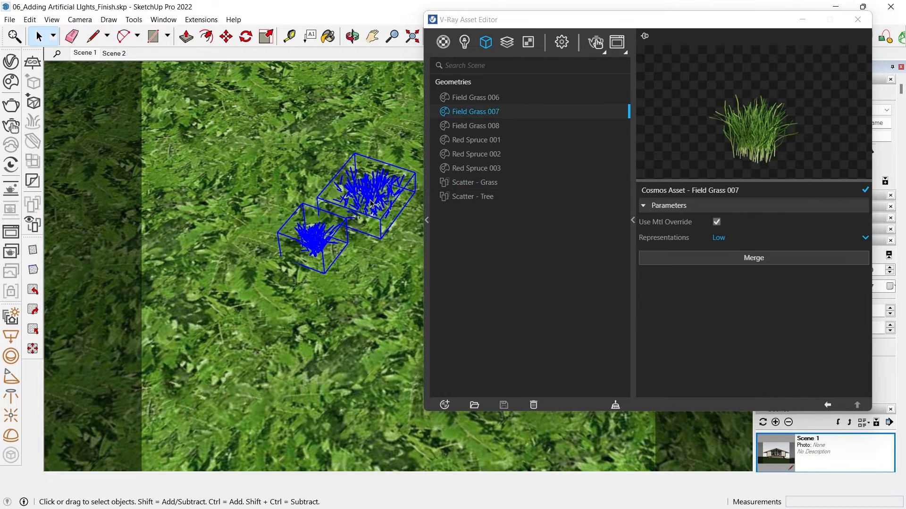
pyautogui.click(485, 183)
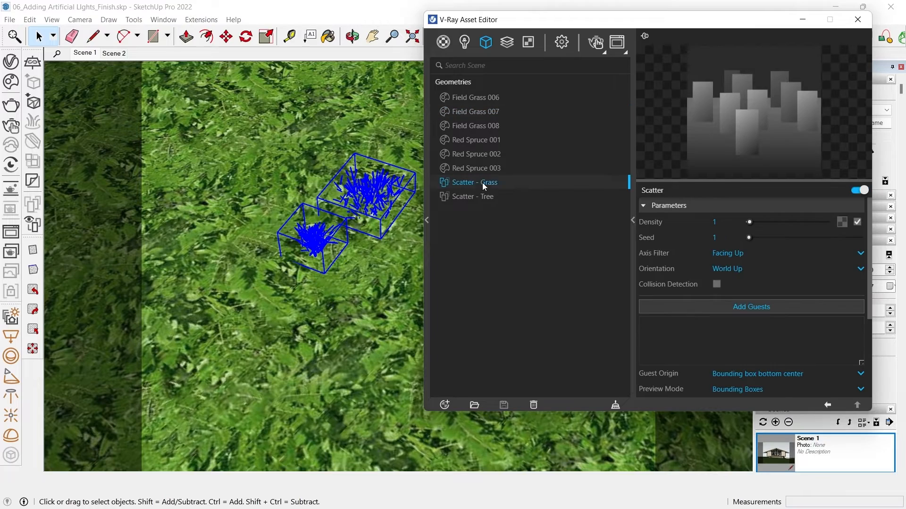
pyautogui.click(747, 307)
# - Inspect the scattered grass boxes on the slope and set the Scatter - Grass orientation to Along Normals
pyautogui.scroll(-5, 267, 290)
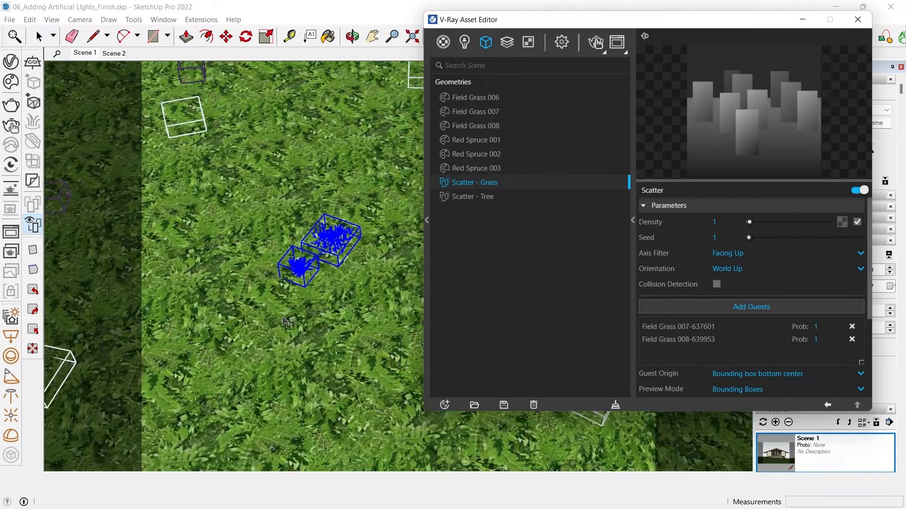
pyautogui.scroll(-3, 286, 279)
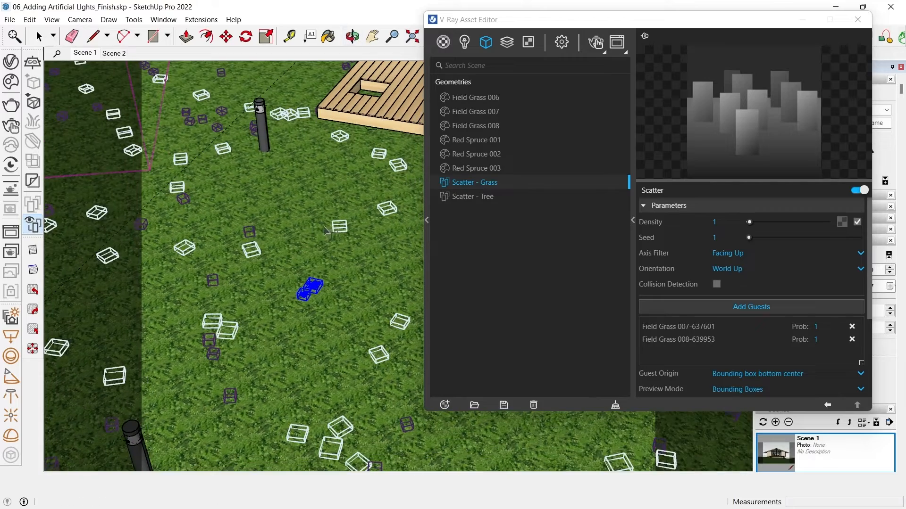
pyautogui.scroll(5, 346, 304)
pyautogui.moveTo(345, 304)
pyautogui.mouseDown(button='middle')
pyautogui.moveTo(327, 232)
pyautogui.moveTo(228, 334)
pyautogui.moveTo(291, 269)
pyautogui.moveTo(278, 312)
pyautogui.mouseUp(button='middle')
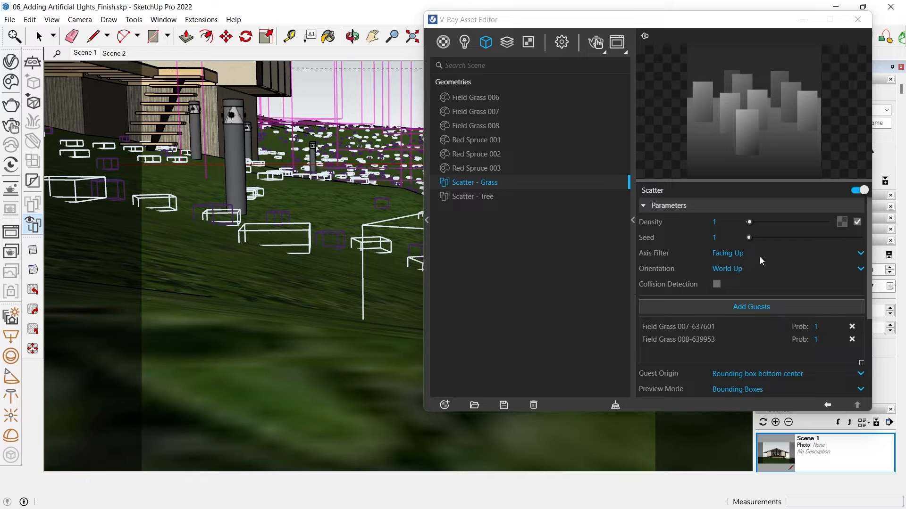
pyautogui.click(750, 268)
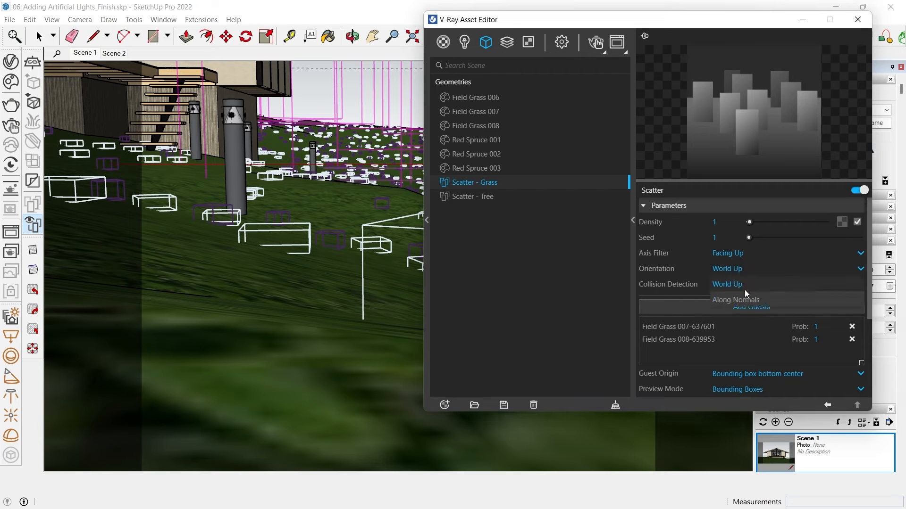
pyautogui.click(736, 301)
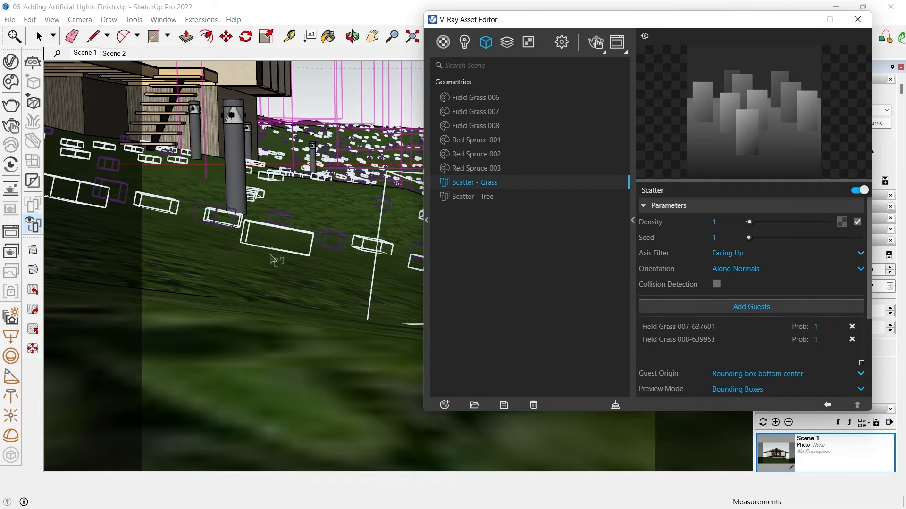
# - Set the Scatter - Grass density to 30 and review its rotation and scale settings
pyautogui.moveTo(286, 267)
pyautogui.mouseDown(button='middle')
pyautogui.moveTo(286, 238)
pyautogui.moveTo(382, 285)
pyautogui.moveTo(749, 279)
pyautogui.mouseUp(button='middle')
pyautogui.moveTo(728, 222); pyautogui.dragTo(643, 217)
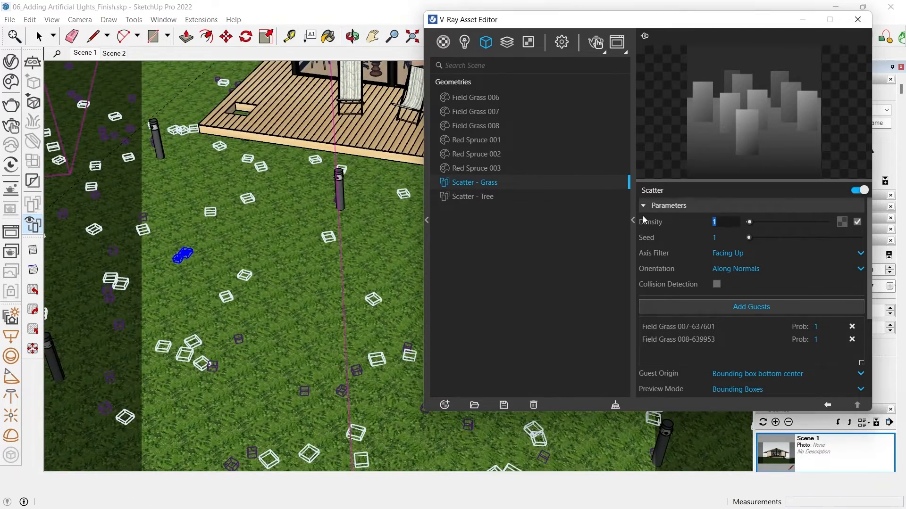
pyautogui.write('30')
pyautogui.press('Return')
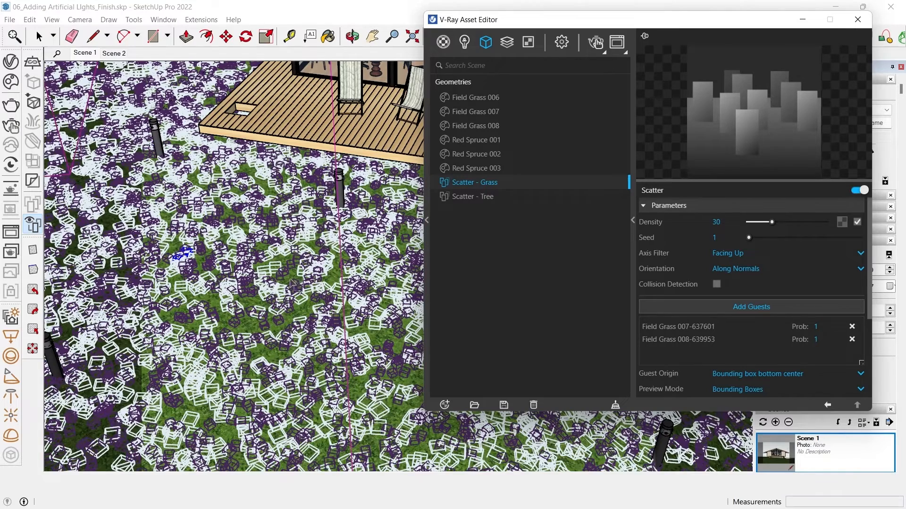
pyautogui.moveTo(299, 217); pyautogui.dragTo(326, 203, button='middle')
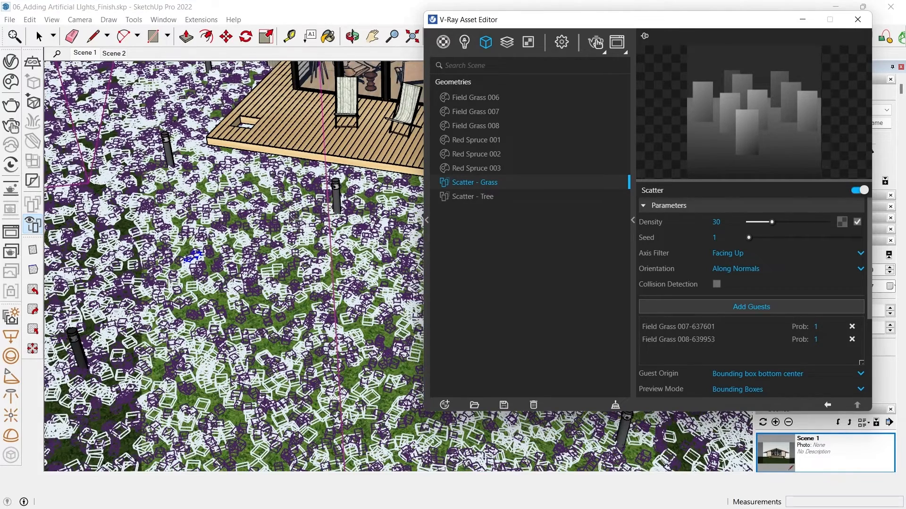
pyautogui.scroll(-4, 669, 339)
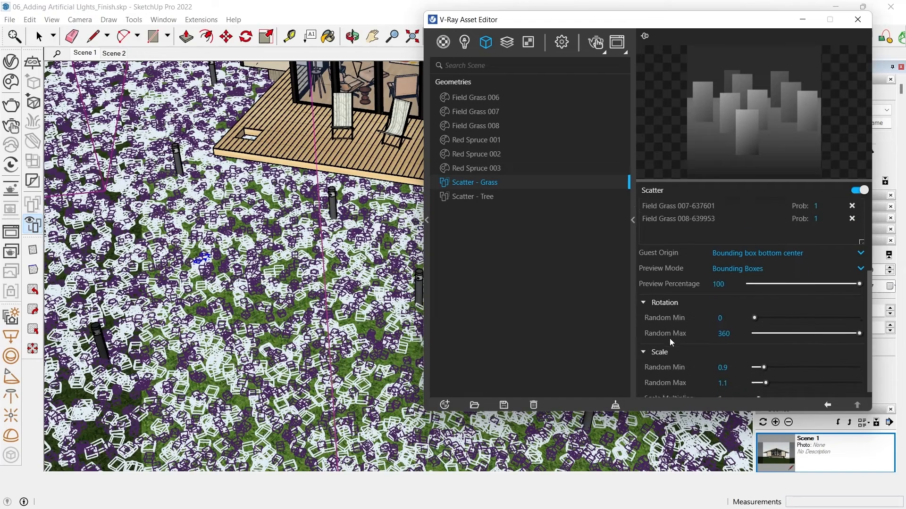
pyautogui.scroll(-1, 669, 338)
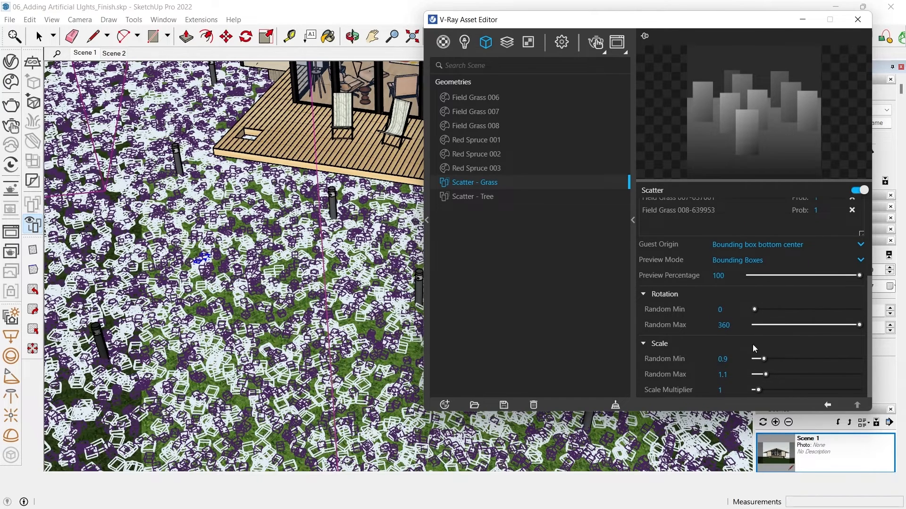
pyautogui.scroll(3, 759, 330)
# - Close the Asset Editor, run an interactive test render from Scene 1, stop it and close the frame buffer
pyautogui.click(857, 19)
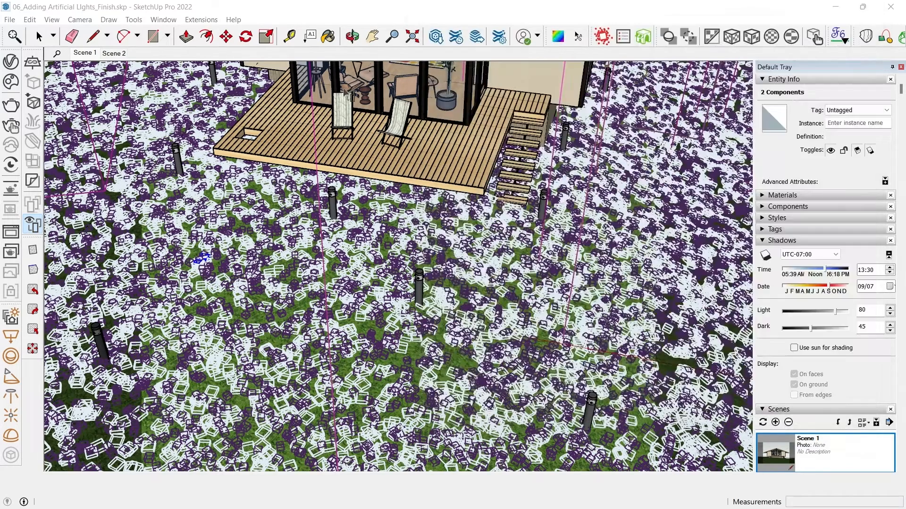
pyautogui.click(90, 55)
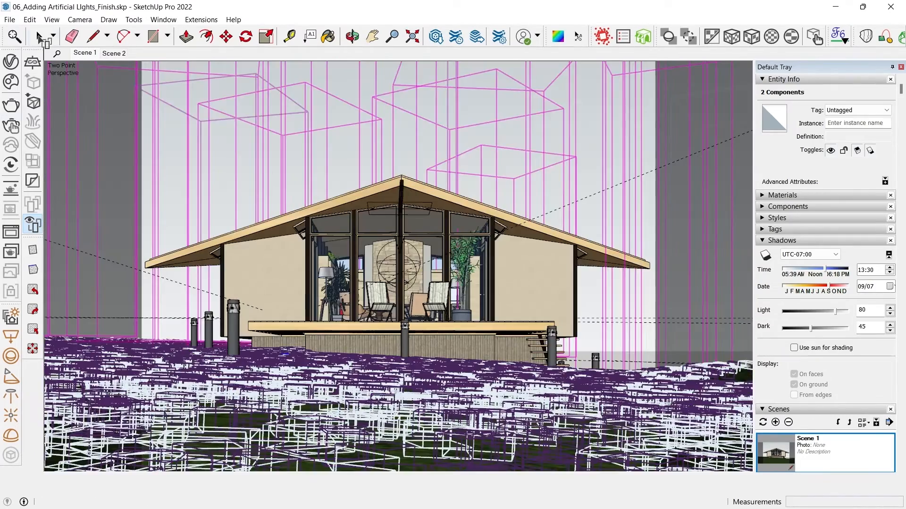
pyautogui.click(11, 126)
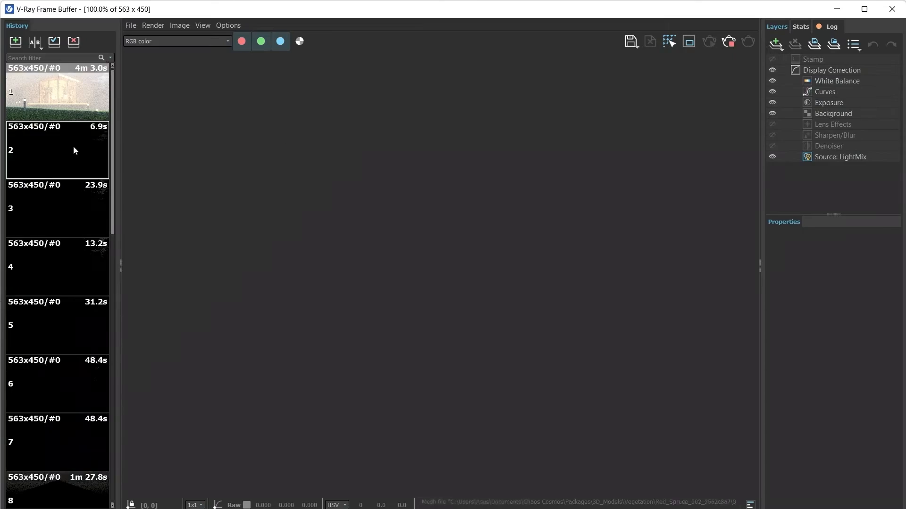
pyautogui.scroll(1, 424, 302)
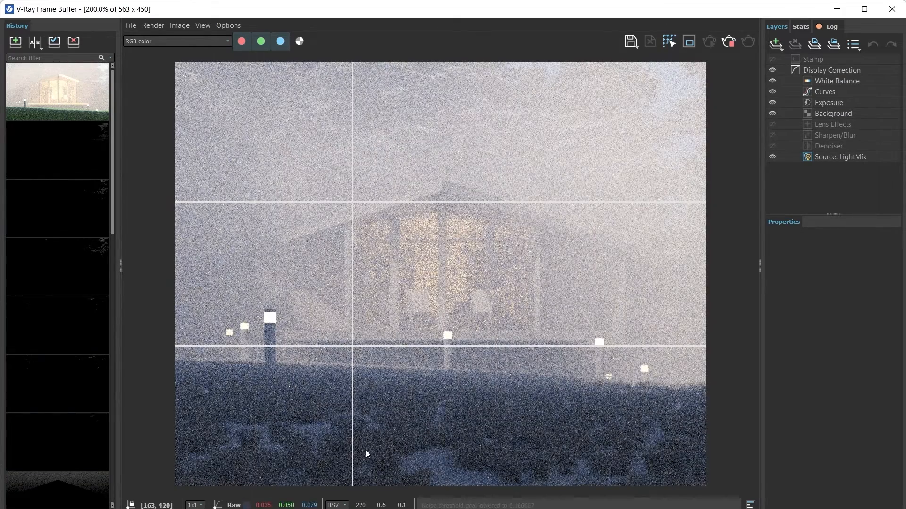
pyautogui.click(725, 41)
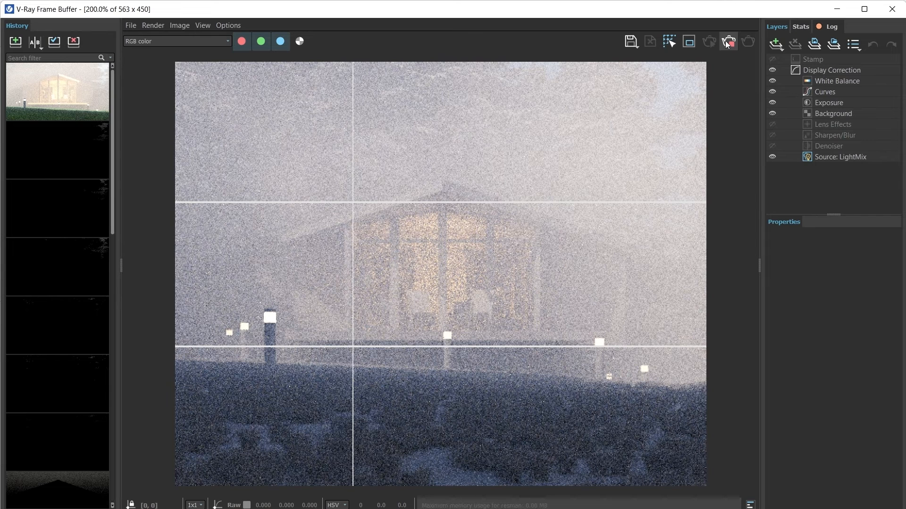
pyautogui.click(888, 10)
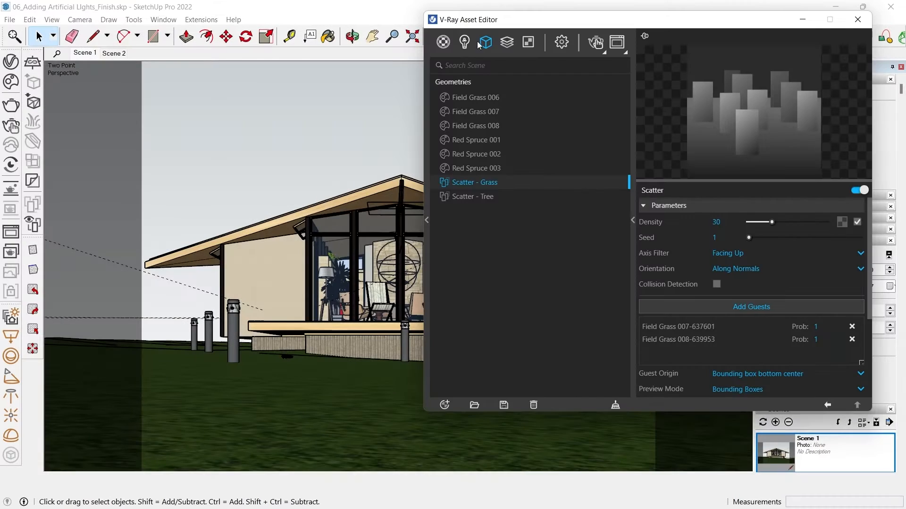
# - Open the V-Ray render settings and start an interactive viewport render of Scene 1, moving the Asset Editor aside to view it
pyautogui.click(562, 42)
pyautogui.click(617, 235)
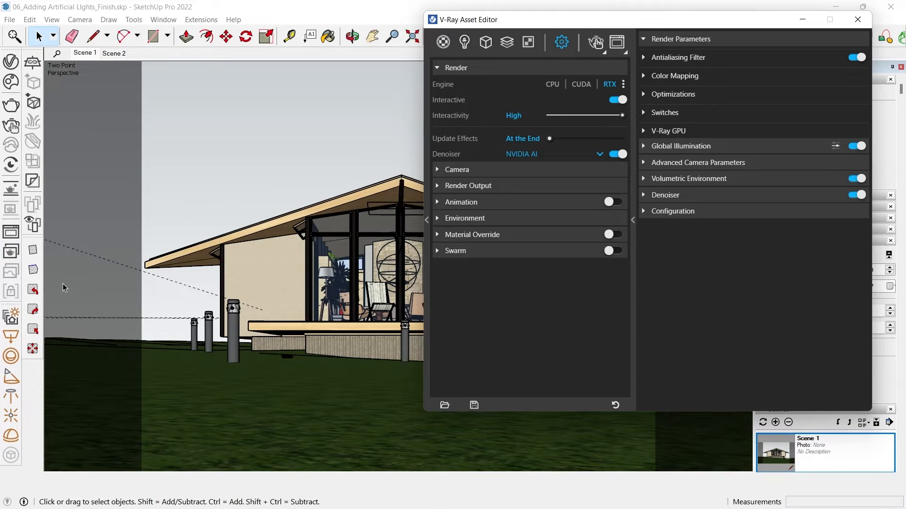
pyautogui.click(12, 194)
pyautogui.moveTo(491, 26); pyautogui.dragTo(577, 10)
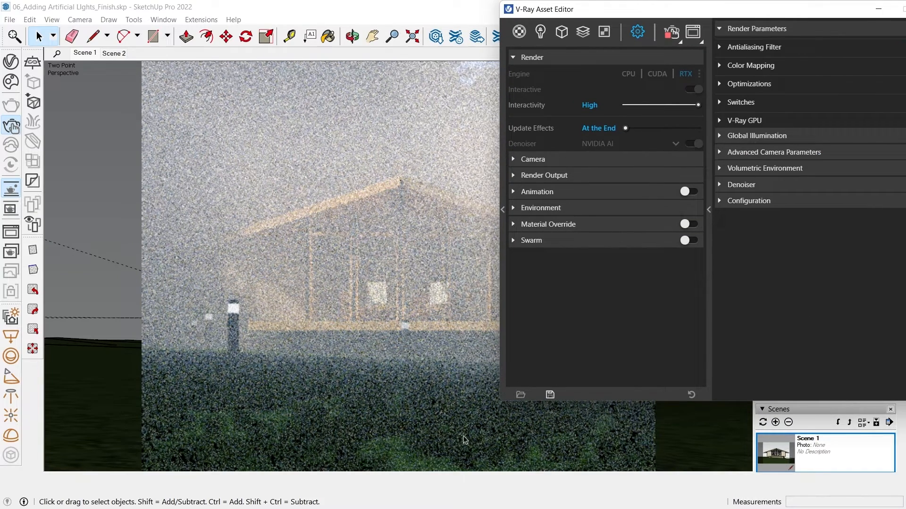
pyautogui.moveTo(616, 9); pyautogui.dragTo(488, 39)
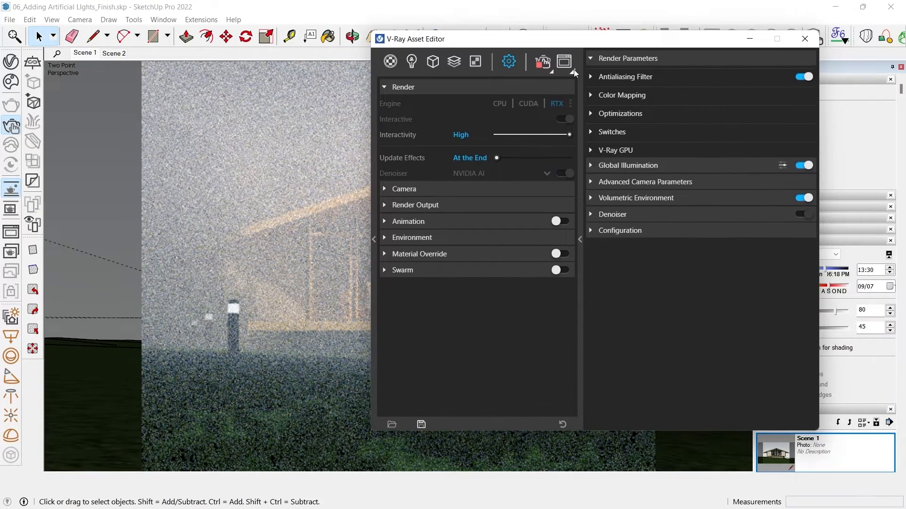
# - Stop the interactive render and turn off the Volumetric Environment in the render settings
pyautogui.click(545, 63)
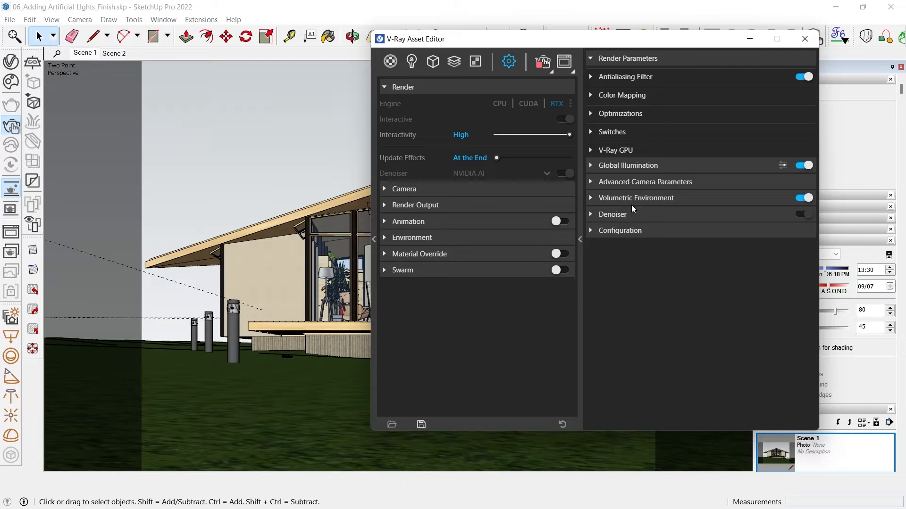
pyautogui.click(805, 199)
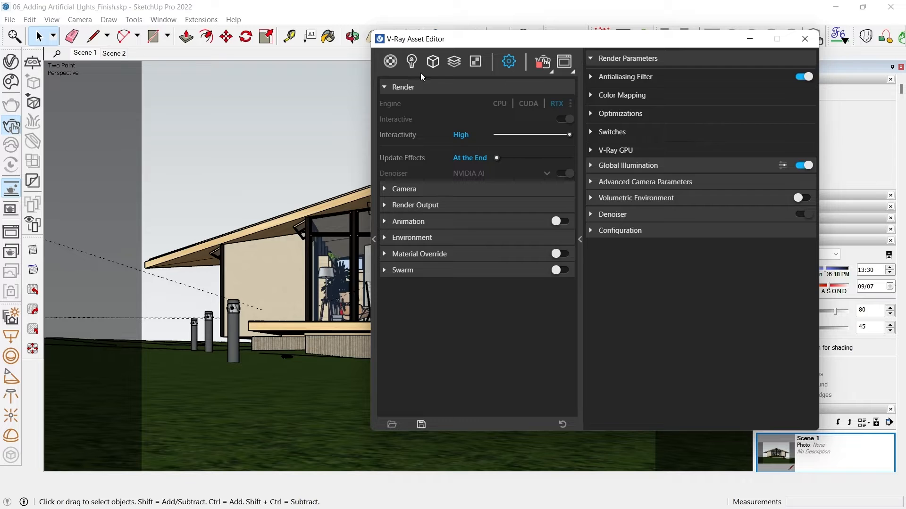
# - Set the density of the Scatter - Grass geometry to 40
pyautogui.click(433, 62)
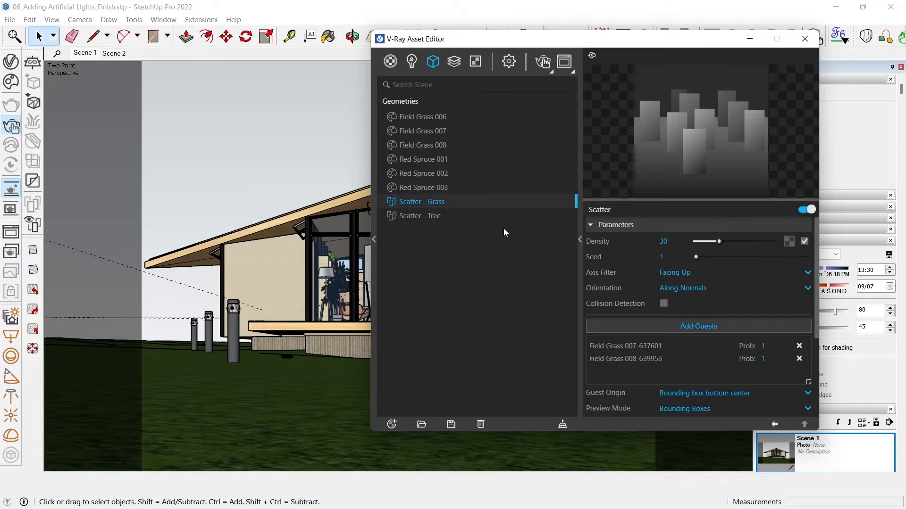
pyautogui.click(664, 241)
pyautogui.write('40')
pyautogui.press('Return')
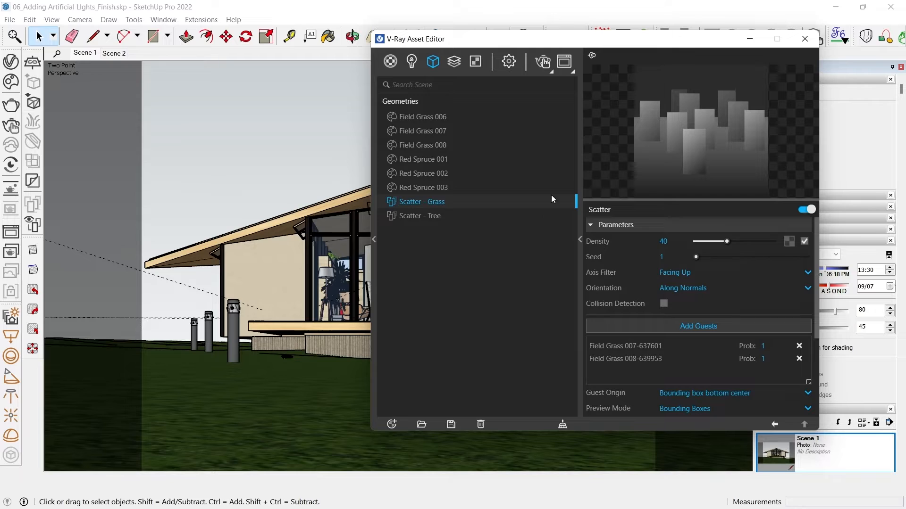
# - Start an interactive render without fog and examine the scattered grass and house in the frame buffer
pyautogui.click(540, 64)
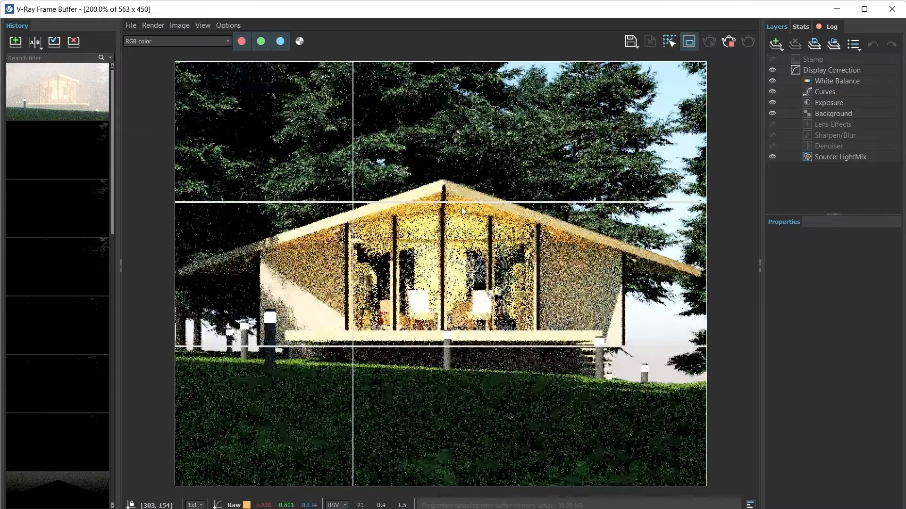
pyautogui.scroll(1, 424, 396)
pyautogui.scroll(-1, 472, 410)
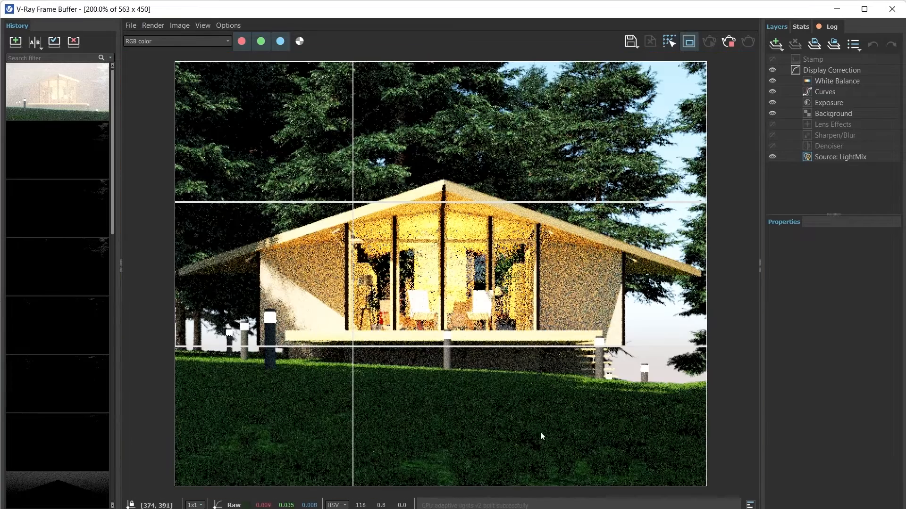
pyautogui.scroll(1, 349, 438)
pyautogui.scroll(-1, 342, 438)
pyautogui.scroll(-1, 509, 380)
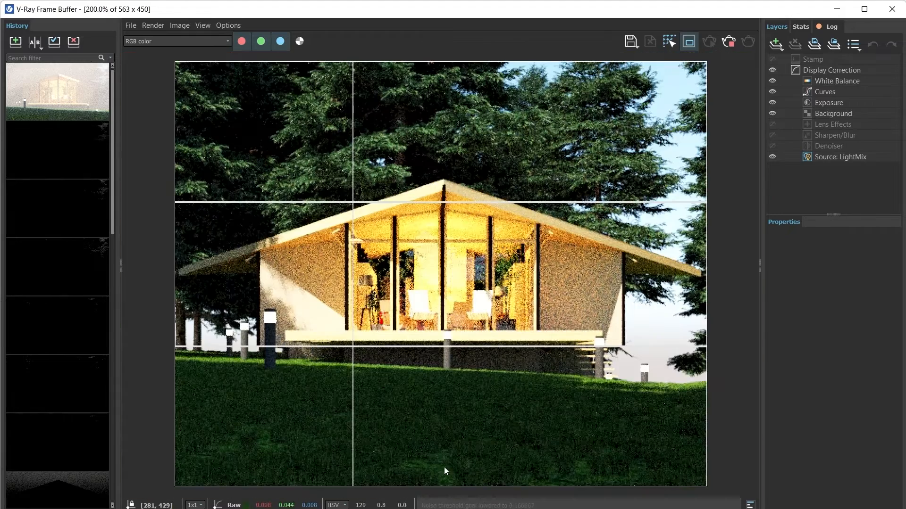
pyautogui.scroll(1, 440, 468)
pyautogui.scroll(1, 449, 469)
pyautogui.scroll(-2, 406, 453)
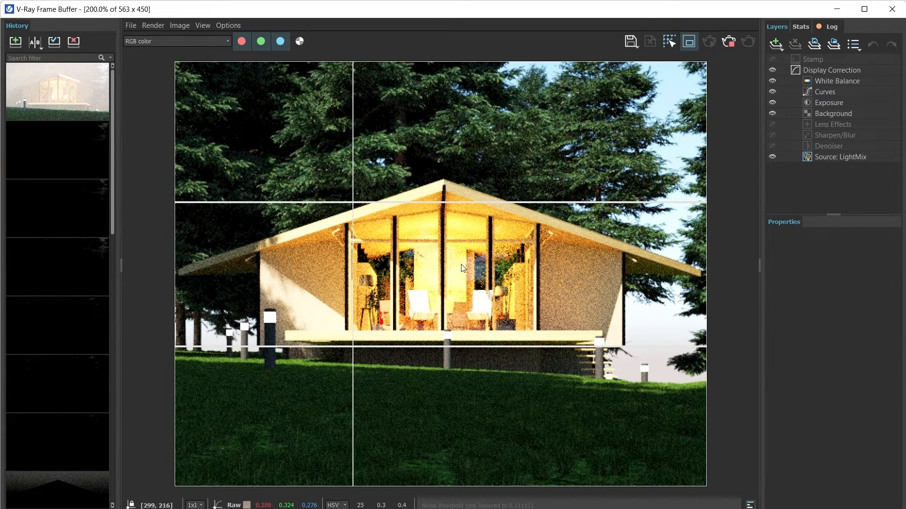
# - Set the Sphere Light intensity in the LightMix to 10 and check the whole rendered image
pyautogui.click(826, 158)
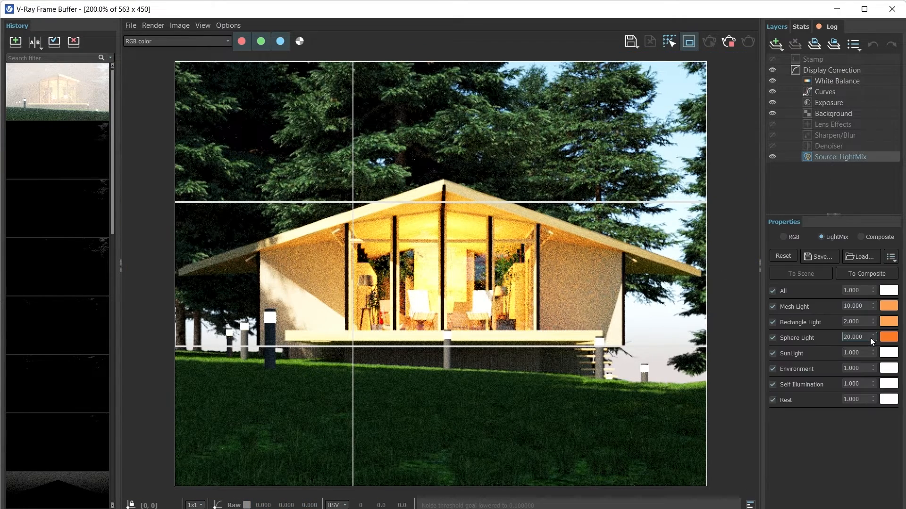
pyautogui.doubleClick(854, 337)
pyautogui.write('10')
pyautogui.press('Return')
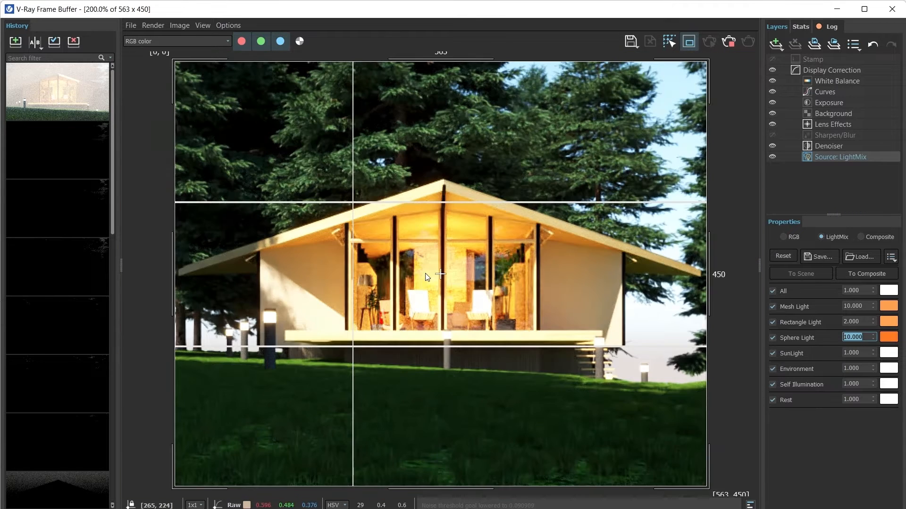
pyautogui.scroll(-1, 427, 276)
pyautogui.scroll(-1, 482, 261)
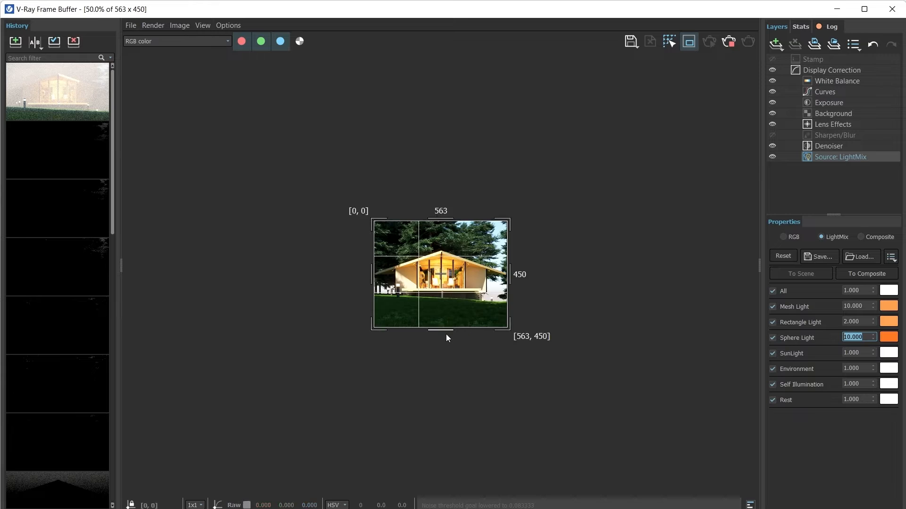
pyautogui.scroll(2, 447, 335)
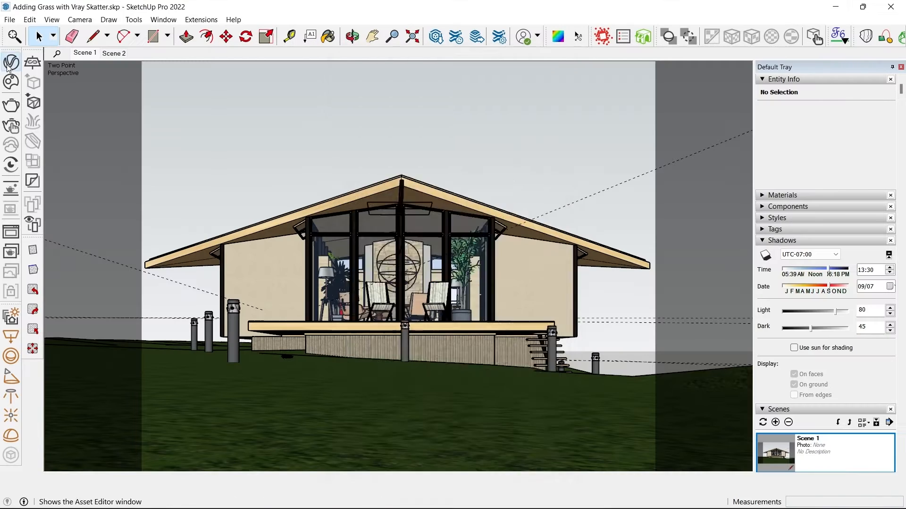
# - Open the V-Ray render settings and enable the Volumetric Environment with Environment Fog
pyautogui.click(7, 66)
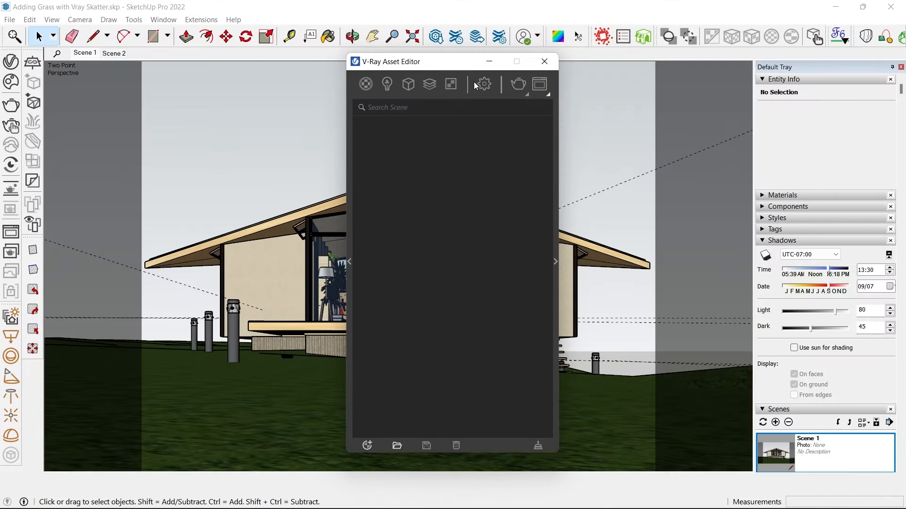
pyautogui.click(483, 84)
pyautogui.click(556, 222)
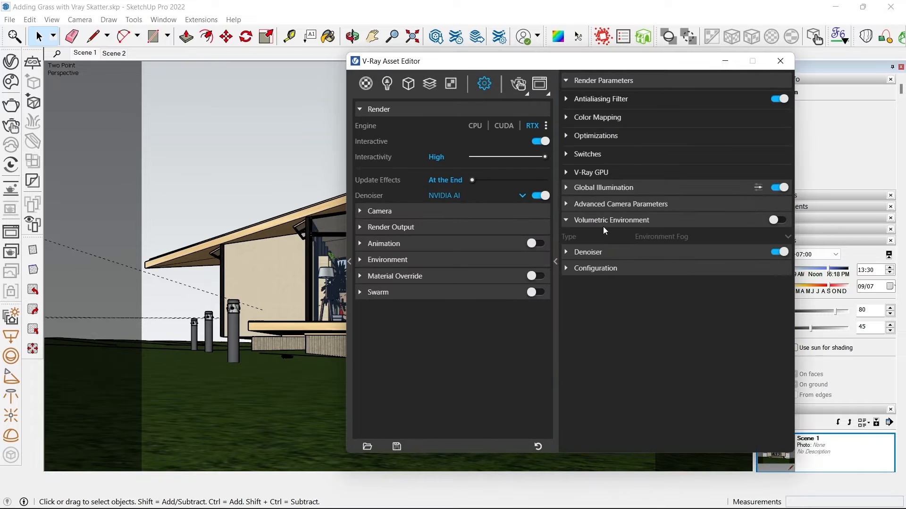
pyautogui.click(778, 221)
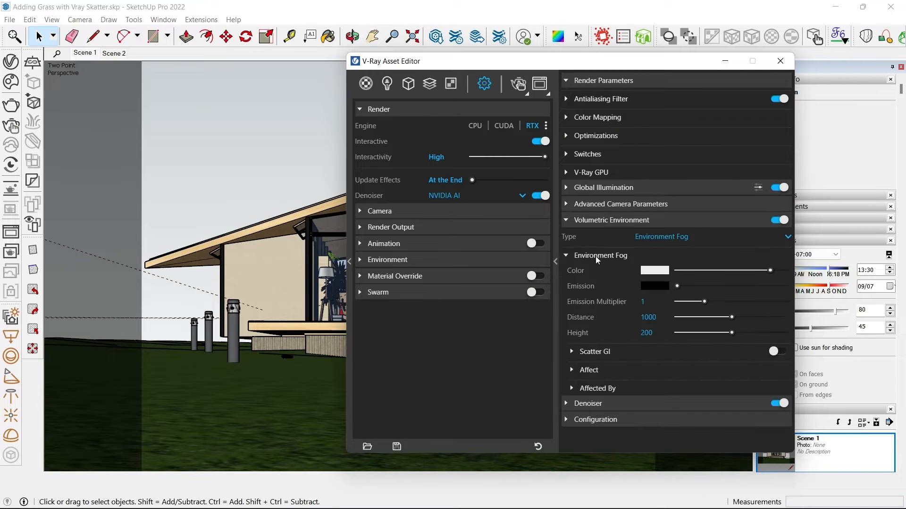
# - Start an interactive render beside the Asset Editor and enable Scatter GI for the environment fog
pyautogui.click(12, 125)
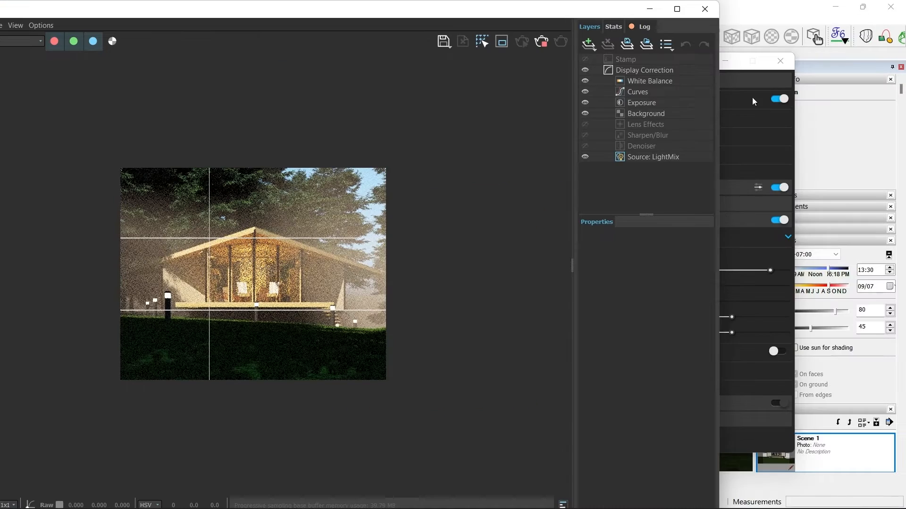
pyautogui.click(749, 129)
pyautogui.moveTo(635, 66); pyautogui.dragTo(727, 61)
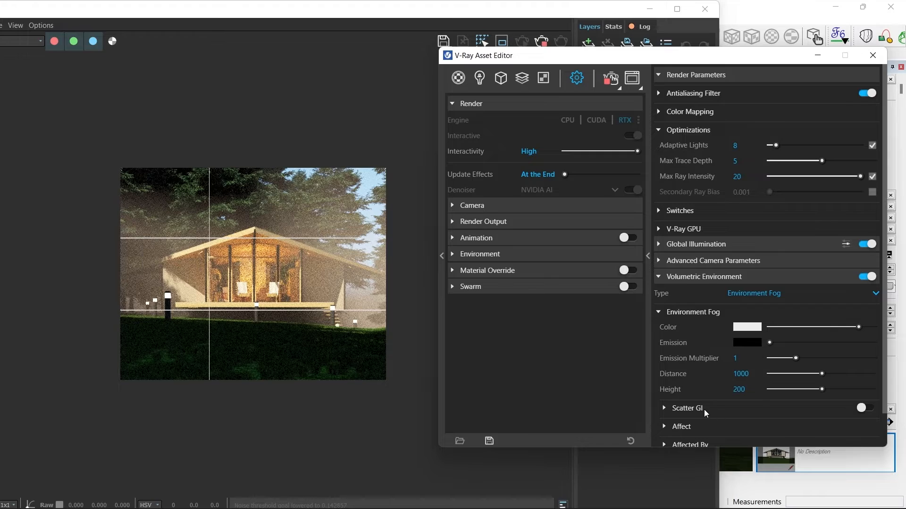
pyautogui.click(866, 410)
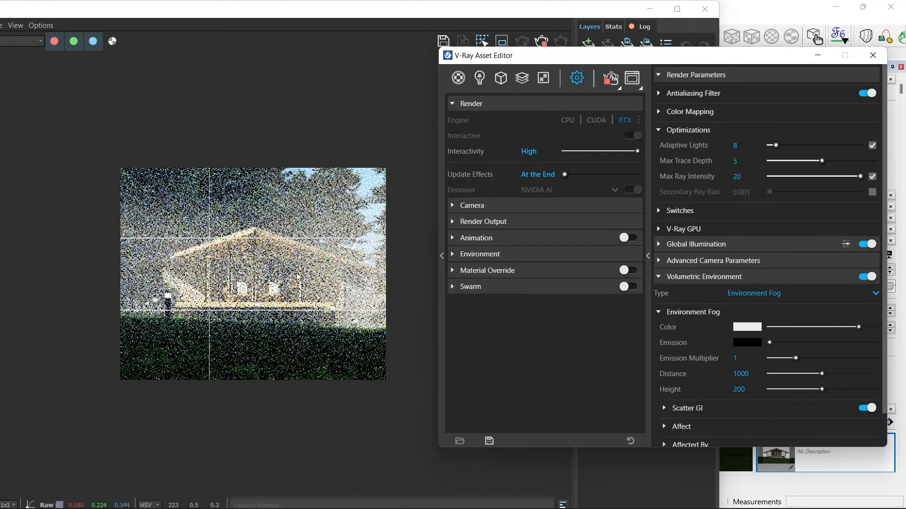
# - Set the environment fog distance to 600
pyautogui.click(741, 373)
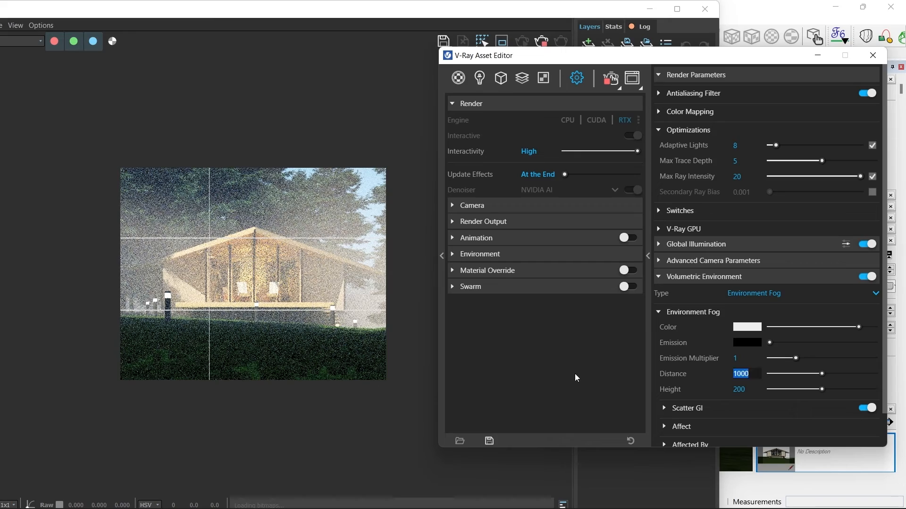
pyautogui.write('600')
pyautogui.press('Return')
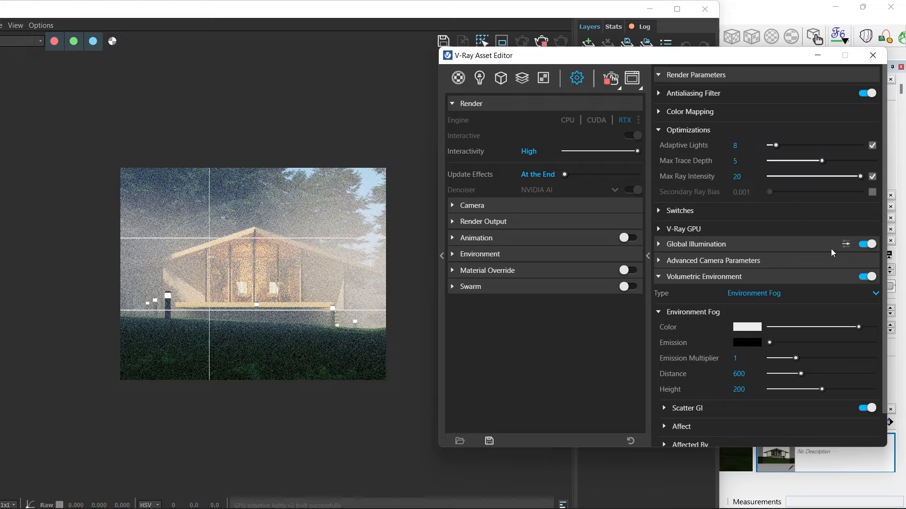
# - Turn off the Volumetric Environment, check the render without fog, and close the Asset Editor
pyautogui.click(867, 278)
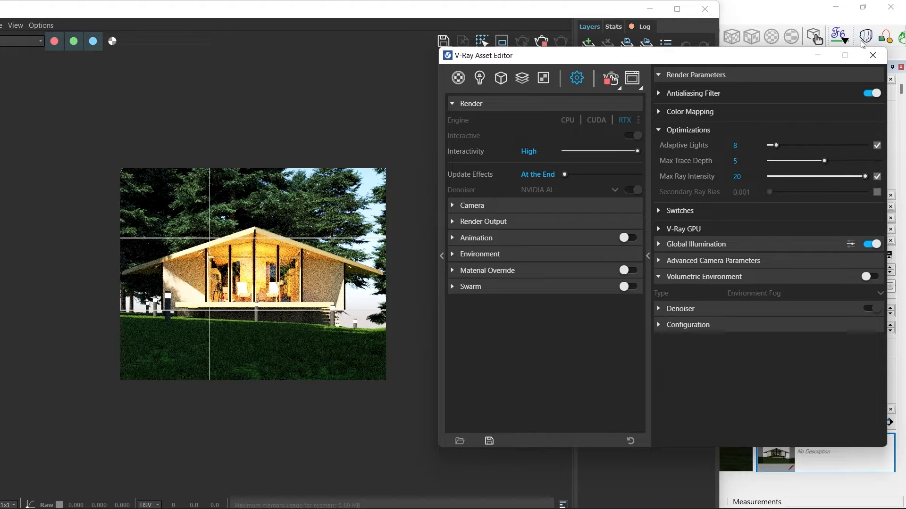
pyautogui.click(875, 56)
pyautogui.click(603, 36)
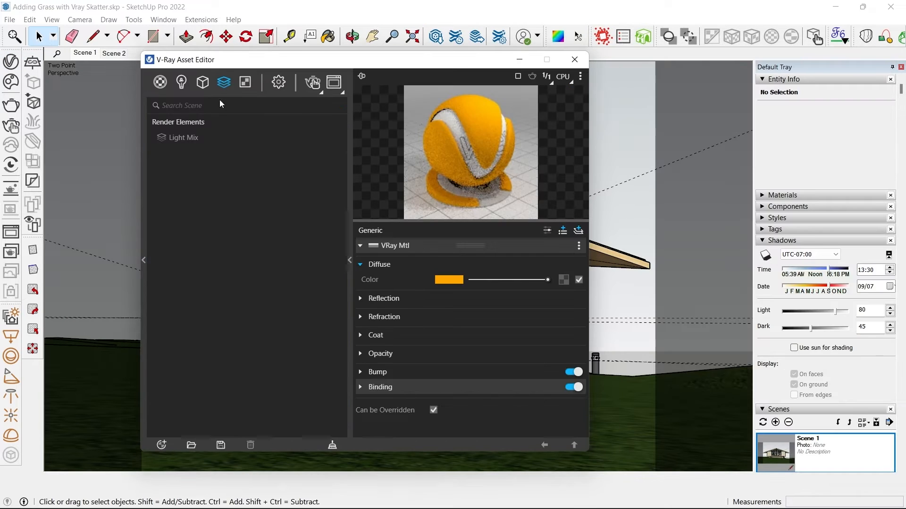
# - Try a density of .01 for the Scatter - Tree geometry
pyautogui.click(202, 82)
pyautogui.moveTo(485, 264); pyautogui.dragTo(463, 264)
pyautogui.click(435, 262)
pyautogui.write('.01')
pyautogui.press('Return')
# - Try a Scatter - Tree density of .001, moving the Asset Editor aside to view the tree boxes
pyautogui.moveTo(392, 61); pyautogui.dragTo(628, 53)
pyautogui.click(728, 251)
pyautogui.write('.001')
pyautogui.press('Return')
pyautogui.moveTo(438, 53); pyautogui.dragTo(585, 73)
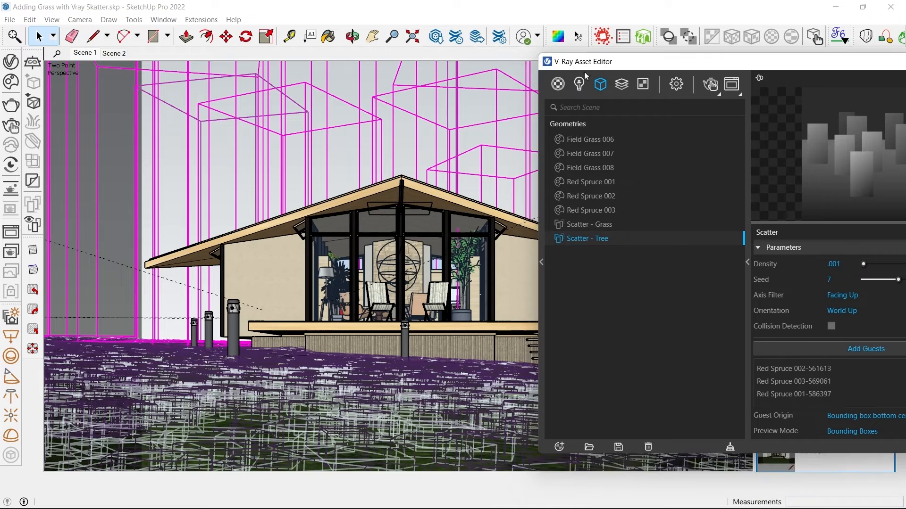
pyautogui.moveTo(699, 68); pyautogui.dragTo(531, 41)
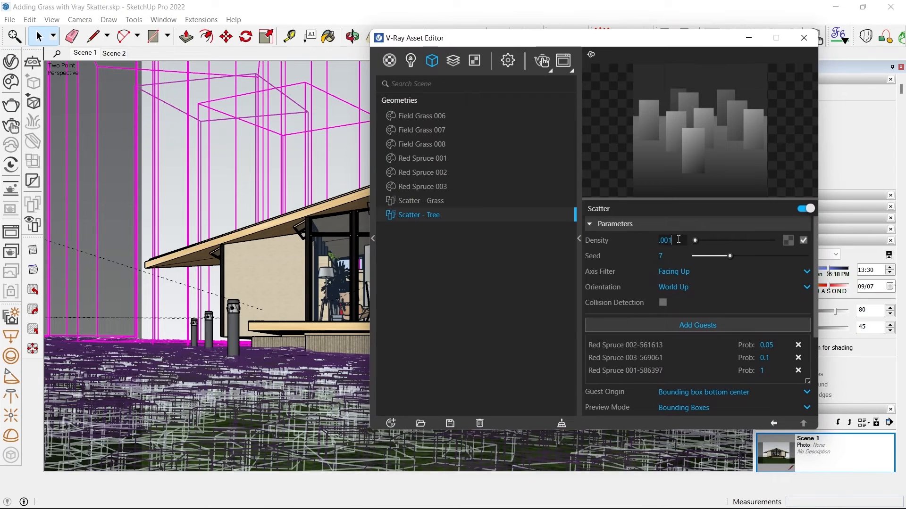
# - Try Scatter - Tree densities of .0005 and .0009, checking the tree boxes around the house
pyautogui.press('BackSpace')
pyautogui.write('05')
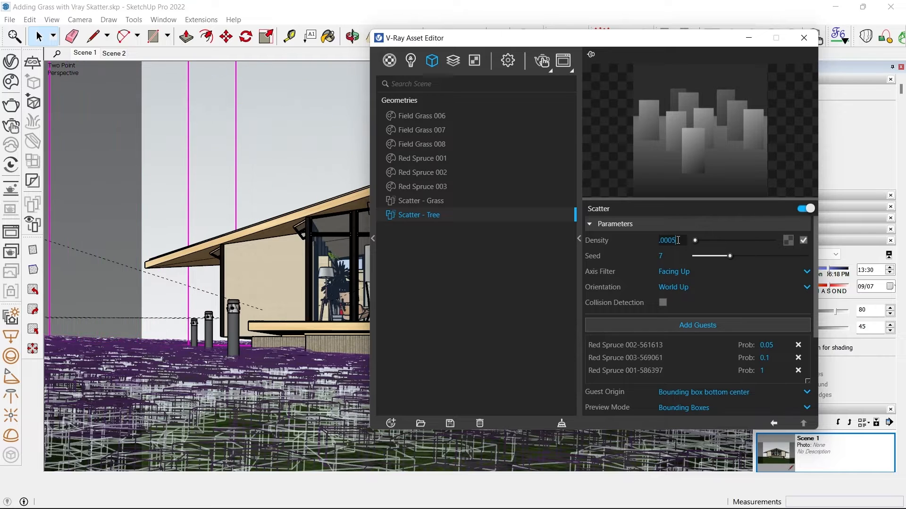
pyautogui.press('Return')
pyautogui.moveTo(568, 41); pyautogui.dragTo(728, 52)
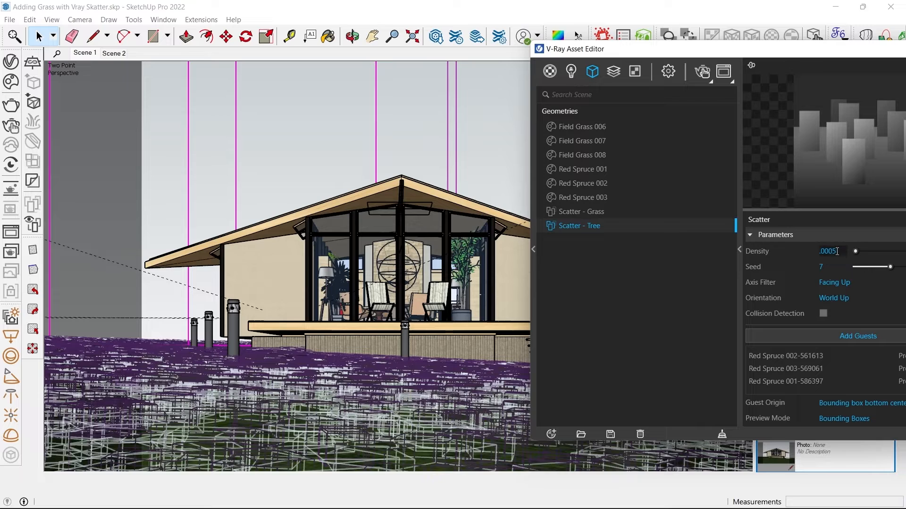
pyautogui.write('9')
pyautogui.press('Return')
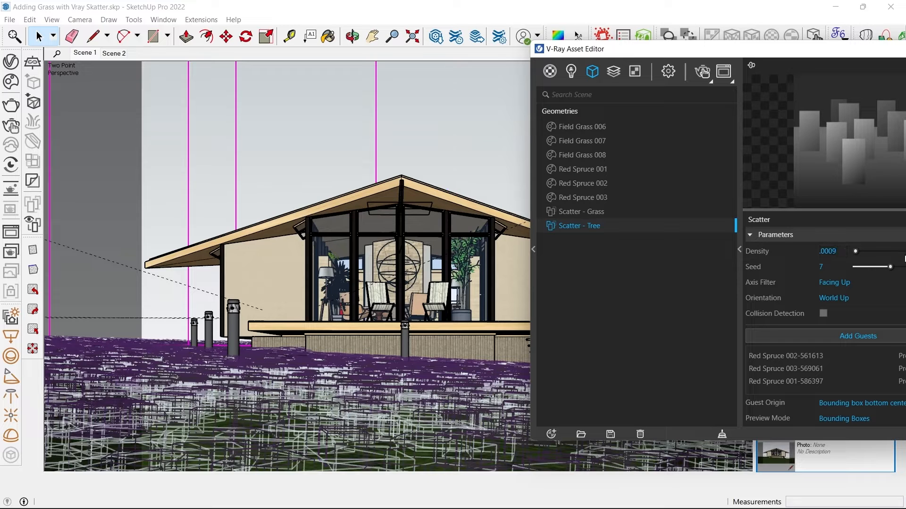
# - Try a Scatter - Tree density of .009 with the Asset Editor moved clear of the model
pyautogui.moveTo(698, 48); pyautogui.dragTo(703, 9)
pyautogui.click(830, 212)
pyautogui.press('BackSpace')
pyautogui.moveTo(638, 10); pyautogui.dragTo(597, 10)
pyautogui.press('Return')
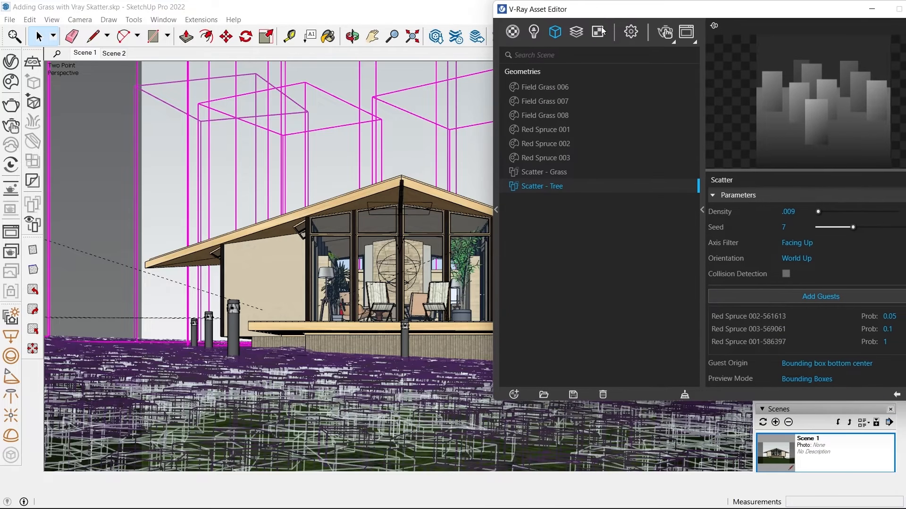
# - Run an interactive test render of the tree scatter, stop it and close the frame buffer
pyautogui.click(659, 34)
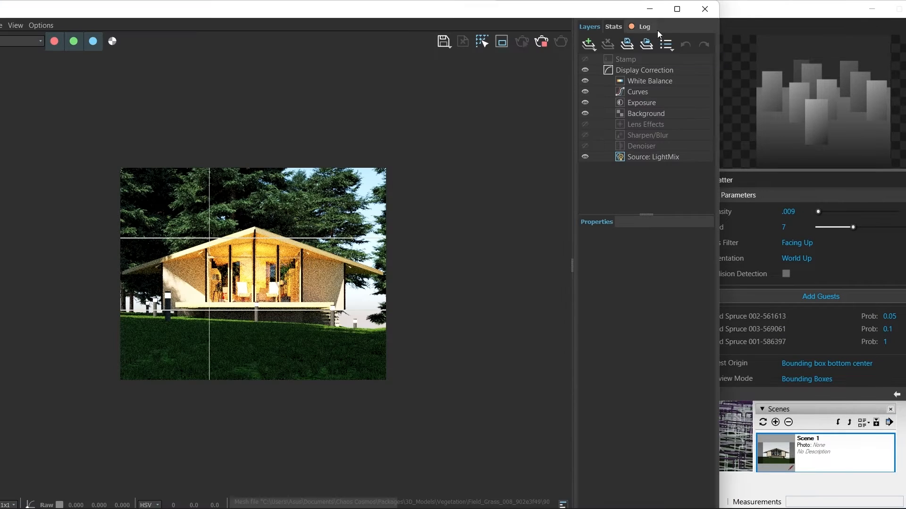
pyautogui.click(540, 43)
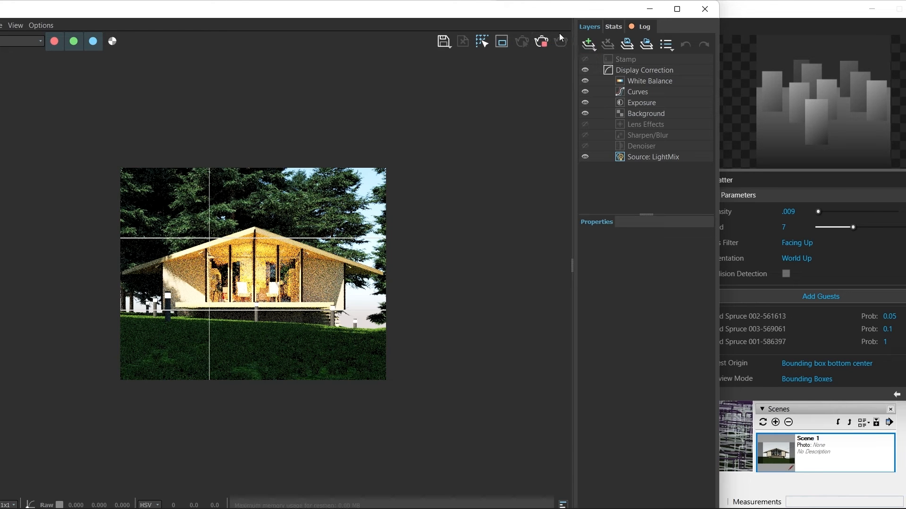
pyautogui.click(705, 8)
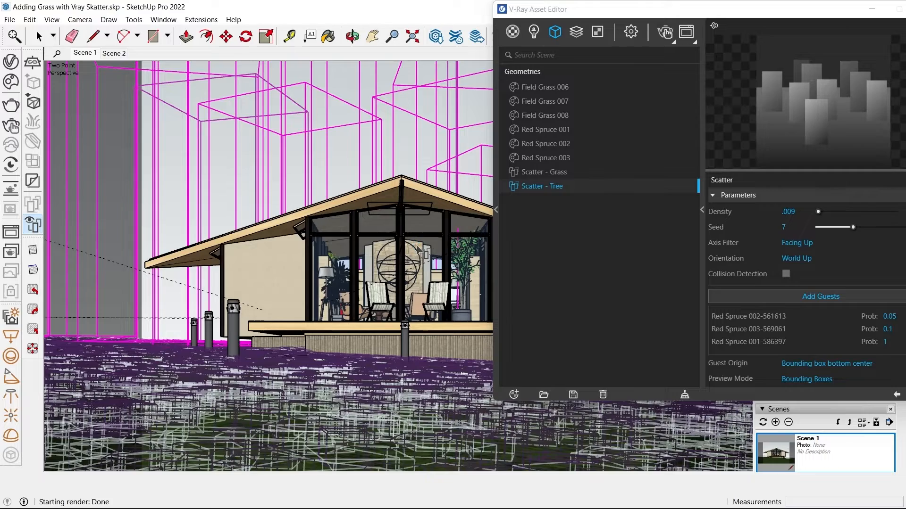
# - Set the Scatter - Tree density to .002 while viewing the site from above, and return to Scene 1
pyautogui.press('t')
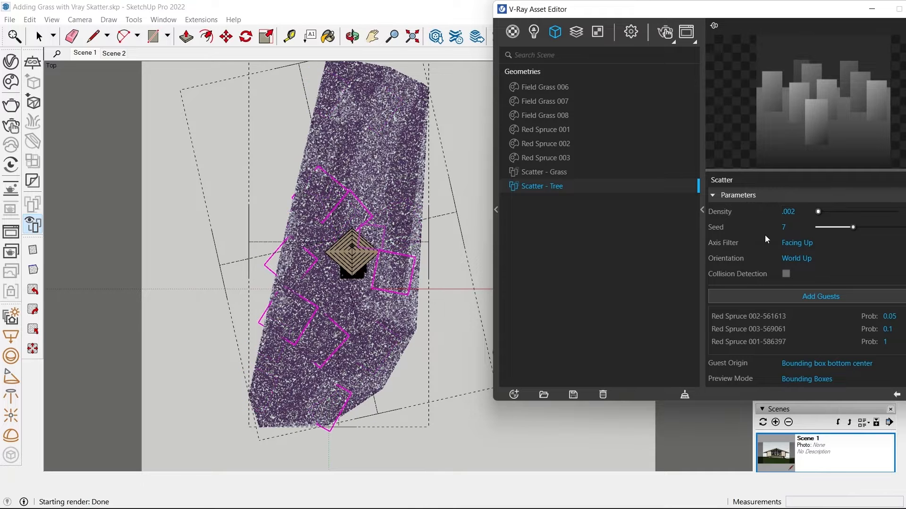
pyautogui.click(86, 53)
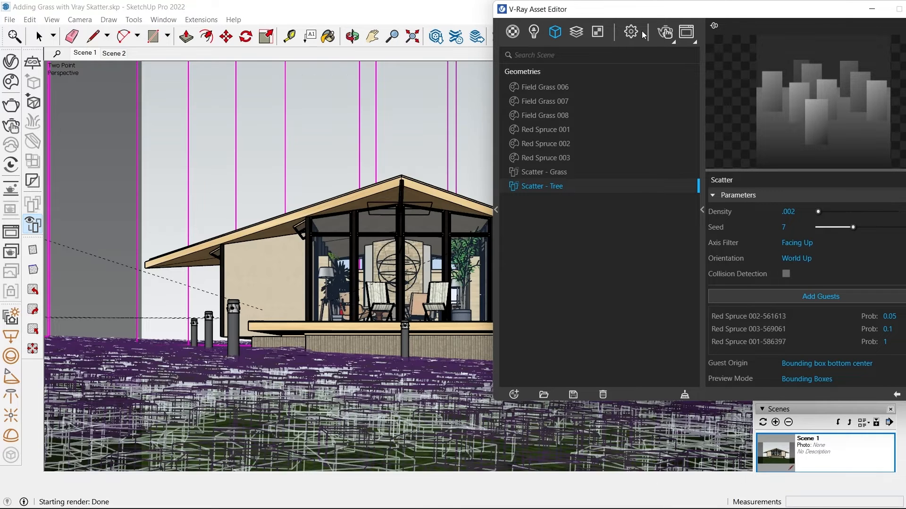
# - Turn on the Volumetric Environment in the render settings and show the fog's Affected By light list
pyautogui.click(631, 32)
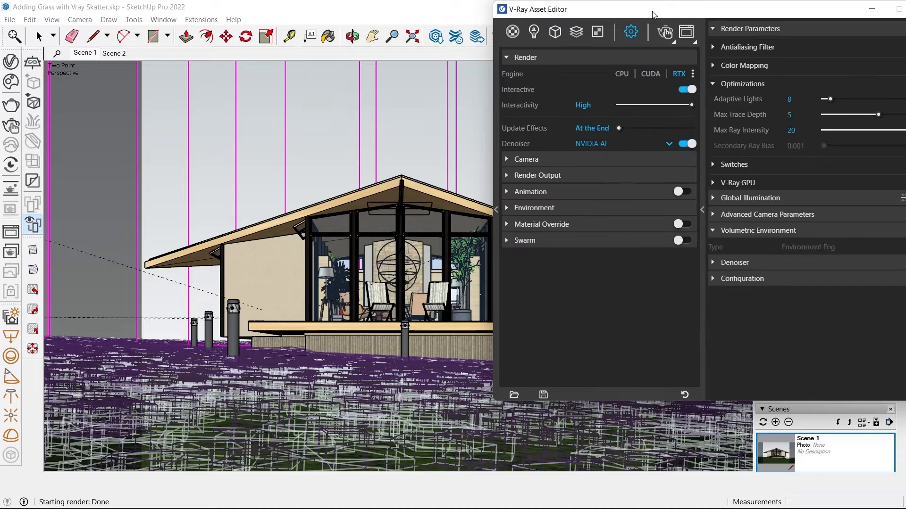
pyautogui.moveTo(652, 12); pyautogui.dragTo(525, 21)
pyautogui.click(794, 240)
pyautogui.scroll(-2, 728, 389)
pyautogui.click(689, 371)
pyautogui.click(685, 356)
pyautogui.scroll(-1, 698, 358)
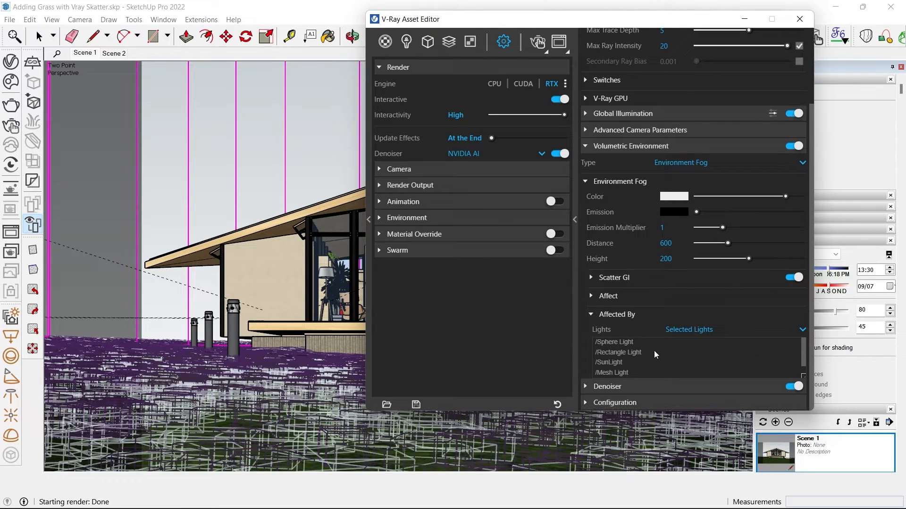
# - Limit the environment fog's Affected By selection to Rectangle Light, SunLight, Mesh Light and Rectangle Light#1
pyautogui.click(627, 351)
pyautogui.keyDown('shift'); pyautogui.click(623, 364); pyautogui.keyUp('shift')
pyautogui.keyDown('shift'); pyautogui.click(622, 372); pyautogui.keyUp('shift')
pyautogui.scroll(-1, 628, 368)
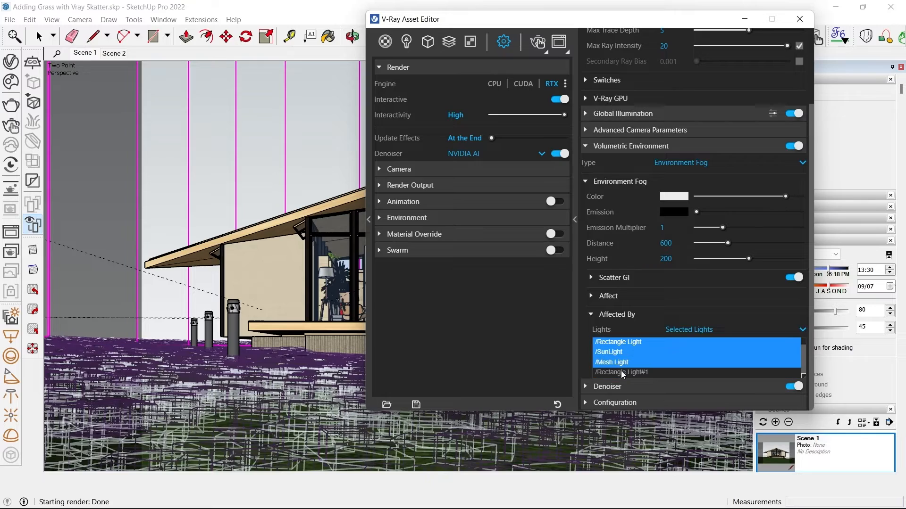
pyautogui.keyDown('shift'); pyautogui.click(644, 372); pyautogui.keyUp('shift')
# - Run an interactive test render with the selected fog lights and inspect the foggy house and lawn at close range
pyautogui.click(538, 42)
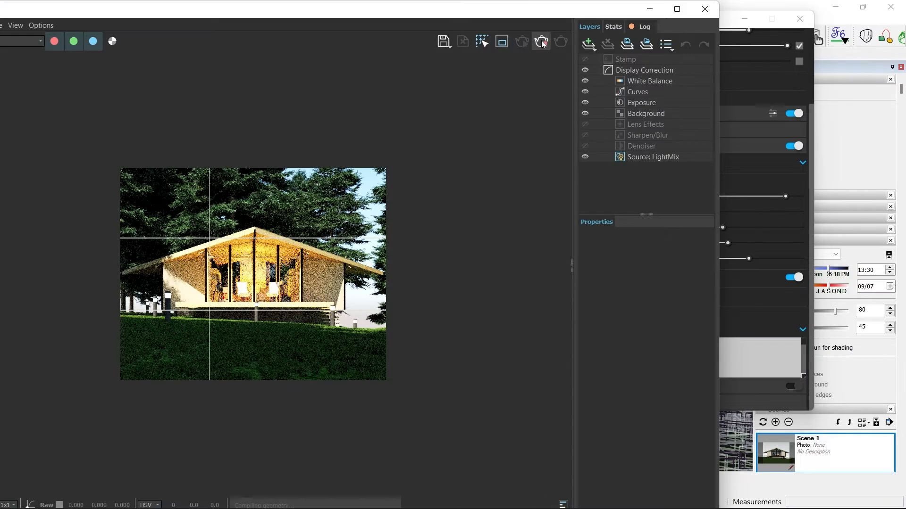
pyautogui.scroll(4, 254, 371)
pyautogui.scroll(-4, 250, 369)
pyautogui.scroll(2, 203, 383)
pyautogui.scroll(-2, 338, 434)
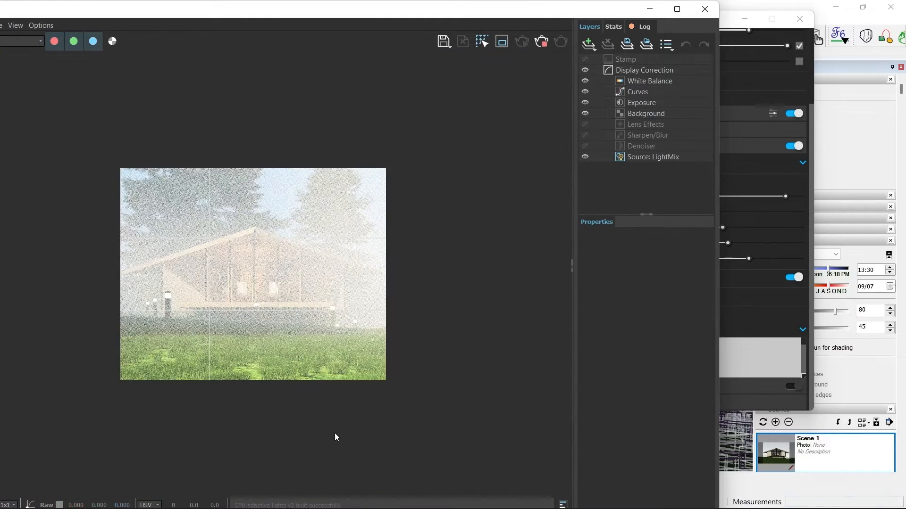
pyautogui.scroll(1, 243, 316)
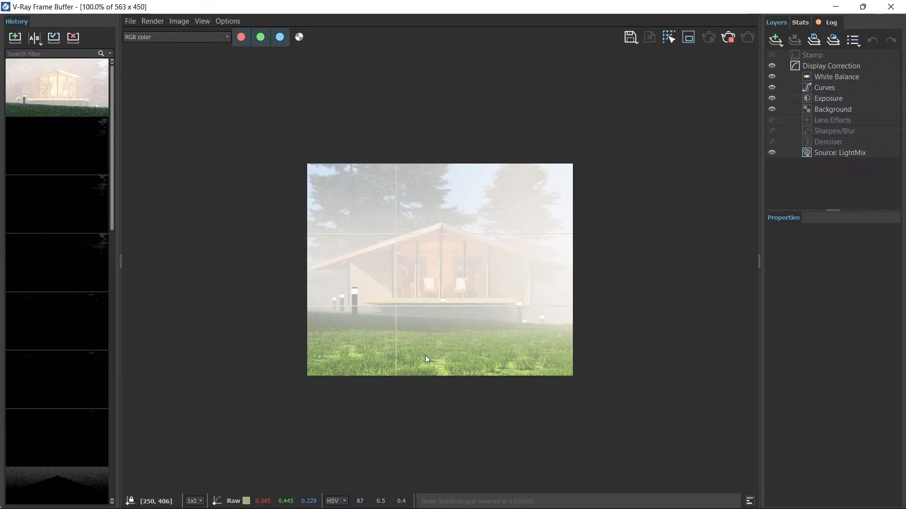
pyautogui.scroll(1, 447, 327)
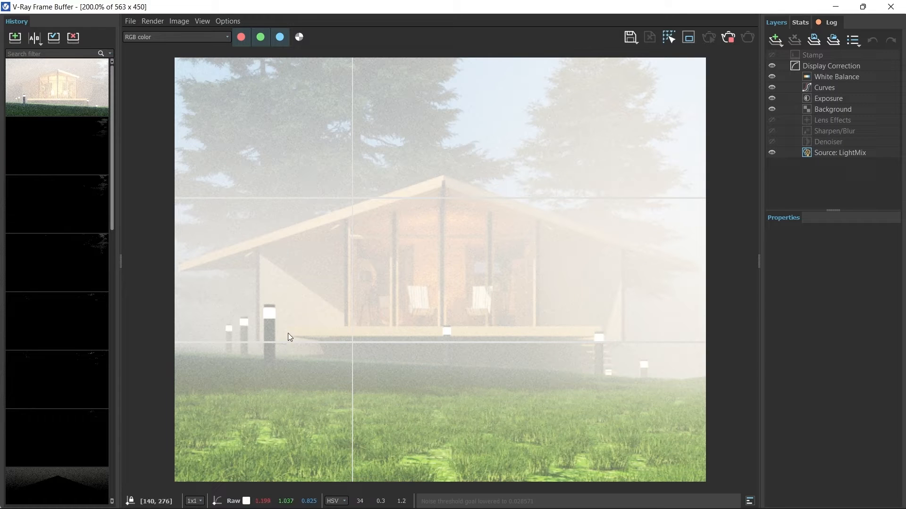
pyautogui.scroll(-1, 554, 423)
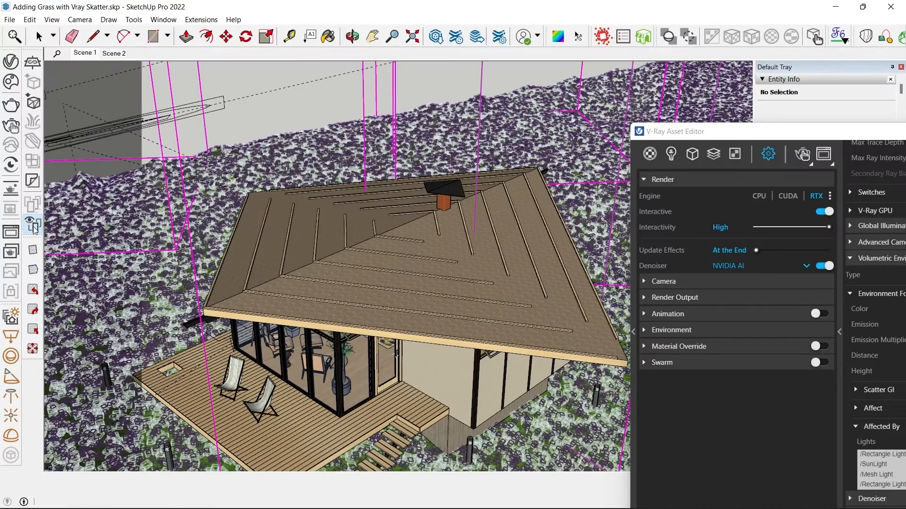
# - Hide the scatter preview and move the Red Spruce 001 tree from outside the site onto the grass terrain
pyautogui.click(33, 225)
pyautogui.scroll(-10, 256, 213)
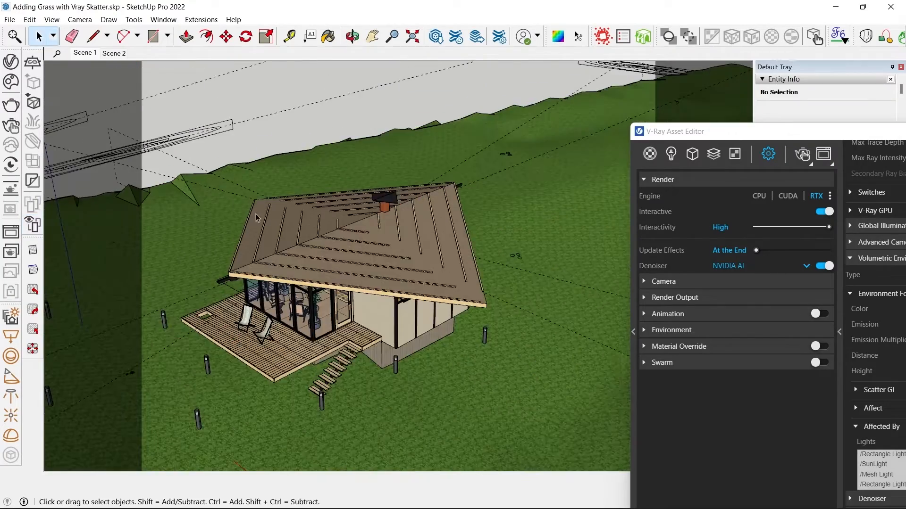
pyautogui.moveTo(256, 214); pyautogui.dragTo(334, 252, button='middle')
pyautogui.scroll(-1, 334, 255)
pyautogui.click(467, 317)
pyautogui.moveTo(342, 339); pyautogui.dragTo(474, 292, button='middle')
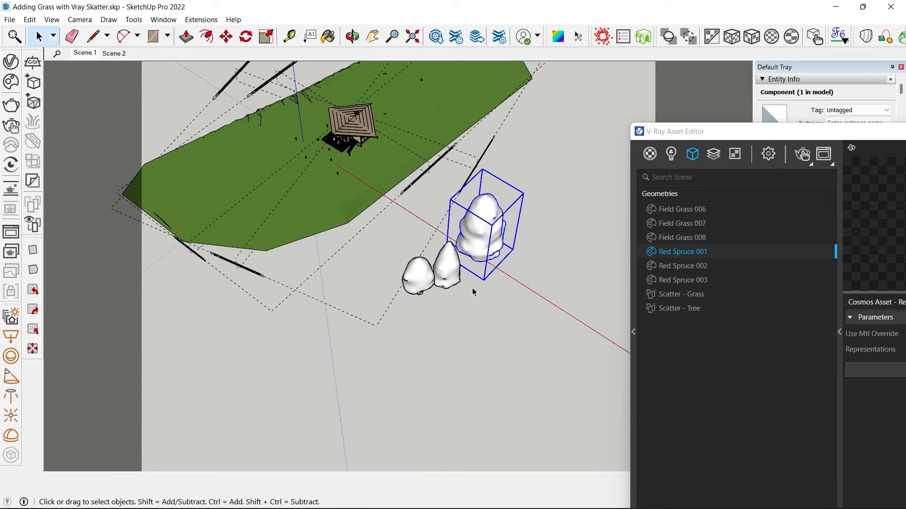
pyautogui.press('m')
pyautogui.click(482, 280)
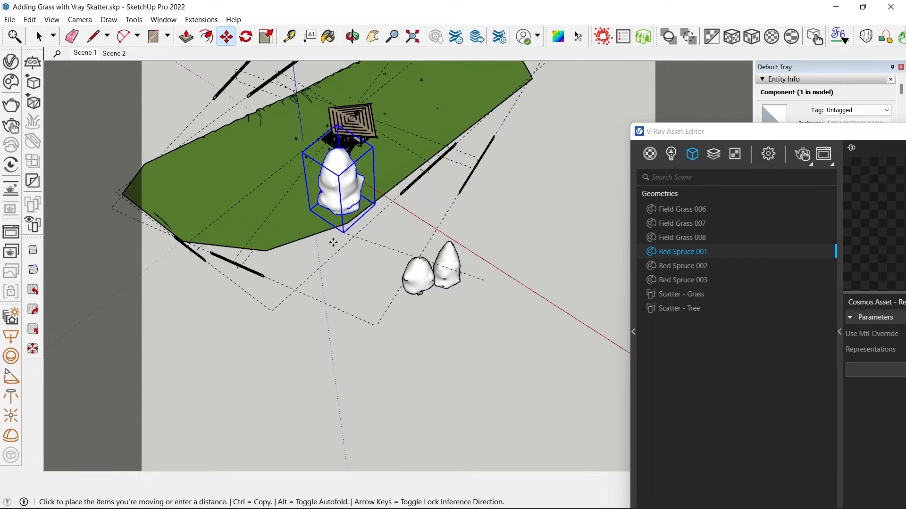
pyautogui.click(318, 272)
pyautogui.keyDown('shift'); pyautogui.moveTo(334, 269); pyautogui.dragTo(296, 370, button='middle'); pyautogui.keyUp('shift')
pyautogui.click(38, 37)
# - Display the model shadows and check the moved spruce's shadow on the lawn from Scene 1
pyautogui.click(52, 19)
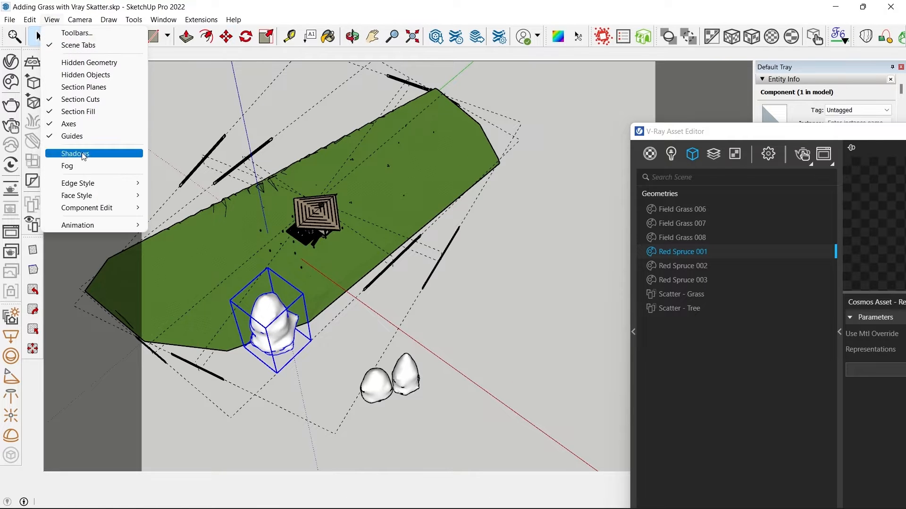
pyautogui.click(81, 152)
pyautogui.moveTo(284, 318); pyautogui.dragTo(448, 301, button='middle')
pyautogui.click(90, 55)
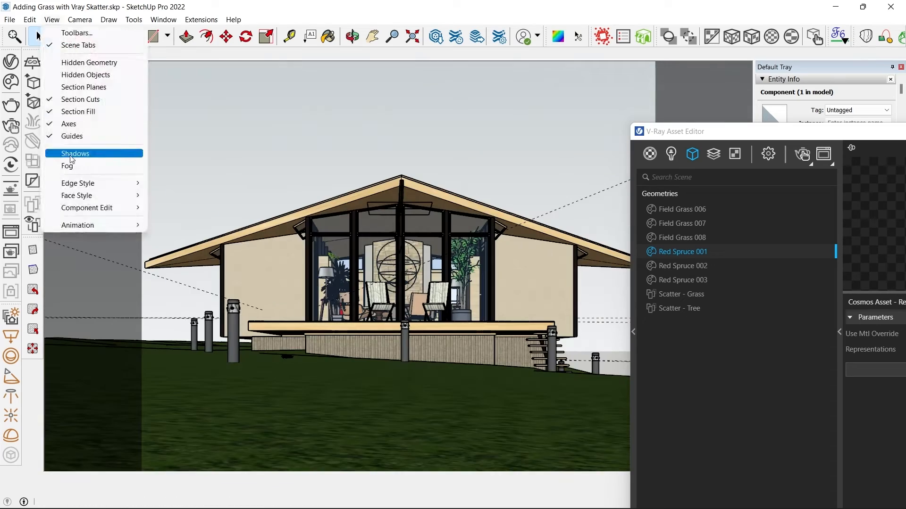
pyautogui.click(52, 19)
pyautogui.click(89, 153)
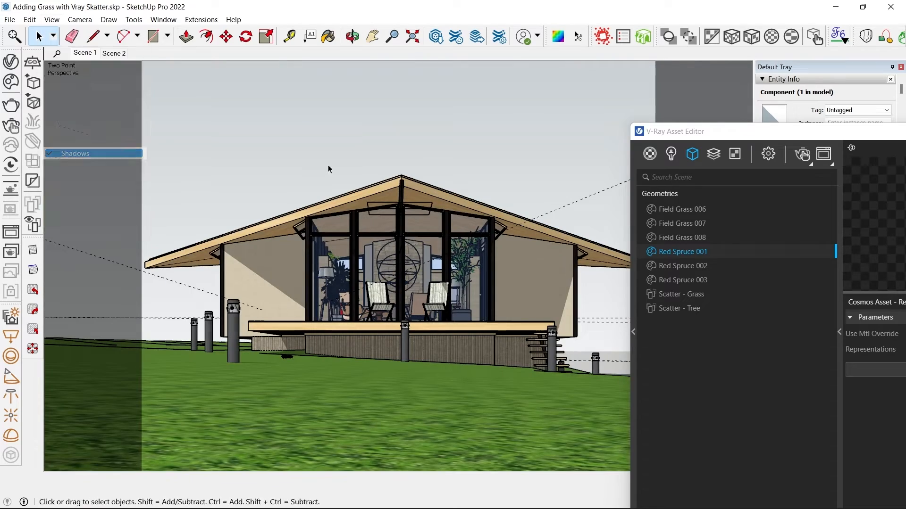
# - Move the Red Spruce 001 tree across the terrain to the sunward side of the house
pyautogui.moveTo(93, 156); pyautogui.dragTo(282, 161, button='middle')
pyautogui.scroll(-4, 264, 141)
pyautogui.scroll(-3, 242, 106)
pyautogui.moveTo(380, 263); pyautogui.dragTo(419, 283, button='middle')
pyautogui.press('m')
pyautogui.click(441, 377)
pyautogui.click(239, 289)
pyautogui.press('space')
# - Select the other two spruce trees together and move them onto the terrain beside Red Spruce 001
pyautogui.keyDown('shift'); pyautogui.moveTo(566, 282); pyautogui.dragTo(472, 277, button='middle'); pyautogui.keyUp('shift')
pyautogui.click(486, 302)
pyautogui.keyDown('shift'); pyautogui.click(526, 278); pyautogui.keyUp('shift')
pyautogui.press('m')
pyautogui.click(526, 350)
pyautogui.keyDown('shift'); pyautogui.moveTo(216, 297); pyautogui.dragTo(411, 281, button='middle'); pyautogui.keyUp('shift')
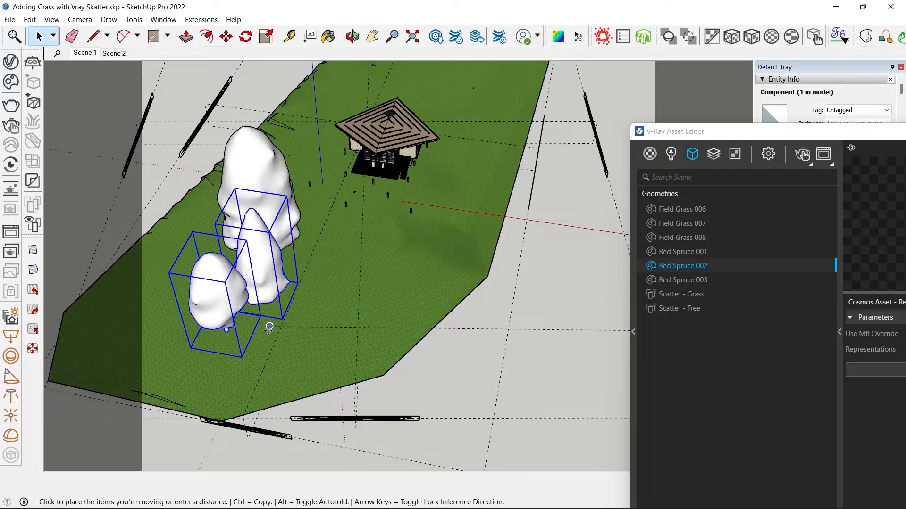
pyautogui.click(270, 338)
pyautogui.press('space')
# - Display the shadows of the grouped spruces on the terrain and return to the Scene 1 view
pyautogui.click(54, 20)
pyautogui.click(80, 157)
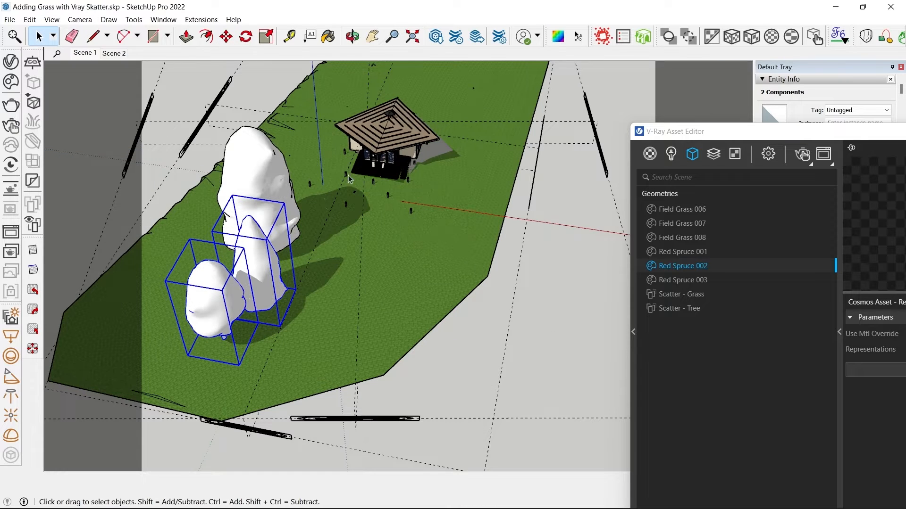
pyautogui.click(89, 54)
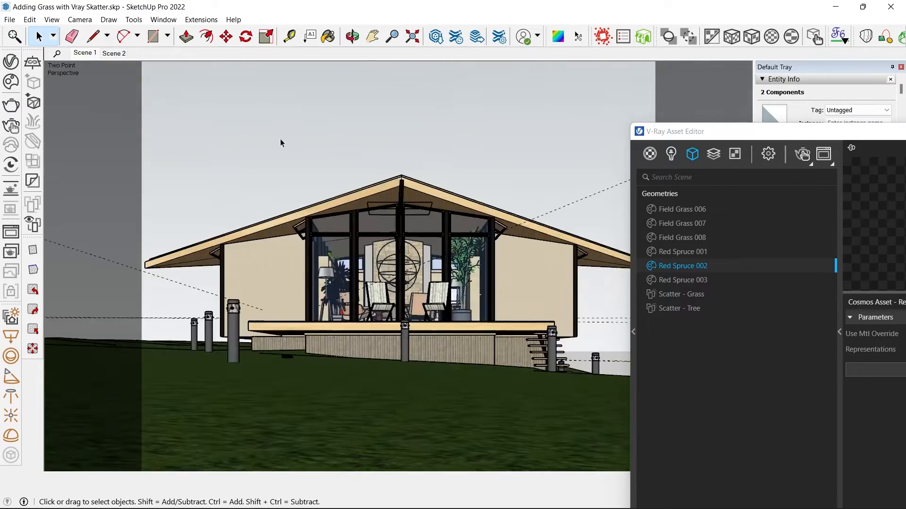
# - Move the Red Spruce 001 tree closer to the house while viewing the site from above
pyautogui.moveTo(281, 141); pyautogui.dragTo(301, 264, button='middle')
pyautogui.scroll(-5, 302, 264)
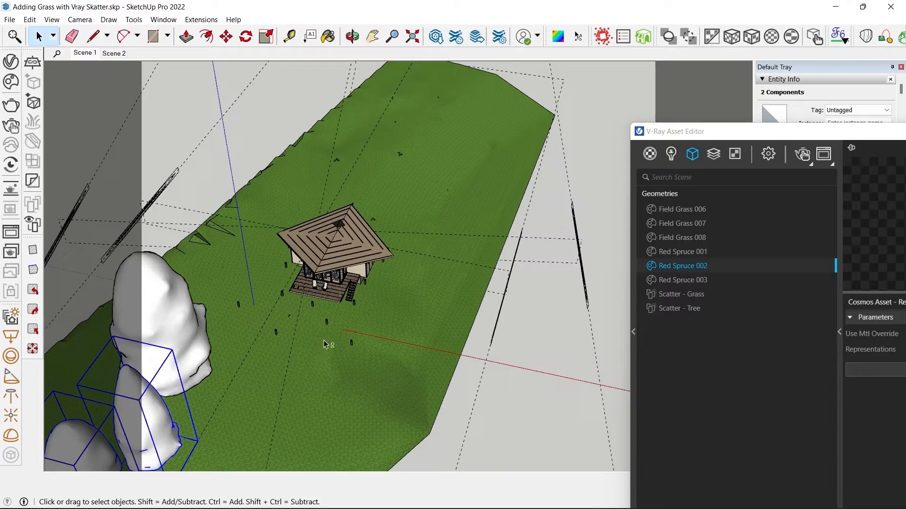
pyautogui.moveTo(328, 344); pyautogui.dragTo(235, 289, button='middle')
pyautogui.click(210, 282)
pyautogui.press('m')
pyautogui.scroll(1, 237, 323)
pyautogui.click(233, 326)
pyautogui.click(245, 309)
pyautogui.click(245, 309)
pyautogui.press('space')
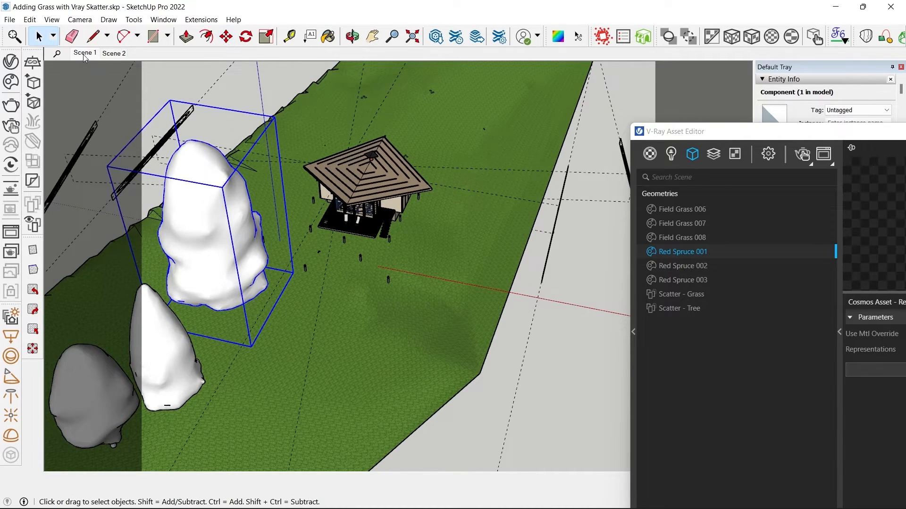
# - Check from Scene 1, with shadows displayed, how the repositioned spruce shades the lawn
pyautogui.click(86, 54)
pyautogui.click(51, 20)
pyautogui.click(87, 154)
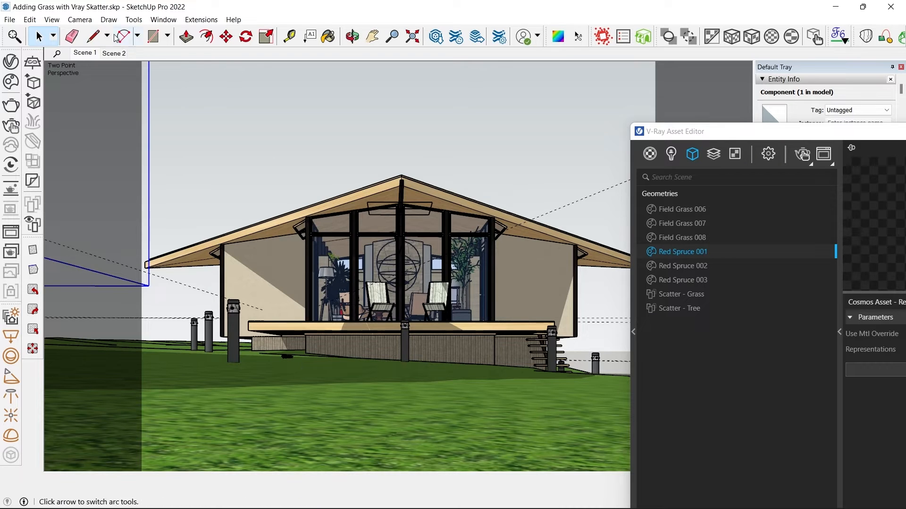
# - Shift Red Spruce 001 slightly farther from the house with the shadows displayed, and return to Scene 1
pyautogui.click(51, 20)
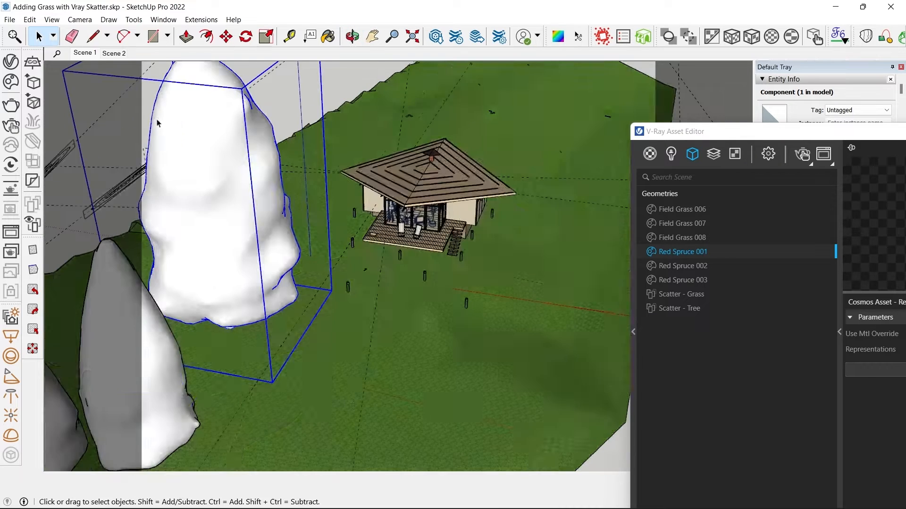
pyautogui.press('m')
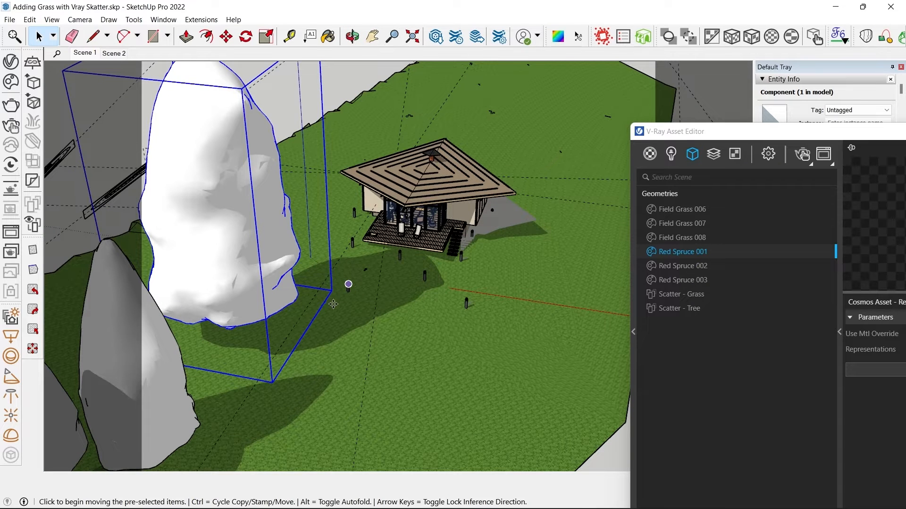
pyautogui.hotkey('ctrl', 'z')
pyautogui.press('space')
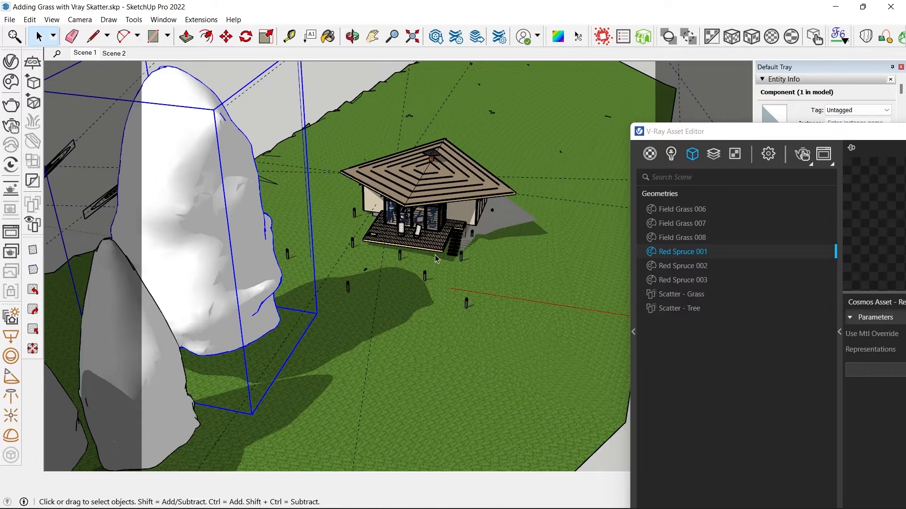
pyautogui.click(85, 53)
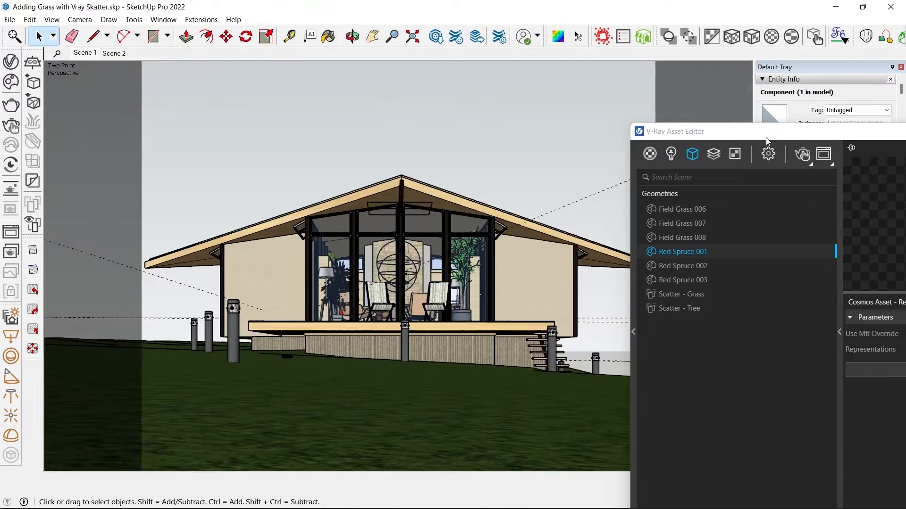
# - Start an interactive viewport render and examine the house and surrounding trees from above
pyautogui.moveTo(766, 138); pyautogui.dragTo(526, 65)
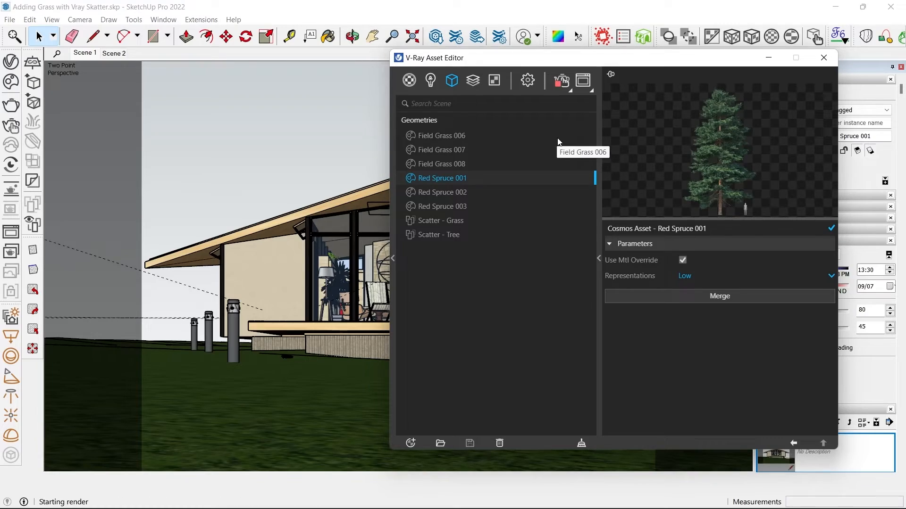
pyautogui.click(583, 81)
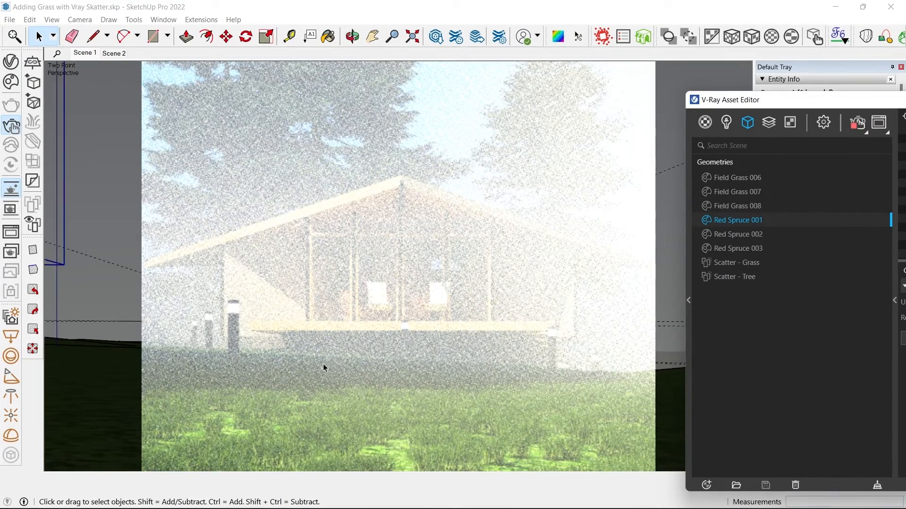
pyautogui.moveTo(332, 360); pyautogui.dragTo(350, 403, button='middle')
pyautogui.scroll(-3, 349, 404)
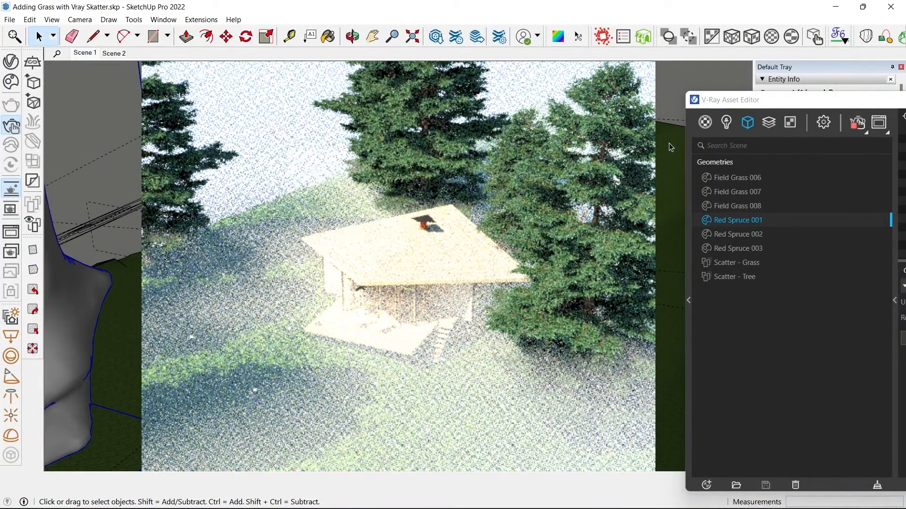
# - Try a SunLight Size Multiplier of 3 and raise it to 4
pyautogui.moveTo(750, 100); pyautogui.dragTo(599, 70)
pyautogui.click(578, 93)
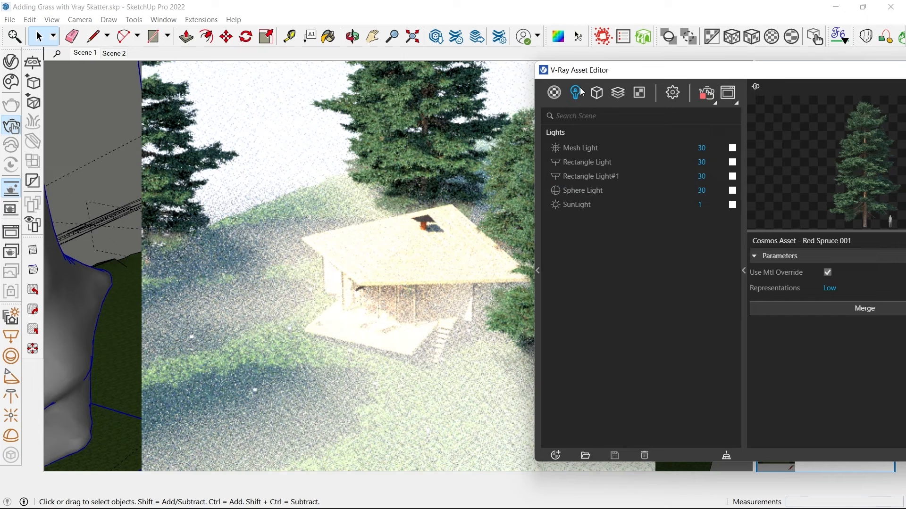
pyautogui.click(569, 205)
pyautogui.moveTo(661, 70); pyautogui.dragTo(549, 44)
pyautogui.scroll(-1, 740, 373)
pyautogui.click(742, 346)
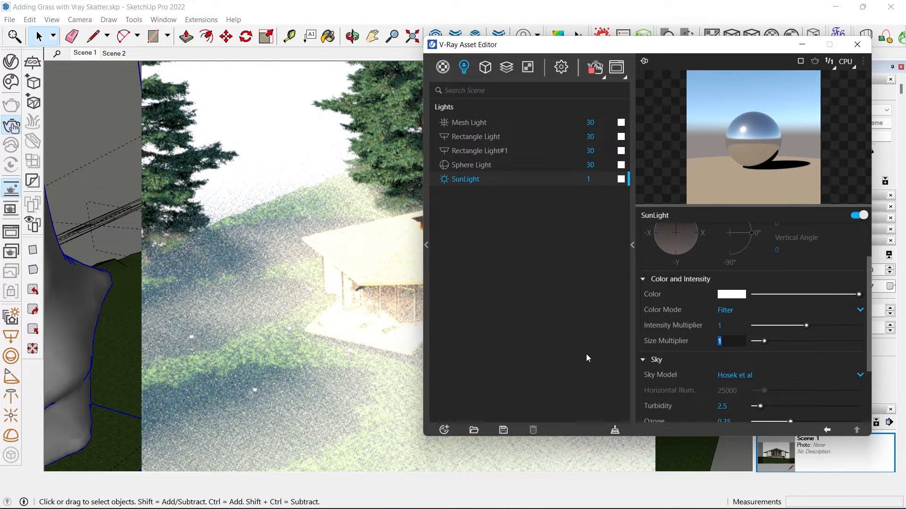
pyautogui.write('3')
pyautogui.press('Return')
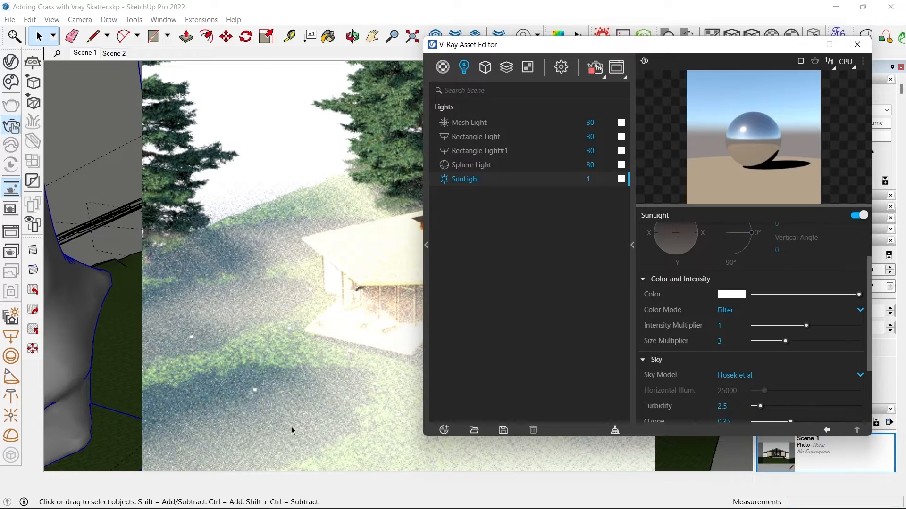
pyautogui.moveTo(728, 344); pyautogui.dragTo(597, 334)
pyautogui.write('4')
pyautogui.press('Return')
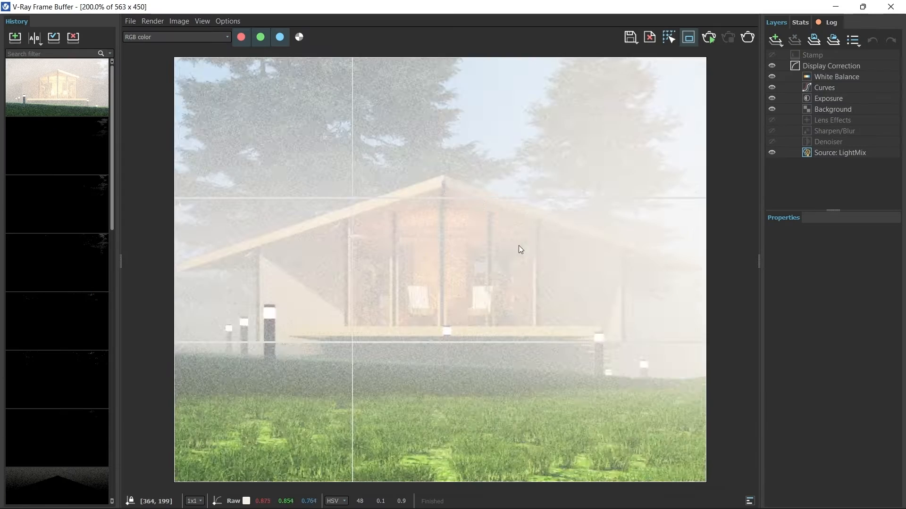
# - Inspect the foggy house render in the frame buffer at different magnifications
pyautogui.scroll(1, 514, 292)
pyautogui.scroll(-1, 493, 302)
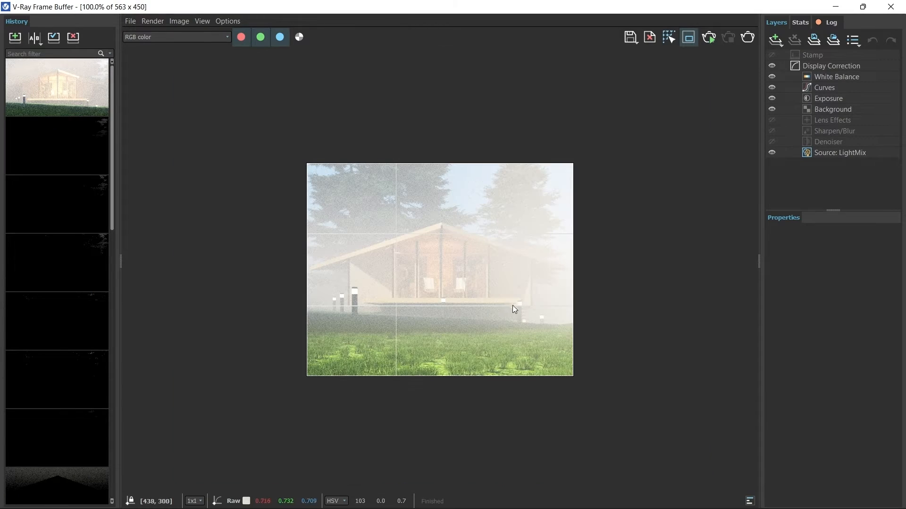
pyautogui.scroll(1, 427, 365)
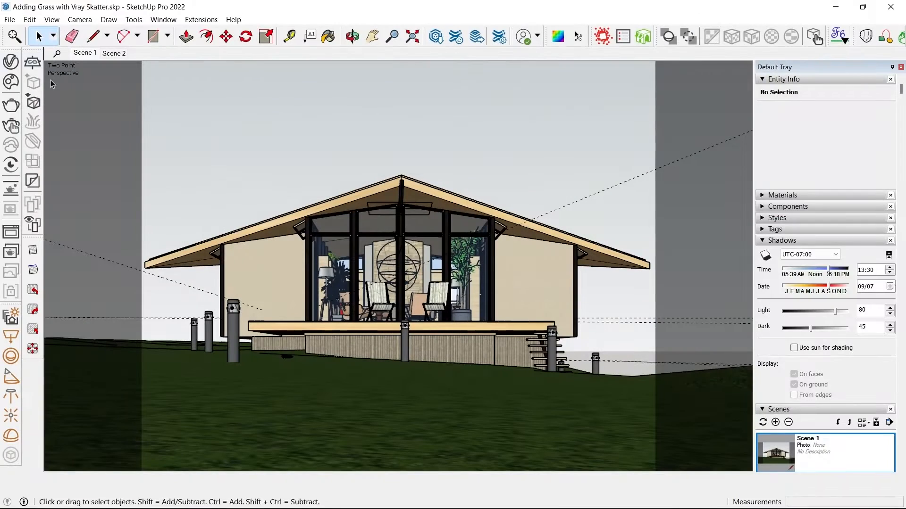
# - Set the Scatter - Grass density to 50 and start an interactive test render
pyautogui.click(12, 63)
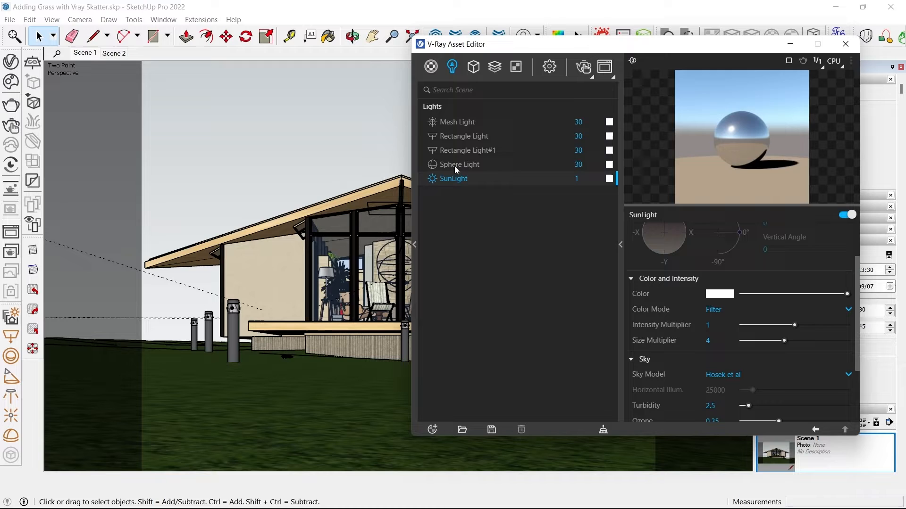
pyautogui.click(474, 67)
pyautogui.moveTo(711, 247); pyautogui.dragTo(570, 239)
pyautogui.write('50')
pyautogui.press('Return')
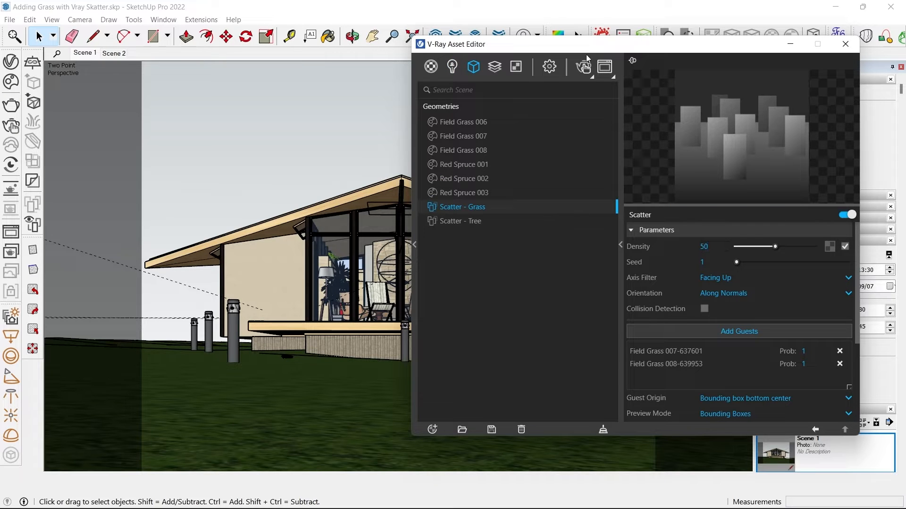
pyautogui.click(584, 67)
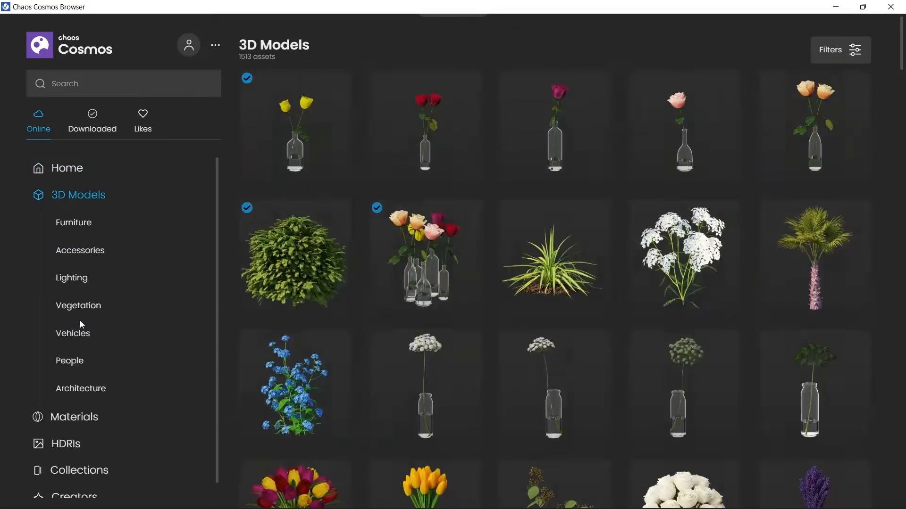
# - Browse the vegetation models in the Chaos Cosmos library
pyautogui.click(79, 306)
pyautogui.scroll(-5, 408, 399)
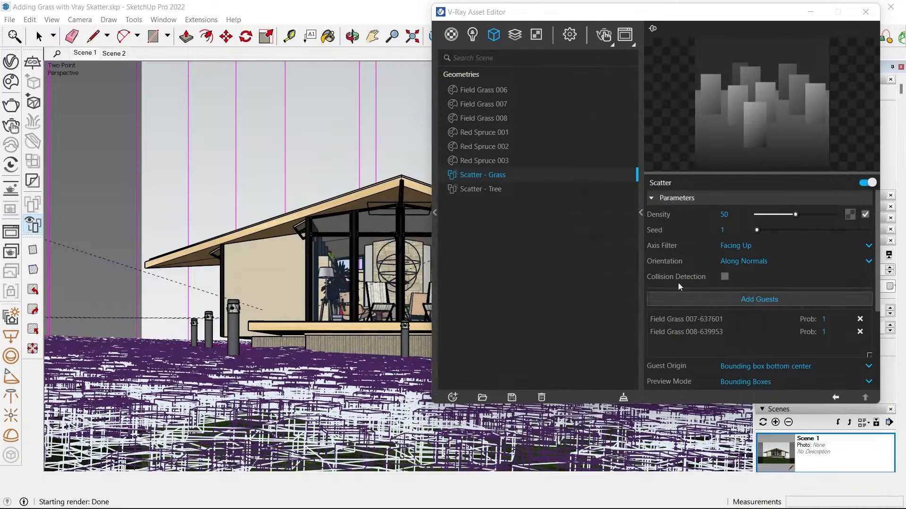
# - Set the Field Grass 007 guest probability to 0.1 in Scatter - Grass and start an interactive render
pyautogui.doubleClick(835, 319)
pyautogui.write('.1')
pyautogui.press('Return')
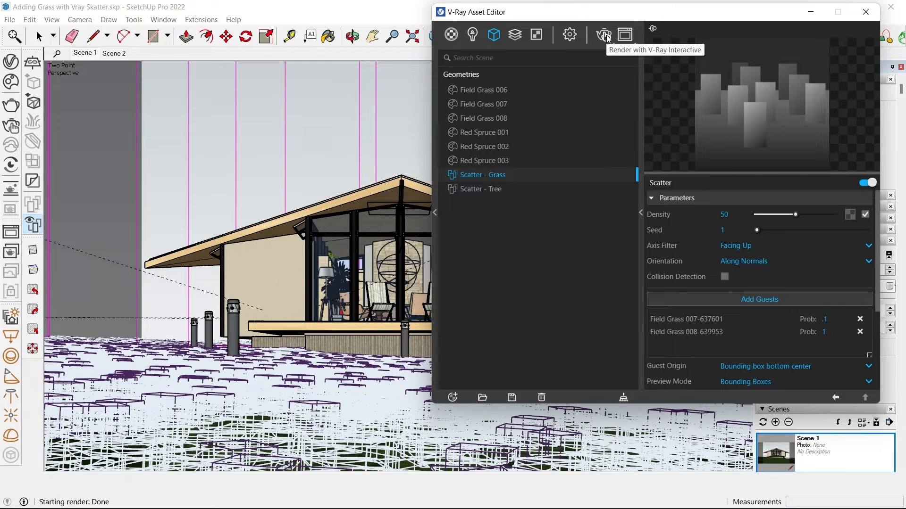
pyautogui.click(606, 36)
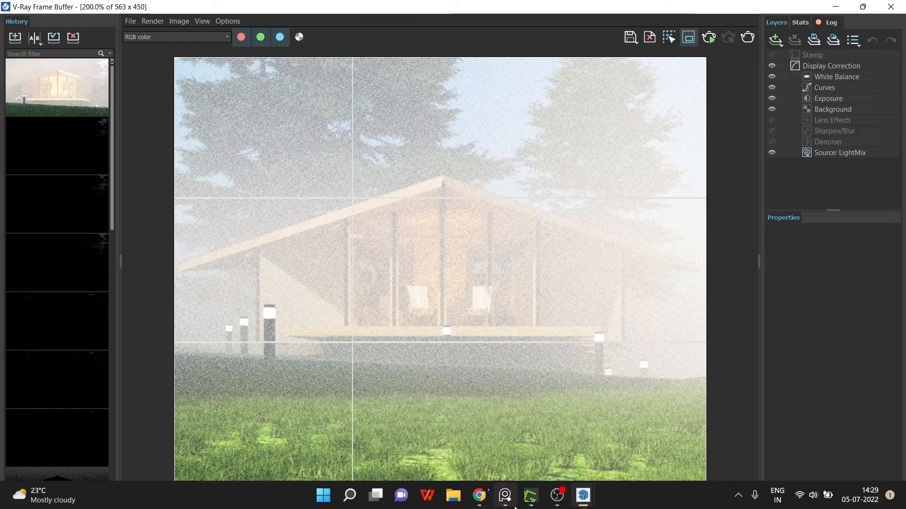
# - Examine the lawn's grass mix in the interactive render at different magnifications
pyautogui.scroll(2, 581, 466)
pyautogui.scroll(-2, 581, 466)
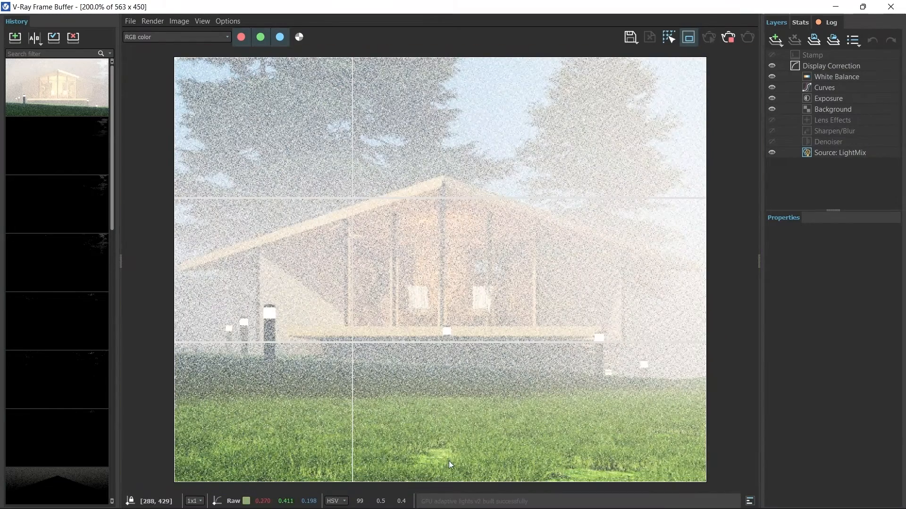
pyautogui.scroll(2, 580, 482)
pyautogui.scroll(-1, 361, 416)
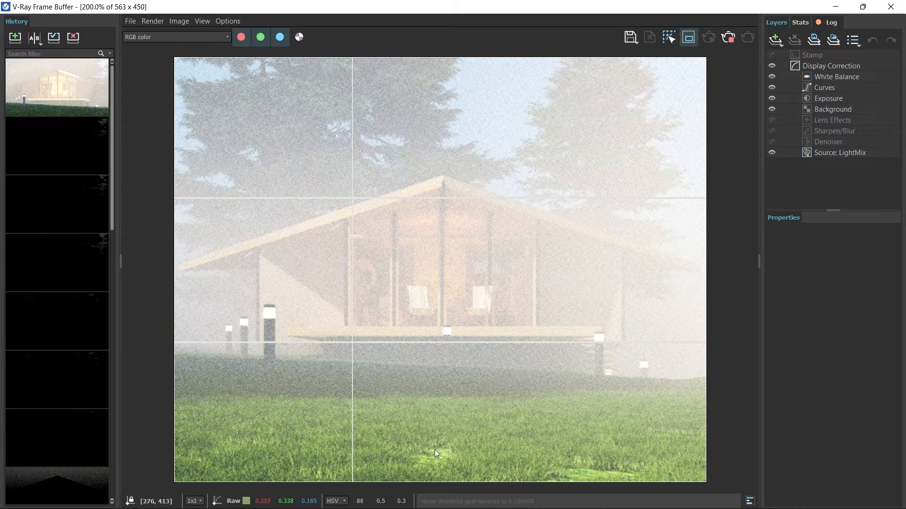
pyautogui.scroll(1, 437, 448)
pyautogui.scroll(-1, 378, 449)
pyautogui.scroll(-1, 440, 327)
pyautogui.scroll(1, 423, 356)
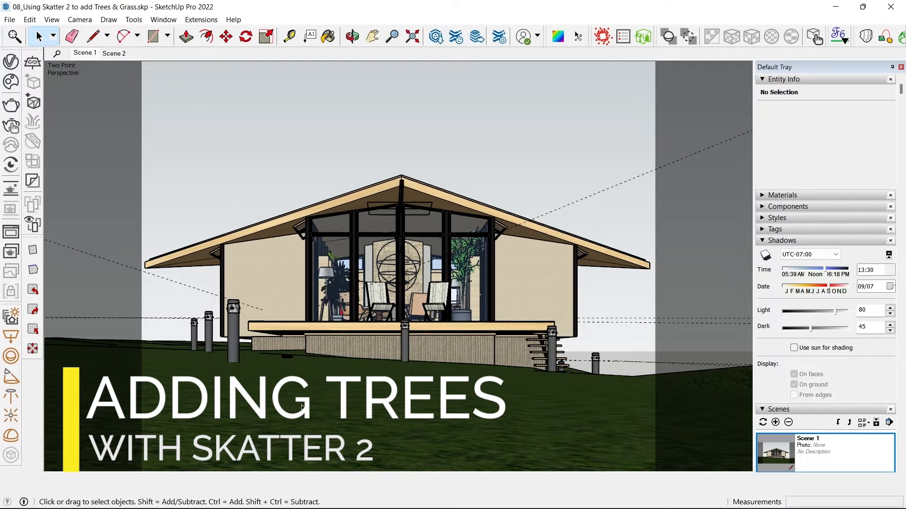
# - Examine the lawn, house and spruce proxies of the exercise file from above
pyautogui.moveTo(479, 276); pyautogui.dragTo(467, 269, button='middle')
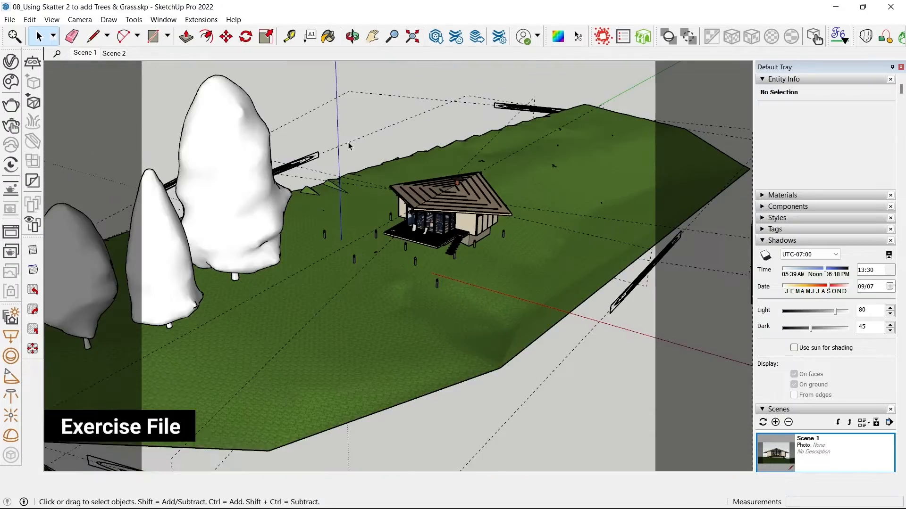
pyautogui.scroll(5, 385, 194)
pyautogui.scroll(3, 383, 194)
pyautogui.click(311, 236)
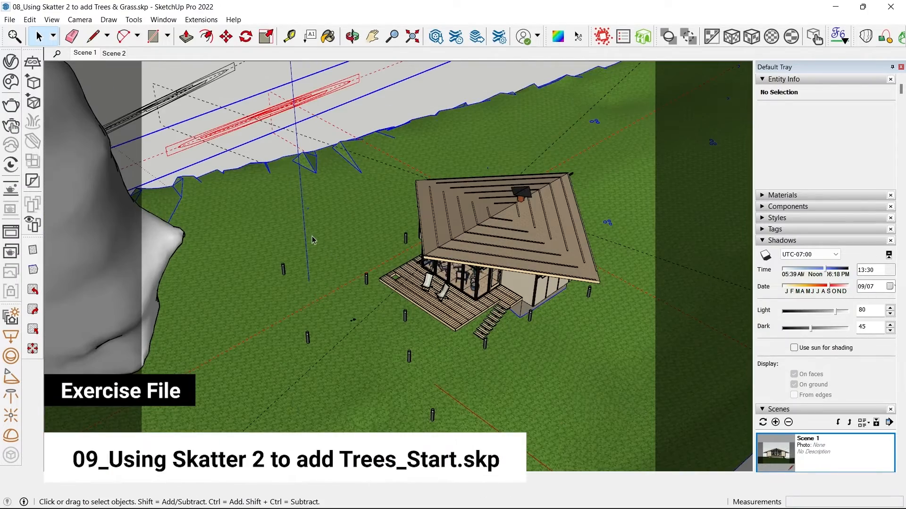
pyautogui.click(196, 166)
pyautogui.click(222, 249)
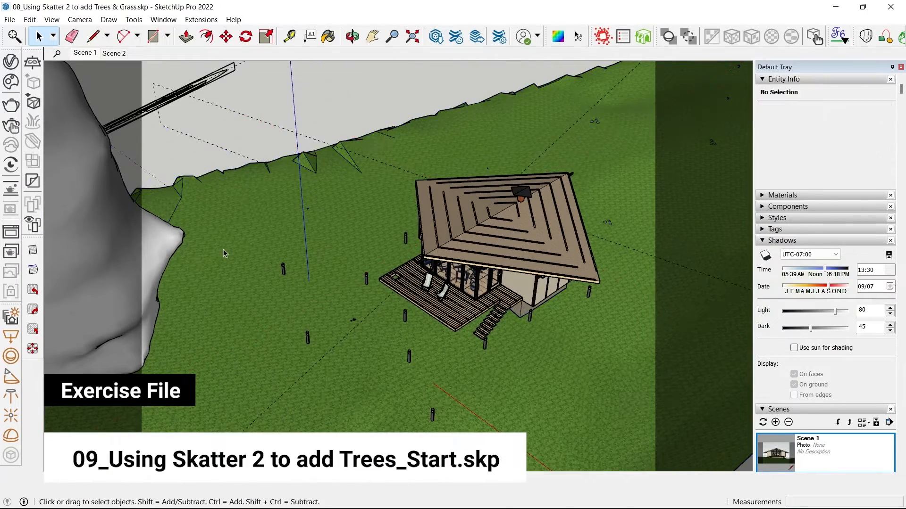
pyautogui.moveTo(271, 260); pyautogui.dragTo(262, 306, button='middle')
pyautogui.scroll(-2, 191, 142)
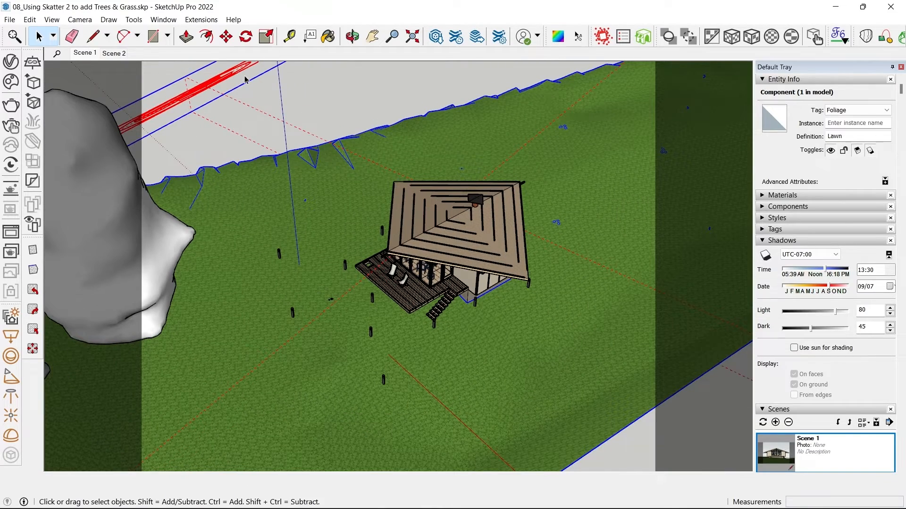
# - Permanently delete the Scatter - Grass and Scatter - Tree assets from the V-Ray geometries and deselect the lawn
pyautogui.click(14, 66)
pyautogui.click(409, 84)
pyautogui.click(394, 224)
pyautogui.press('Delete')
pyautogui.click(486, 261)
pyautogui.click(410, 225)
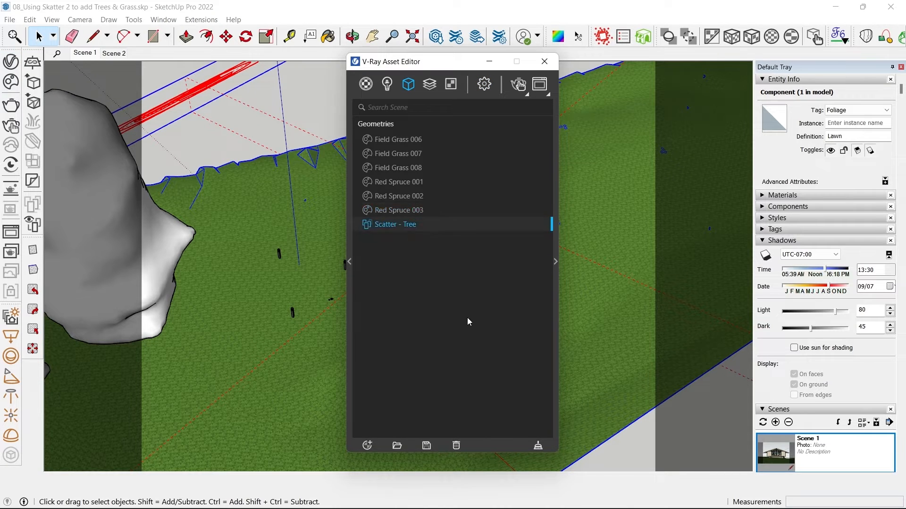
pyautogui.click(456, 446)
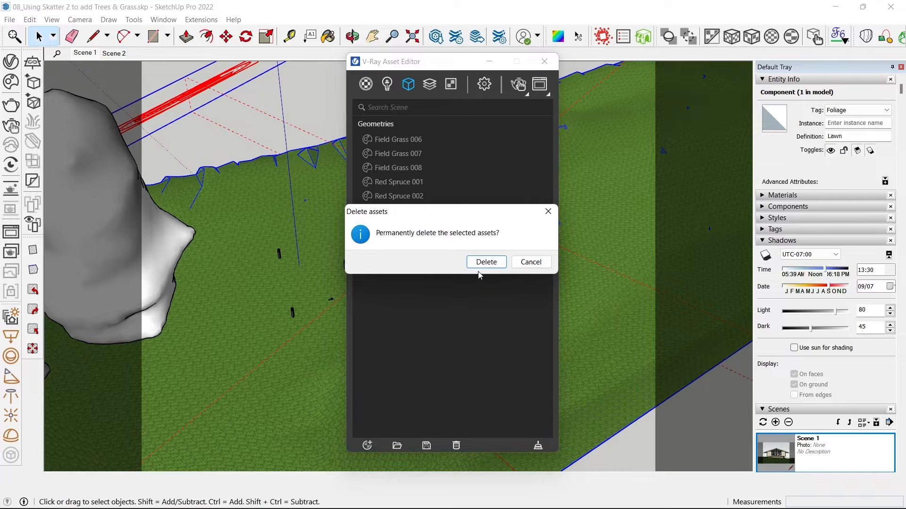
pyautogui.click(486, 262)
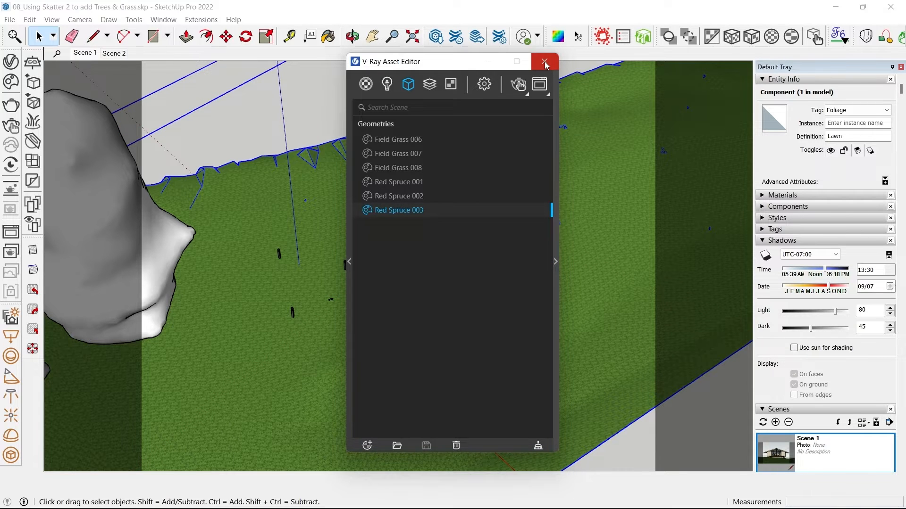
pyautogui.click(544, 62)
pyautogui.click(242, 130)
# - Start a new Skatter composition, dismiss the update notice and name it Tree Composition
pyautogui.moveTo(279, 204); pyautogui.dragTo(418, 302, button='middle')
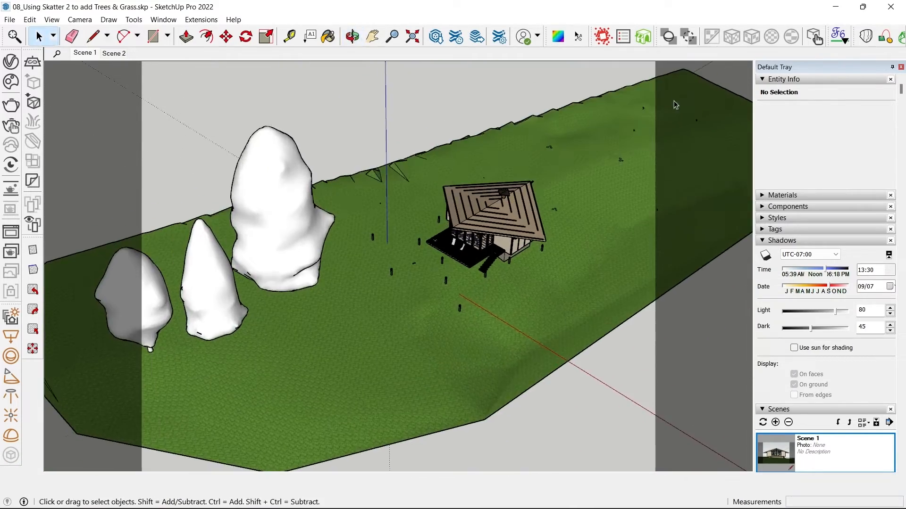
pyautogui.rightClick(599, 42)
pyautogui.press('Escape')
pyautogui.click(597, 39)
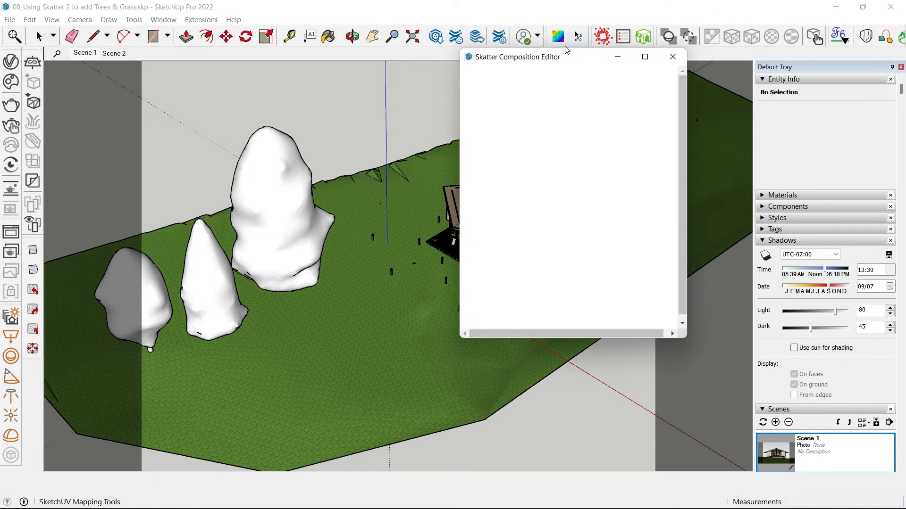
pyautogui.moveTo(538, 59); pyautogui.dragTo(520, 61)
pyautogui.click(500, 81)
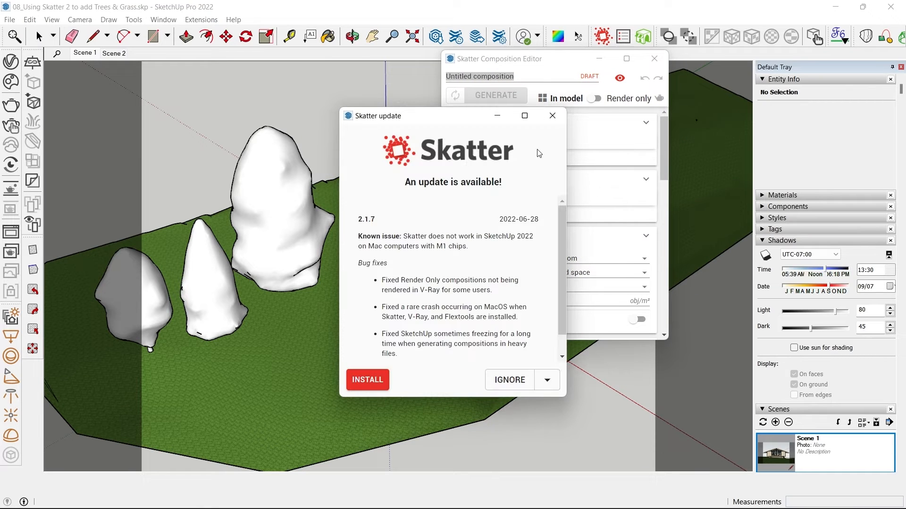
pyautogui.click(551, 116)
pyautogui.click(505, 77)
pyautogui.write('Tree Composition')
pyautogui.press('Return')
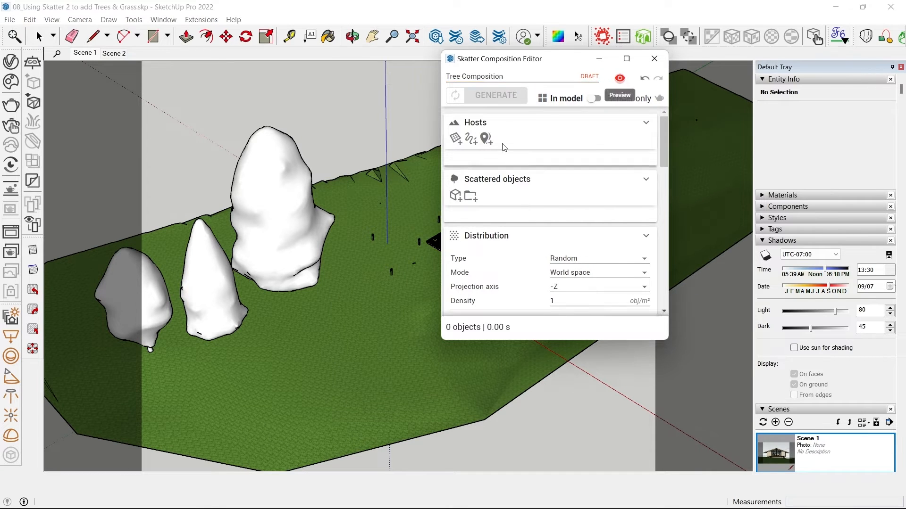
# - Add the lawn as the host surface of the Tree Composition
pyautogui.click(456, 139)
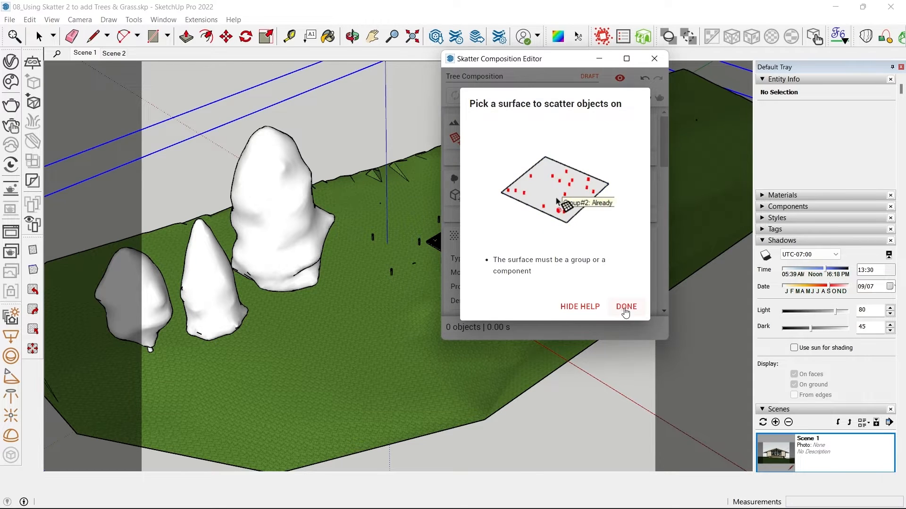
pyautogui.click(625, 307)
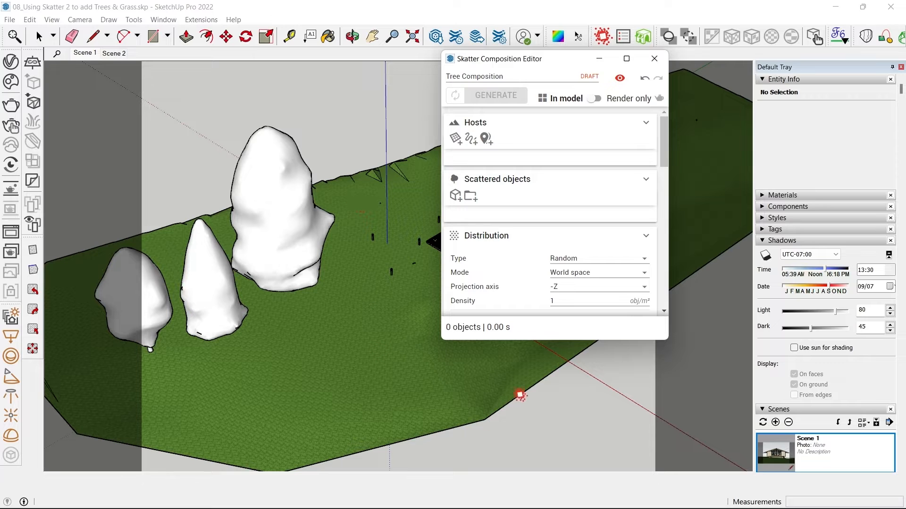
pyautogui.click(456, 139)
pyautogui.click(360, 294)
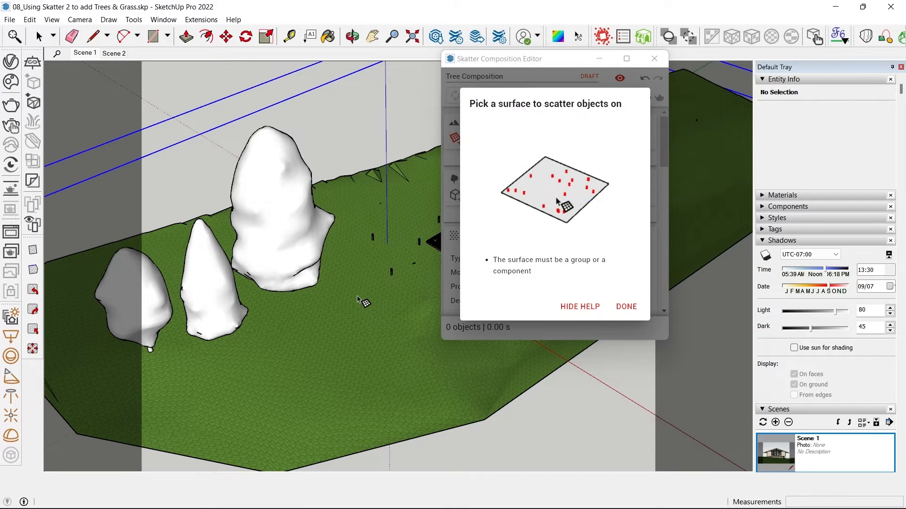
pyautogui.click(626, 307)
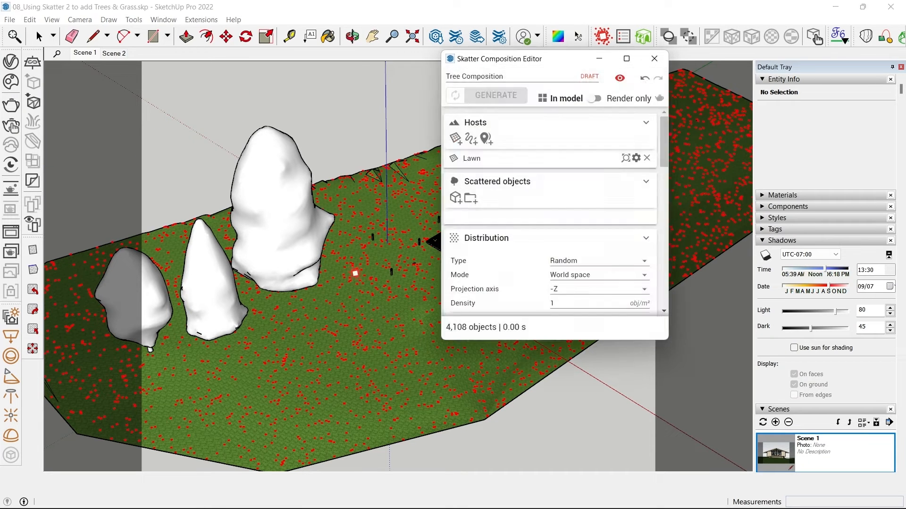
# - Set the Tree Composition's random distribution density to 0.1 obj/m²
pyautogui.moveTo(502, 65); pyautogui.dragTo(598, 59)
pyautogui.moveTo(372, 283); pyautogui.dragTo(349, 307, button='middle')
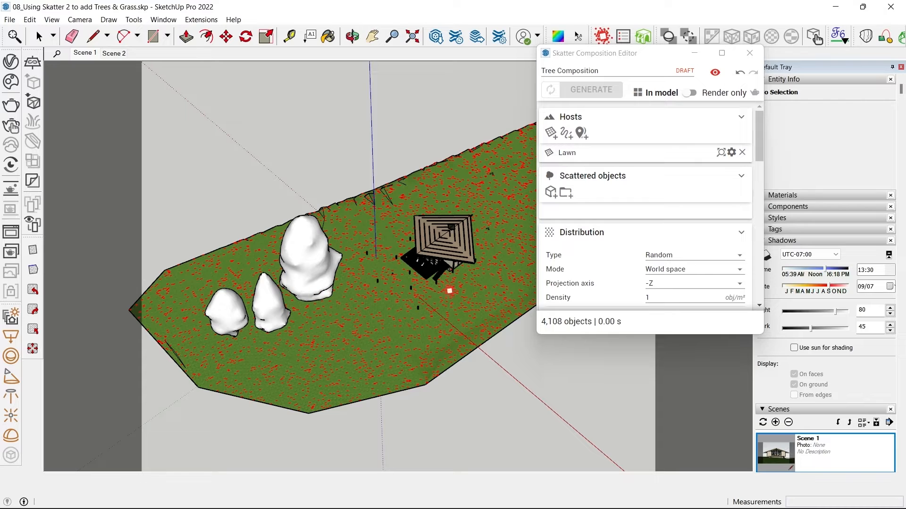
pyautogui.click(647, 297)
pyautogui.moveTo(621, 301); pyautogui.dragTo(623, 301)
# - Examine the spread of the scatter points across the lawn from above and from the side
pyautogui.scroll(2, 344, 245)
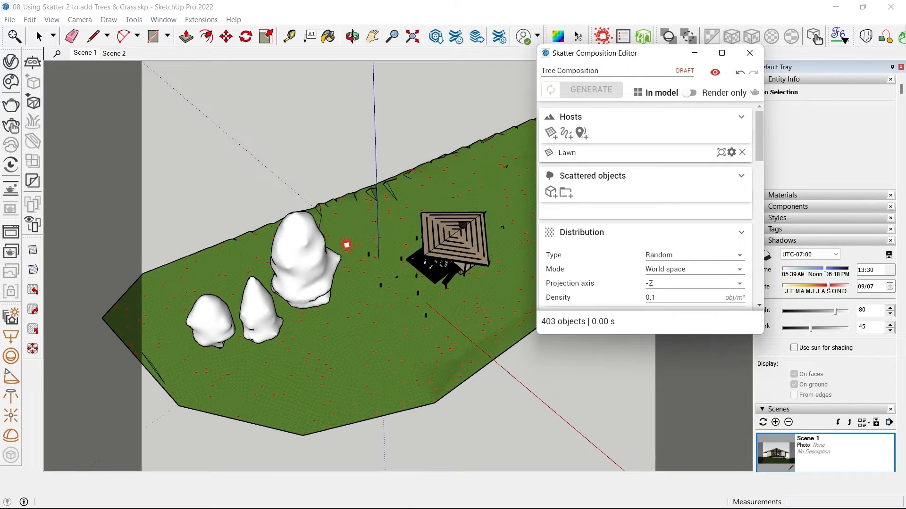
pyautogui.scroll(3, 440, 317)
pyautogui.scroll(3, 422, 289)
pyautogui.scroll(3, 394, 272)
pyautogui.scroll(-10, 394, 272)
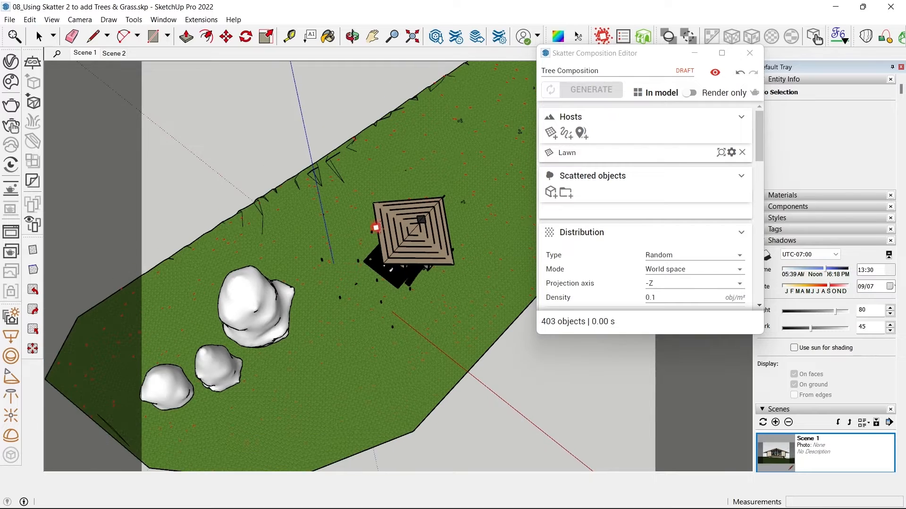
pyautogui.scroll(-2, 375, 228)
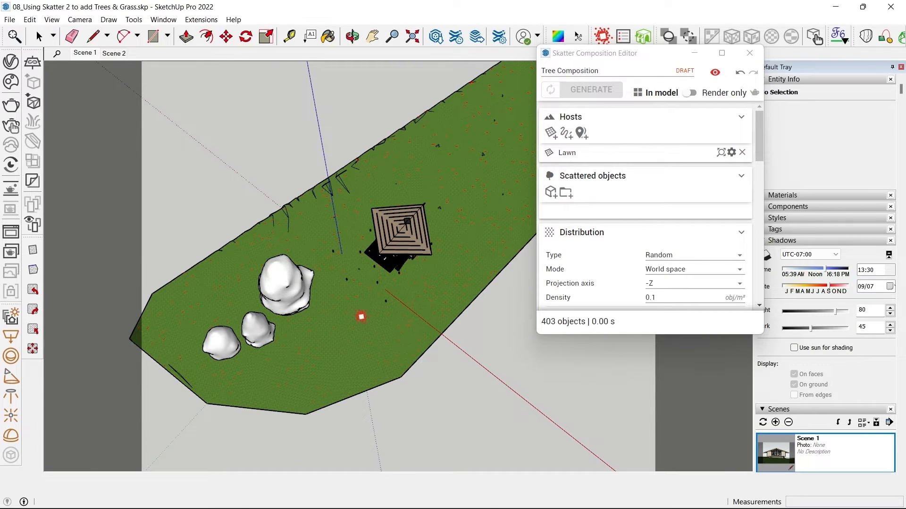
pyautogui.scroll(7, 402, 291)
pyautogui.moveTo(408, 314); pyautogui.dragTo(447, 355, button='middle')
pyautogui.scroll(-7, 464, 269)
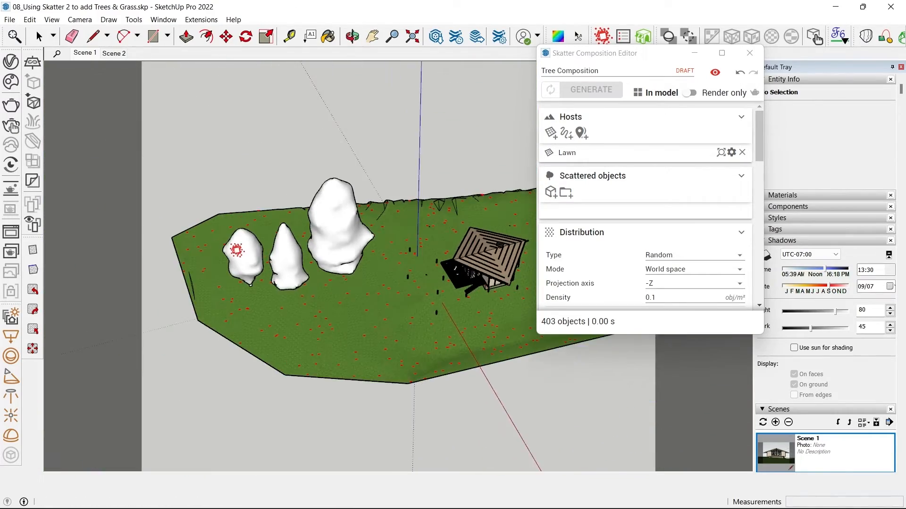
pyautogui.scroll(2, 236, 251)
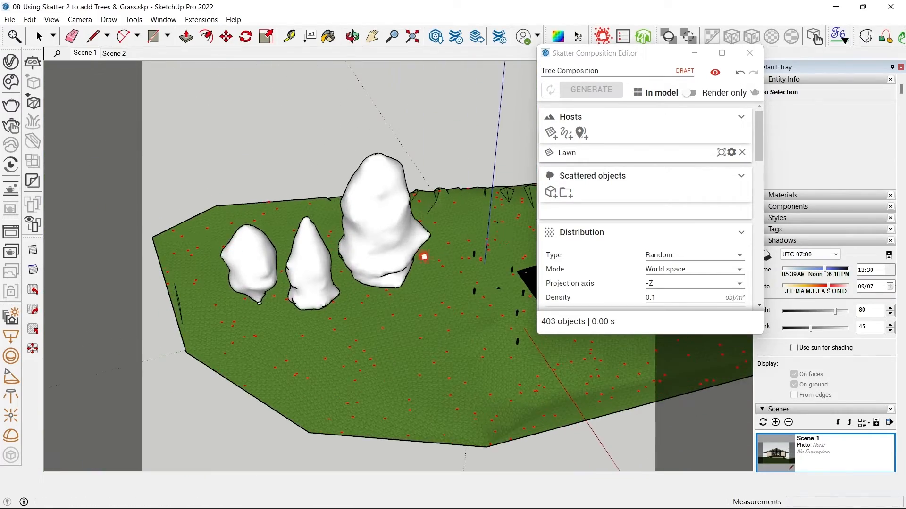
# - Add the Red Spruce 001, 002 and 003 models as scattered objects of the Tree Composition
pyautogui.click(551, 194)
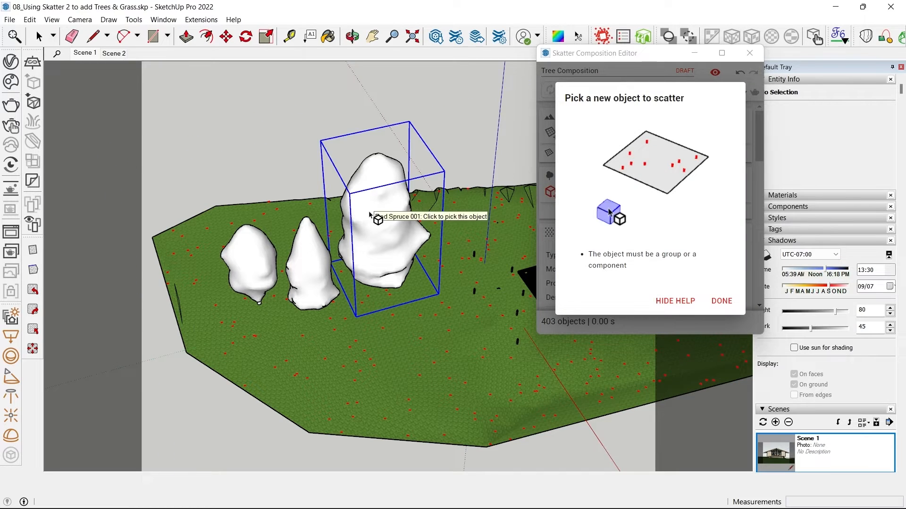
pyautogui.click(370, 216)
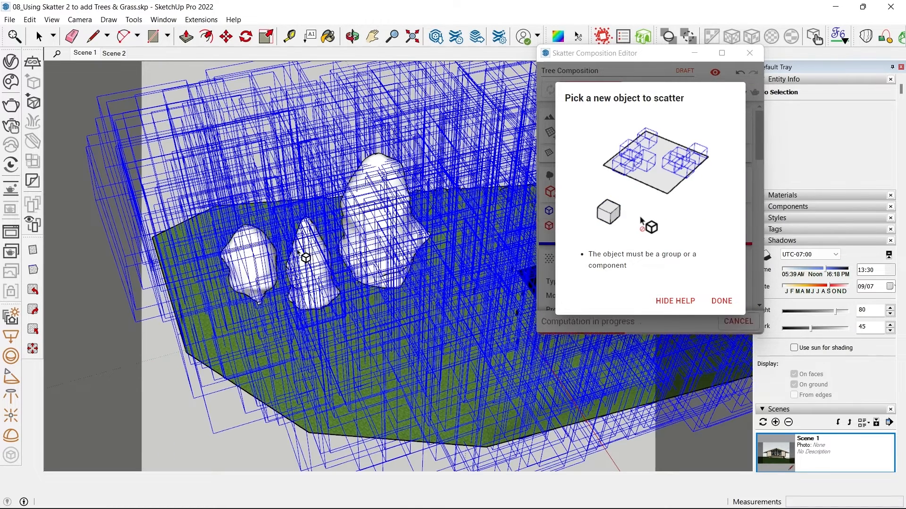
pyautogui.click(306, 250)
pyautogui.click(248, 255)
pyautogui.moveTo(370, 273); pyautogui.dragTo(405, 309, button='middle')
pyautogui.scroll(-1, 236, 298)
pyautogui.scroll(-4, 283, 278)
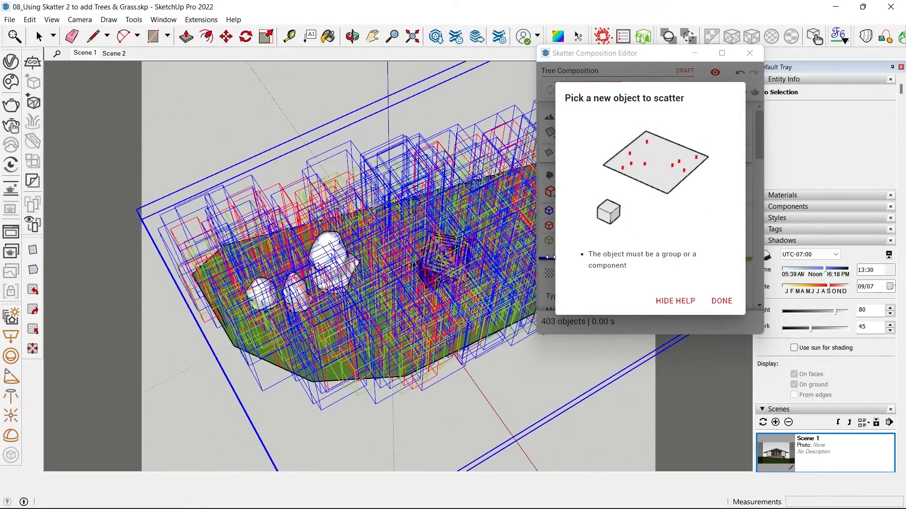
pyautogui.click(722, 300)
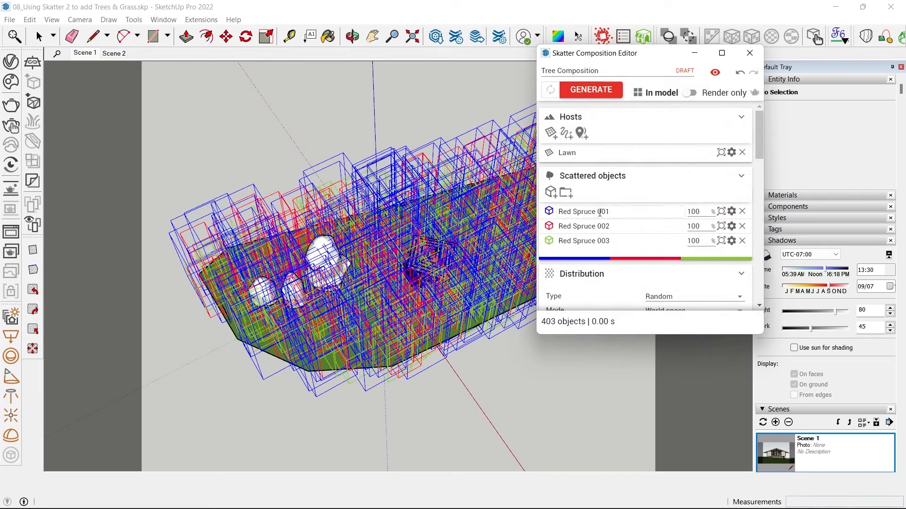
# - Add a paint mask to the Tree Composition and brush it over the lawn area around the house
pyautogui.moveTo(349, 239); pyautogui.dragTo(388, 311, button='middle')
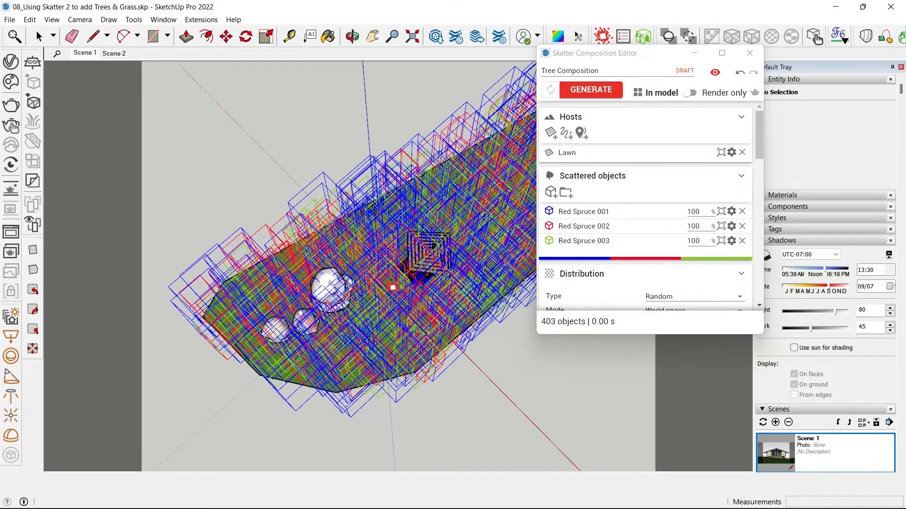
pyautogui.scroll(-3, 349, 252)
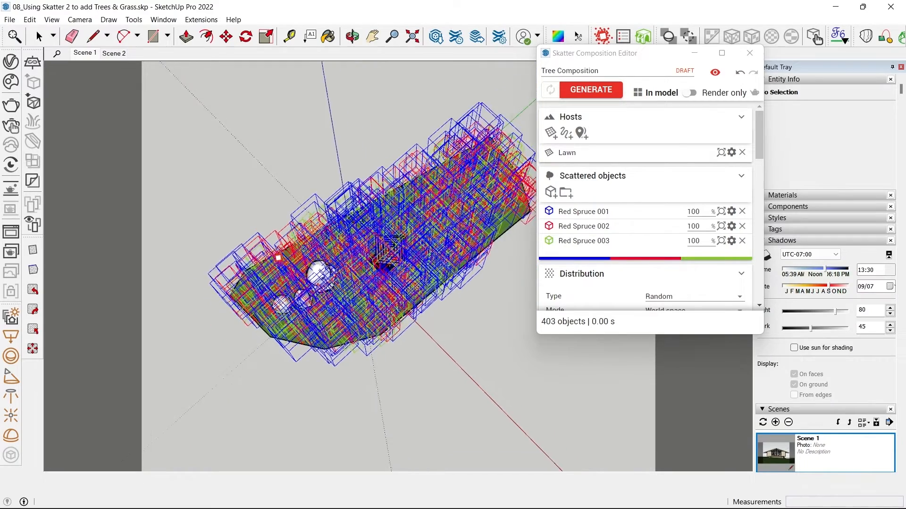
pyautogui.scroll(3, 482, 235)
pyautogui.scroll(-2, 589, 249)
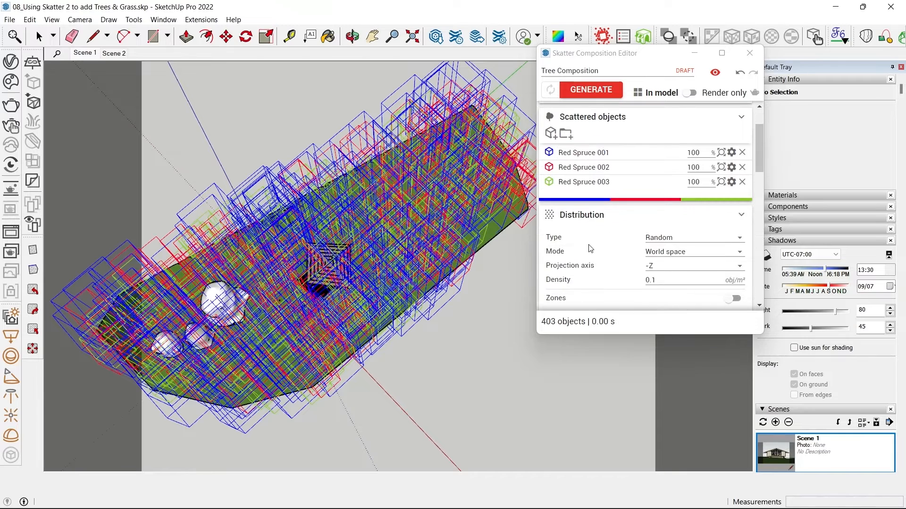
pyautogui.scroll(-6, 585, 250)
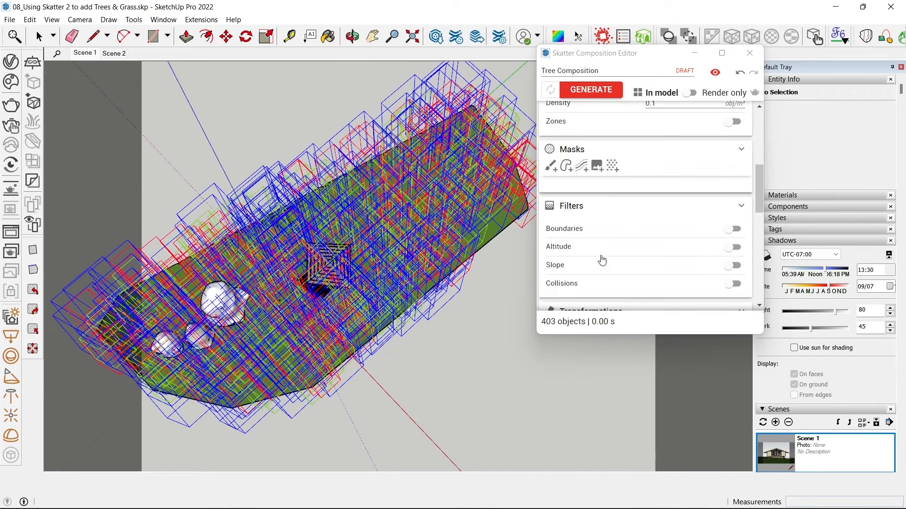
pyautogui.click(550, 168)
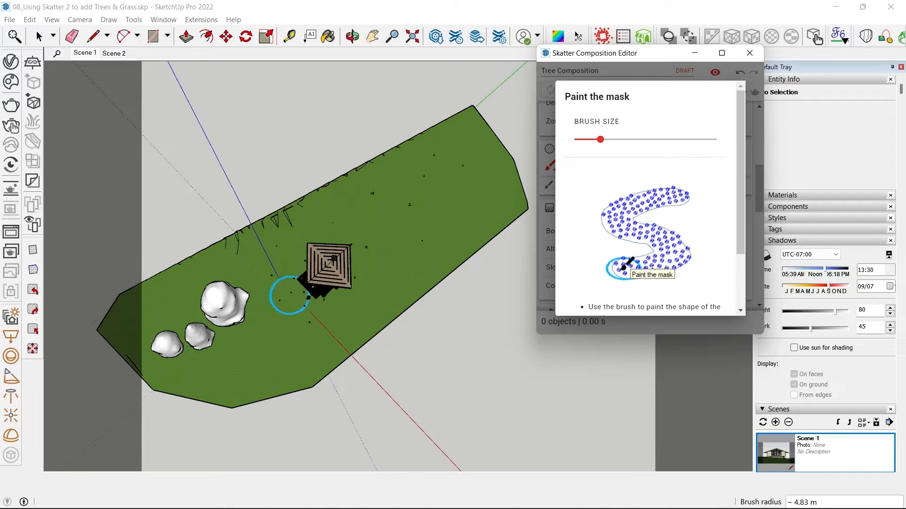
pyautogui.moveTo(308, 295)
pyautogui.mouseDown()
pyautogui.moveTo(354, 258)
pyautogui.moveTo(320, 300)
pyautogui.moveTo(293, 299)
pyautogui.moveTo(313, 259)
pyautogui.moveTo(279, 287)
pyautogui.moveTo(285, 315)
pyautogui.mouseUp()
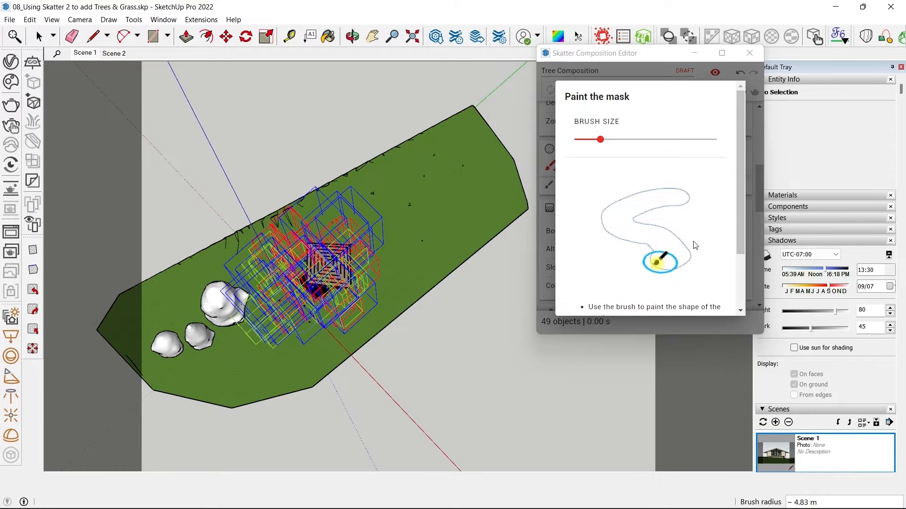
pyautogui.click(607, 76)
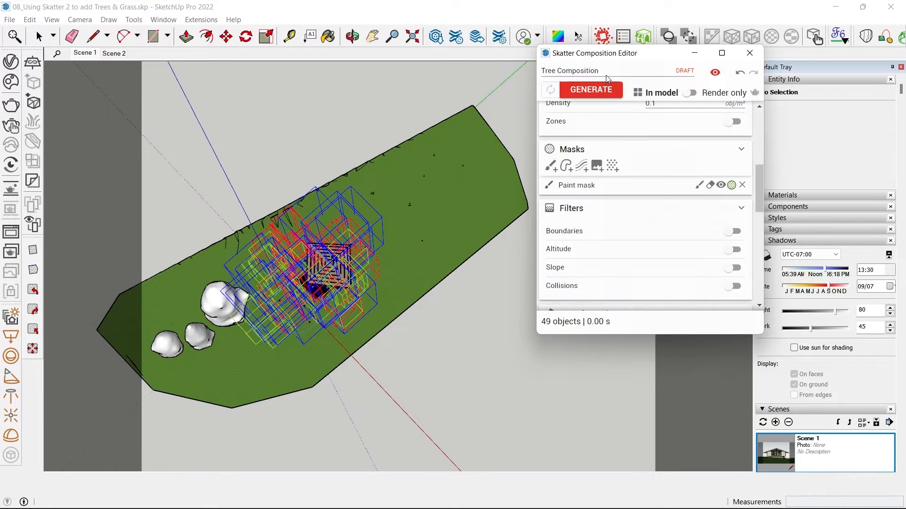
# - Invert the paint mask so trees are excluded from the painted area around the house
pyautogui.click(731, 185)
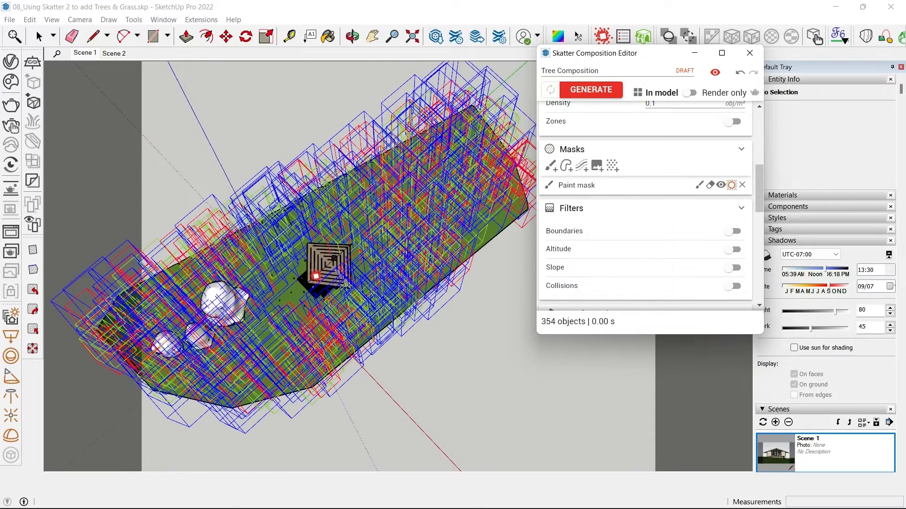
pyautogui.scroll(3, 296, 286)
pyautogui.scroll(2, 296, 286)
pyautogui.moveTo(296, 286); pyautogui.dragTo(481, 268, button='middle')
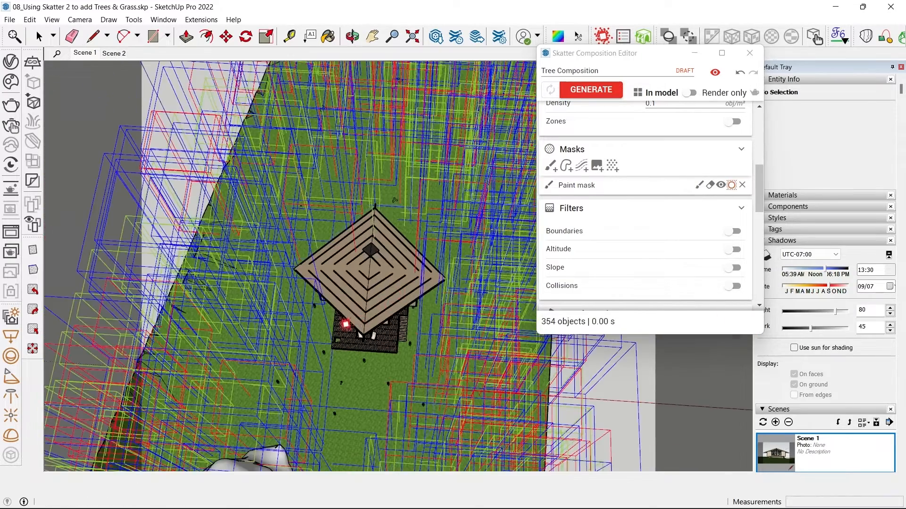
pyautogui.moveTo(420, 334); pyautogui.dragTo(377, 358, button='middle')
# - Set the composition's scene camera to Scene 1 and exclude objects that are not visible from it
pyautogui.scroll(-5, 640, 225)
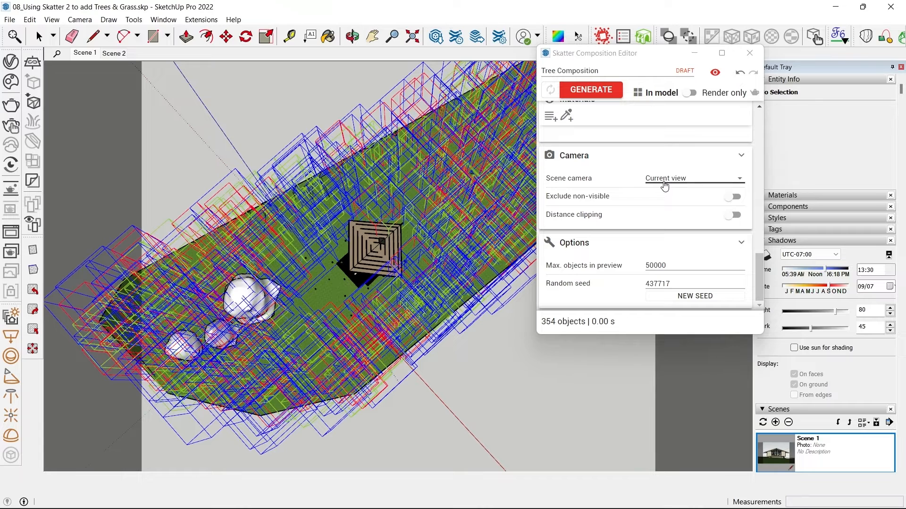
pyautogui.click(661, 183)
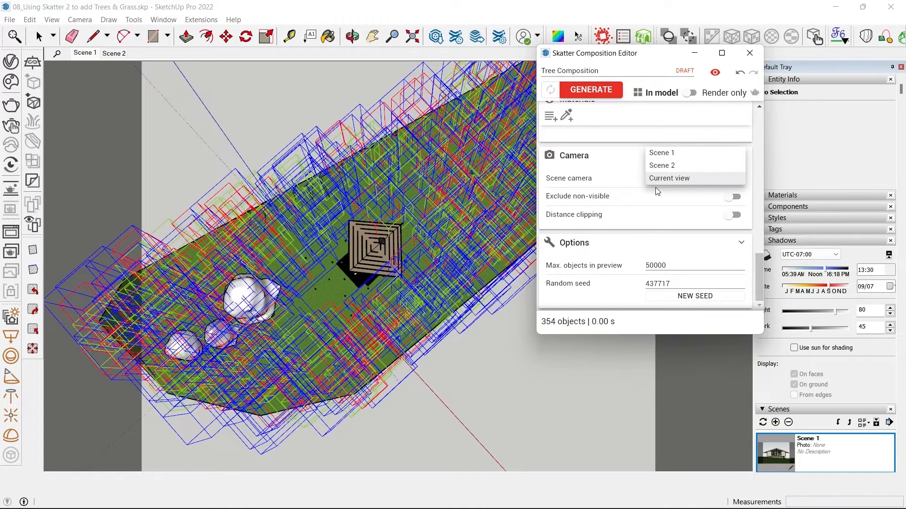
pyautogui.click(665, 154)
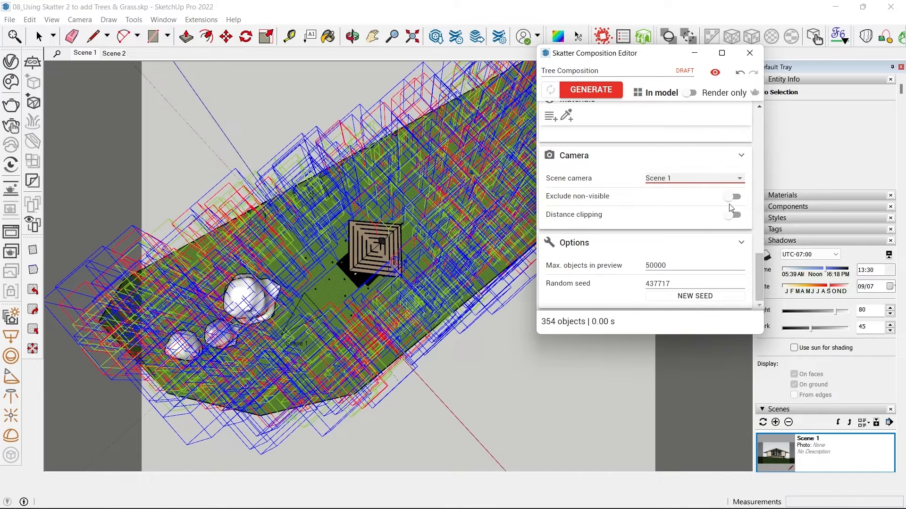
pyautogui.click(736, 200)
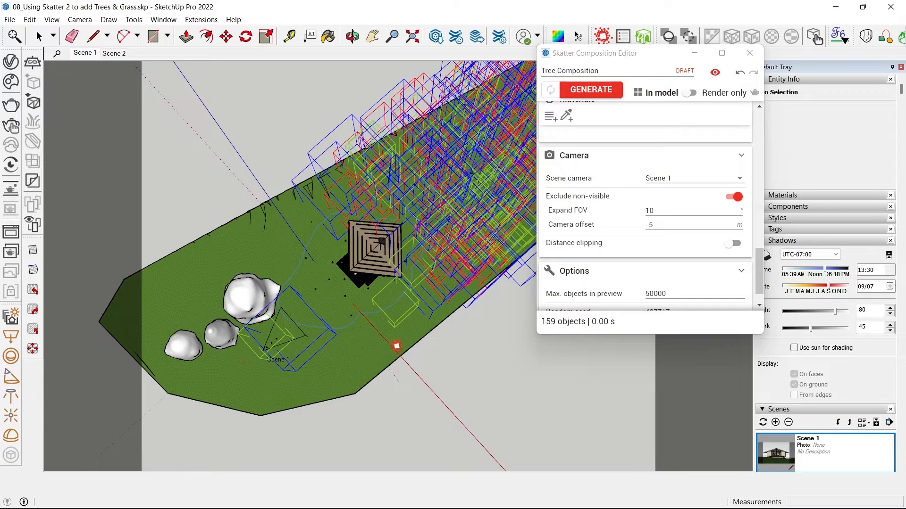
# - Set the camera offset to -12.8 m to keep some trees behind and beside the Scene 1 camera
pyautogui.moveTo(299, 272); pyautogui.dragTo(289, 205, button='middle')
pyautogui.moveTo(660, 221); pyautogui.dragTo(683, 228)
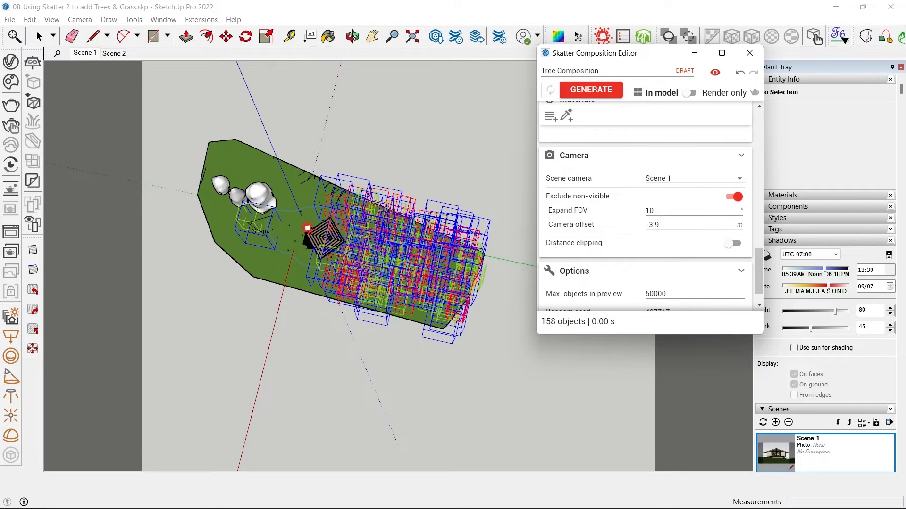
pyautogui.scroll(5, 204, 221)
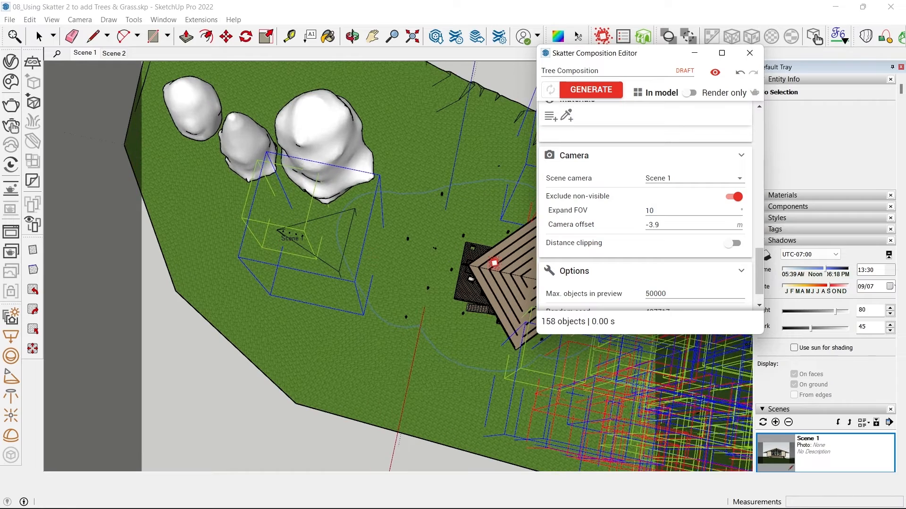
pyautogui.moveTo(654, 224); pyautogui.dragTo(399, 230)
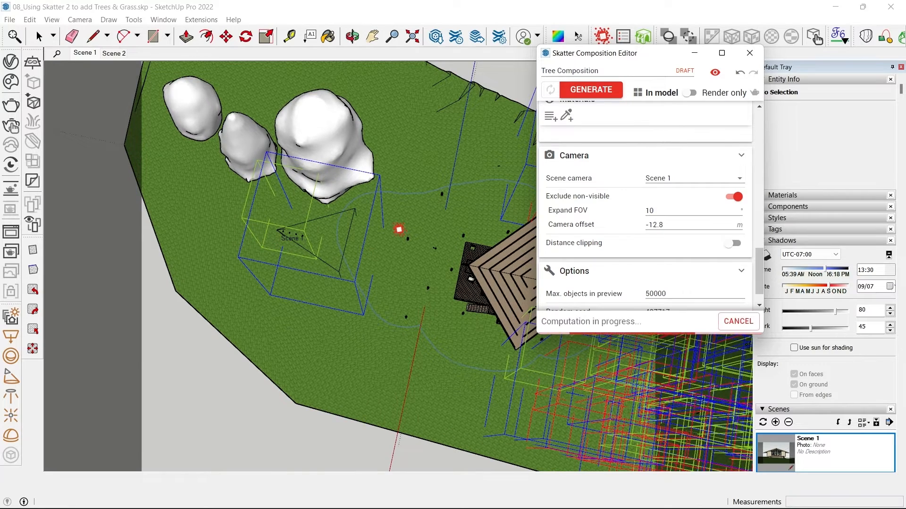
pyautogui.scroll(-2, 362, 248)
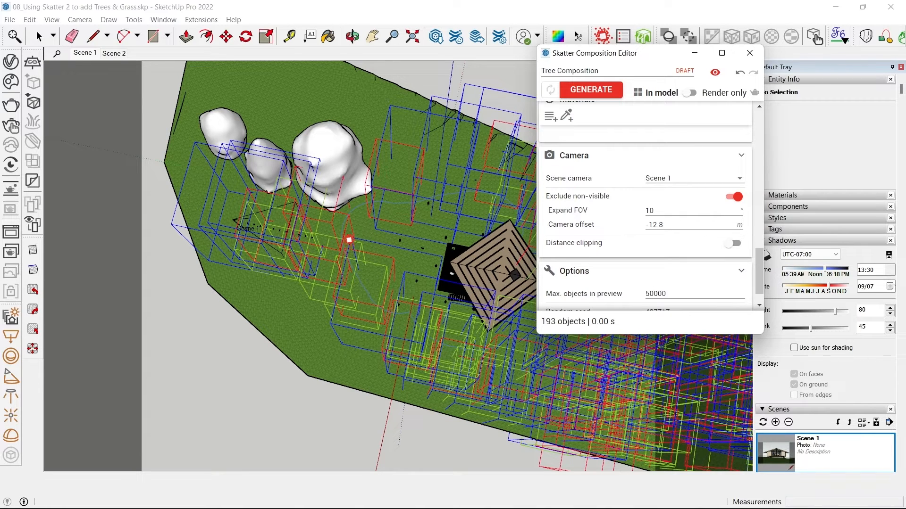
pyautogui.moveTo(354, 301); pyautogui.dragTo(232, 269, button='middle')
pyautogui.moveTo(488, 300); pyautogui.dragTo(456, 218, button='middle')
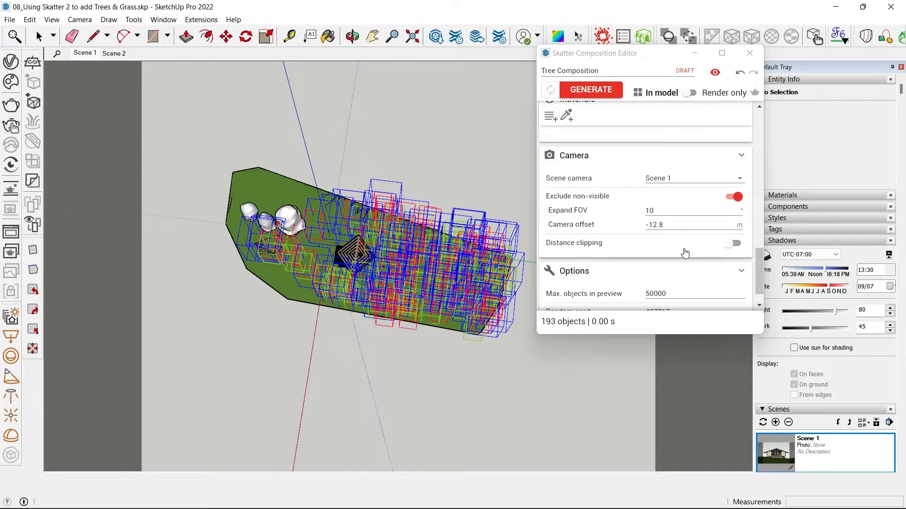
# - Enable distance clipping for the Scene 1 camera and set its distance to about 61 m
pyautogui.click(733, 244)
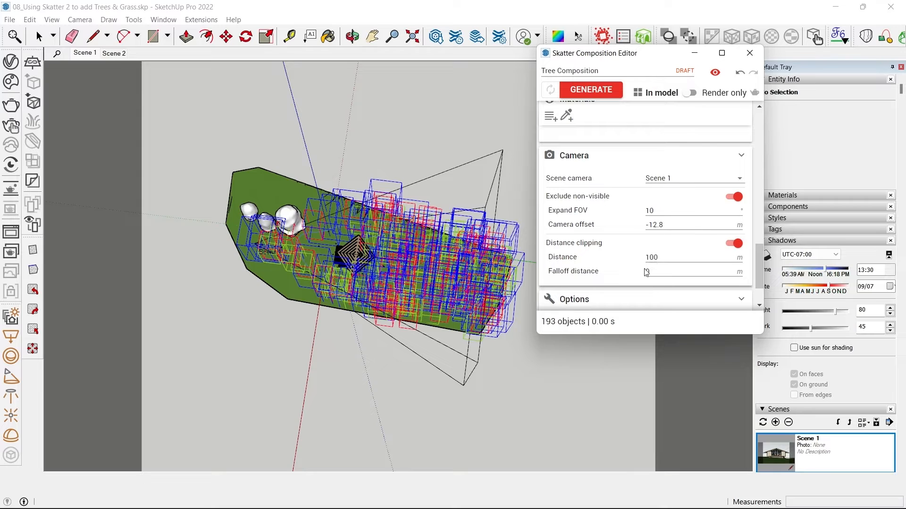
pyautogui.moveTo(654, 257); pyautogui.dragTo(627, 258)
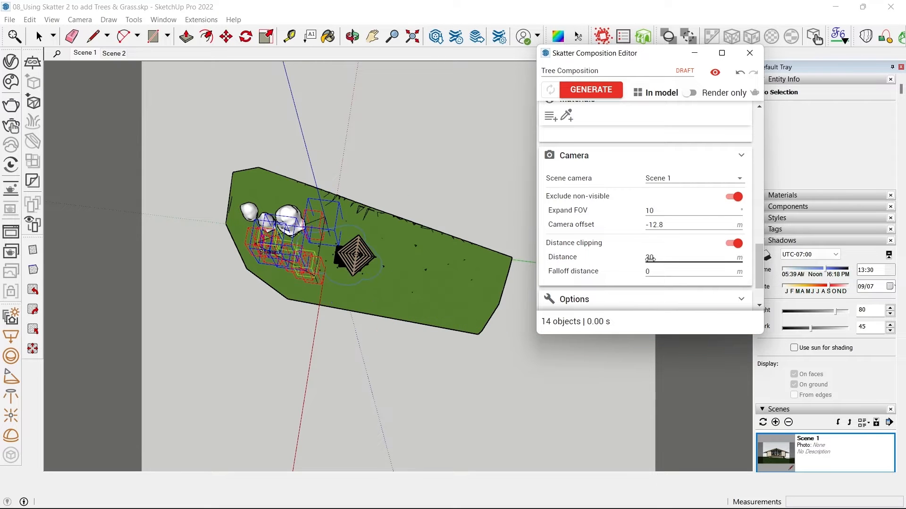
pyautogui.moveTo(649, 259); pyautogui.dragTo(652, 259)
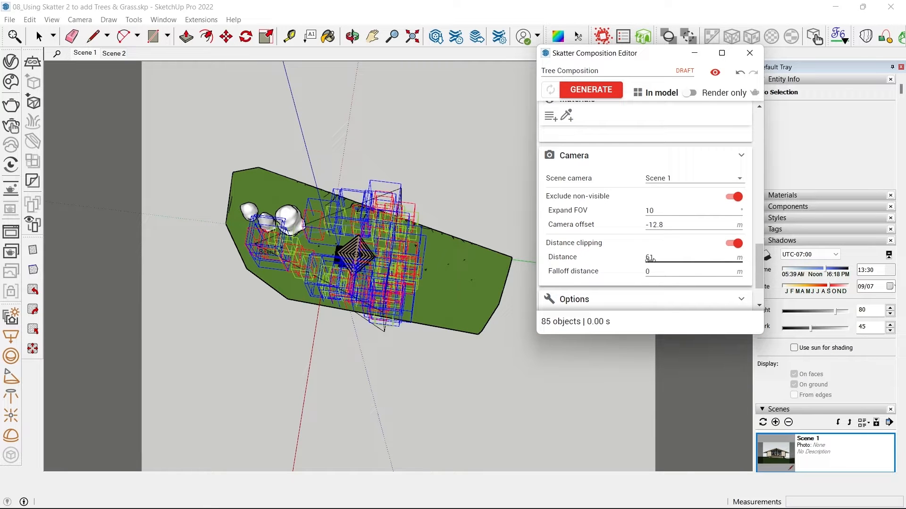
pyautogui.moveTo(441, 269); pyautogui.dragTo(604, 248, button='middle')
pyautogui.moveTo(410, 305); pyautogui.dragTo(340, 406, button='middle')
# - Reduce the Tree Composition's distribution density to 0.04 obj/m²
pyautogui.scroll(10, 651, 220)
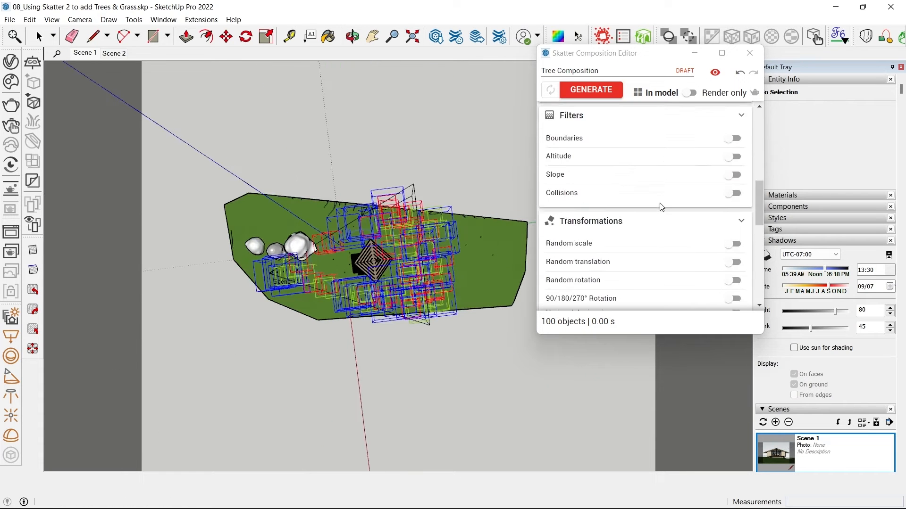
pyautogui.scroll(-1, 676, 224)
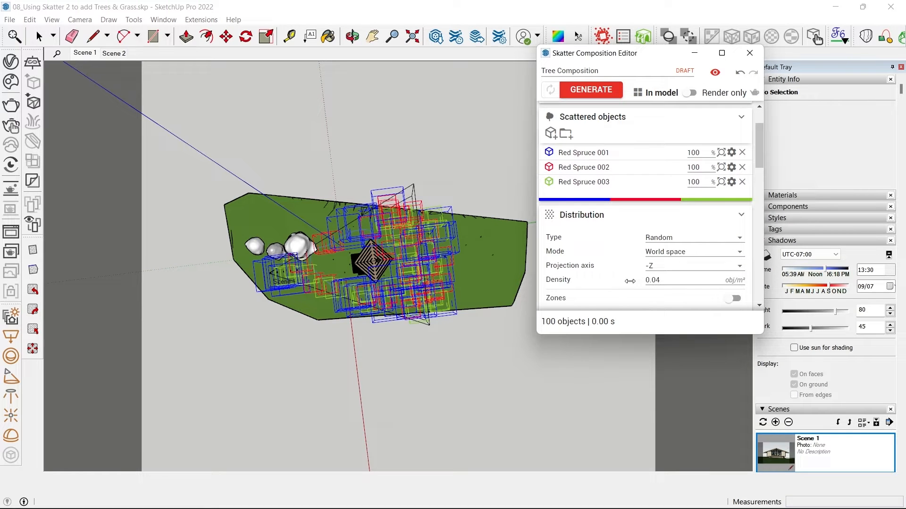
pyautogui.scroll(3, 340, 264)
pyautogui.moveTo(315, 289); pyautogui.dragTo(355, 188, button='middle')
pyautogui.moveTo(323, 224); pyautogui.dragTo(406, 216, button='middle')
pyautogui.moveTo(488, 272); pyautogui.dragTo(434, 325, button='middle')
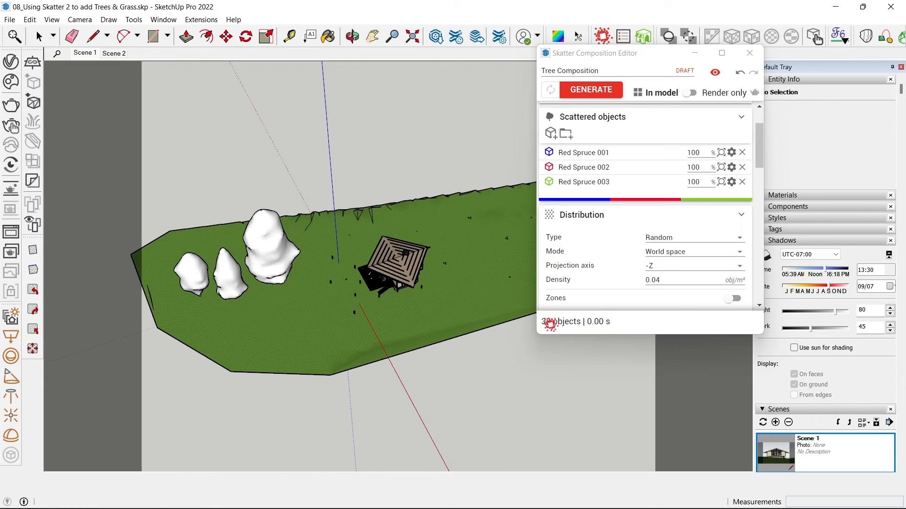
# - Enable random scale of 80 to 120% and random translation of -1 to 1 m in X and Y for the trees
pyautogui.scroll(-4, 646, 235)
pyautogui.scroll(-4, 651, 243)
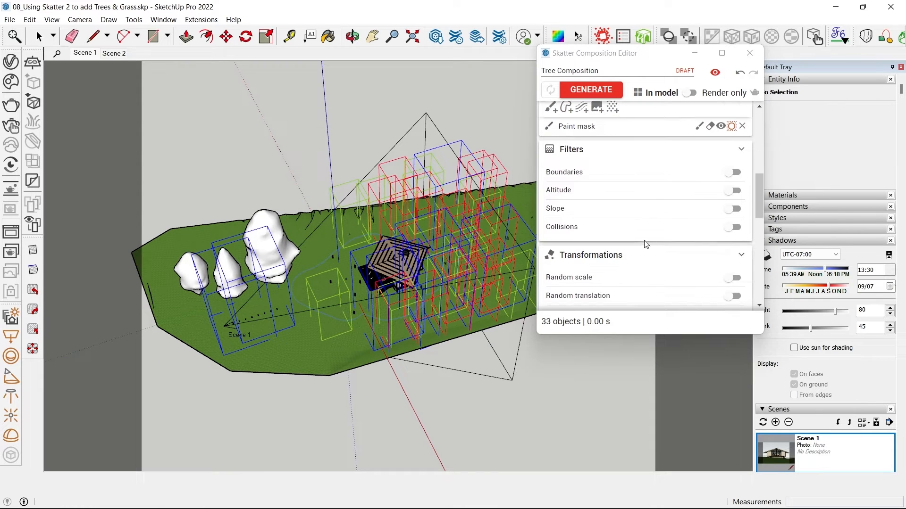
pyautogui.click(732, 160)
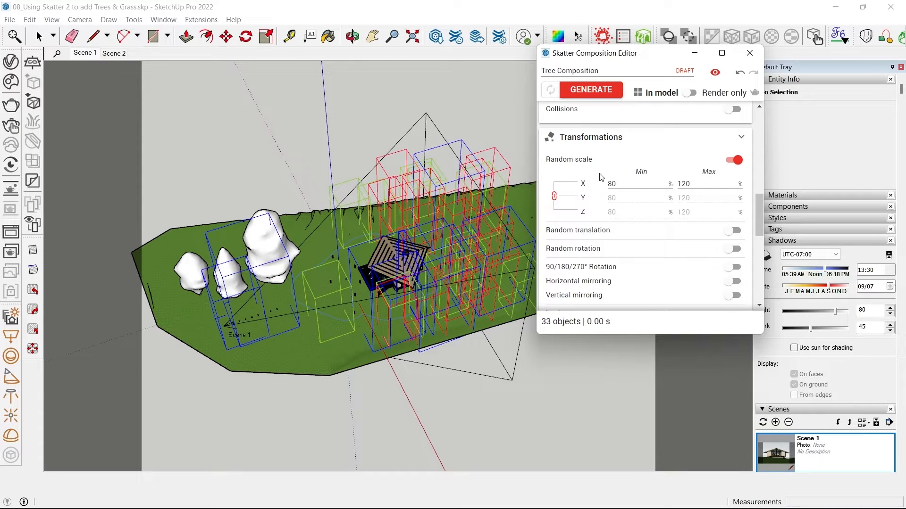
pyautogui.click(734, 231)
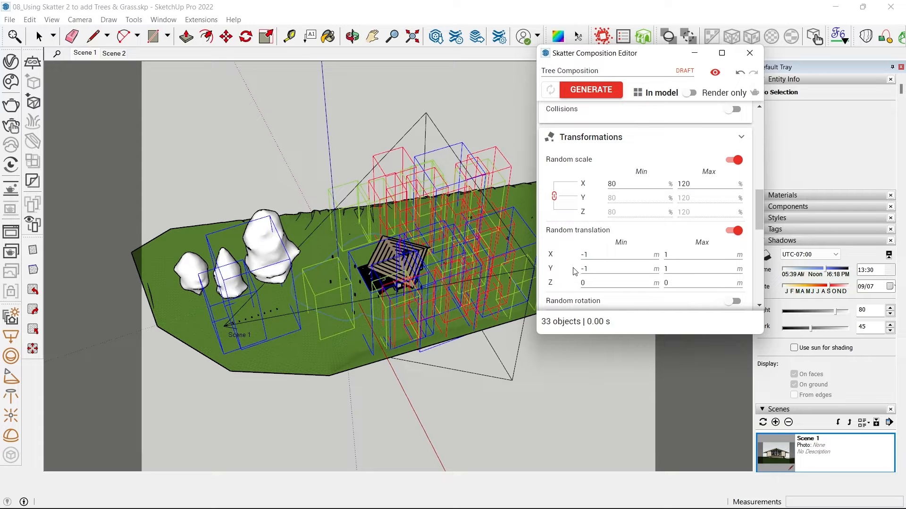
# - Enable random rotation for the trees and set its maximum Z angle to 360°
pyautogui.scroll(-3, 604, 293)
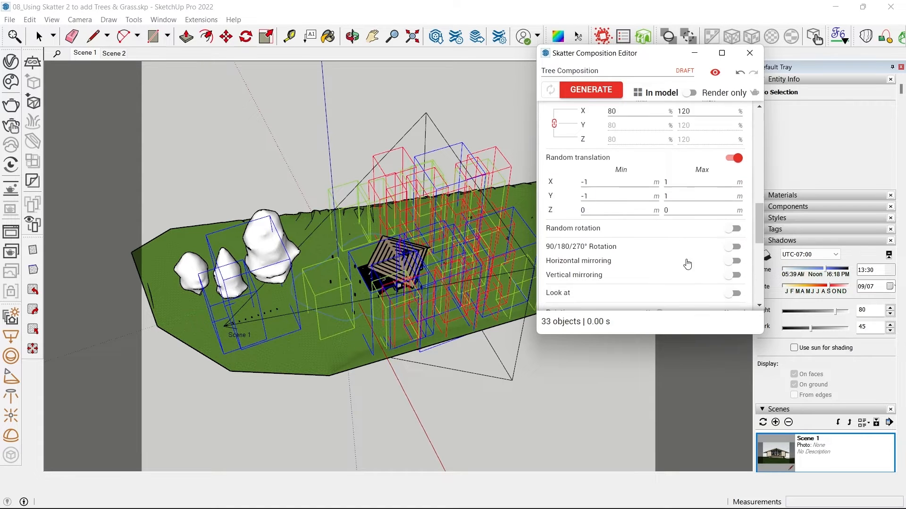
pyautogui.click(734, 183)
pyautogui.click(618, 221)
pyautogui.click(638, 236)
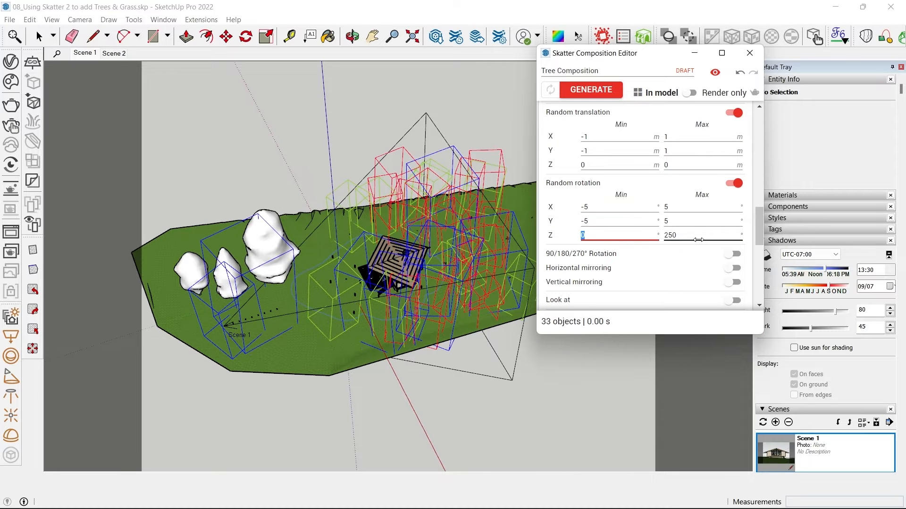
pyautogui.click(677, 236)
pyautogui.write('360')
pyautogui.press('Return')
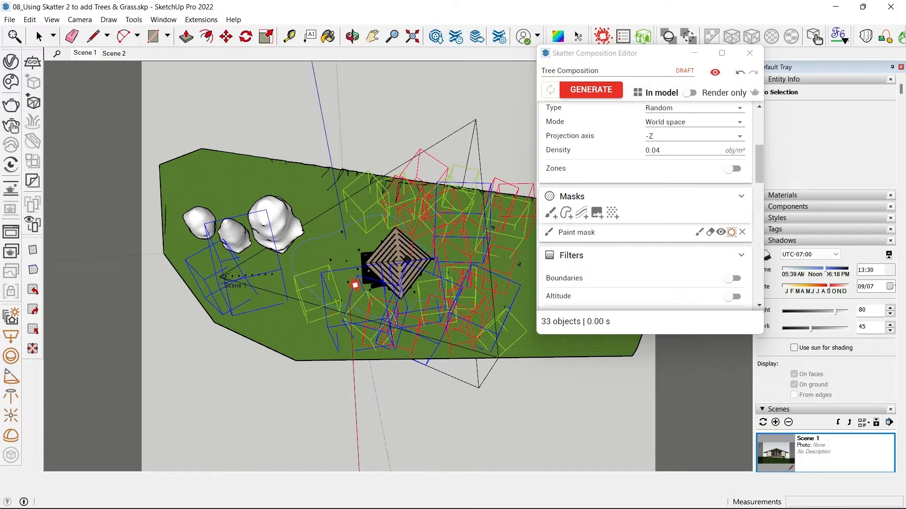
# - Extend the tree composition's paint mask over the lawn near the Scene 1 camera and disable Exclude non-visible
pyautogui.click(700, 233)
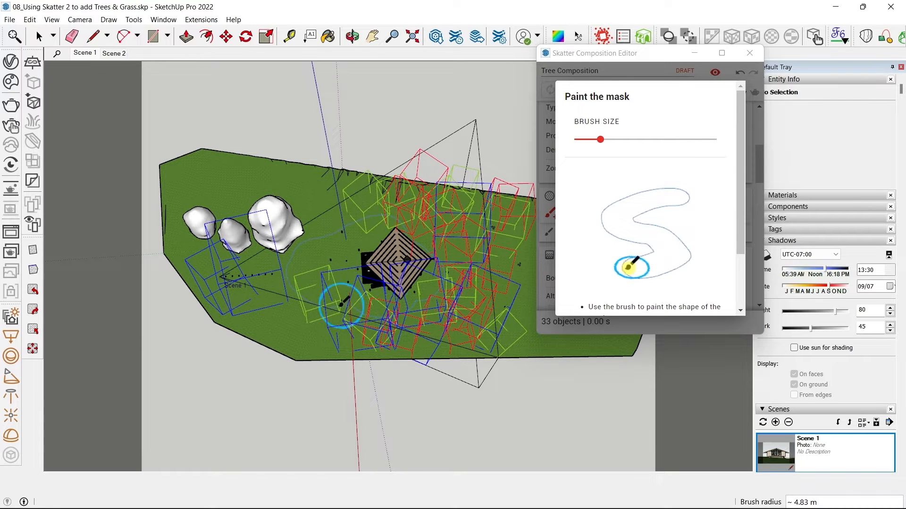
pyautogui.moveTo(318, 283); pyautogui.dragTo(319, 344, button='middle')
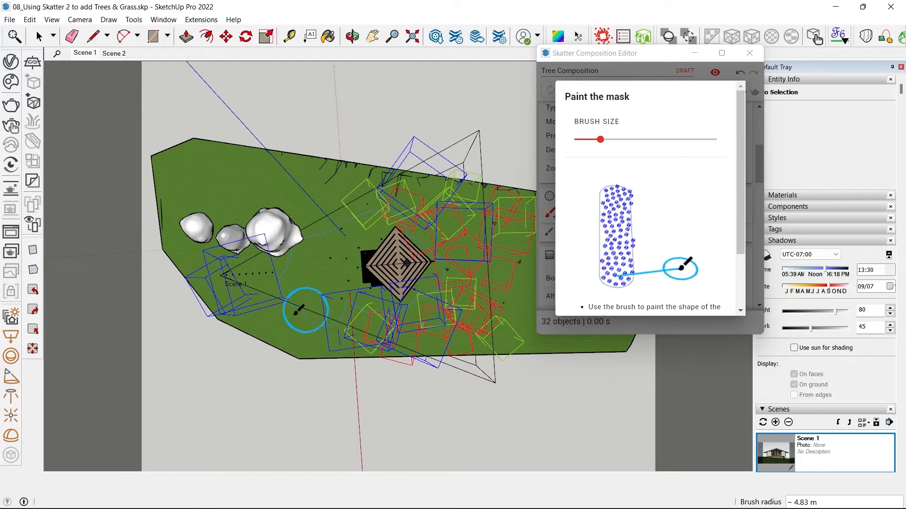
pyautogui.moveTo(240, 270); pyautogui.dragTo(225, 282)
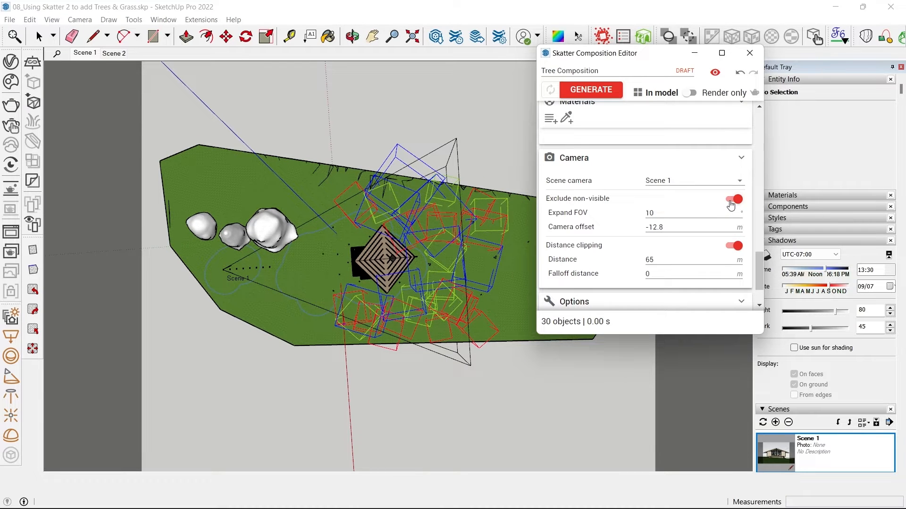
pyautogui.click(733, 199)
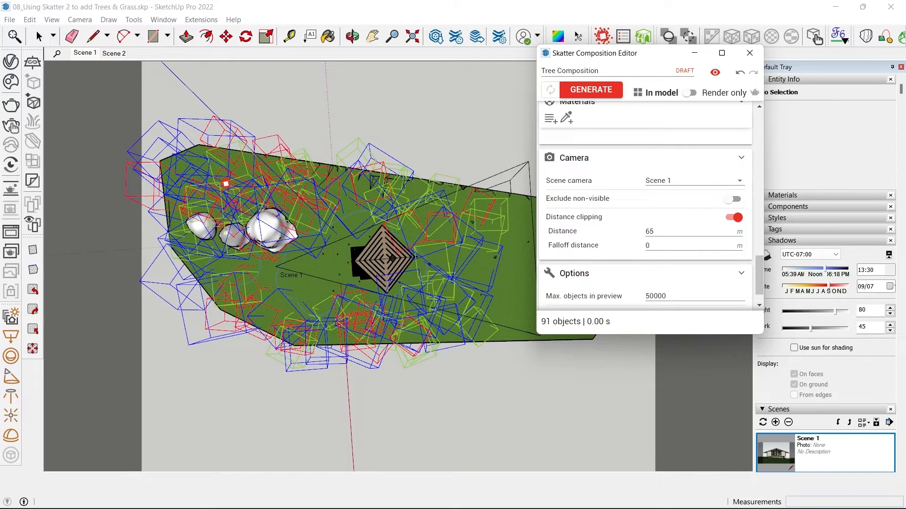
# - Paint the existing mask over the lawn around the white tree proxies and between them and the house to clear trees there
pyautogui.scroll(10, 653, 194)
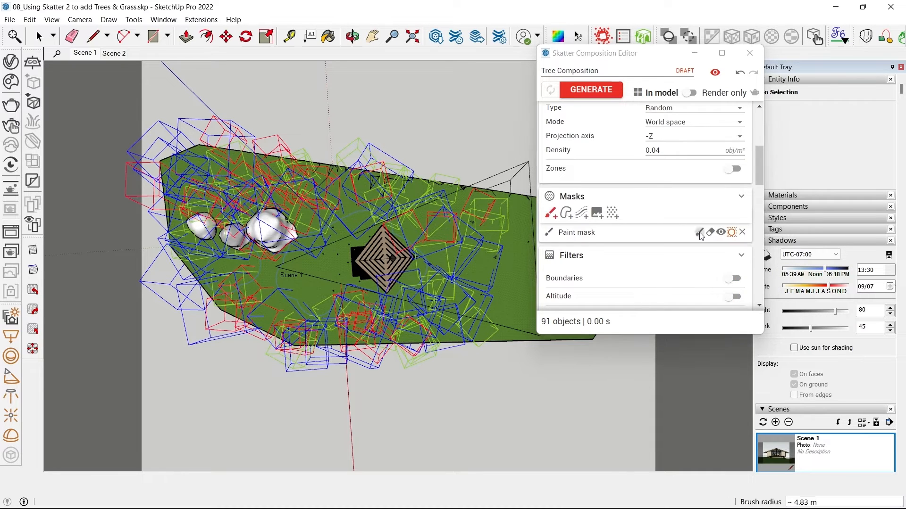
pyautogui.click(700, 233)
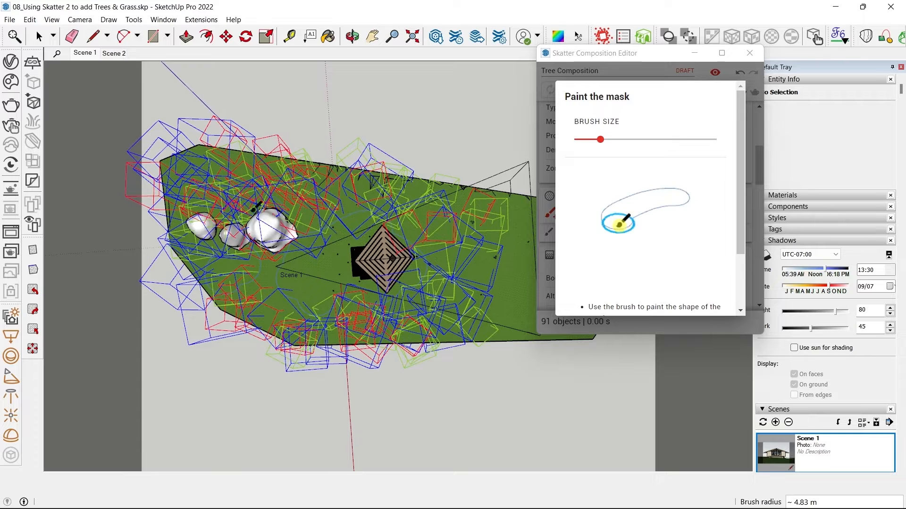
pyautogui.moveTo(214, 201); pyautogui.dragTo(167, 174)
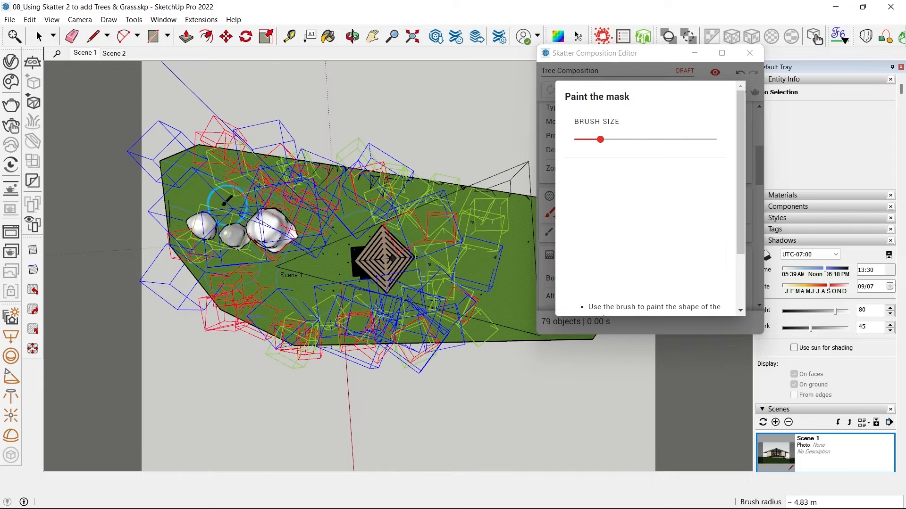
pyautogui.moveTo(226, 205); pyautogui.dragTo(307, 271)
pyautogui.moveTo(307, 270)
pyautogui.mouseDown(button='middle')
pyautogui.moveTo(219, 304)
pyautogui.moveTo(289, 211)
pyautogui.mouseUp(button='middle')
pyautogui.scroll(3, 288, 211)
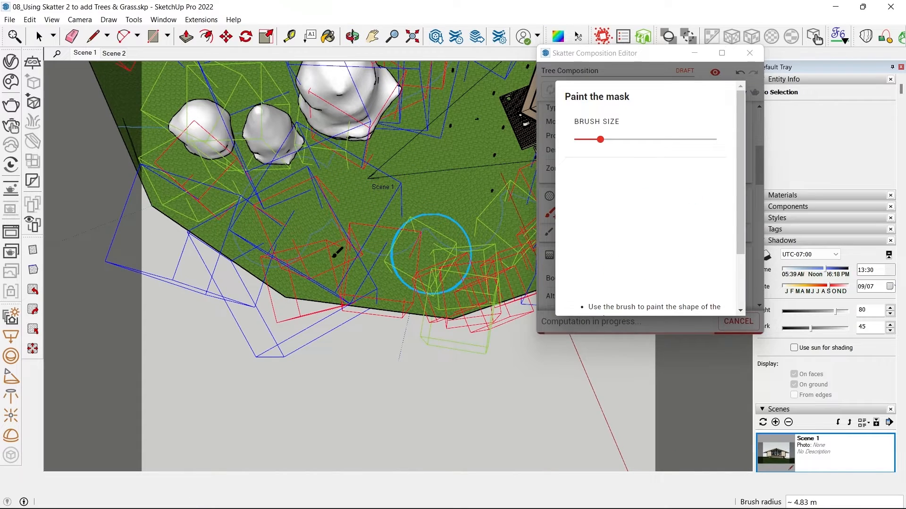
pyautogui.moveTo(337, 251); pyautogui.dragTo(315, 251, button='middle')
pyautogui.scroll(-1, 314, 251)
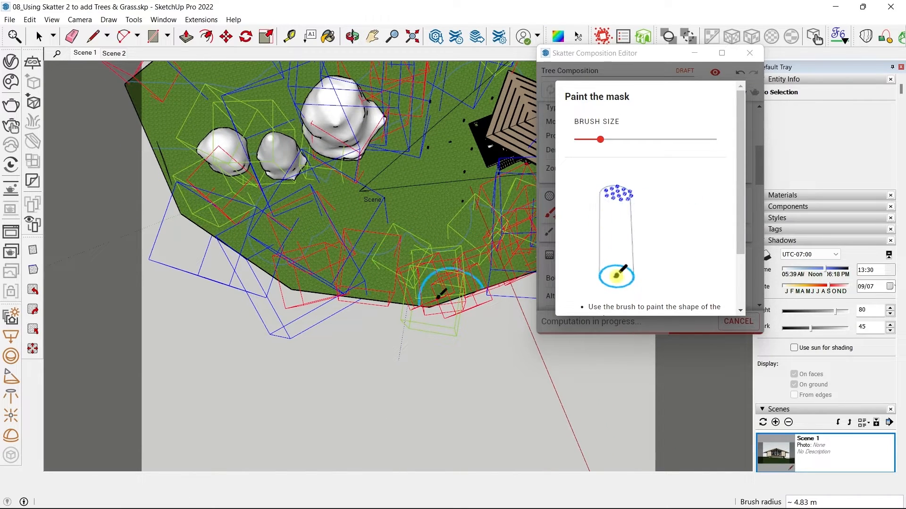
pyautogui.moveTo(378, 288); pyautogui.dragTo(371, 253, button='middle')
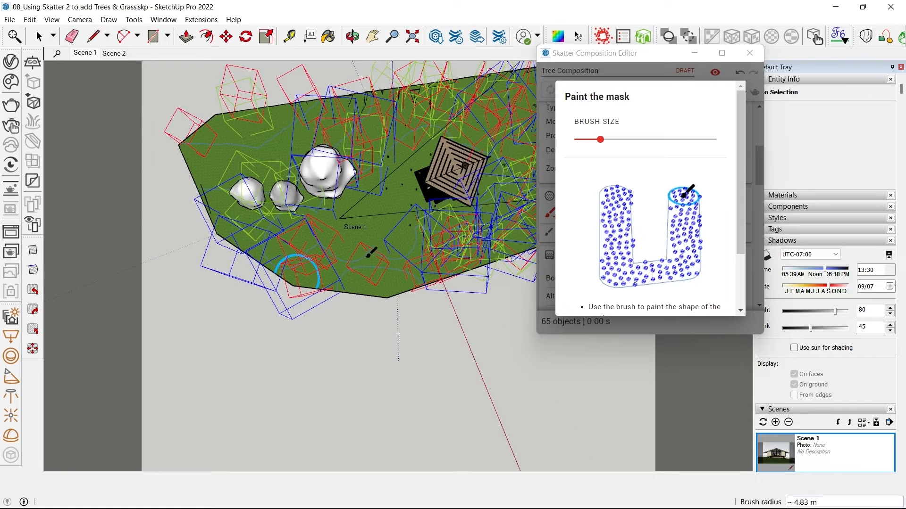
pyautogui.moveTo(344, 173); pyautogui.dragTo(367, 187, button='middle')
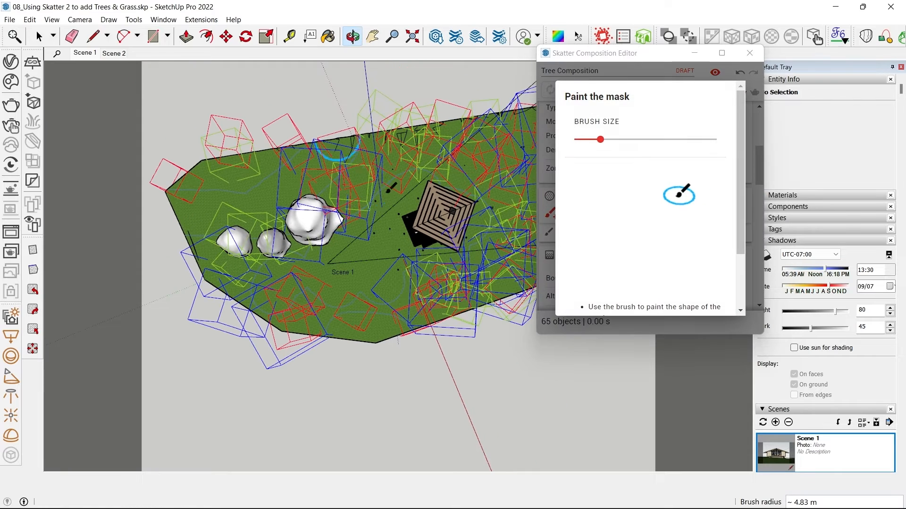
pyautogui.moveTo(345, 191); pyautogui.dragTo(397, 268)
pyautogui.moveTo(349, 230); pyautogui.dragTo(400, 255, button='middle')
pyautogui.scroll(-1, 383, 256)
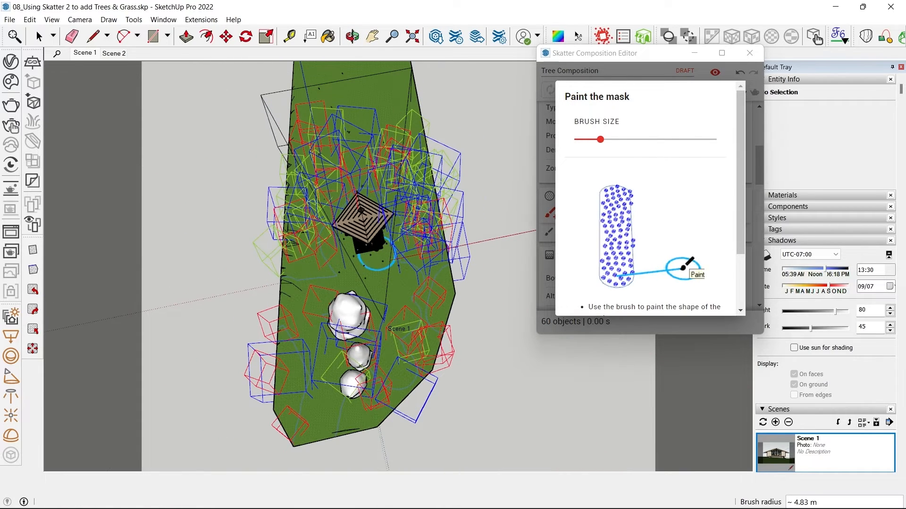
pyautogui.click(622, 79)
# - Switch the Tree Composition to Render only and generate it
pyautogui.scroll(4, 632, 174)
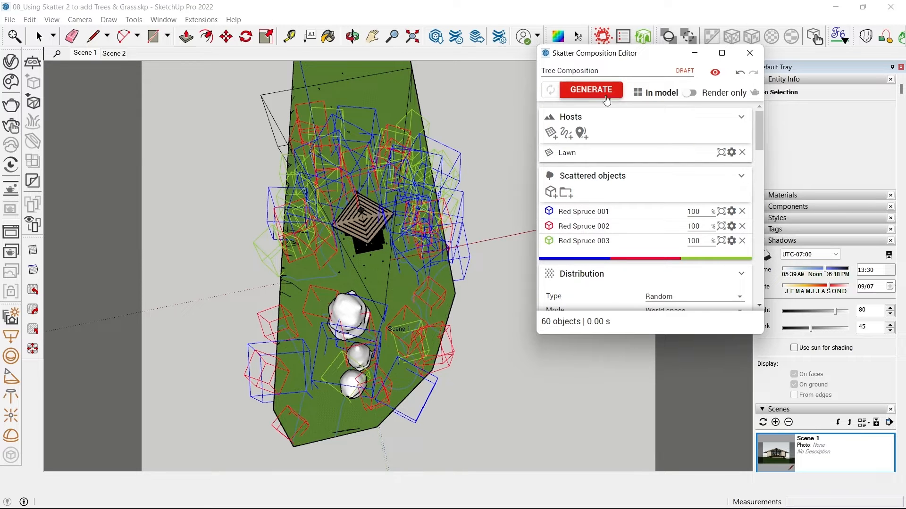
pyautogui.click(690, 94)
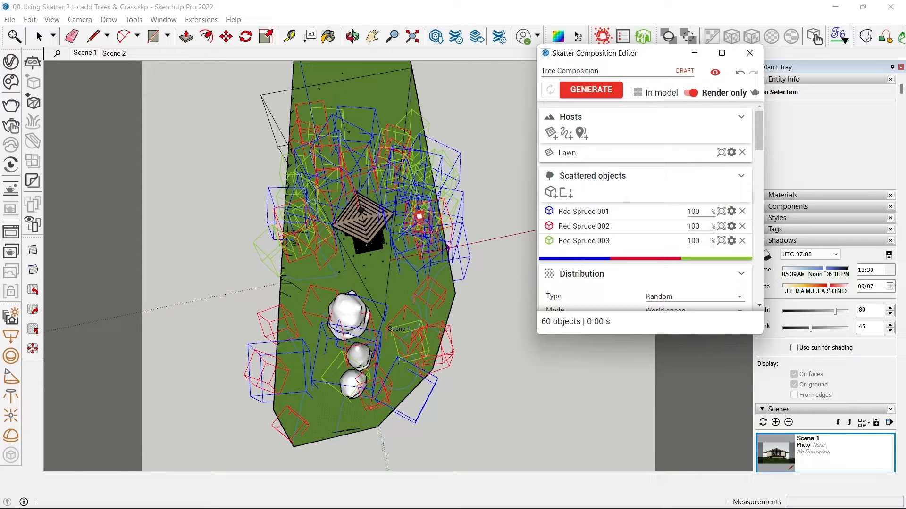
pyautogui.click(591, 89)
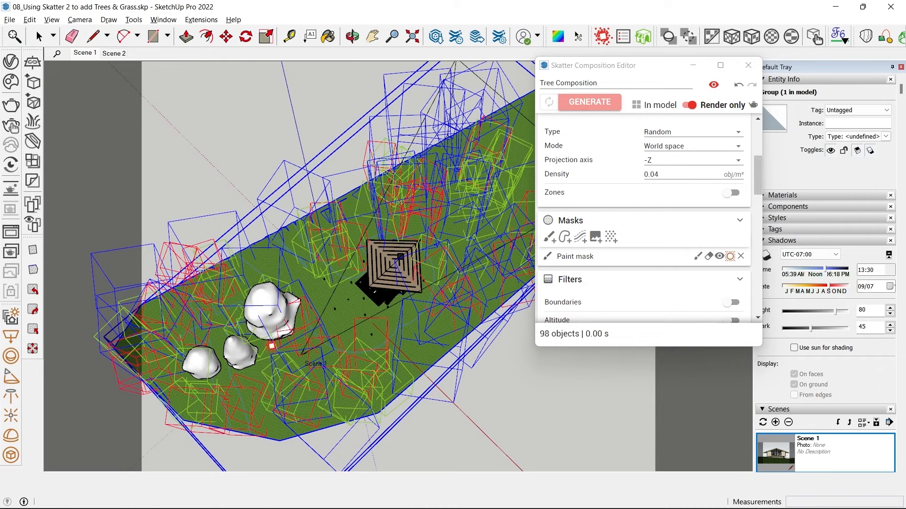
# - Close the composition editor and switch to the Scene 1 view
pyautogui.scroll(2, 433, 299)
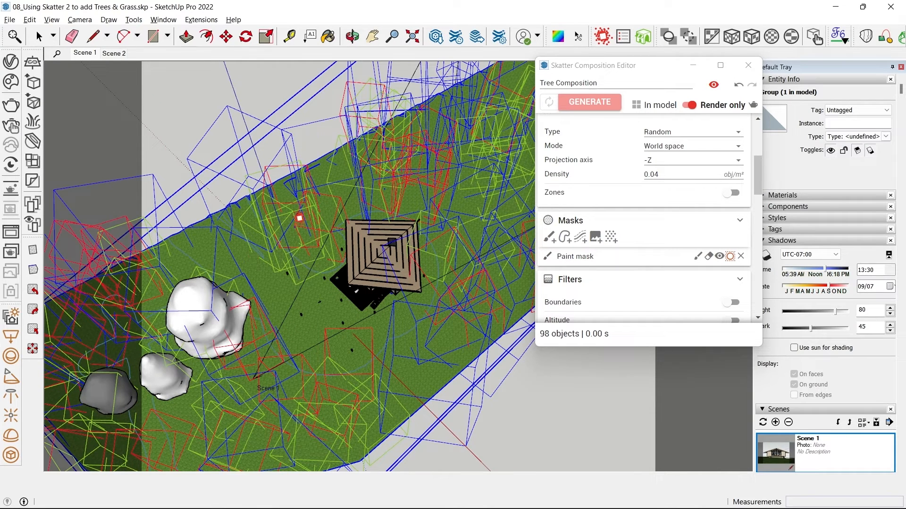
pyautogui.click(749, 65)
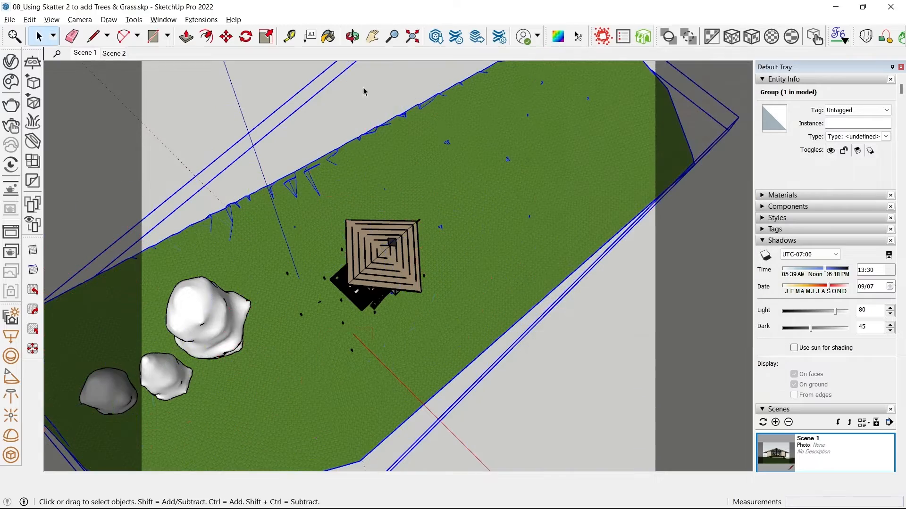
pyautogui.click(84, 53)
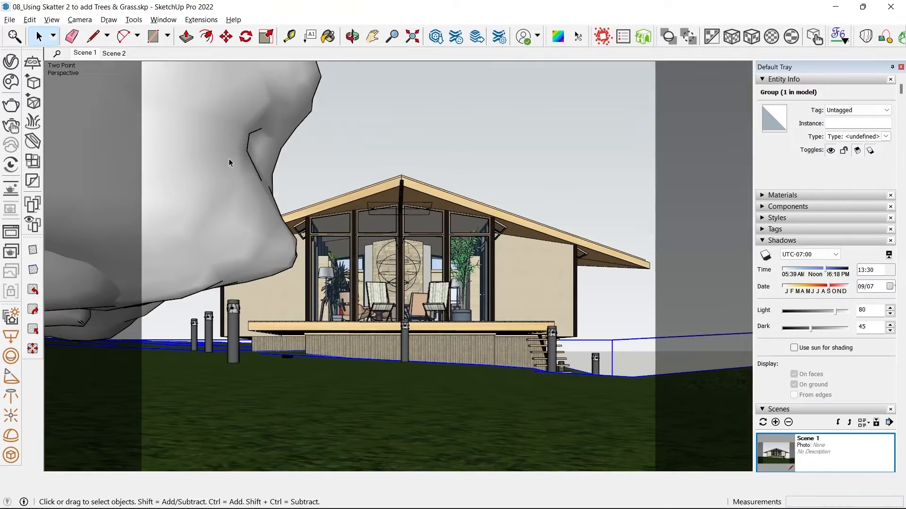
# - Unlock the generated Tree Composition proxy group blocking the house and move it off the lawn, beyond its jagged edge
pyautogui.click(230, 160)
pyautogui.moveTo(274, 168); pyautogui.dragTo(137, 438, button='middle')
pyautogui.scroll(-5, 497, 257)
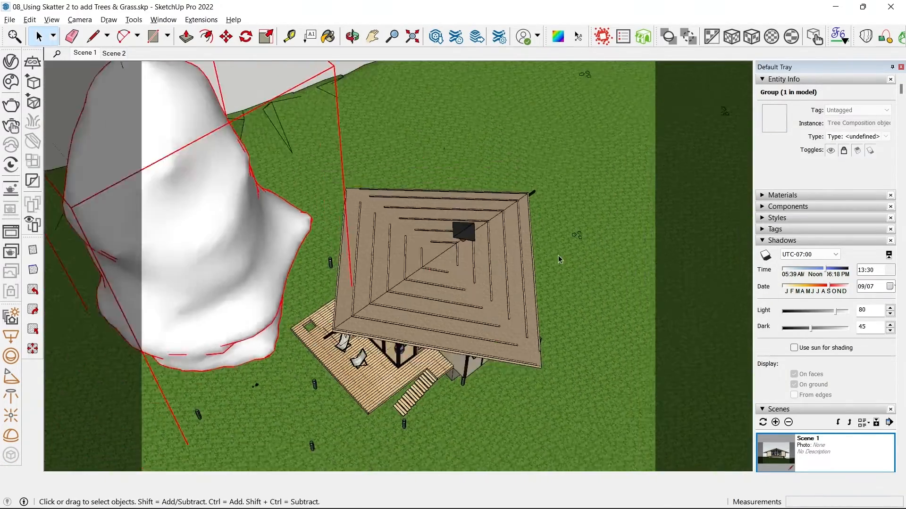
pyautogui.scroll(1, 359, 245)
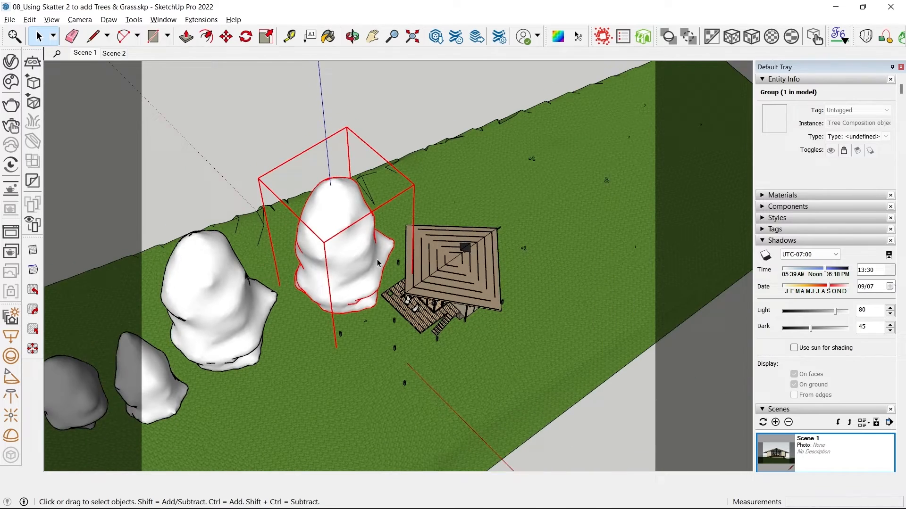
pyautogui.scroll(2, 355, 254)
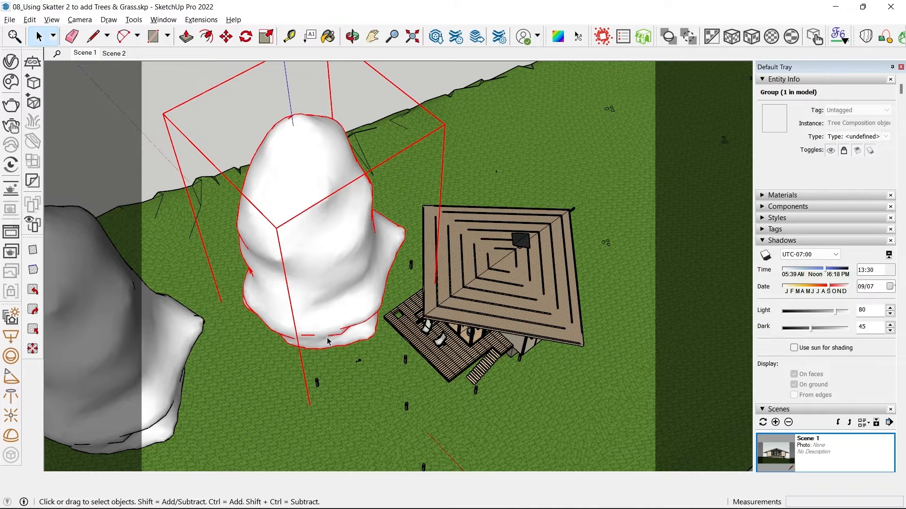
pyautogui.rightClick(295, 239)
pyautogui.click(323, 257)
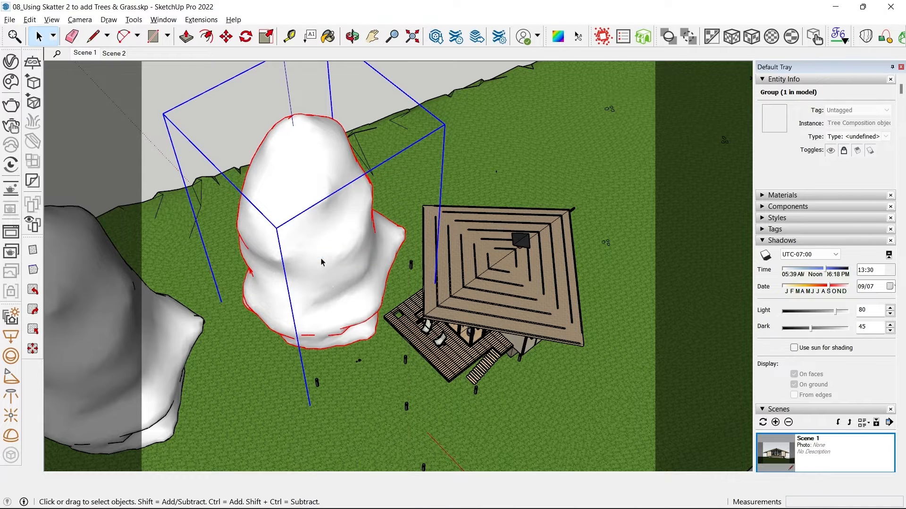
pyautogui.press('m')
pyautogui.click(334, 257)
pyautogui.click(175, 169)
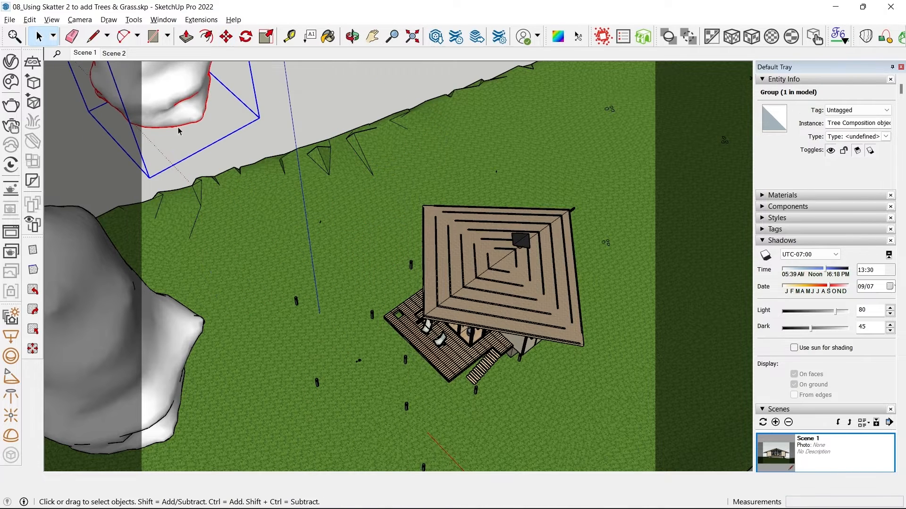
# - Return to the Scene 1 view, run a V-Ray test render of the house with the scattered trees, and stop it
pyautogui.click(85, 53)
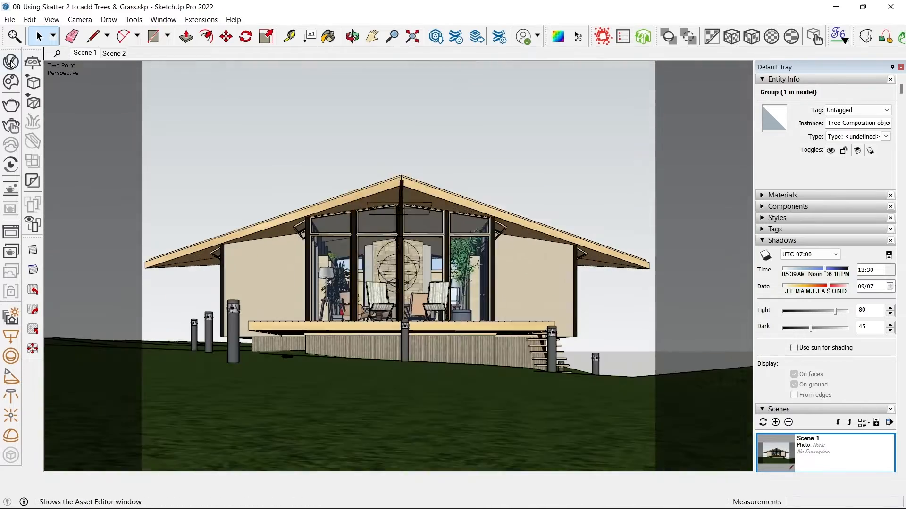
pyautogui.click(11, 61)
pyautogui.click(484, 85)
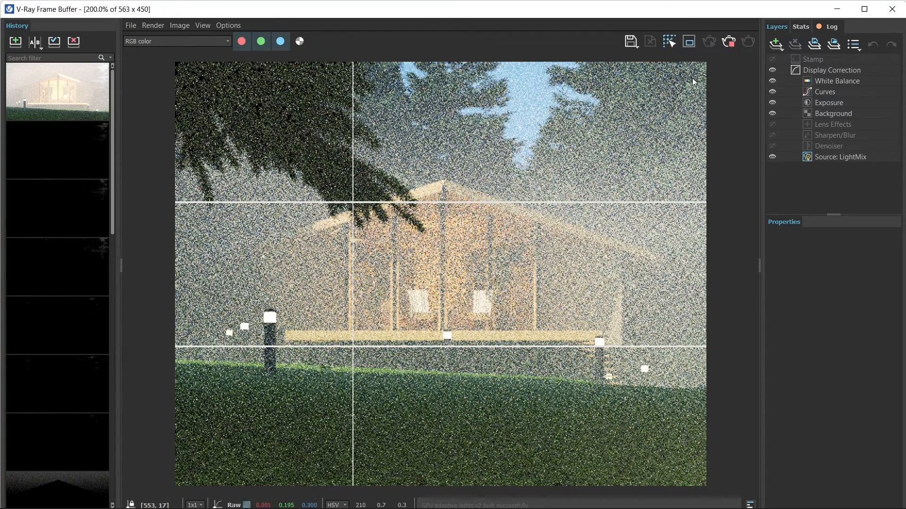
pyautogui.click(734, 44)
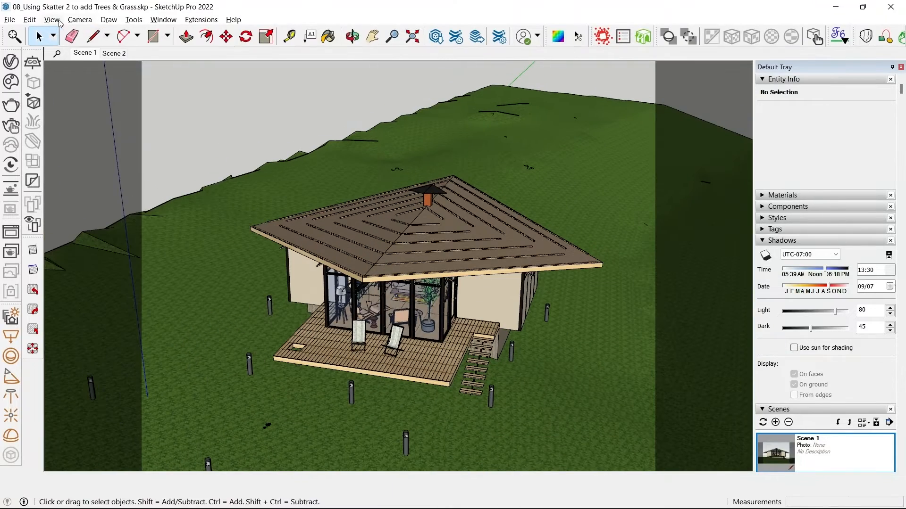
# - Show the model's shadows to examine how the tree proxies cast onto the lawn and house, and hide them again
pyautogui.click(51, 19)
pyautogui.click(76, 152)
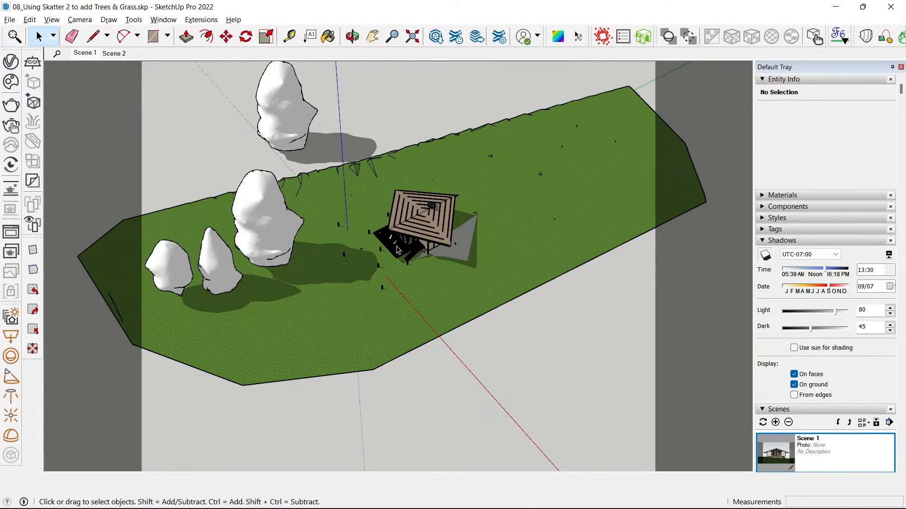
pyautogui.scroll(5, 355, 247)
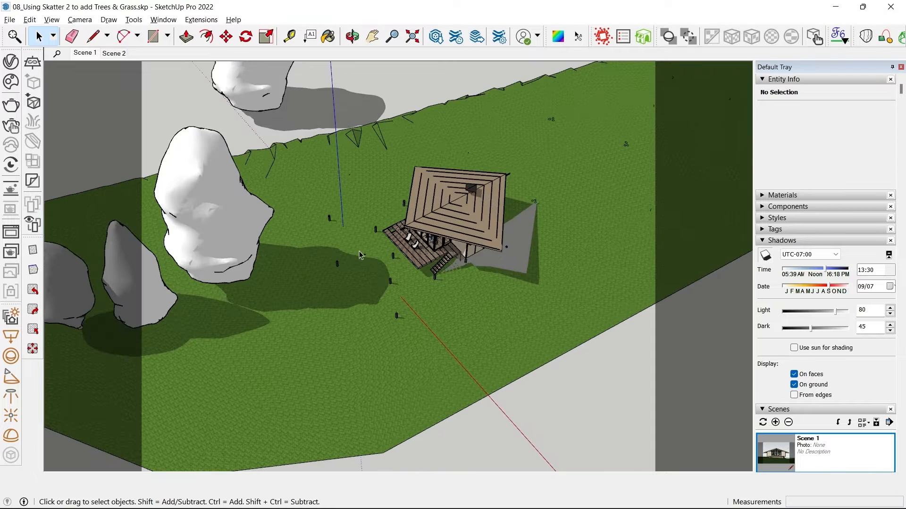
pyautogui.click(52, 19)
pyautogui.click(76, 154)
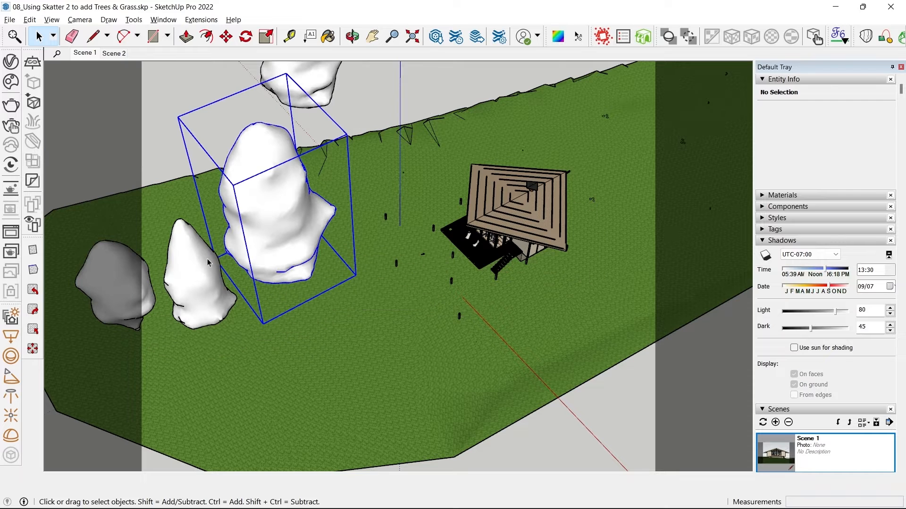
# - Select the three white tree components on the lawn and move them off it, beyond its jagged edge
pyautogui.click(225, 206)
pyautogui.keyDown('shift'); pyautogui.click(198, 279); pyautogui.keyUp('shift')
pyautogui.press('m')
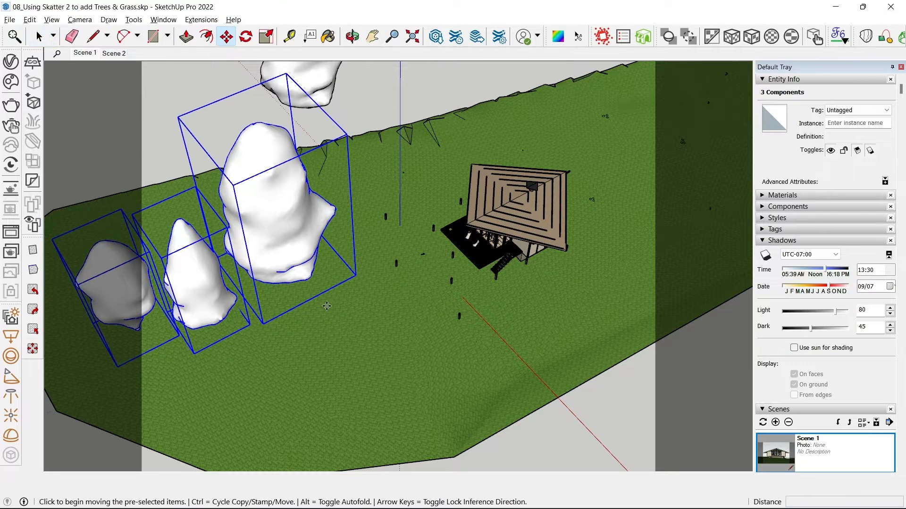
pyautogui.click(326, 302)
pyautogui.click(231, 136)
pyautogui.press('space')
# - Open the Tree Composition for editing from the Skatter Composition Manager and close the V-Ray Frame Buffer
pyautogui.moveTo(482, 236); pyautogui.dragTo(514, 165, button='middle')
pyautogui.click(623, 35)
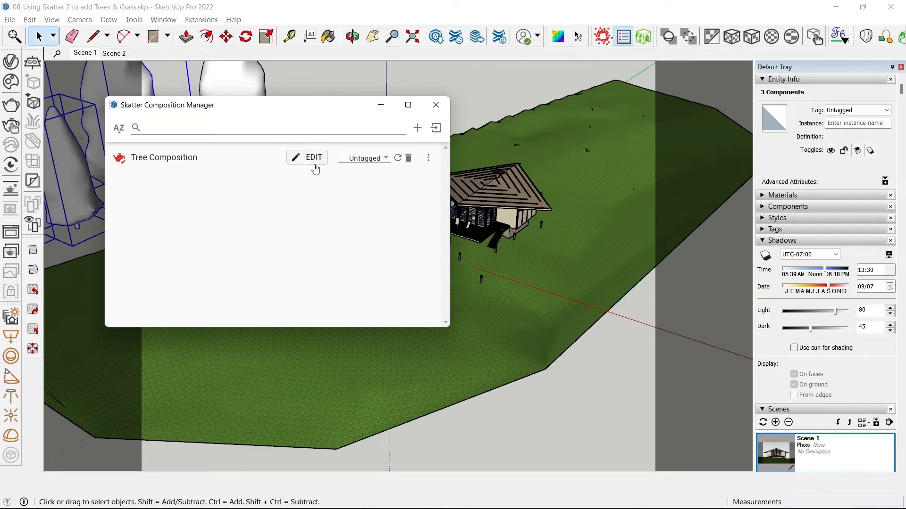
pyautogui.click(312, 157)
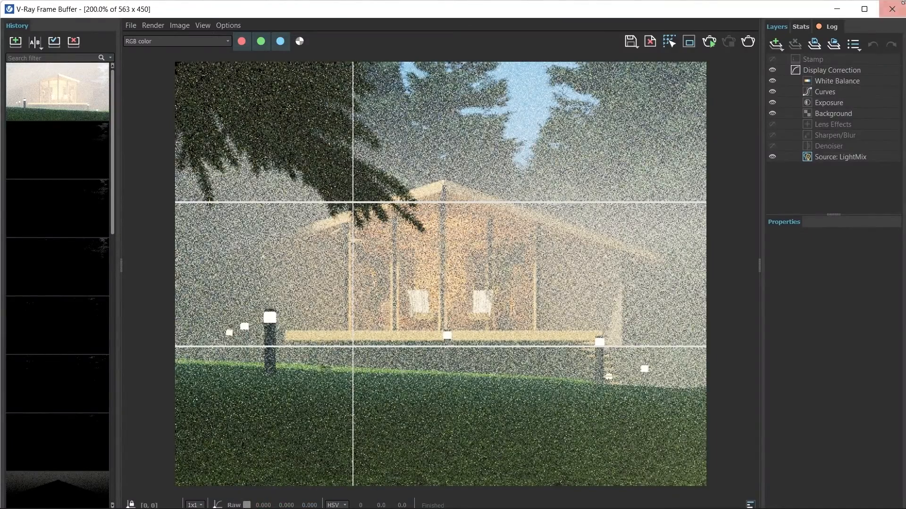
pyautogui.click(900, 8)
# - Resume painting the Tree Composition's existing paint mask and brush over the lawn beside the Scene 1 camera
pyautogui.moveTo(382, 207)
pyautogui.mouseDown(button='middle')
pyautogui.moveTo(360, 219)
pyautogui.moveTo(366, 324)
pyautogui.moveTo(283, 330)
pyautogui.mouseUp(button='middle')
pyautogui.scroll(-1, 672, 222)
pyautogui.scroll(1, 674, 221)
pyautogui.scroll(-4, 683, 201)
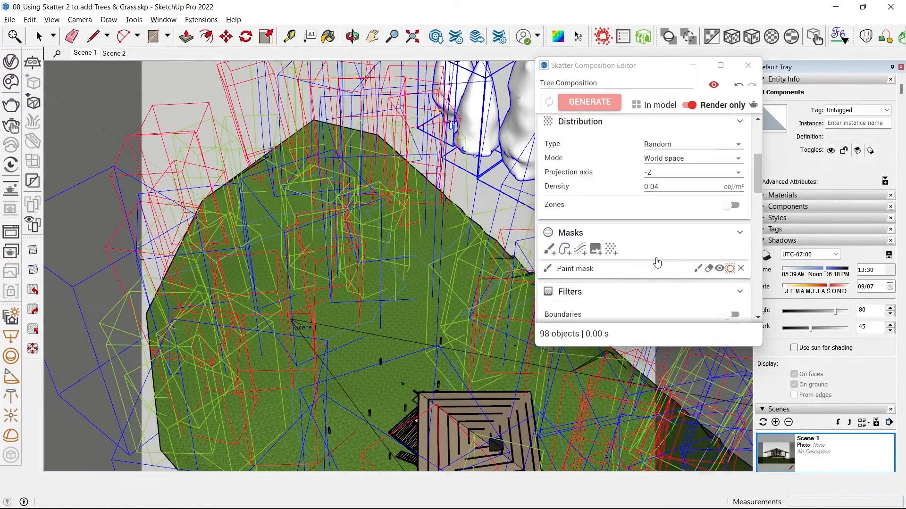
pyautogui.click(697, 201)
pyautogui.moveTo(406, 267); pyautogui.dragTo(522, 279, button='middle')
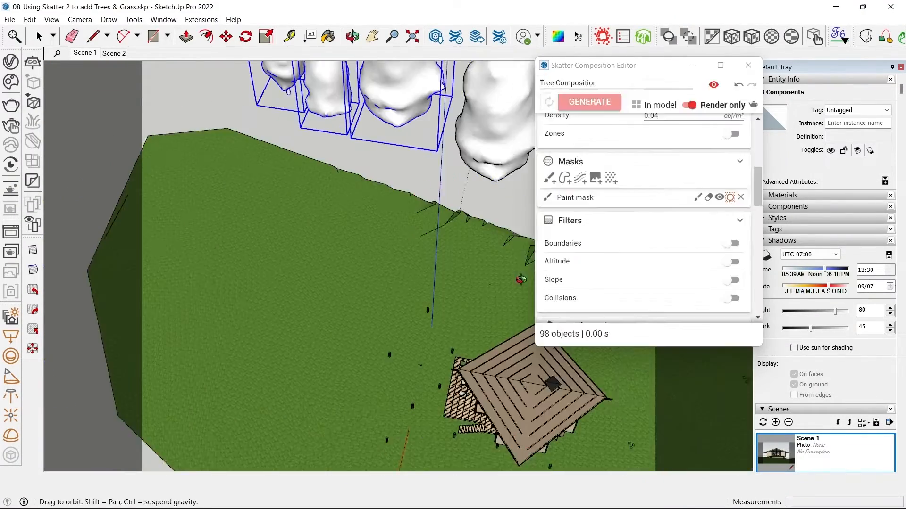
pyautogui.scroll(-2, 448, 306)
pyautogui.scroll(5, 325, 297)
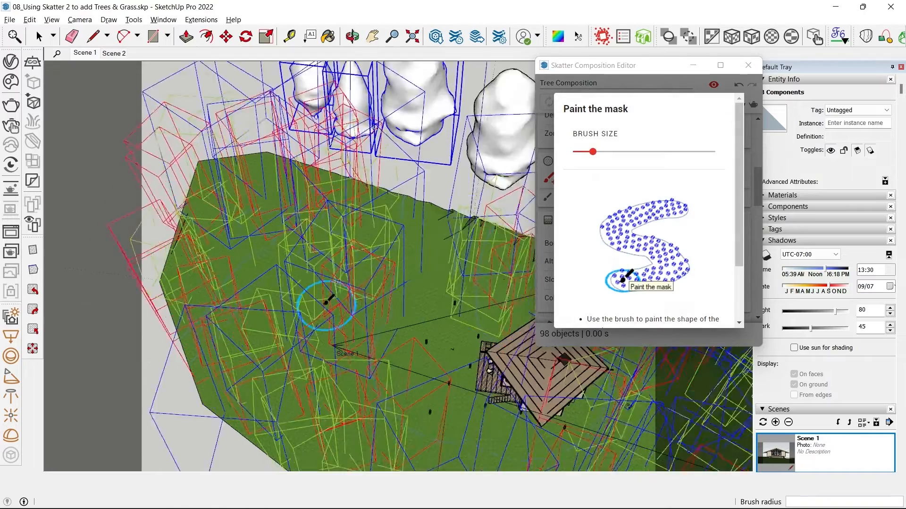
pyautogui.moveTo(317, 214)
pyautogui.mouseDown()
pyautogui.moveTo(299, 166)
pyautogui.moveTo(303, 299)
pyautogui.mouseUp()
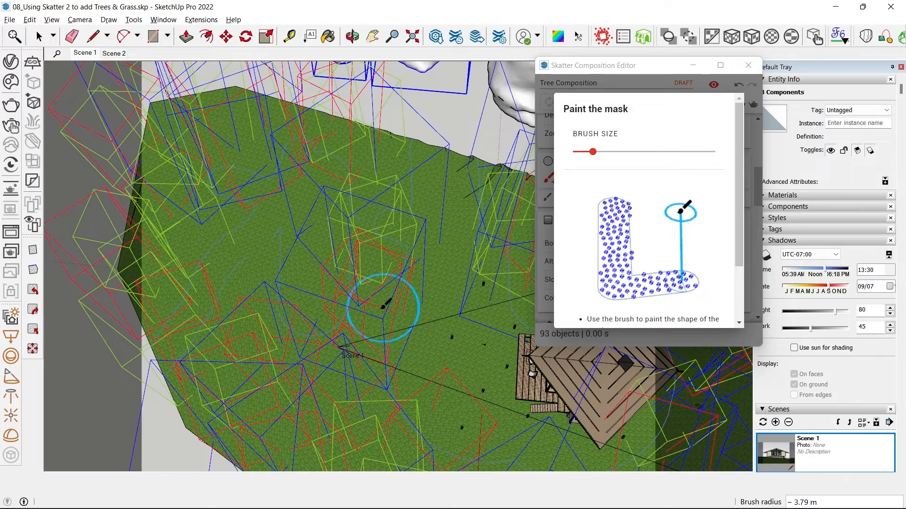
# - Brush more of the paint mask over the lawn around the Scene 1 camera position
pyautogui.click(381, 309)
pyautogui.moveTo(395, 283)
pyautogui.mouseDown(button='middle')
pyautogui.moveTo(333, 324)
pyautogui.moveTo(435, 326)
pyautogui.moveTo(436, 359)
pyautogui.mouseUp(button='middle')
pyautogui.scroll(-2, 282, 283)
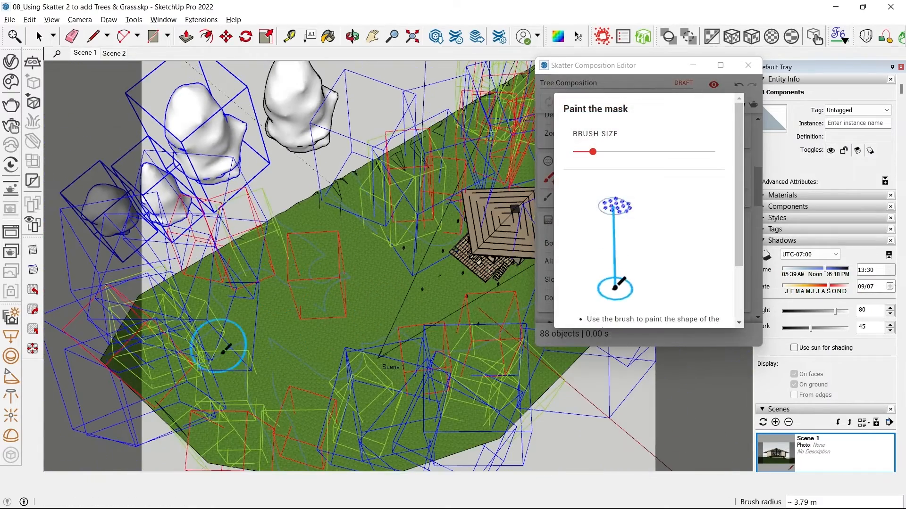
pyautogui.press('o')
pyautogui.moveTo(446, 401)
pyautogui.mouseDown(button='middle')
pyautogui.moveTo(439, 350)
pyautogui.moveTo(346, 419)
pyautogui.mouseUp(button='middle')
pyautogui.scroll(1, 347, 419)
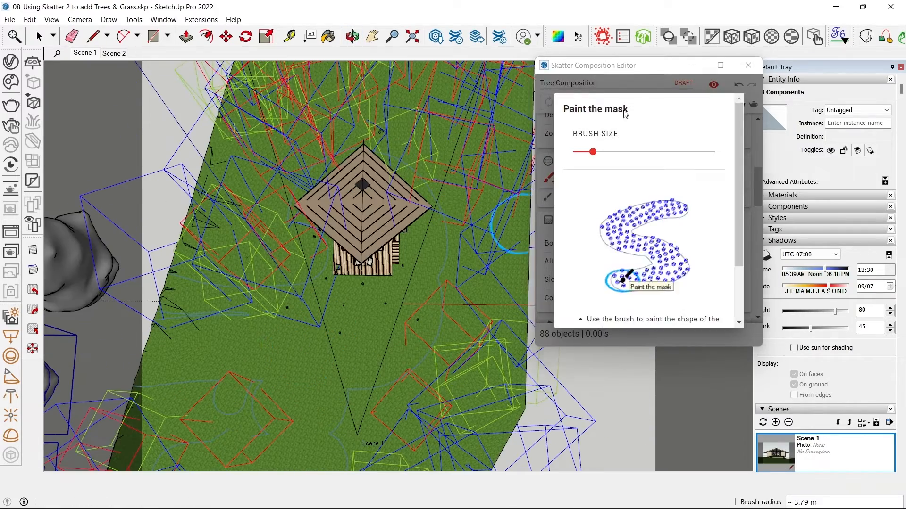
# - Finish painting, generate the Tree Composition with the extended mask, and return to the Scene 1 view
pyautogui.press('space')
pyautogui.click(589, 102)
pyautogui.click(85, 52)
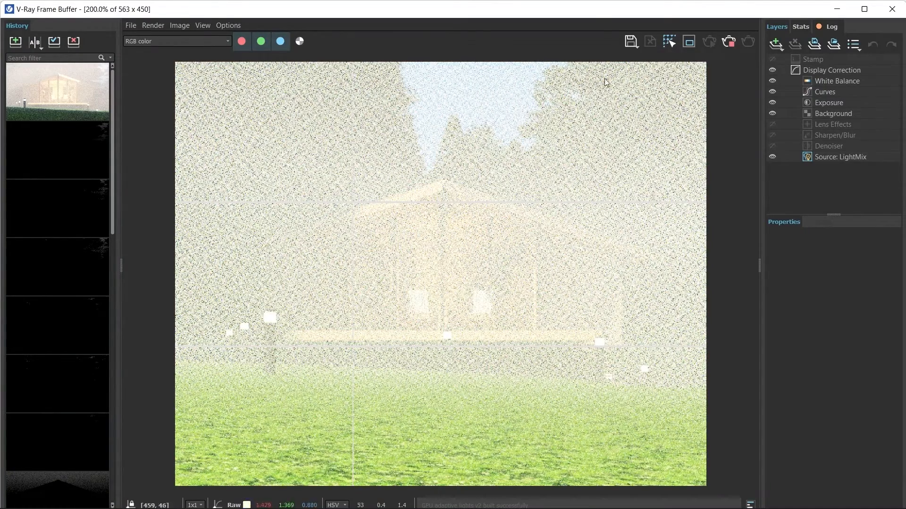
# - Set the V-Ray camera's exposure value to 14 for the running test render
pyautogui.moveTo(590, 17)
pyautogui.mouseDown()
pyautogui.moveTo(505, 52)
pyautogui.moveTo(418, 4)
pyautogui.moveTo(224, 91)
pyautogui.mouseUp()
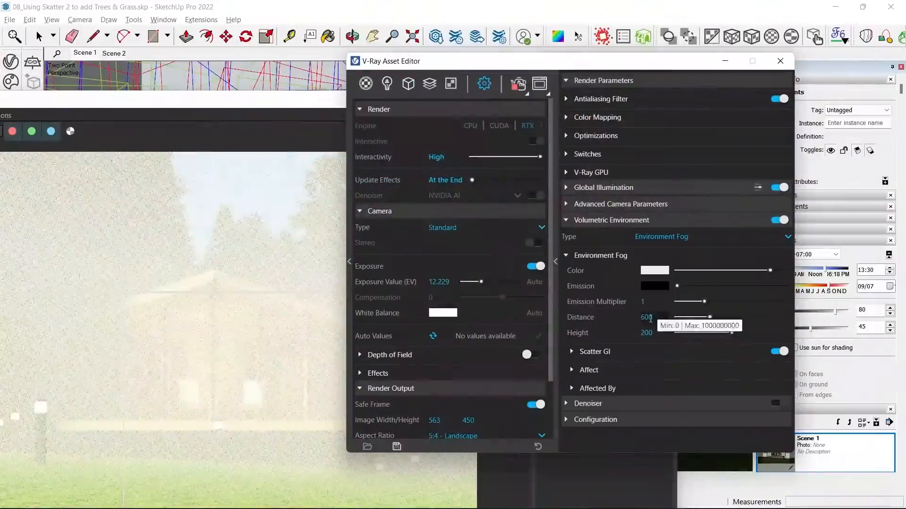
pyautogui.click(442, 283)
pyautogui.write('14')
pyautogui.press('Return')
pyautogui.moveTo(221, 102); pyautogui.dragTo(268, 8)
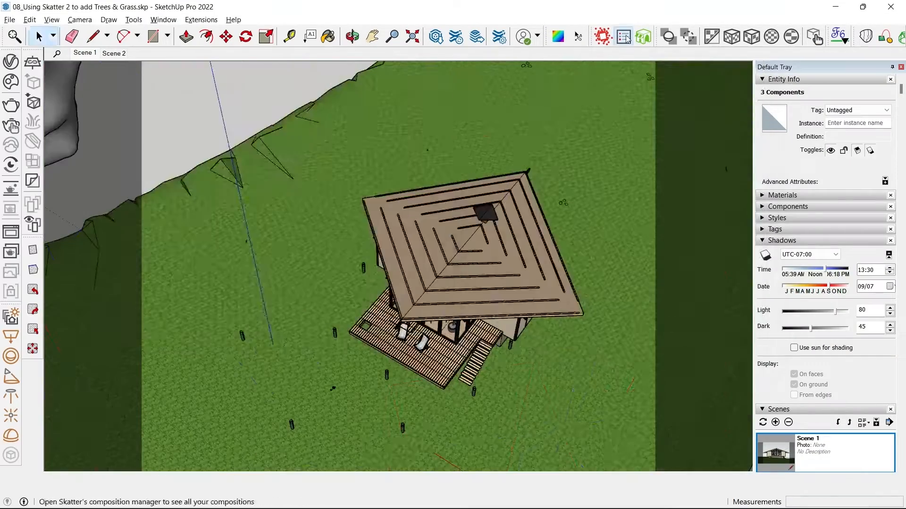
# - Reopen the Tree Composition and paint its mask further over the lawn behind the Scene 1 camera
pyautogui.click(623, 37)
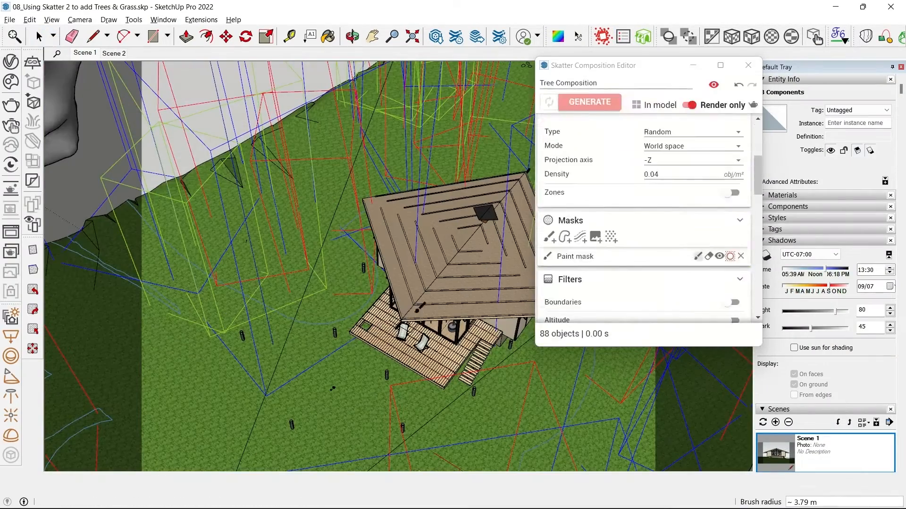
pyautogui.click(573, 255)
pyautogui.moveTo(359, 359)
pyautogui.mouseDown(button='middle')
pyautogui.moveTo(326, 392)
pyautogui.moveTo(402, 337)
pyautogui.mouseUp(button='middle')
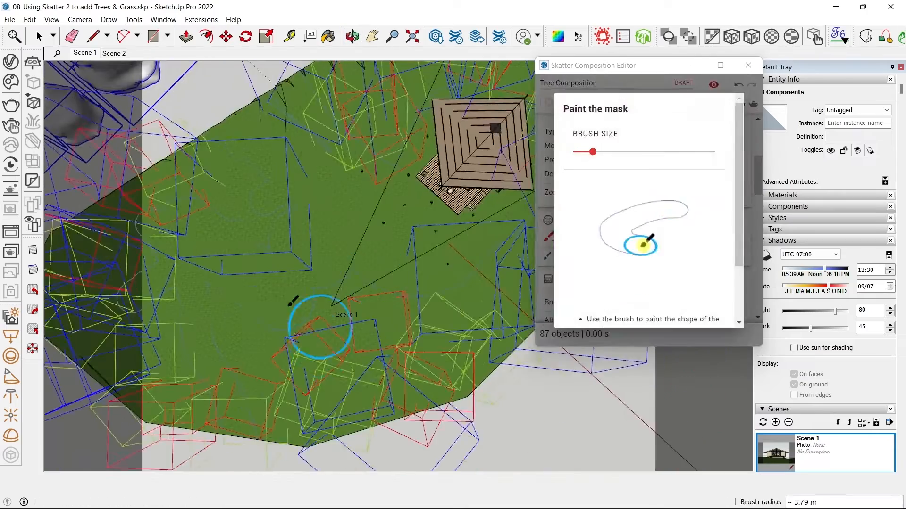
pyautogui.click(635, 83)
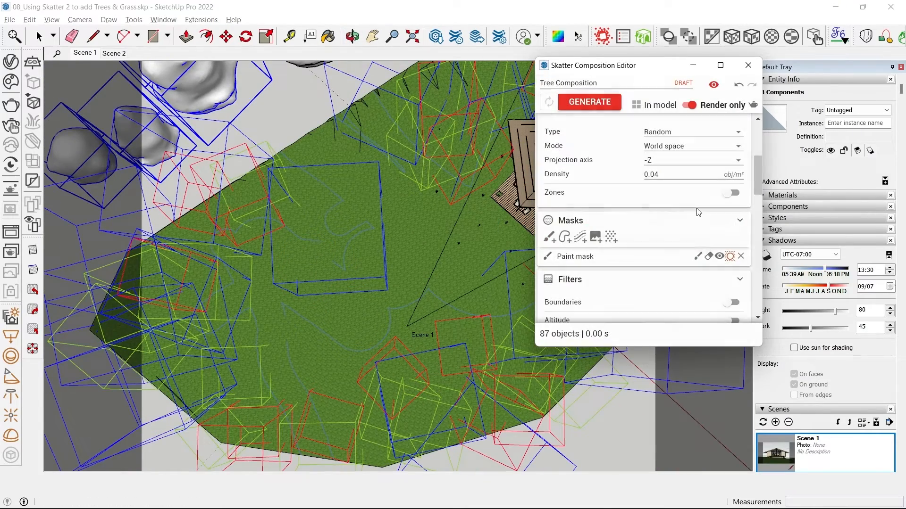
# - Erase patches of the paint mask on the lawn around the Scene 1 camera and generate the composition again
pyautogui.click(710, 257)
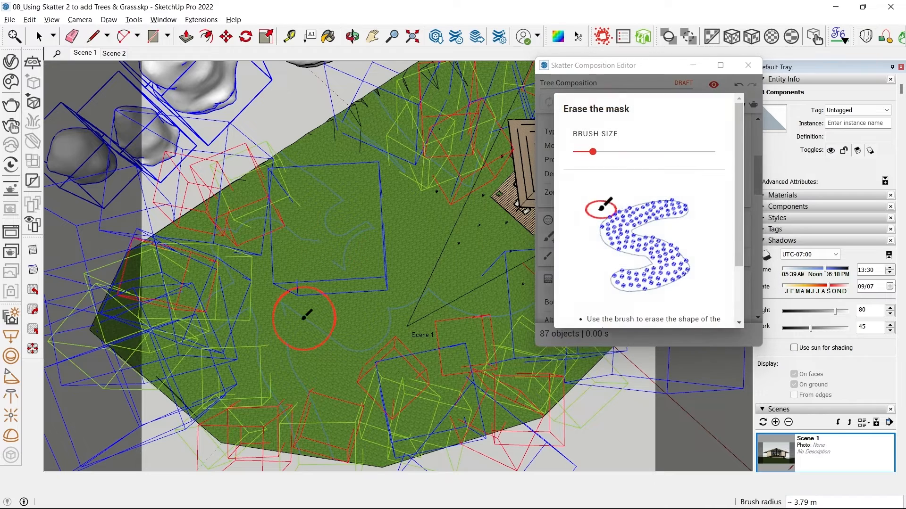
pyautogui.moveTo(283, 329); pyautogui.dragTo(311, 329)
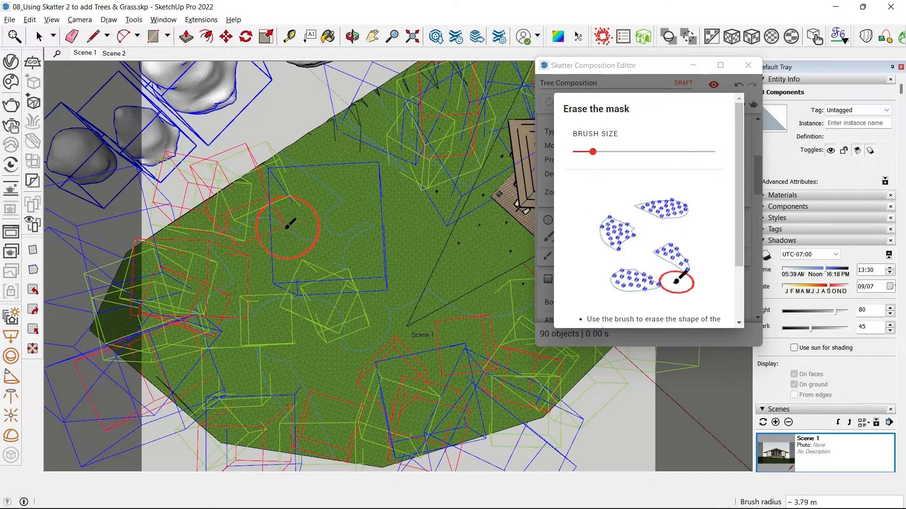
pyautogui.click(275, 246)
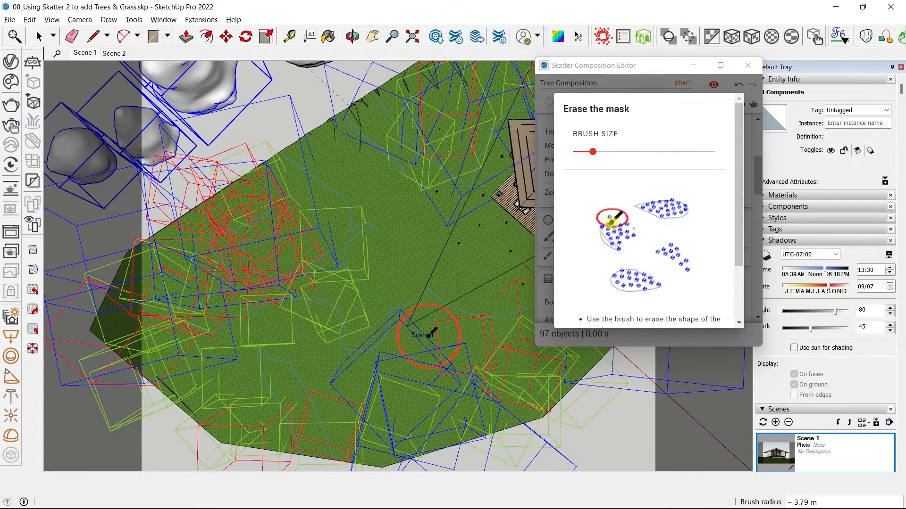
pyautogui.moveTo(392, 348)
pyautogui.mouseDown(button='middle')
pyautogui.moveTo(299, 307)
pyautogui.moveTo(409, 315)
pyautogui.moveTo(307, 247)
pyautogui.moveTo(301, 326)
pyautogui.mouseUp(button='middle')
pyautogui.click(301, 326)
pyautogui.click(606, 81)
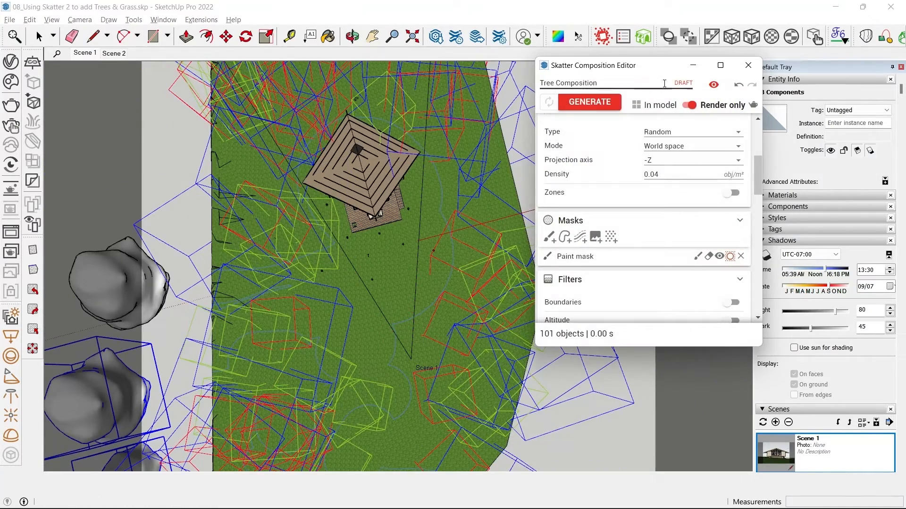
pyautogui.click(588, 103)
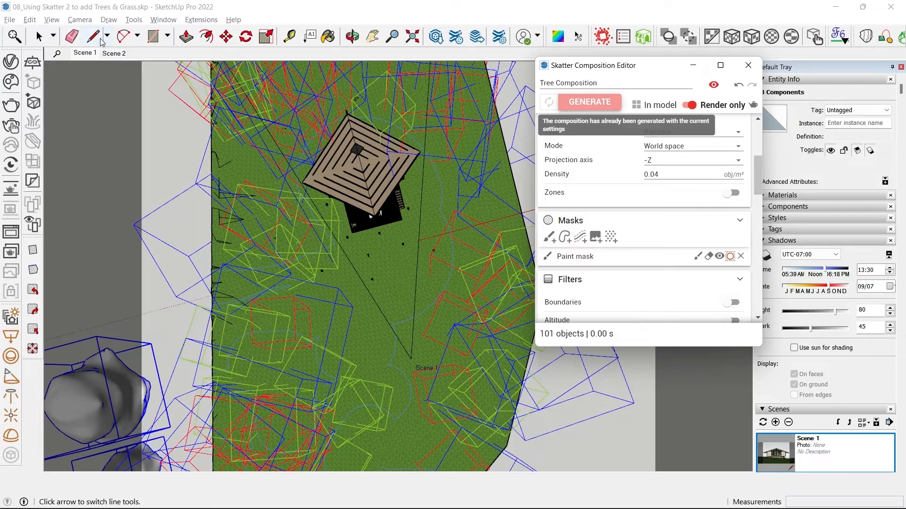
# - Start an interactive V-Ray viewport render from Scene 1 and examine the tree cover and shadows around the house from above
pyautogui.click(82, 51)
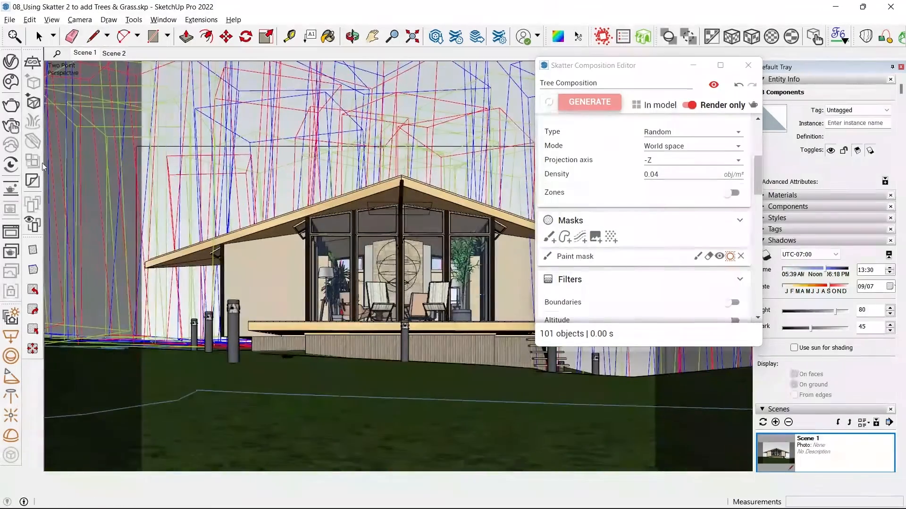
pyautogui.click(11, 191)
pyautogui.scroll(-3, 441, 256)
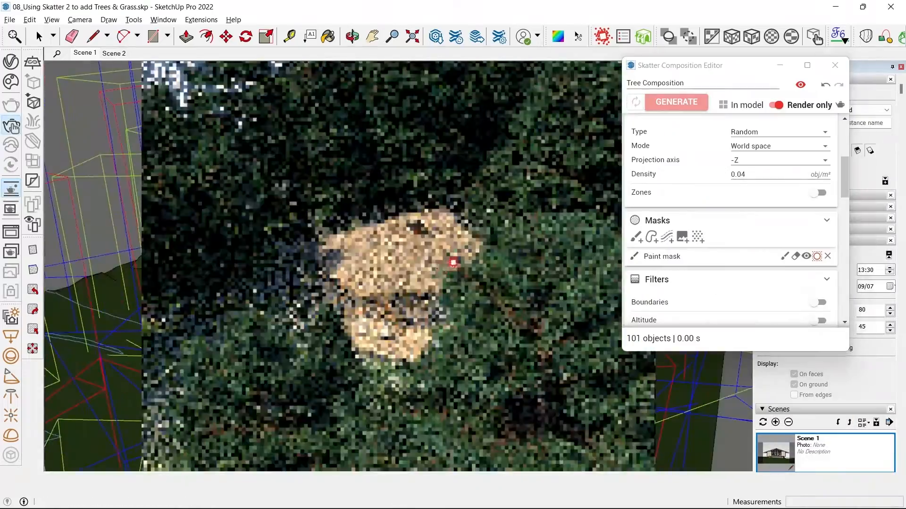
pyautogui.moveTo(416, 274); pyautogui.dragTo(430, 370, button='middle')
pyautogui.scroll(-3, 442, 255)
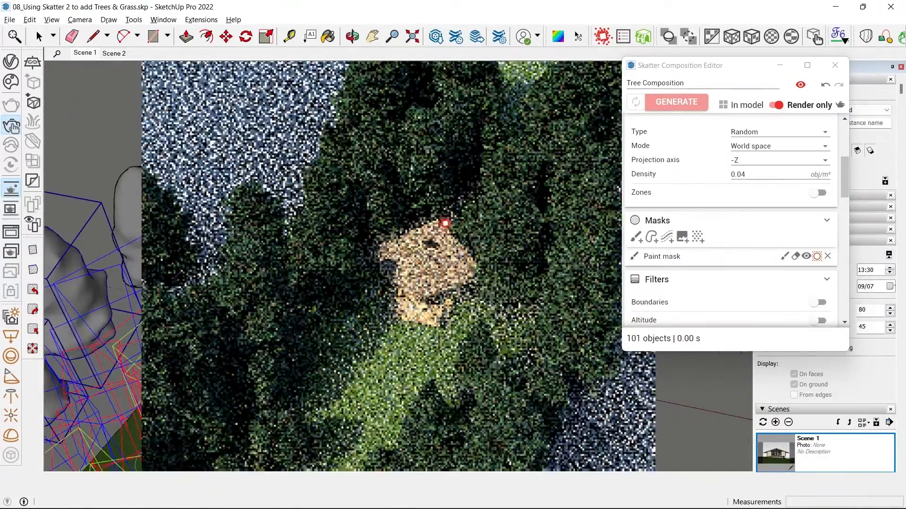
pyautogui.scroll(-2, 437, 228)
pyautogui.moveTo(438, 228); pyautogui.dragTo(438, 384, button='middle')
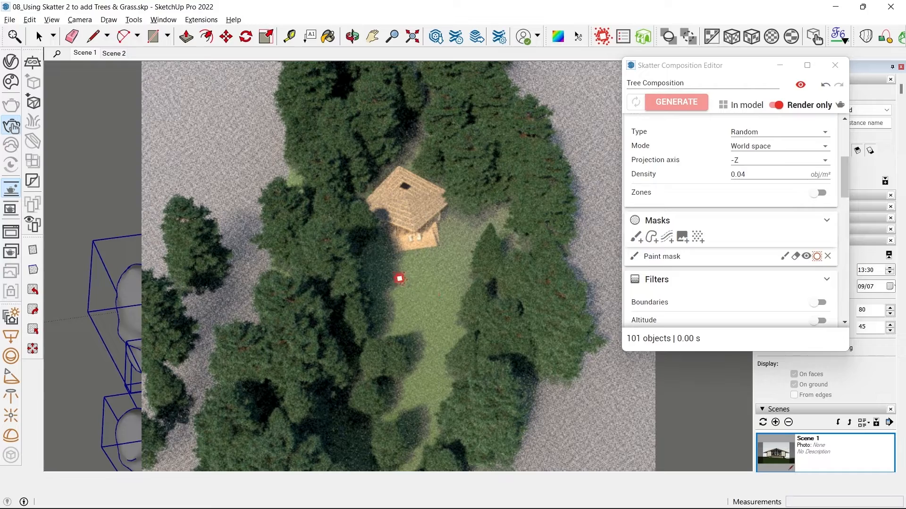
pyautogui.scroll(4, 366, 226)
pyautogui.moveTo(367, 226); pyautogui.dragTo(392, 263, button='middle')
pyautogui.scroll(-3, 368, 259)
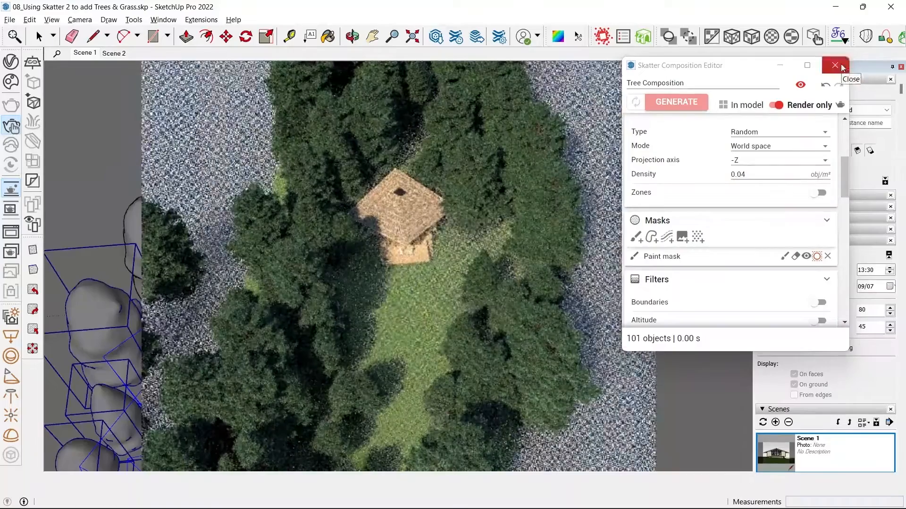
# - Return to Scene 1, set the shadow time to 14:30, and keep the composition editor clear of the house in the render
pyautogui.moveTo(665, 66); pyautogui.dragTo(82, 34)
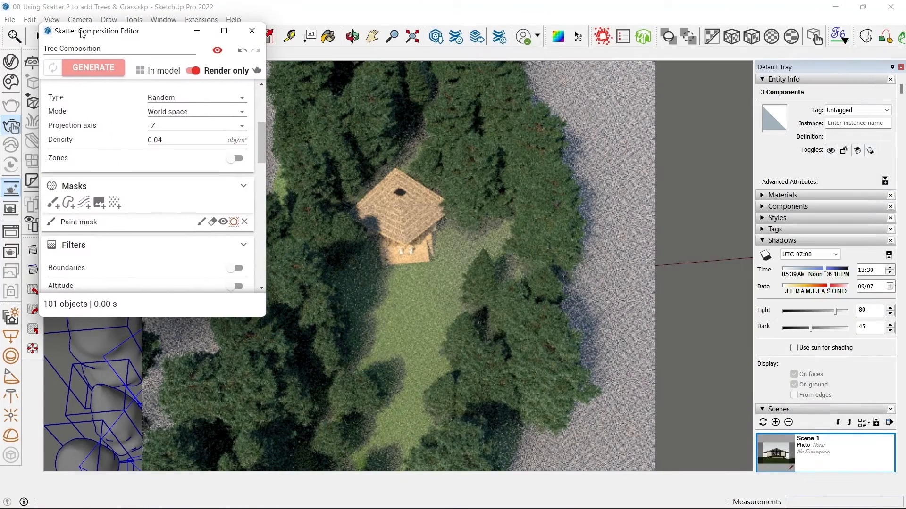
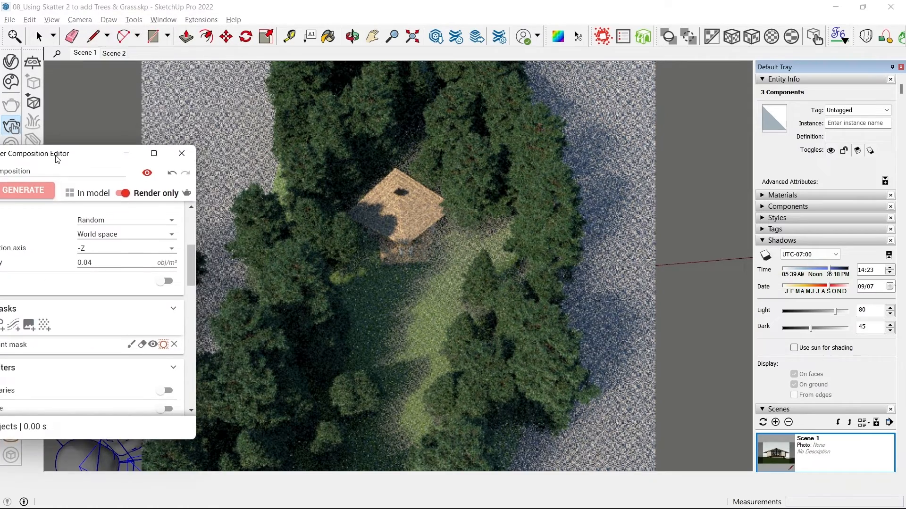
pyautogui.moveTo(56, 159); pyautogui.dragTo(74, 165)
pyautogui.click(81, 53)
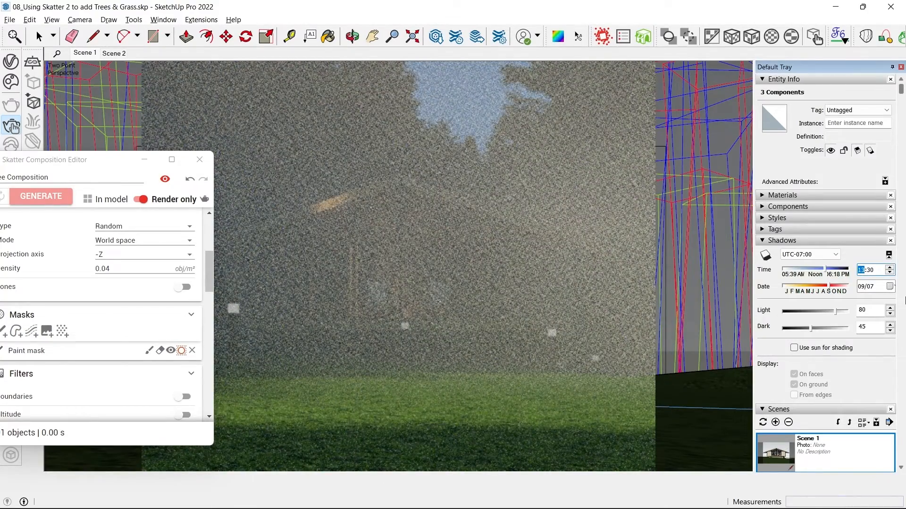
pyautogui.write('14')
pyautogui.moveTo(81, 157); pyautogui.dragTo(694, 220)
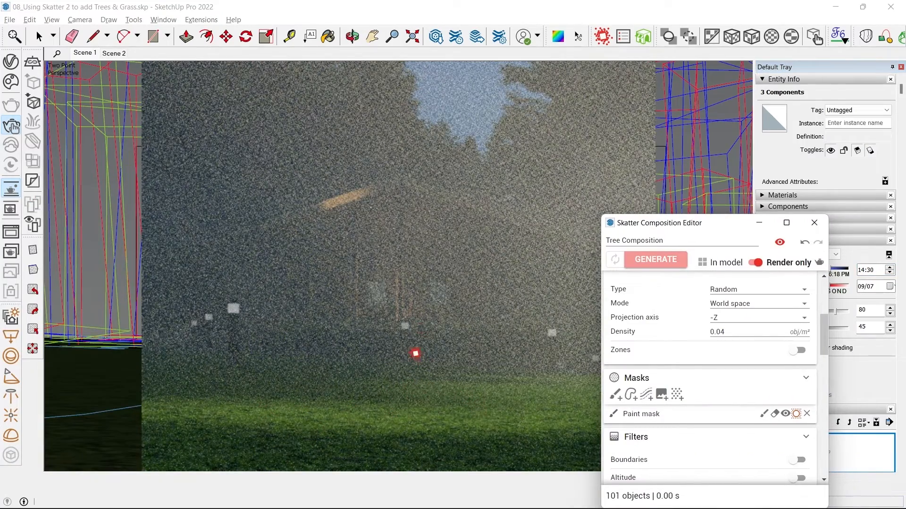
pyautogui.moveTo(638, 224); pyautogui.dragTo(240, 320)
pyautogui.moveTo(168, 263); pyautogui.dragTo(129, 193)
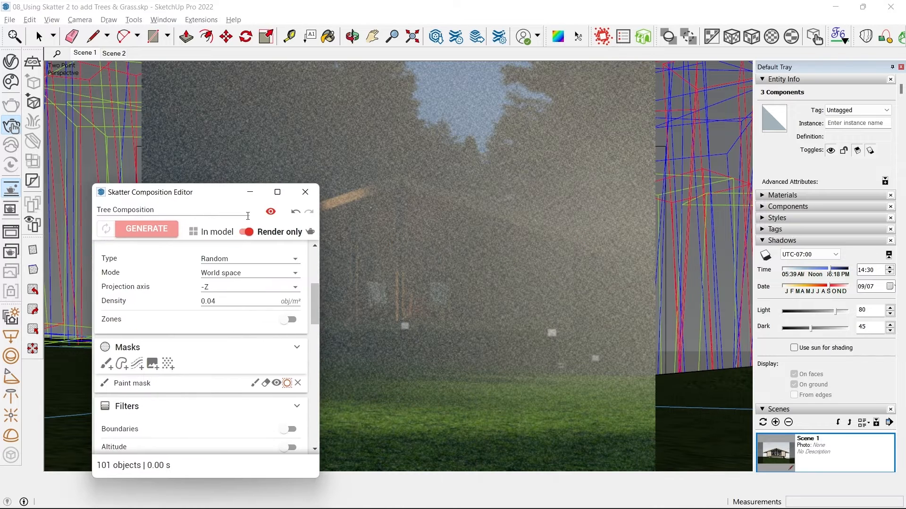
pyautogui.moveTo(201, 202); pyautogui.dragTo(130, 155)
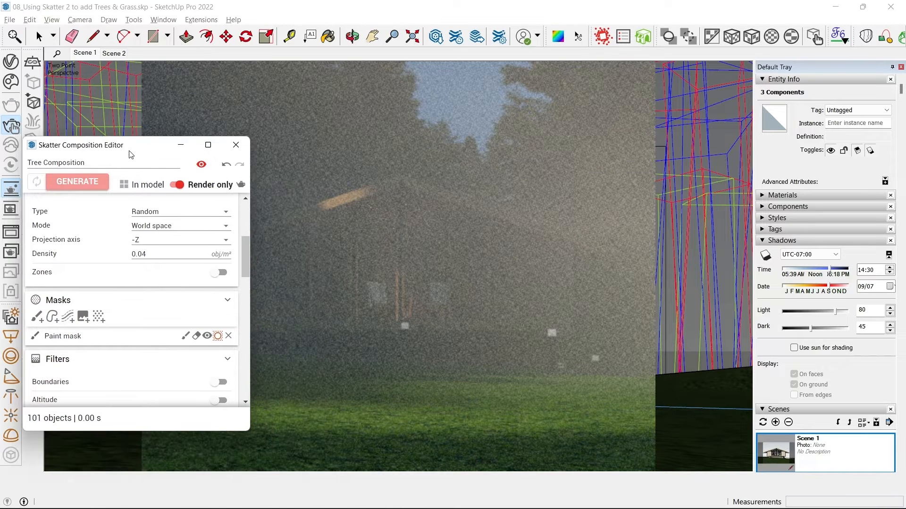
# - Try an environment fog distance of 700 in the V-Ray render settings, and raise it to 800
pyautogui.click(10, 64)
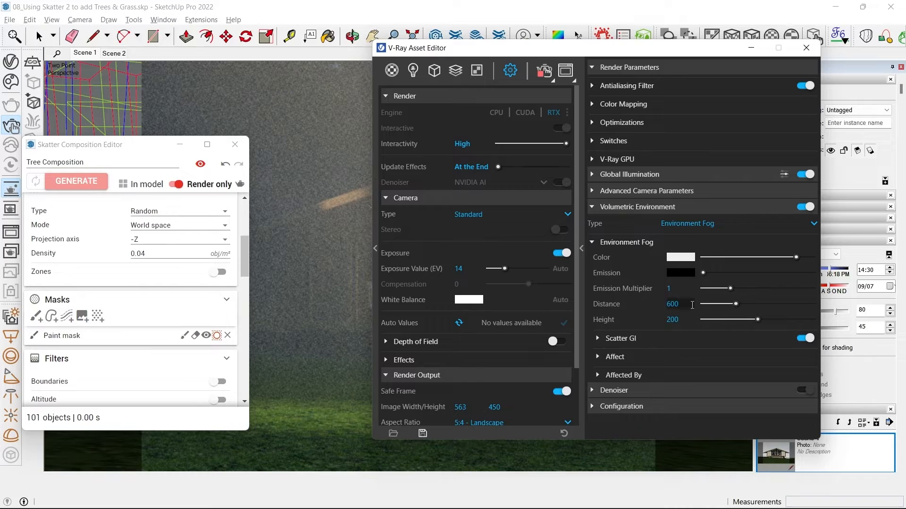
pyautogui.write('700')
pyautogui.press('Return')
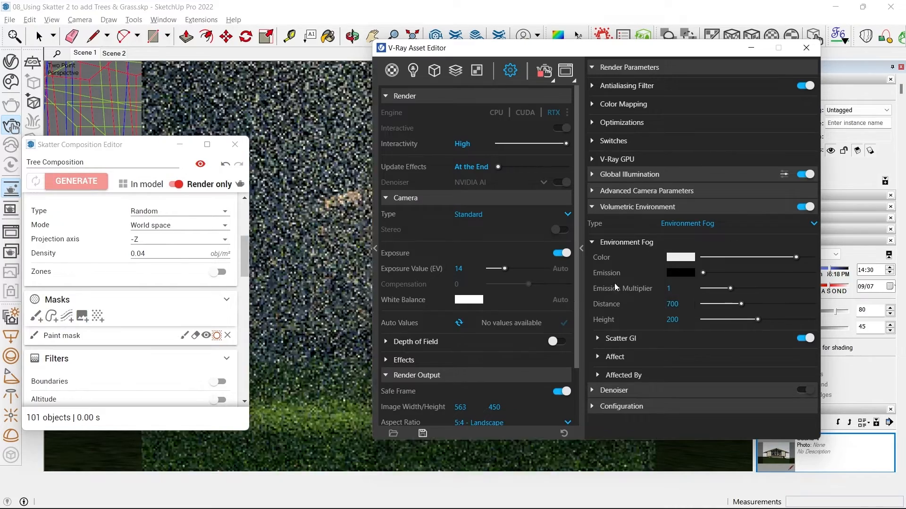
pyautogui.write('800')
pyautogui.press('Return')
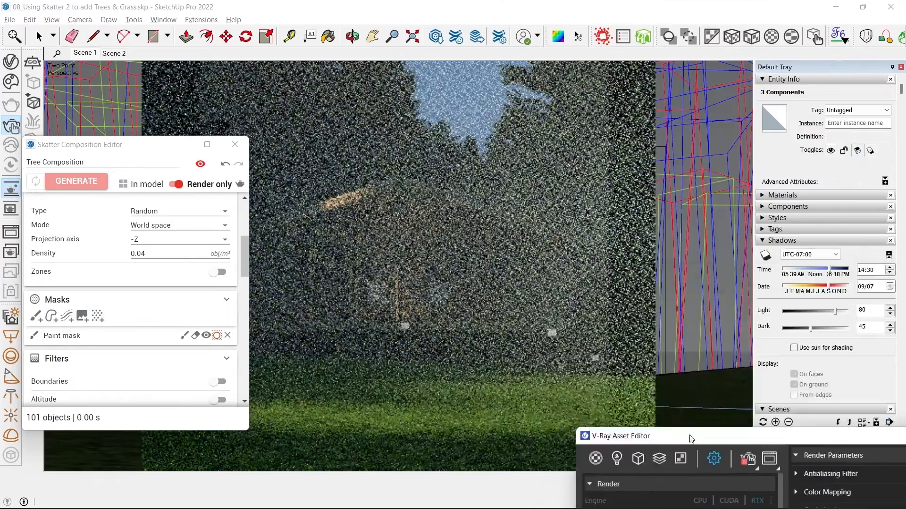
# - Examine the SunLight's parameters among the V-Ray lights while the viewport render runs
pyautogui.moveTo(204, 152); pyautogui.dragTo(170, 155)
pyautogui.moveTo(587, 85); pyautogui.dragTo(520, 22)
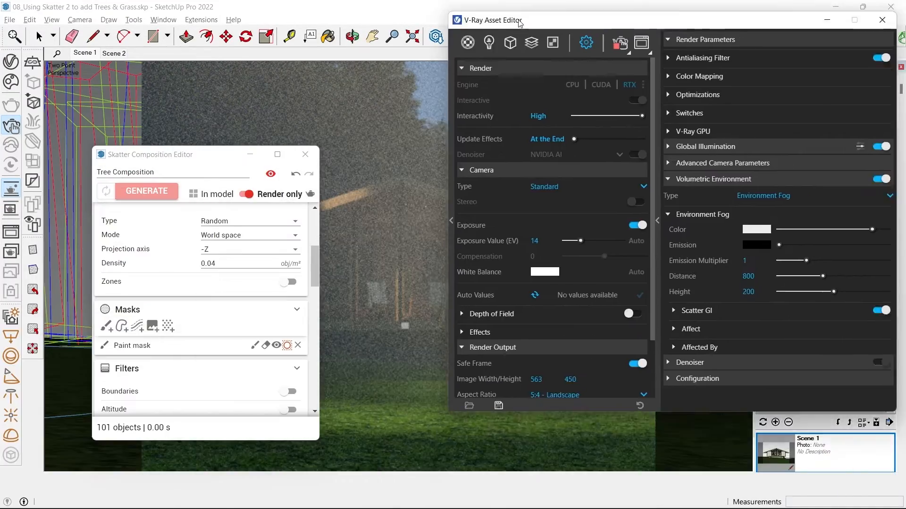
pyautogui.click(467, 43)
pyautogui.click(489, 43)
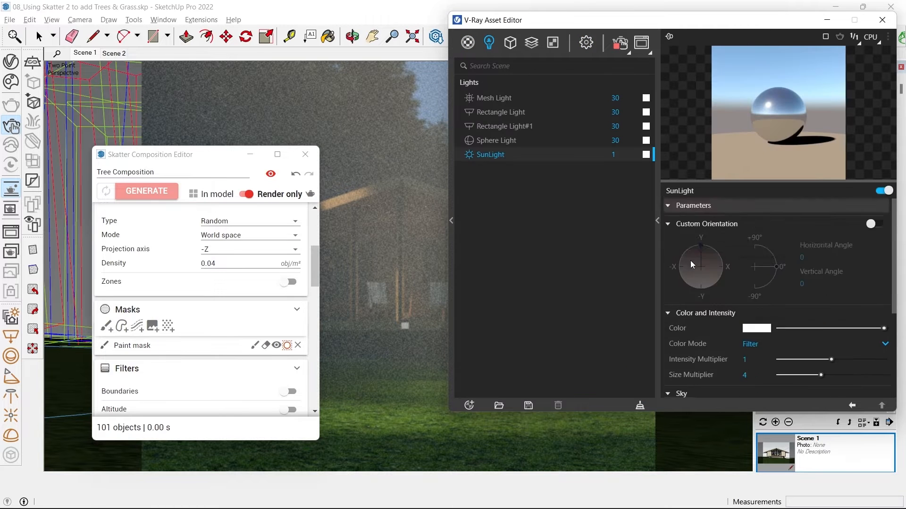
pyautogui.scroll(-2, 778, 322)
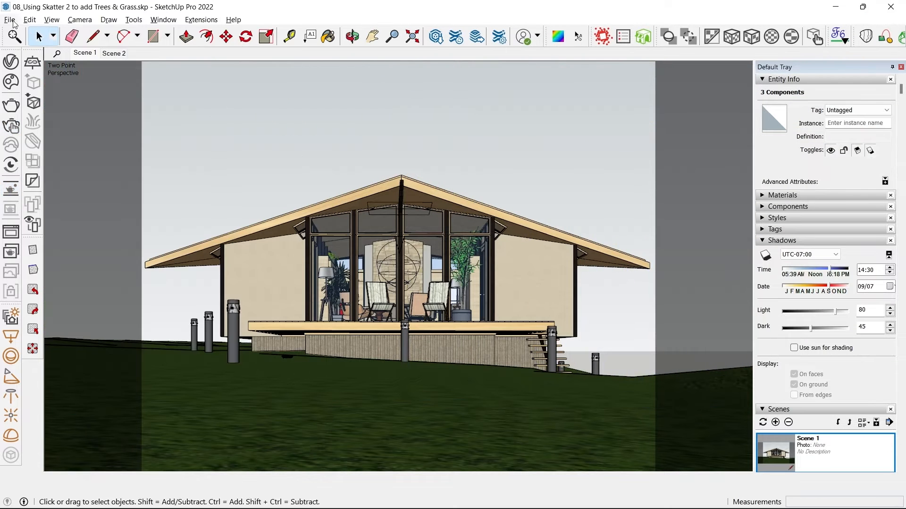
# - Save the model under its existing file name
pyautogui.click(10, 20)
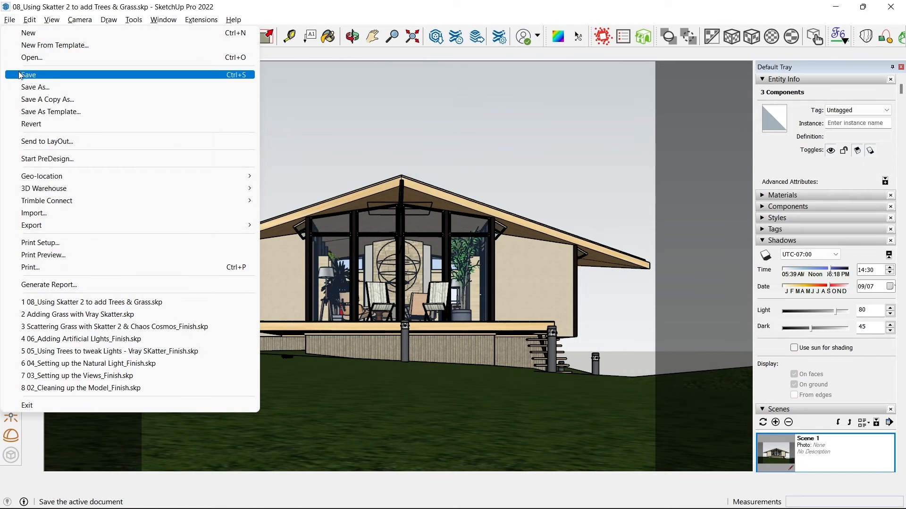
pyautogui.click(17, 71)
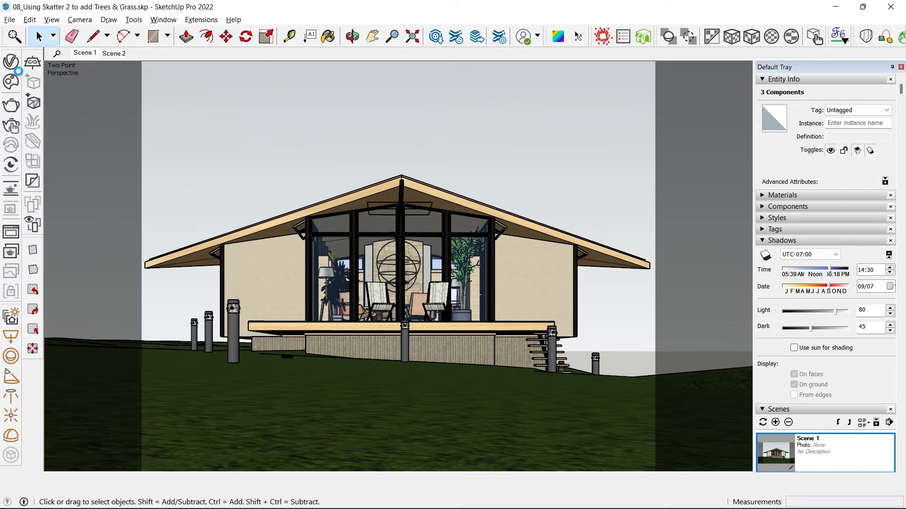
pyautogui.click(6, 233)
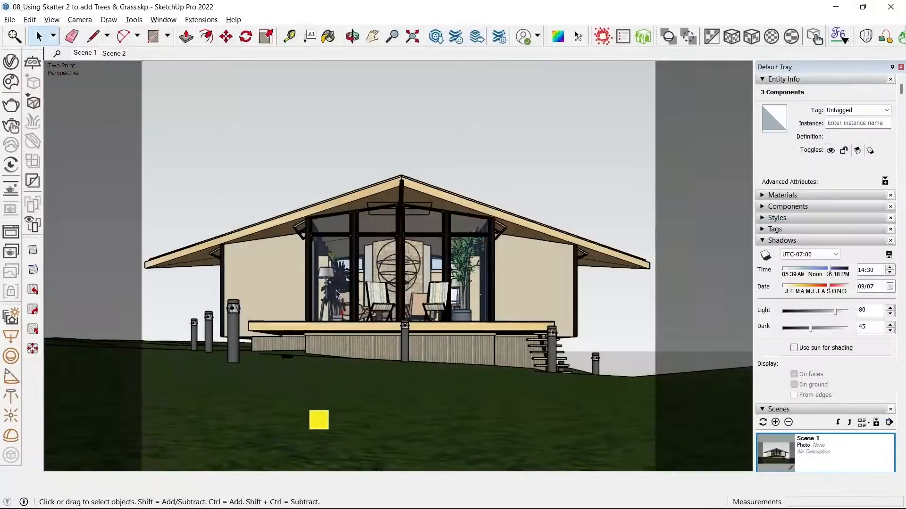
# - Examine the field grass clumps lying on the lawn in front of the deck up close
pyautogui.moveTo(336, 293); pyautogui.dragTo(333, 246, button='middle')
pyautogui.scroll(7, 259, 256)
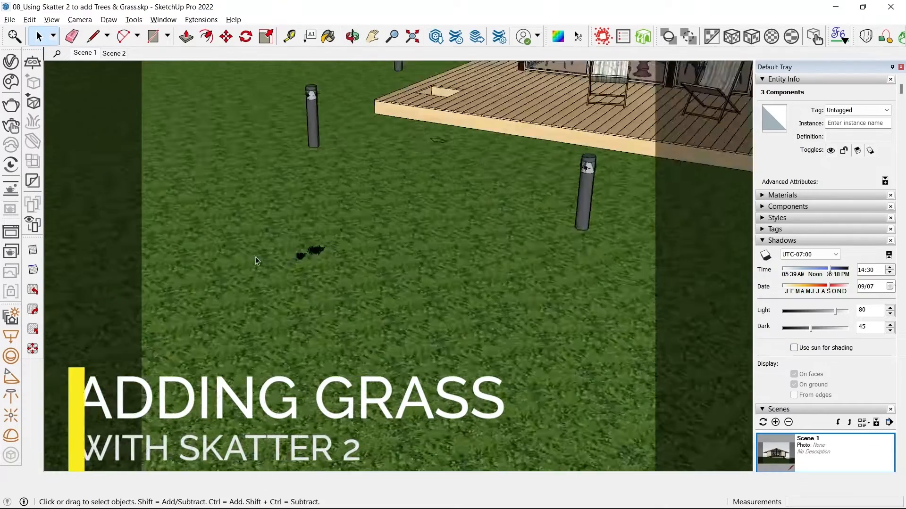
pyautogui.moveTo(330, 203); pyautogui.dragTo(568, 341)
pyautogui.scroll(3, 453, 282)
pyautogui.scroll(3, 366, 269)
pyautogui.moveTo(366, 269); pyautogui.dragTo(335, 342, button='middle')
pyautogui.click(283, 268)
pyautogui.click(299, 275)
# - Switch to the Chaos Cosmos browser and show the Flowers, grass & rocks category of the 3D vegetation models
pyautogui.click(10, 81)
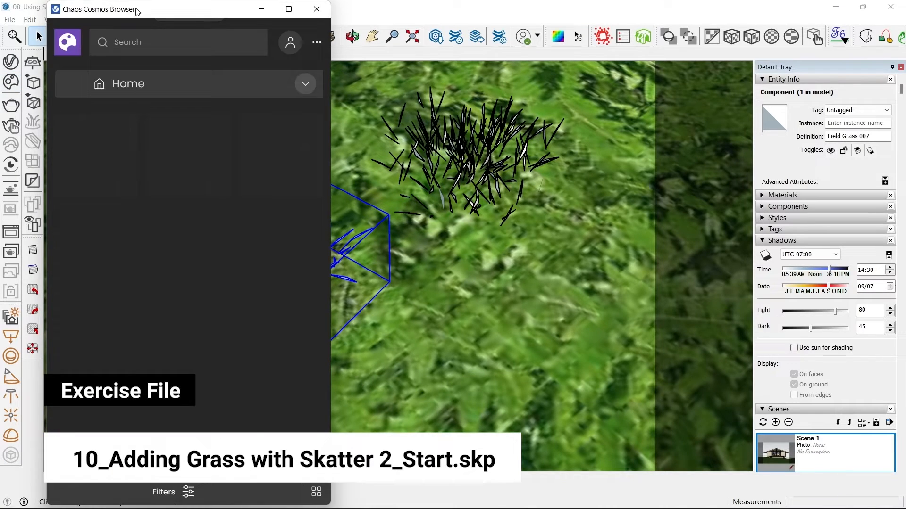
pyautogui.doubleClick(138, 12)
pyautogui.click(77, 196)
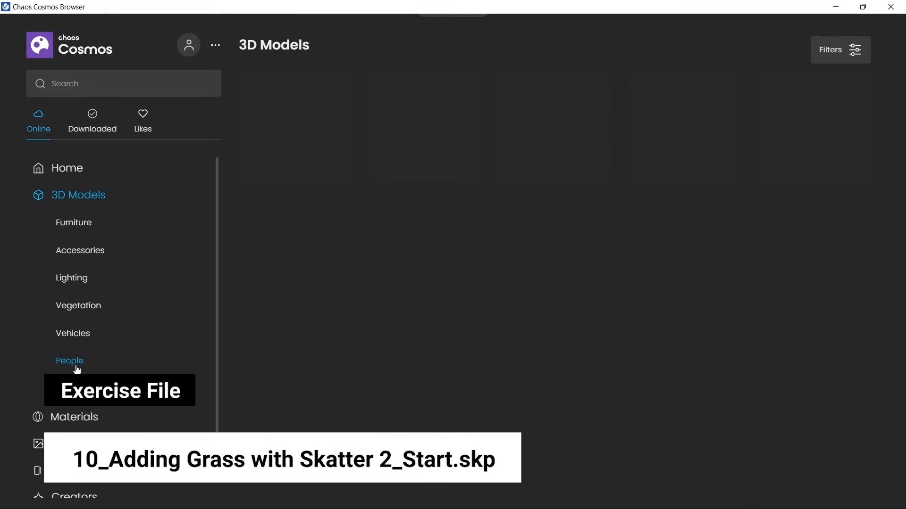
pyautogui.click(78, 316)
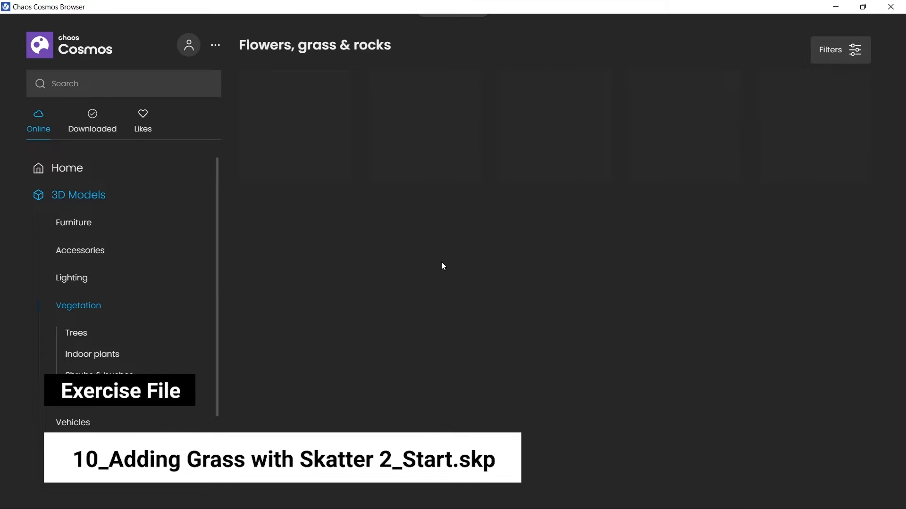
# - Find Mexican Feather Grass 003 in the vegetation assets and import it onto the lawn
pyautogui.scroll(-15, 370, 210)
pyautogui.scroll(3, 389, 228)
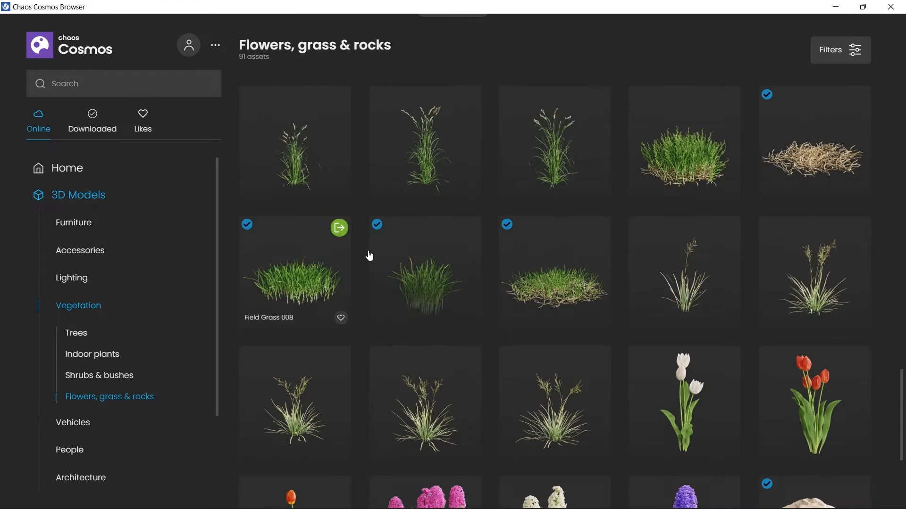
pyautogui.scroll(10, 441, 265)
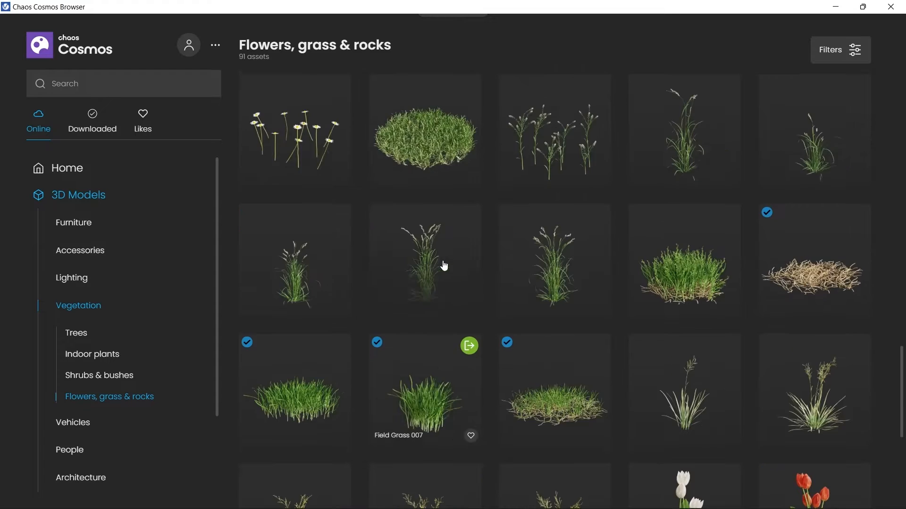
pyautogui.scroll(5, 477, 263)
pyautogui.moveTo(451, 277)
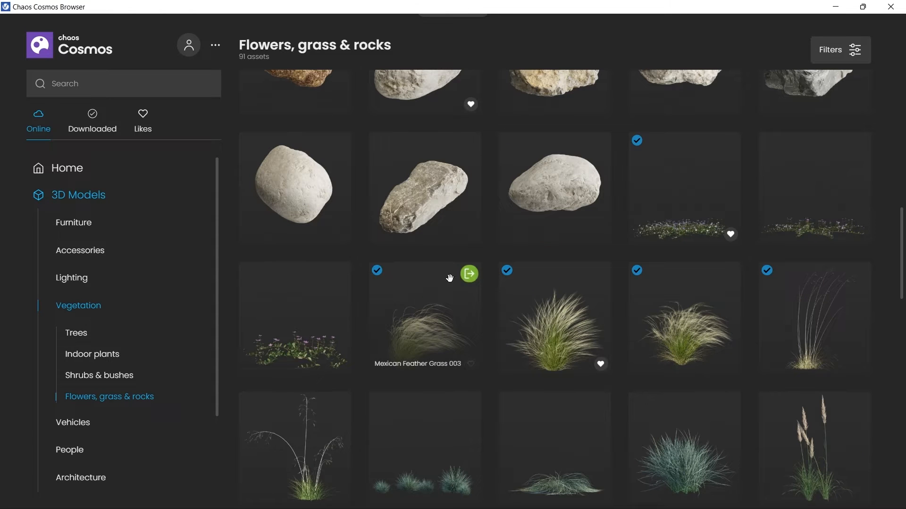
pyautogui.click(469, 275)
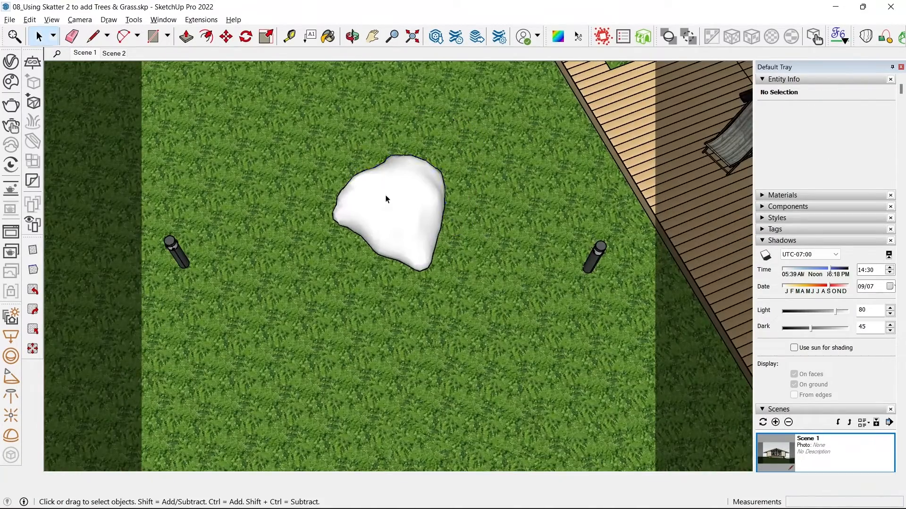
# - Move the imported Mexican Feather Grass clump to a new spot on the lawn beside the deck
pyautogui.click(395, 222)
pyautogui.press('m')
pyautogui.click(454, 261)
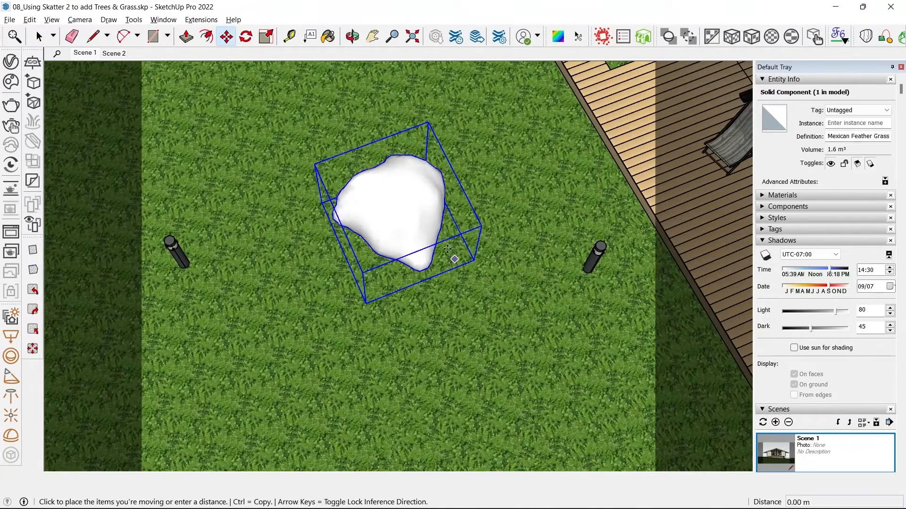
pyautogui.click(411, 167)
pyautogui.moveTo(411, 167); pyautogui.dragTo(644, 171, button='middle')
pyautogui.press('space')
# - Import Mexican Feather Grass 002 and Giant Feather Grass 003 from Chaos Cosmos and position them beside the other grass clumps
pyautogui.click(11, 82)
pyautogui.click(598, 271)
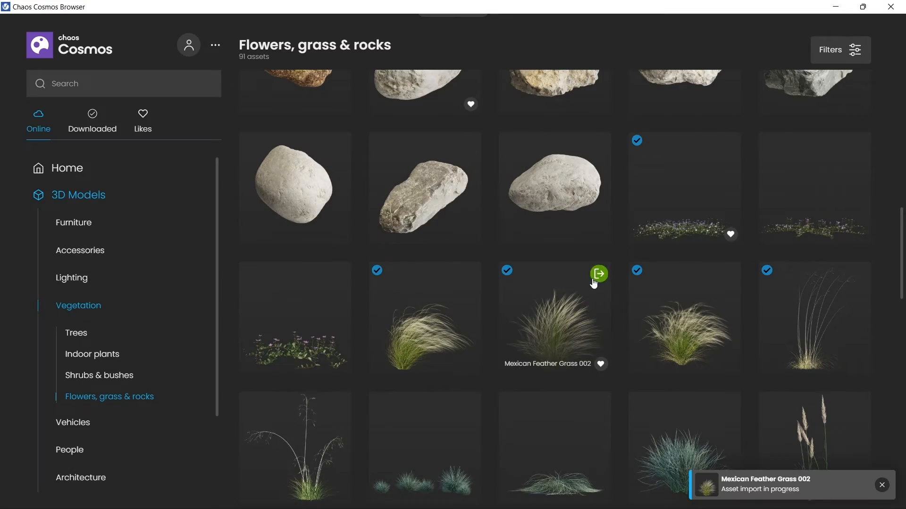
pyautogui.scroll(4, 349, 251)
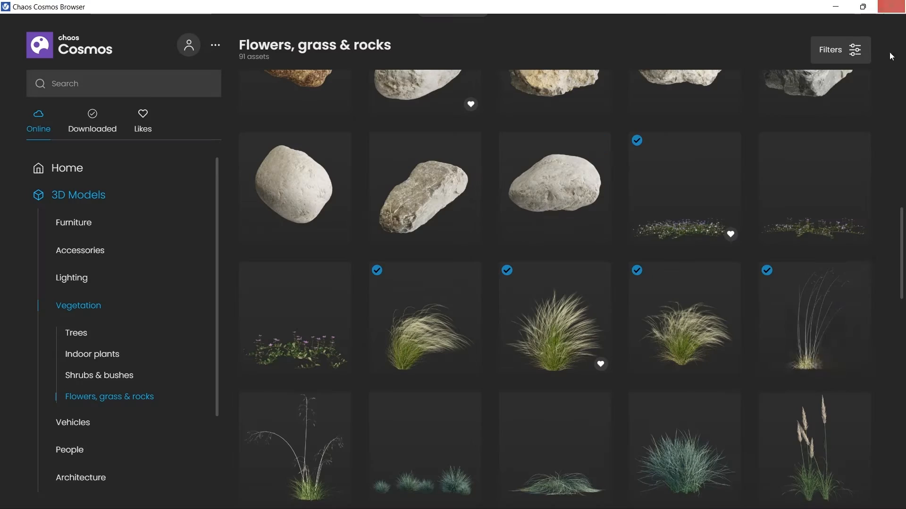
pyautogui.moveTo(839, 286)
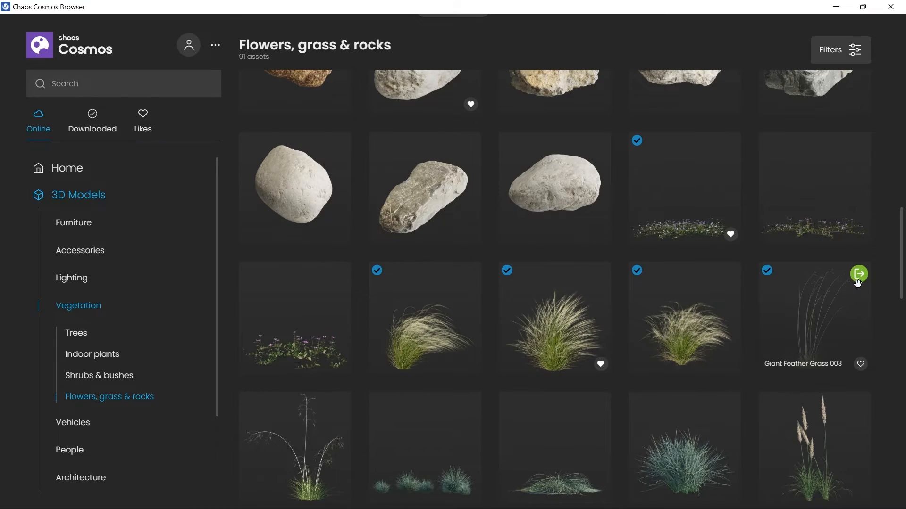
pyautogui.click(857, 280)
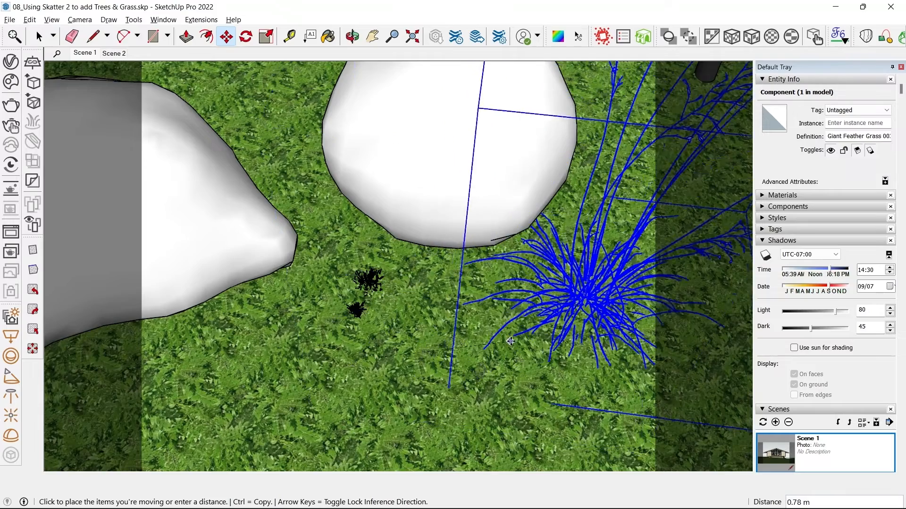
pyautogui.click(511, 341)
# - Check which field grass components lie next to the feather grass clumps
pyautogui.scroll(5, 355, 286)
pyautogui.click(363, 347)
pyautogui.scroll(3, 278, 271)
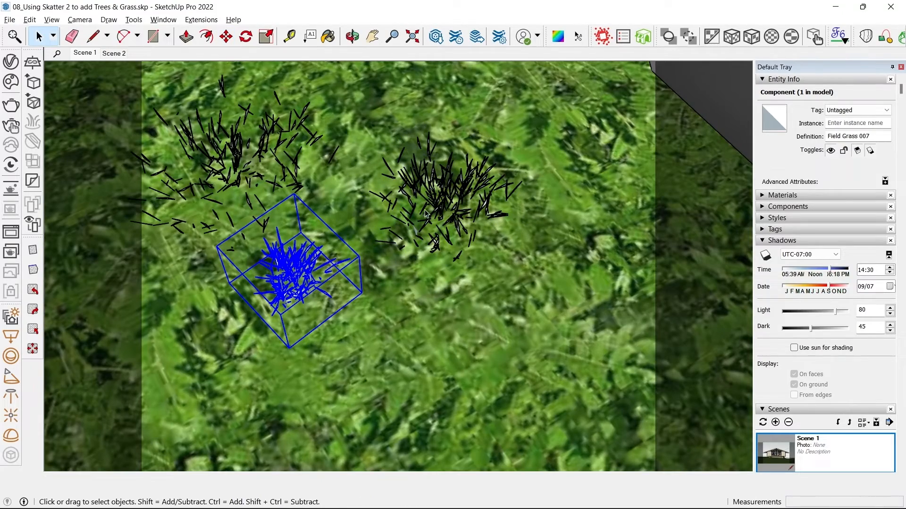
pyautogui.click(444, 192)
pyautogui.scroll(-8, 444, 192)
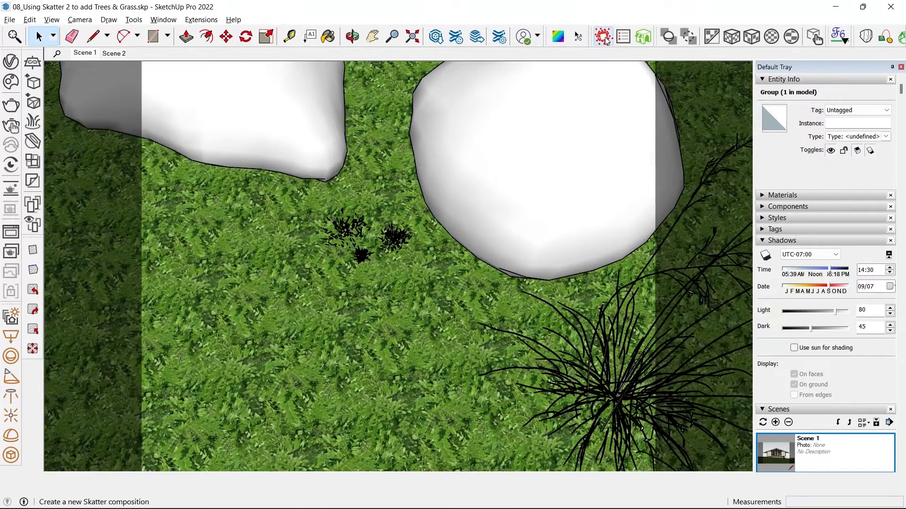
# - Create a Skatter composition named Grass Composition and assign the lawn terrain group as its host surface
pyautogui.click(604, 39)
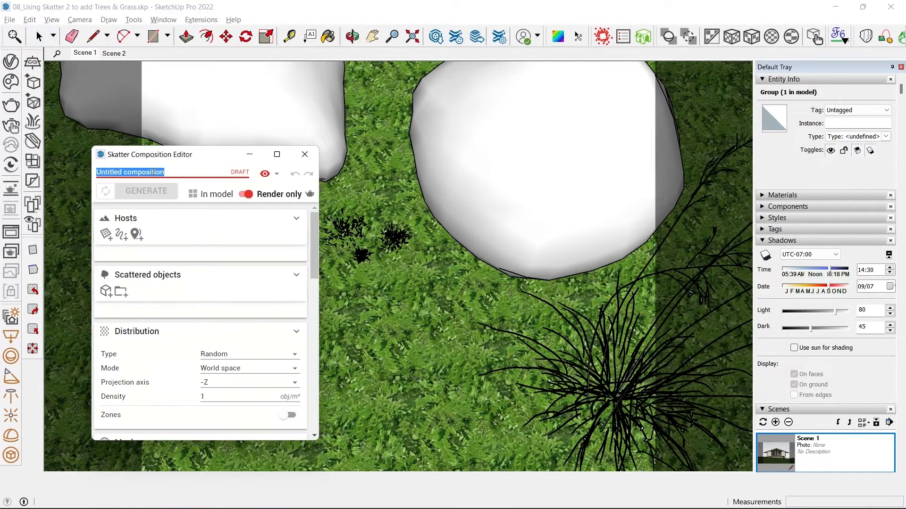
pyautogui.write('Grass Composition')
pyautogui.click(106, 235)
pyautogui.scroll(-10, 419, 288)
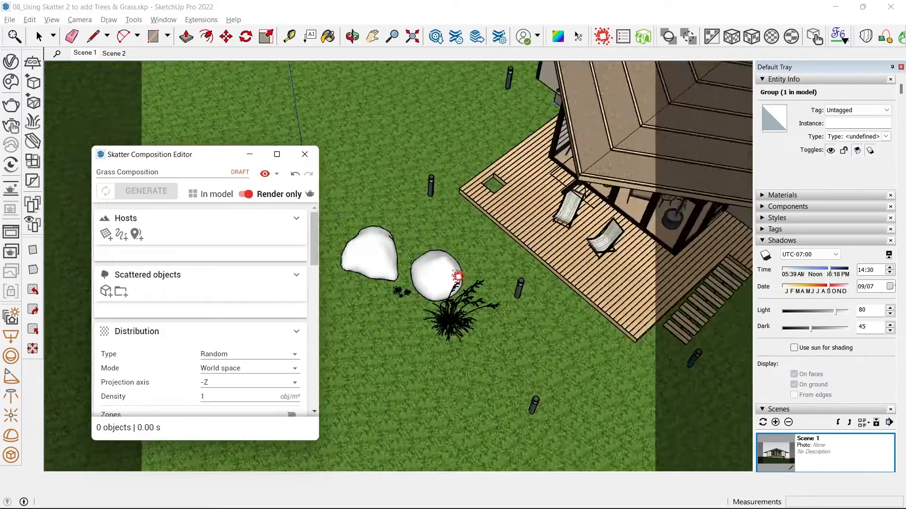
pyautogui.click(365, 153)
pyautogui.scroll(4, 427, 285)
pyautogui.scroll(8, 427, 269)
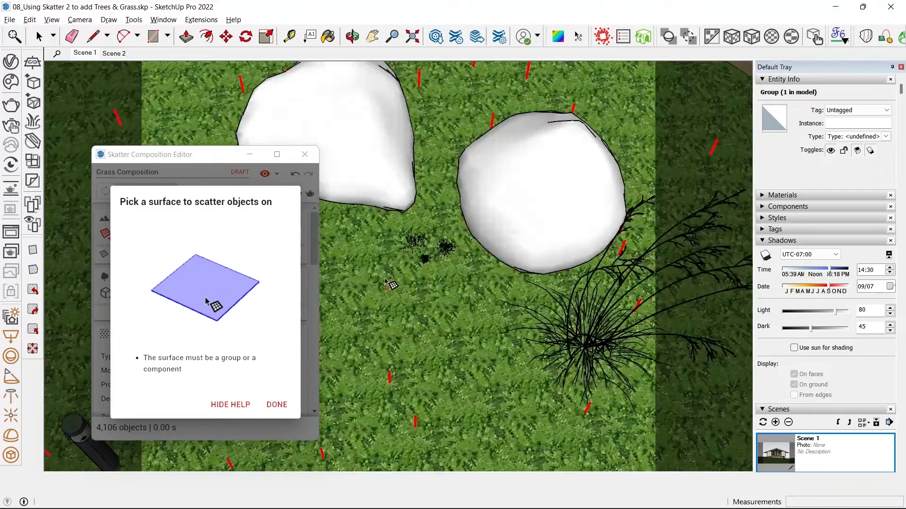
pyautogui.click(276, 404)
# - Add the Field Grass 007 and Field Grass 008 clumps as scattered objects of the grass composition
pyautogui.click(106, 293)
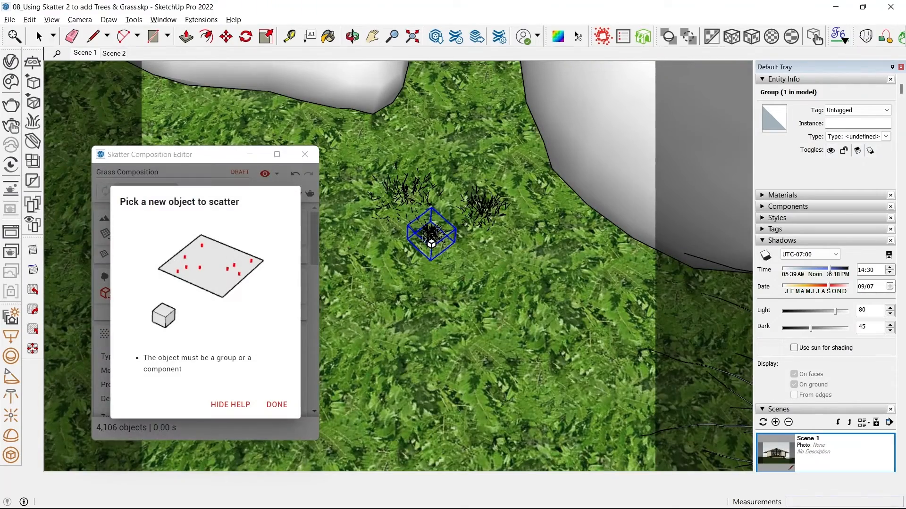
pyautogui.click(423, 238)
pyautogui.click(478, 212)
pyautogui.press('space')
pyautogui.scroll(-8, 469, 235)
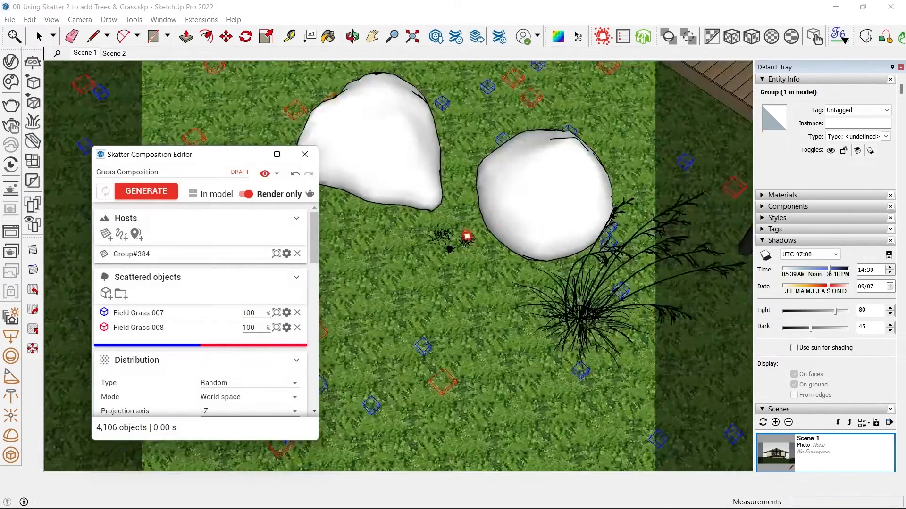
# - Set the random distribution density of the grass composition to 15 objects per square metre
pyautogui.moveTo(446, 234); pyautogui.dragTo(592, 208, button='middle')
pyautogui.scroll(-3, 217, 307)
pyautogui.doubleClick(212, 307)
pyautogui.write('15')
# - Set the scattered grass's Pointing to 89% toward Normal and inspect its tilt on the sloping terrain
pyautogui.moveTo(519, 255); pyautogui.dragTo(670, 283, button='middle')
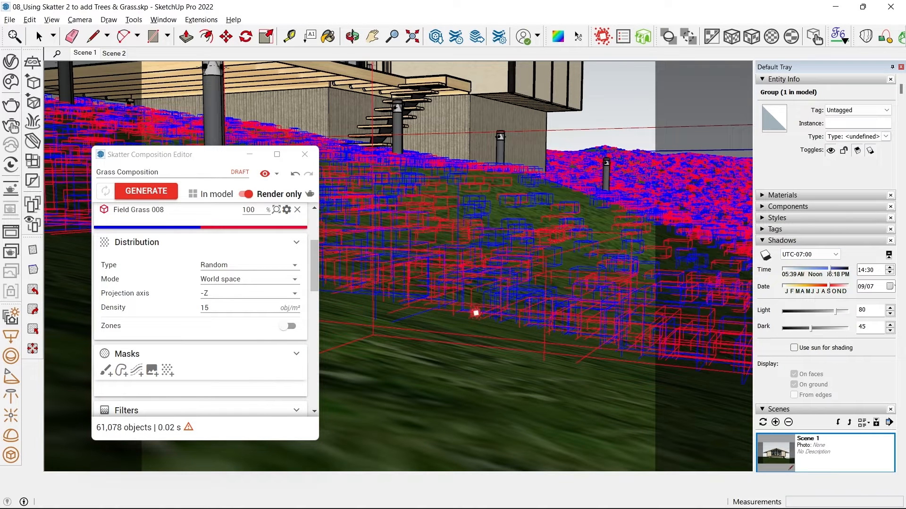
pyautogui.scroll(-6, 194, 312)
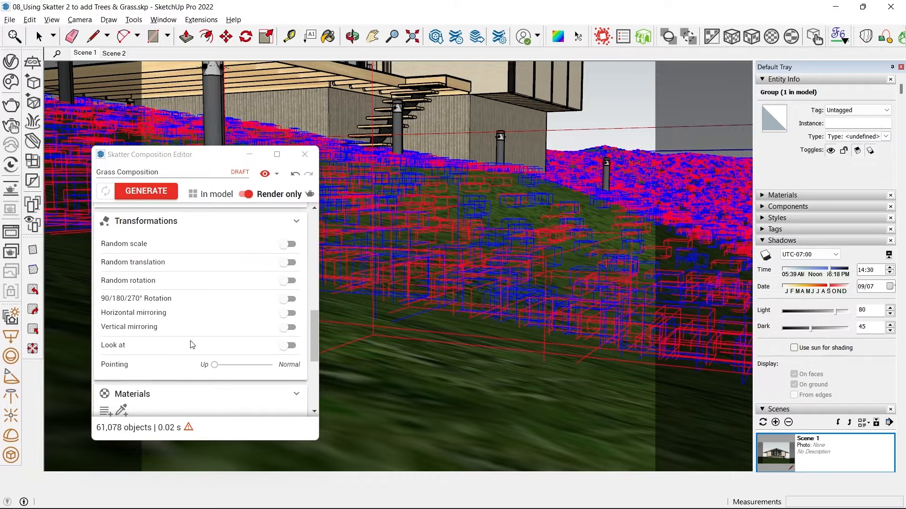
pyautogui.moveTo(216, 366); pyautogui.dragTo(281, 371)
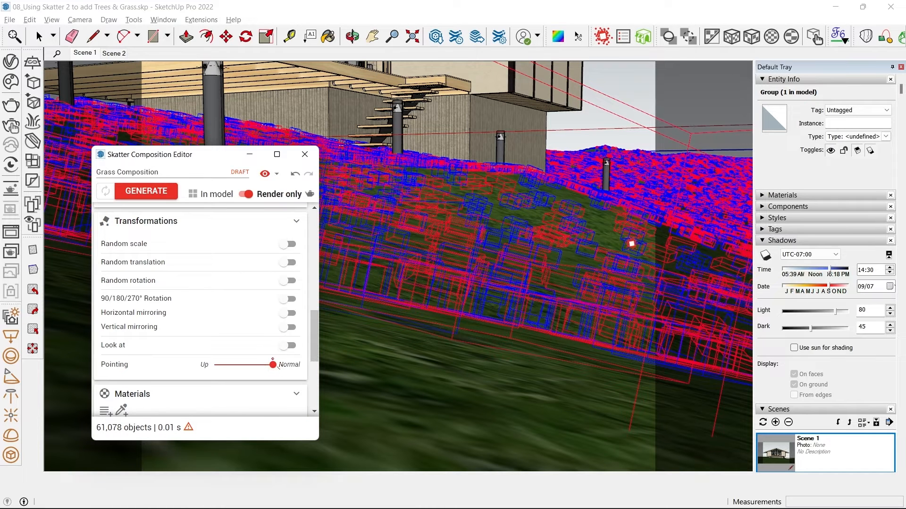
pyautogui.moveTo(273, 370); pyautogui.dragTo(266, 366)
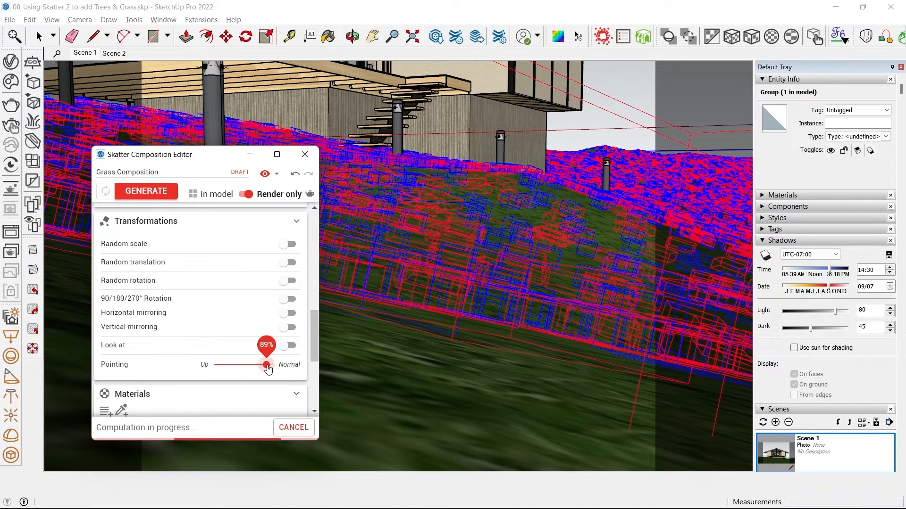
pyautogui.moveTo(518, 289); pyautogui.dragTo(769, 309, button='middle')
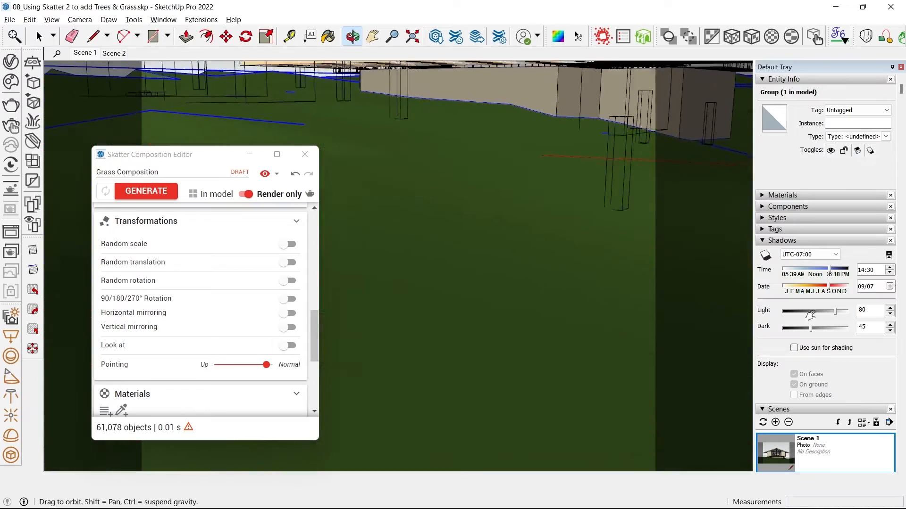
pyautogui.moveTo(472, 293); pyautogui.dragTo(486, 318, button='middle')
# - Use Scene 1 as the composition's scene camera and exclude non-visible grass from the scatter
pyautogui.scroll(-5, 258, 313)
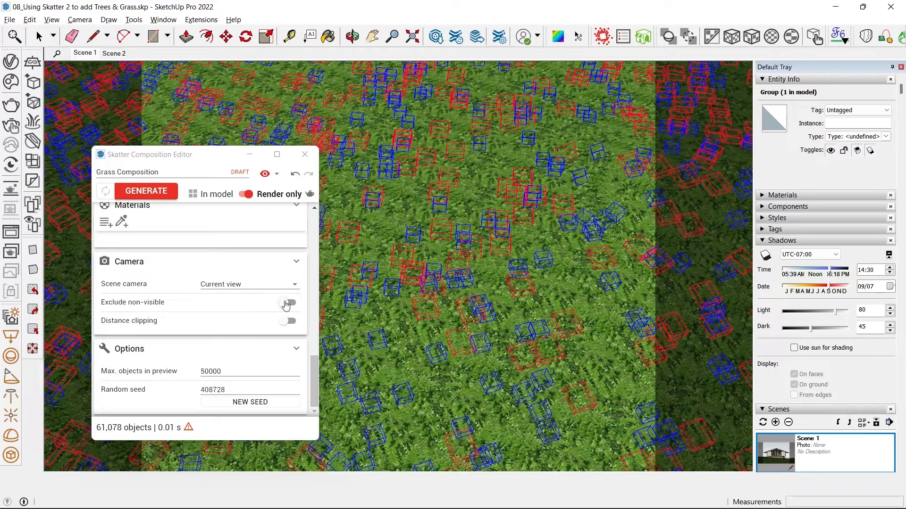
pyautogui.click(226, 285)
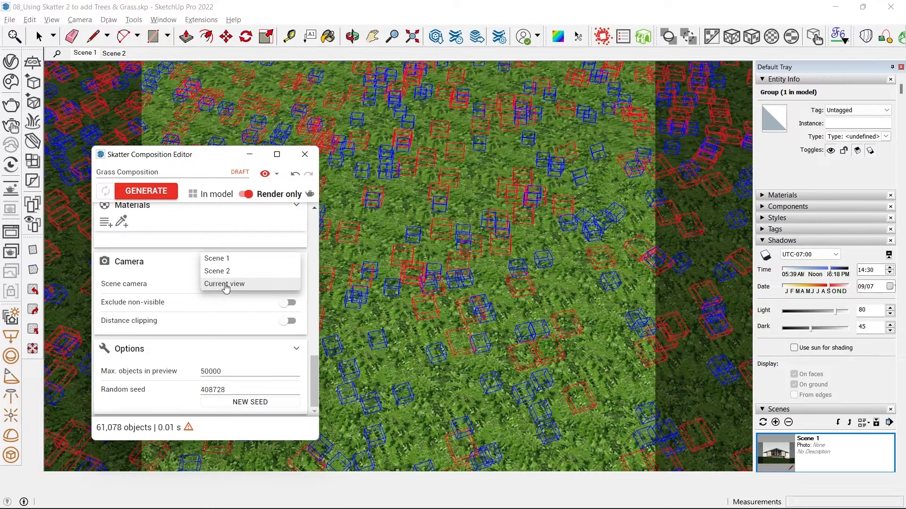
pyautogui.click(220, 258)
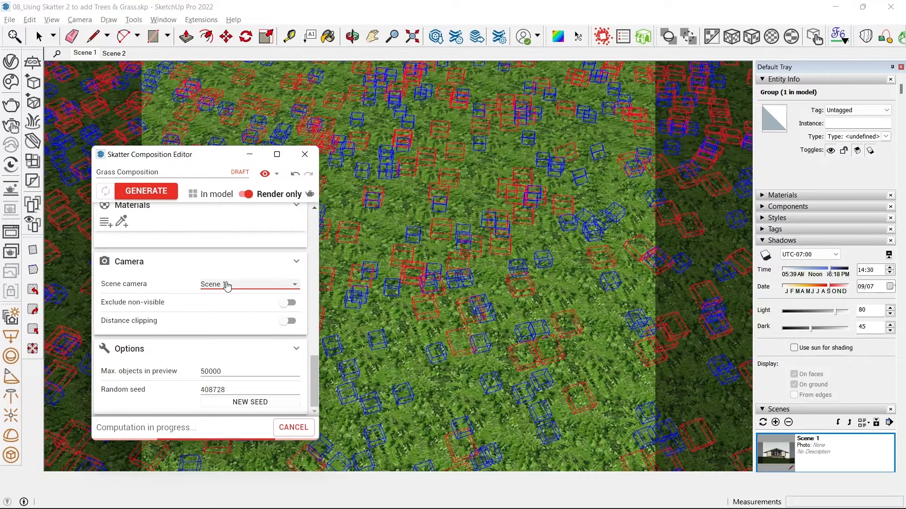
pyautogui.click(290, 303)
# - Enable distance clipping for the grass composition and set the clipping distance to 48 m
pyautogui.scroll(-6, 473, 337)
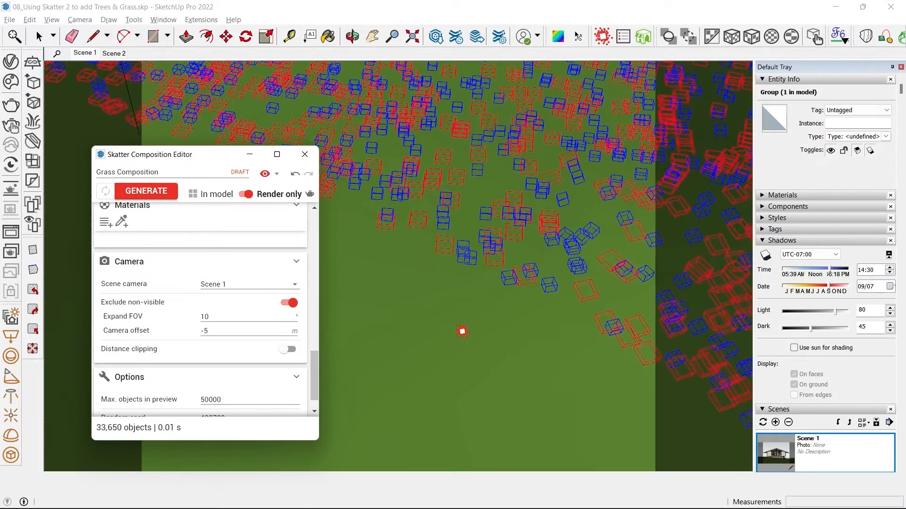
pyautogui.scroll(-1, 291, 339)
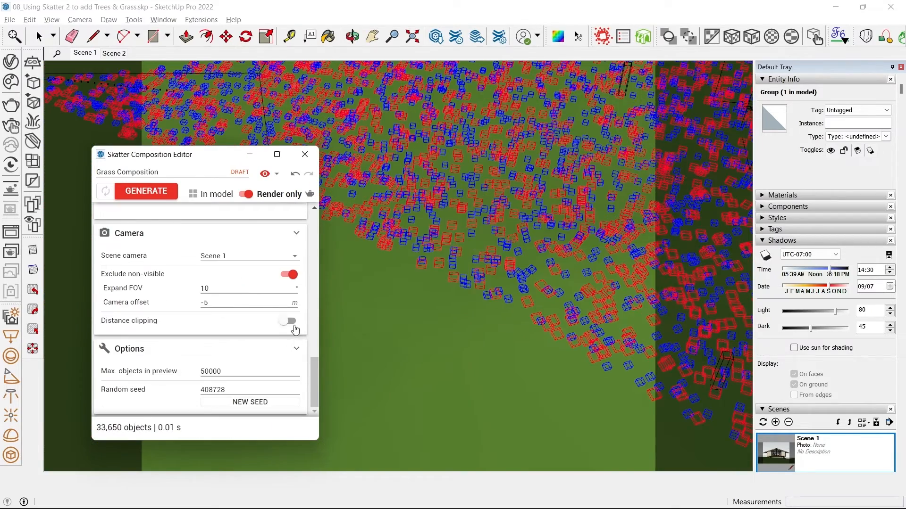
pyautogui.click(290, 321)
pyautogui.scroll(5, 431, 332)
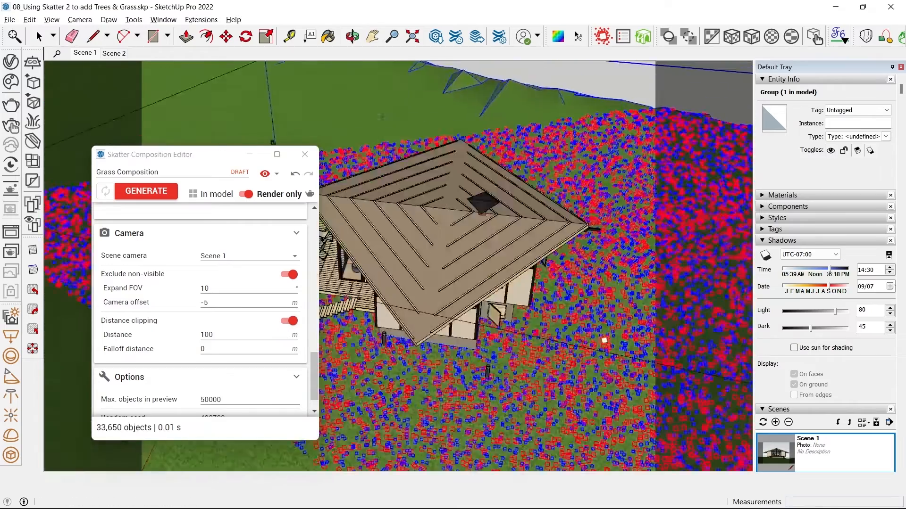
pyautogui.moveTo(215, 334); pyautogui.dragTo(201, 334)
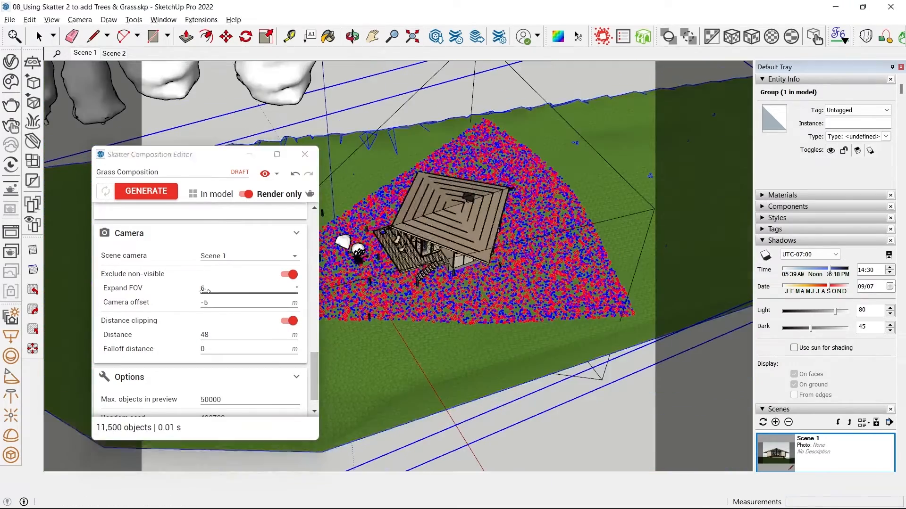
# - Set the grass composition's Expand FOV to 100° and its distance clipping to 40 m
pyautogui.write('30')
pyautogui.press('Tab')
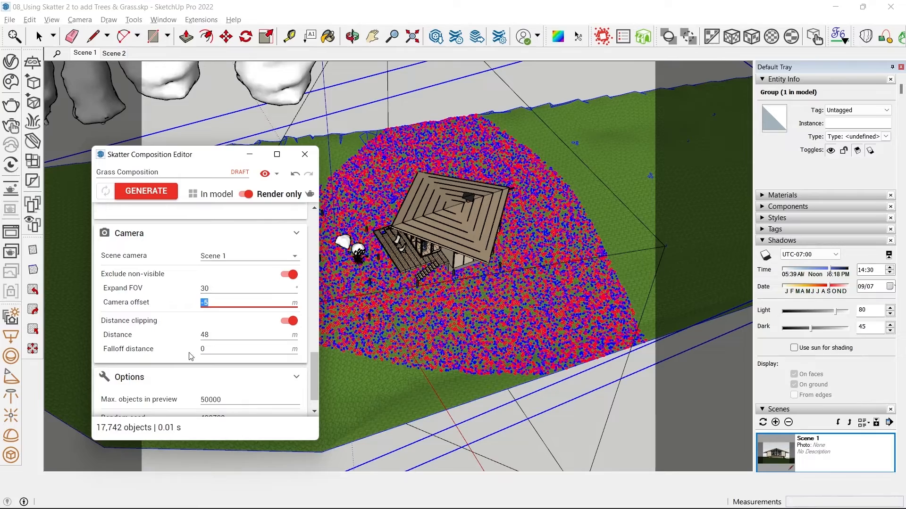
pyautogui.write('100')
pyautogui.press('Tab')
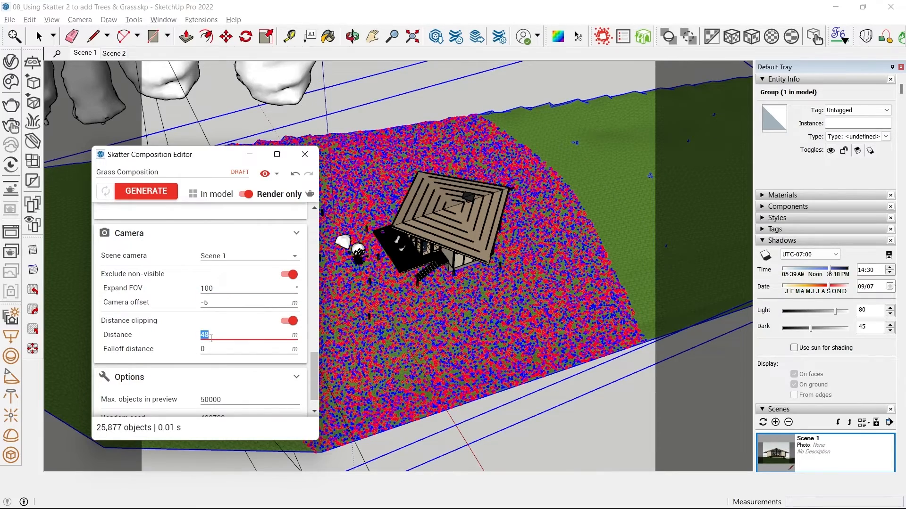
pyautogui.write('40')
pyautogui.press('Tab')
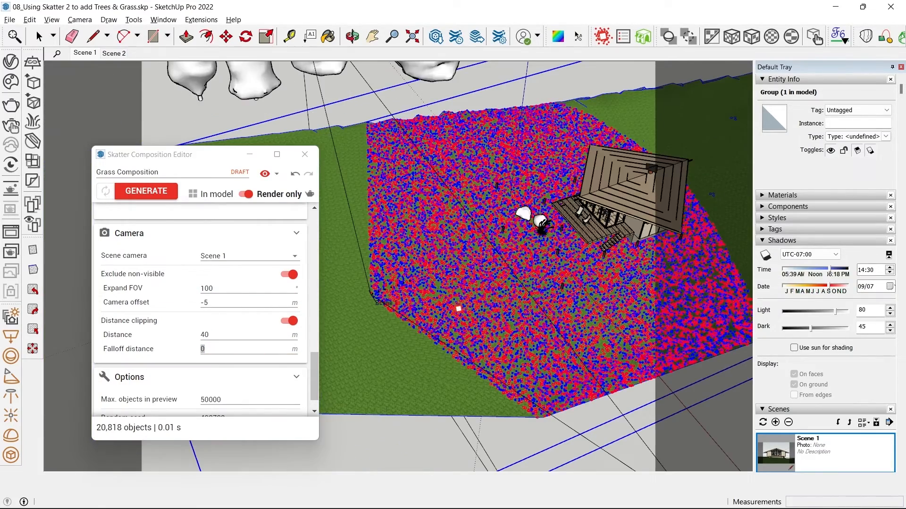
# - Set the grass distribution density to 30 objects per square metre
pyautogui.scroll(5, 458, 308)
pyautogui.scroll(6, 222, 301)
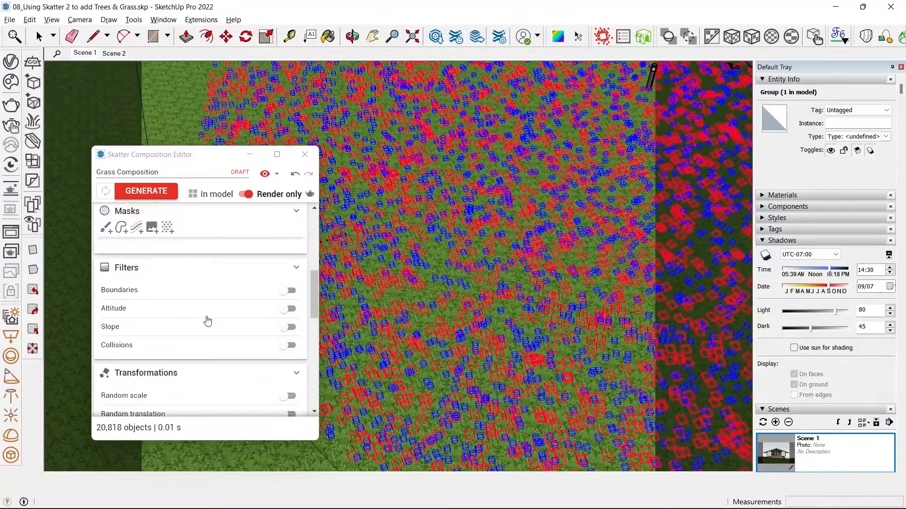
pyautogui.scroll(3, 207, 321)
pyautogui.doubleClick(214, 325)
pyautogui.write('30')
pyautogui.press('Tab')
# - Turn on random scale from 80 to 150%, random translation and random rotation for the scattered grass
pyautogui.moveTo(476, 326); pyautogui.dragTo(481, 283, button='middle')
pyautogui.scroll(-5, 203, 307)
pyautogui.click(290, 262)
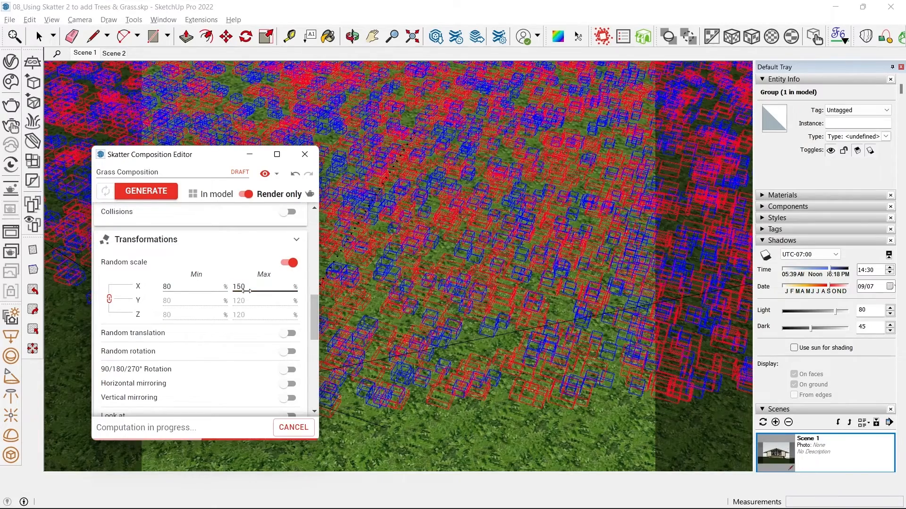
pyautogui.click(285, 335)
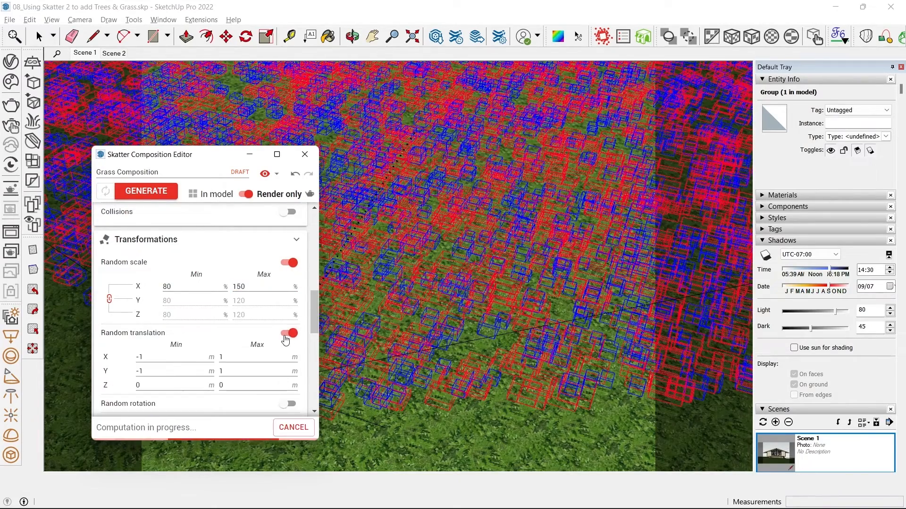
pyautogui.scroll(-3, 285, 343)
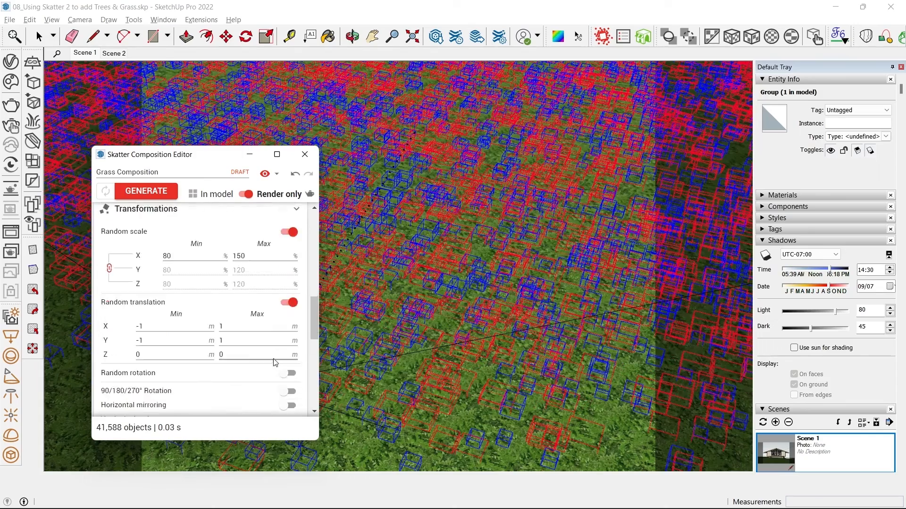
pyautogui.click(286, 285)
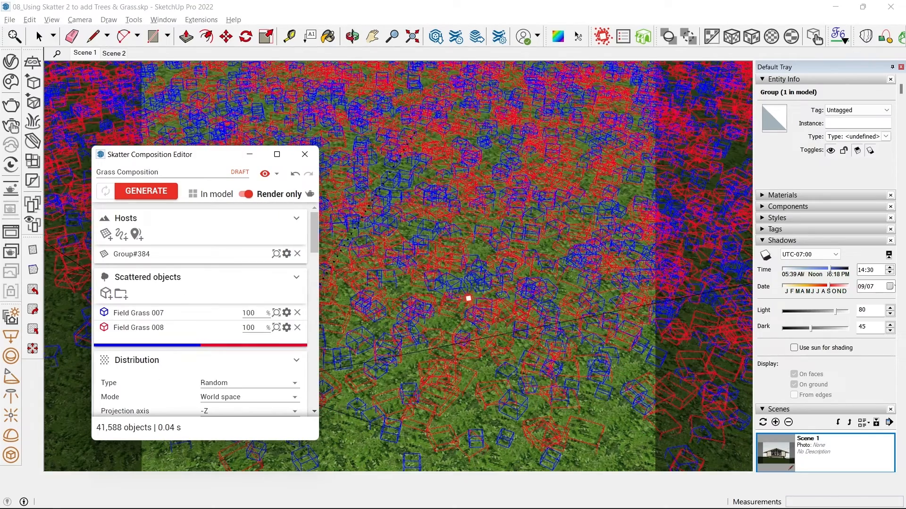
# - Set the grass distribution density to 50 objects per square metre
pyautogui.moveTo(468, 299); pyautogui.dragTo(469, 230, button='middle')
pyautogui.scroll(3, 469, 230)
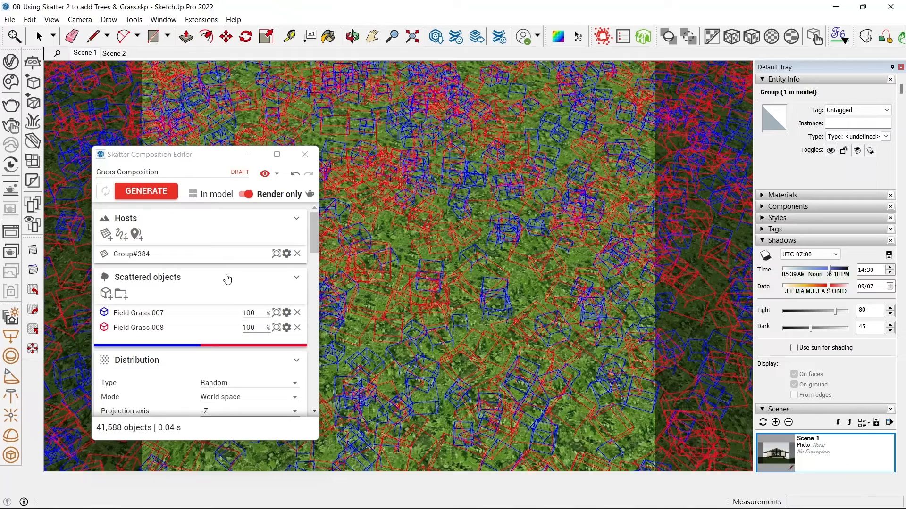
pyautogui.scroll(-3, 192, 303)
pyautogui.write('50')
pyautogui.press('Return')
# - Set the maximum random scale of the grass to 200% and generate the composition
pyautogui.scroll(-5, 217, 320)
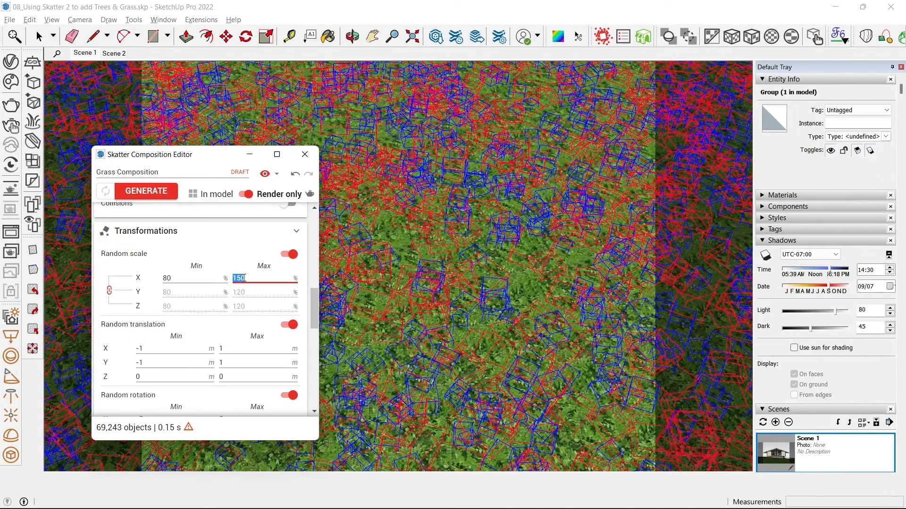
pyautogui.press('Return')
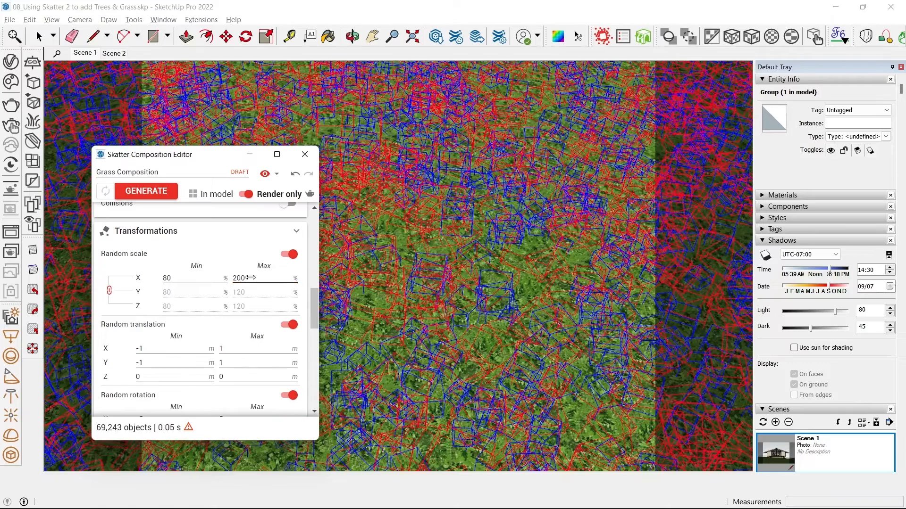
pyautogui.click(167, 199)
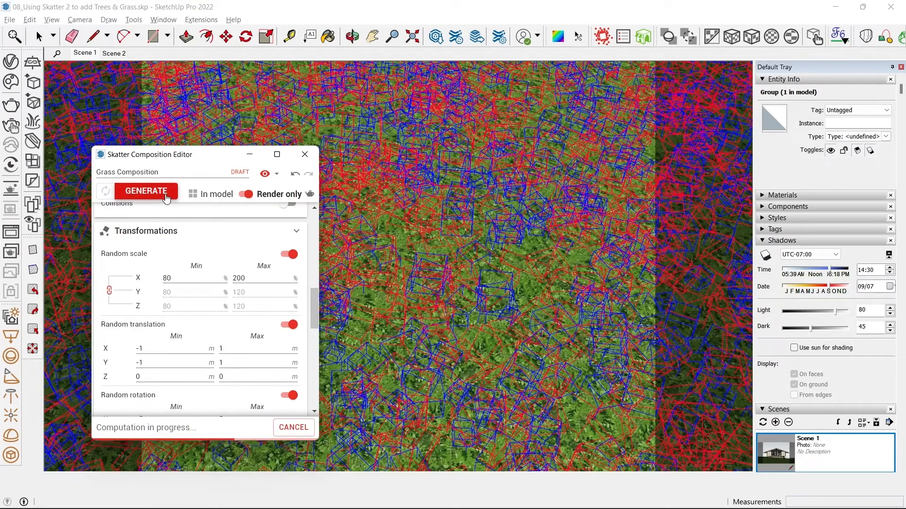
# - Reopen the Grass Composition for editing and add a paint mask with a brush radius of about 0.98 m
pyautogui.moveTo(284, 182); pyautogui.dragTo(551, 236, button='middle')
pyautogui.click(84, 52)
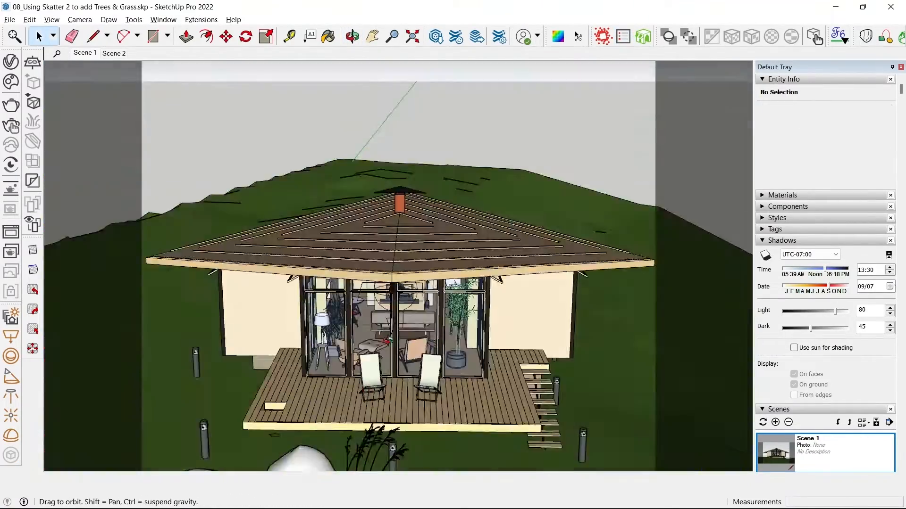
pyautogui.moveTo(388, 340); pyautogui.dragTo(373, 278, button='middle')
pyautogui.scroll(-2, 366, 243)
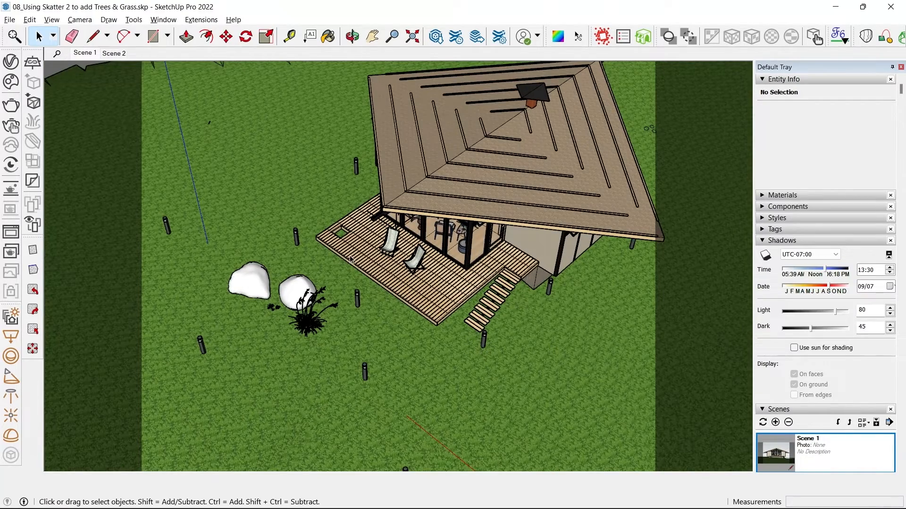
pyautogui.click(623, 36)
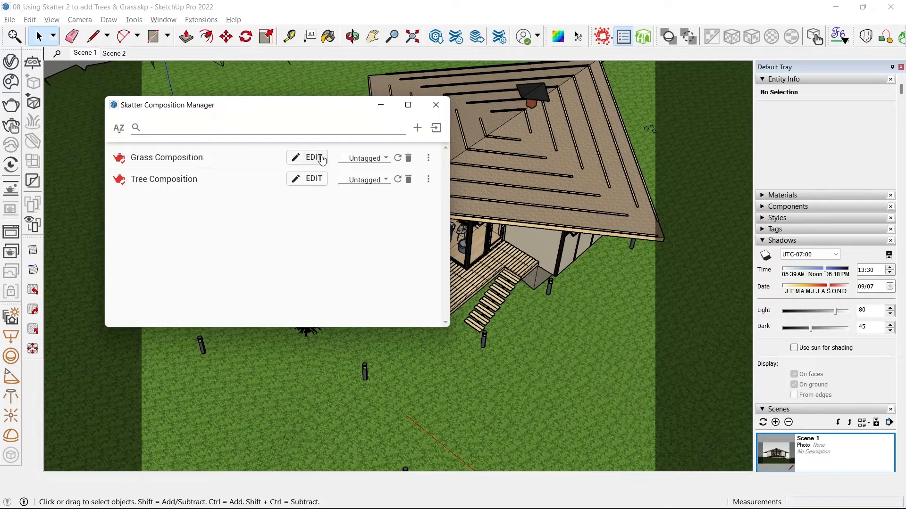
pyautogui.click(312, 155)
pyautogui.scroll(-3, 175, 316)
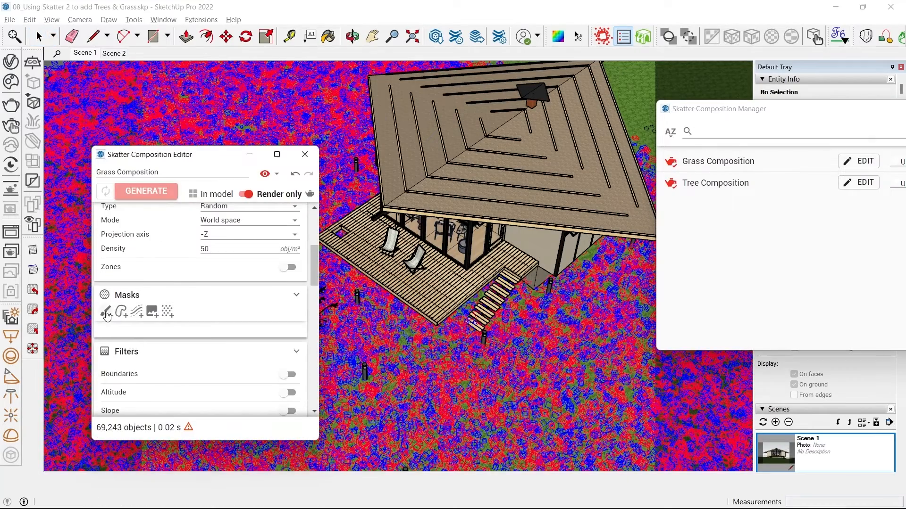
pyautogui.click(118, 313)
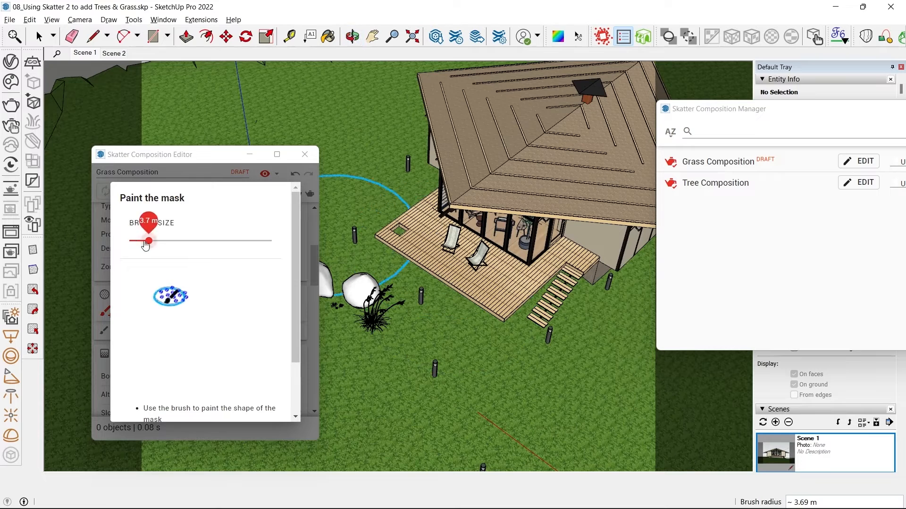
pyautogui.moveTo(145, 245); pyautogui.dragTo(133, 240)
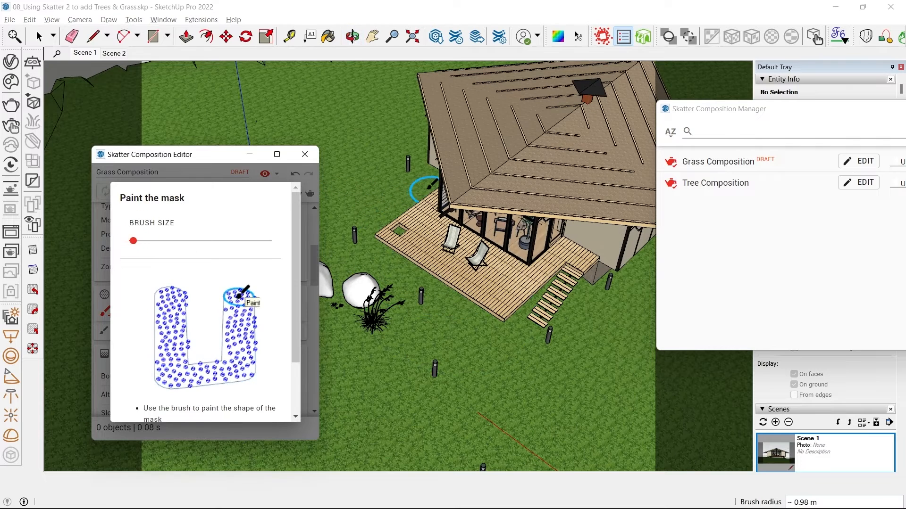
# - Try painting a mask stroke around the deck, toggle its inversion, and clear the painted area
pyautogui.moveTo(407, 275)
pyautogui.mouseDown()
pyautogui.moveTo(464, 319)
pyautogui.moveTo(530, 337)
pyautogui.mouseUp()
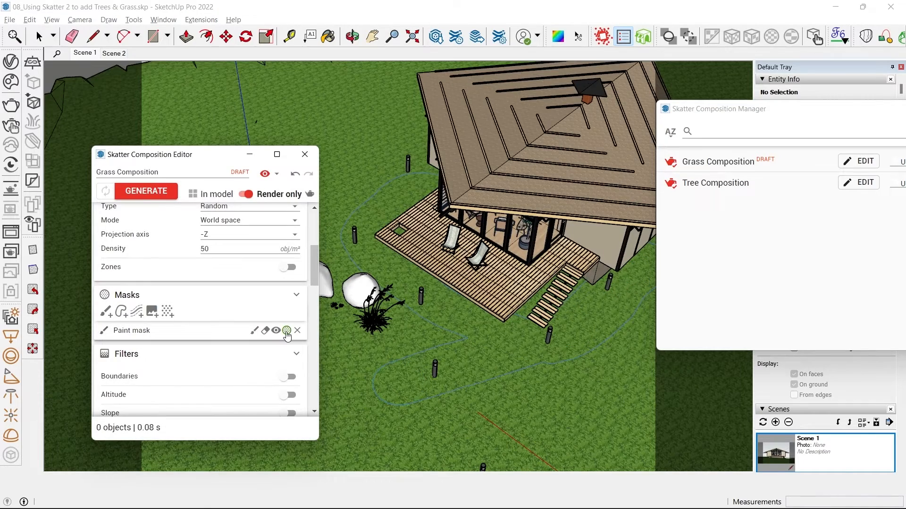
pyautogui.click(285, 331)
pyautogui.click(285, 332)
pyautogui.click(265, 331)
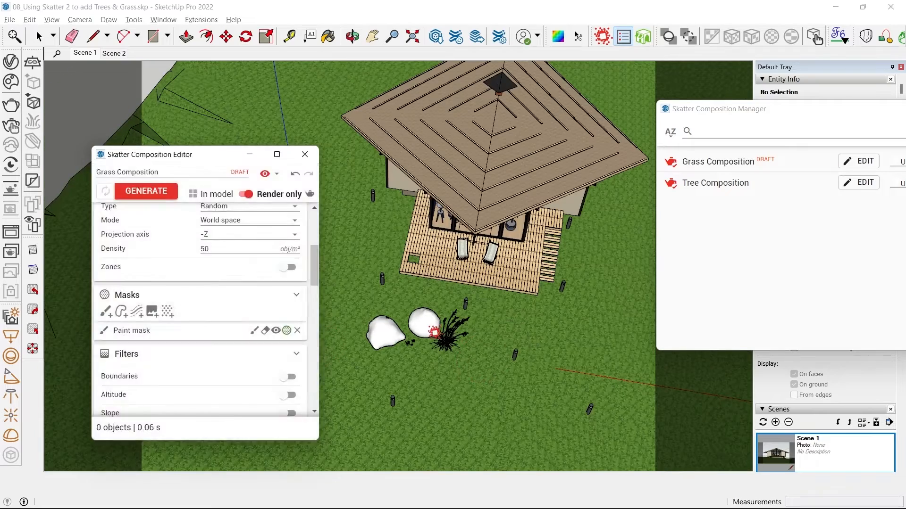
# - Paint the mask along the open sides of the deck and invert it so grass is excluded there
pyautogui.click(244, 331)
pyautogui.moveTo(384, 213); pyautogui.dragTo(385, 301)
pyautogui.moveTo(507, 314); pyautogui.dragTo(582, 242)
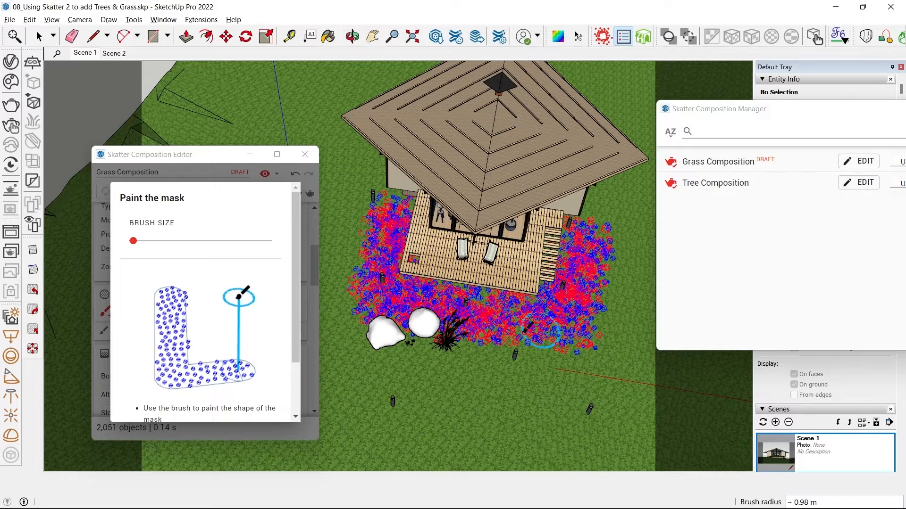
pyautogui.click(208, 171)
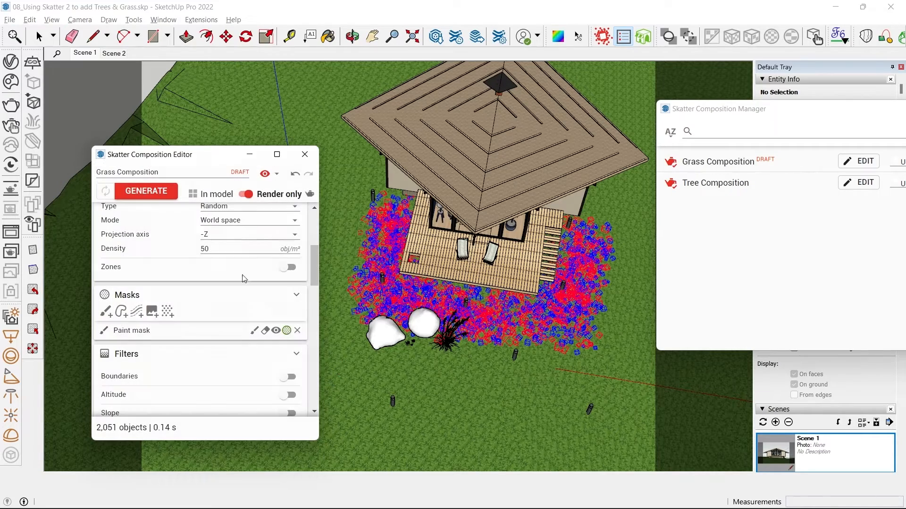
pyautogui.click(286, 330)
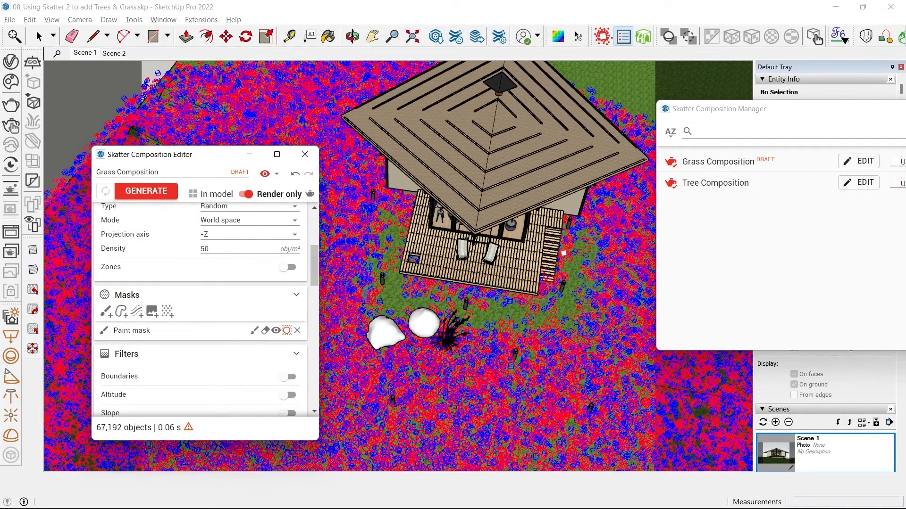
pyautogui.scroll(4, 631, 297)
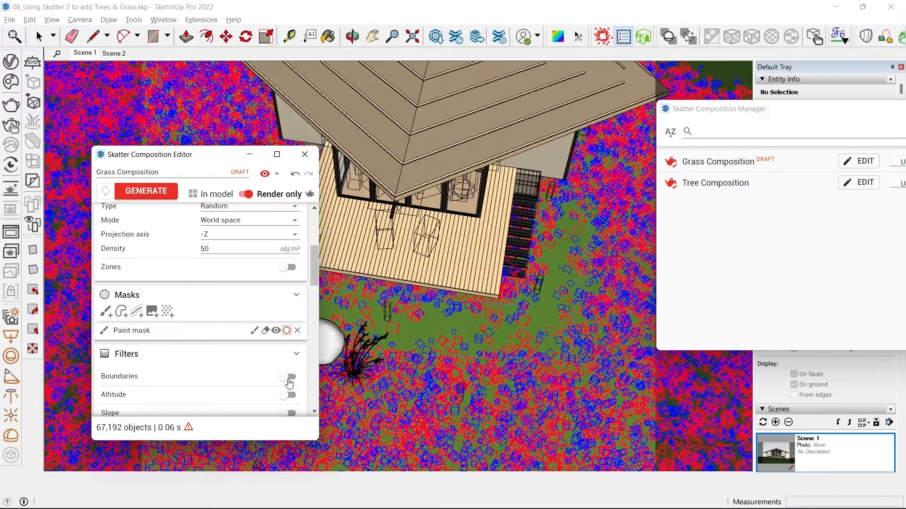
# - Extend the painted mask over the ground in front of the deck and generate the grass composition
pyautogui.click(255, 332)
pyautogui.moveTo(556, 274); pyautogui.dragTo(444, 311, button='middle')
pyautogui.moveTo(566, 349)
pyautogui.mouseDown()
pyautogui.moveTo(455, 346)
pyautogui.moveTo(502, 375)
pyautogui.mouseUp()
pyautogui.moveTo(502, 375); pyautogui.dragTo(609, 321, button='middle')
pyautogui.moveTo(503, 288); pyautogui.dragTo(566, 312)
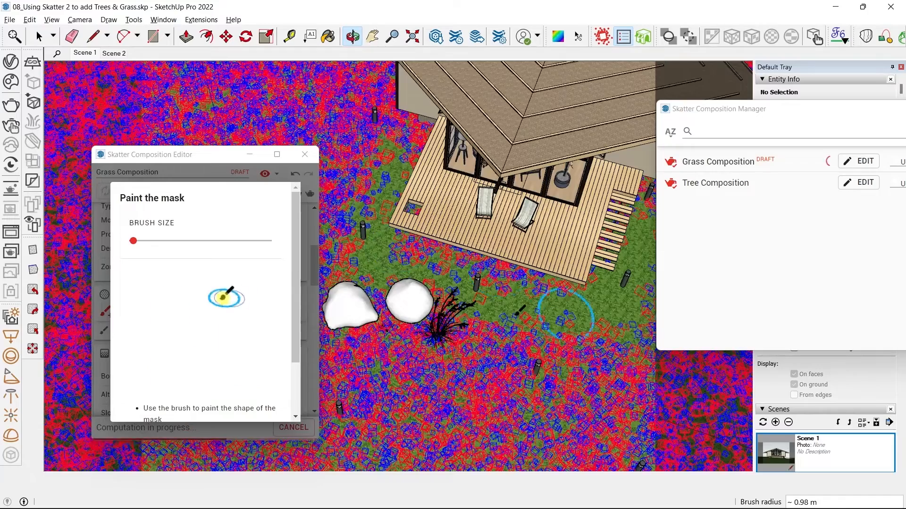
pyautogui.moveTo(566, 312); pyautogui.dragTo(417, 153, button='middle')
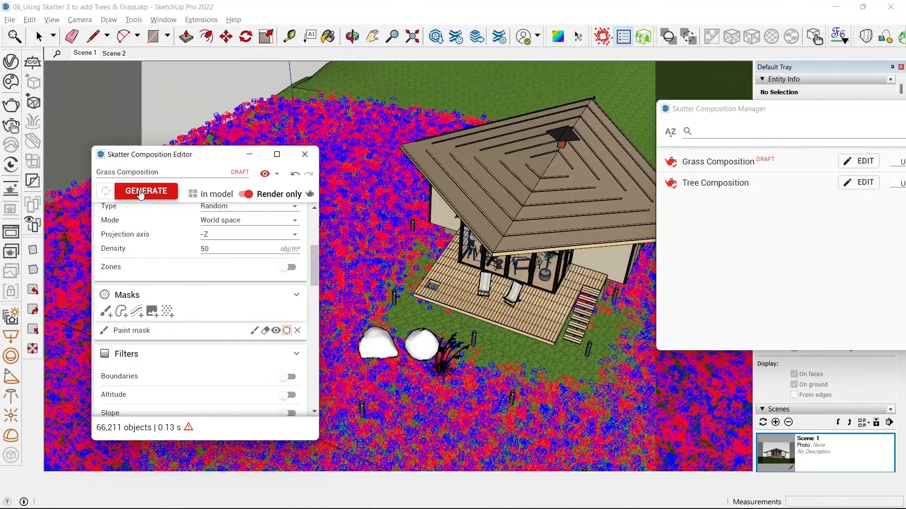
pyautogui.click(140, 193)
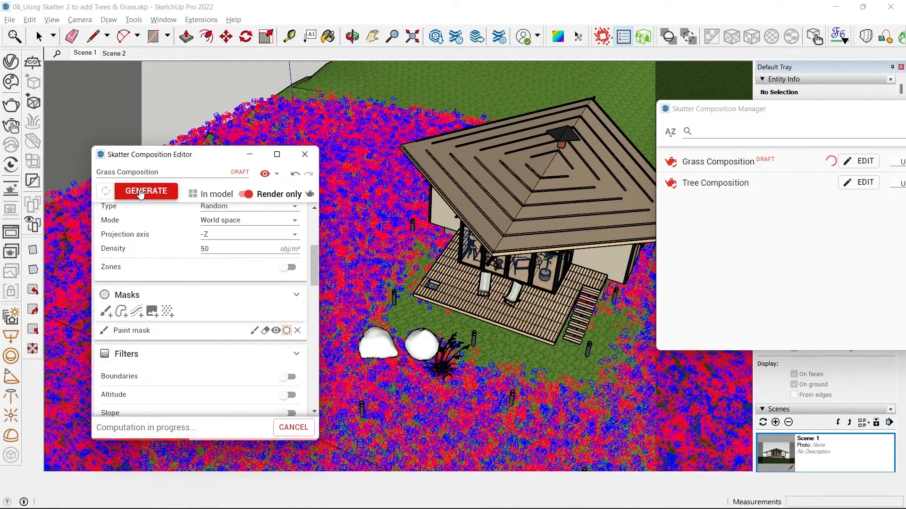
pyautogui.click(249, 155)
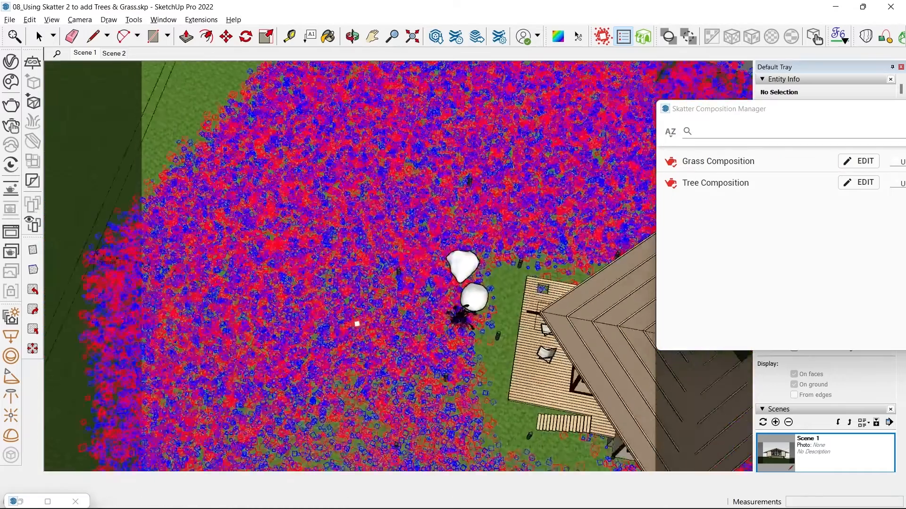
# - Move the two boulders beside the deck farther out onto the open lawn
pyautogui.moveTo(355, 324); pyautogui.dragTo(551, 318, button='middle')
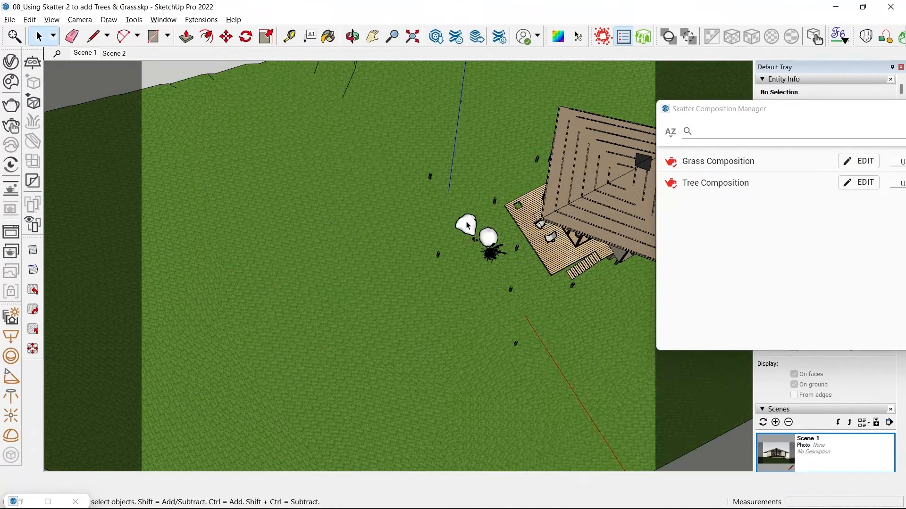
pyautogui.click(467, 227)
pyautogui.keyDown('shift'); pyautogui.click(475, 242); pyautogui.keyUp('shift')
pyautogui.press('m')
pyautogui.click(452, 240)
pyautogui.click(230, 329)
pyautogui.press('space')
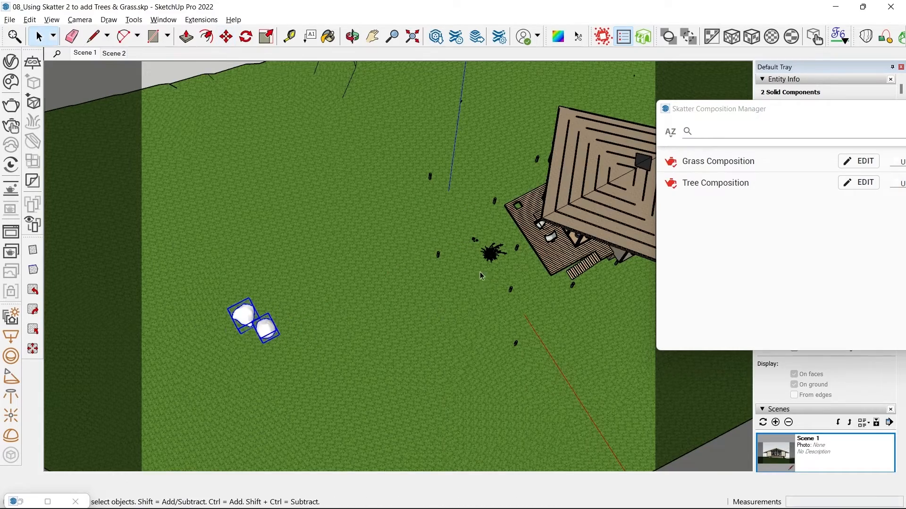
# - Move the plant clump and the small objects beside it away from the deck, and check the Scene 1 view
pyautogui.scroll(5, 491, 258)
pyautogui.click(480, 262)
pyautogui.press('m')
pyautogui.click(480, 257)
pyautogui.scroll(-4, 481, 266)
pyautogui.click(269, 105)
pyautogui.scroll(3, 477, 262)
pyautogui.moveTo(448, 236); pyautogui.dragTo(481, 267)
pyautogui.press('m')
pyautogui.click(247, 142)
pyautogui.press('space')
pyautogui.click(89, 56)
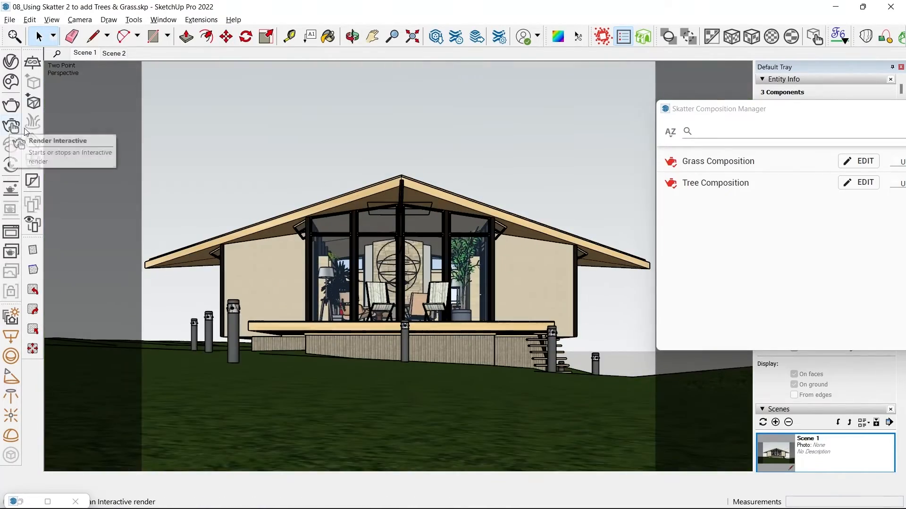
# - Select the two relocated boulders on the lawn and move them a short distance toward the house
pyautogui.moveTo(401, 339); pyautogui.dragTo(344, 503, button='middle')
pyautogui.moveTo(424, 212); pyautogui.dragTo(355, 247, button='middle')
pyautogui.scroll(-2, 354, 236)
pyautogui.keyDown('shift'); pyautogui.moveTo(485, 277); pyautogui.dragTo(783, 203, button='middle'); pyautogui.keyUp('shift')
pyautogui.moveTo(404, 293); pyautogui.dragTo(442, 287, button='middle')
pyautogui.scroll(-1, 356, 296)
pyautogui.moveTo(165, 225); pyautogui.dragTo(245, 321)
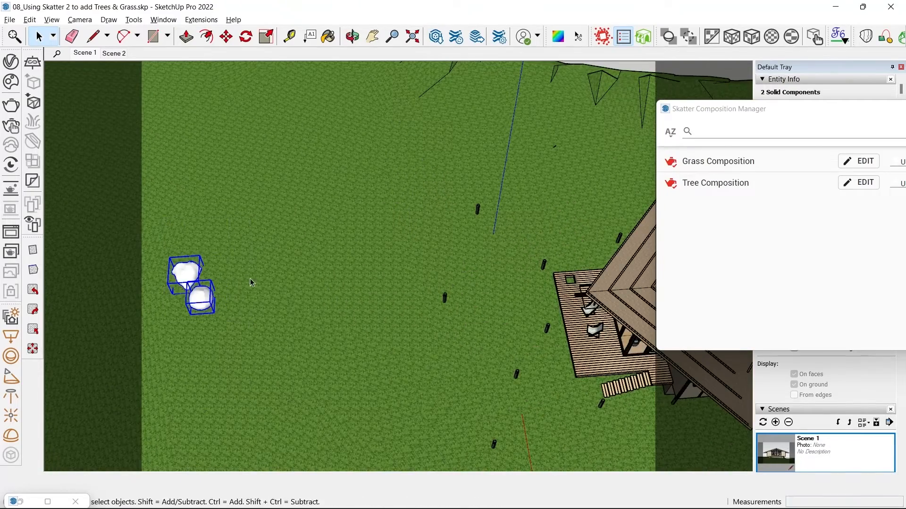
pyautogui.press('m')
pyautogui.moveTo(250, 280); pyautogui.dragTo(314, 285)
pyautogui.press('space')
# - Reposition the two boulders in the Scene 1 view so they sit low and frame the foreground before the house
pyautogui.click(85, 52)
pyautogui.press('m')
pyautogui.click(165, 411)
pyautogui.click(407, 363)
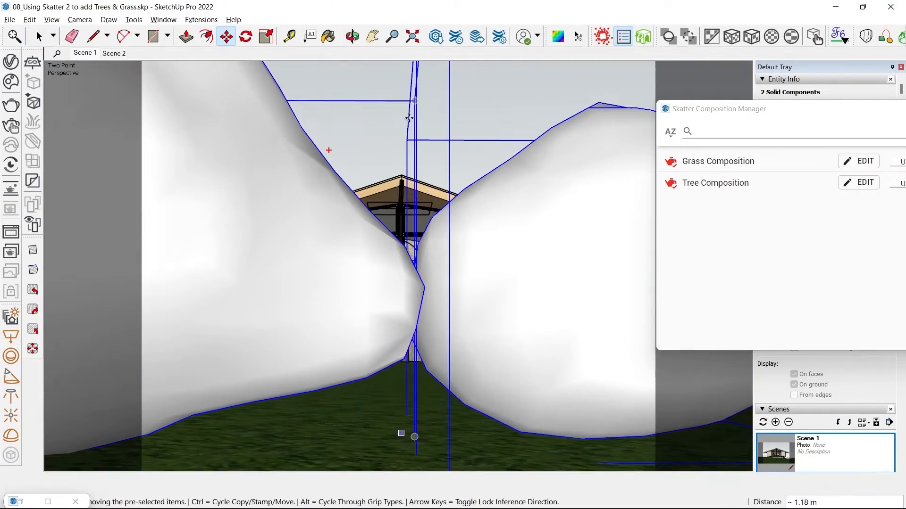
pyautogui.click(434, 76)
pyautogui.click(436, 127)
pyautogui.click(361, 111)
pyautogui.press('Escape')
pyautogui.press('space')
pyautogui.press('m')
pyautogui.click(467, 97)
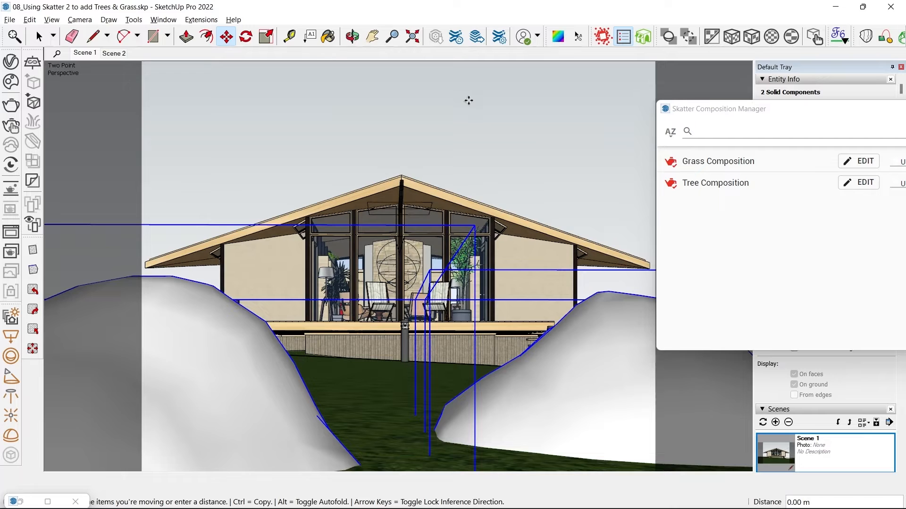
pyautogui.click(468, 102)
pyautogui.press('space')
pyautogui.click(471, 93)
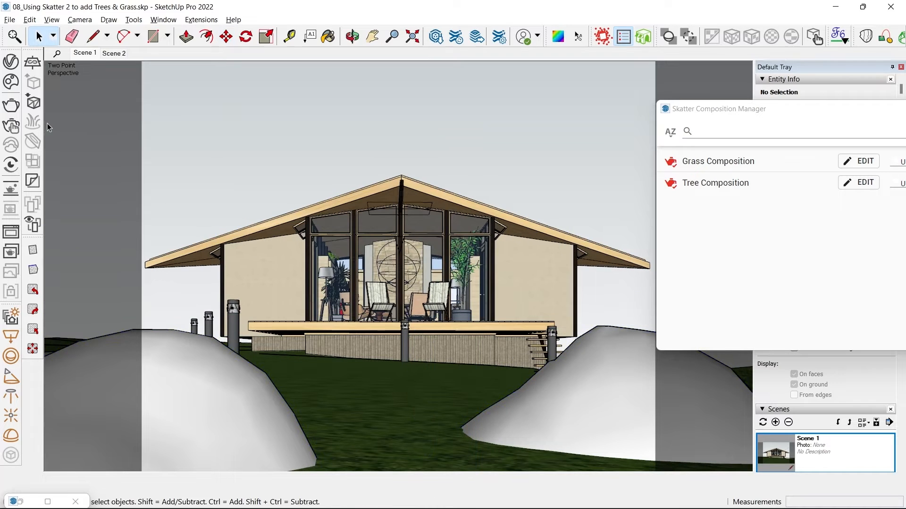
# - Start an interactive V-Ray render of Scene 1 and place the model window and the frame buffer side by side
pyautogui.click(11, 125)
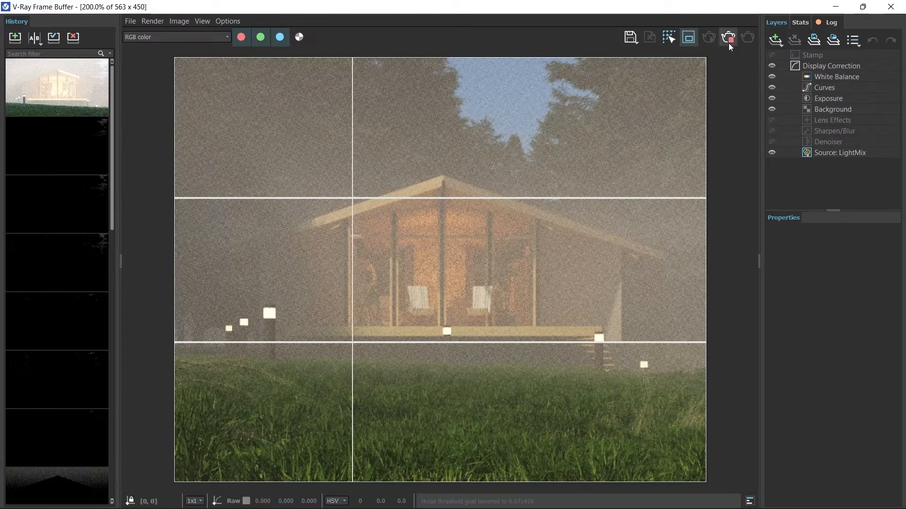
pyautogui.moveTo(691, 7)
pyautogui.mouseDown()
pyautogui.moveTo(672, 36)
pyautogui.moveTo(317, 180)
pyautogui.moveTo(776, 125)
pyautogui.moveTo(880, 42)
pyautogui.moveTo(859, 25)
pyautogui.moveTo(823, 19)
pyautogui.mouseUp()
pyautogui.moveTo(254, 160); pyautogui.dragTo(134, 145)
pyautogui.moveTo(755, 17); pyautogui.dragTo(472, 15)
pyautogui.moveTo(598, 142); pyautogui.dragTo(741, 142)
pyautogui.moveTo(493, 18); pyautogui.dragTo(905, 174)
pyautogui.click(88, 149)
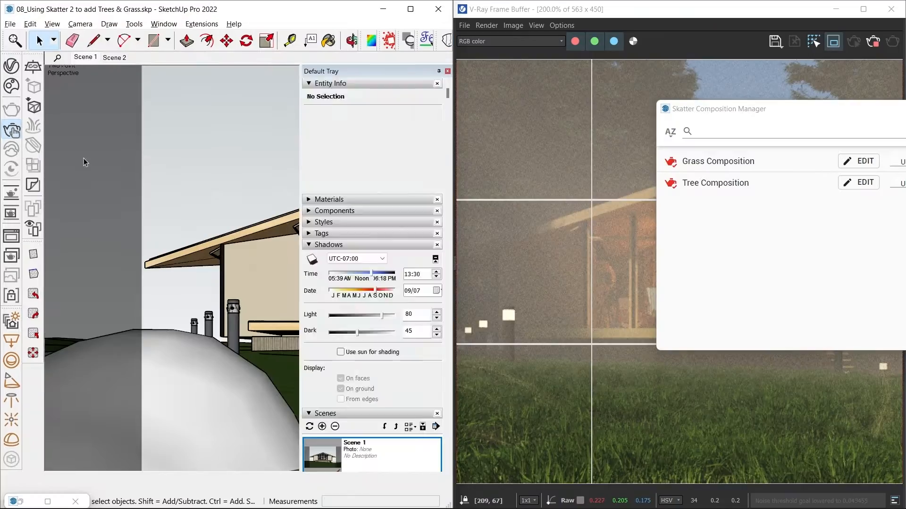
# - Lock the interactive render's camera and close the Default Tray to enlarge the modeling area
pyautogui.click(11, 296)
pyautogui.click(448, 71)
# - Select the two white feather-grass proxies on the lawn before the deck and get them ready to move in a low front view
pyautogui.moveTo(250, 221)
pyautogui.mouseDown(button='middle')
pyautogui.moveTo(253, 278)
pyautogui.moveTo(209, 390)
pyautogui.moveTo(194, 387)
pyautogui.mouseUp(button='middle')
pyautogui.scroll(-5, 253, 278)
pyautogui.scroll(6, 194, 388)
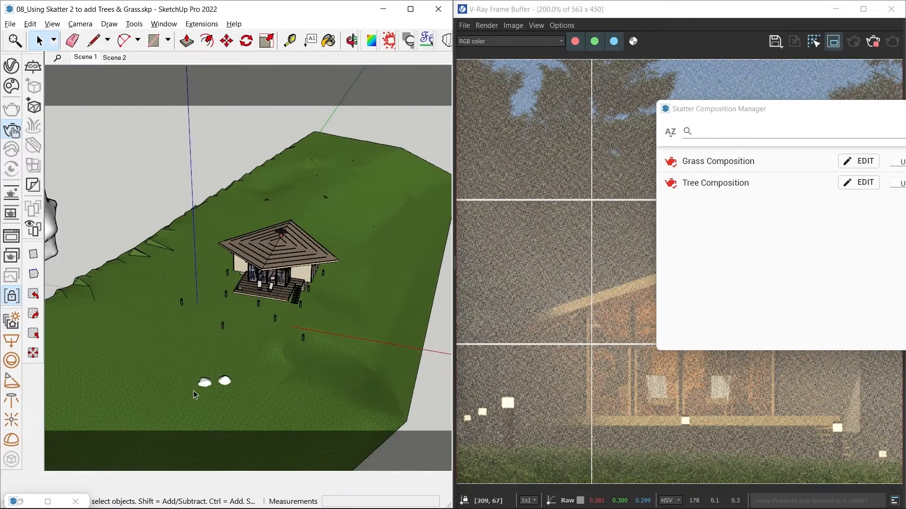
pyautogui.click(206, 368)
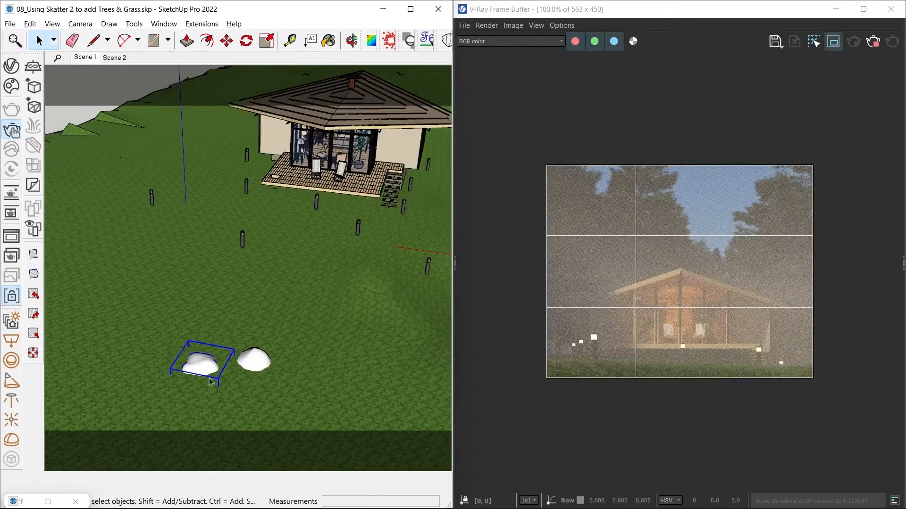
pyautogui.scroll(6, 207, 370)
pyautogui.press('m')
pyautogui.click(198, 293)
pyautogui.scroll(-5, 264, 330)
pyautogui.moveTo(264, 368); pyautogui.dragTo(212, 325, button='middle')
pyautogui.scroll(1, 576, 410)
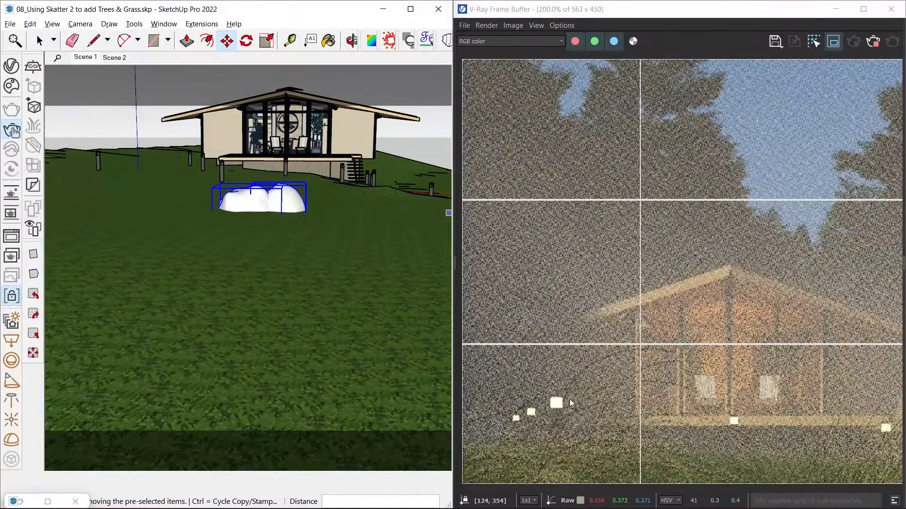
# - Lower the two selected feather-grass proxies by 0.1 m and check the grass in the live render
pyautogui.scroll(-1, 573, 381)
pyautogui.scroll(1, 743, 377)
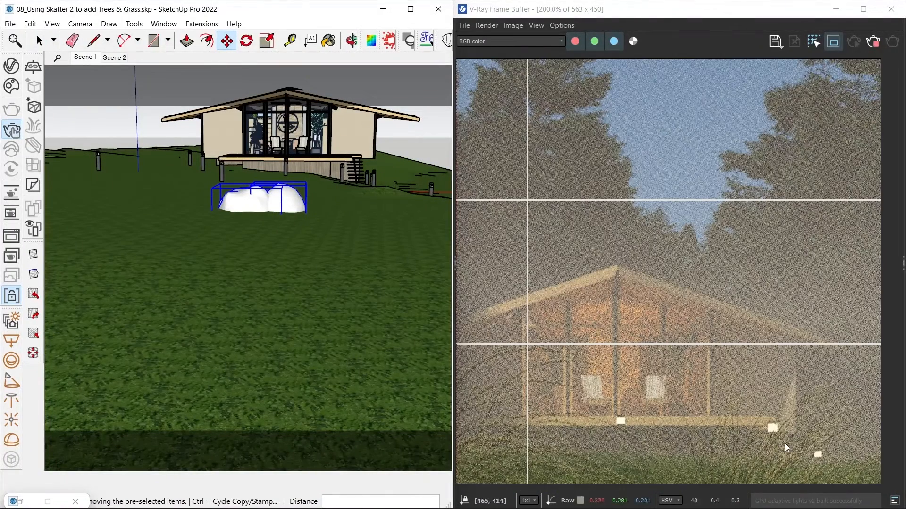
pyautogui.scroll(-1, 755, 431)
pyautogui.scroll(1, 655, 423)
pyautogui.scroll(-1, 565, 414)
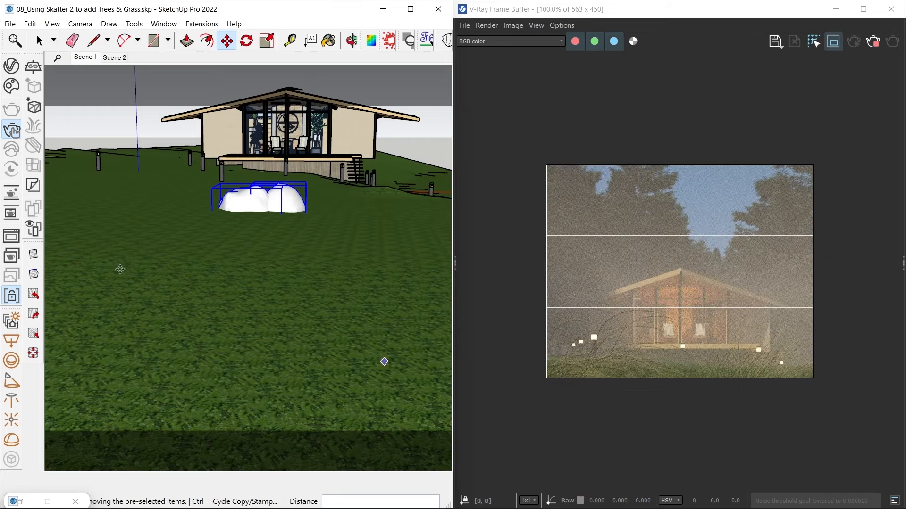
pyautogui.click(353, 128)
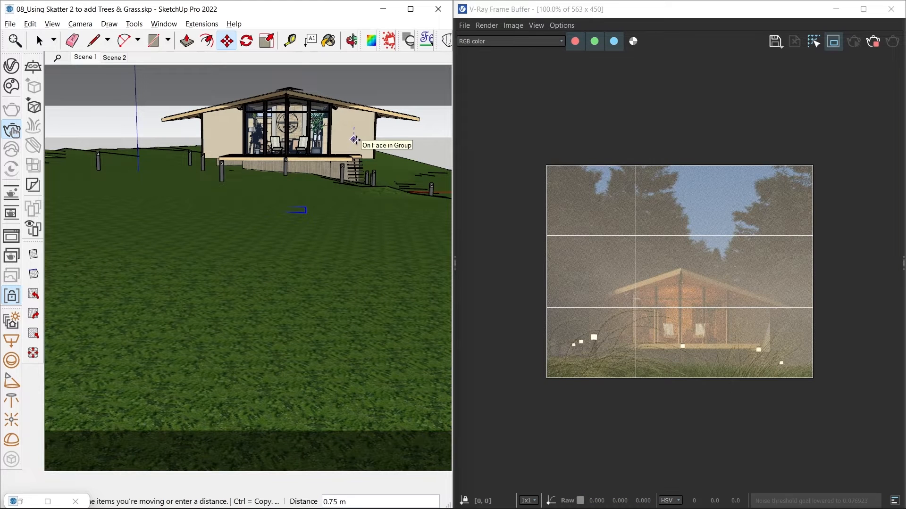
pyautogui.write('.1')
pyautogui.press('Return')
pyautogui.scroll(1, 744, 272)
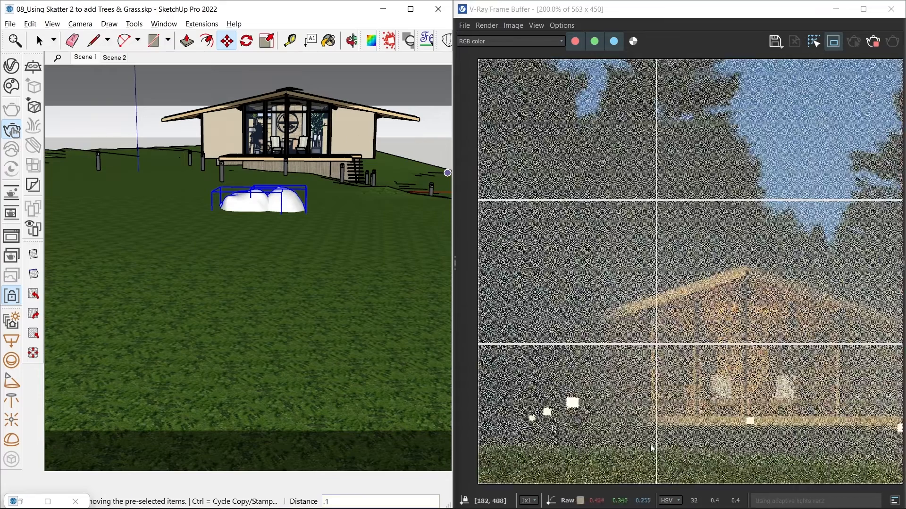
pyautogui.scroll(1, 719, 463)
pyautogui.scroll(-1, 757, 448)
pyautogui.press('space')
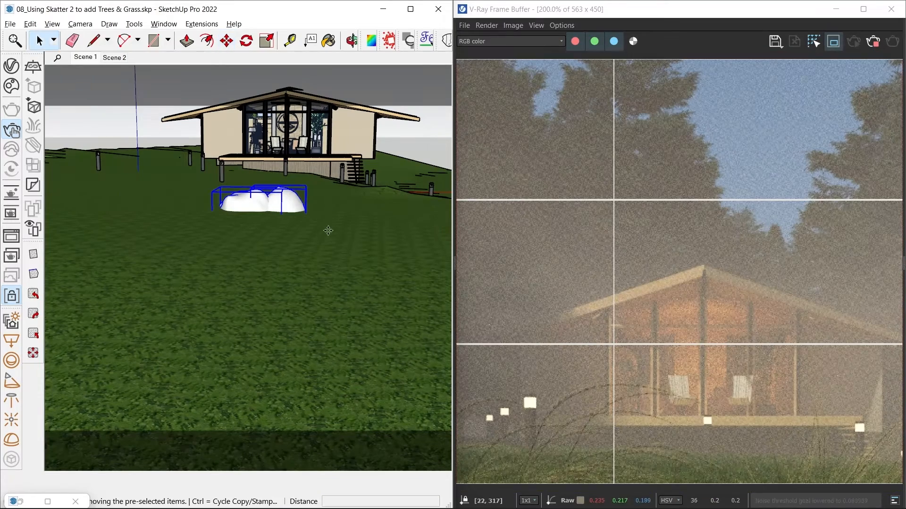
# - Copy the two feather-grass proxies a short distance back toward the house
pyautogui.click(324, 235)
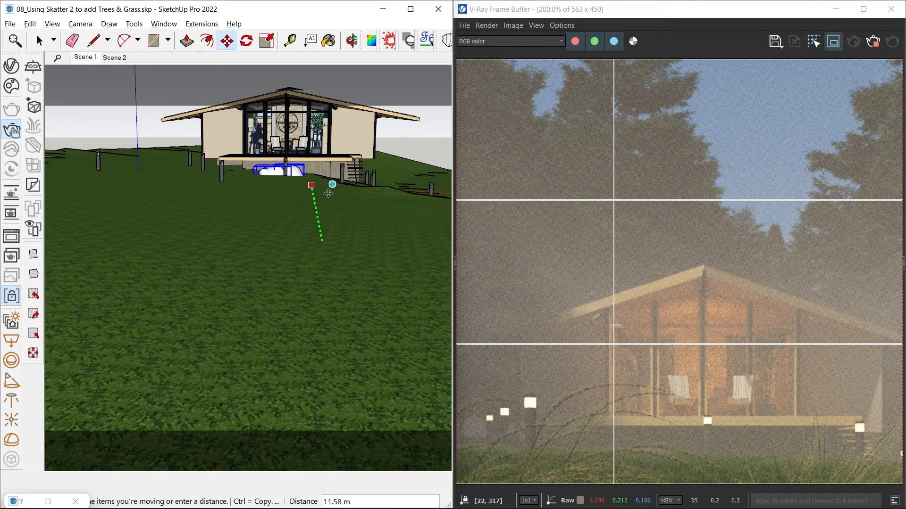
pyautogui.press('ctrl')
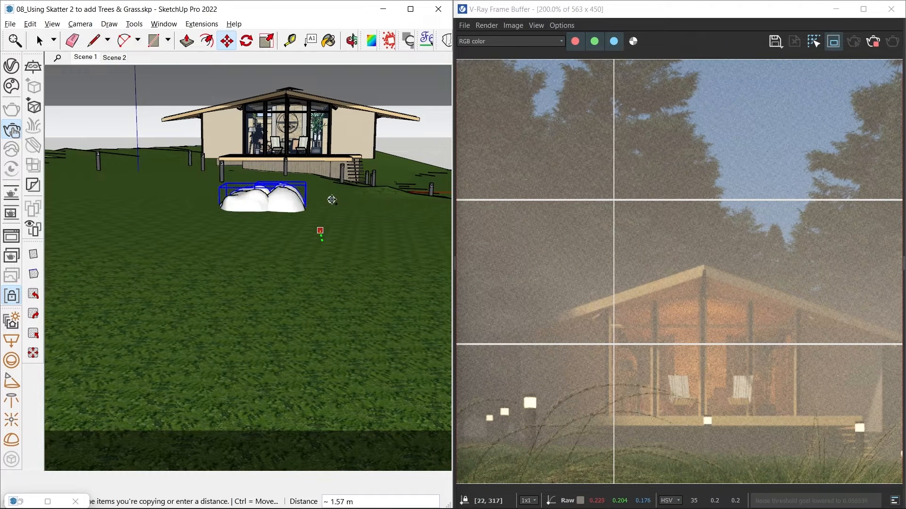
pyautogui.click(331, 200)
pyautogui.press('space')
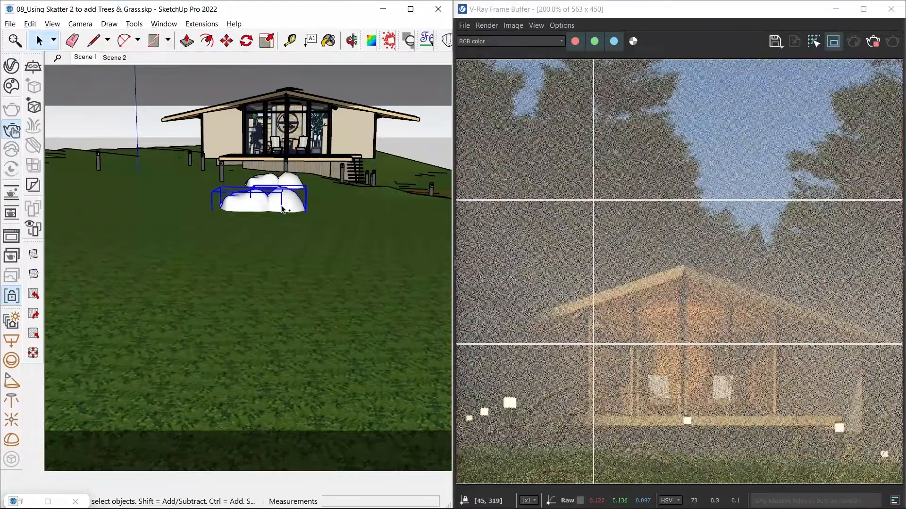
# - Delete the original front pair of feather-grass proxies and compare the foreground in the live render
pyautogui.press('Delete')
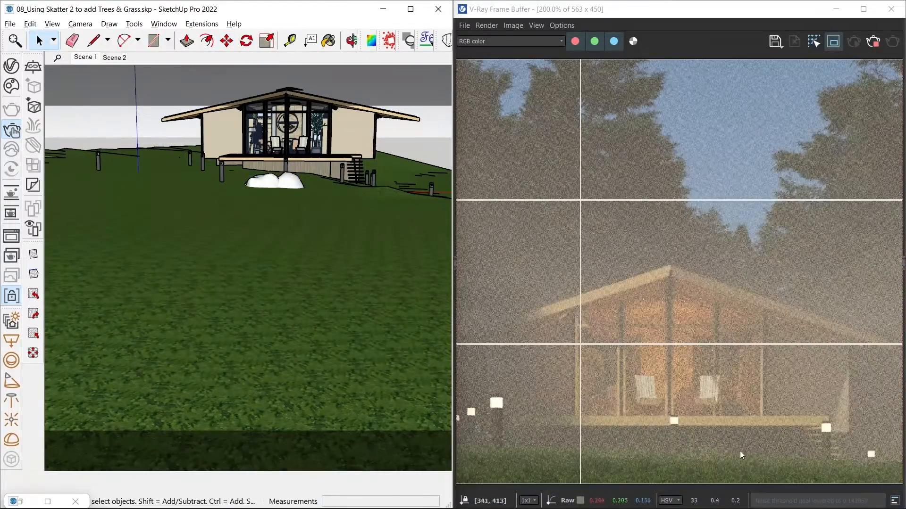
pyautogui.scroll(-2, 679, 443)
pyautogui.scroll(2, 689, 415)
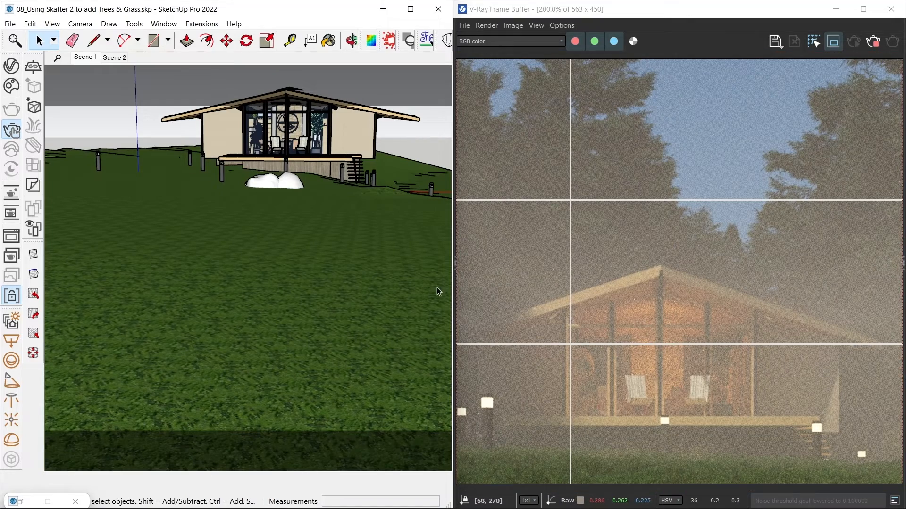
# - Undo the deletion of the front pair and delete the copied feather-grass proxies nearer the house
pyautogui.hotkey('ctrl', 'z')
pyautogui.click(268, 183)
pyautogui.keyDown('ctrl'); pyautogui.click(290, 185); pyautogui.keyUp('ctrl')
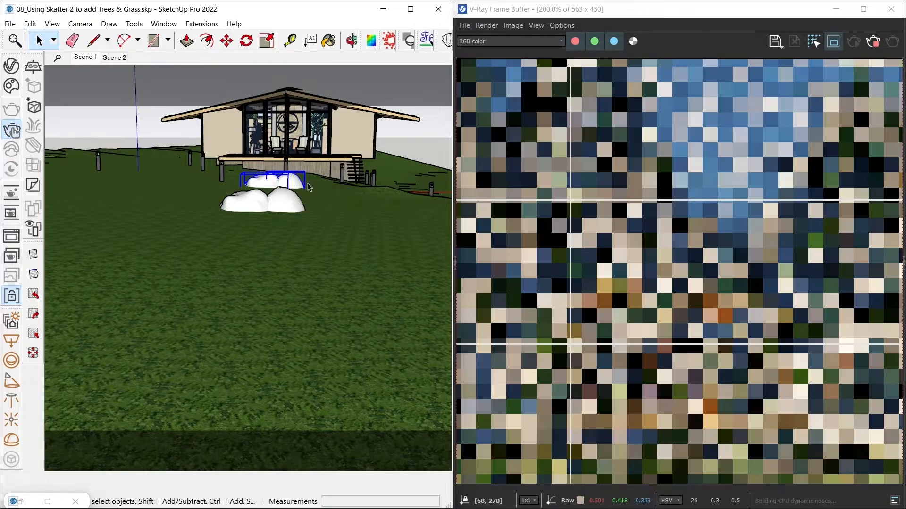
pyautogui.press('Delete')
# - Maximize the model window in Scene 1, unlock the interactive render's camera, and close the frame buffer
pyautogui.click(410, 9)
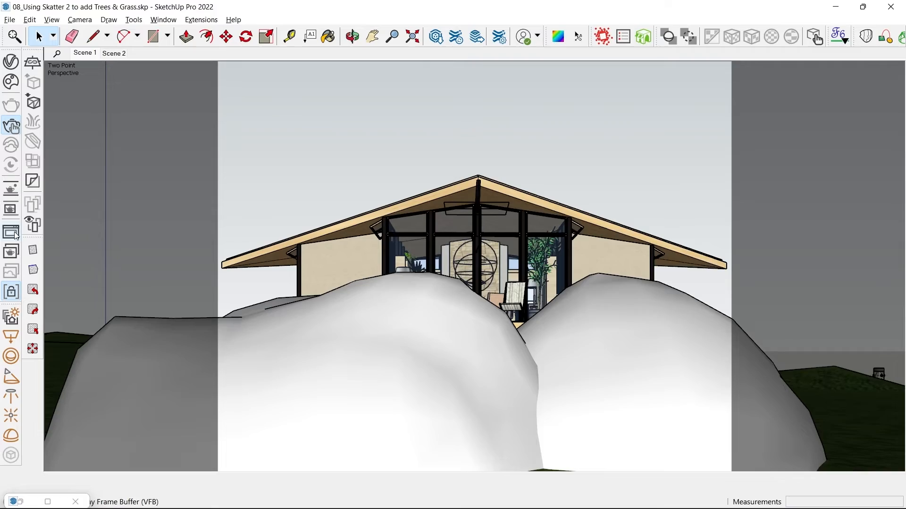
pyautogui.click(11, 209)
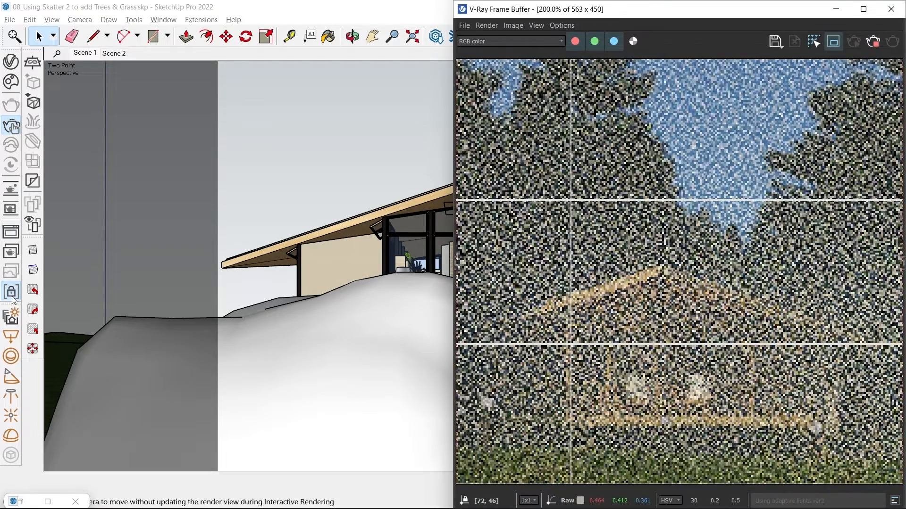
pyautogui.click(9, 294)
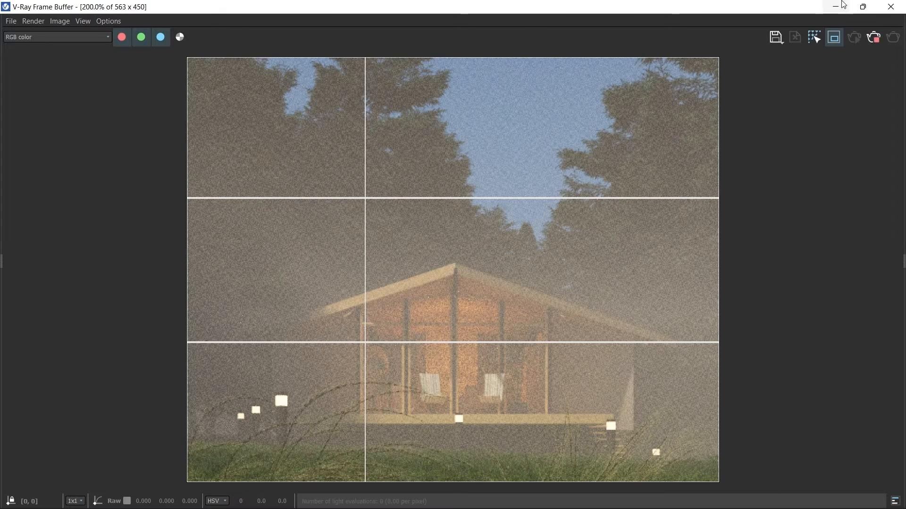
pyautogui.click(888, 6)
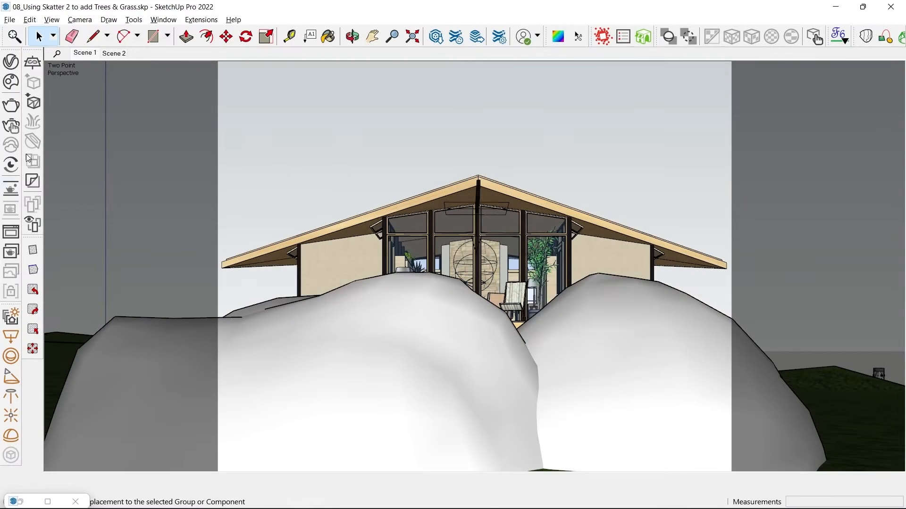
# - Show the interactive render in the Scene 1 viewport and lower the foreground feather-grass proxies by 0.30 m
pyautogui.click(11, 189)
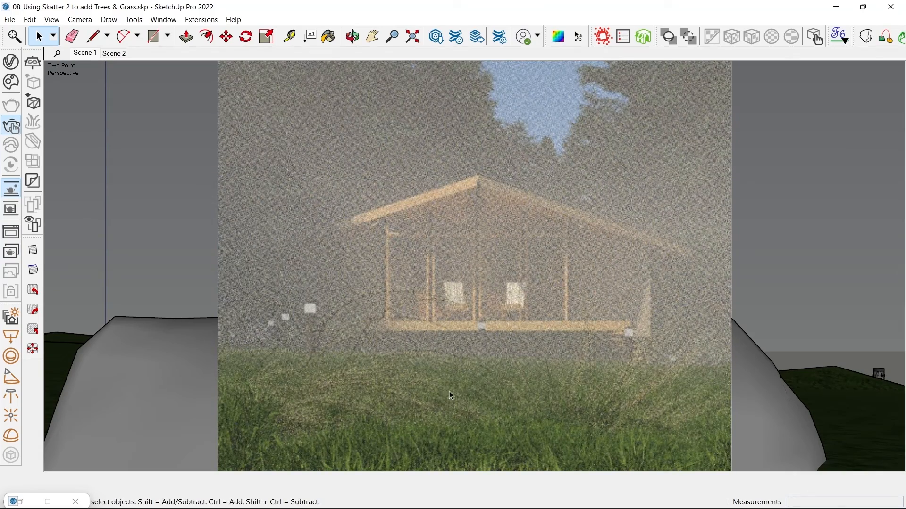
pyautogui.click(200, 378)
pyautogui.press('m')
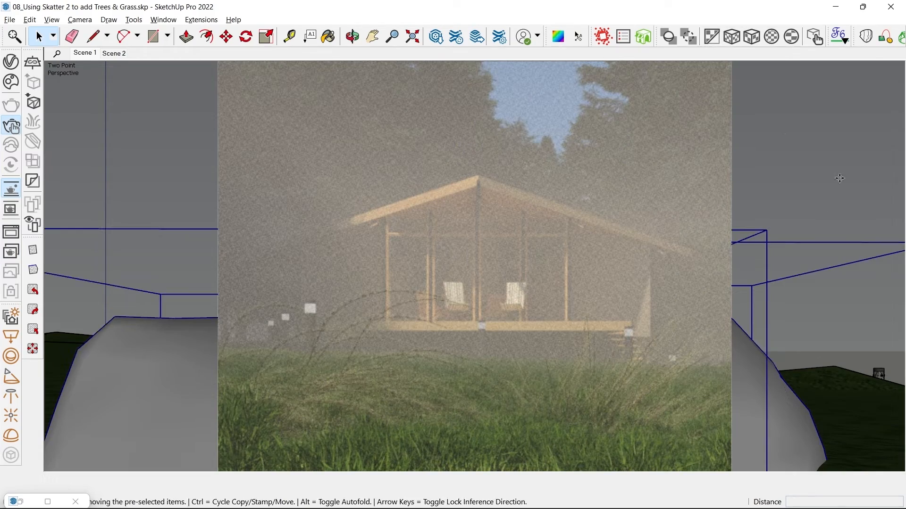
pyautogui.click(794, 138)
pyautogui.click(785, 150)
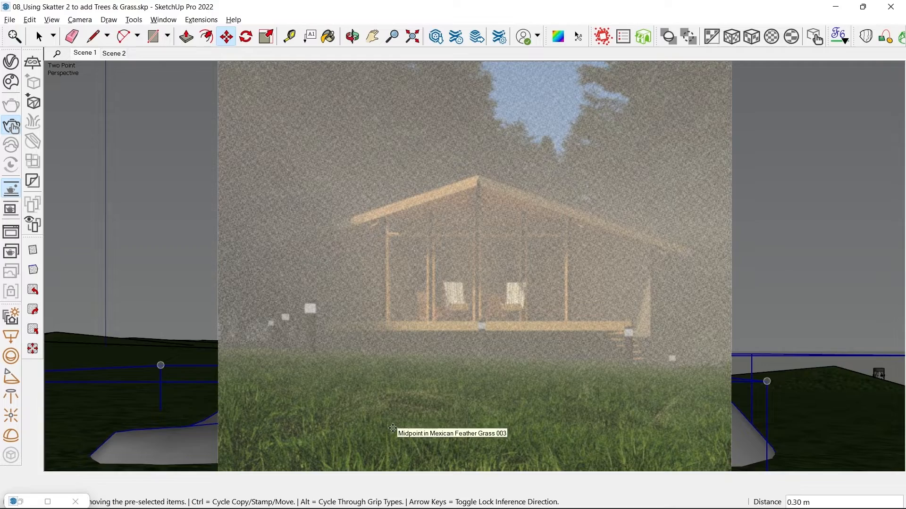
# - Raise the feather-grass proxies by 0.1 m and stop the interactive render
pyautogui.click(392, 428)
pyautogui.press('Return')
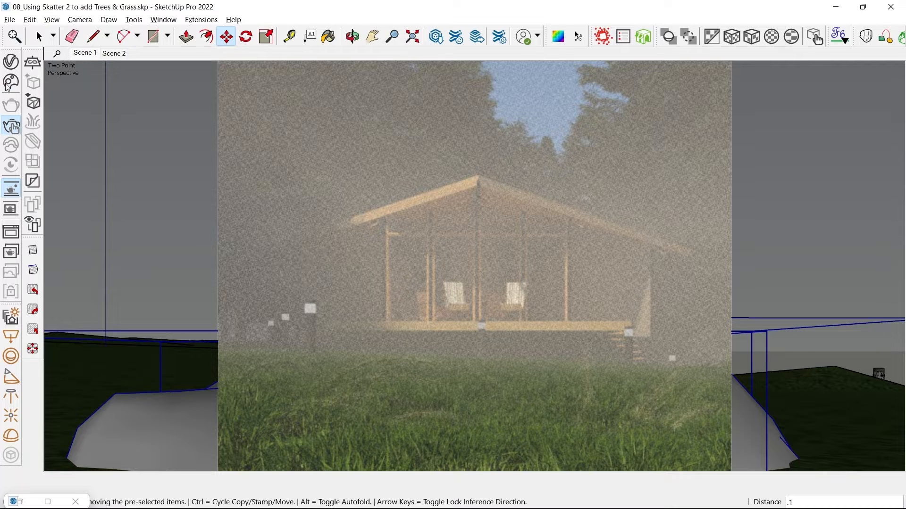
pyautogui.click(10, 129)
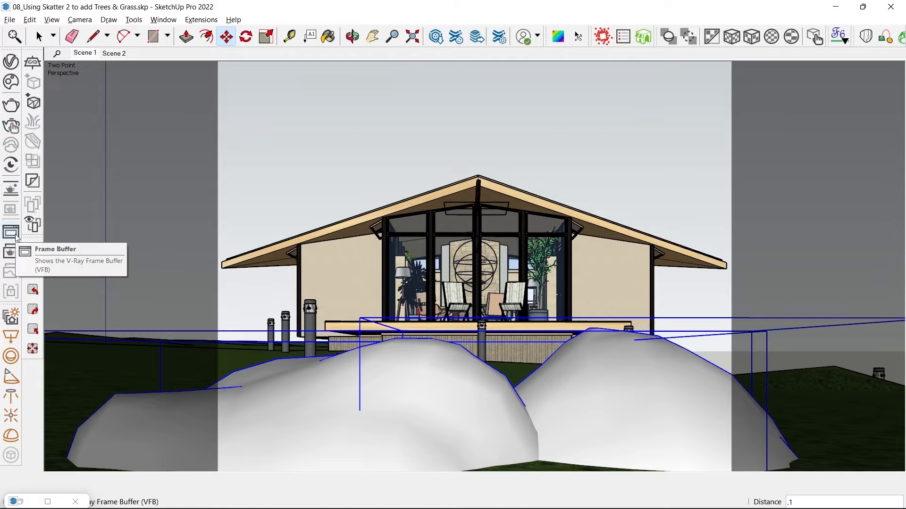
# - Save the finished Scene 1 render to the frame buffer history and close the frame buffer
pyautogui.click(12, 234)
pyautogui.click(13, 41)
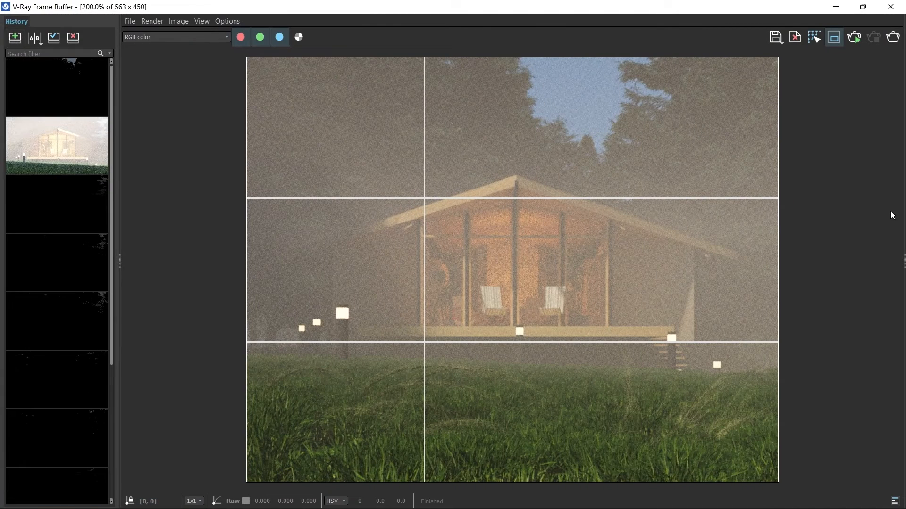
pyautogui.click(891, 6)
pyautogui.click(37, 33)
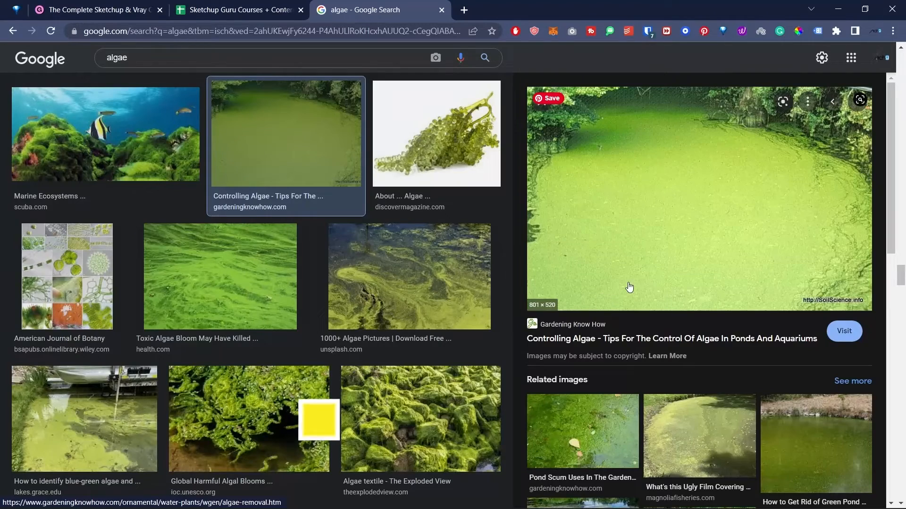
# - Look through the related algae images in the browser as reference for the stream material
pyautogui.scroll(-6, 580, 253)
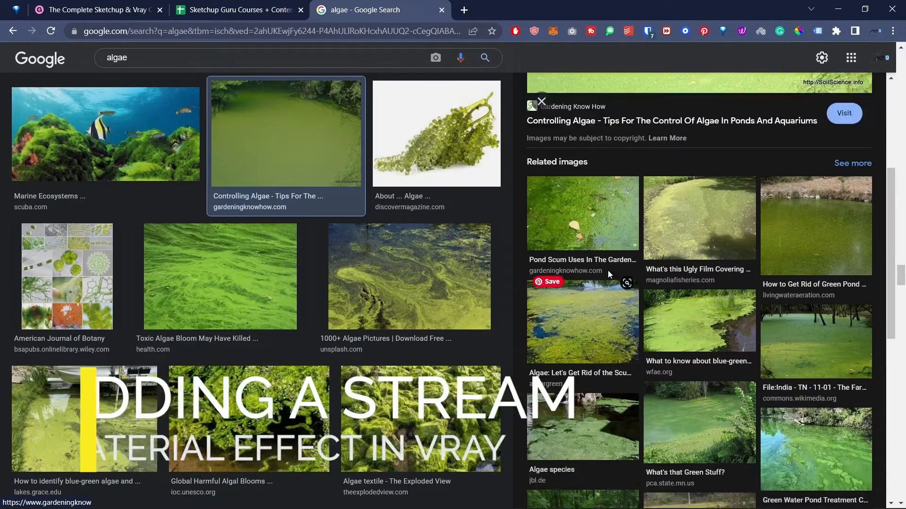
pyautogui.scroll(-5, 346, 327)
pyautogui.scroll(-5, 243, 403)
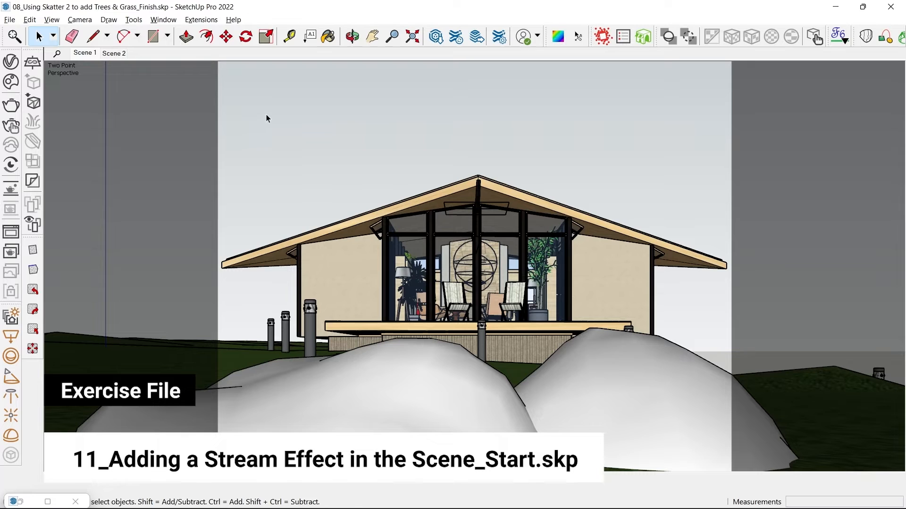
# - Create a Blend material in the V-Ray Asset Editor and rename it "Blend - Main"
pyautogui.click(12, 61)
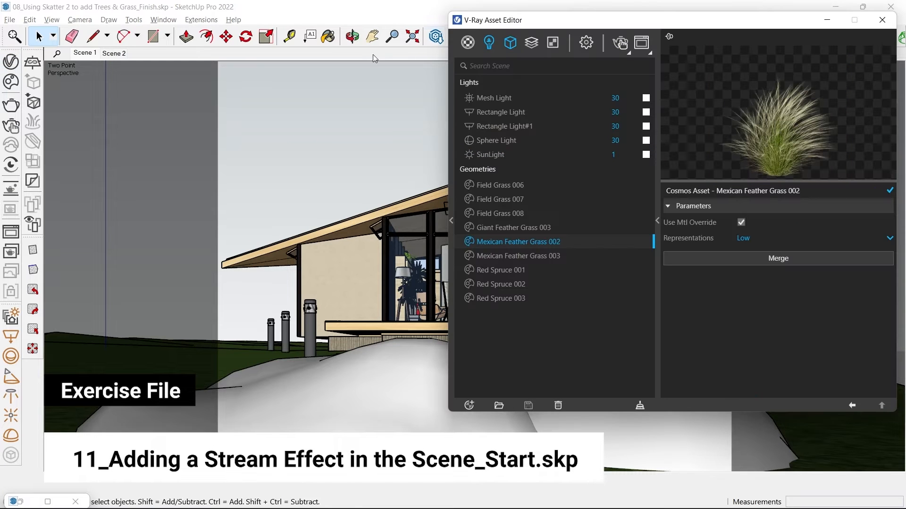
pyautogui.moveTo(468, 44)
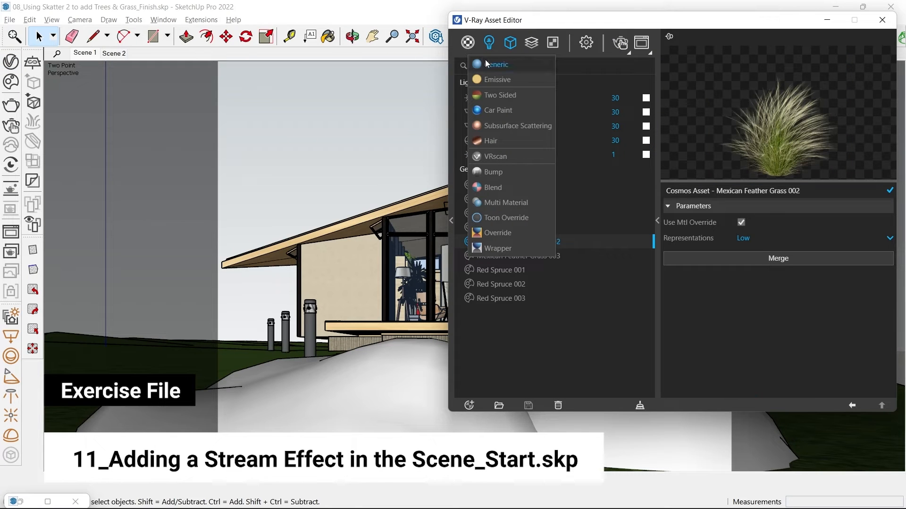
pyautogui.click(502, 183)
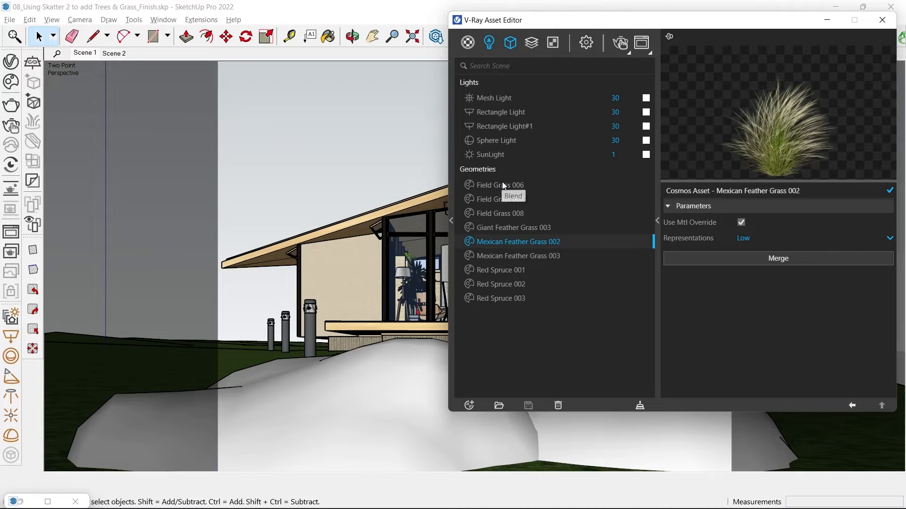
pyautogui.rightClick(491, 238)
pyautogui.click(526, 309)
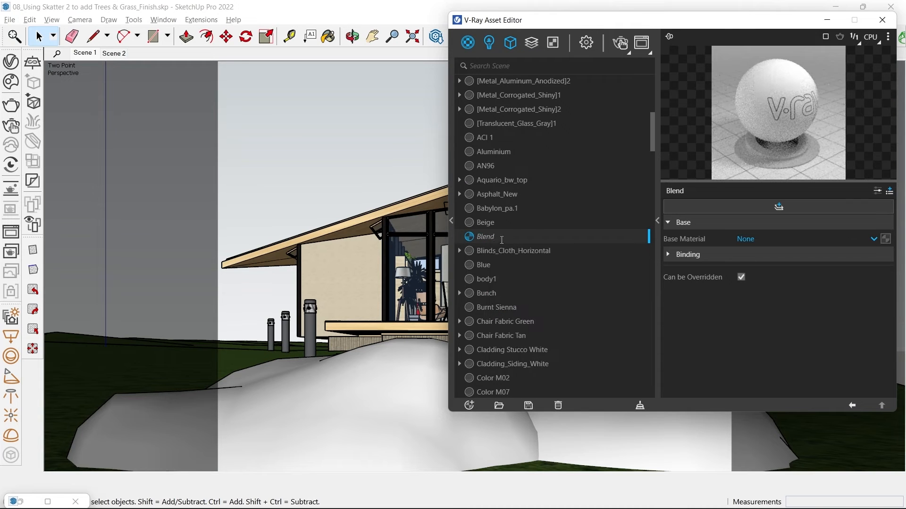
pyautogui.moveTo(587, 27); pyautogui.dragTo(371, 41)
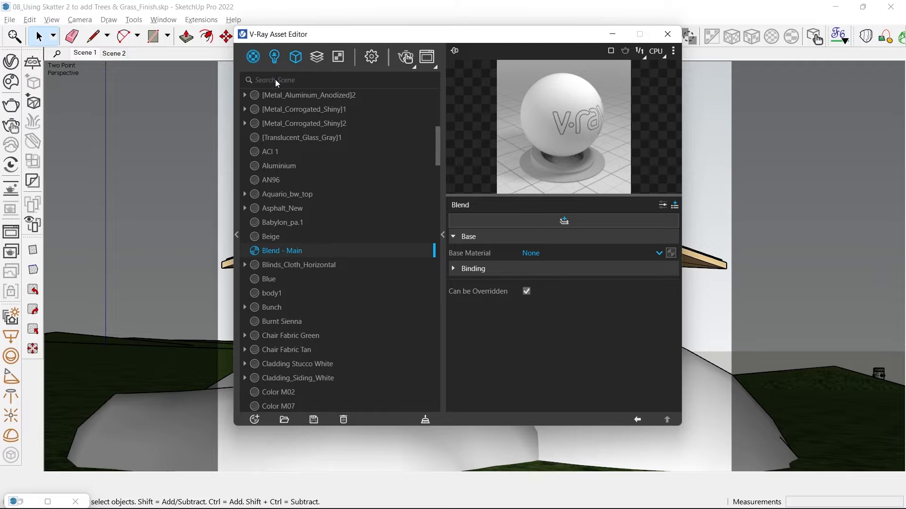
# - Create a Generic V-Ray material and rename it "Blend - Base"
pyautogui.rightClick(295, 249)
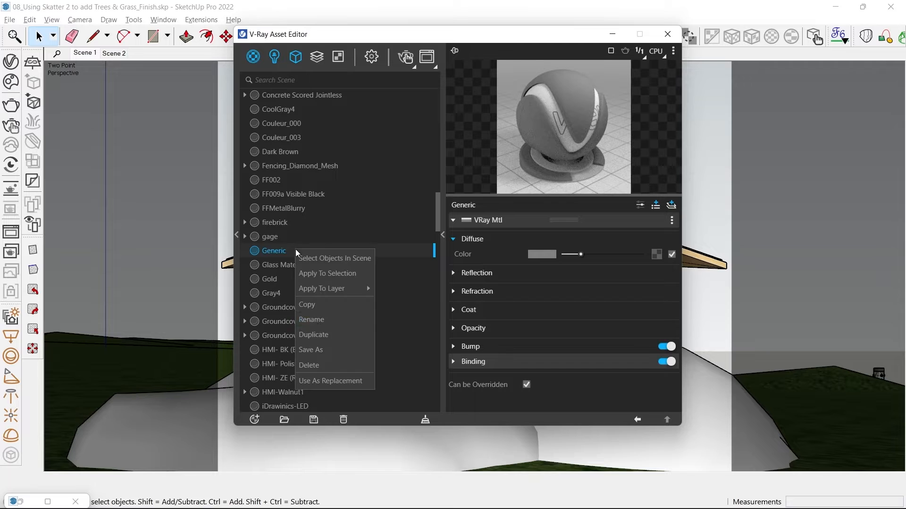
pyautogui.click(313, 314)
pyautogui.write('Blend - Base')
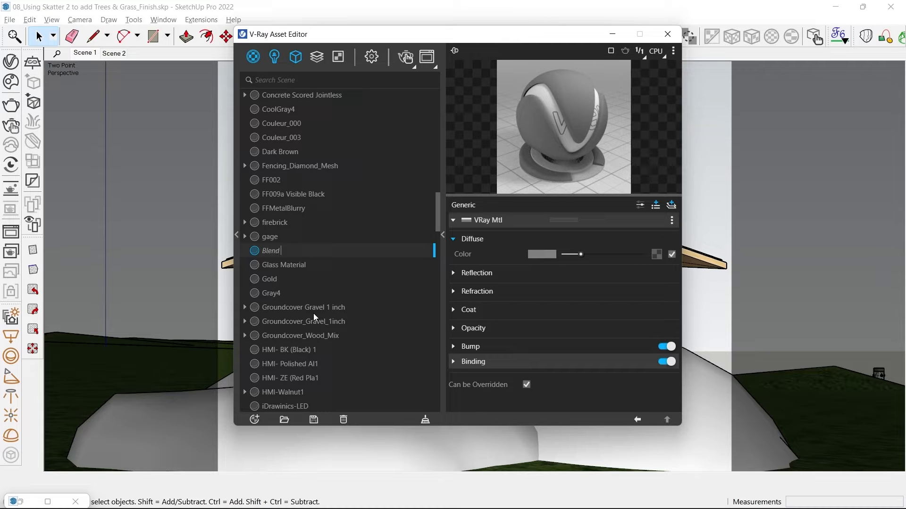
pyautogui.press('Return')
# - Create a second Generic material, rename it "Blend - Coat", and select the "Blend - Base" material
pyautogui.rightClick(269, 251)
pyautogui.click(292, 322)
pyautogui.write('Blend - Coat')
pyautogui.press('Return')
pyautogui.click(298, 264)
pyautogui.click(269, 238)
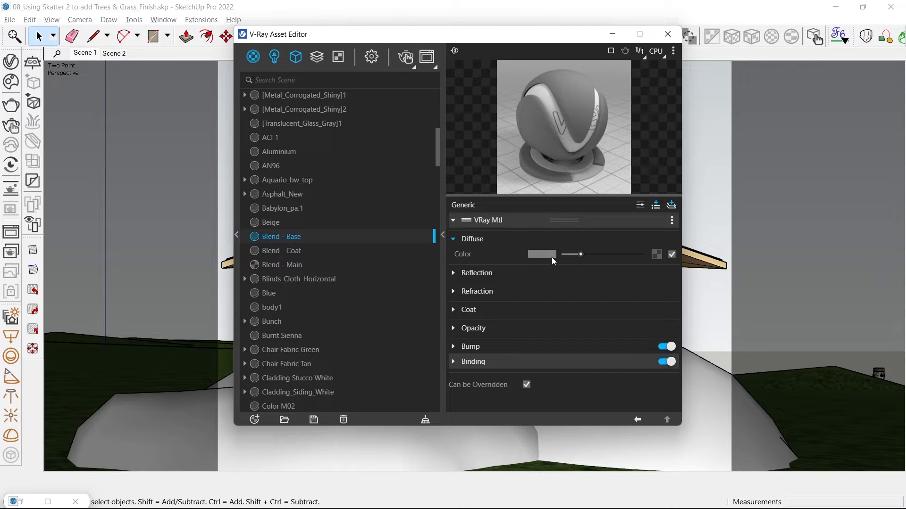
# - Sample the Vegetation_HoneyLocust ground material and check the file path of its diffuse bitmap in the V-Ray Asset Editor
pyautogui.click(665, 37)
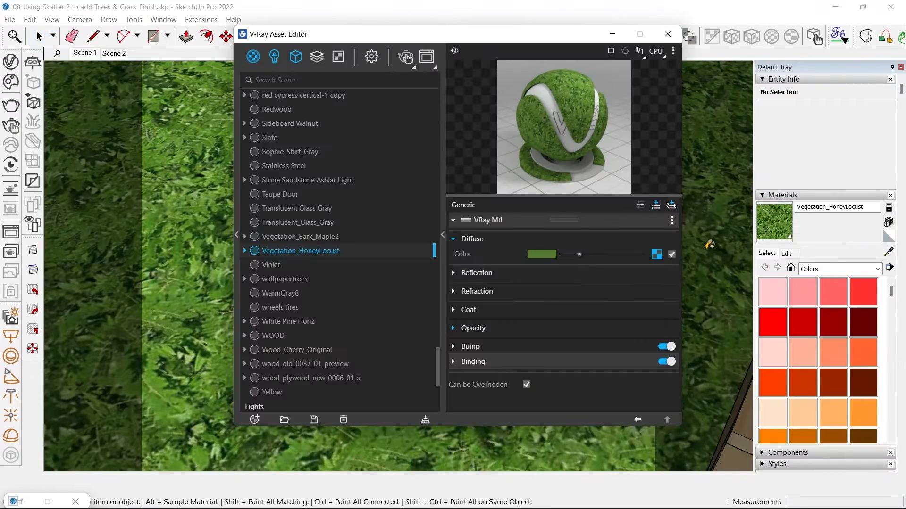
pyautogui.click(656, 255)
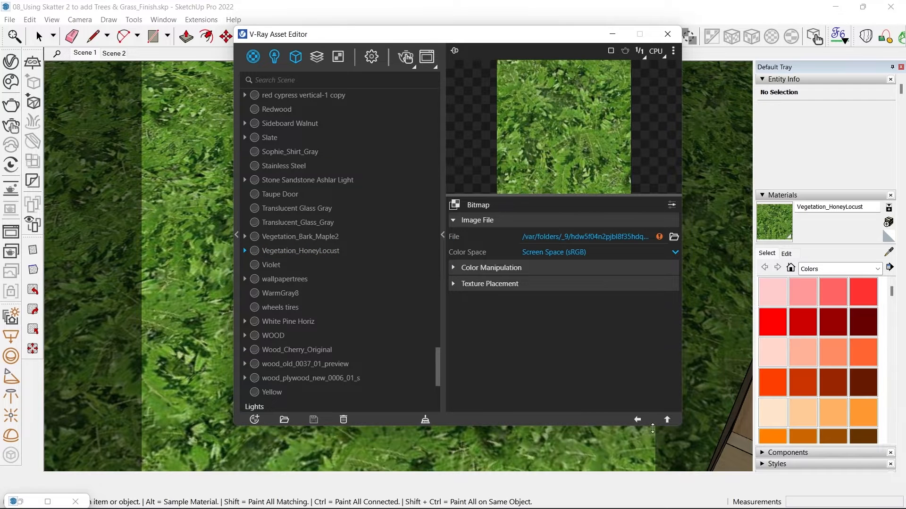
pyautogui.click(667, 419)
pyautogui.click(667, 34)
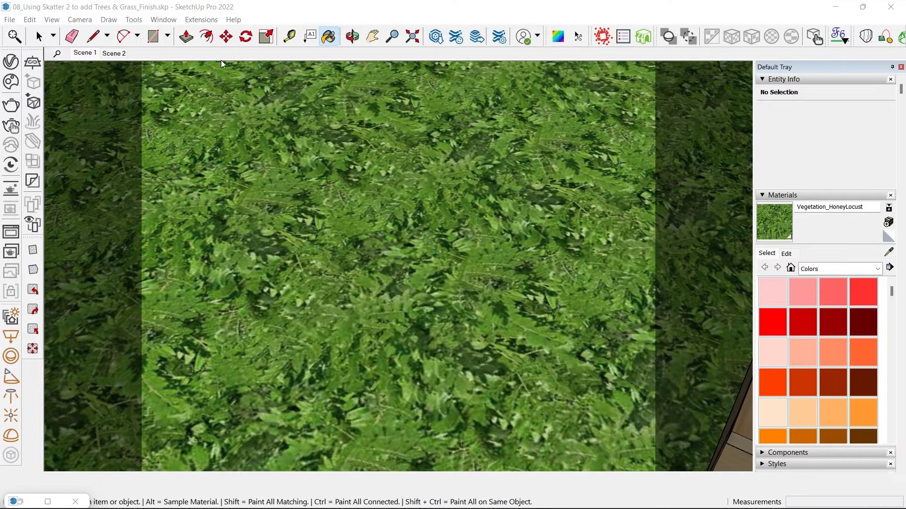
# - Archive and repath all scene textures into a new "Maps" folder inside Exercise Files using the V-Ray File Path Editor
pyautogui.click(201, 20)
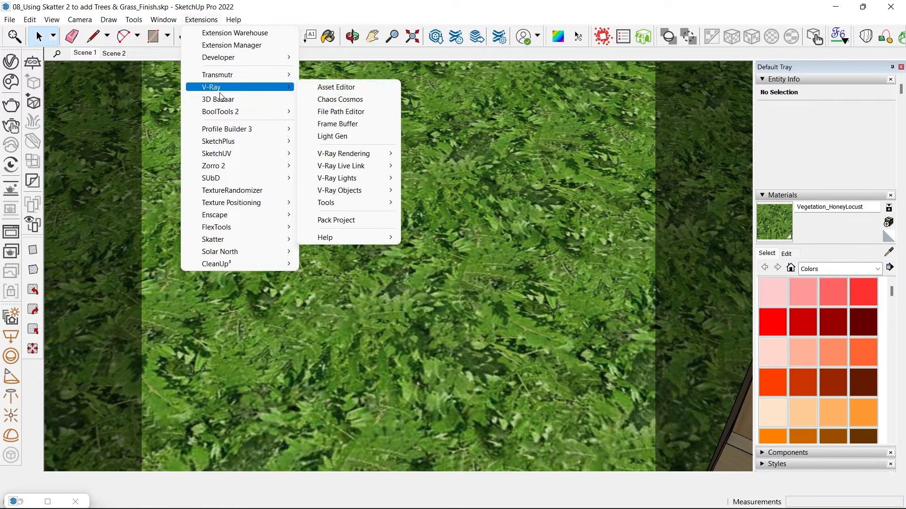
pyautogui.click(335, 113)
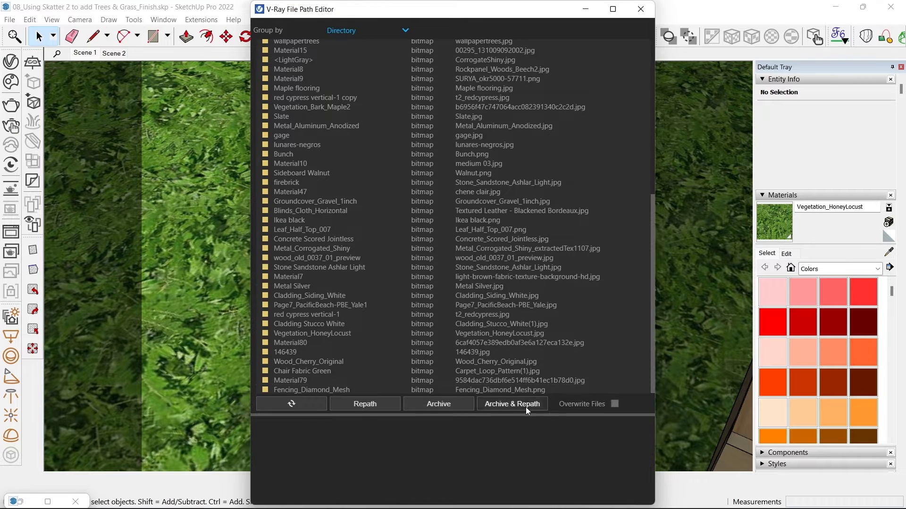
pyautogui.click(527, 409)
pyautogui.click(402, 50)
pyautogui.doubleClick(403, 134)
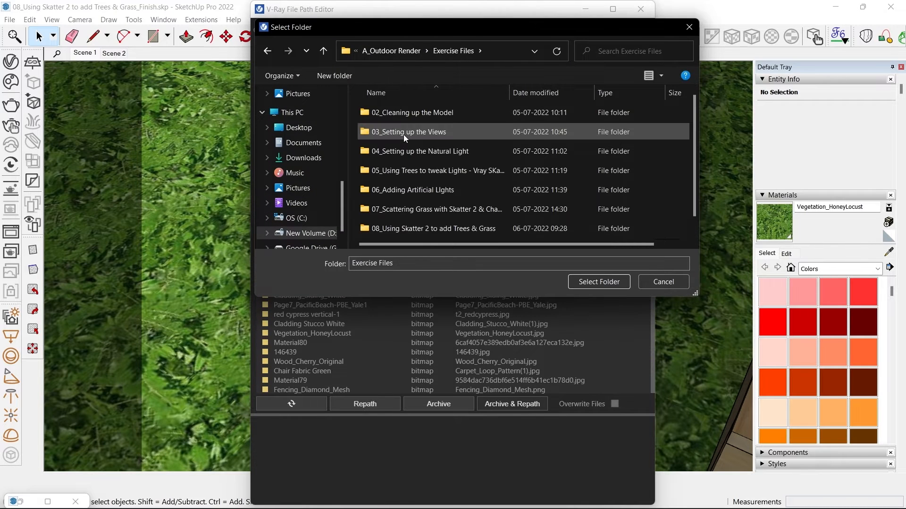
pyautogui.hotkey('ctrl', 'shift', 'n')
pyautogui.write('Maps')
pyautogui.press('Return')
pyautogui.press('Return')
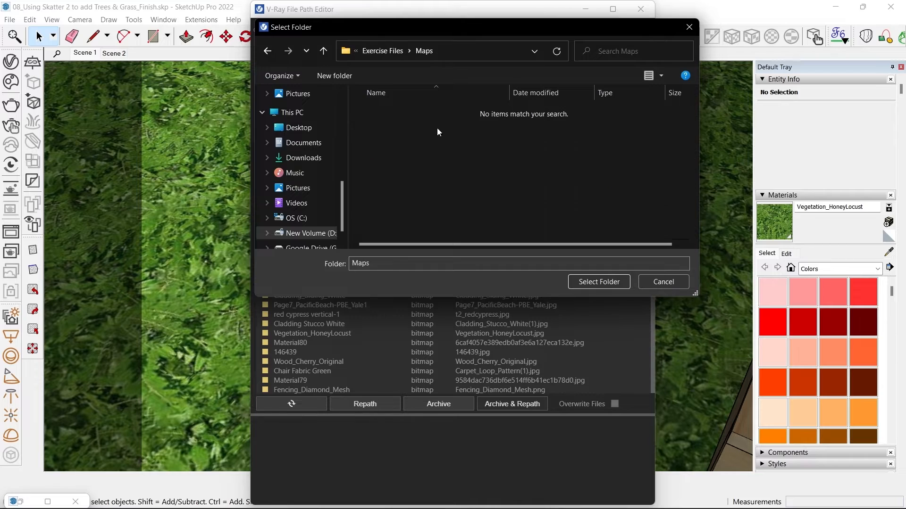
pyautogui.click(599, 282)
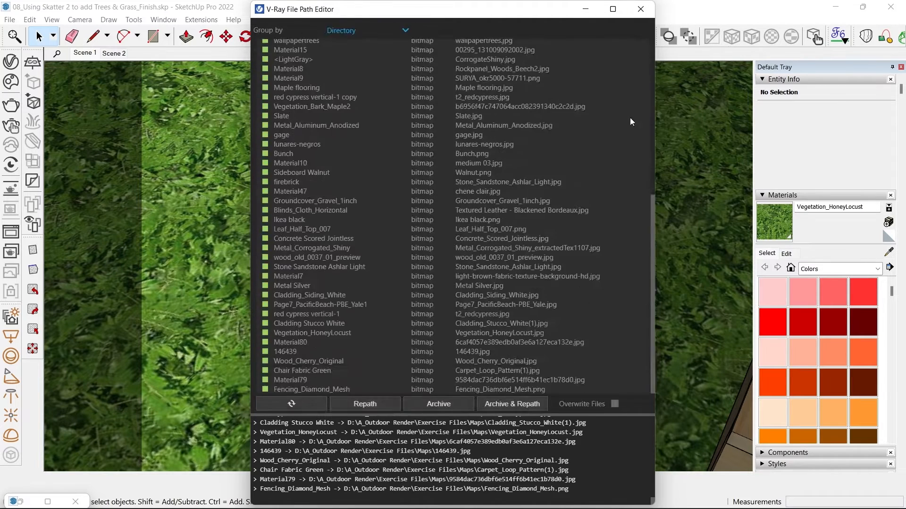
pyautogui.click(641, 9)
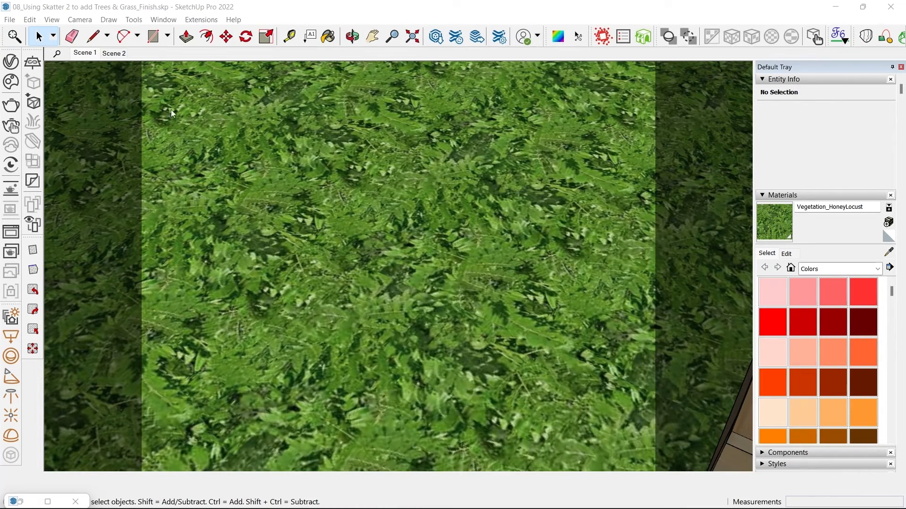
# - Copy the diffuse texture of Vegetation_HoneyLocust and paste it as a copy into the diffuse slot of "Blend - Base"
pyautogui.click(13, 63)
pyautogui.rightClick(656, 256)
pyautogui.click(632, 269)
pyautogui.scroll(4, 311, 189)
pyautogui.scroll(15, 294, 220)
pyautogui.scroll(-3, 291, 216)
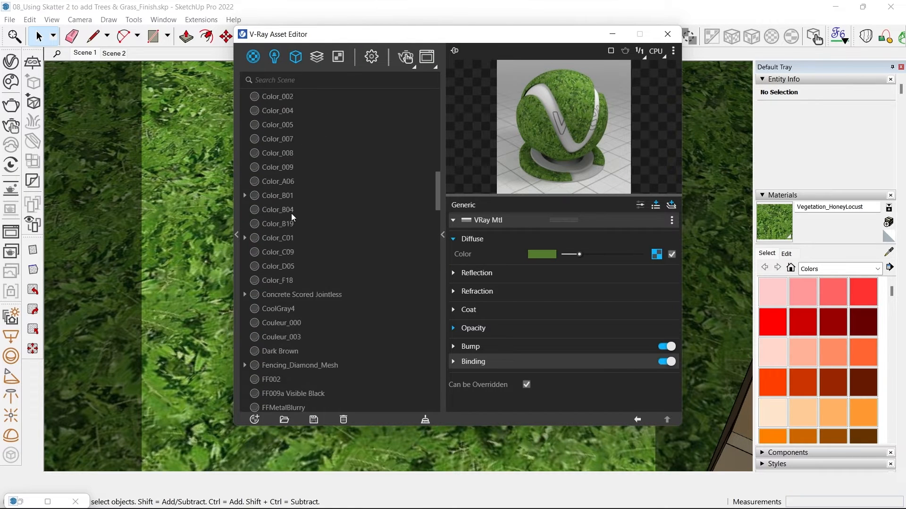
pyautogui.scroll(5, 291, 214)
pyautogui.click(281, 224)
pyautogui.rightClick(656, 256)
pyautogui.click(639, 263)
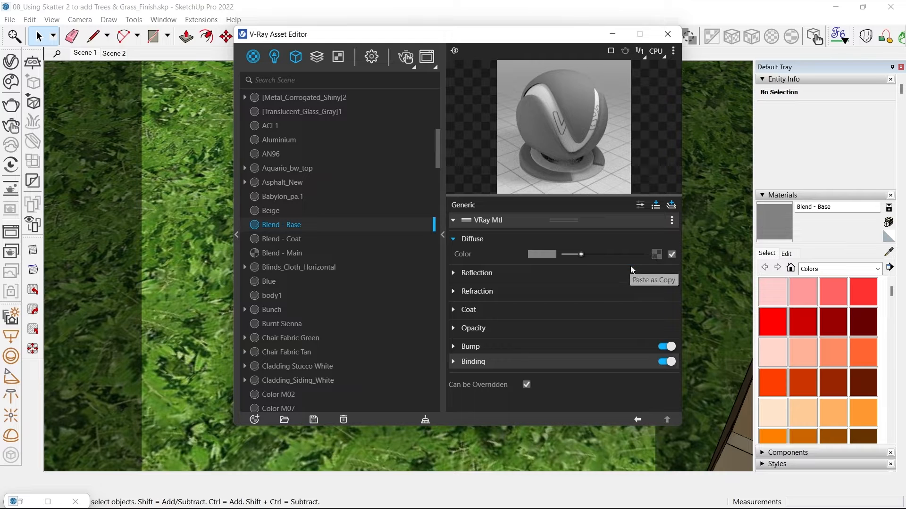
# - Set the base material of "Blend - Main" to "Blend - Base"
pyautogui.moveTo(516, 34); pyautogui.dragTo(396, 38)
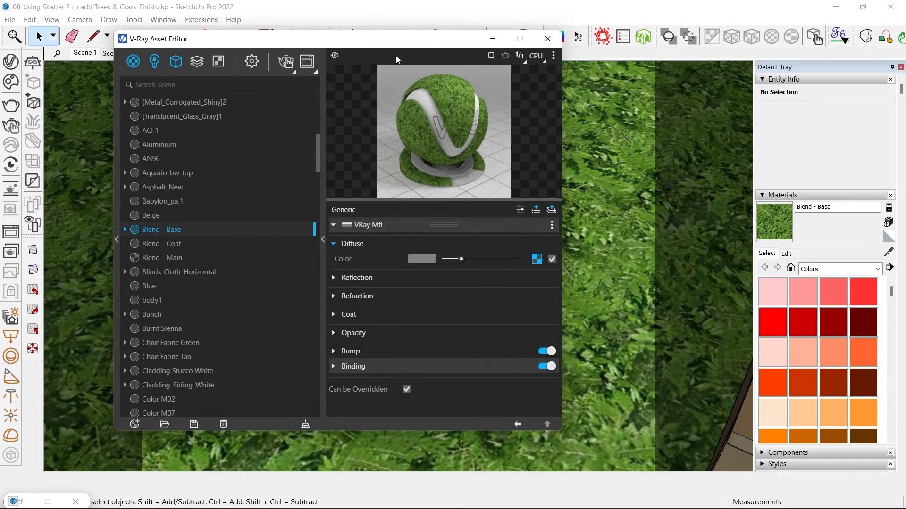
pyautogui.click(175, 259)
pyautogui.click(431, 258)
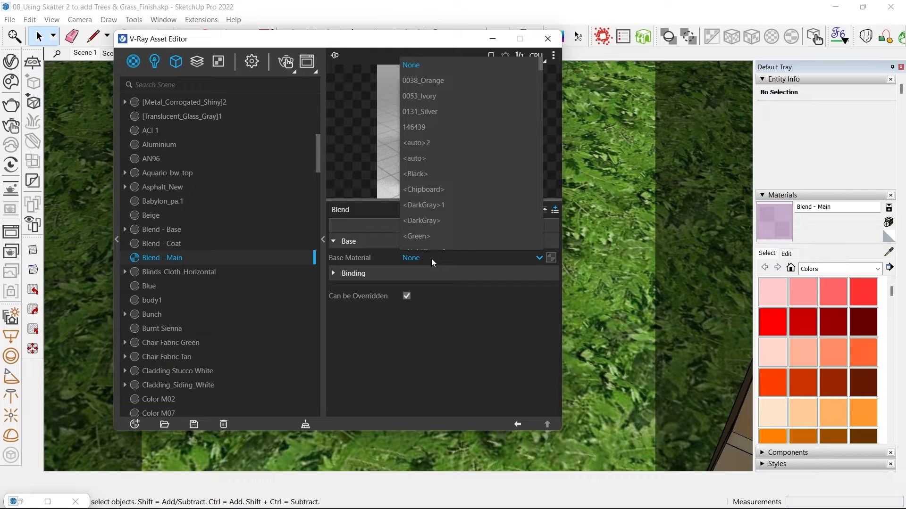
pyautogui.scroll(-4, 439, 203)
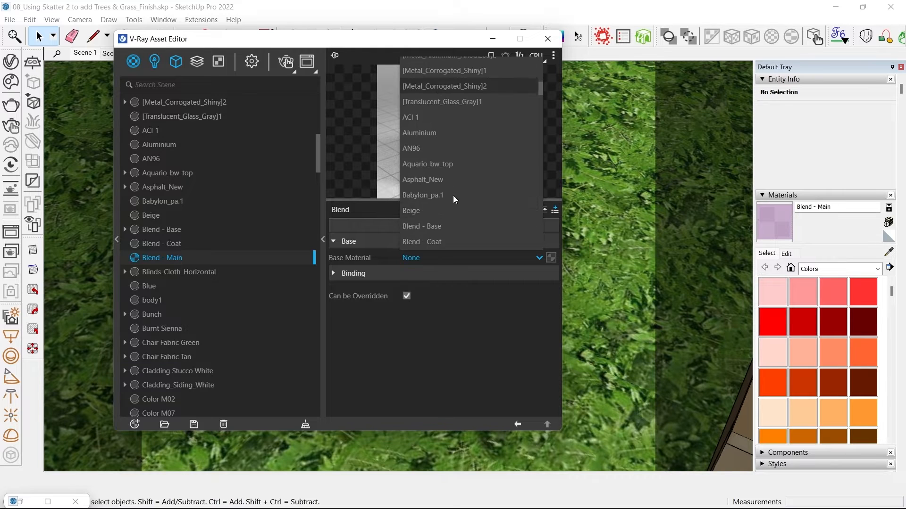
pyautogui.click(439, 164)
# - Turn "Blend - Coat" into a water-like material with black diffuse, white reflection and white refraction colors
pyautogui.click(173, 244)
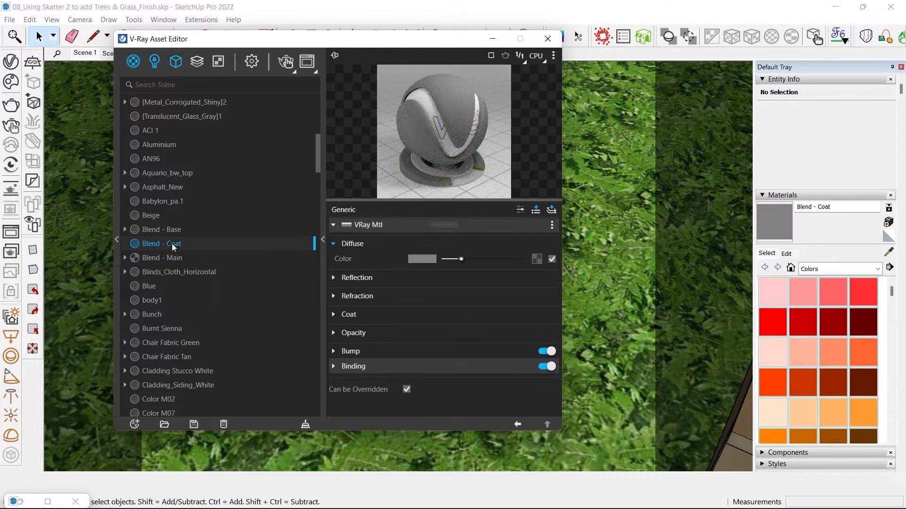
pyautogui.click(357, 279)
pyautogui.scroll(-3, 422, 336)
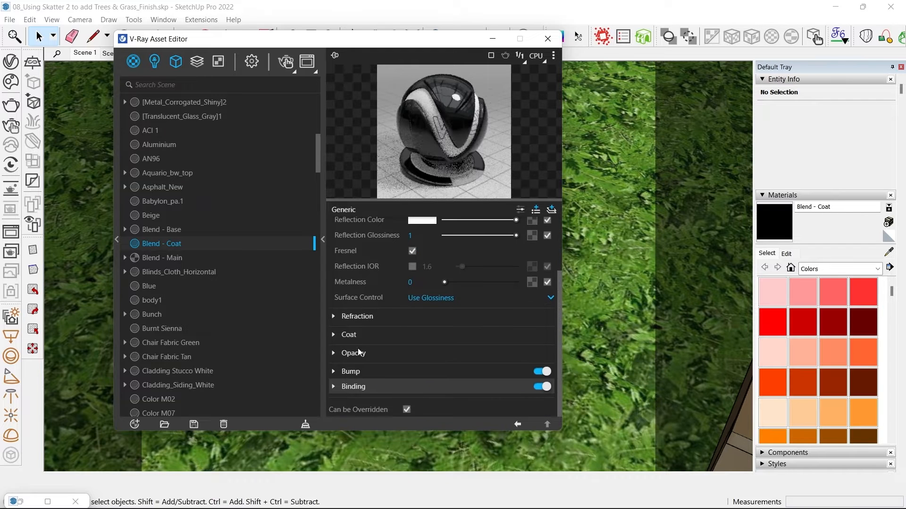
pyautogui.click(377, 315)
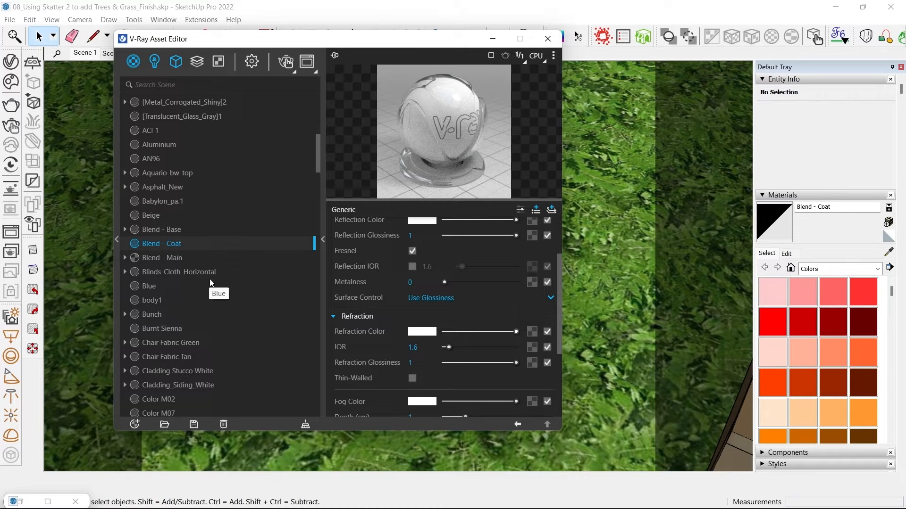
# - Add a coat layer to "Blend - Main" and assign "Blend - Coat" as its material
pyautogui.click(172, 258)
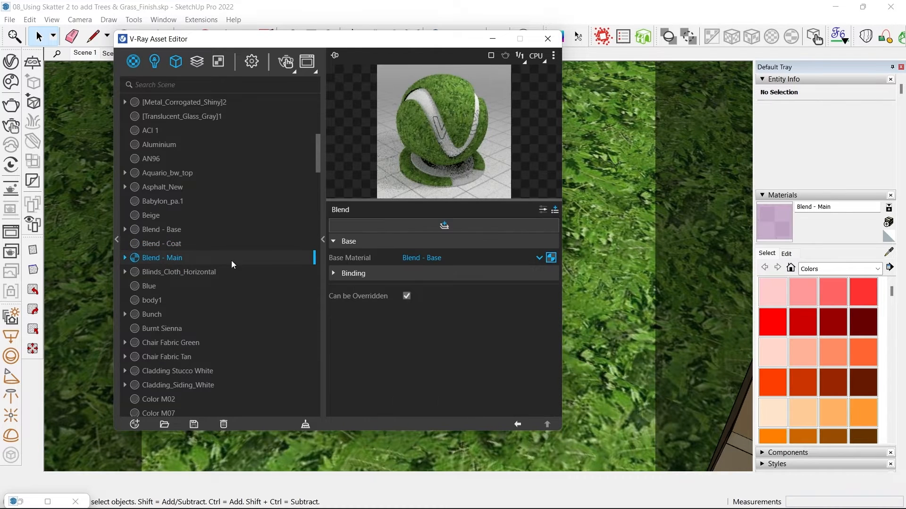
pyautogui.click(444, 226)
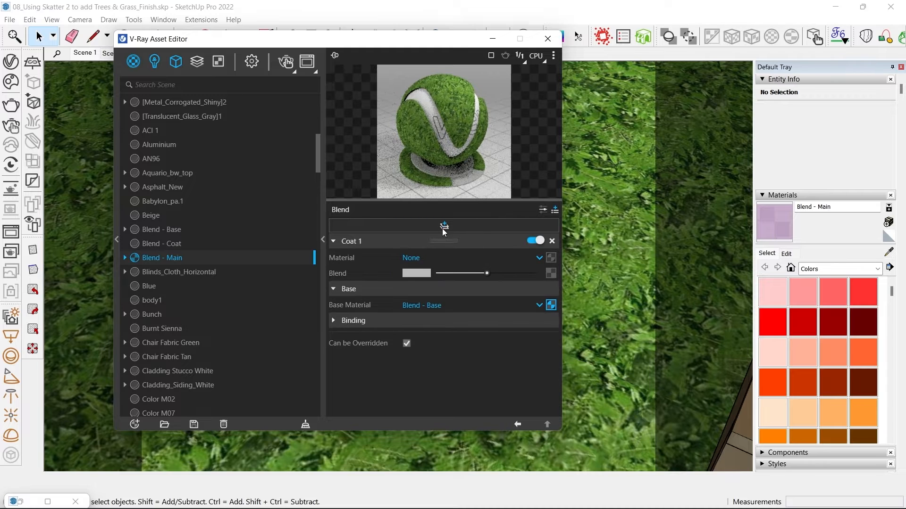
pyautogui.click(422, 258)
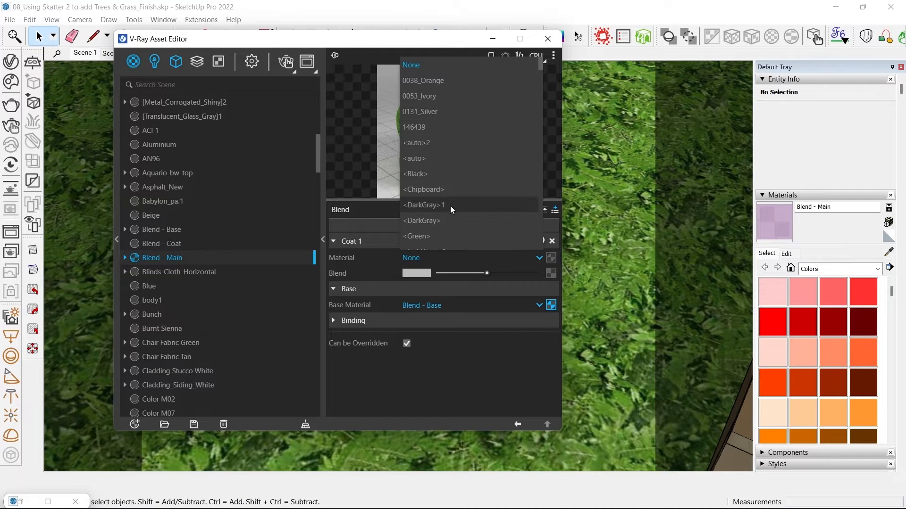
pyautogui.scroll(-1, 440, 211)
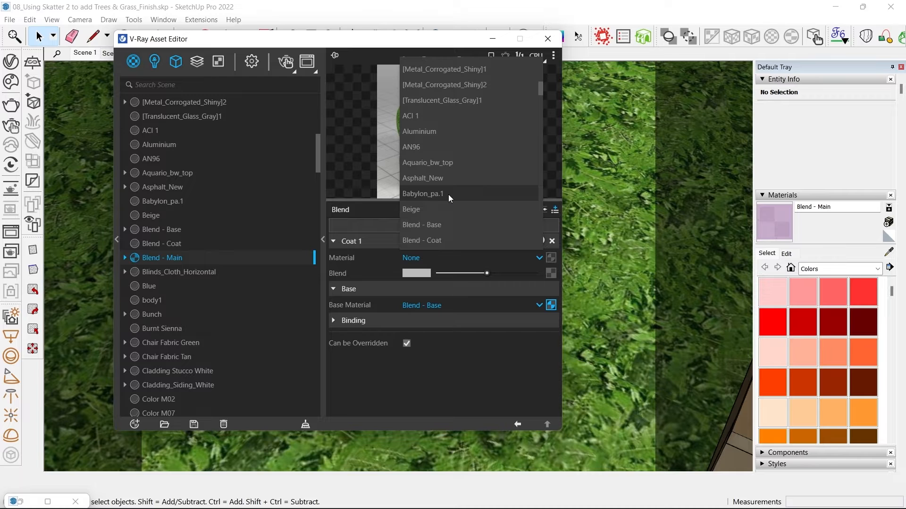
pyautogui.click(429, 242)
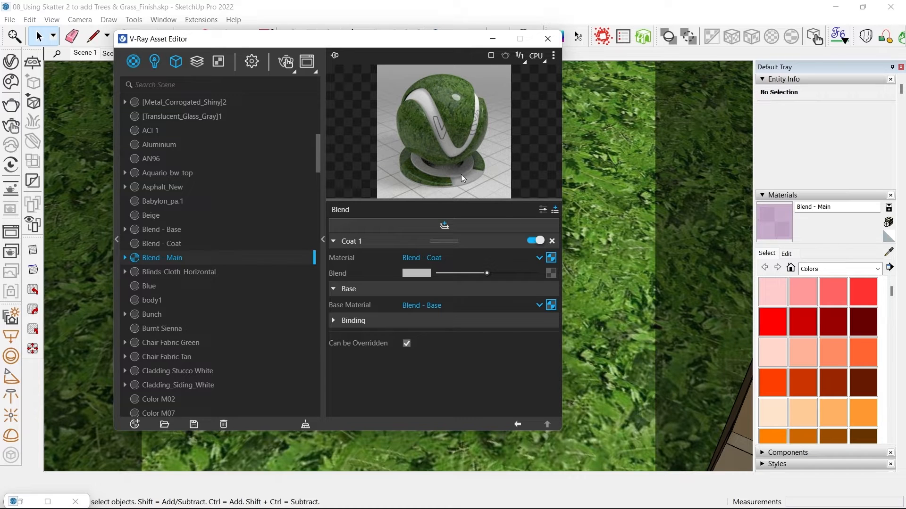
# - Use a Noise A texture as the Coat 1 blend map, with amplitude 10 and a frequency below 4.9
pyautogui.click(551, 273)
pyautogui.scroll(-4, 527, 218)
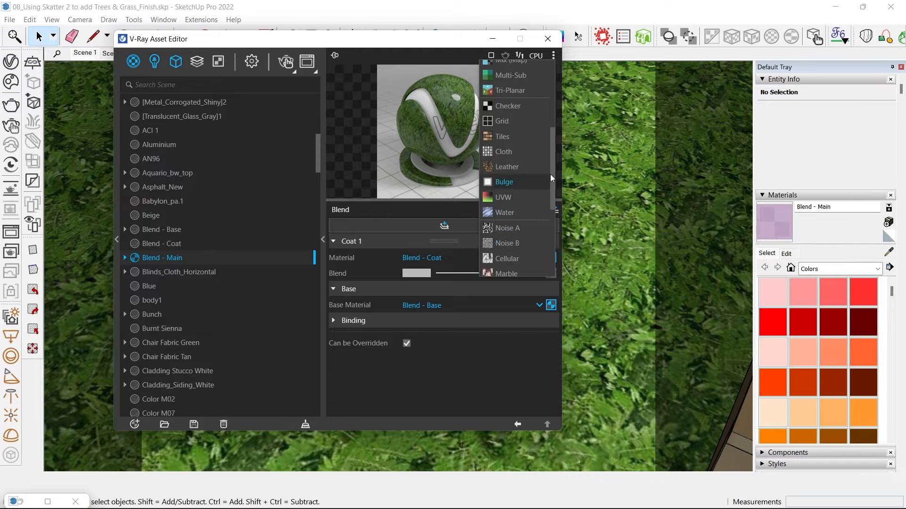
pyautogui.click(534, 226)
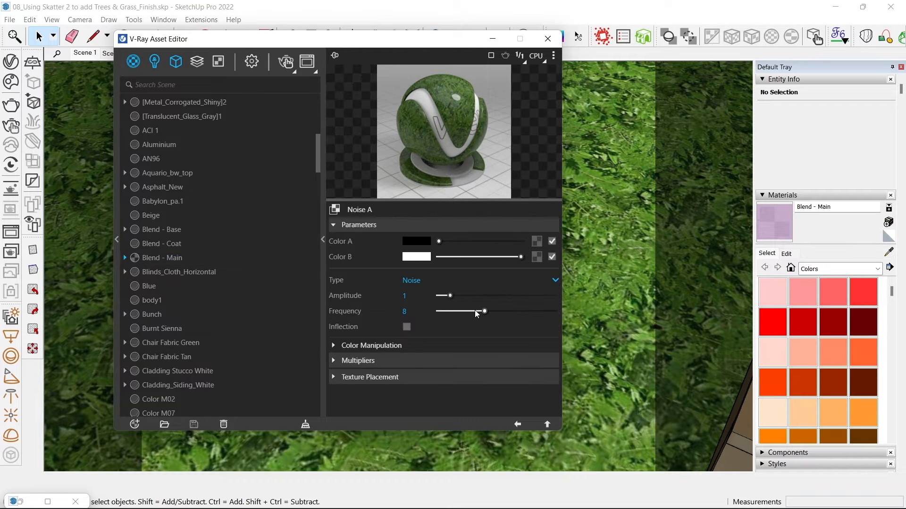
pyautogui.moveTo(470, 315); pyautogui.dragTo(558, 302)
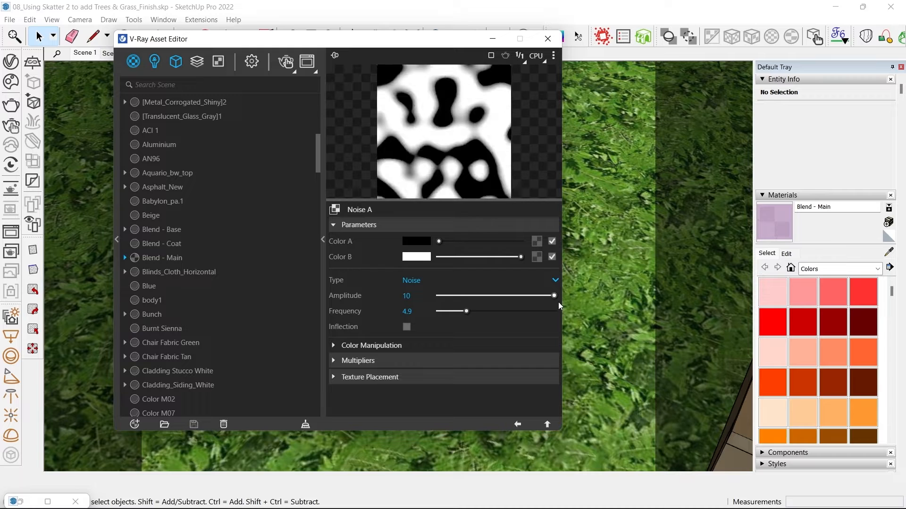
pyautogui.moveTo(466, 312)
pyautogui.mouseDown()
pyautogui.moveTo(438, 313)
pyautogui.moveTo(461, 311)
pyautogui.mouseUp()
pyautogui.click(517, 425)
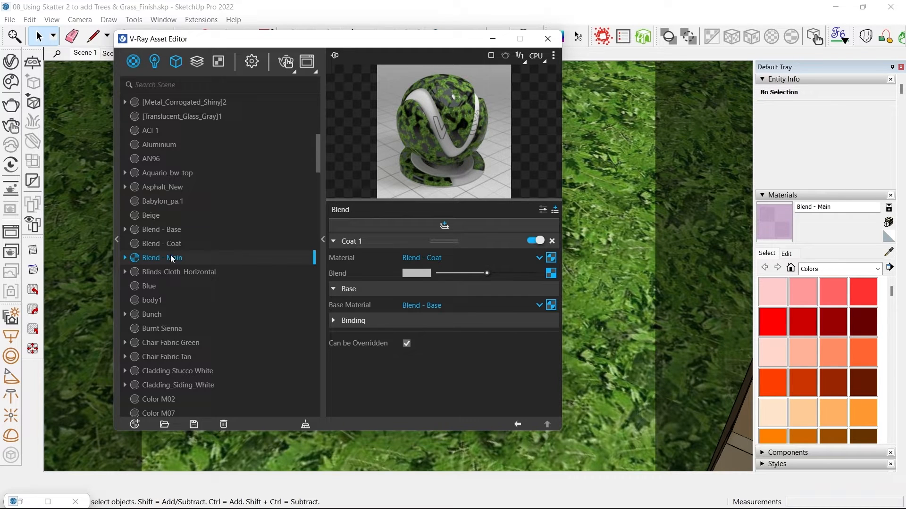
# - Paint the ground surface in front of the house with the "Blend - Main" material
pyautogui.click(547, 39)
pyautogui.scroll(-10, 413, 215)
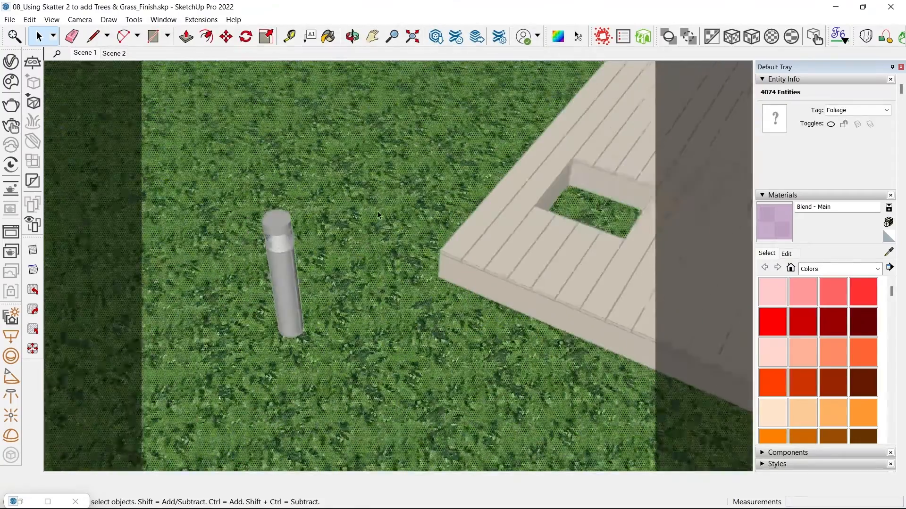
pyautogui.scroll(-3, 432, 313)
pyautogui.press('b')
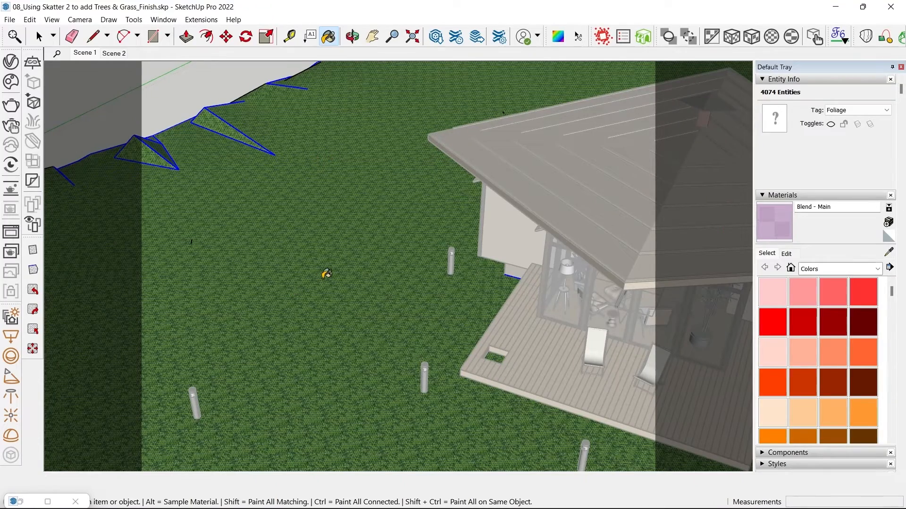
pyautogui.click(326, 273)
pyautogui.scroll(8, 424, 415)
pyautogui.press('space')
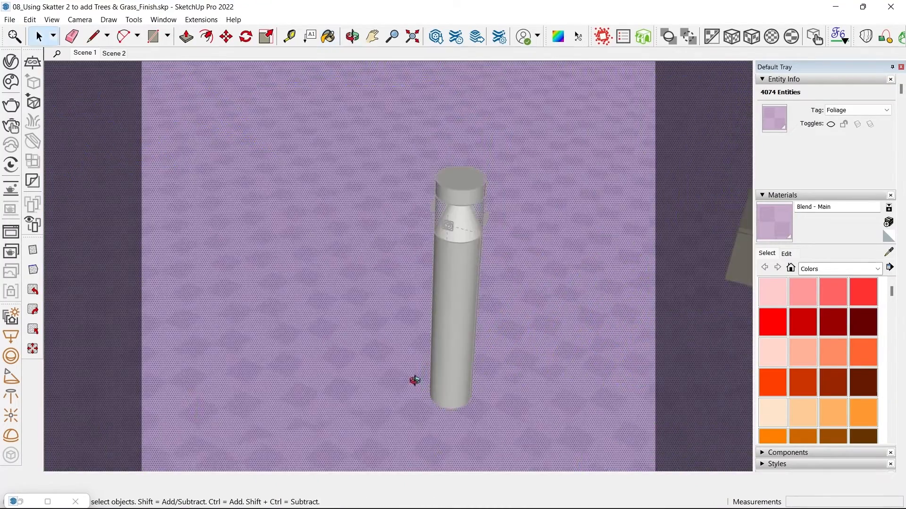
# - Set the texture size of "Blend - Main" to 2.00 m by 2.00 m
pyautogui.click(786, 254)
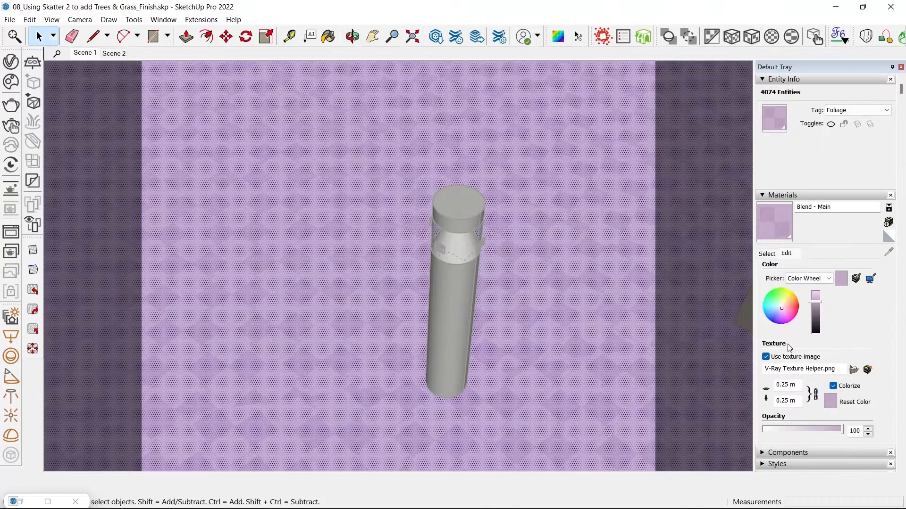
pyautogui.click(793, 383)
pyautogui.press('Tab')
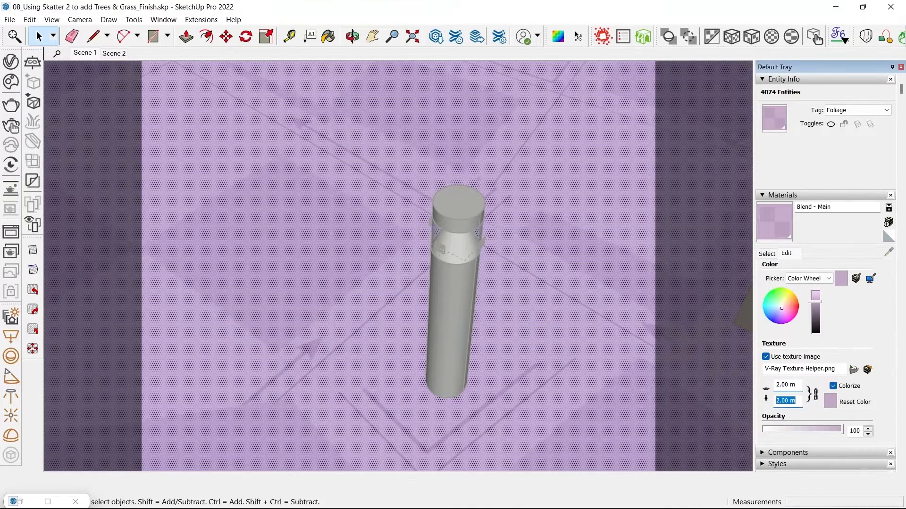
pyautogui.scroll(-5, 445, 171)
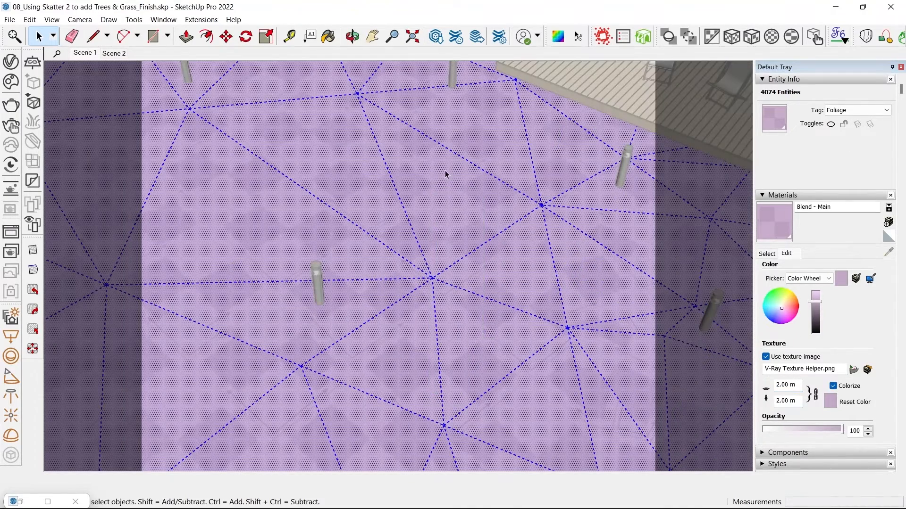
# - Apply tri-planar projection to the texture mapping of the selected ground surface and leave the group
pyautogui.click(731, 38)
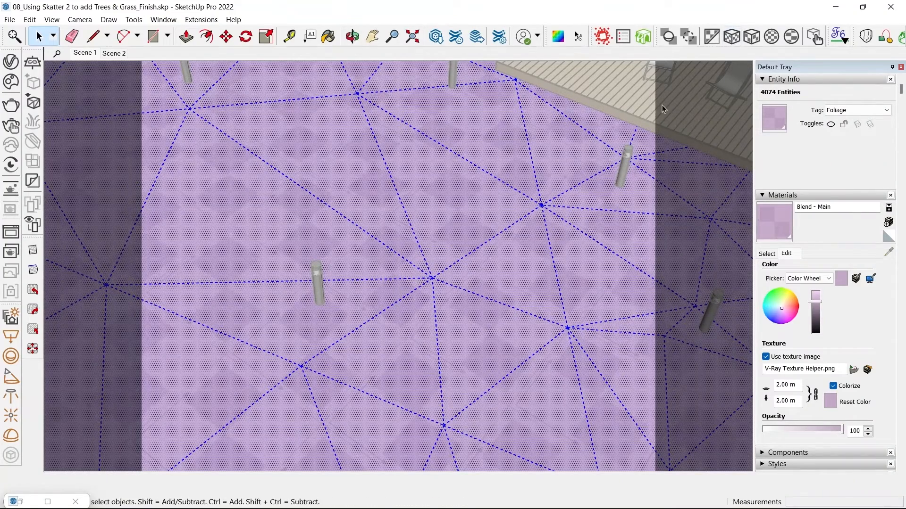
pyautogui.scroll(-5, 452, 206)
pyautogui.scroll(-2, 455, 215)
pyautogui.scroll(2, 359, 326)
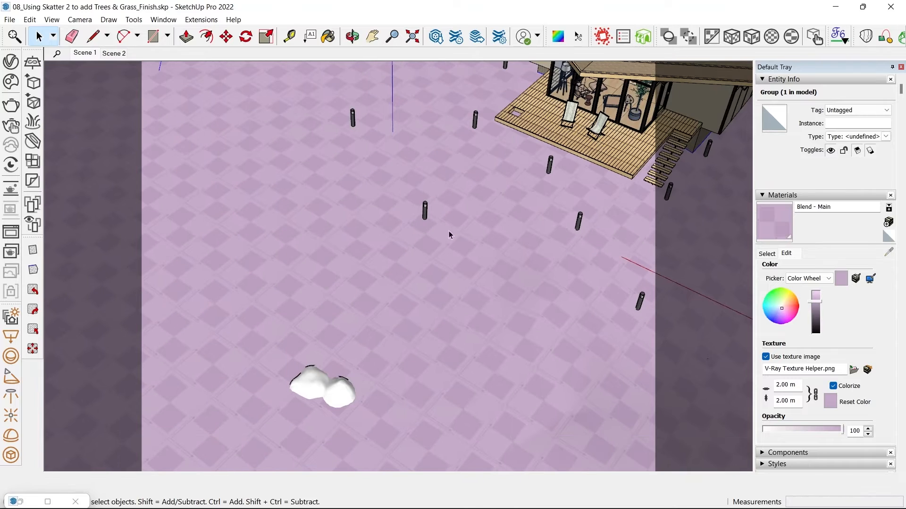
# - Extend the Grass Composition's paint mask with a grass-free strip in front of the house, using a brush radius of about 2.13 m, and generate the composition
pyautogui.moveTo(448, 273); pyautogui.dragTo(395, 198, button='middle')
pyautogui.scroll(-1, 395, 198)
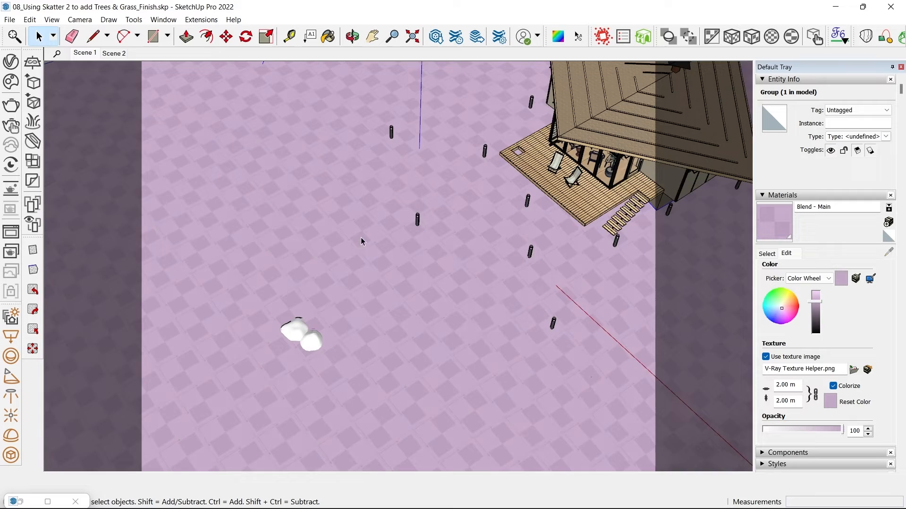
pyautogui.scroll(-2, 397, 194)
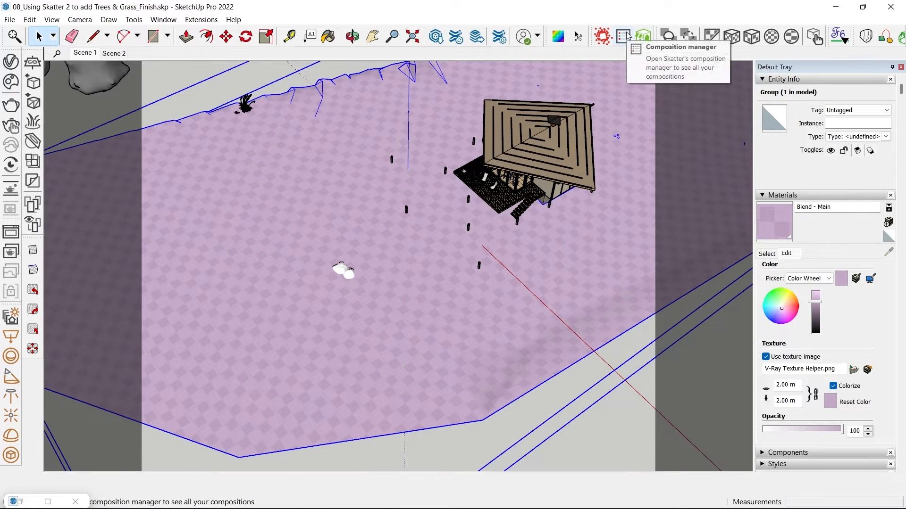
pyautogui.click(623, 36)
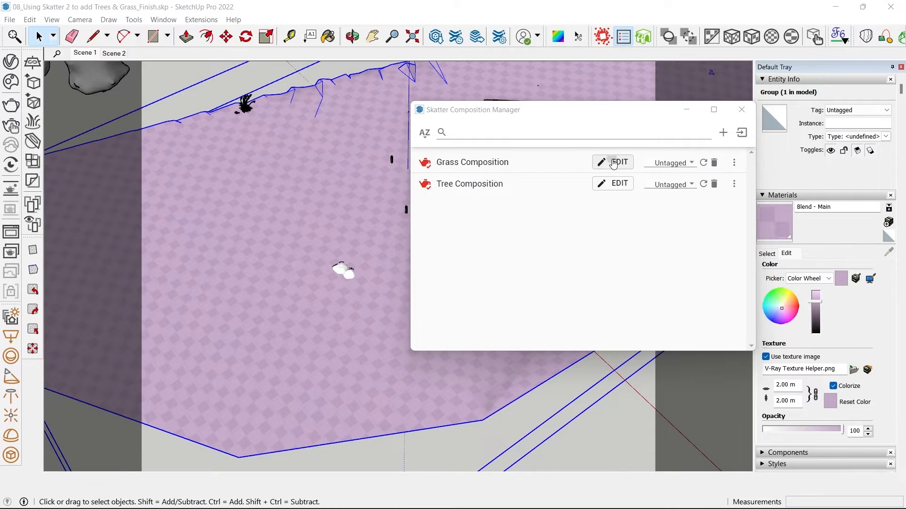
pyautogui.click(613, 162)
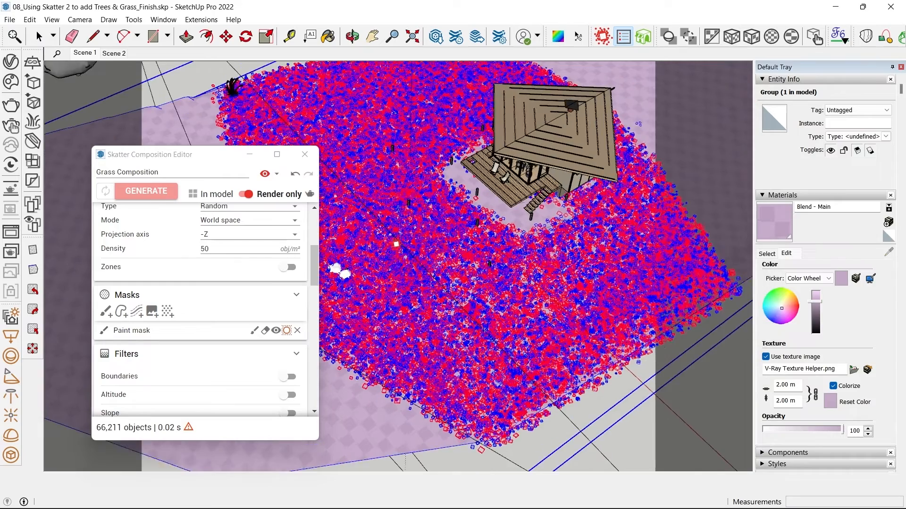
pyautogui.scroll(1, 390, 273)
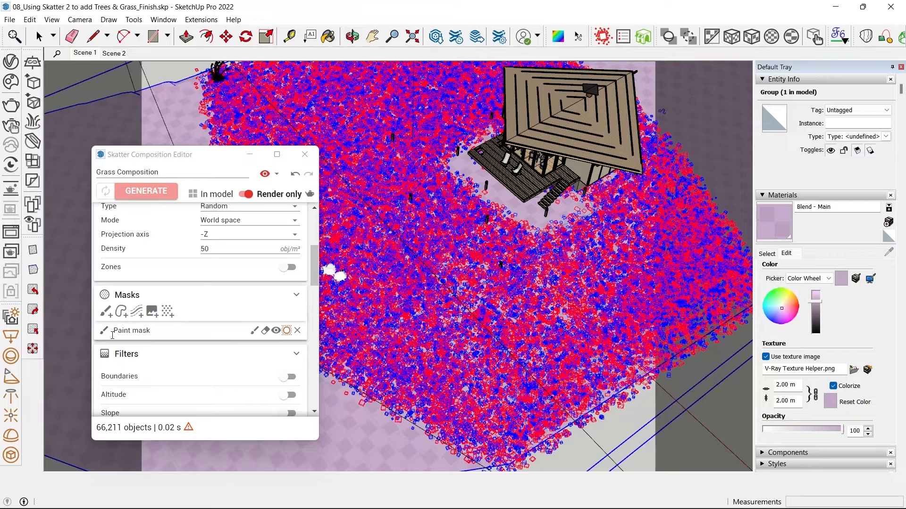
pyautogui.click(254, 330)
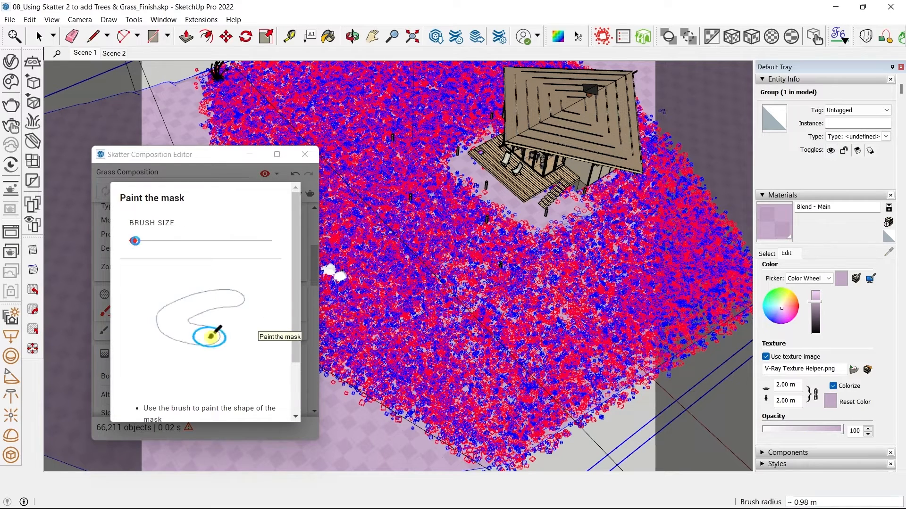
pyautogui.moveTo(136, 240); pyautogui.dragTo(140, 240)
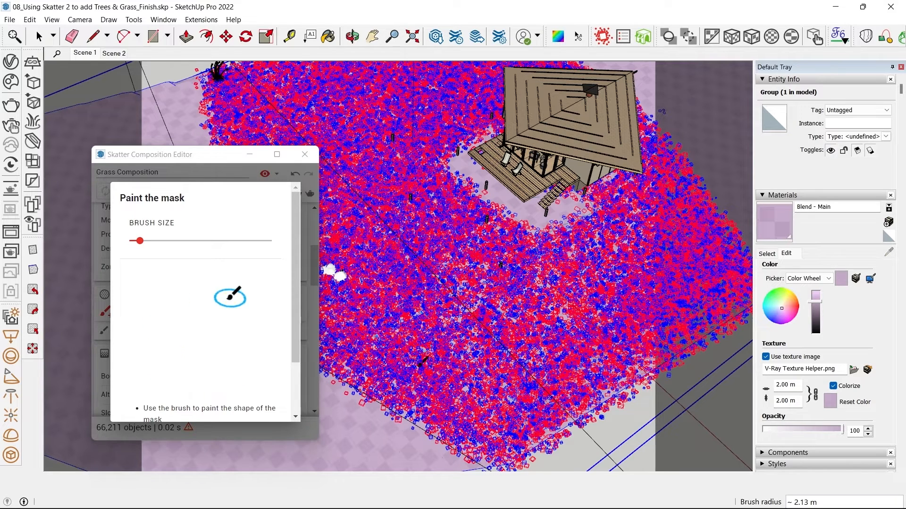
pyautogui.moveTo(467, 456); pyautogui.dragTo(469, 460)
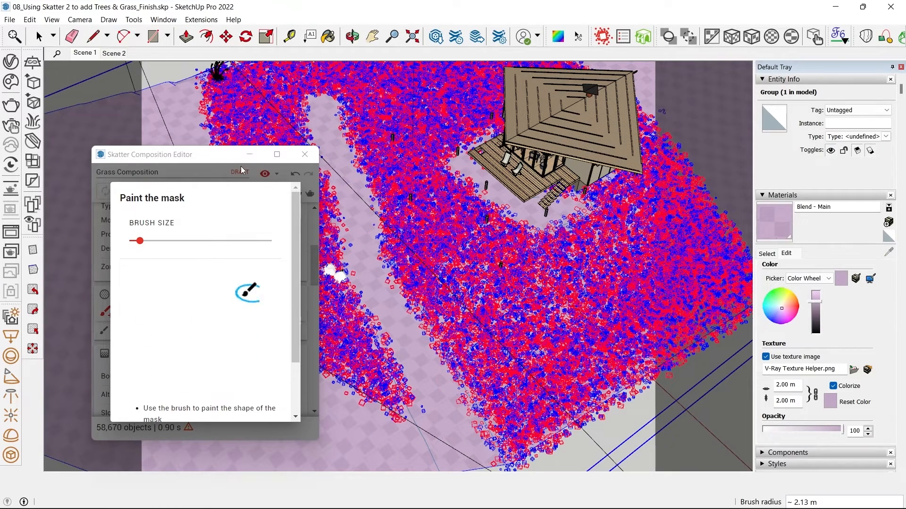
pyautogui.click(302, 158)
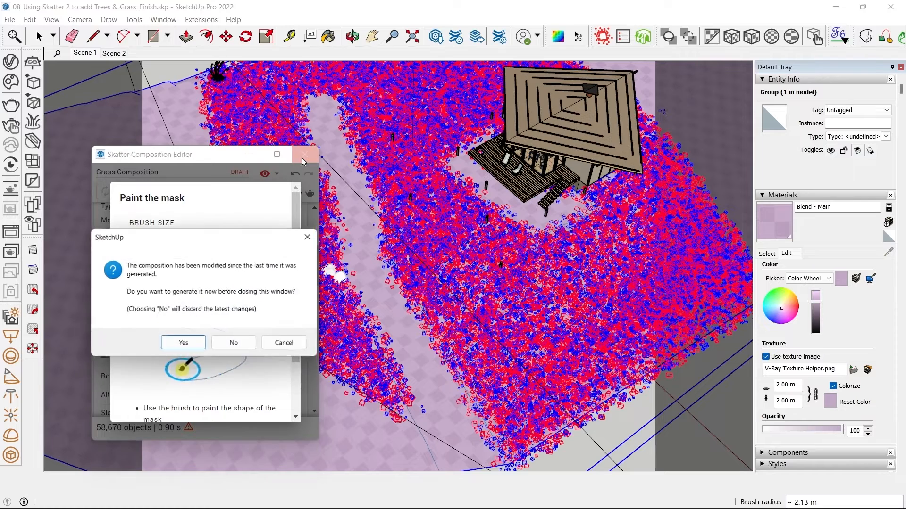
pyautogui.click(183, 342)
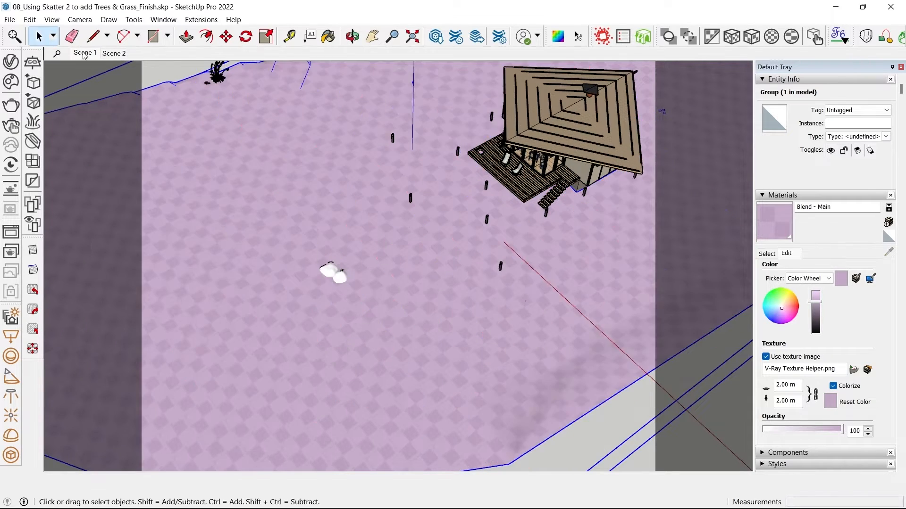
# - Render Scene 1 in the viewport and examine the cleared ground in front of the house
pyautogui.click(84, 54)
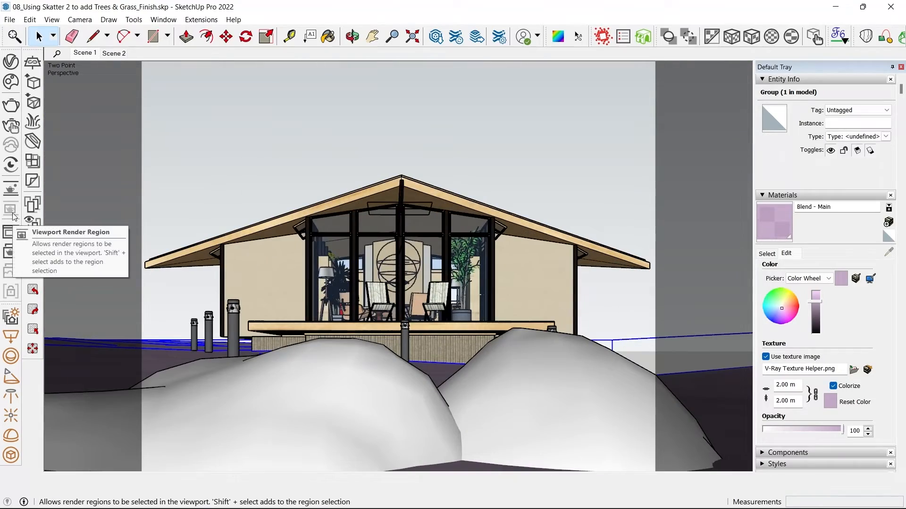
pyautogui.click(11, 189)
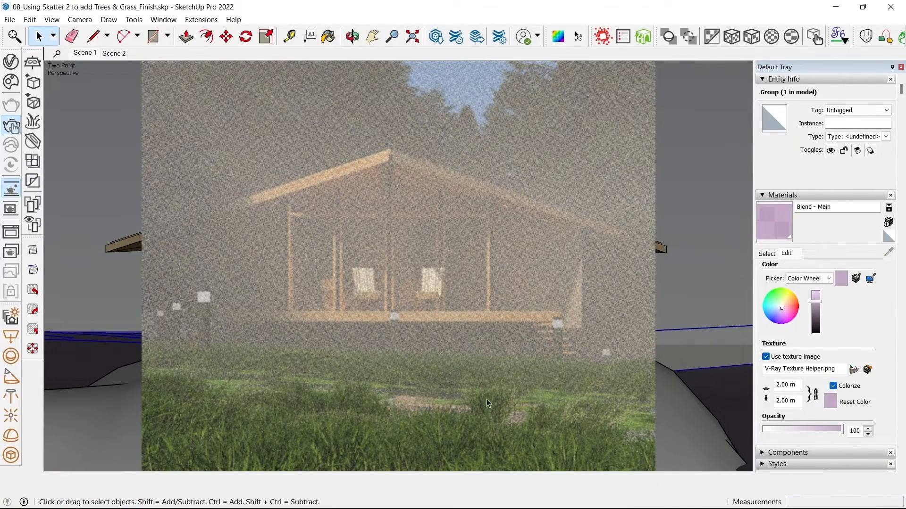
pyautogui.moveTo(653, 281); pyautogui.dragTo(497, 367, button='middle')
pyautogui.scroll(3, 231, 354)
pyautogui.scroll(3, 497, 367)
pyautogui.scroll(-5, 500, 368)
# - Reduce the Grass Composition's expanded camera field of view, set its density to 70 obj/m², and generate it again
pyautogui.click(623, 36)
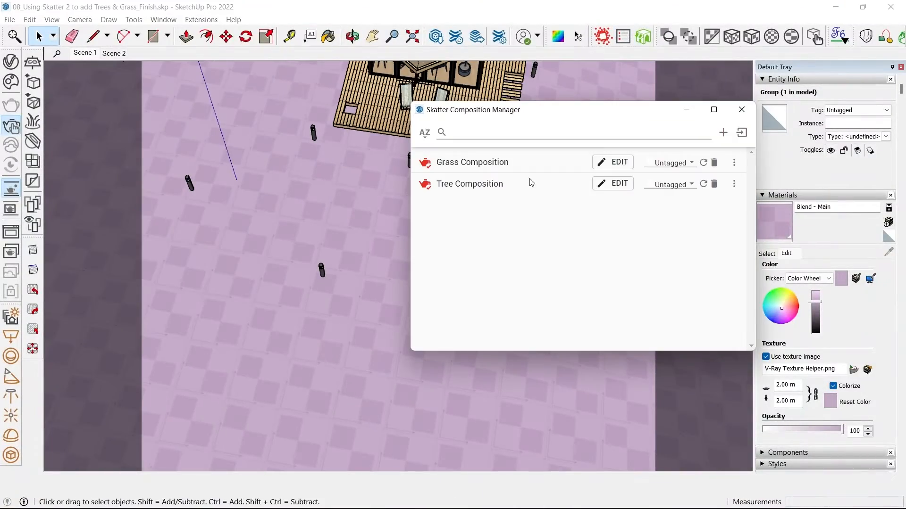
pyautogui.click(617, 165)
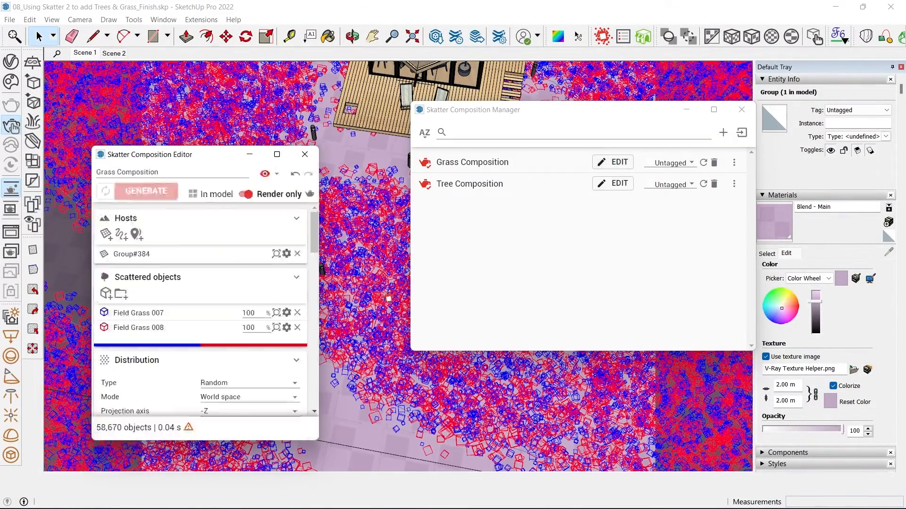
pyautogui.scroll(3, 367, 288)
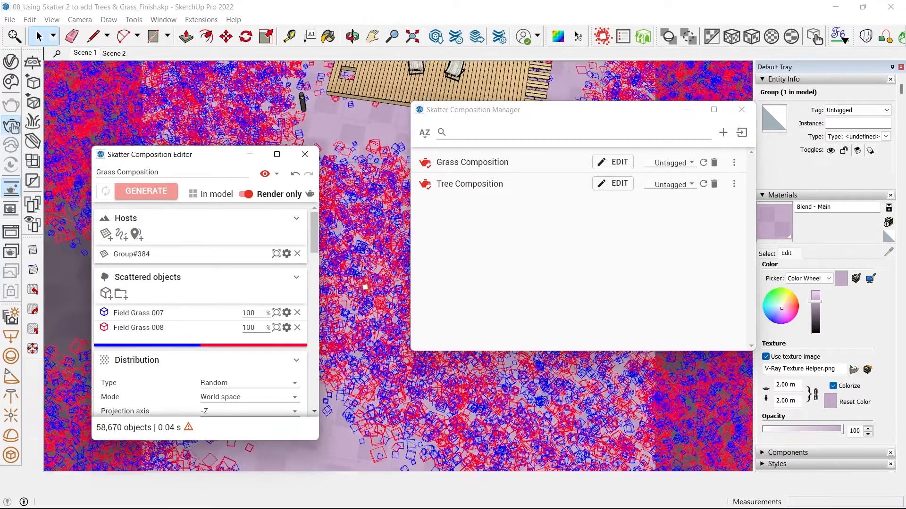
pyautogui.scroll(4, 368, 287)
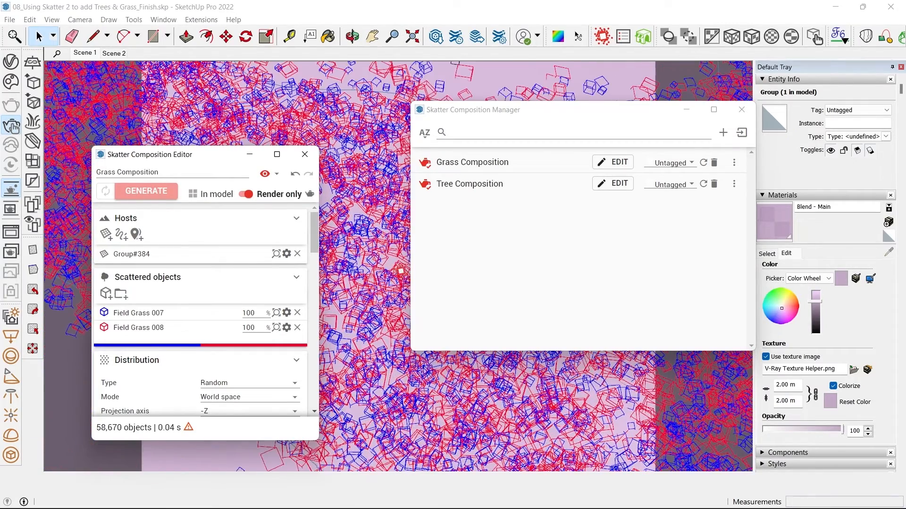
pyautogui.scroll(-3, 219, 337)
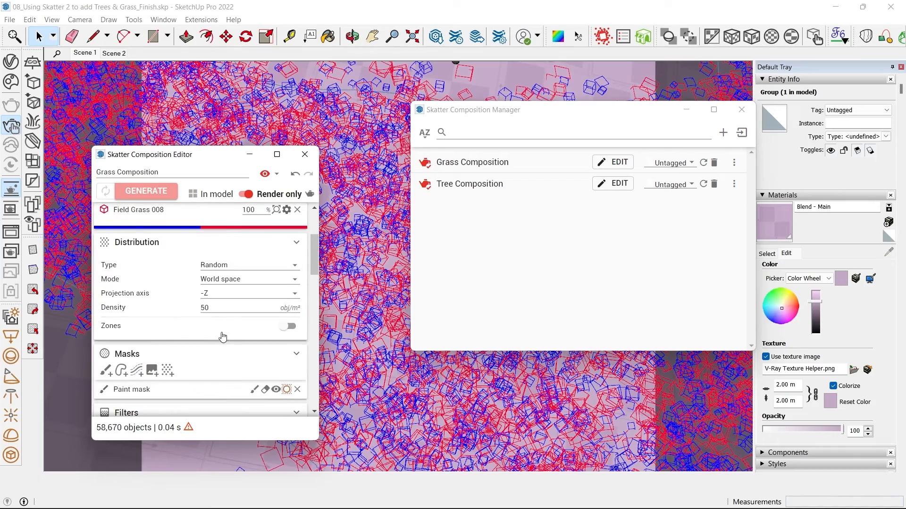
pyautogui.scroll(4, 213, 363)
pyautogui.scroll(-6, 368, 288)
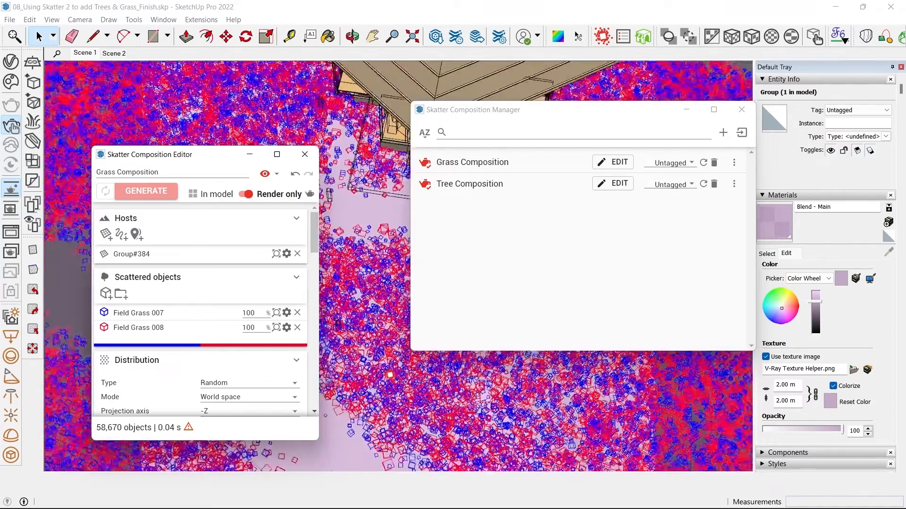
pyautogui.scroll(-15, 182, 356)
pyautogui.scroll(1, 215, 335)
pyautogui.click(208, 321)
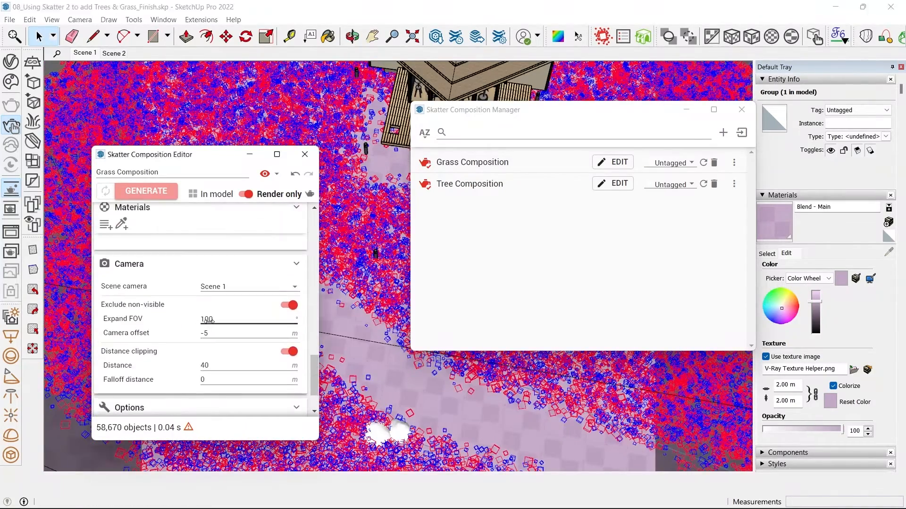
pyautogui.scroll(8, 212, 326)
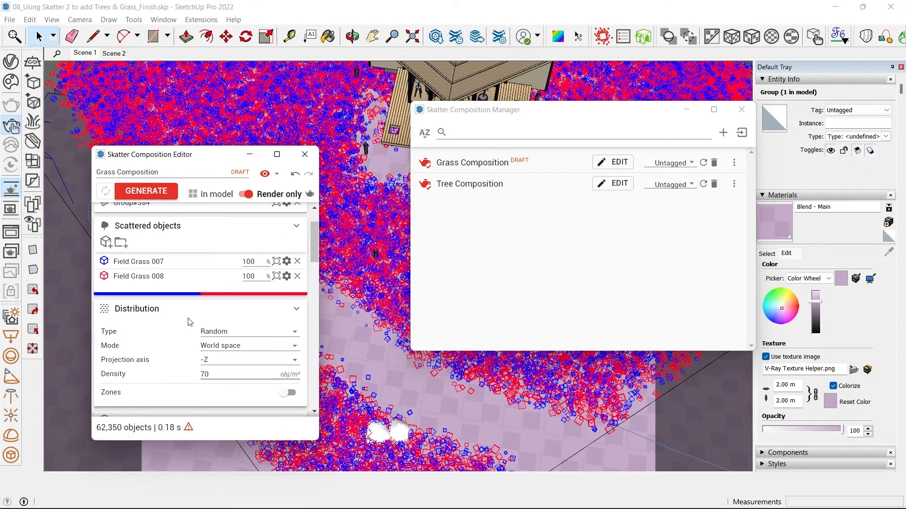
pyautogui.click(146, 191)
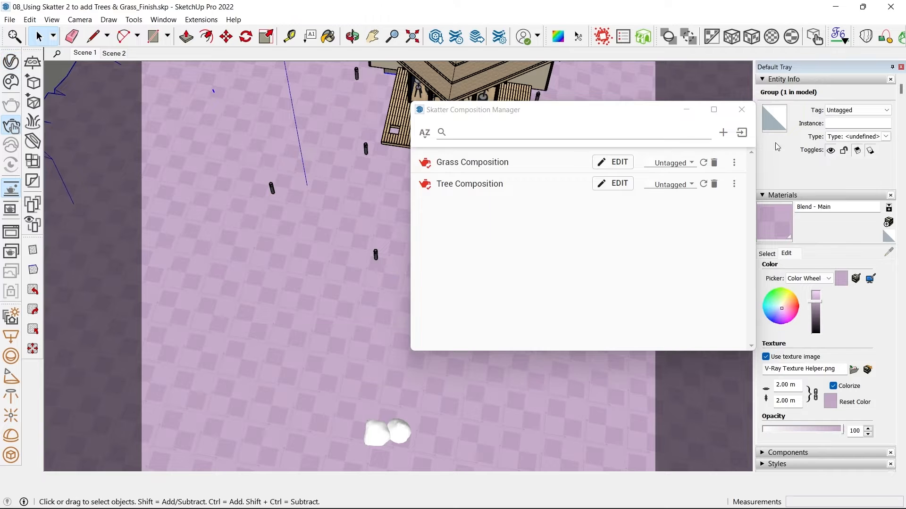
# - Set the base material of "Blend - Main" to "Blend - Coat" in the V-Ray Asset Editor
pyautogui.moveTo(642, 113); pyautogui.dragTo(357, 110)
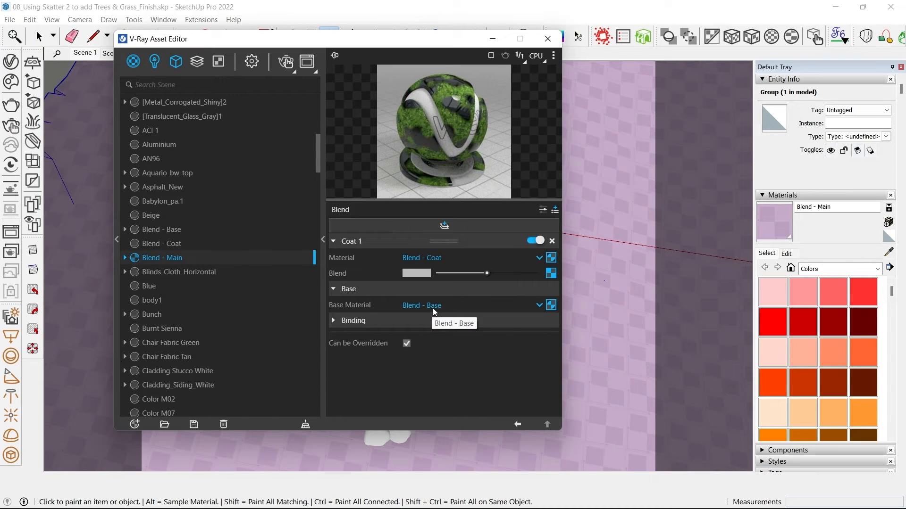
pyautogui.click(432, 308)
pyautogui.scroll(-3, 456, 273)
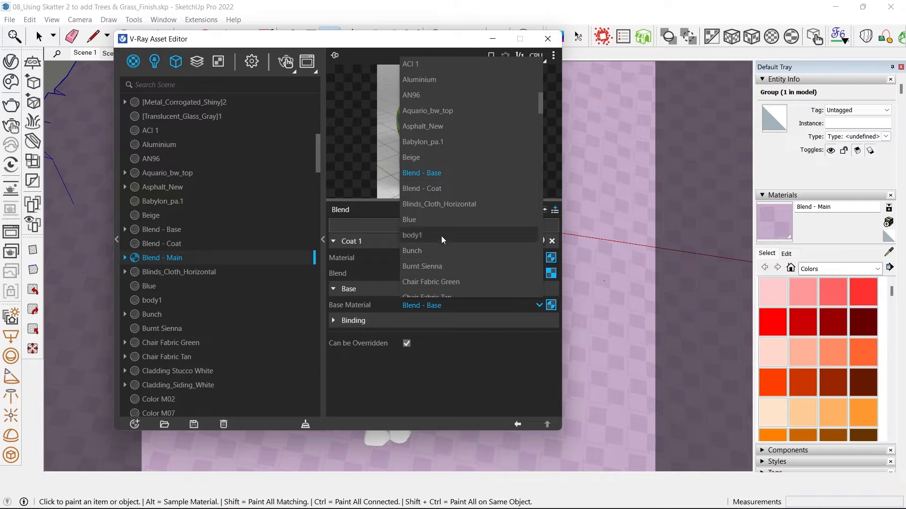
pyautogui.click(441, 189)
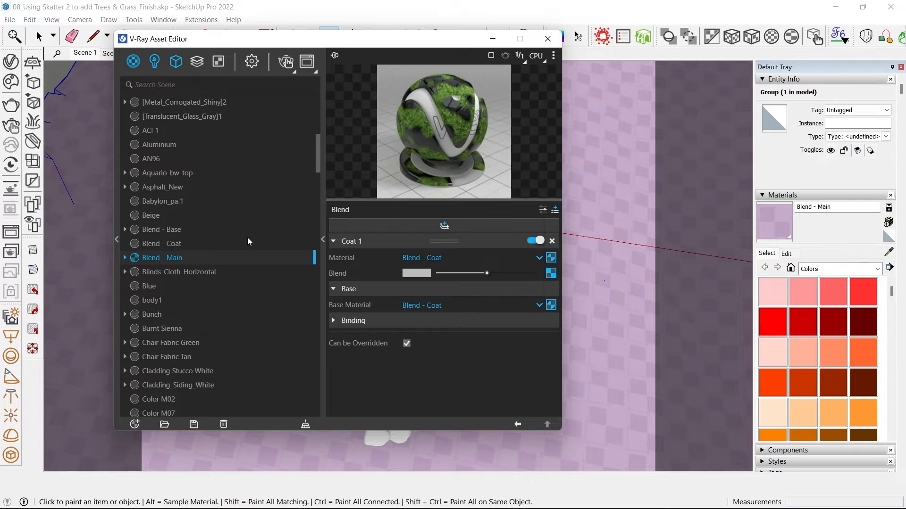
# - Rename the "Blend - Coat" material as "Blend - Water"
pyautogui.click(177, 244)
pyautogui.rightClick(173, 244)
pyautogui.click(188, 314)
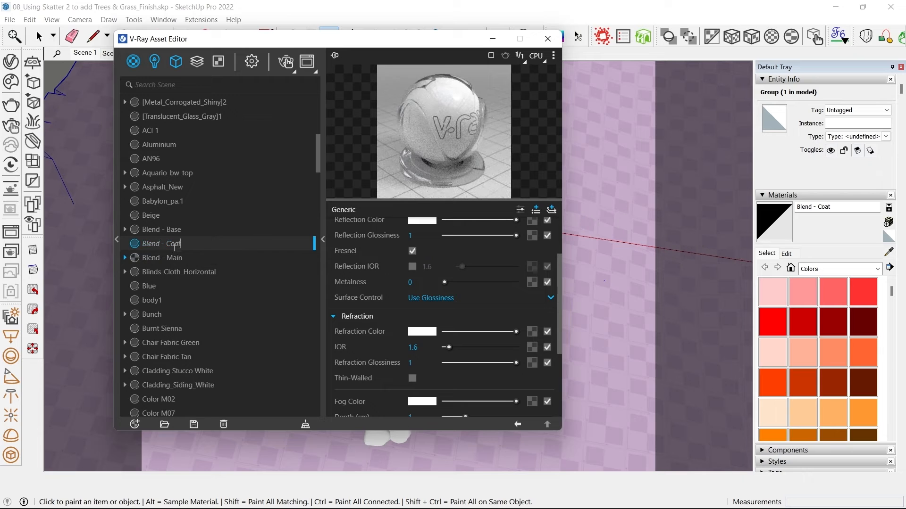
pyautogui.moveTo(166, 243); pyautogui.dragTo(310, 248)
pyautogui.write('Water')
pyautogui.press('Return')
# - Assign "Blend - Base" as the Coat 1 material of "Blend - Main" and rename that material "Blend - Green Coat"
pyautogui.click(309, 248)
pyautogui.click(426, 258)
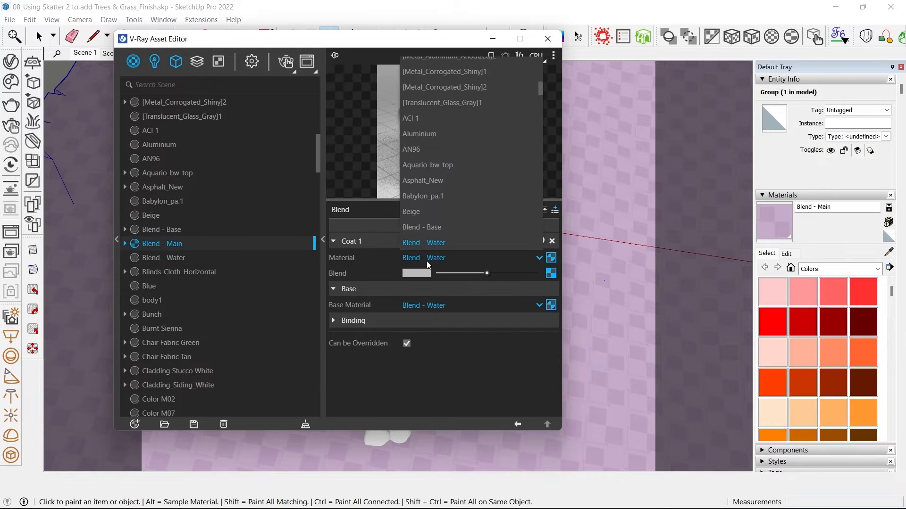
pyautogui.click(439, 219)
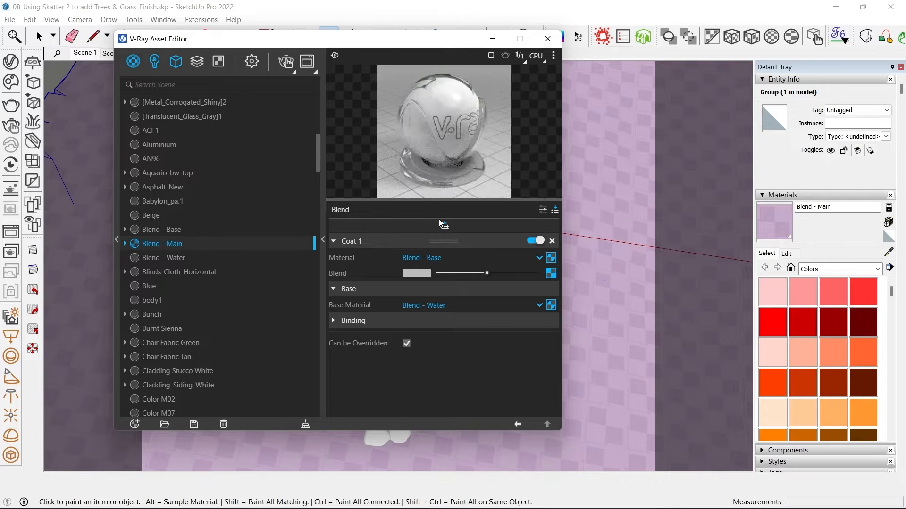
pyautogui.rightClick(175, 230)
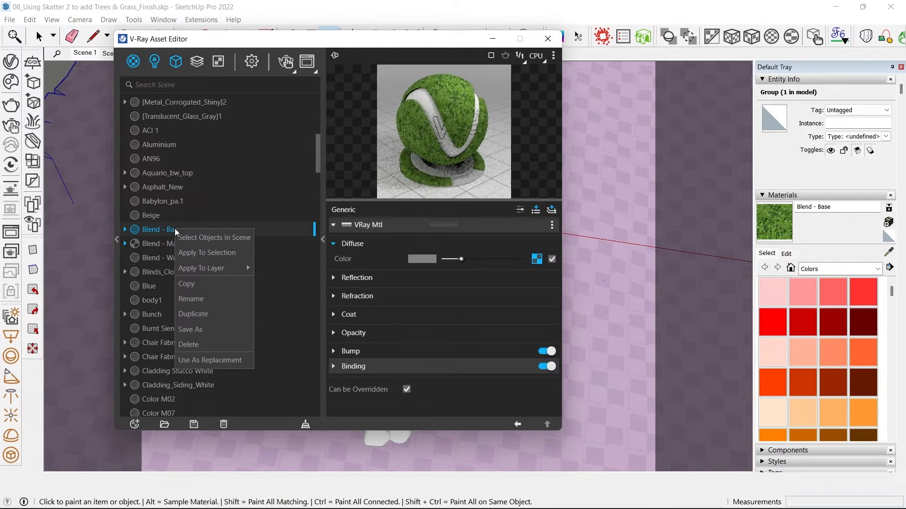
pyautogui.click(201, 298)
pyautogui.moveTo(165, 230); pyautogui.dragTo(234, 254)
pyautogui.write('Green Coat')
pyautogui.click(168, 241)
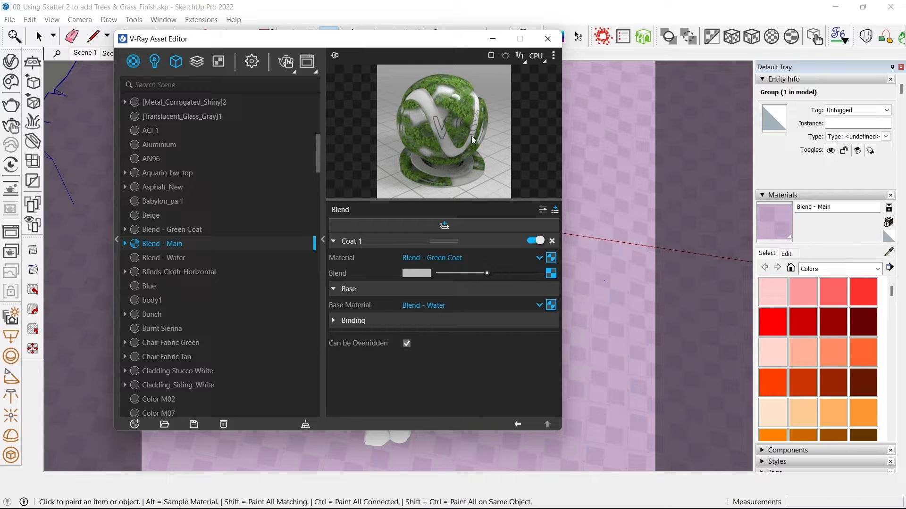
# - Raise the frequency of the Coat 1 blend map's noise texture for finer patches and close the asset editor
pyautogui.click(550, 273)
pyautogui.moveTo(448, 314)
pyautogui.mouseDown()
pyautogui.moveTo(442, 310)
pyautogui.moveTo(457, 310)
pyautogui.mouseUp()
pyautogui.click(517, 424)
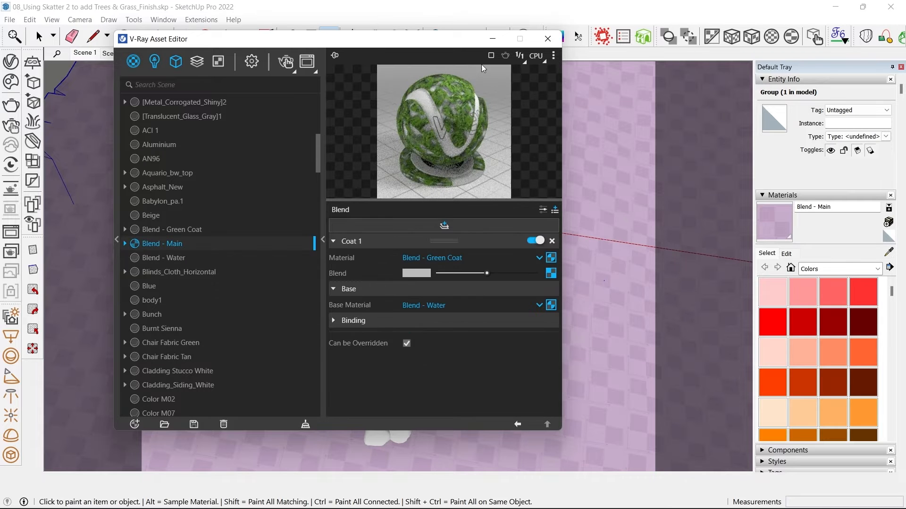
pyautogui.click(548, 39)
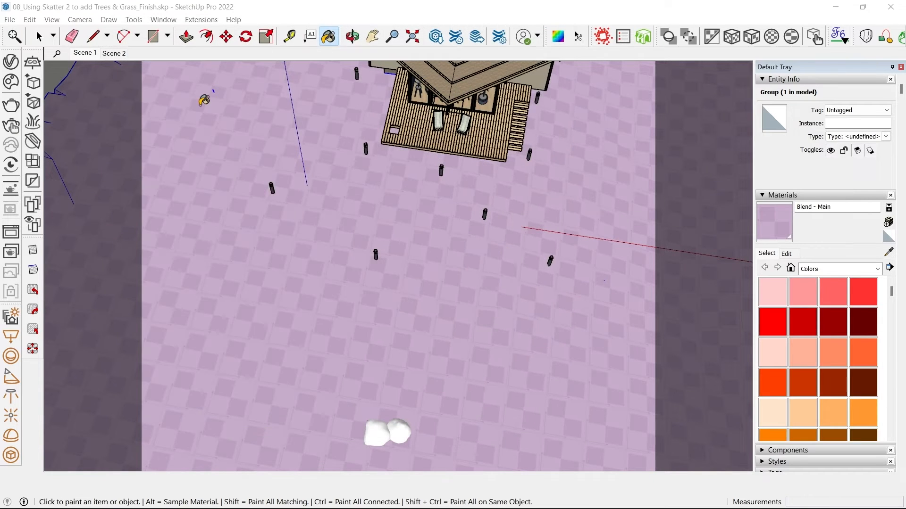
# - Return to Scene 1 and delete the Mexican Feather Grass component in the foreground
pyautogui.click(80, 53)
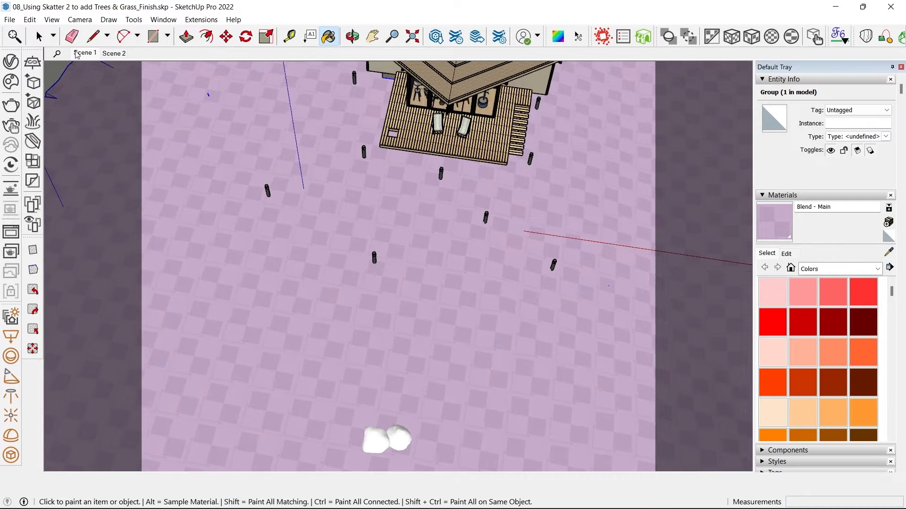
pyautogui.press('space')
pyautogui.click(525, 387)
pyautogui.press('Delete')
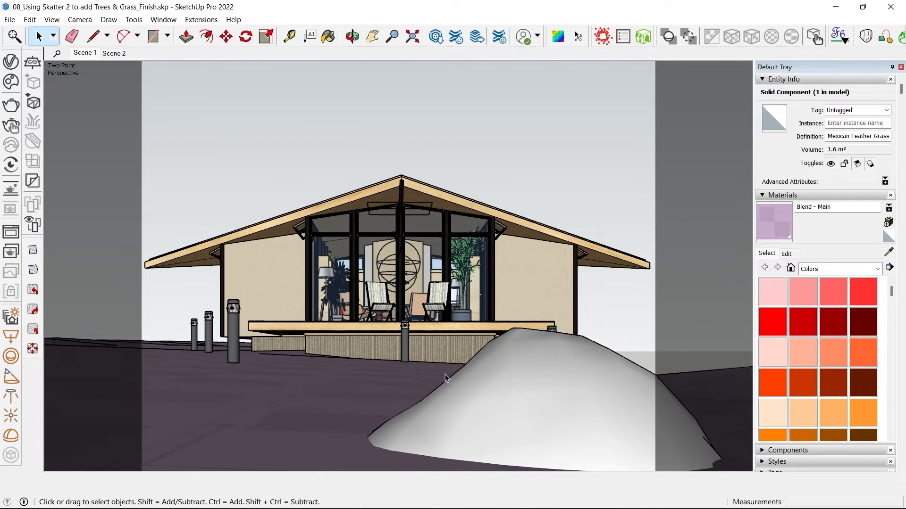
# - Delete the large feather grass mound in front of the house and start a live viewport render of the stream ground
pyautogui.click(519, 381)
pyautogui.press('Delete')
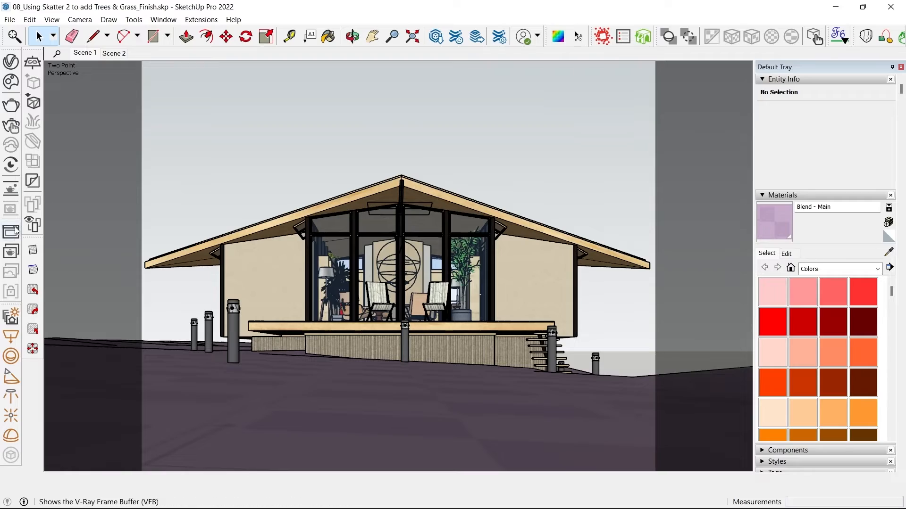
pyautogui.click(9, 189)
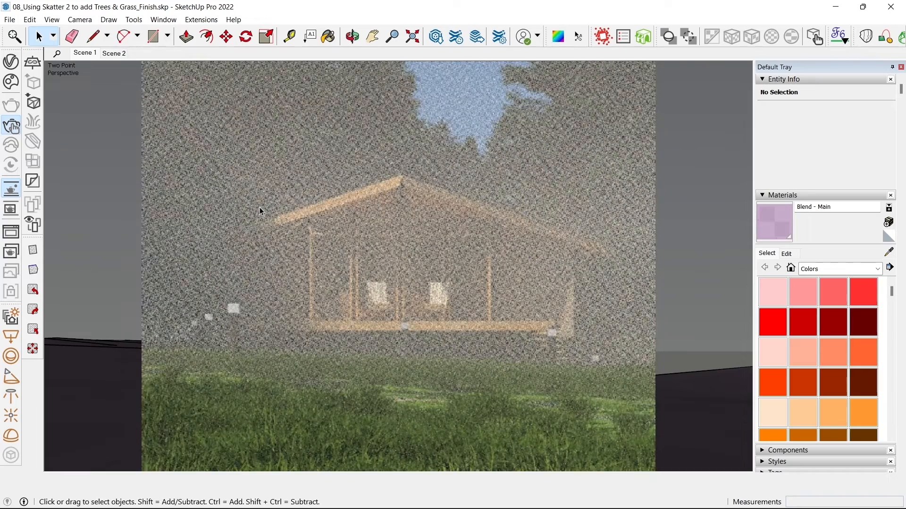
pyautogui.keyDown('shift'); pyautogui.moveTo(246, 396); pyautogui.dragTo(380, 78, button='middle'); pyautogui.keyUp('shift')
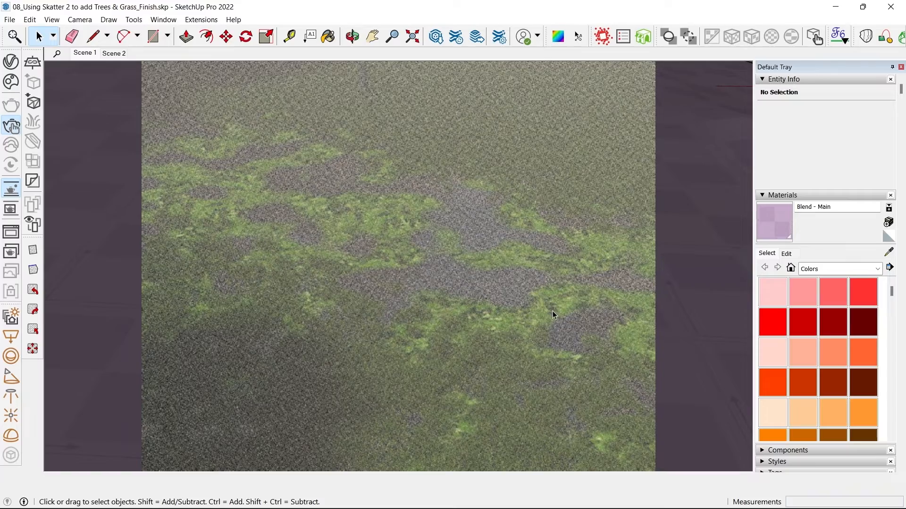
pyautogui.keyDown('shift'); pyautogui.moveTo(451, 271); pyautogui.dragTo(566, 198, button='middle'); pyautogui.keyUp('shift')
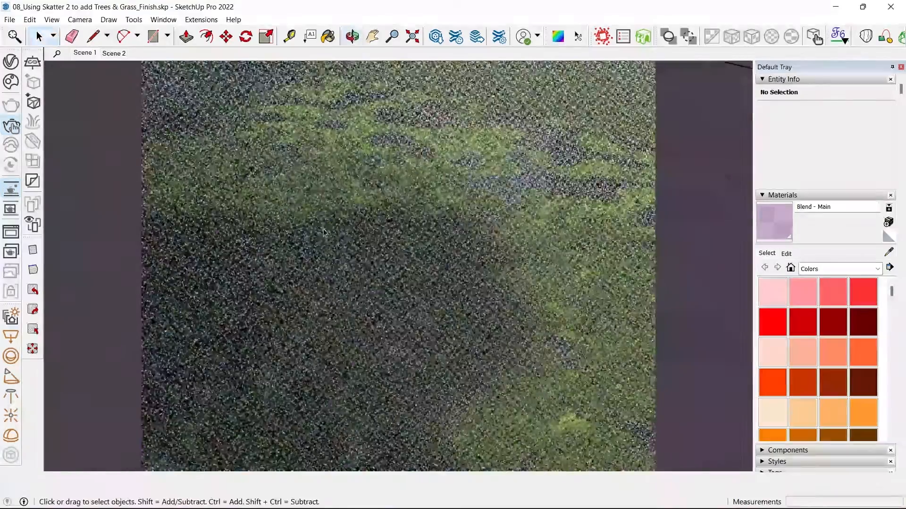
pyautogui.keyDown('shift'); pyautogui.moveTo(357, 191); pyautogui.dragTo(398, 259, button='middle'); pyautogui.keyUp('shift')
# - Turn off the Volumetric Environment fog in the render settings and examine the algae and water patches in the live render
pyautogui.click(11, 63)
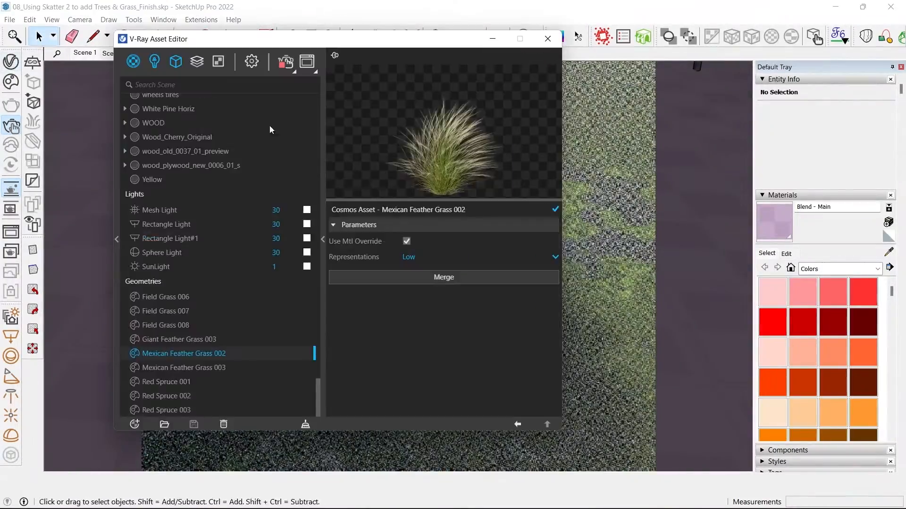
pyautogui.click(251, 62)
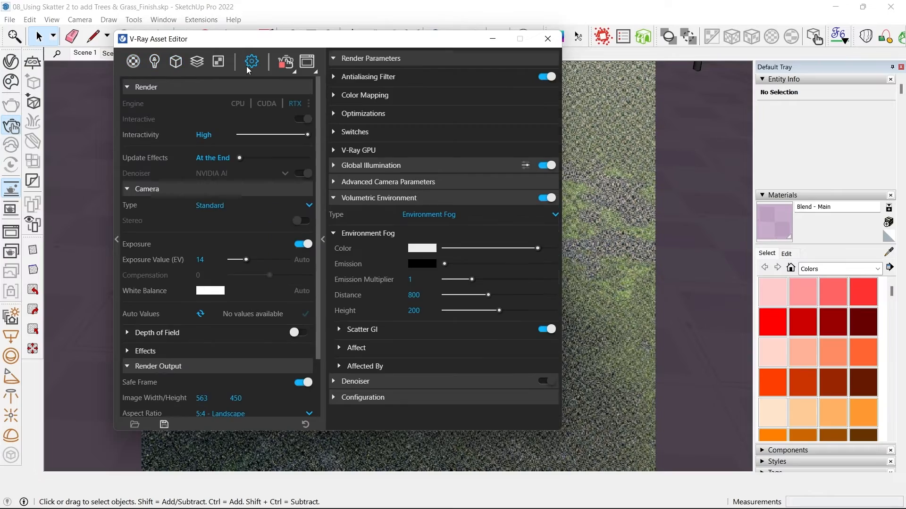
pyautogui.click(547, 199)
pyautogui.click(548, 39)
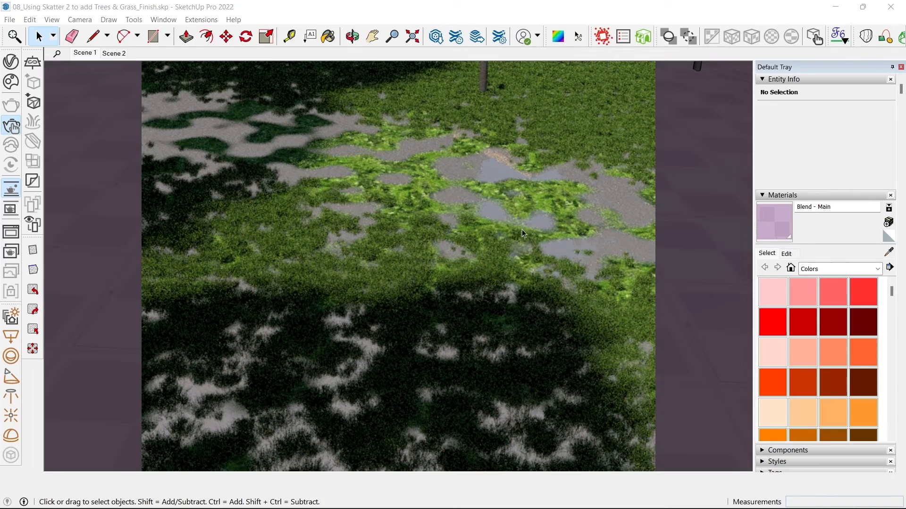
pyautogui.moveTo(304, 338); pyautogui.dragTo(358, 264, button='middle')
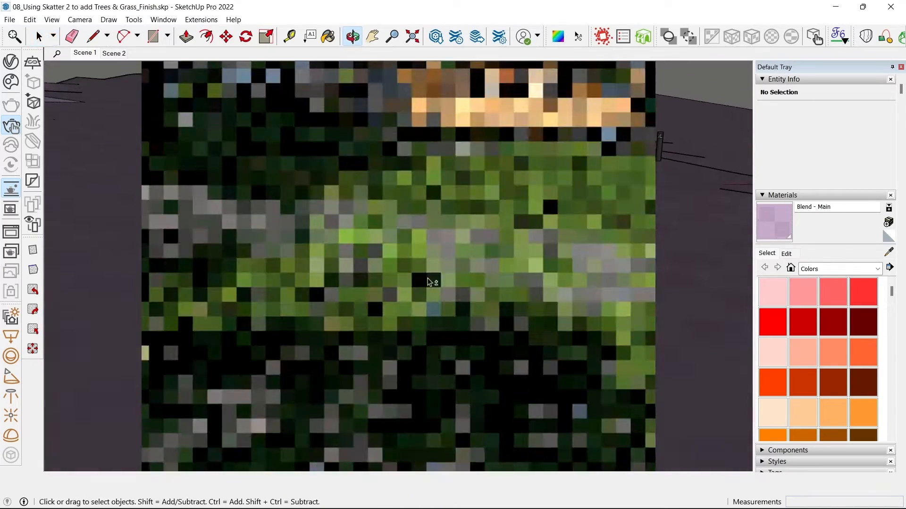
pyautogui.moveTo(332, 415); pyautogui.dragTo(429, 341, button='middle')
pyautogui.moveTo(349, 359); pyautogui.dragTo(399, 316, button='middle')
# - Open Skatter's Grass Composition for editing and paint its mask over the triangular grass patch beside the stream to clear more grass
pyautogui.click(82, 53)
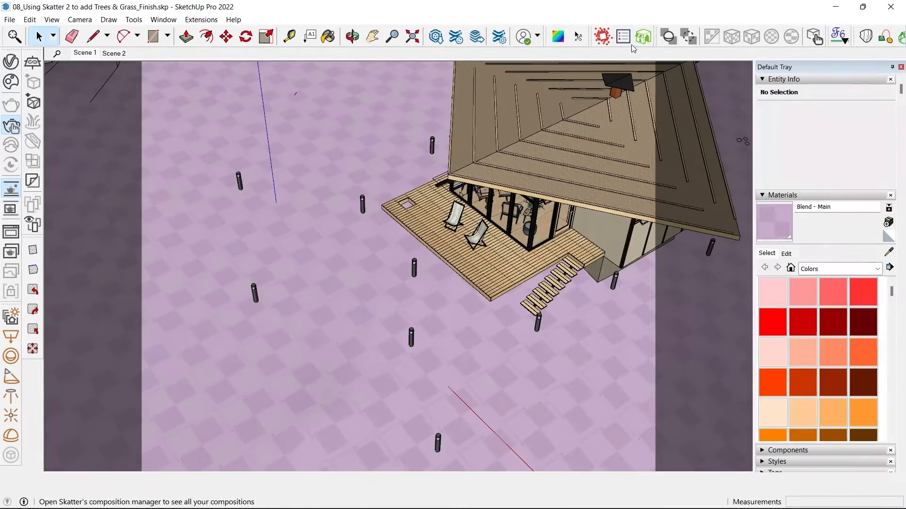
pyautogui.click(11, 125)
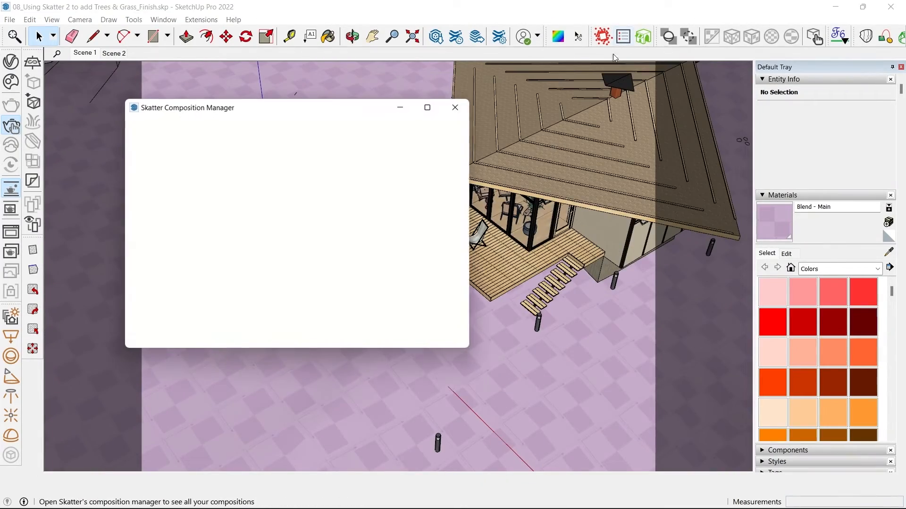
pyautogui.click(320, 163)
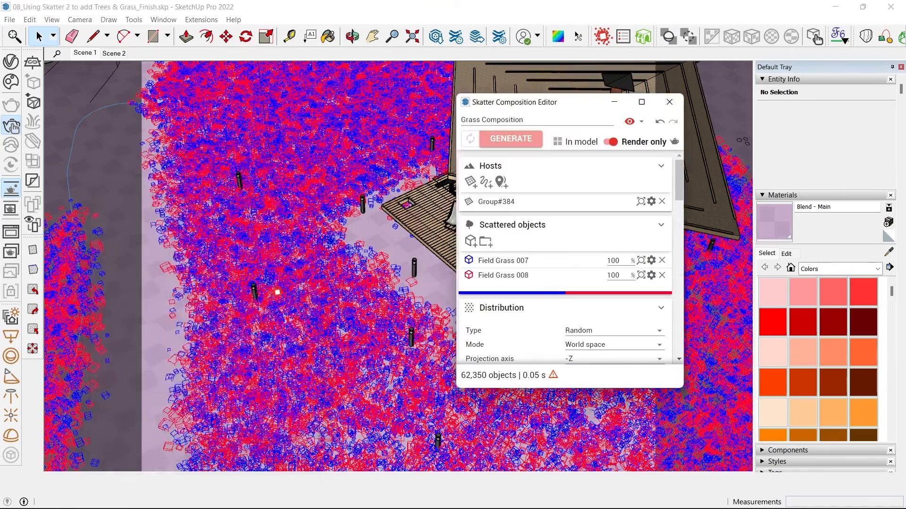
pyautogui.scroll(-6, 602, 270)
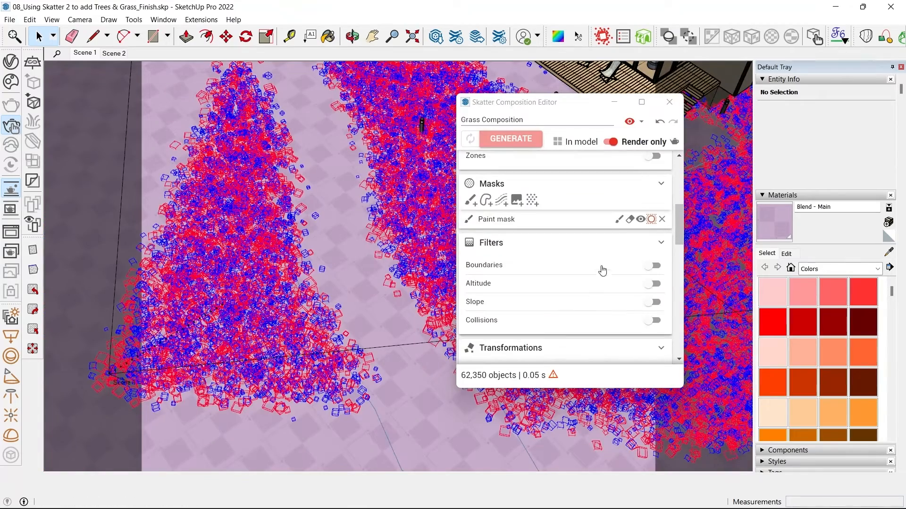
pyautogui.click(619, 219)
pyautogui.moveTo(300, 313)
pyautogui.mouseDown()
pyautogui.moveTo(322, 378)
pyautogui.moveTo(336, 391)
pyautogui.moveTo(357, 373)
pyautogui.mouseUp()
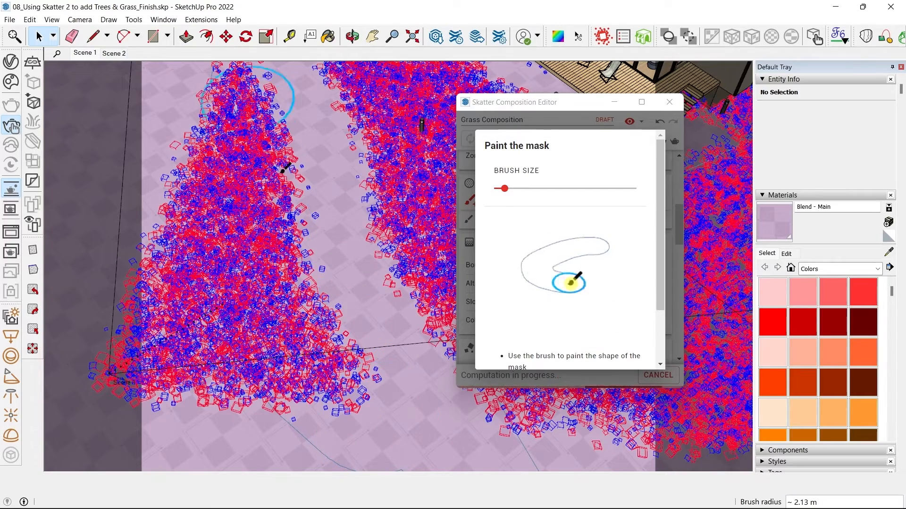
pyautogui.click(619, 220)
# - Rework the Grass Composition's mask along the stream bank with the erase and paint brushes to reshape the grass edge
pyautogui.click(630, 219)
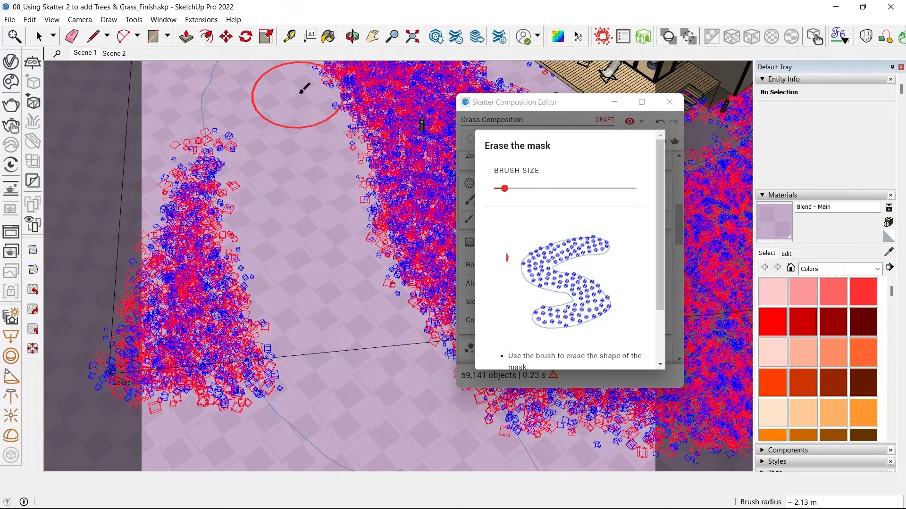
pyautogui.scroll(-2, 343, 223)
pyautogui.keyDown('shift'); pyautogui.moveTo(338, 229); pyautogui.dragTo(333, 324, button='middle'); pyautogui.keyUp('shift')
pyautogui.moveTo(276, 86)
pyautogui.mouseDown()
pyautogui.moveTo(362, 371)
pyautogui.moveTo(423, 435)
pyautogui.moveTo(377, 422)
pyautogui.mouseUp()
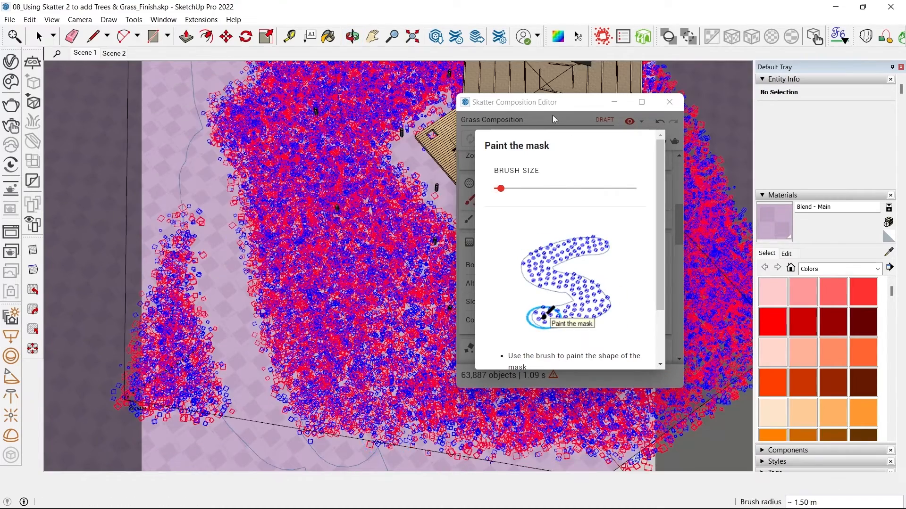
# - Finish the mask painting, regenerate the Grass Composition and close its editor in the Scene 1 view
pyautogui.click(553, 115)
pyautogui.click(519, 142)
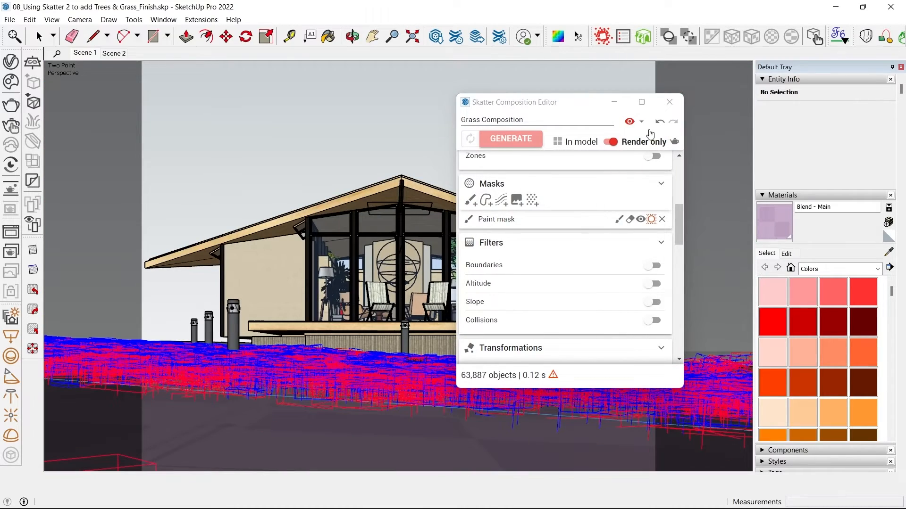
pyautogui.click(670, 102)
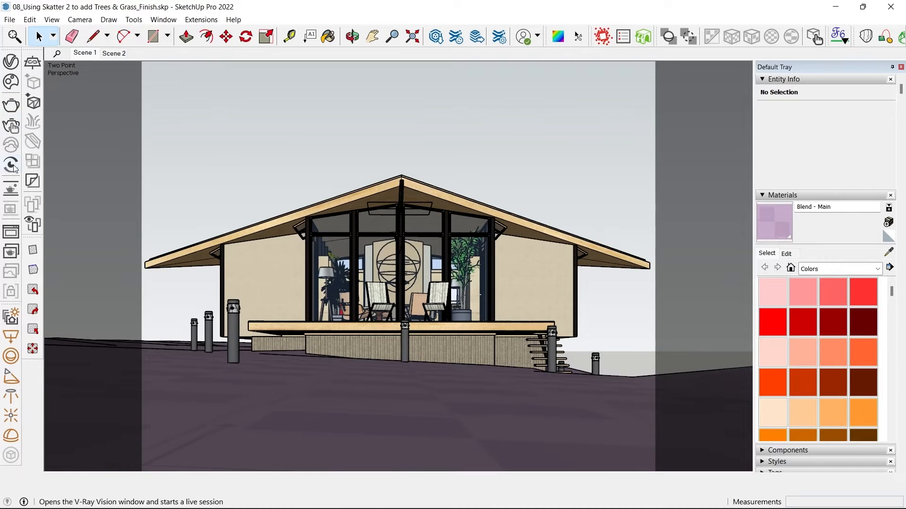
# - Render Scene 1 live in the viewport without fog and examine the result in the V-Ray frame buffer
pyautogui.click(8, 190)
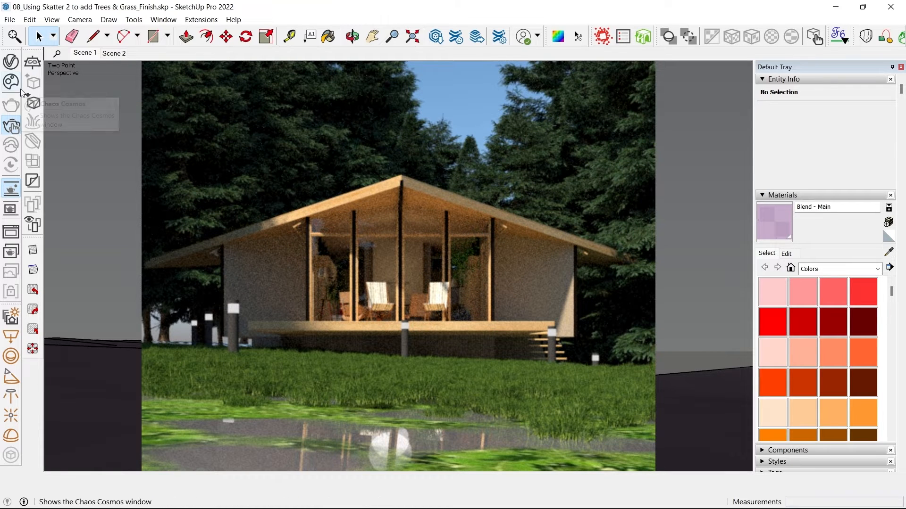
pyautogui.click(13, 125)
pyautogui.click(13, 235)
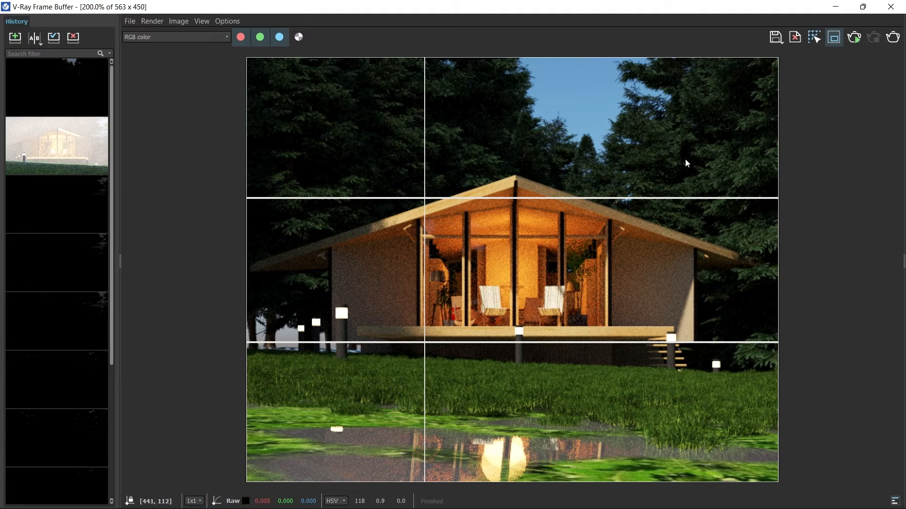
# - Turn the Volumetric Environment fog back on and run an interactive test render of Scene 1
pyautogui.click(892, 8)
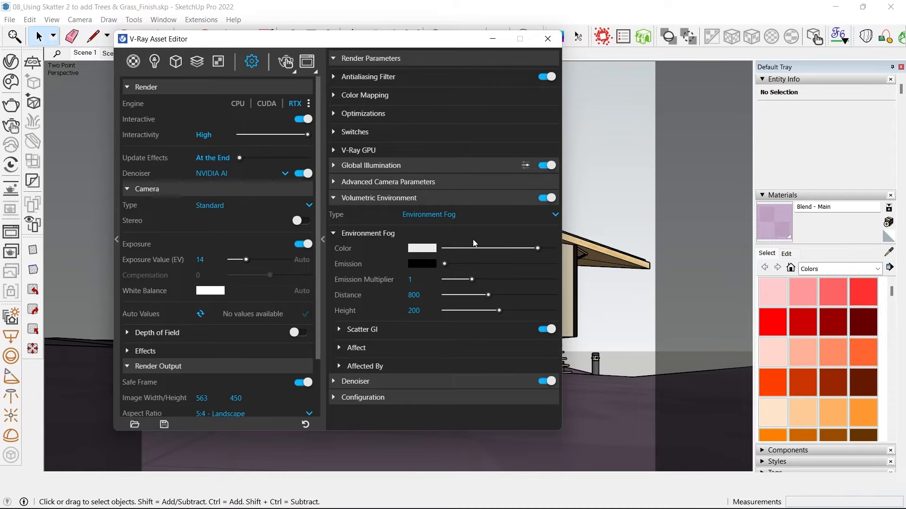
pyautogui.click(14, 125)
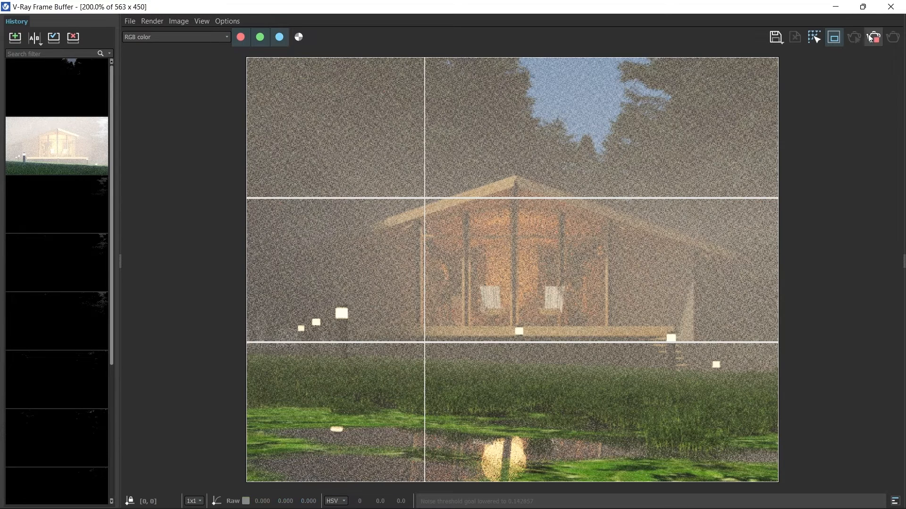
pyautogui.click(888, 6)
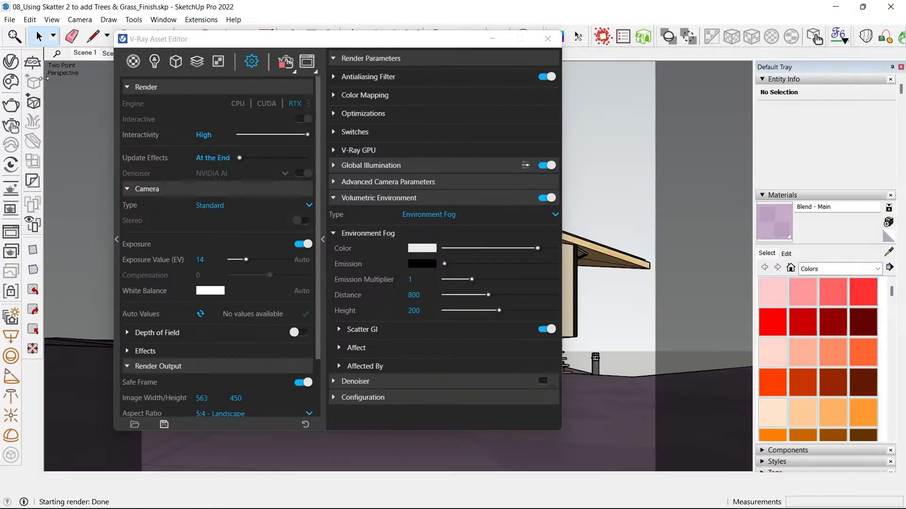
# - Sample the ground's blend material, open its "Blend - Green Coat" coat material and clear the diffuse texture
pyautogui.click(141, 65)
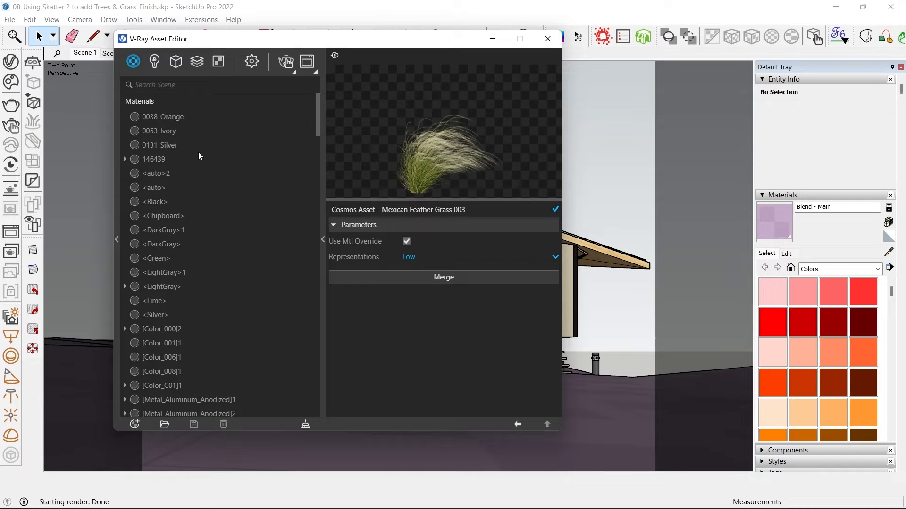
pyautogui.click(888, 252)
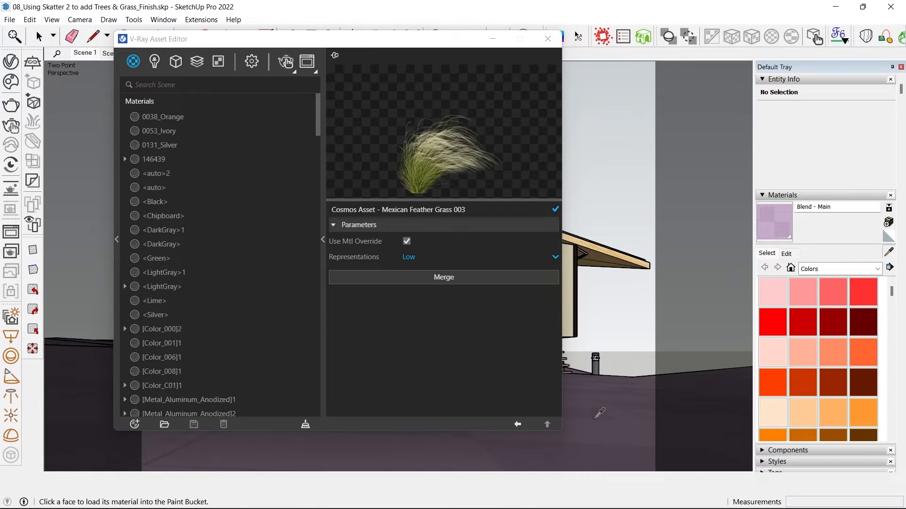
pyautogui.click(595, 418)
pyautogui.click(552, 259)
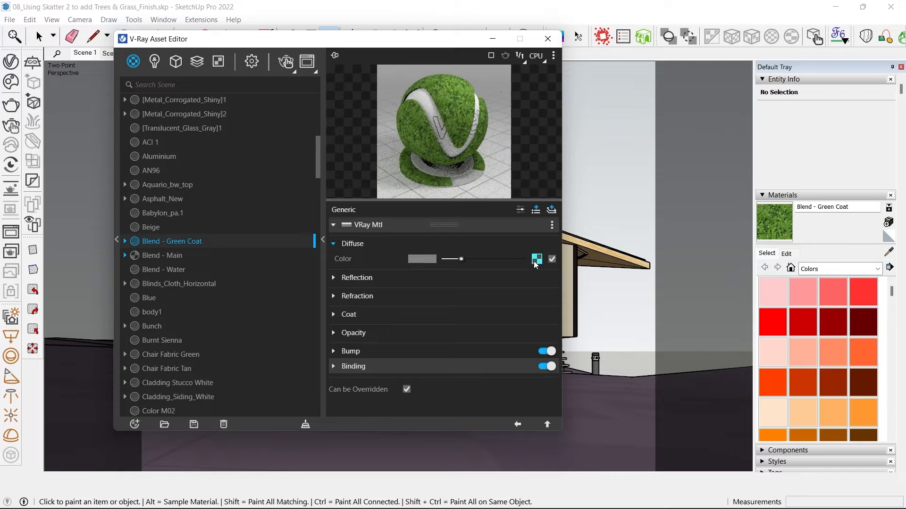
pyautogui.rightClick(537, 259)
pyautogui.click(494, 331)
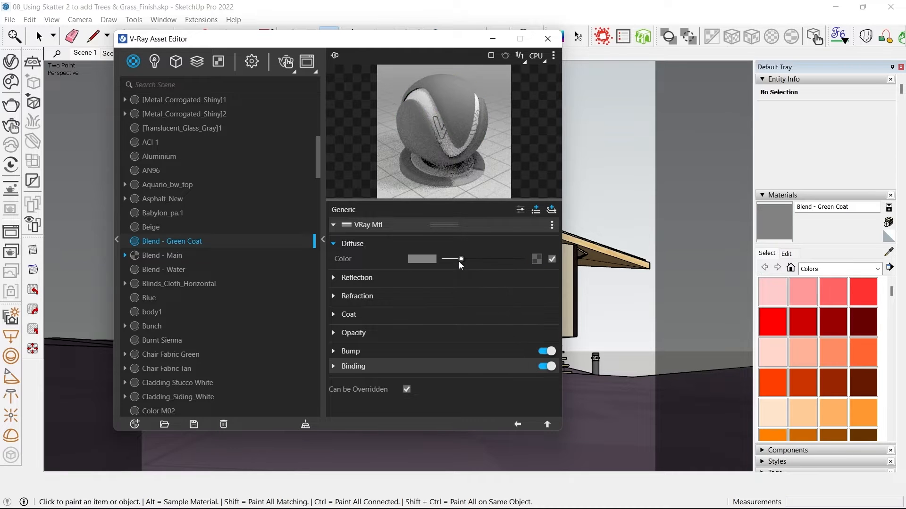
# - Set the diffuse colour of "Blend - Green Coat" to a bright green and return to "Blend - Main"
pyautogui.click(415, 259)
pyautogui.click(432, 211)
pyautogui.moveTo(390, 196); pyautogui.dragTo(380, 180)
pyautogui.click(627, 156)
pyautogui.click(520, 426)
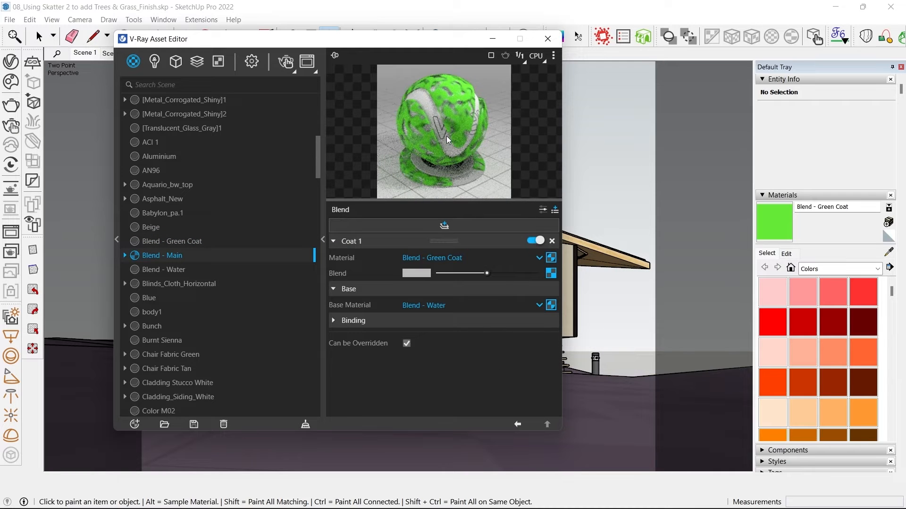
# - Add a Noise A bump map with frequency 9.6 to "Blend - Green Coat" and return to "Blend - Main"
pyautogui.click(550, 258)
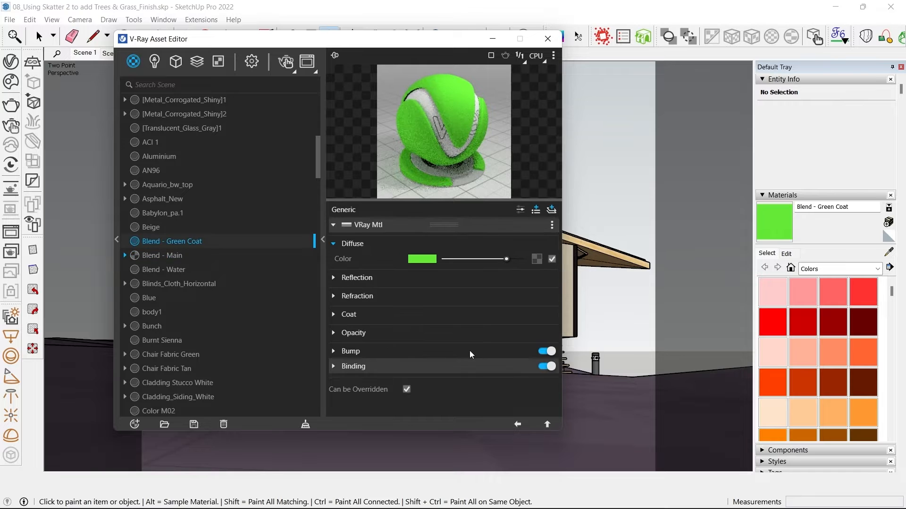
pyautogui.click(548, 367)
pyautogui.scroll(-4, 528, 321)
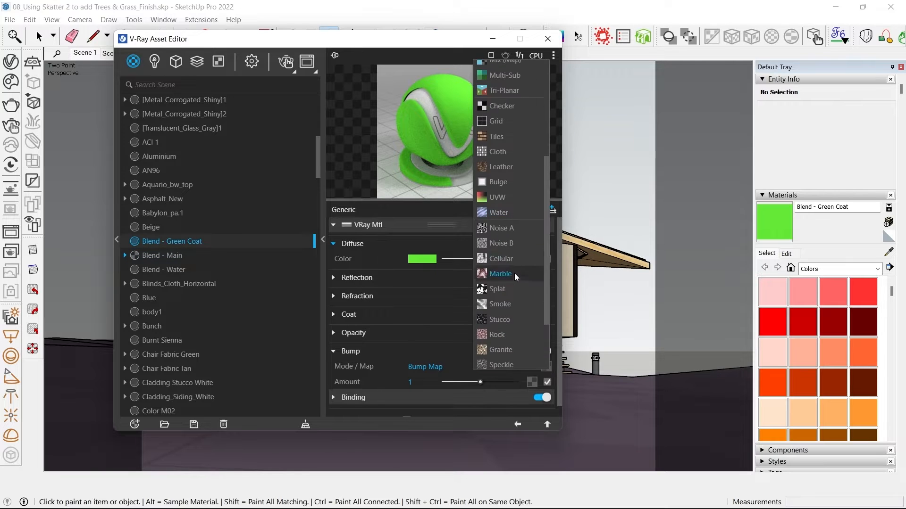
pyautogui.click(512, 227)
pyautogui.moveTo(484, 312); pyautogui.dragTo(494, 311)
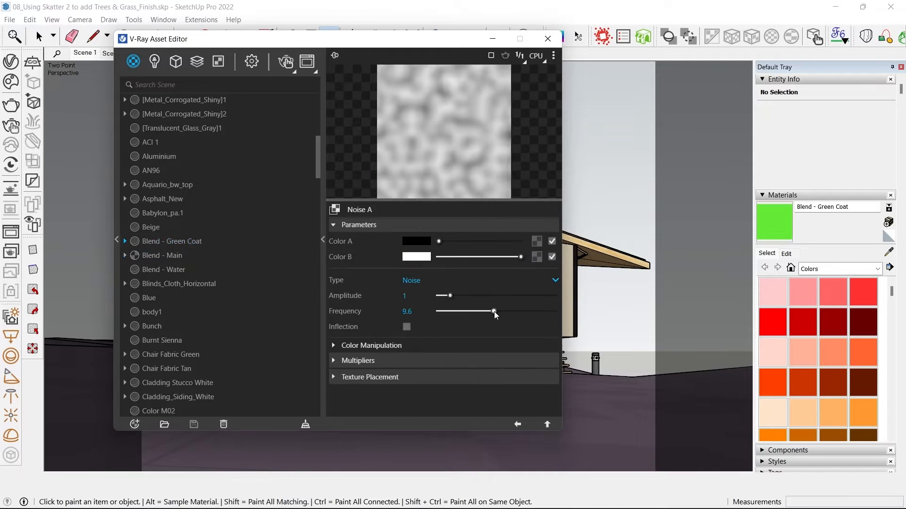
pyautogui.click(517, 427)
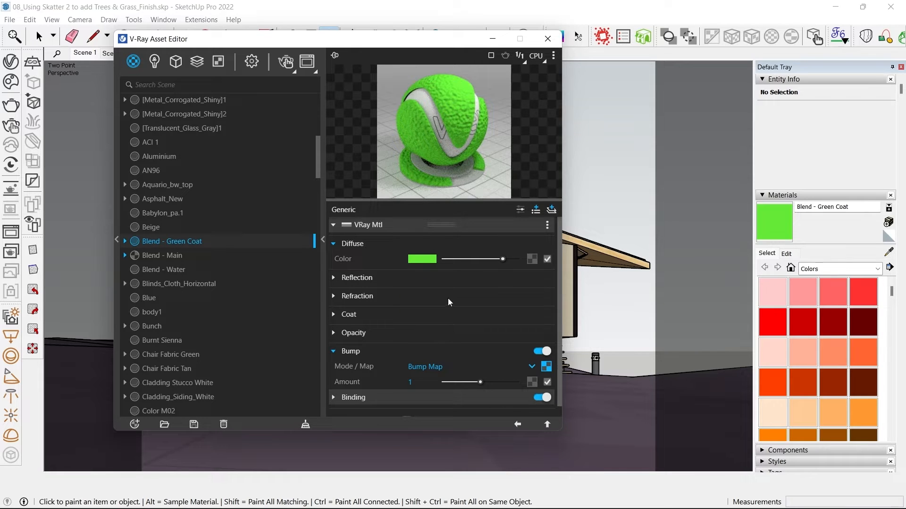
pyautogui.click(547, 424)
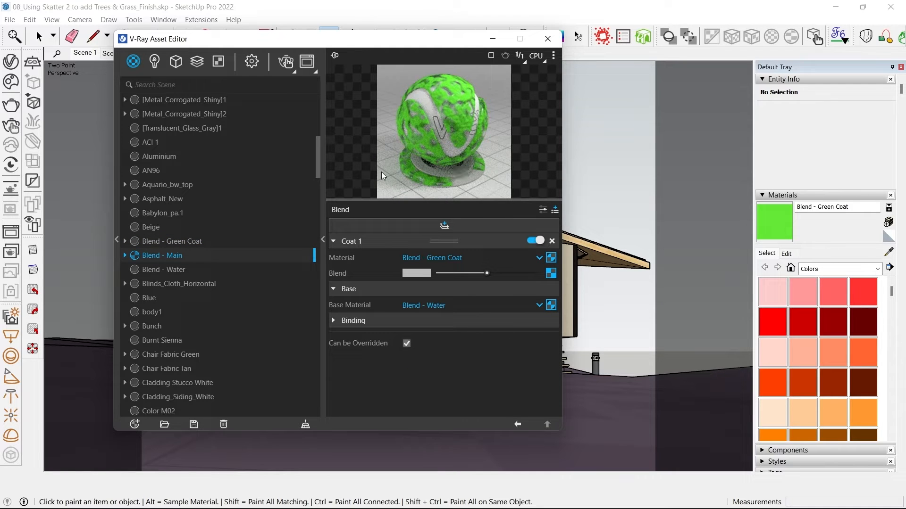
# - Run an interactive test render, open the "Blend - Green Coat" coat material from "Blend - Main" and darken its green diffuse colour
pyautogui.click(287, 62)
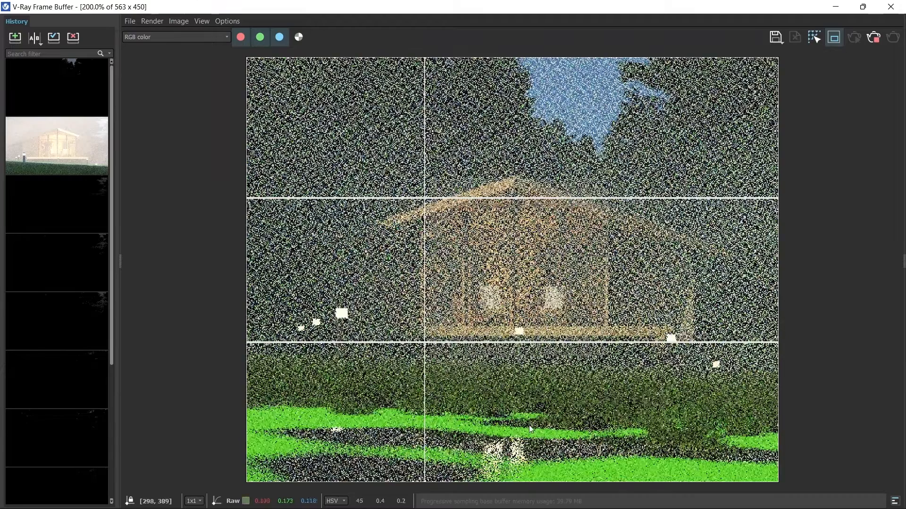
pyautogui.doubleClick(485, 7)
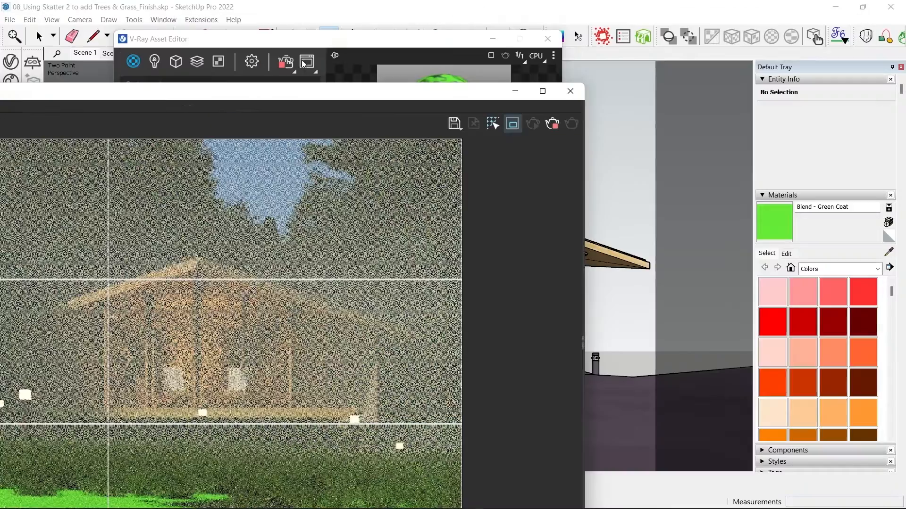
pyautogui.click(332, 44)
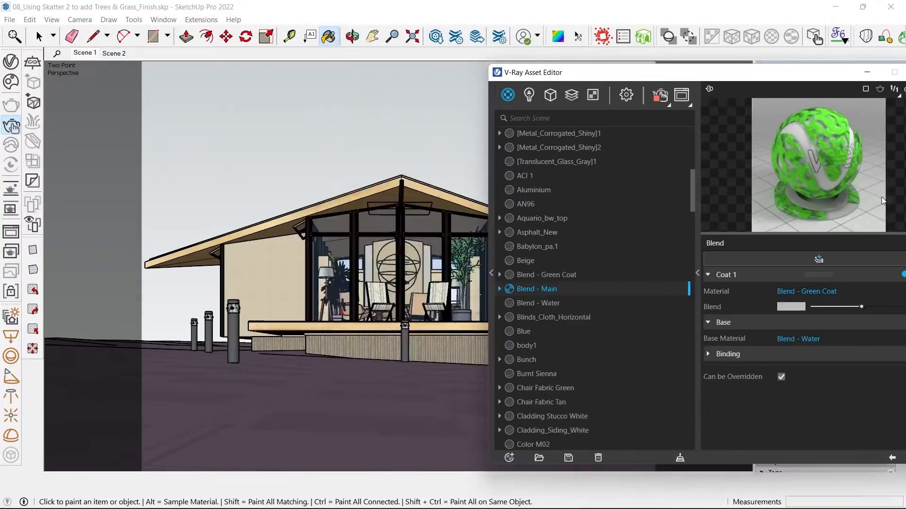
pyautogui.moveTo(708, 72); pyautogui.dragTo(513, 63)
pyautogui.click(733, 281)
pyautogui.moveTo(684, 282); pyautogui.dragTo(652, 284)
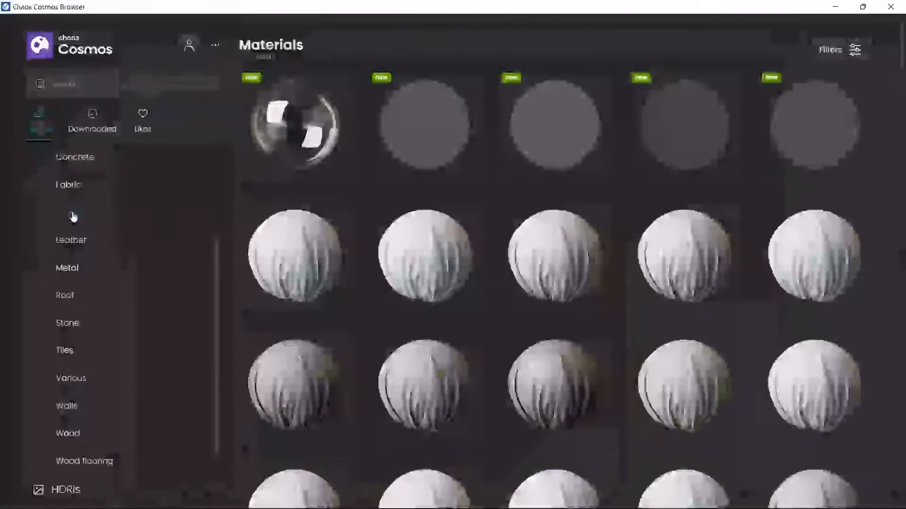
# - Import the Ground materials "Grass Tree Roots 39-70 200cm" and "Grass Stones Sticks 39-40 200cm" from Chaos Cosmos
pyautogui.click(111, 215)
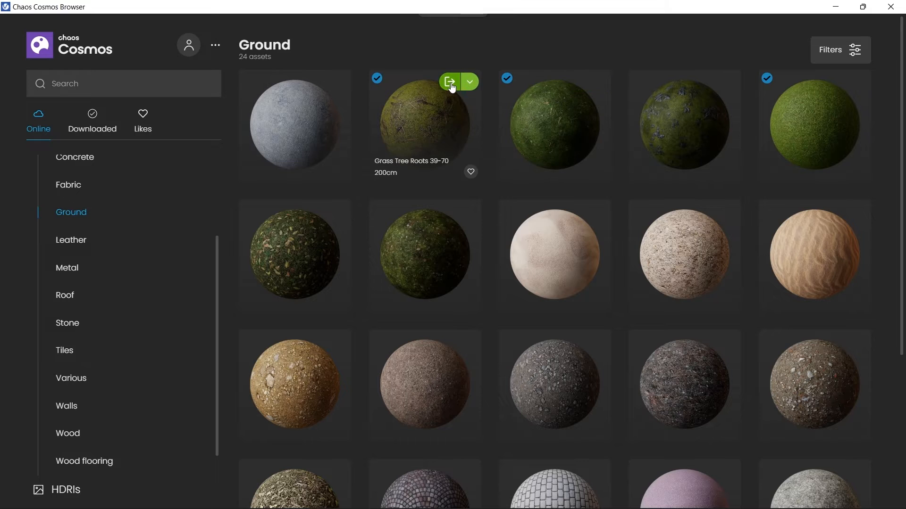
pyautogui.scroll(-3, 441, 236)
pyautogui.scroll(3, 443, 142)
pyautogui.click(449, 85)
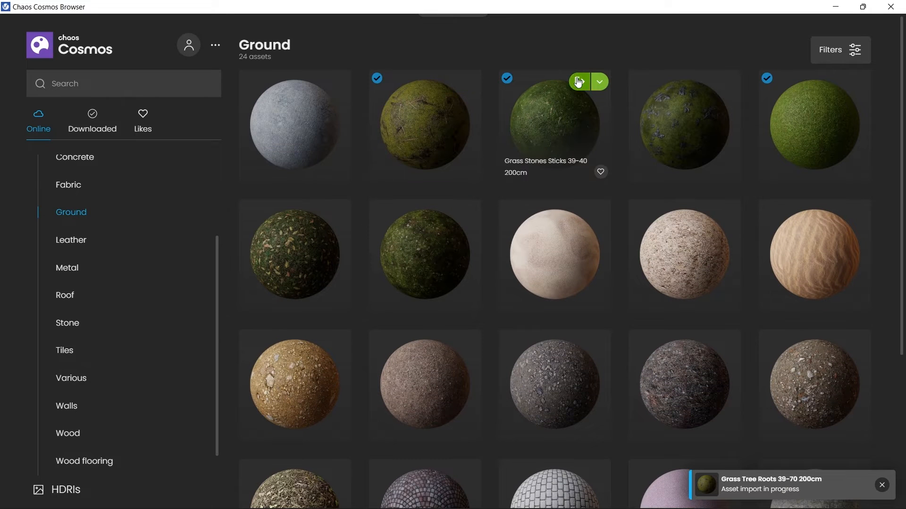
pyautogui.click(578, 83)
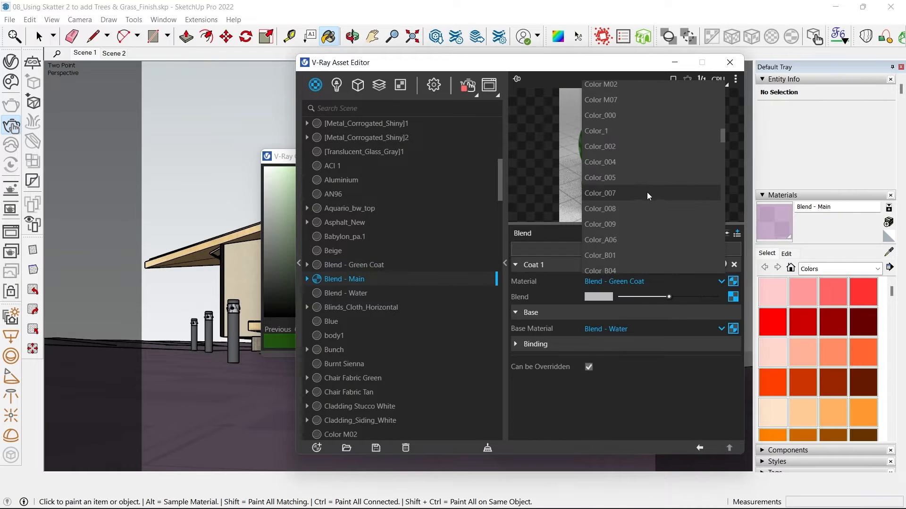
# - Assign "Grass Stones Sticks 39-40 200cm" as the Coat 1 material of "Blend - Main" and check the stream in the interactive render
pyautogui.scroll(-3, 644, 189)
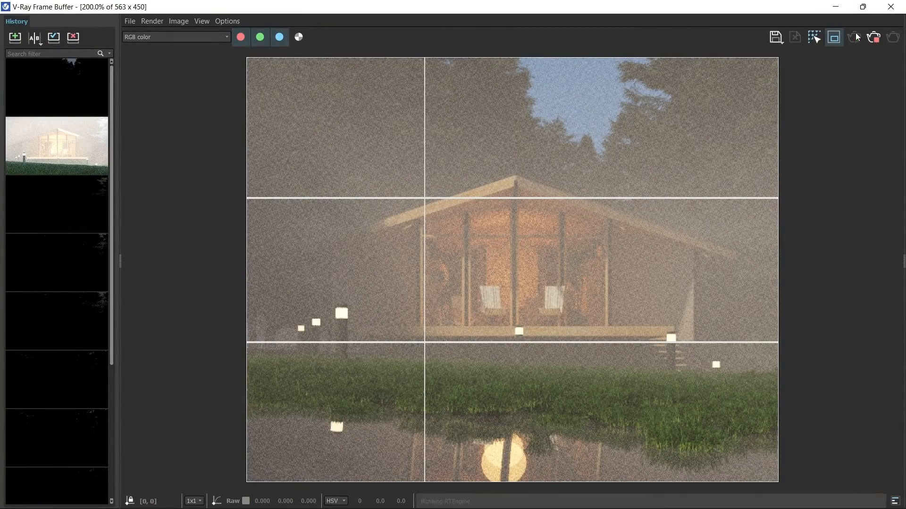
pyautogui.click(874, 38)
pyautogui.scroll(1, 692, 451)
pyautogui.scroll(-1, 691, 446)
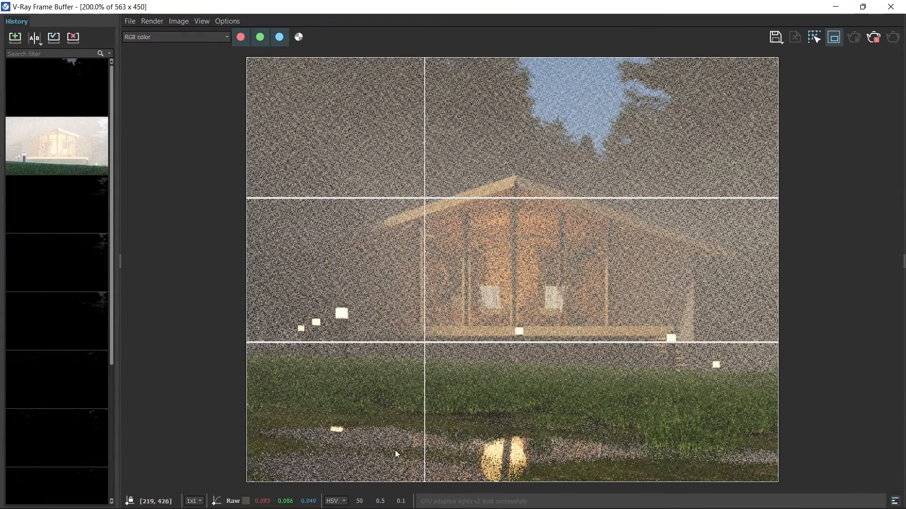
pyautogui.scroll(1, 274, 438)
pyautogui.scroll(-1, 275, 430)
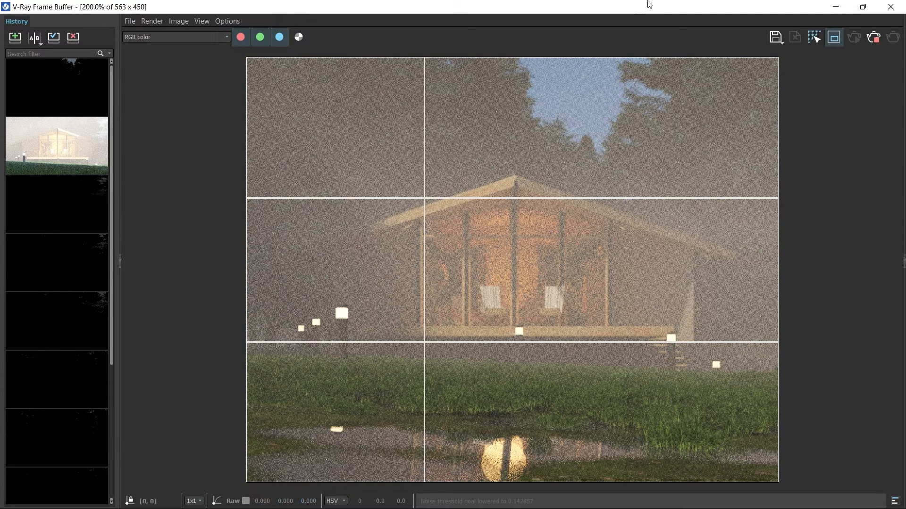
# - Open the "Grass Stones Sticks 39-40 200cm" coat material and examine its diffuse texture, bump and reflection settings
pyautogui.moveTo(647, 4)
pyautogui.mouseDown()
pyautogui.moveTo(368, 86)
pyautogui.moveTo(255, 67)
pyautogui.mouseUp()
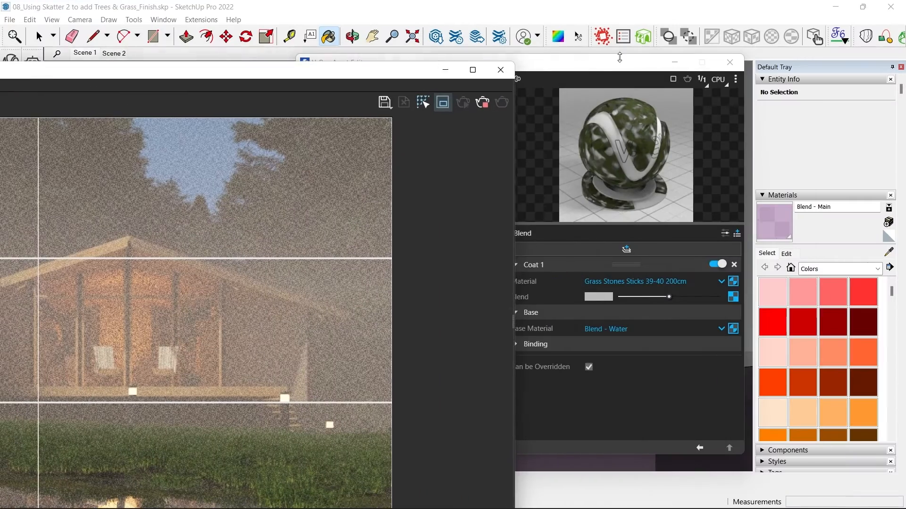
pyautogui.moveTo(620, 57); pyautogui.dragTo(609, 27)
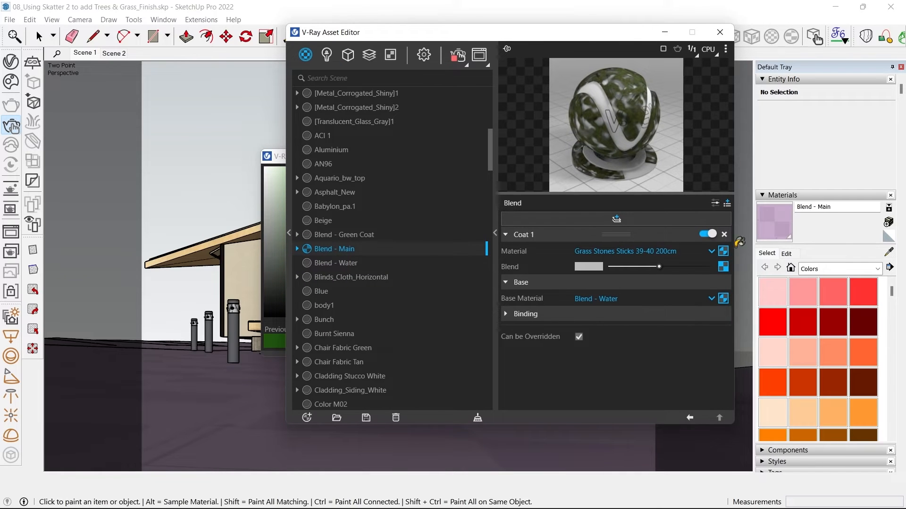
pyautogui.click(724, 250)
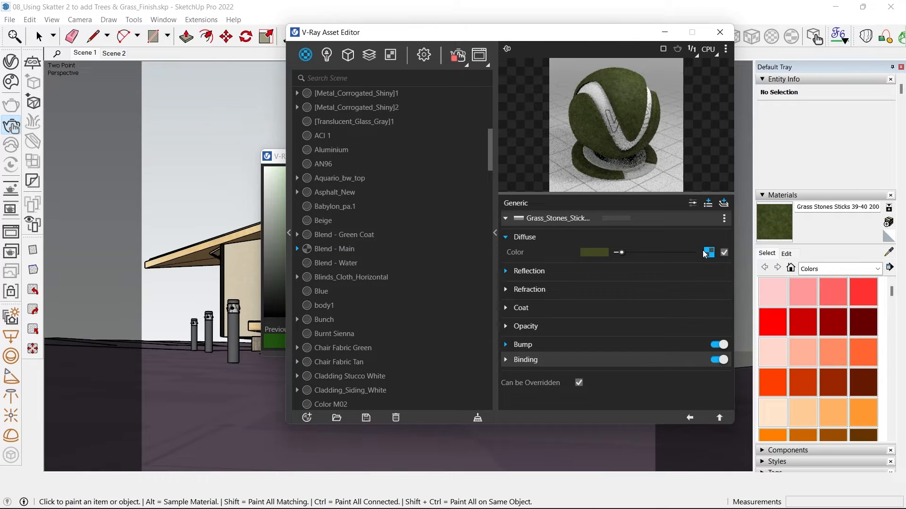
pyautogui.click(707, 252)
pyautogui.click(689, 418)
pyautogui.click(518, 345)
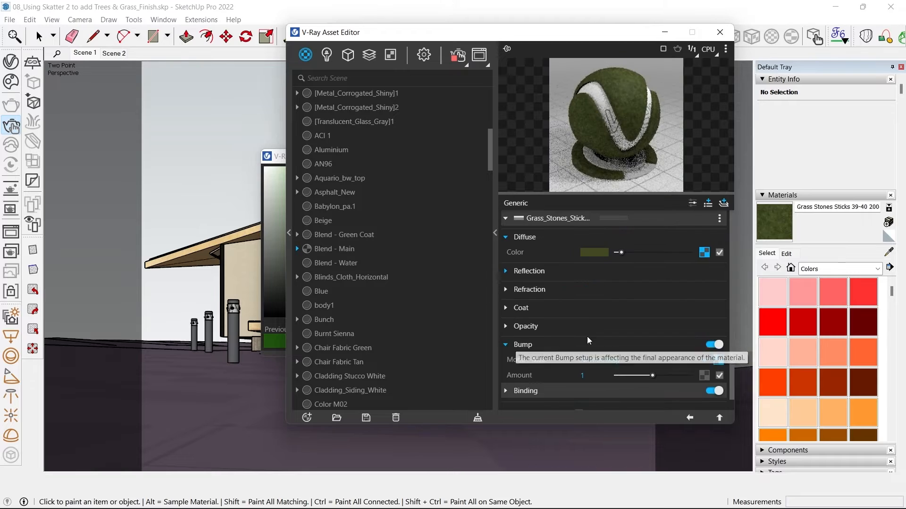
pyautogui.click(527, 272)
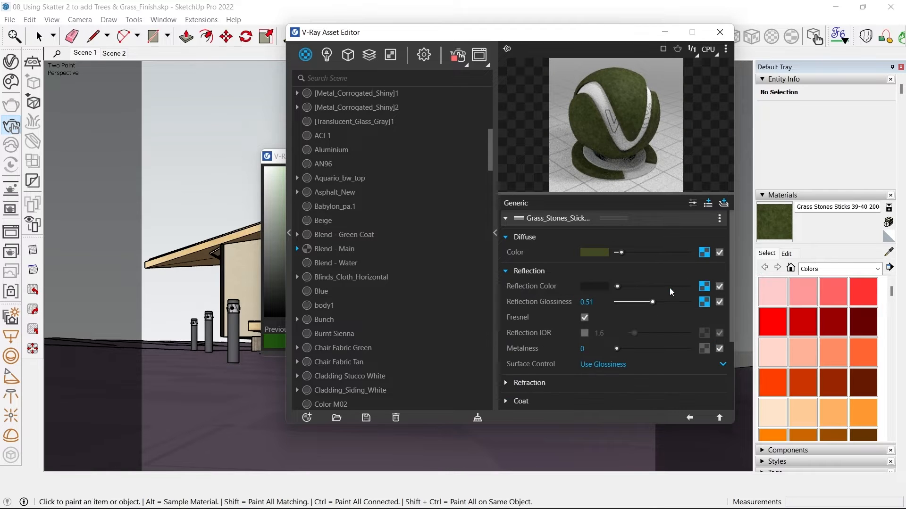
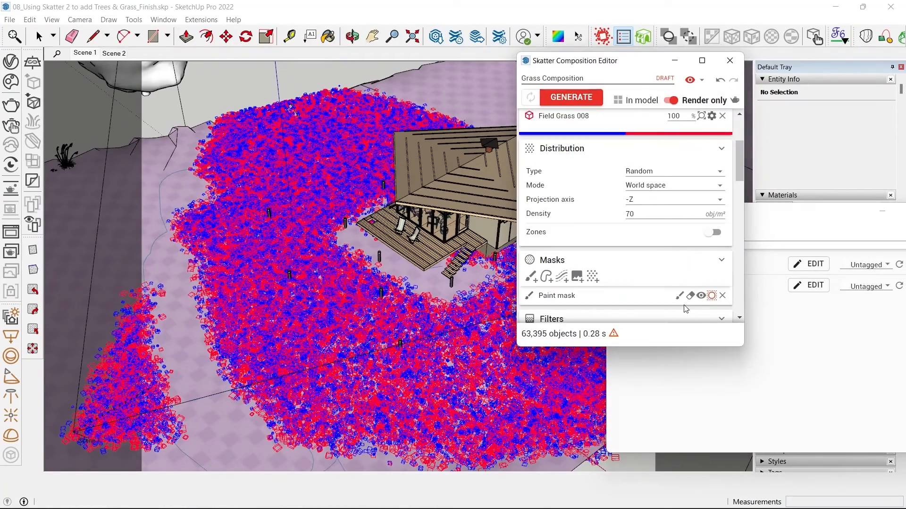
# - Erase the Grass Composition's paint mask at the edge of the small grass patch, generate the composition and return to Scene 1
pyautogui.click(690, 295)
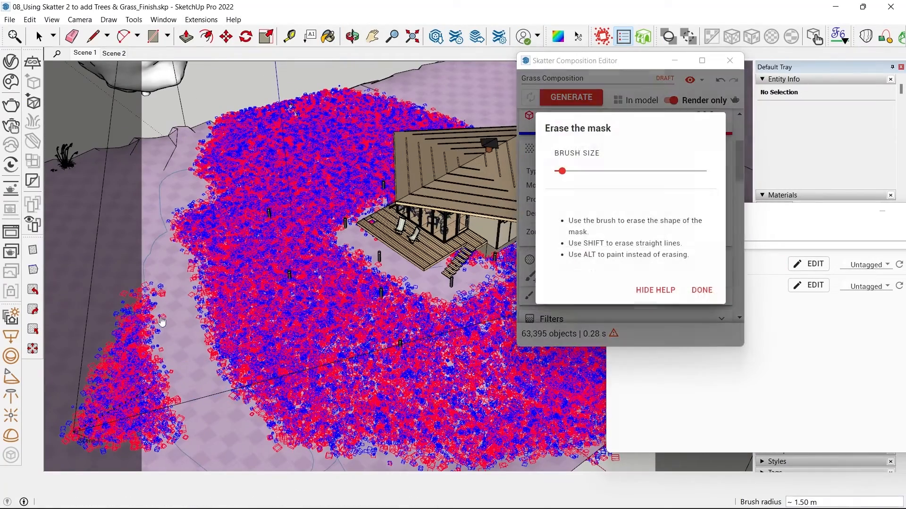
pyautogui.moveTo(141, 271)
pyautogui.mouseDown()
pyautogui.moveTo(192, 461)
pyautogui.moveTo(192, 293)
pyautogui.mouseUp()
pyautogui.press('Return')
pyautogui.moveTo(196, 321); pyautogui.dragTo(206, 348, button='middle')
pyautogui.scroll(2, 392, 370)
pyautogui.scroll(-2, 589, 198)
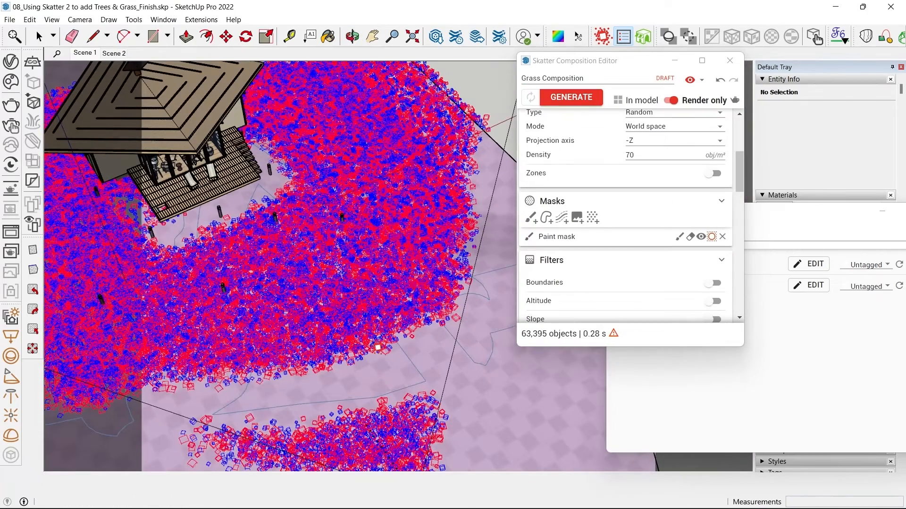
pyautogui.click(560, 98)
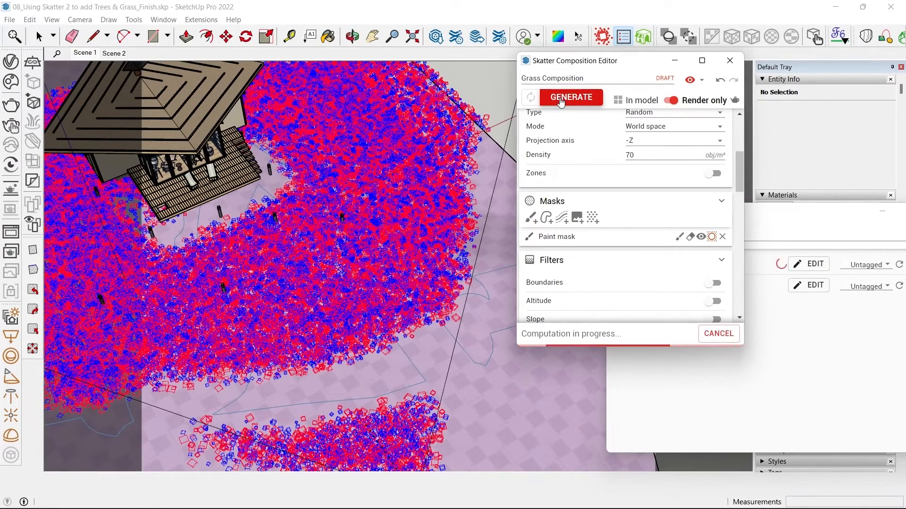
pyautogui.click(86, 54)
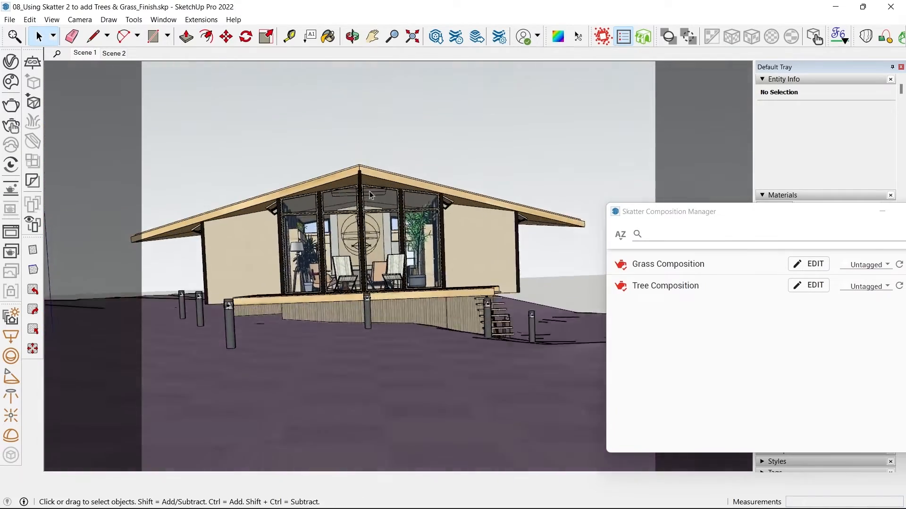
# - Reopen the Grass Composition and erase its paint mask with a 1.50 m brush along the small patch's stream-side edge
pyautogui.click(808, 263)
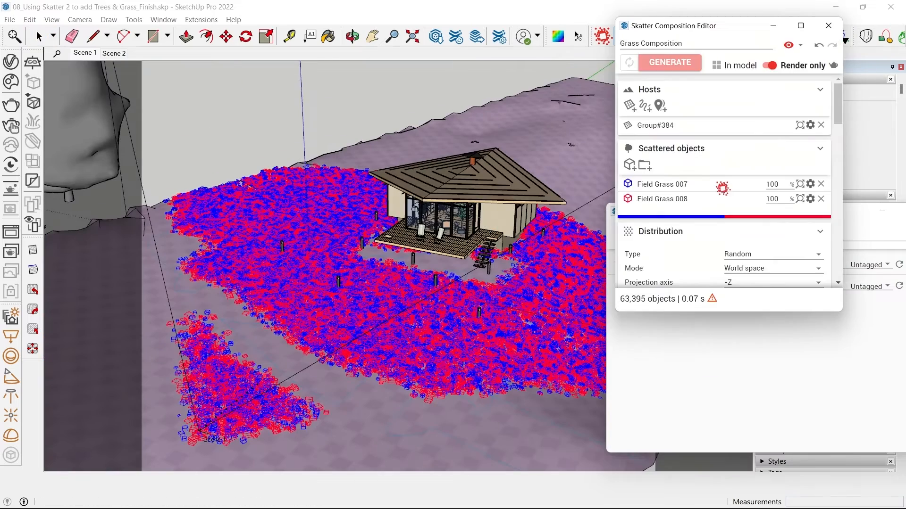
pyautogui.scroll(-10, 755, 179)
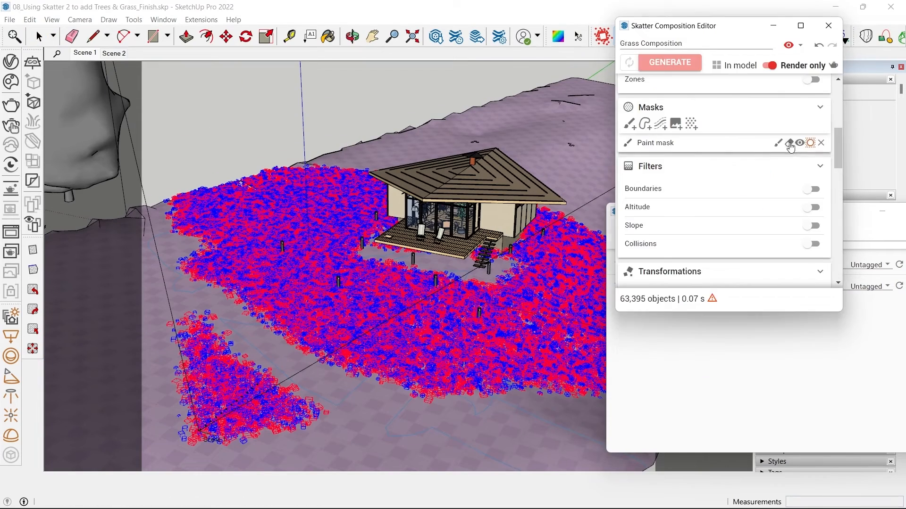
pyautogui.click(785, 142)
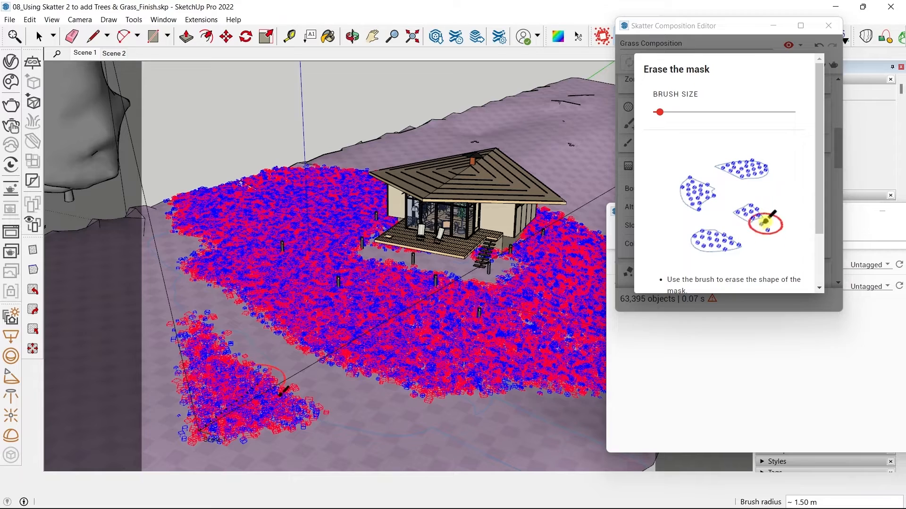
pyautogui.moveTo(306, 402)
pyautogui.mouseDown()
pyautogui.moveTo(184, 414)
pyautogui.moveTo(227, 320)
pyautogui.moveTo(324, 398)
pyautogui.mouseUp()
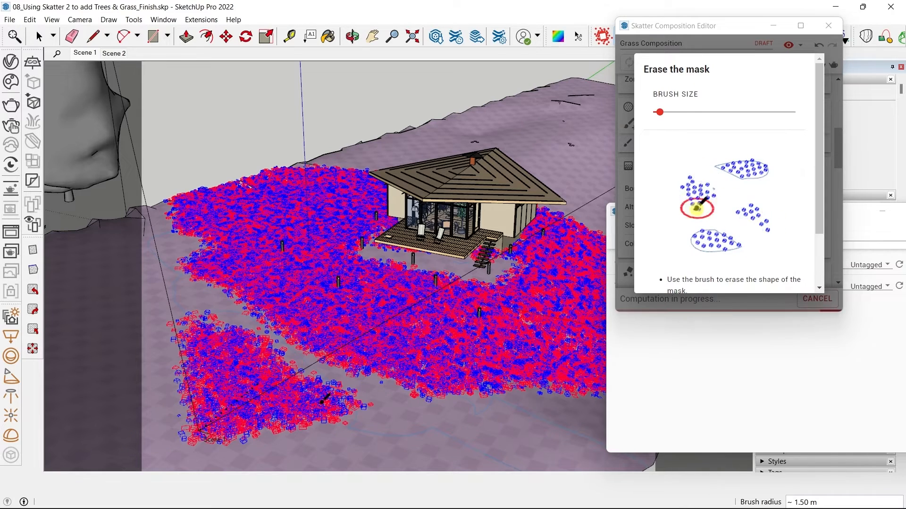
pyautogui.press('Escape')
# - Paint the mask with a 1.50 m brush along the stream gap between the small patch and the main grass area
pyautogui.click(778, 143)
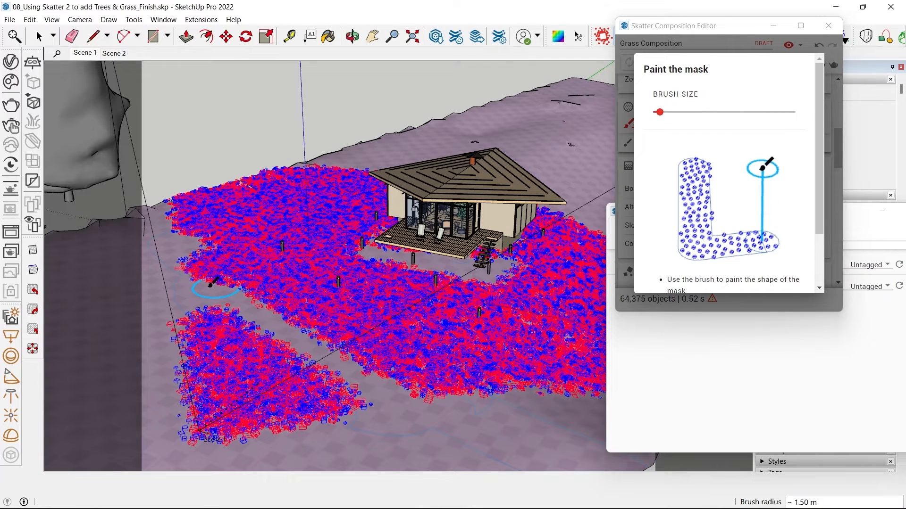
pyautogui.moveTo(384, 397); pyautogui.dragTo(408, 406)
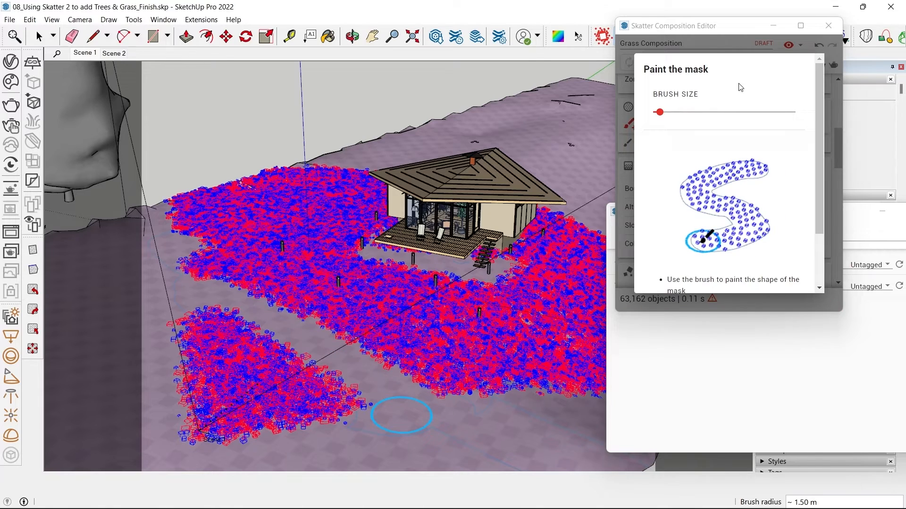
pyautogui.click(717, 51)
# - Return to Scene 1, generate the Grass Composition, close its editor and check the scene in an interactive render
pyautogui.click(94, 53)
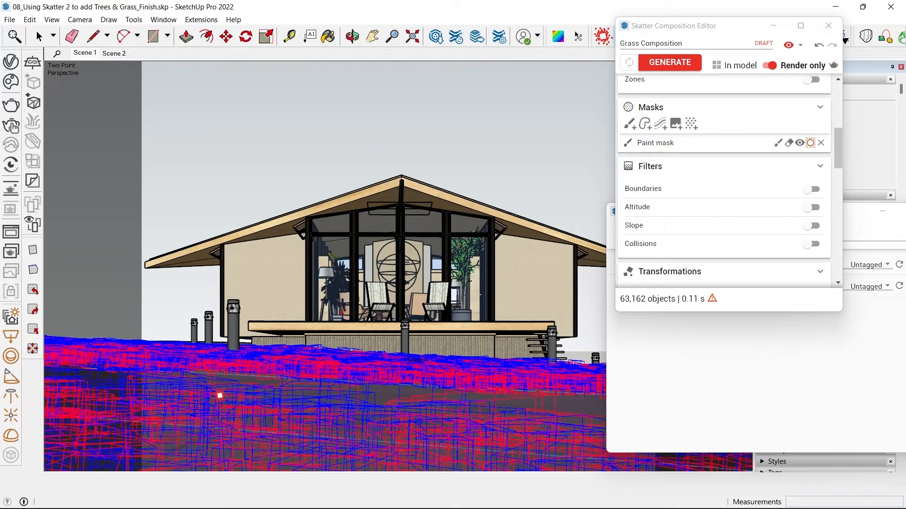
pyautogui.click(677, 66)
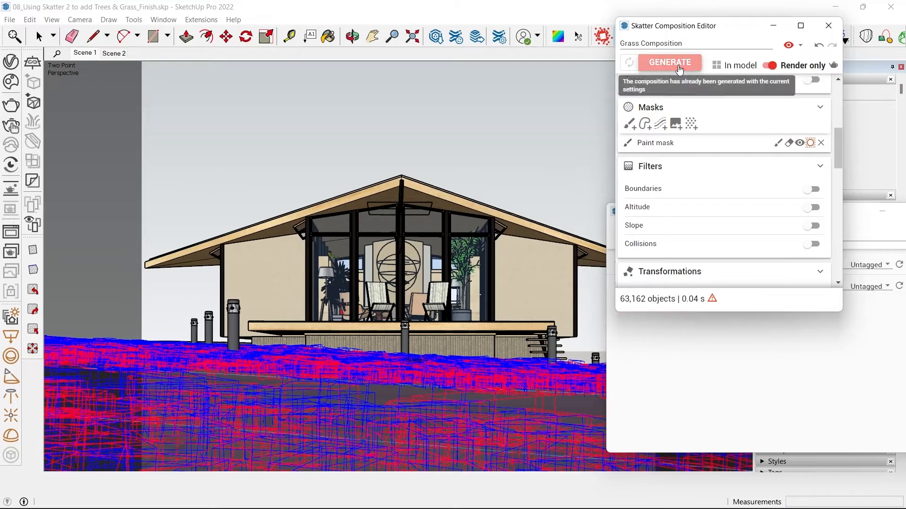
pyautogui.click(828, 26)
pyautogui.click(12, 125)
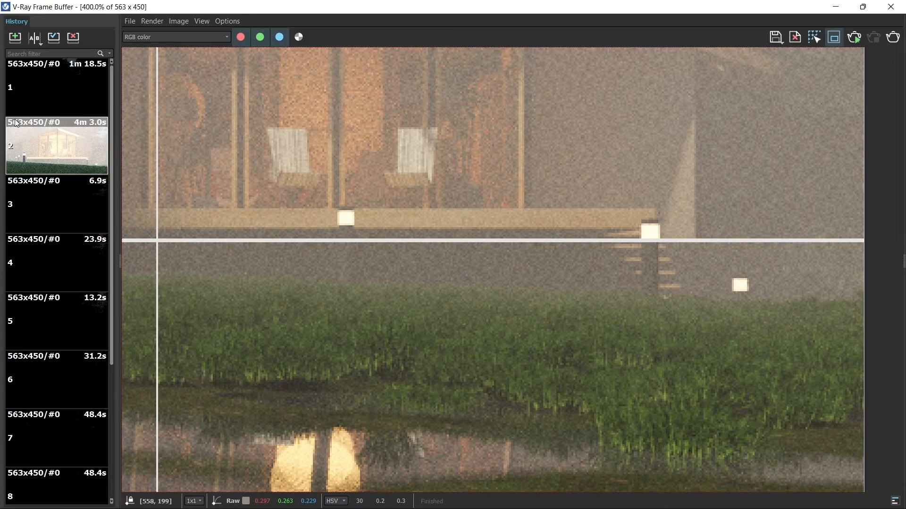
pyautogui.scroll(-2, 552, 410)
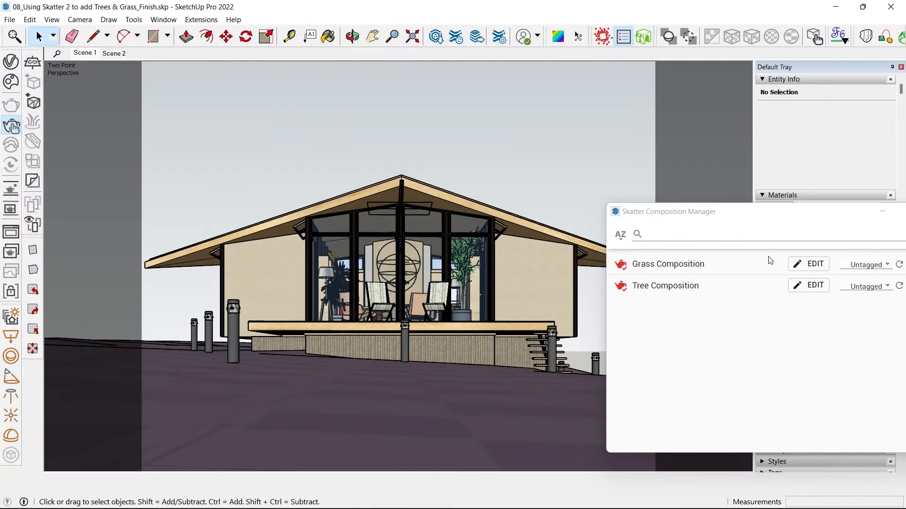
# - Open the Grass Composition for editing and set its minimum random Z translation to -0.1 m
pyautogui.click(805, 263)
pyautogui.scroll(-5, 475, 230)
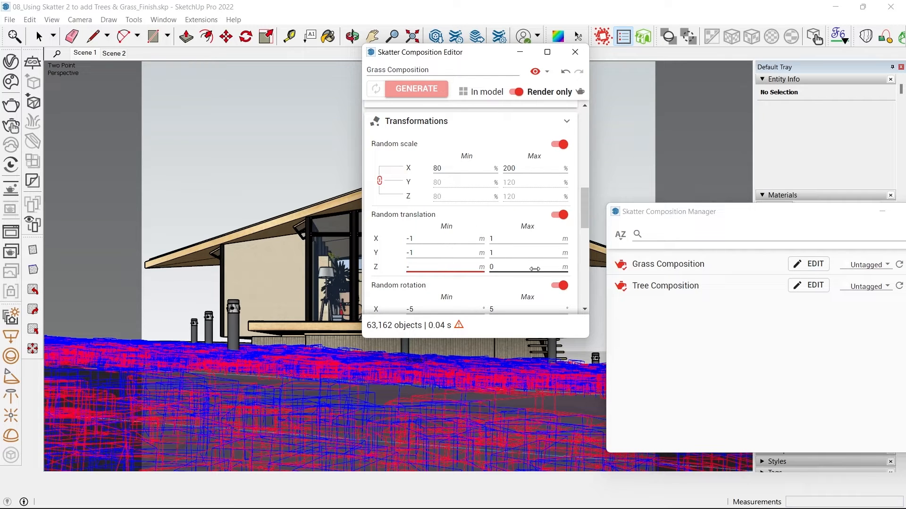
pyautogui.click(535, 269)
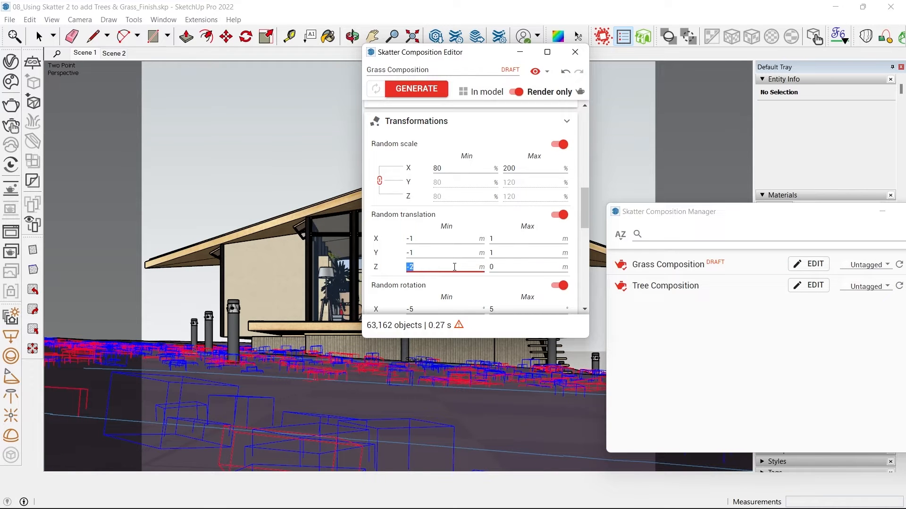
pyautogui.press('BackSpace')
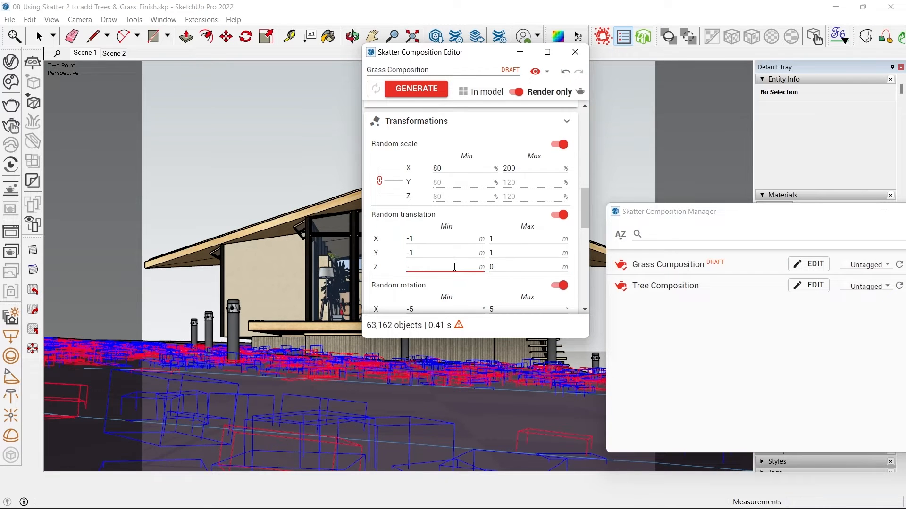
pyautogui.write('.1')
pyautogui.press('Tab')
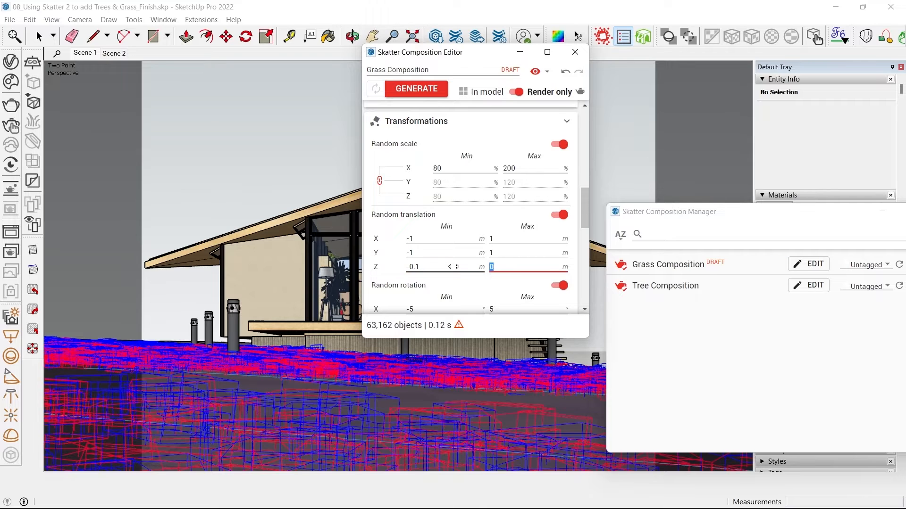
# - Set the minimum random Z translation to -0.2 m and generate the Grass Composition
pyautogui.write('3')
pyautogui.press('Tab')
pyautogui.click(454, 267)
pyautogui.write('-0.2')
pyautogui.press('Tab')
pyautogui.click(406, 91)
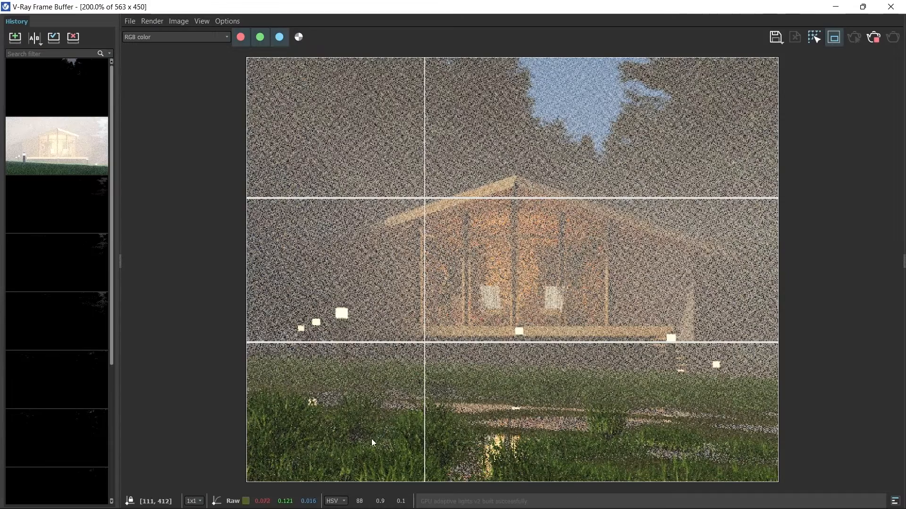
# - Examine the grass, stream reflections and grassy bank up close in the interactive render
pyautogui.scroll(2, 502, 409)
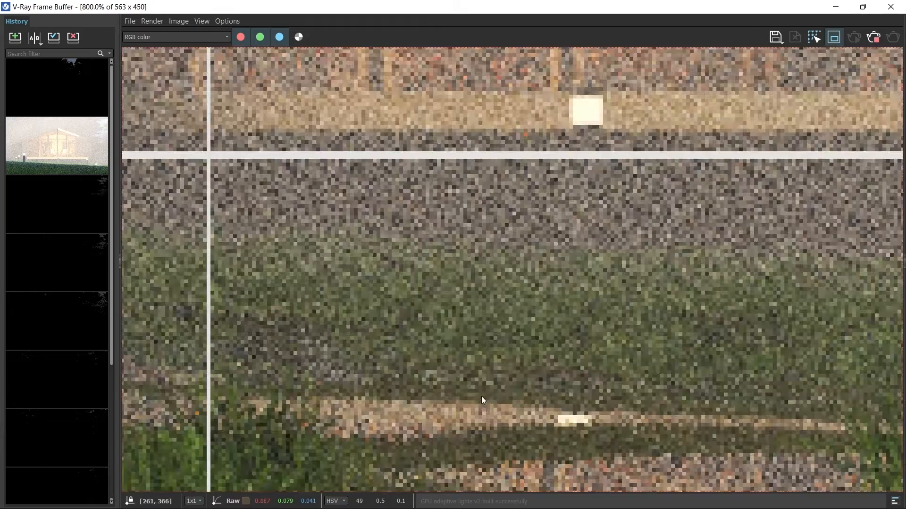
pyautogui.scroll(-2, 482, 397)
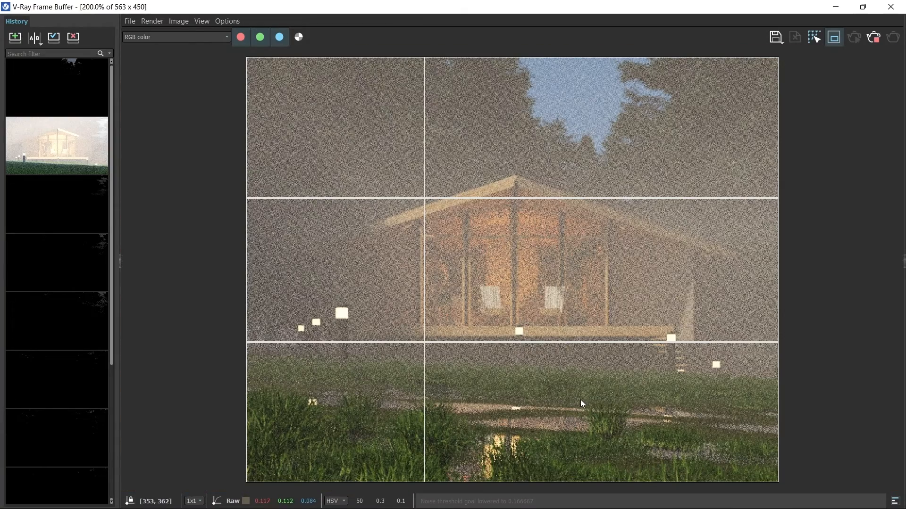
pyautogui.scroll(2, 587, 390)
pyautogui.scroll(-2, 588, 390)
pyautogui.scroll(2, 588, 387)
pyautogui.scroll(-2, 589, 385)
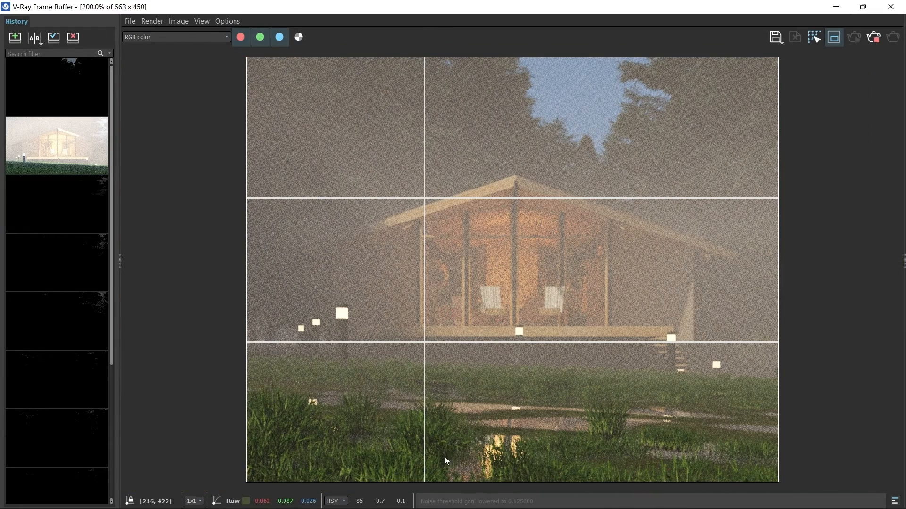
pyautogui.scroll(1, 469, 453)
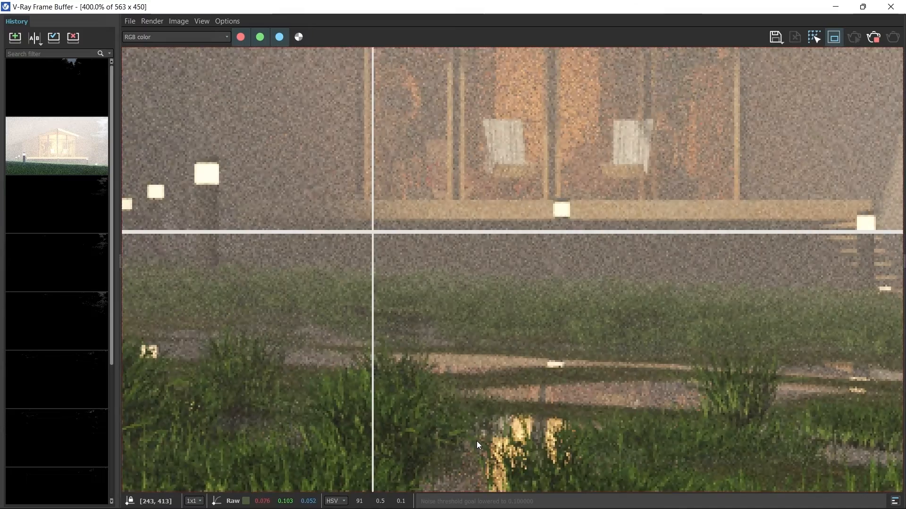
pyautogui.scroll(-1, 481, 436)
pyautogui.scroll(1, 512, 438)
pyautogui.scroll(-1, 507, 265)
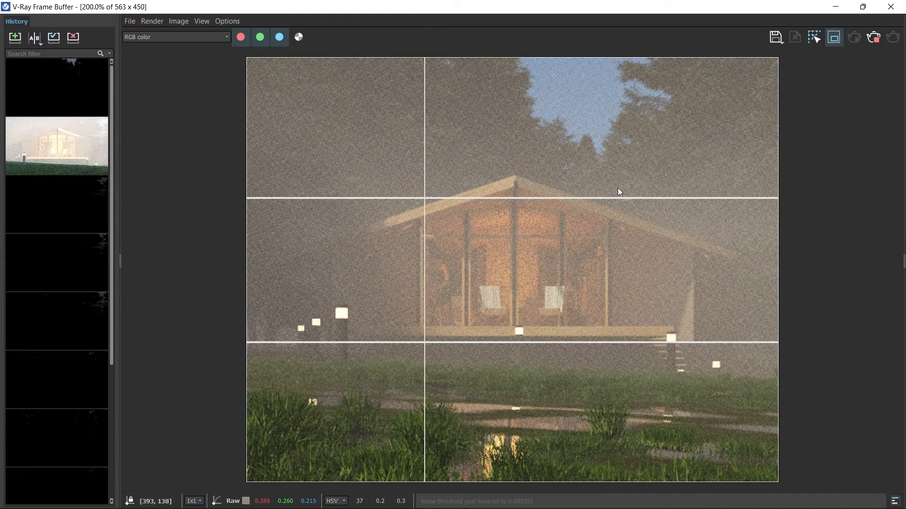
# - Stop the interactive render and save its image to the frame buffer history
pyautogui.click(873, 39)
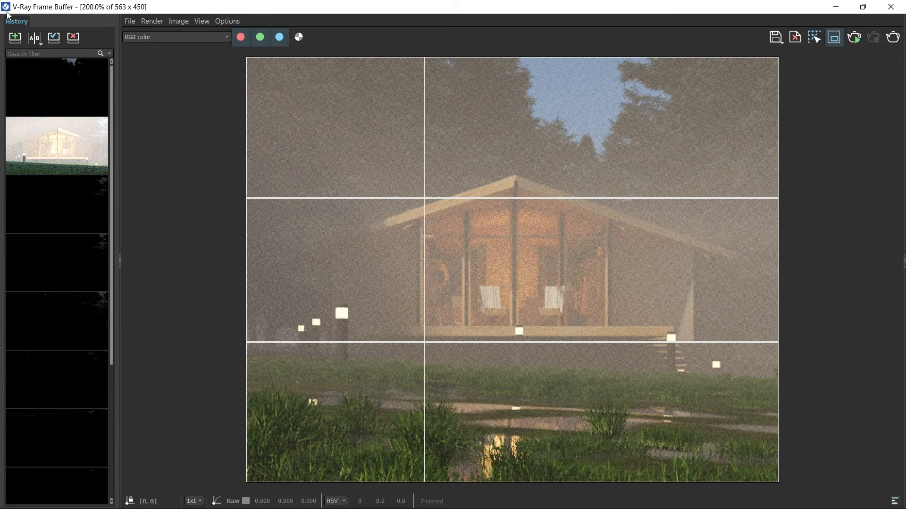
pyautogui.click(16, 37)
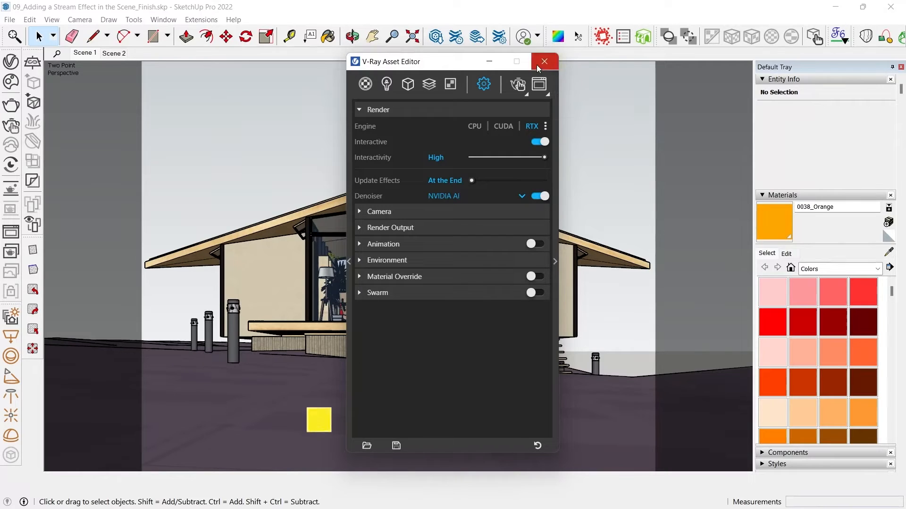
pyautogui.click(544, 57)
# - Measure the top diameter of the bollard light in front of the deck with the Tape Measure
pyautogui.moveTo(429, 205)
pyautogui.mouseDown(button='middle')
pyautogui.moveTo(212, 473)
pyautogui.moveTo(406, 205)
pyautogui.mouseUp(button='middle')
pyautogui.moveTo(285, 251); pyautogui.dragTo(409, 366, button='middle')
pyautogui.scroll(10, 378, 395)
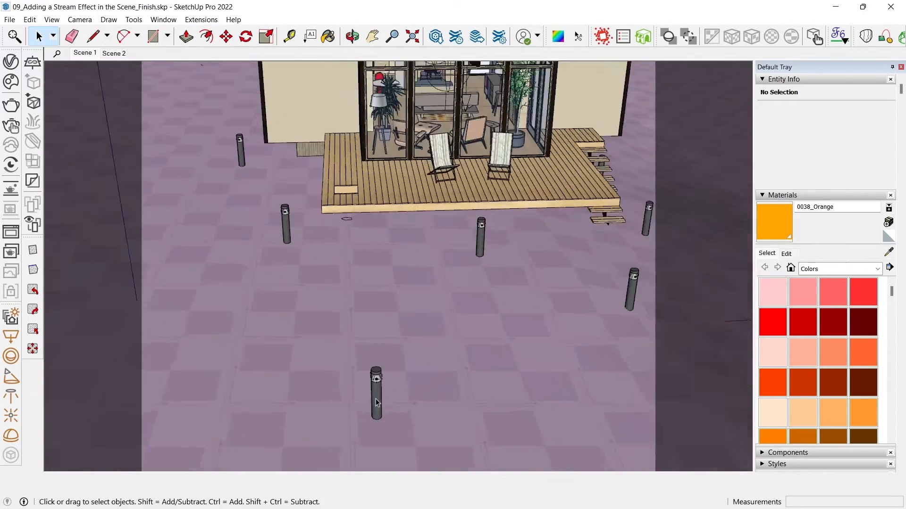
pyautogui.moveTo(378, 396); pyautogui.dragTo(329, 366, button='middle')
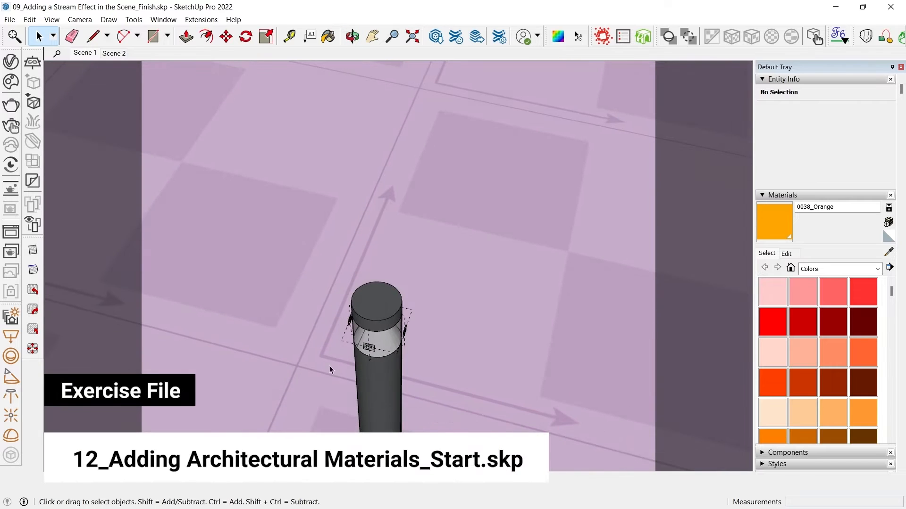
pyautogui.click(358, 310)
pyautogui.scroll(3, 362, 306)
pyautogui.press('t')
pyautogui.click(362, 322)
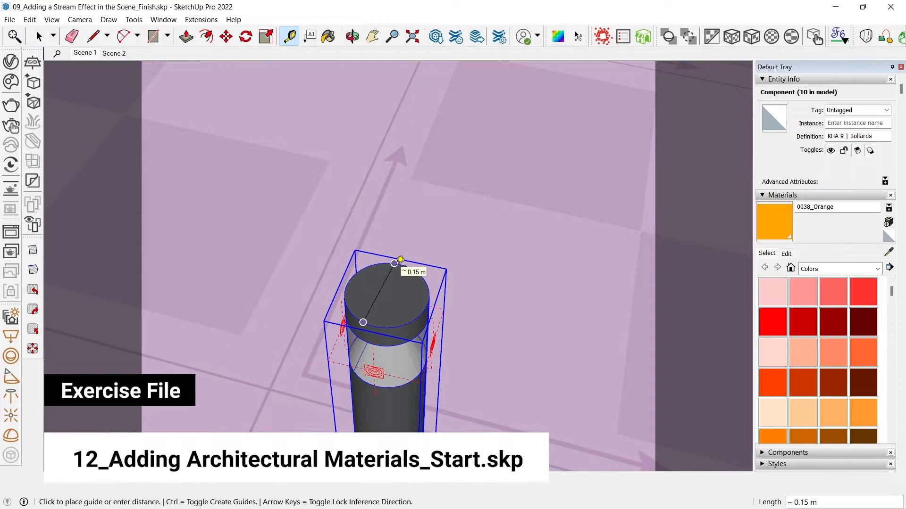
pyautogui.press('space')
# - Open the bollard component for editing and uniformly scale down its whole geometry with the Scale tool
pyautogui.scroll(-6, 375, 220)
pyautogui.scroll(4, 382, 283)
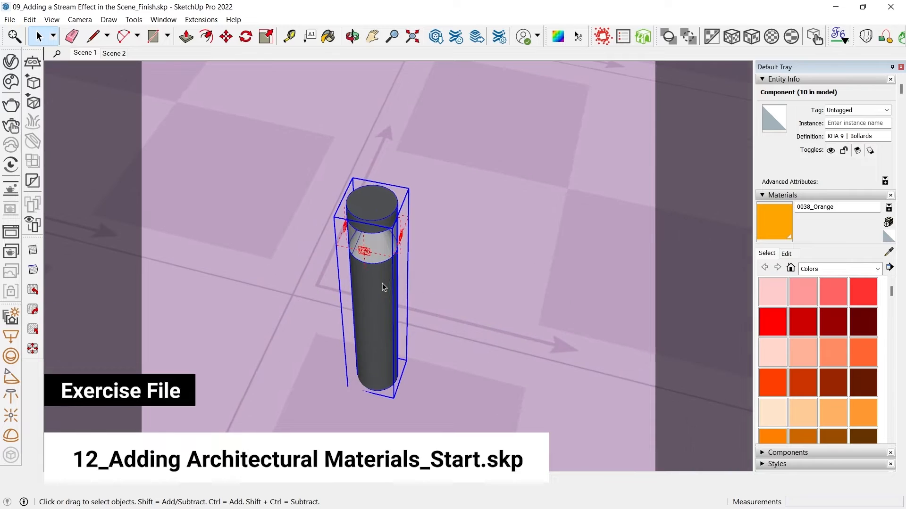
pyautogui.doubleClick(382, 283)
pyautogui.scroll(-4, 389, 290)
pyautogui.moveTo(298, 194); pyautogui.dragTo(470, 364)
pyautogui.scroll(4, 352, 243)
pyautogui.scroll(-4, 398, 257)
pyautogui.press('s')
pyautogui.scroll(4, 394, 264)
pyautogui.click(414, 255)
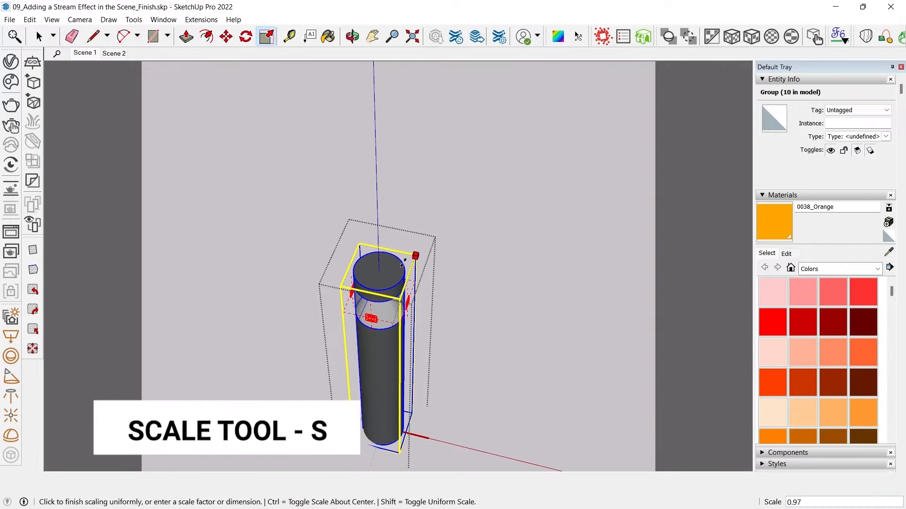
pyautogui.click(394, 318)
pyautogui.press('space')
# - Measure the top diameter of the scaled bollard with the Tape Measure
pyautogui.scroll(4, 372, 307)
pyautogui.press('t')
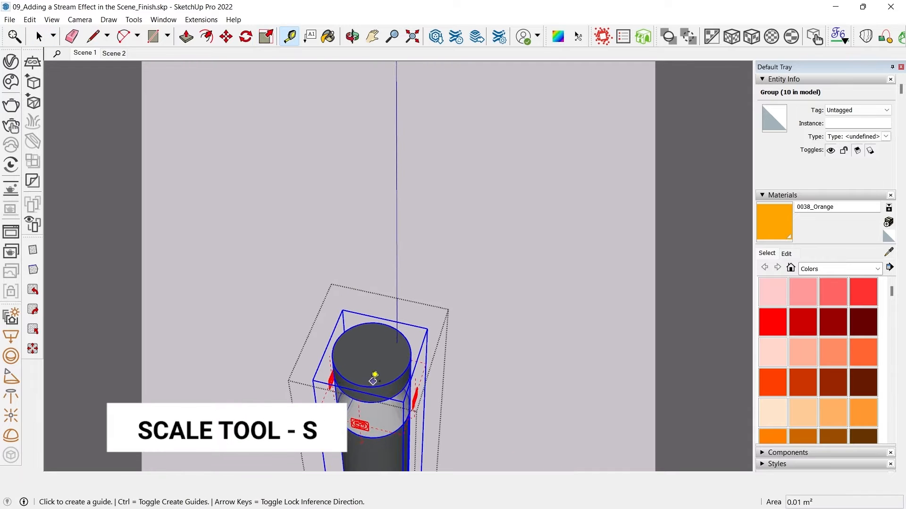
pyautogui.click(361, 385)
pyautogui.press('space')
pyautogui.scroll(-8, 377, 318)
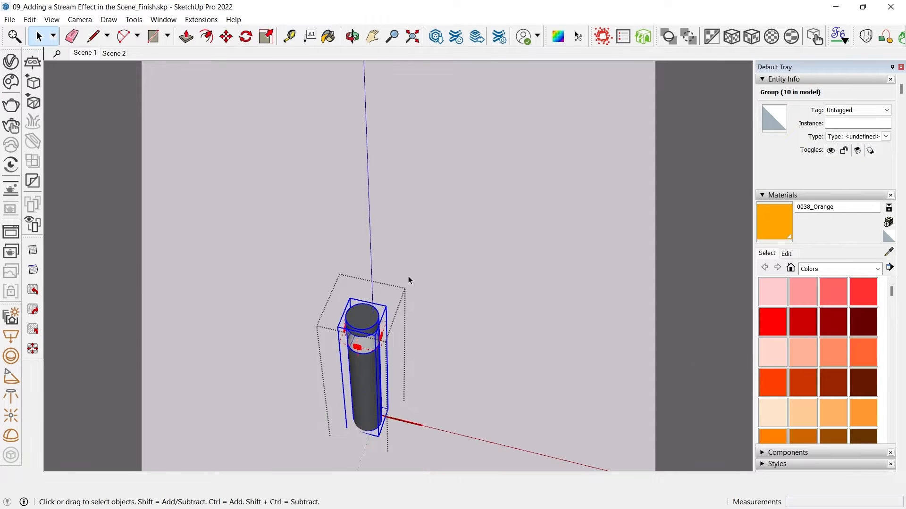
# - Select the bollard on the open ground in front of the deck and reposition it with the Move tool
pyautogui.moveTo(451, 303); pyautogui.dragTo(434, 185, button='middle')
pyautogui.scroll(-2, 381, 251)
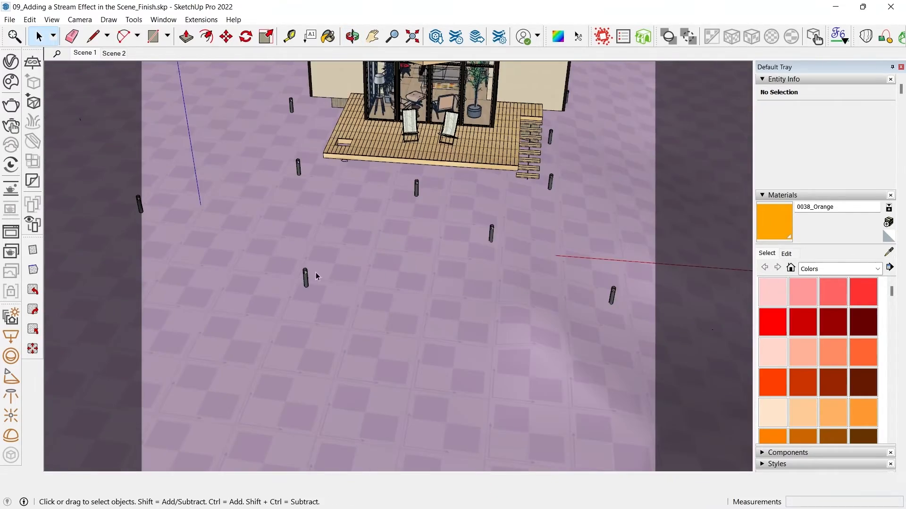
pyautogui.click(306, 277)
pyautogui.scroll(2, 429, 185)
pyautogui.scroll(-2, 404, 183)
pyautogui.scroll(2, 415, 279)
pyautogui.scroll(1, 375, 354)
pyautogui.press('m')
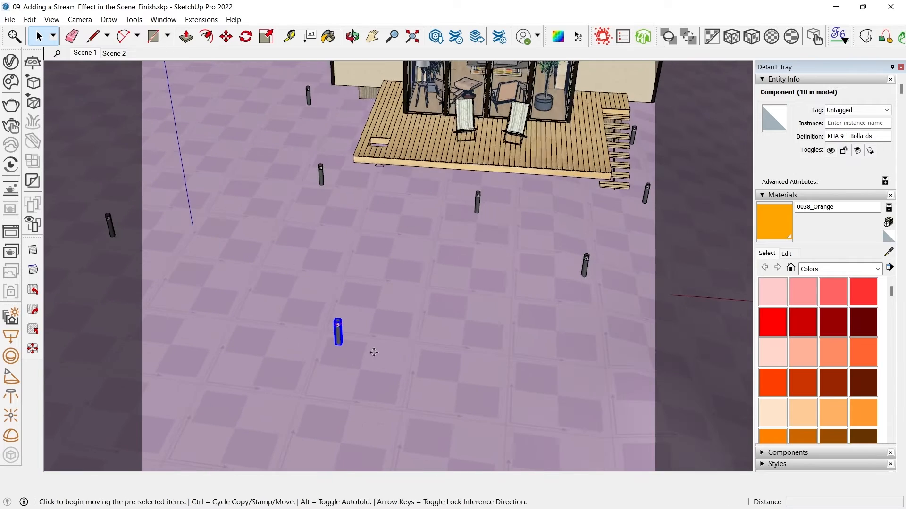
pyautogui.click(367, 333)
pyautogui.press('space')
# - Sample the deck's White Pine Horiz material and lower its reflection glossiness in the V-Ray Asset Editor
pyautogui.scroll(3, 355, 276)
pyautogui.moveTo(355, 267); pyautogui.dragTo(314, 406, button='middle')
pyautogui.scroll(-6, 316, 419)
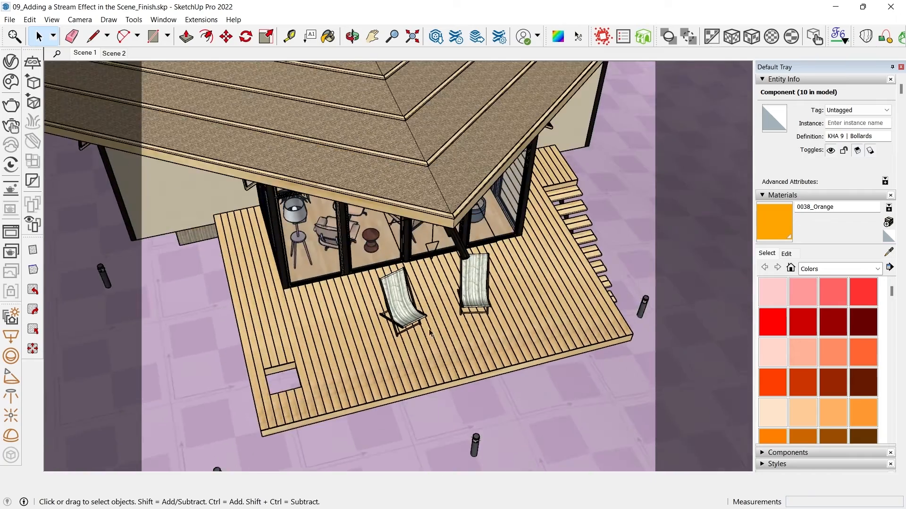
pyautogui.scroll(5, 548, 377)
pyautogui.moveTo(572, 334)
pyautogui.mouseDown(button='middle')
pyautogui.moveTo(419, 334)
pyautogui.moveTo(392, 292)
pyautogui.moveTo(299, 257)
pyautogui.moveTo(368, 263)
pyautogui.mouseUp(button='middle')
pyautogui.press('b')
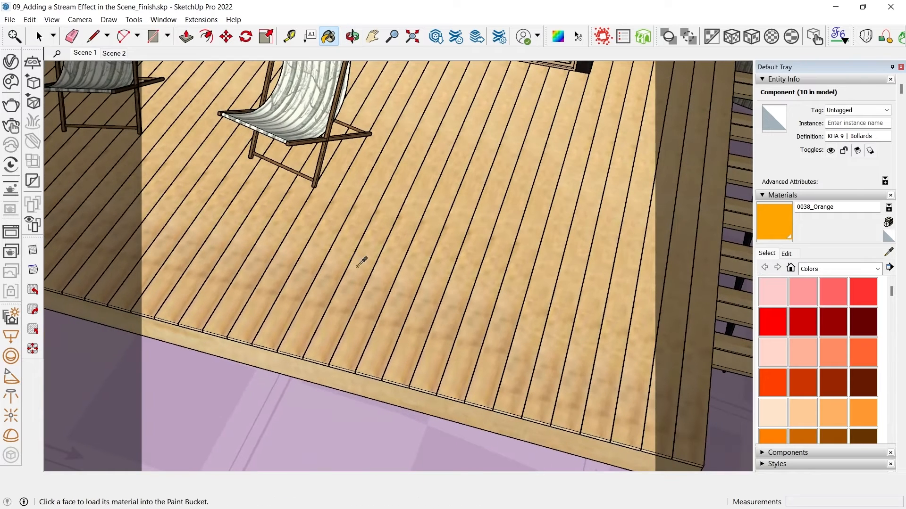
pyautogui.keyDown('alt'); pyautogui.click(359, 258); pyautogui.keyUp('alt')
pyautogui.click(8, 62)
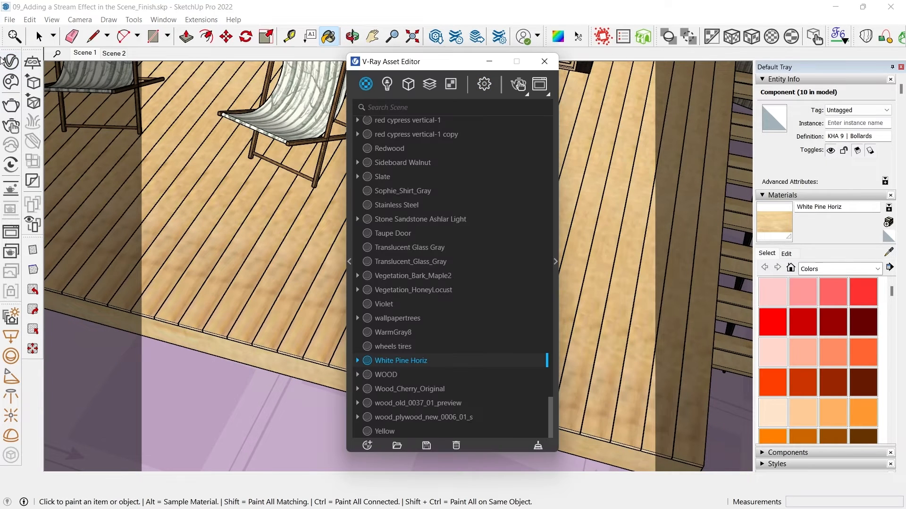
pyautogui.click(556, 263)
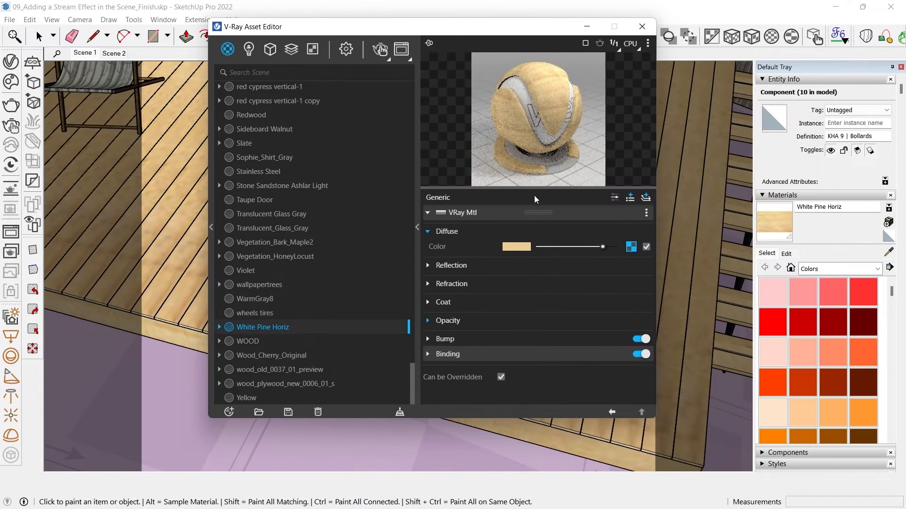
pyautogui.click(451, 266)
pyautogui.moveTo(593, 296); pyautogui.dragTo(582, 295)
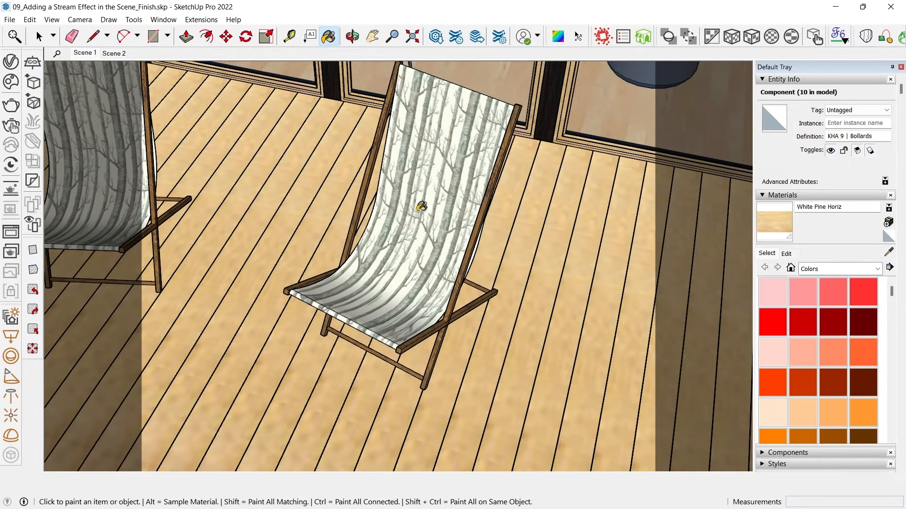
# - Sample the deck chair's wallpapertrees material and give it a light gray reflection color with 0.6 glossiness
pyautogui.keyDown('alt'); pyautogui.click(434, 206); pyautogui.keyUp('alt')
pyautogui.click(11, 62)
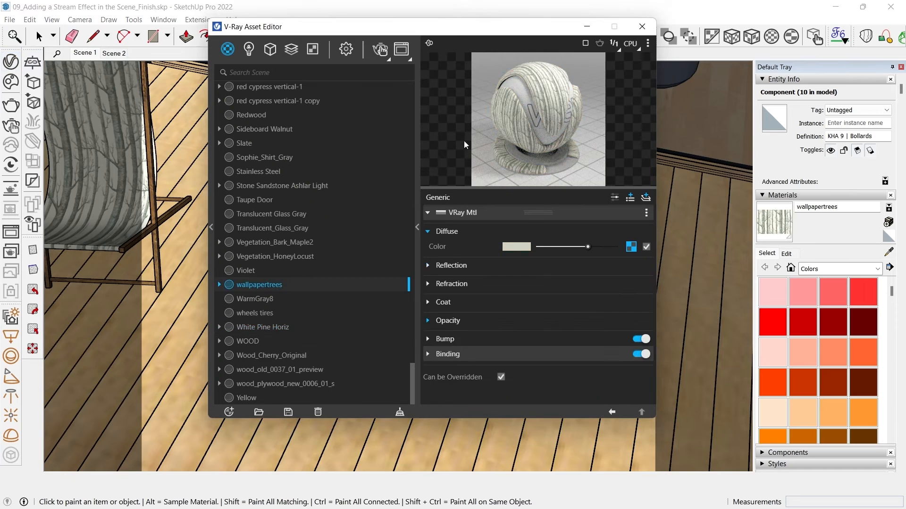
pyautogui.click(457, 265)
pyautogui.moveTo(538, 281); pyautogui.dragTo(574, 282)
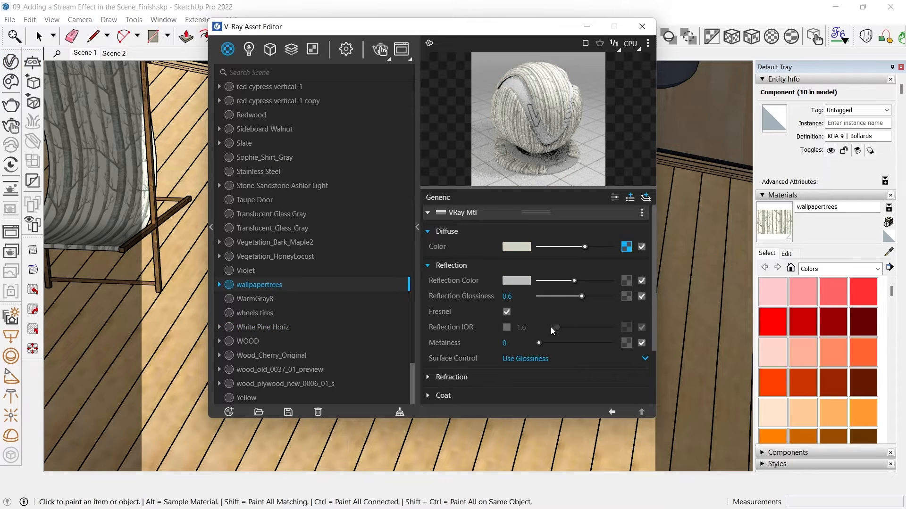
# - Show the advanced settings of the wallpapertrees material and raise its sheen color to light gray
pyautogui.click(615, 197)
pyautogui.scroll(-6, 480, 322)
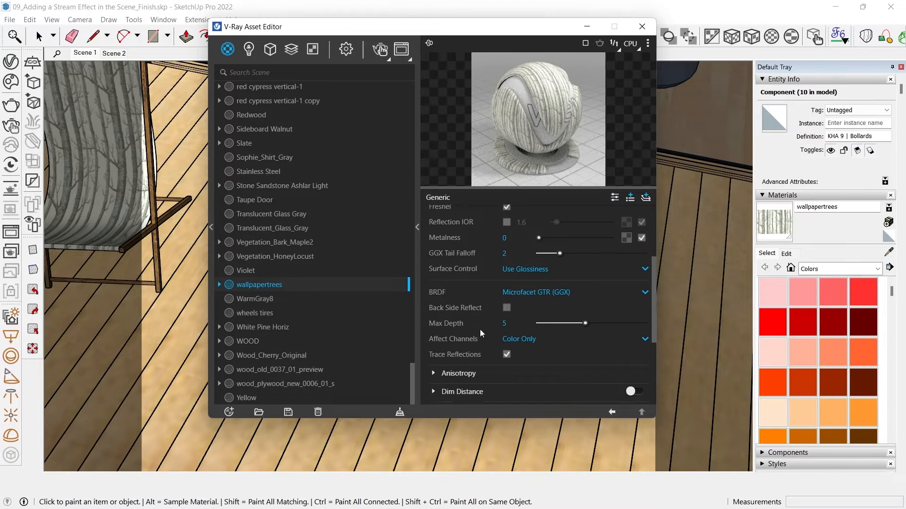
pyautogui.click(460, 306)
pyautogui.moveTo(578, 319); pyautogui.dragTo(589, 319)
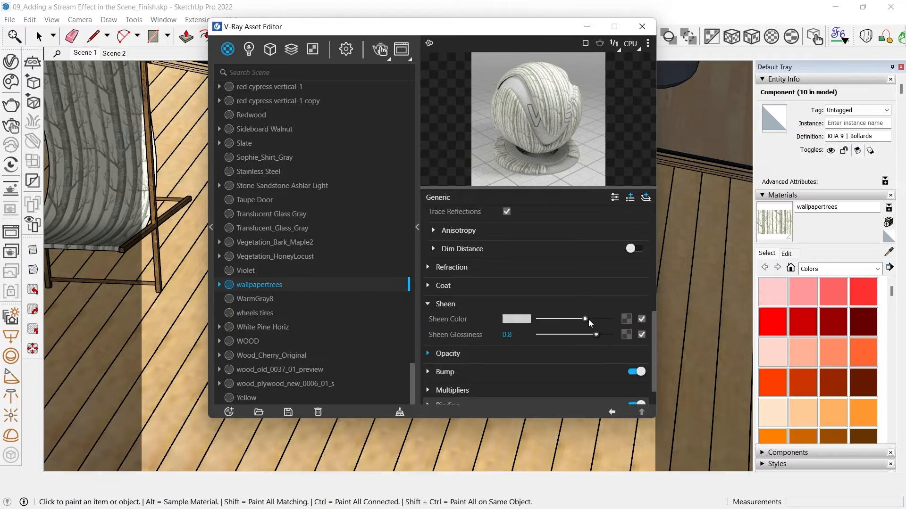
# - Switch the material preview scene to Fabric and close the Asset Editor
pyautogui.click(600, 43)
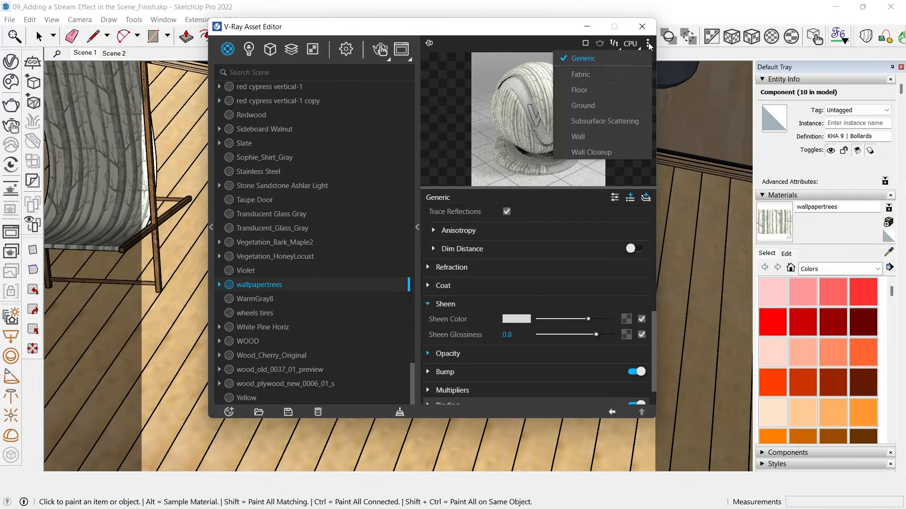
pyautogui.click(588, 78)
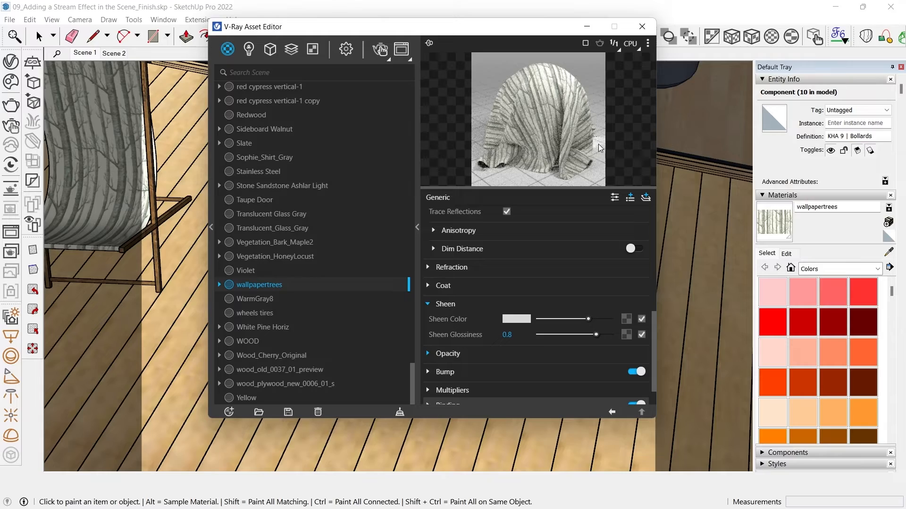
pyautogui.click(642, 27)
# - Sample the chair frame's OakBeam material and adjust its reflection color and glossiness in the Asset Editor
pyautogui.scroll(10, 425, 212)
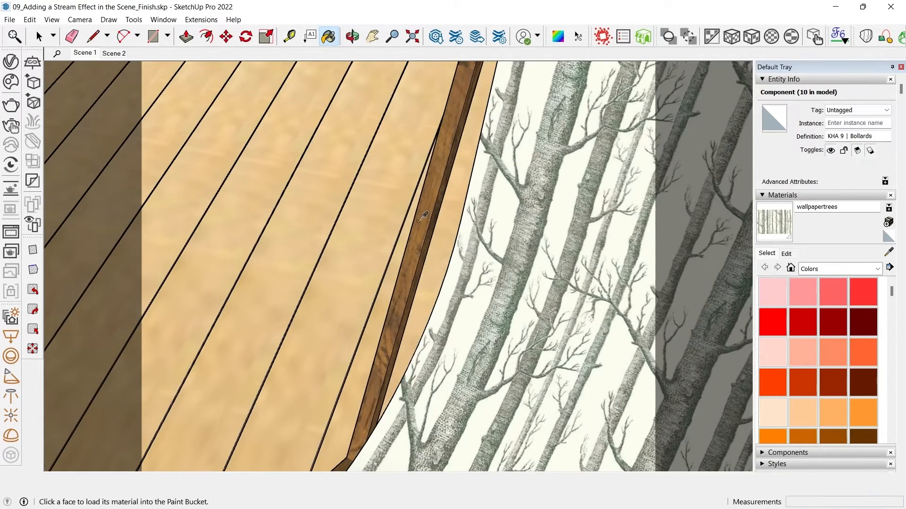
pyautogui.keyDown('alt'); pyautogui.click(423, 217); pyautogui.keyUp('alt')
pyautogui.moveTo(422, 217); pyautogui.dragTo(441, 206, button='middle')
pyautogui.click(11, 62)
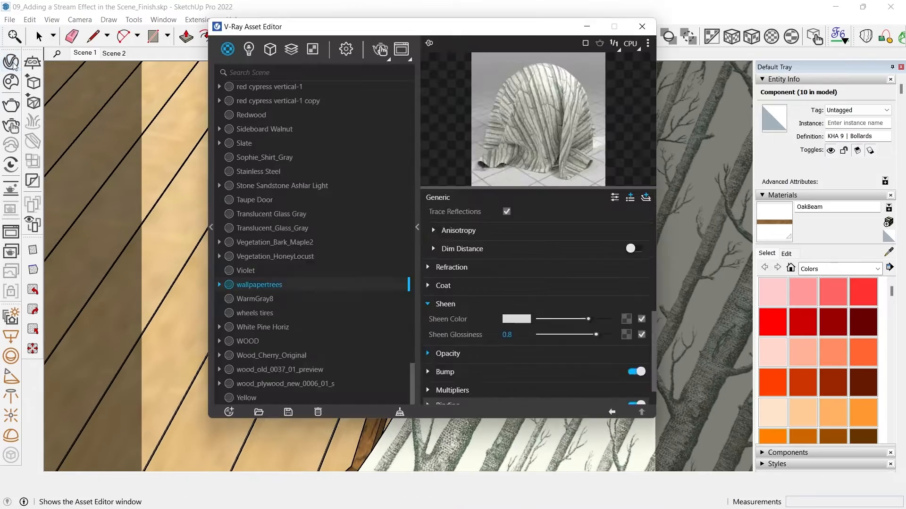
pyautogui.click(453, 269)
pyautogui.click(582, 280)
pyautogui.click(586, 296)
pyautogui.click(642, 27)
# - Sample the White Pine Horiz material from the deck boards again with the Paint Bucket
pyautogui.scroll(-5, 440, 318)
pyautogui.press('space')
pyautogui.keyDown('shift'); pyautogui.moveTo(440, 317); pyautogui.dragTo(413, 169, button='middle'); pyautogui.keyUp('shift')
pyautogui.scroll(-5, 406, 220)
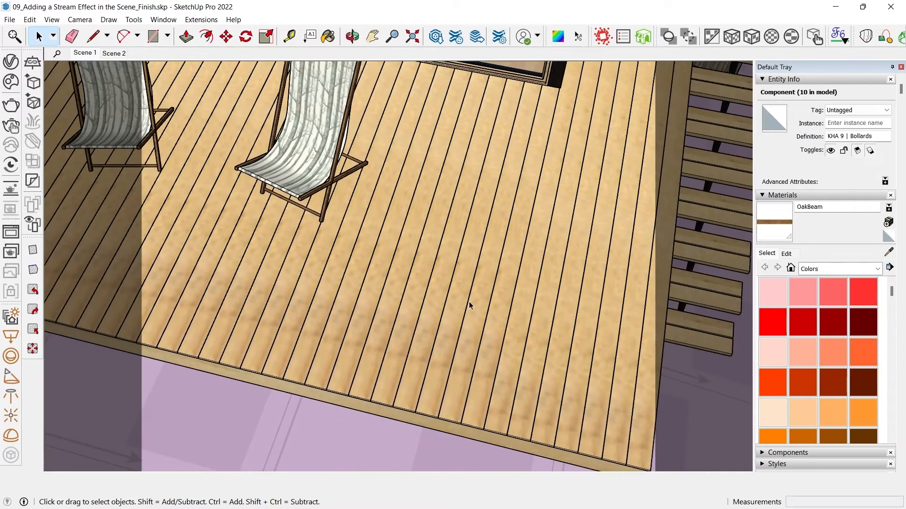
pyautogui.scroll(3, 469, 305)
pyautogui.press('b')
pyautogui.keyDown('alt'); pyautogui.click(423, 280); pyautogui.keyUp('alt')
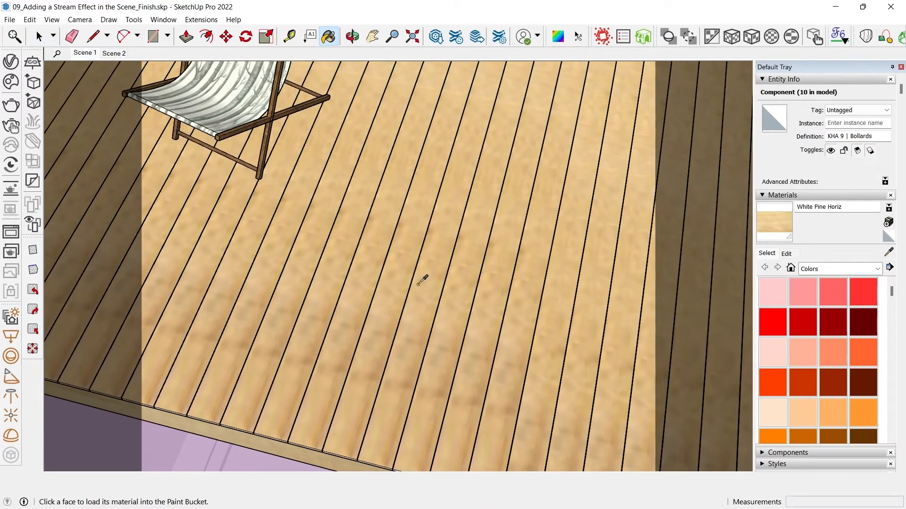
# - Set the White Pine Horiz diffuse bitmap's texture placement to Mapping Source, with a UVW Placement as its UV source
pyautogui.click(10, 62)
pyautogui.scroll(-3, 529, 226)
pyautogui.scroll(3, 510, 267)
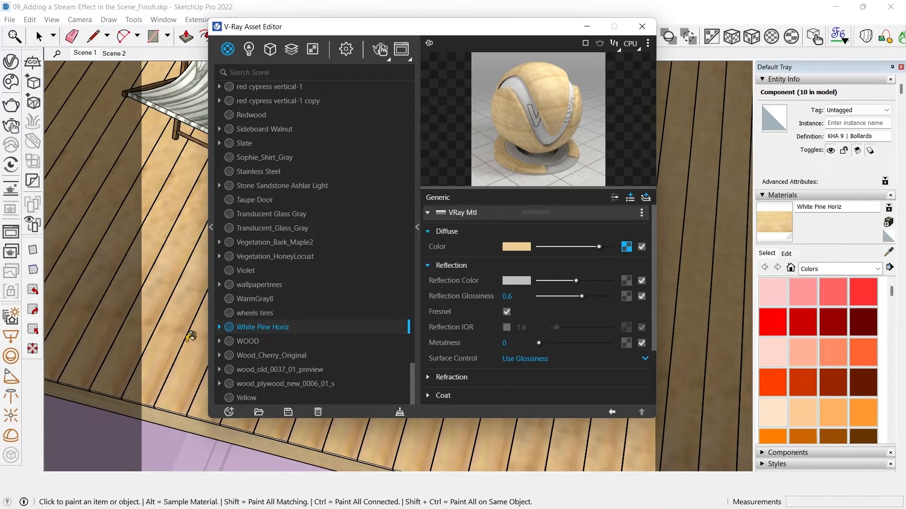
pyautogui.moveTo(446, 31); pyautogui.dragTo(466, 14)
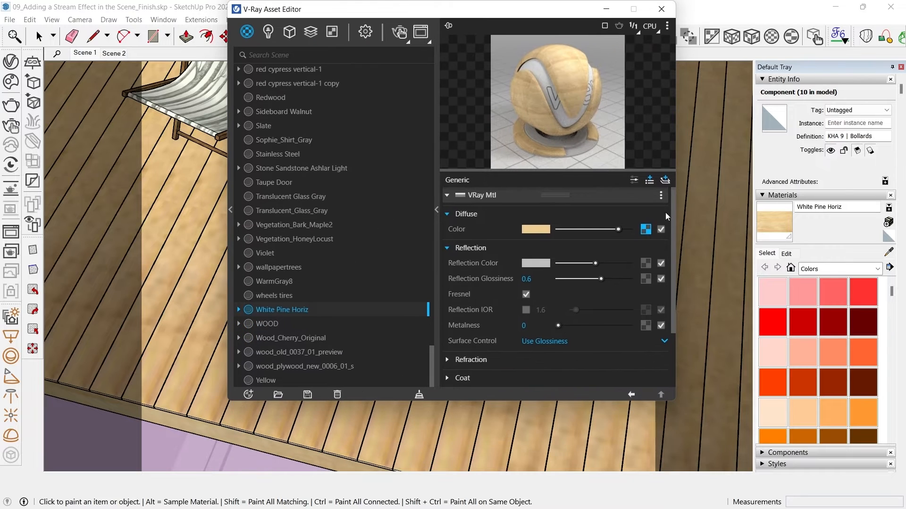
pyautogui.click(646, 230)
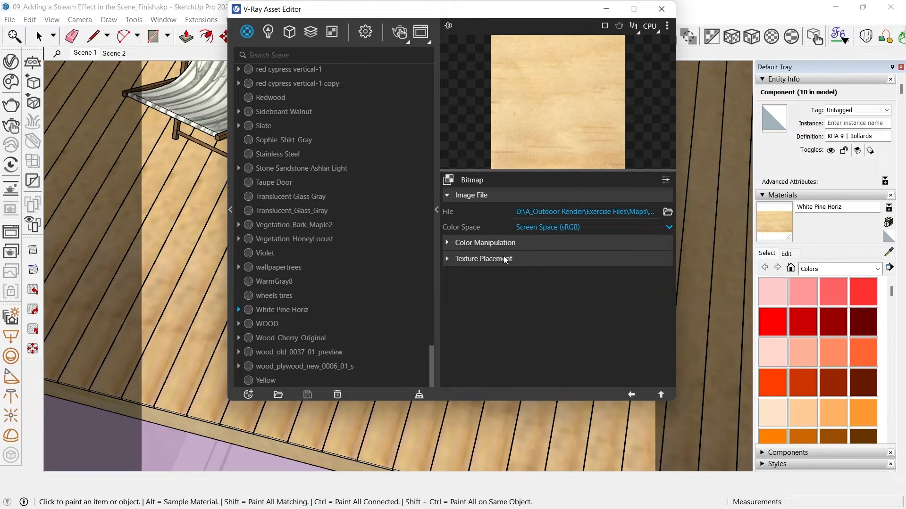
pyautogui.click(489, 259)
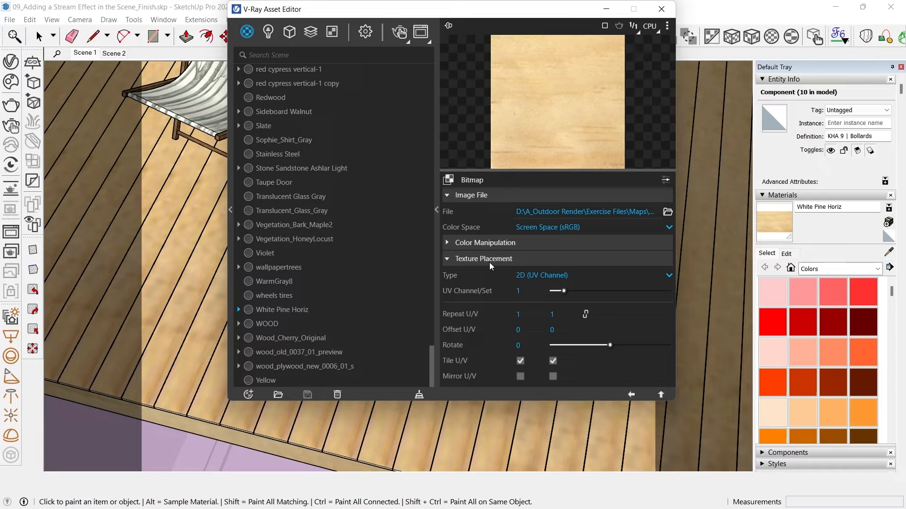
pyautogui.click(546, 279)
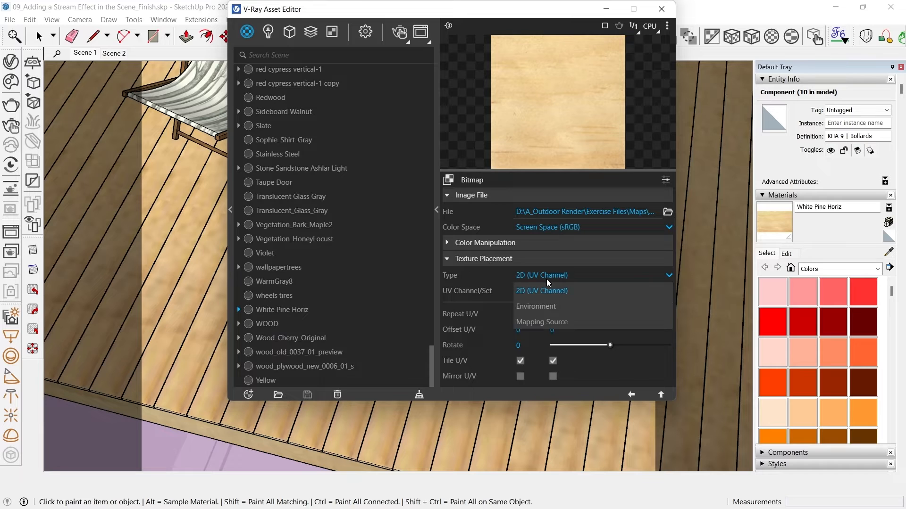
pyautogui.click(546, 325)
pyautogui.click(664, 289)
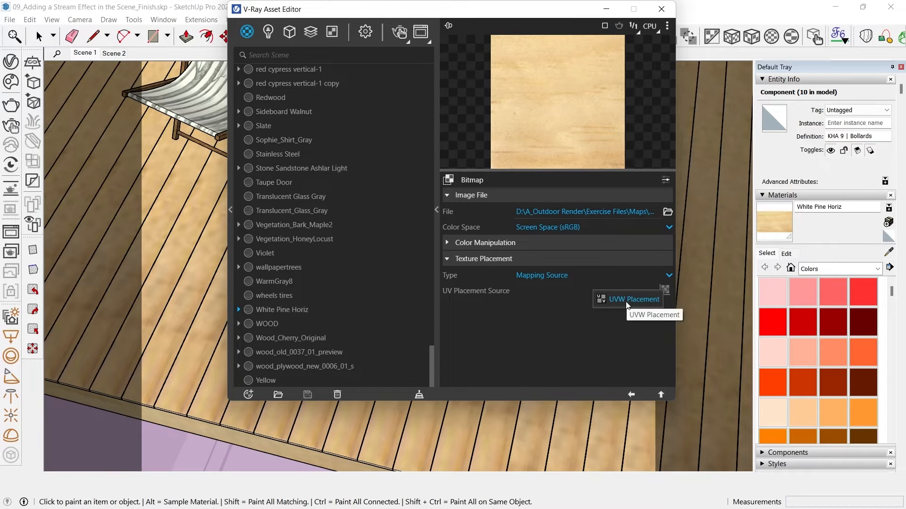
pyautogui.click(627, 300)
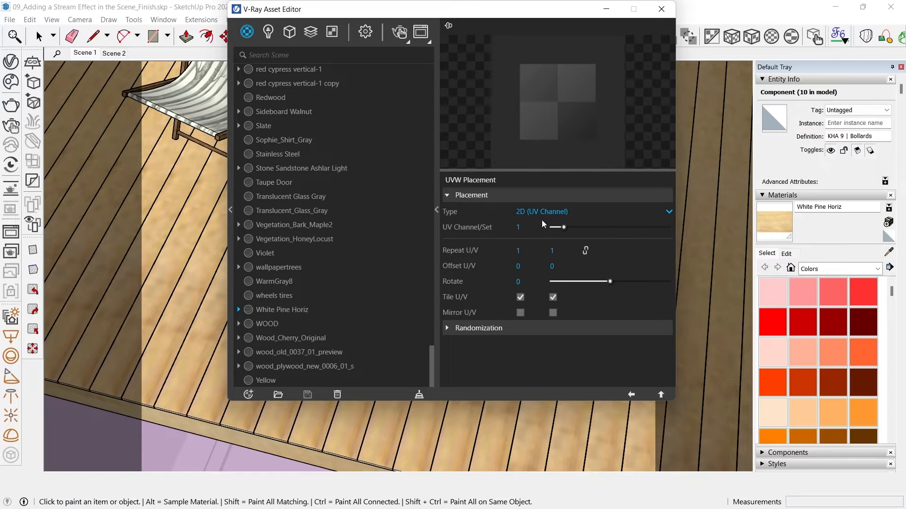
# - Enable stochastic tiling in the UVW placement's randomization and close the V-Ray Asset Editor
pyautogui.click(475, 329)
pyautogui.scroll(-3, 589, 273)
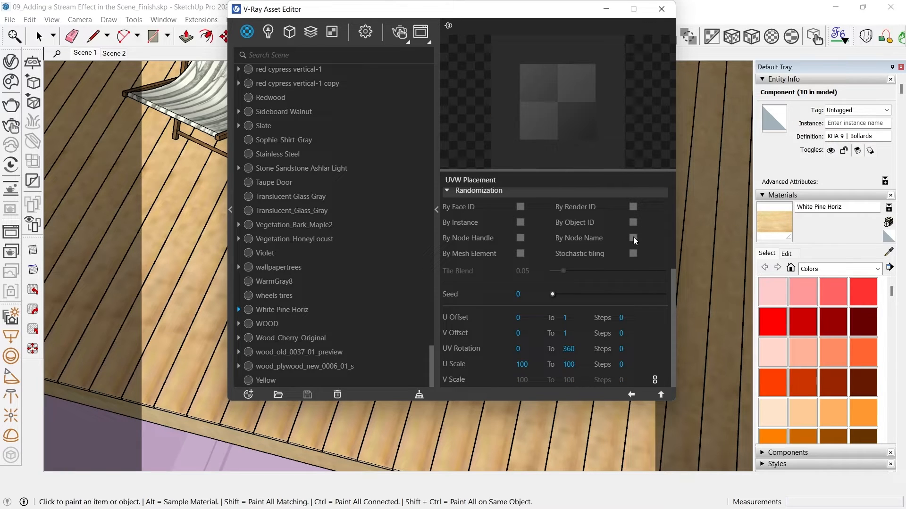
pyautogui.click(633, 254)
pyautogui.click(659, 9)
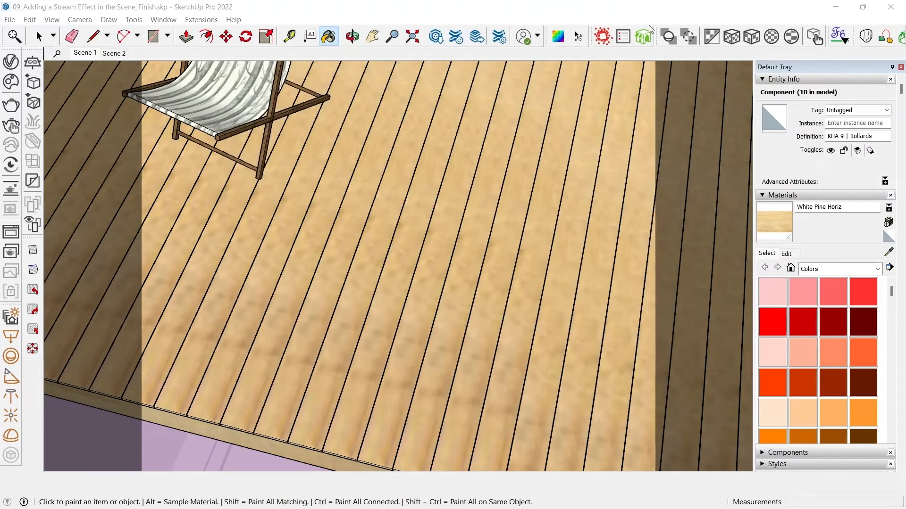
# - Sample the Ikea black material from the dark post between the glass doors and check it in the V-Ray Asset Editor
pyautogui.scroll(-3, 473, 214)
pyautogui.moveTo(483, 214)
pyautogui.mouseDown(button='middle')
pyautogui.moveTo(526, 279)
pyautogui.moveTo(569, 382)
pyautogui.mouseUp(button='middle')
pyautogui.scroll(3, 448, 203)
pyautogui.moveTo(439, 194); pyautogui.dragTo(358, 118, button='middle')
pyautogui.press('space')
pyautogui.scroll(4, 542, 160)
pyautogui.press('b')
pyautogui.keyDown('alt'); pyautogui.click(535, 152); pyautogui.keyUp('alt')
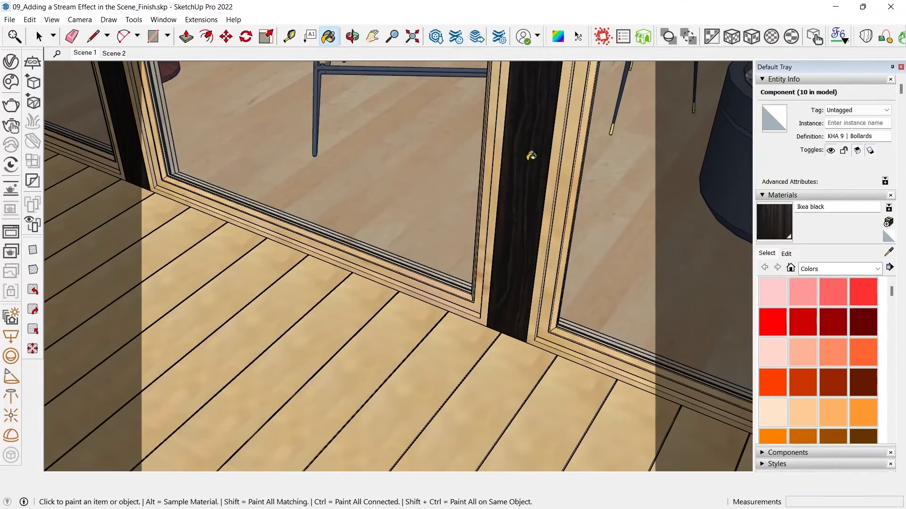
pyautogui.click(11, 62)
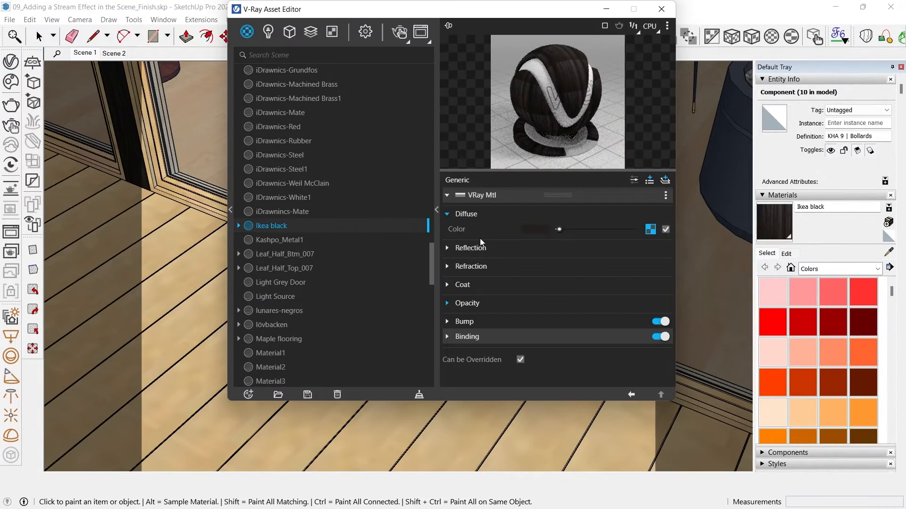
pyautogui.click(661, 9)
# - Check the reflection settings of the WOOD material and of the next interior material
pyautogui.moveTo(471, 236); pyautogui.dragTo(401, 265, button='middle')
pyautogui.click(10, 62)
pyautogui.click(491, 245)
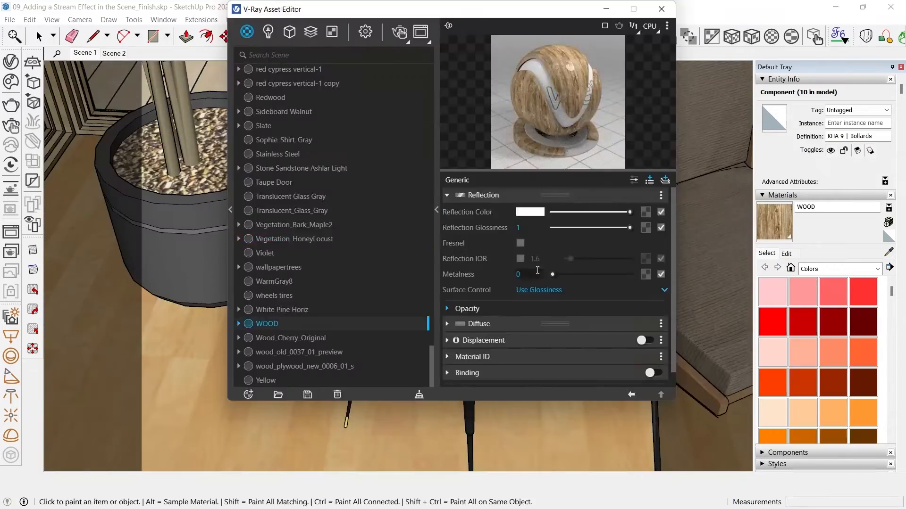
pyautogui.click(661, 9)
pyautogui.press('space')
pyautogui.click(10, 62)
pyautogui.click(470, 248)
pyautogui.click(660, 9)
# - Sample several interior furniture materials around the room and inspect the last one in the V-Ray Asset Editor
pyautogui.press('b')
pyautogui.keyDown('shift'); pyautogui.moveTo(330, 189); pyautogui.dragTo(359, 339, button='middle'); pyautogui.keyUp('shift')
pyautogui.keyDown('alt'); pyautogui.click(314, 344); pyautogui.keyUp('alt')
pyautogui.keyDown('alt'); pyautogui.click(304, 182); pyautogui.keyUp('alt')
pyautogui.moveTo(424, 283); pyautogui.dragTo(330, 198, button='middle')
pyautogui.keyDown('alt'); pyautogui.click(456, 305); pyautogui.keyUp('alt')
pyautogui.moveTo(457, 304); pyautogui.dragTo(613, 264, button='middle')
pyautogui.click(11, 62)
pyautogui.click(661, 9)
# - Raise the coat amount on one furniture material and the reflection color on another in the V-Ray Asset Editor
pyautogui.click(11, 62)
pyautogui.click(461, 285)
pyautogui.moveTo(558, 301); pyautogui.dragTo(604, 301)
pyautogui.click(661, 9)
pyautogui.click(11, 61)
pyautogui.moveTo(558, 264); pyautogui.dragTo(600, 264)
pyautogui.click(660, 9)
pyautogui.click(11, 62)
pyautogui.click(463, 245)
pyautogui.click(660, 9)
# - Brighten the reflection color and lower the reflection glossiness of the red chairs' plastic material
pyautogui.moveTo(377, 264); pyautogui.dragTo(327, 305, button='middle')
pyautogui.click(11, 62)
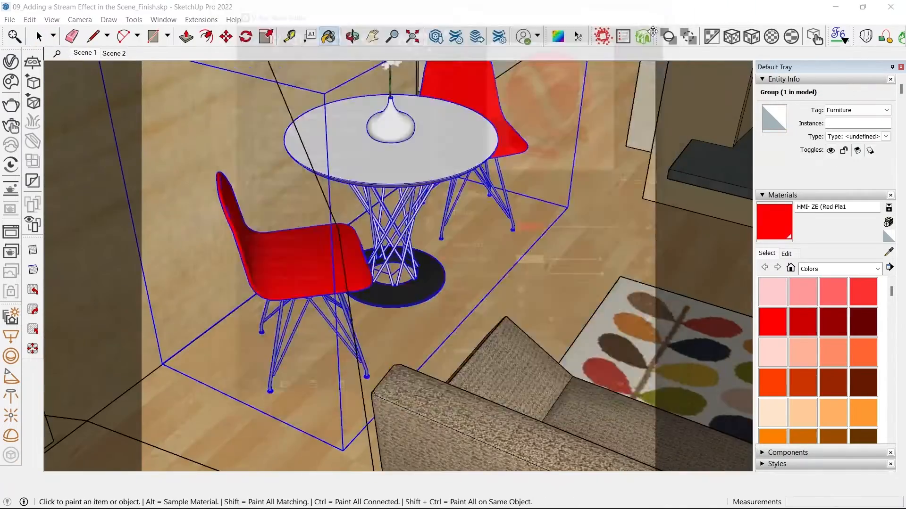
pyautogui.click(660, 9)
pyautogui.click(11, 62)
pyautogui.moveTo(558, 263); pyautogui.dragTo(600, 263)
pyautogui.moveTo(629, 279); pyautogui.dragTo(609, 277)
pyautogui.click(661, 9)
# - Sample the floor lamp's 146439 material and open it in the V-Ray Asset Editor
pyautogui.press('space')
pyautogui.moveTo(424, 264); pyautogui.dragTo(428, 313, button='middle')
pyautogui.press('b')
pyautogui.scroll(3, 434, 410)
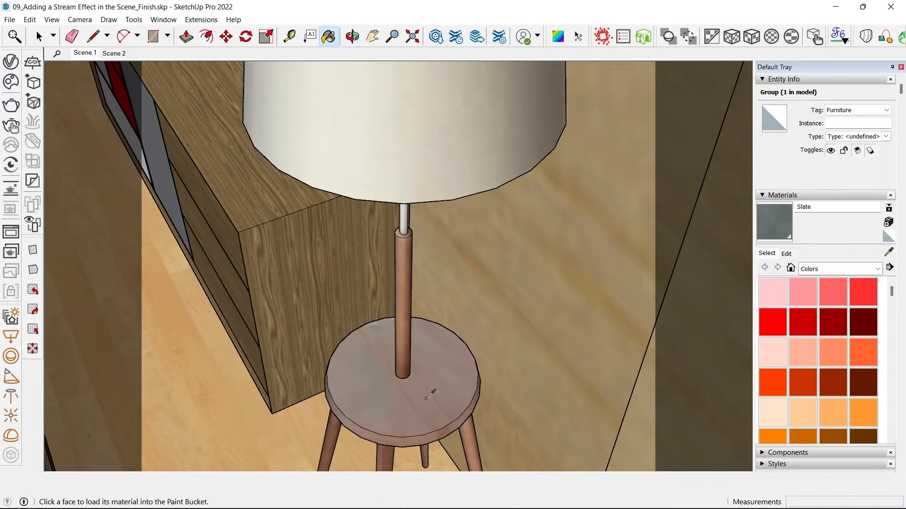
pyautogui.keyDown('alt'); pyautogui.click(430, 392); pyautogui.keyUp('alt')
pyautogui.click(11, 63)
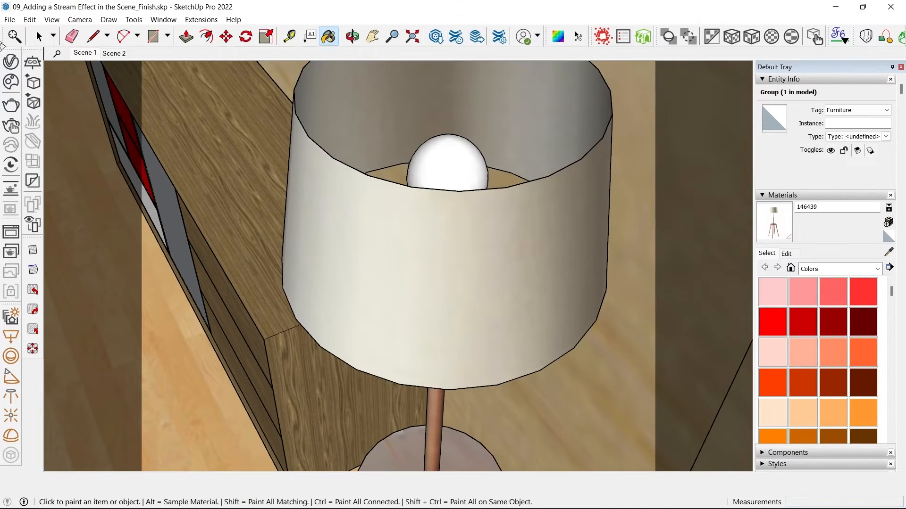
pyautogui.click(11, 62)
# - Create a Two Sided material and rename it "Two Sided - Main"
pyautogui.click(247, 32)
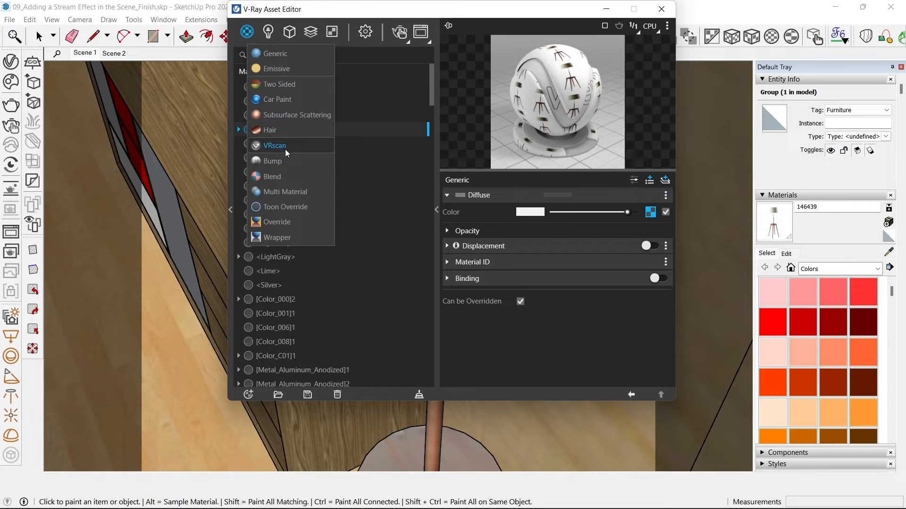
pyautogui.click(279, 85)
pyautogui.rightClick(281, 230)
pyautogui.click(299, 300)
pyautogui.write('- Main')
pyautogui.press('Return')
# - Assign 0038_Orange as both the front and back material of Two Sided - Main
pyautogui.click(538, 211)
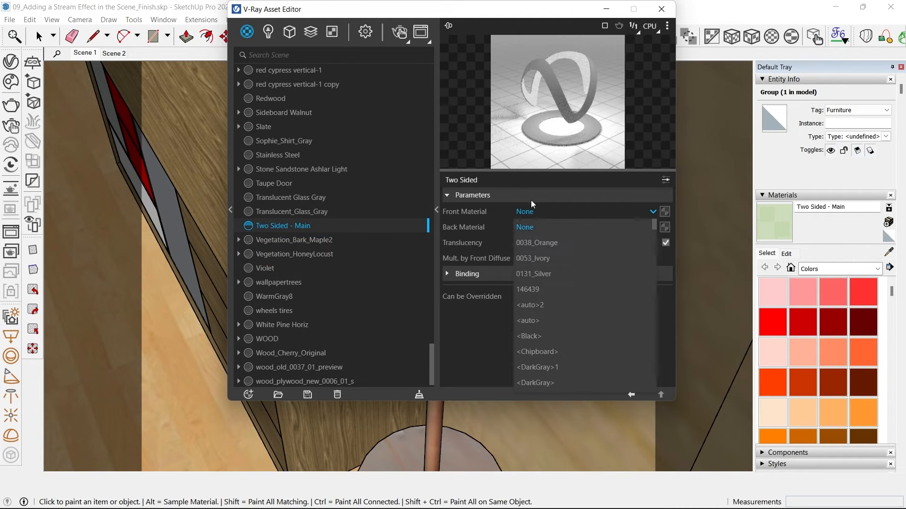
pyautogui.click(531, 243)
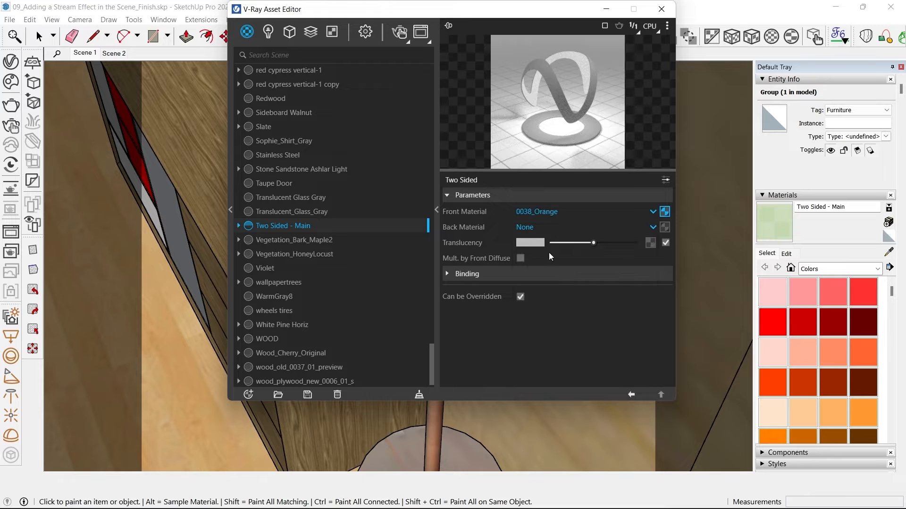
pyautogui.click(537, 228)
pyautogui.click(548, 50)
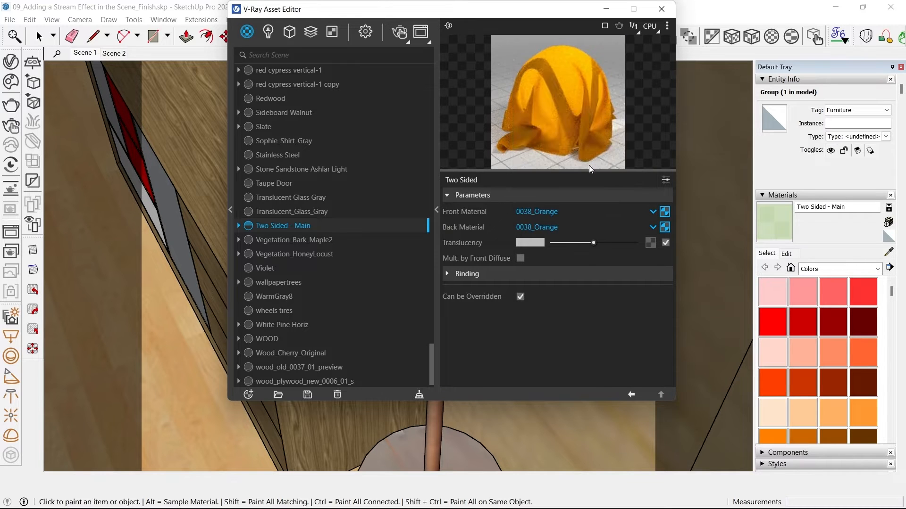
# - Raise the translucency of Two Sided - Main to a light gray at about three quarters and close the editor
pyautogui.moveTo(581, 243)
pyautogui.mouseDown()
pyautogui.moveTo(553, 243)
pyautogui.moveTo(634, 244)
pyautogui.mouseUp()
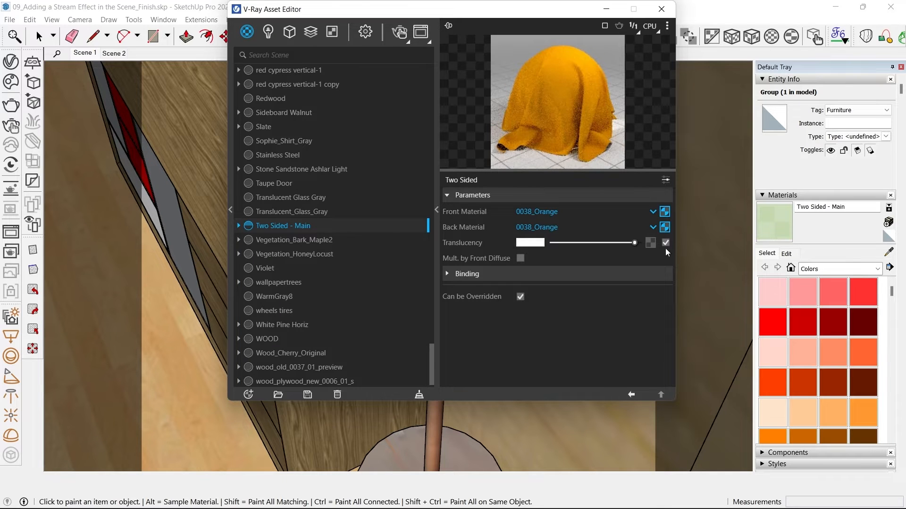
pyautogui.moveTo(619, 243); pyautogui.dragTo(613, 241)
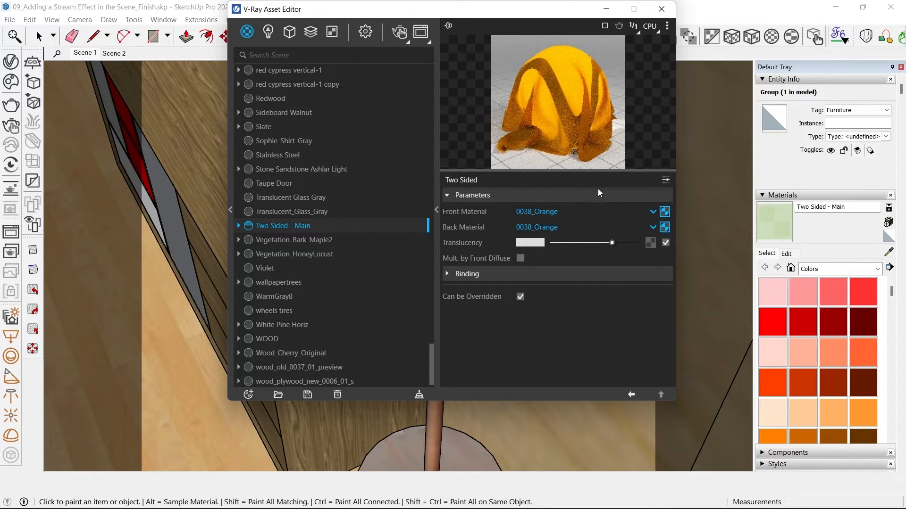
pyautogui.click(668, 9)
# - Select all connected faces of the floor lamp's shade and paint them with Two Sided - Main
pyautogui.moveTo(491, 208); pyautogui.dragTo(460, 219, button='middle')
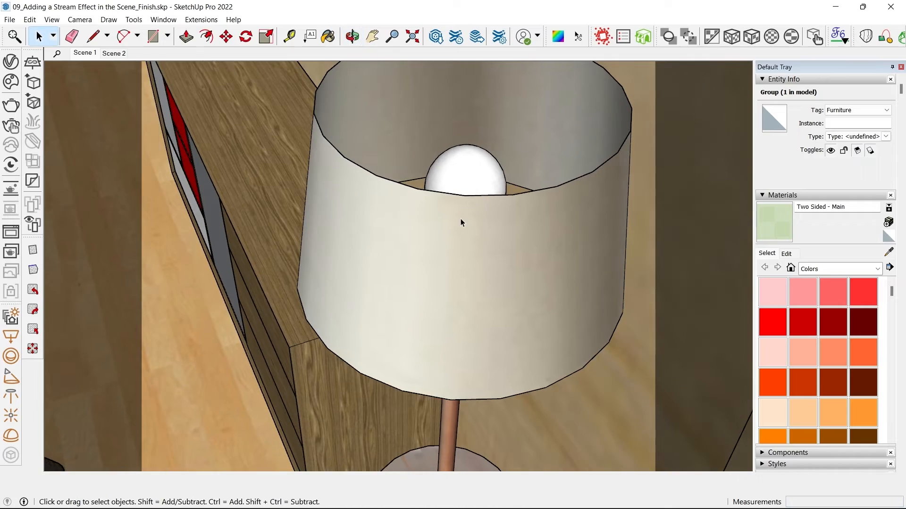
pyautogui.click(460, 219)
pyautogui.tripleClick(460, 219)
pyautogui.press('b')
pyautogui.moveTo(438, 204); pyautogui.dragTo(392, 141, button='middle')
pyautogui.scroll(2, 393, 141)
pyautogui.press('space')
pyautogui.press('b')
pyautogui.press('space')
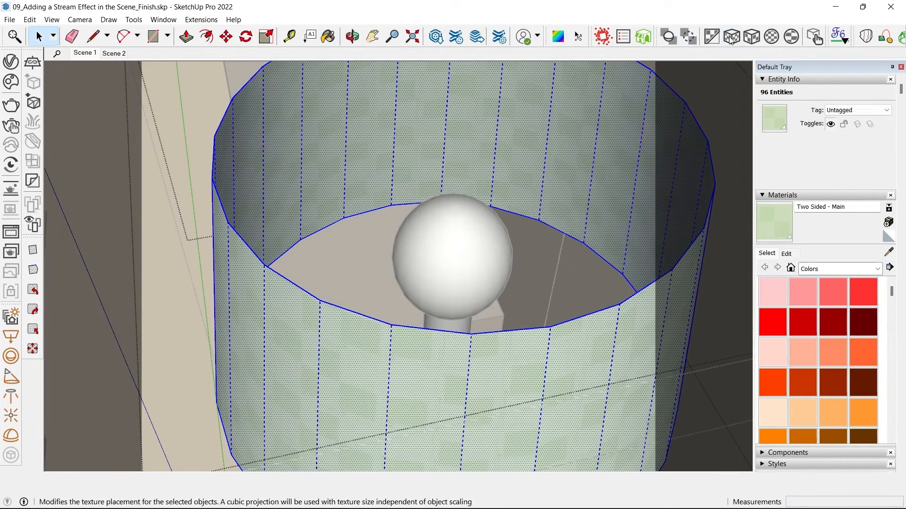
# - Remap the lampshade's texture with V-Ray's cubic and spherical projections, and leave the lamp group
pyautogui.moveTo(411, 257); pyautogui.dragTo(465, 198, button='middle')
pyautogui.scroll(-3, 524, 85)
pyautogui.moveTo(526, 254); pyautogui.dragTo(386, 283, button='middle')
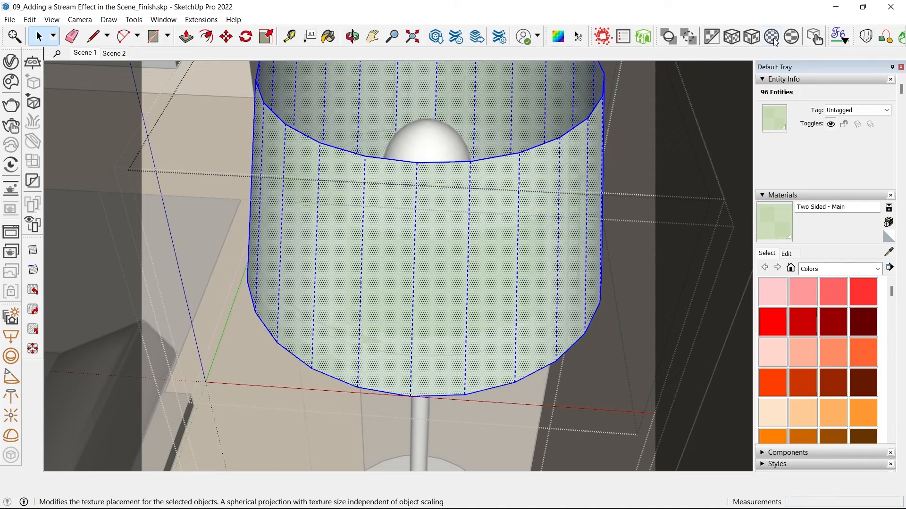
pyautogui.moveTo(423, 285); pyautogui.dragTo(273, 225, button='middle')
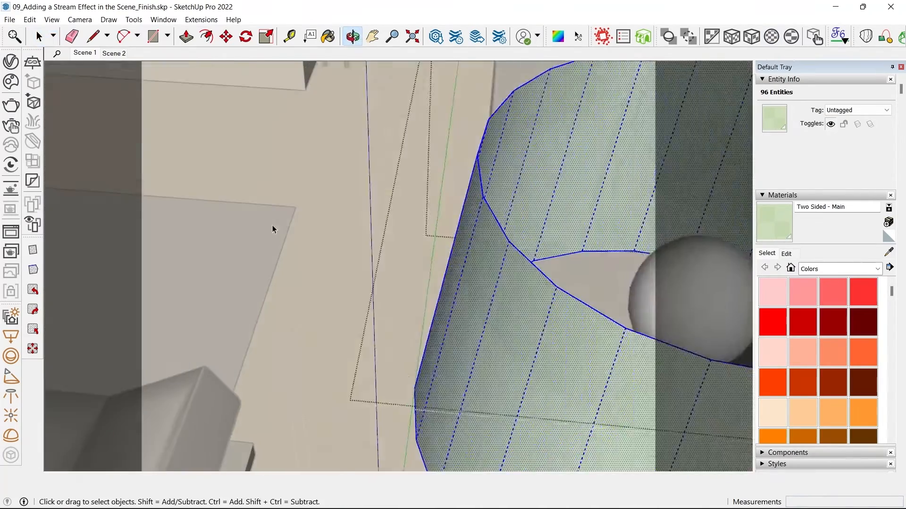
pyautogui.scroll(-5, 273, 225)
pyautogui.scroll(1, 415, 261)
pyautogui.press('Escape')
pyautogui.press('Escape')
pyautogui.scroll(1, 425, 257)
# - Open the floor lamp's nested groups and select the bulb group inside the shade
pyautogui.moveTo(426, 257); pyautogui.dragTo(499, 303, button='middle')
pyautogui.doubleClick(498, 303)
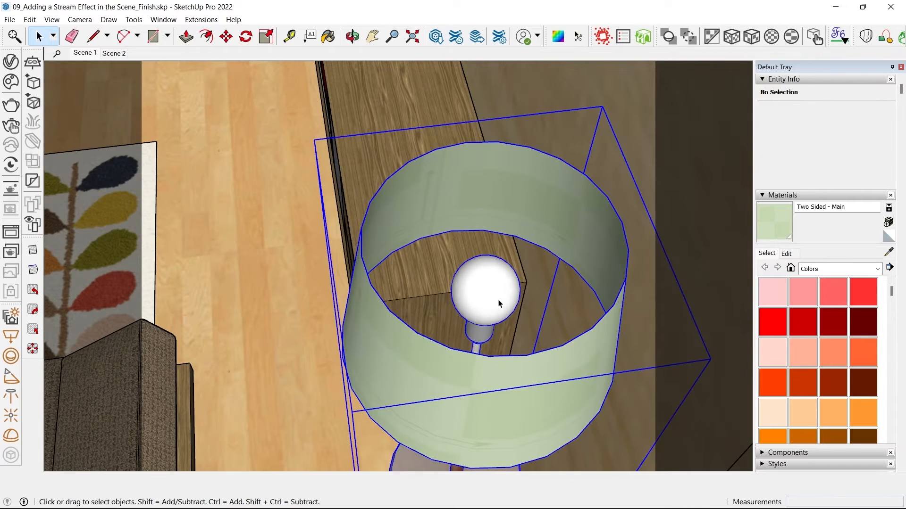
pyautogui.doubleClick(499, 304)
pyautogui.click(499, 303)
# - Rename the Sphere Light as "Room Light" in the V-Ray Asset Editor's light list
pyautogui.click(11, 62)
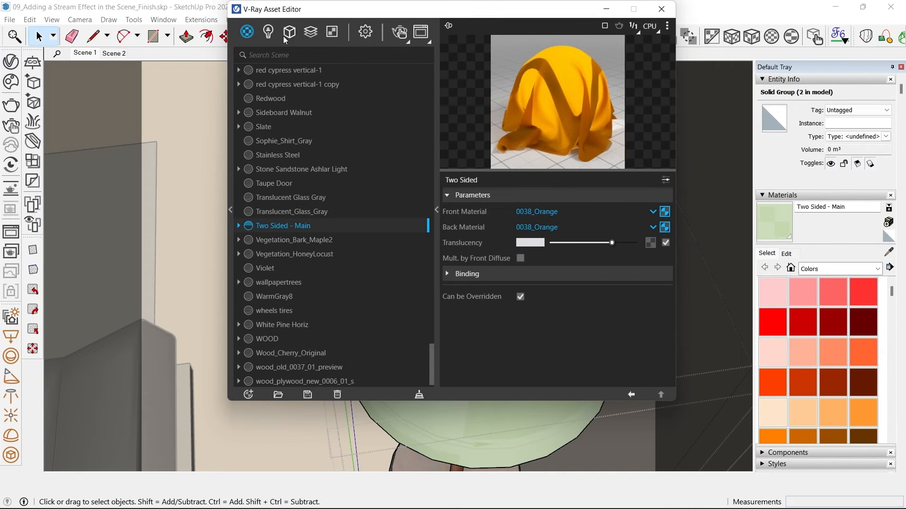
pyautogui.click(268, 31)
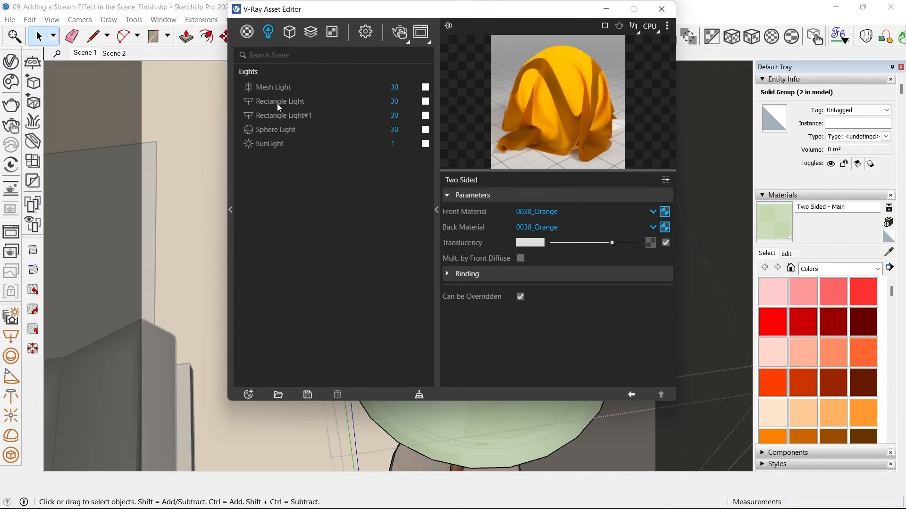
pyautogui.click(276, 129)
pyautogui.rightClick(268, 127)
pyautogui.click(284, 159)
pyautogui.write('Room Light')
pyautogui.press('Return')
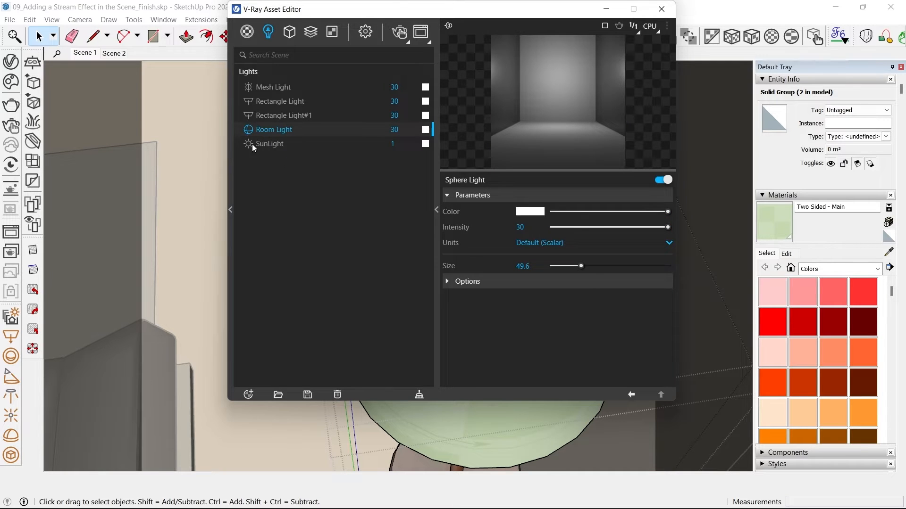
# - Rename the first Rectangle Light as "Platform Light"
pyautogui.click(273, 102)
pyautogui.rightClick(273, 103)
pyautogui.click(289, 129)
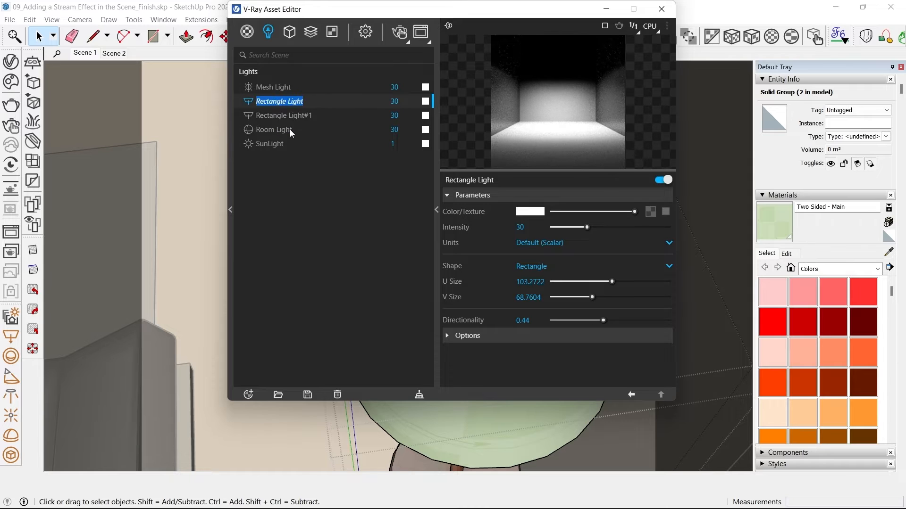
pyautogui.write('Platform Light')
pyautogui.press('Return')
# - Delete Rectangle Light#1 from the V-Ray light list
pyautogui.click(276, 115)
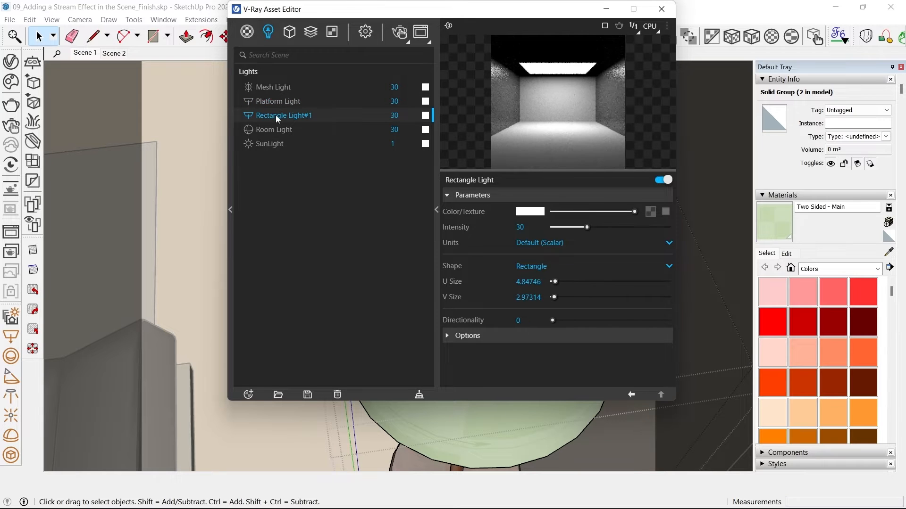
pyautogui.rightClick(276, 116)
pyautogui.click(330, 185)
pyautogui.click(485, 262)
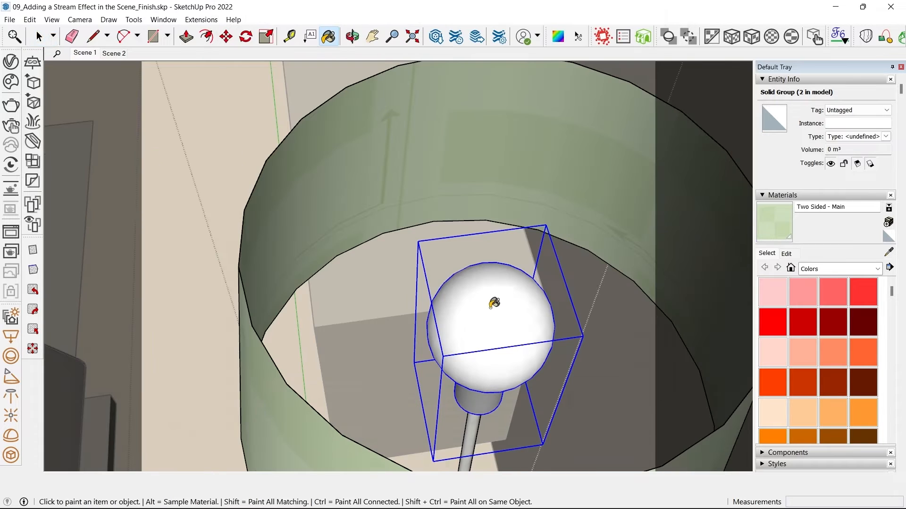
# - Sample the lamp bulb's Couleur_000 material and check its settings in the V-Ray Asset Editor
pyautogui.keyDown('alt'); pyautogui.click(492, 298); pyautogui.keyUp('alt')
pyautogui.click(11, 62)
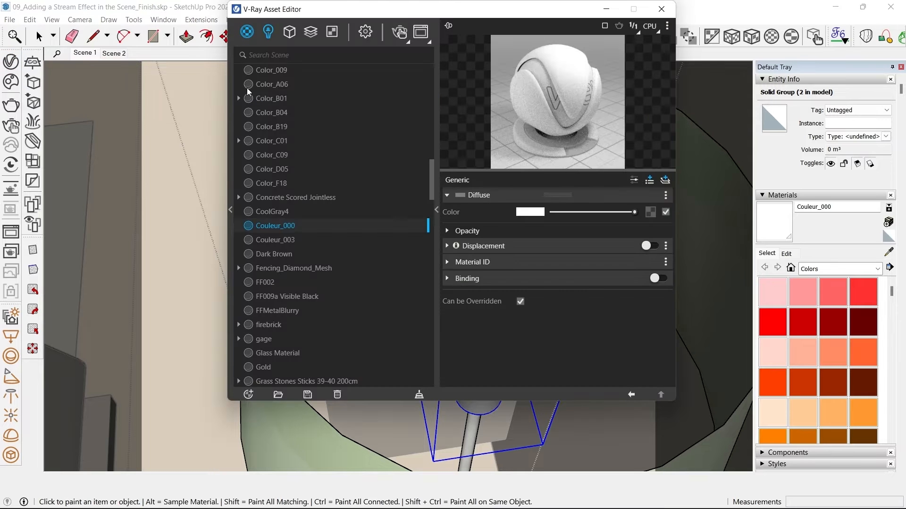
pyautogui.click(661, 9)
pyautogui.press('space')
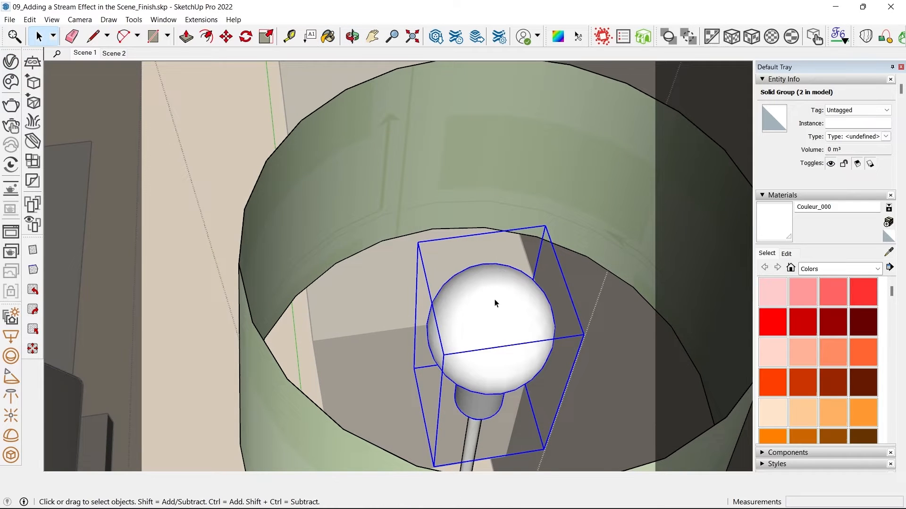
# - Open the lamp bulb group, isolate its spherical bulb geometry and convert it into a V-Ray mesh light
pyautogui.tripleClick(493, 307)
pyautogui.scroll(2, 524, 373)
pyautogui.moveTo(545, 377); pyautogui.dragTo(443, 291, button='middle')
pyautogui.scroll(-2, 443, 291)
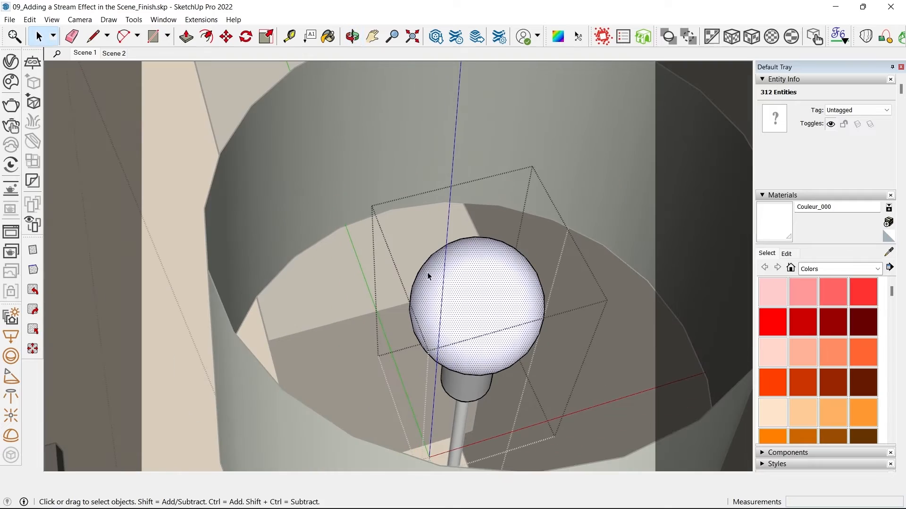
pyautogui.moveTo(531, 348); pyautogui.dragTo(594, 383)
pyautogui.scroll(3, 484, 344)
pyautogui.hotkey('ctrl', 'a')
pyautogui.moveTo(470, 304)
pyautogui.mouseDown(button='middle')
pyautogui.moveTo(574, 288)
pyautogui.moveTo(837, 200)
pyautogui.moveTo(278, 270)
pyautogui.moveTo(483, 308)
pyautogui.mouseUp(button='middle')
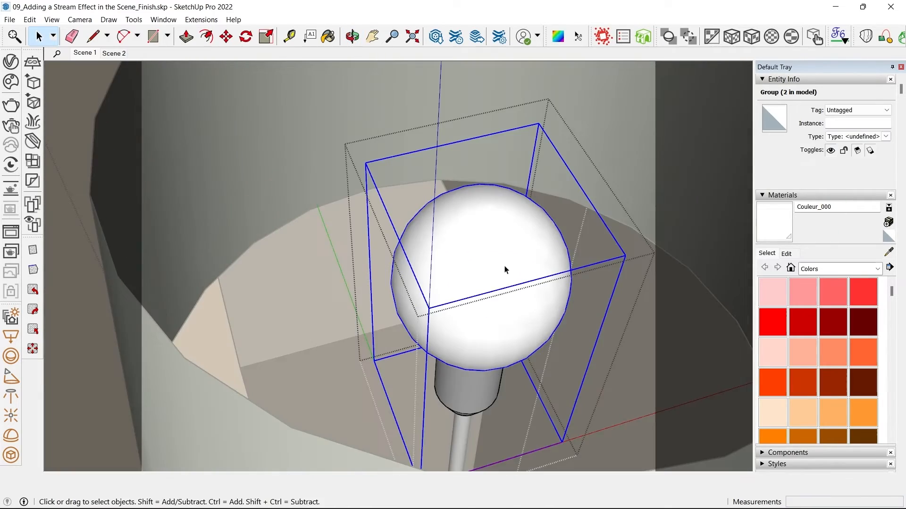
pyautogui.click(8, 456)
pyautogui.scroll(-2, 482, 226)
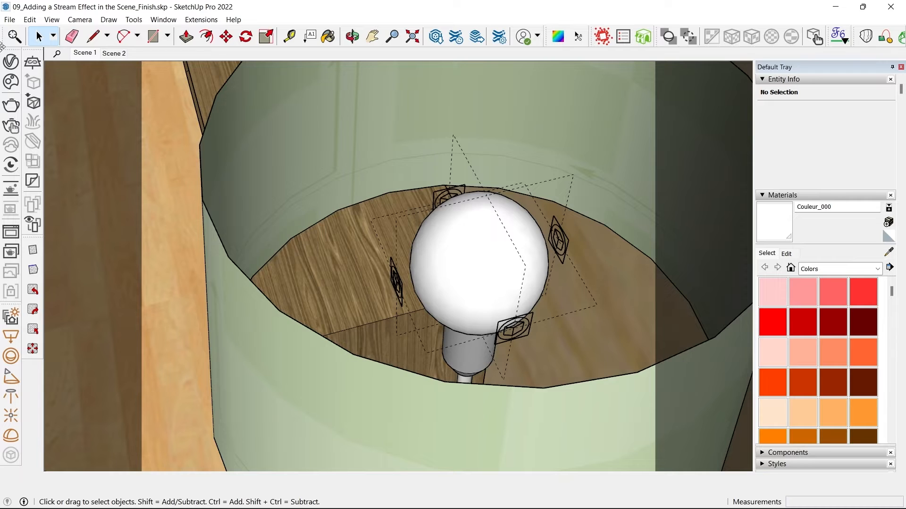
# - Rename Mesh Light#1 as "Floor Lamp Light" in the V-Ray Asset Editor's light list
pyautogui.click(10, 62)
pyautogui.click(270, 32)
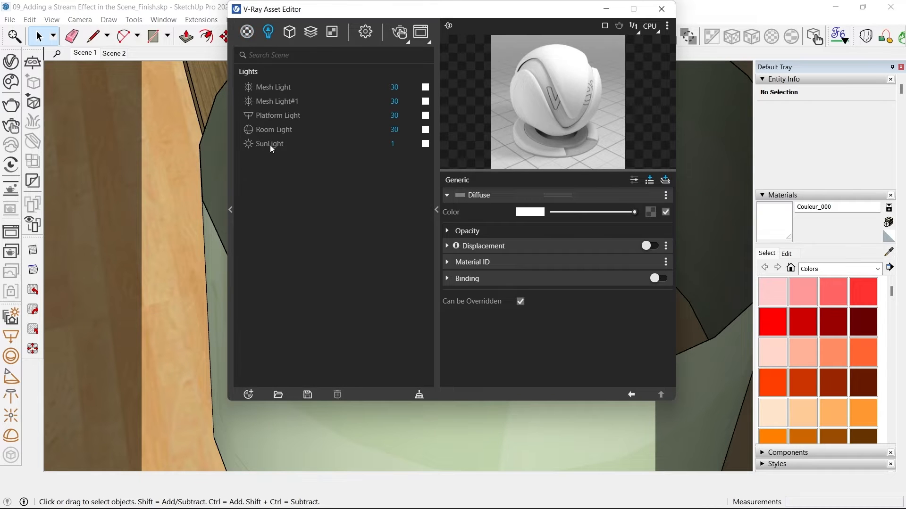
pyautogui.rightClick(273, 98)
pyautogui.click(294, 136)
pyautogui.write('Floo')
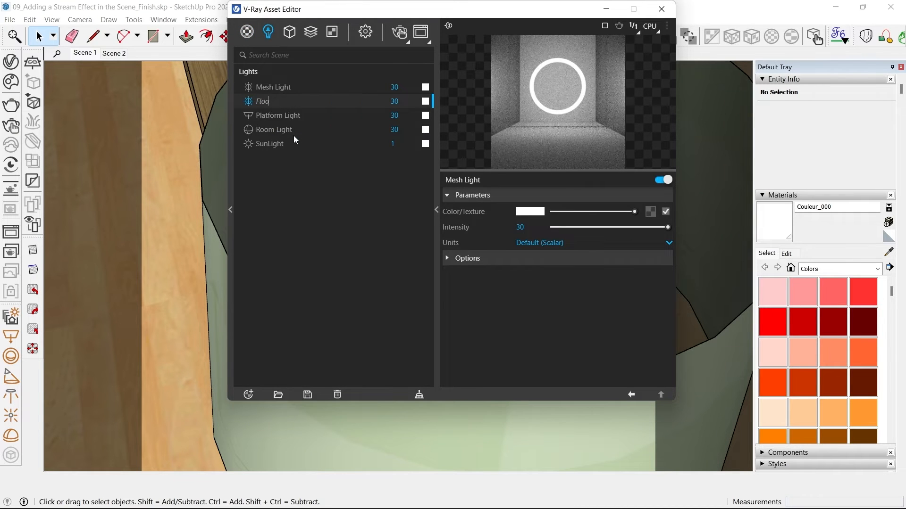
pyautogui.write('r Lomp Light')
pyautogui.press('Return')
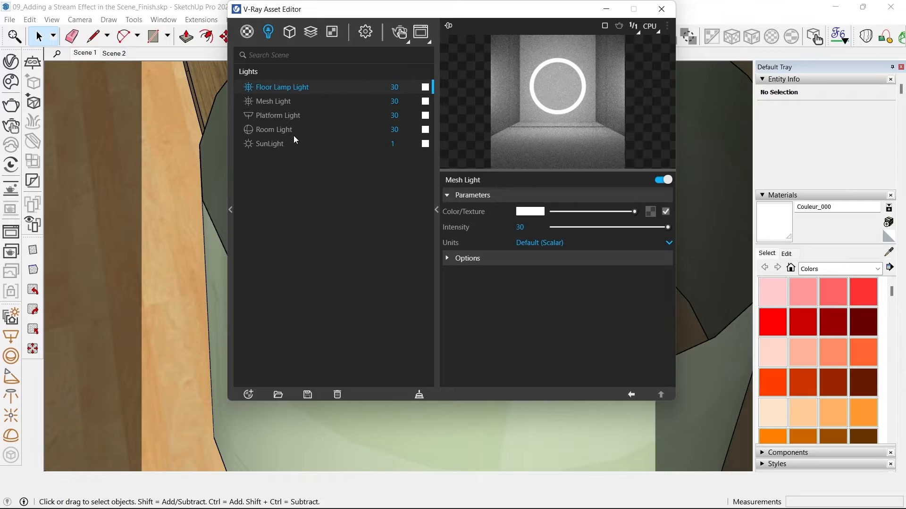
pyautogui.click(646, 10)
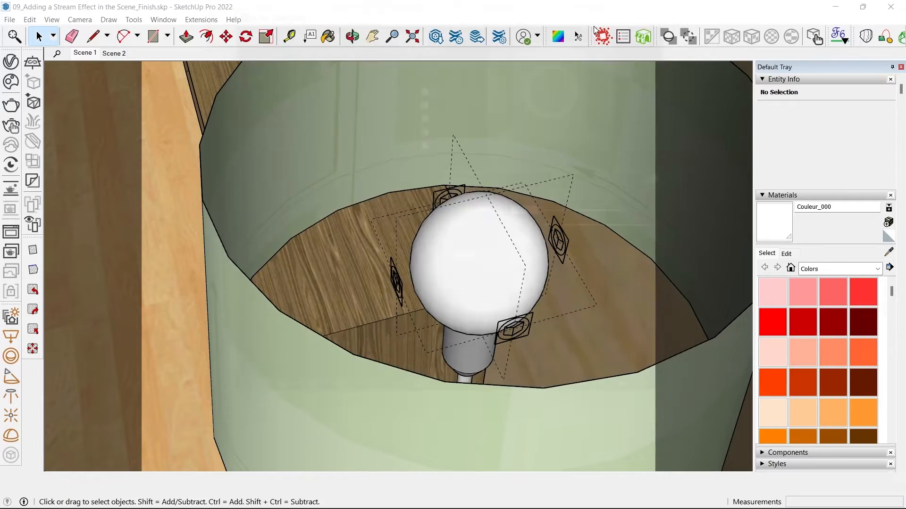
# - Return to Scene 1 and start an interactive V-Ray render
pyautogui.click(85, 54)
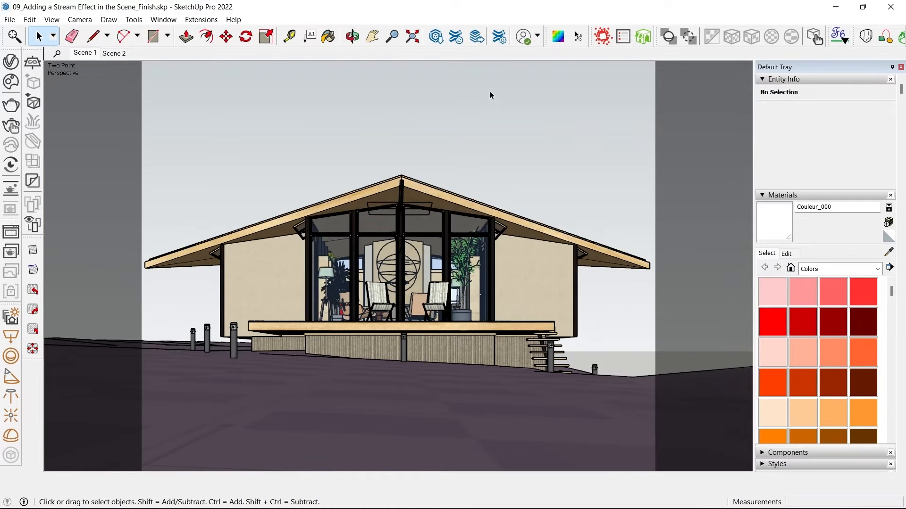
pyautogui.click(11, 125)
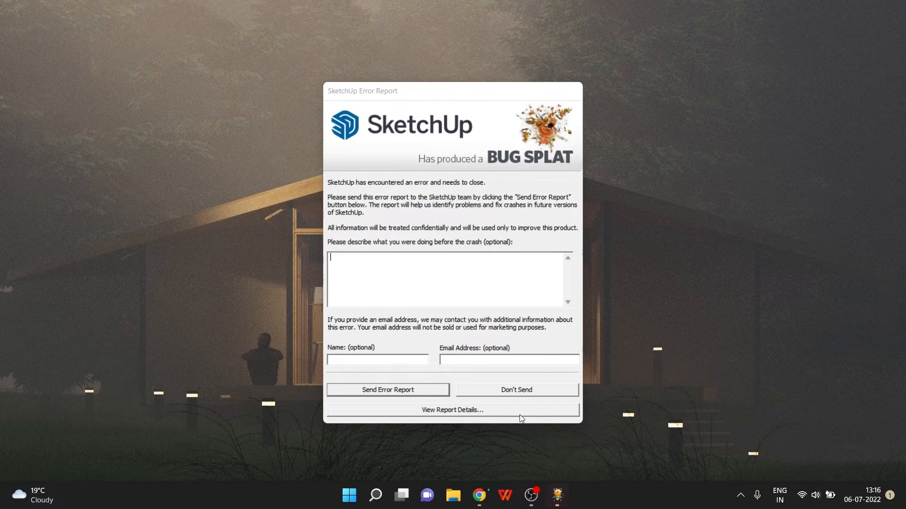
# - Dismiss the crash report without sending it and reopen the 10_Adding Architectural Materials_Finish model in SketchUp Pro 2022
pyautogui.click(518, 390)
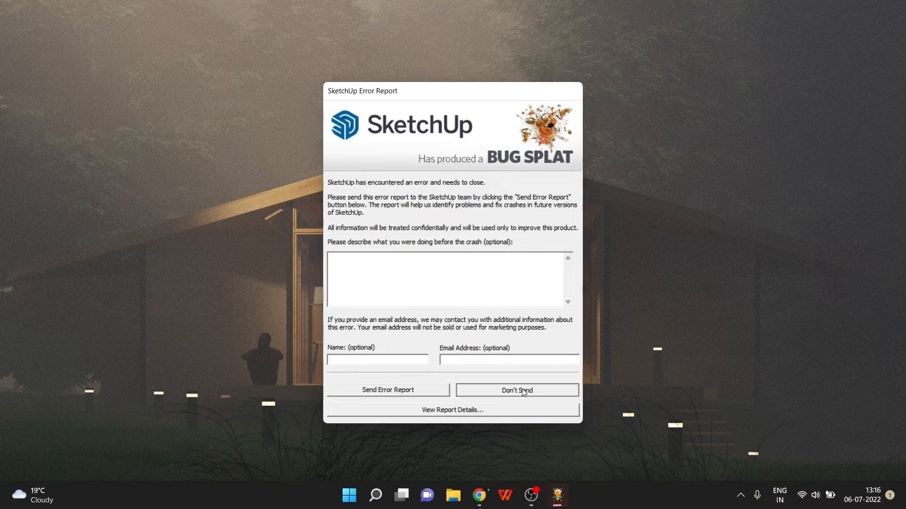
pyautogui.press('super')
pyautogui.write('sketchUp Pro 2022')
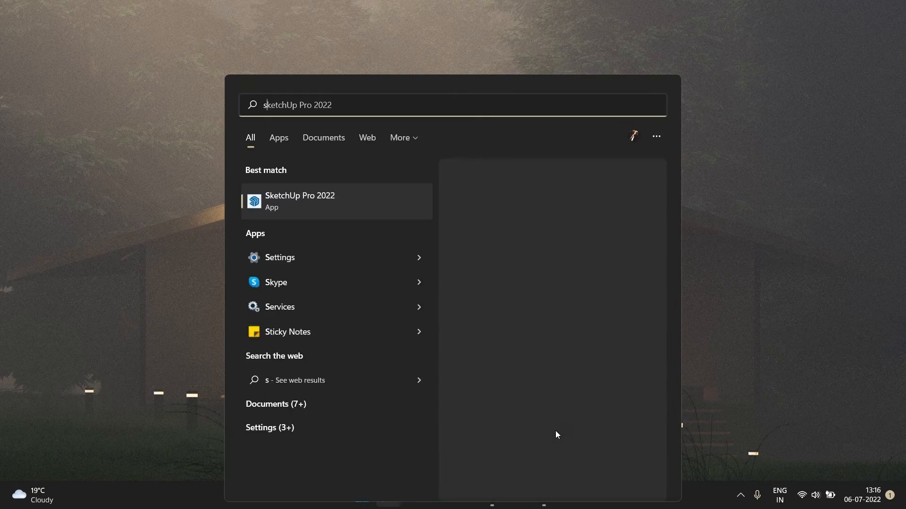
pyautogui.click(340, 210)
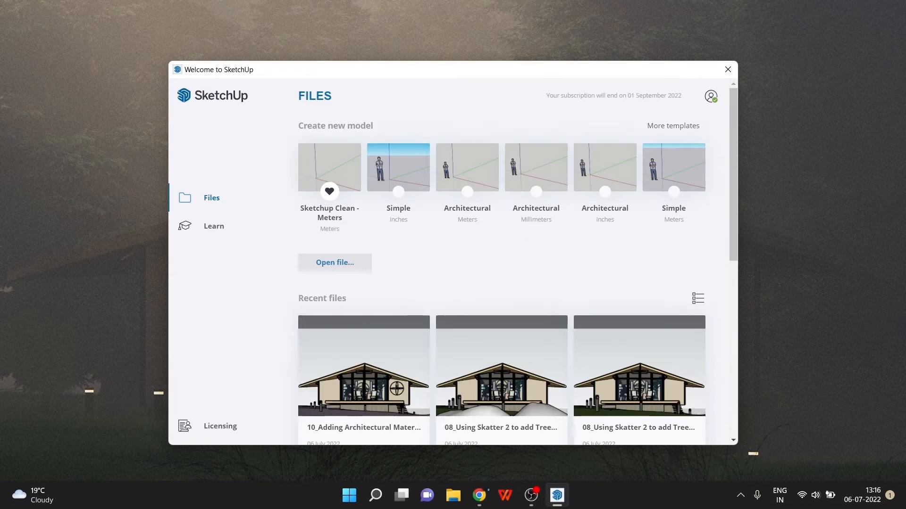
pyautogui.click(420, 319)
pyautogui.click(390, 279)
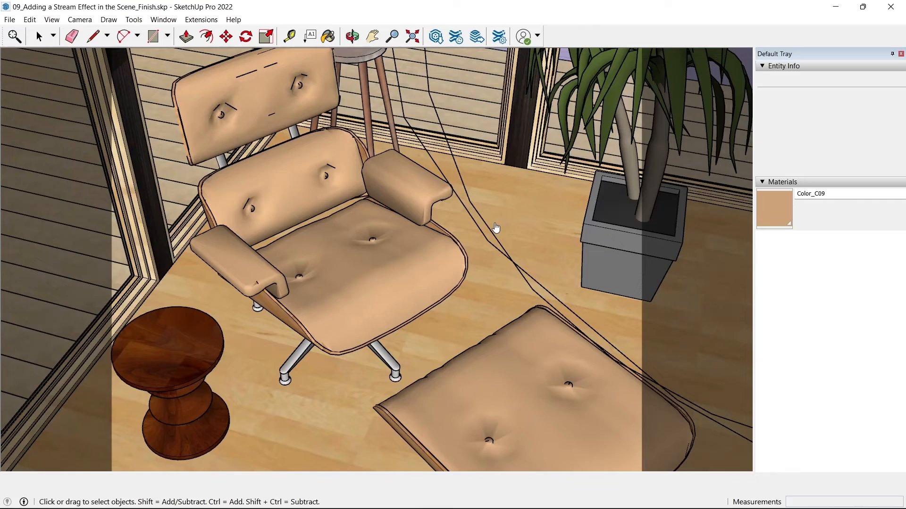
pyautogui.moveTo(535, 499)
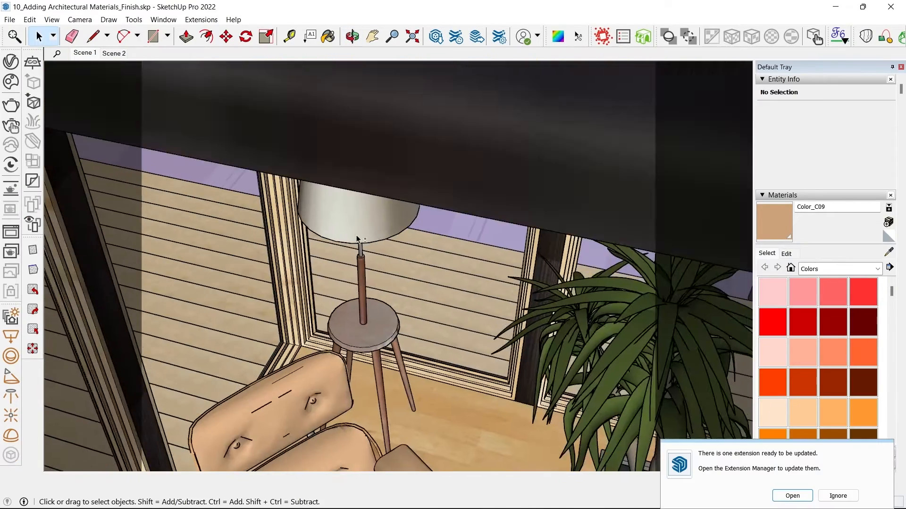
# - Check the backup and auto-save settings in SketchUp's general preferences, leaving them as they are
pyautogui.scroll(5, 363, 216)
pyautogui.moveTo(380, 242); pyautogui.dragTo(376, 107, button='middle')
pyautogui.scroll(-3, 370, 184)
pyautogui.moveTo(380, 264); pyautogui.dragTo(495, 160, button='middle')
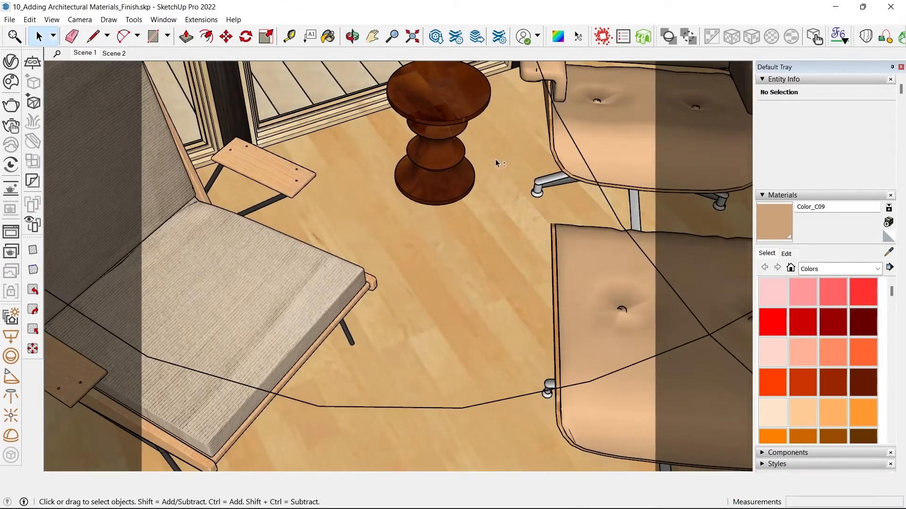
pyautogui.click(194, 21)
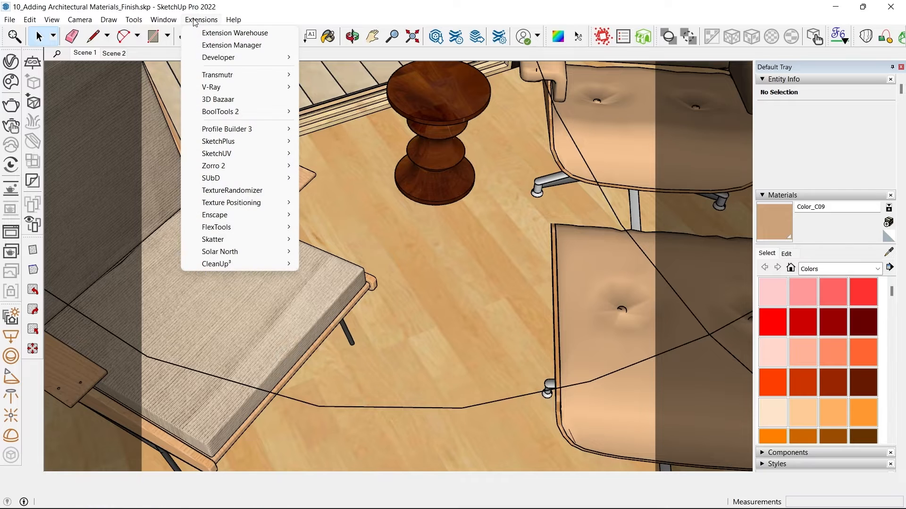
pyautogui.click(186, 89)
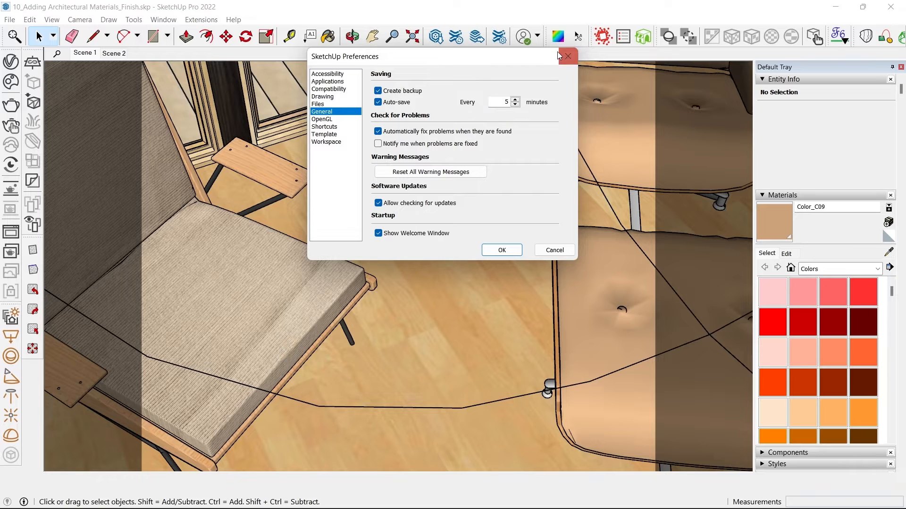
pyautogui.click(570, 52)
# - Sample the foundation's Concrete Scored Jointless material, then give it a light reflection color and a reflection glossiness of 0.65
pyautogui.moveTo(289, 255); pyautogui.dragTo(459, 240, button='middle')
pyautogui.press('b')
pyautogui.keyDown('alt'); pyautogui.click(402, 183); pyautogui.keyUp('alt')
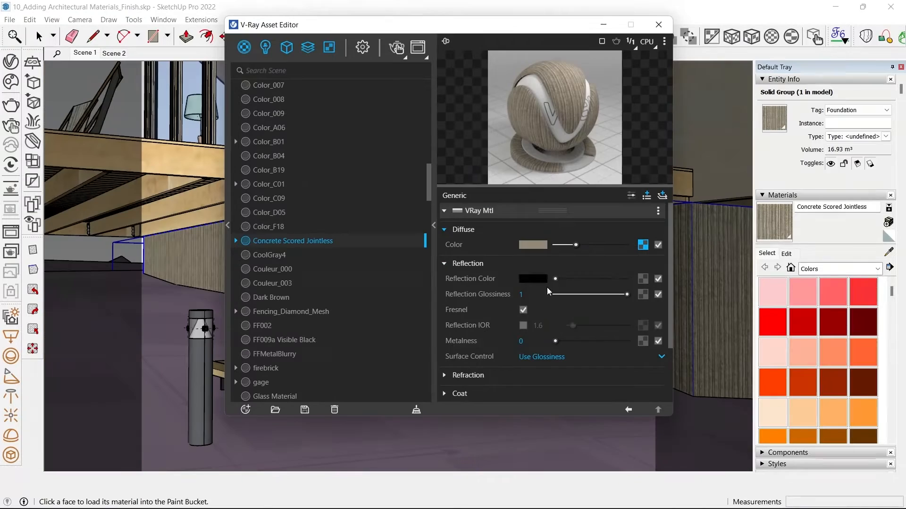
pyautogui.moveTo(609, 295); pyautogui.dragTo(603, 294)
pyautogui.click(659, 25)
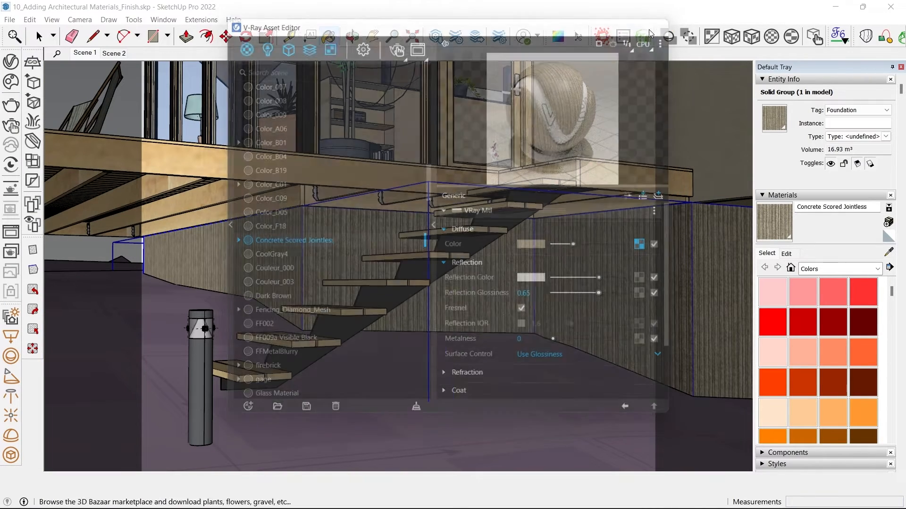
# - Run an interactive V-Ray render of Scene 1 and examine the house and its foundation in the frame buffer
pyautogui.click(113, 53)
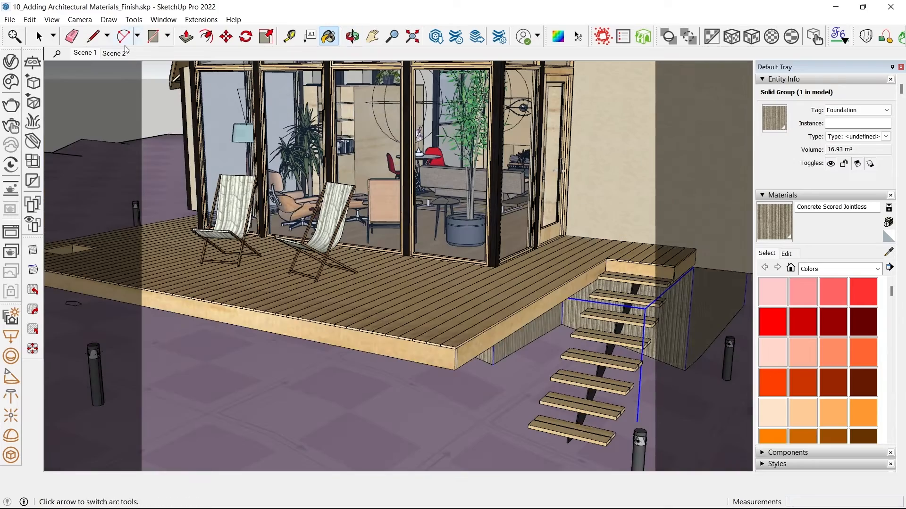
pyautogui.click(84, 54)
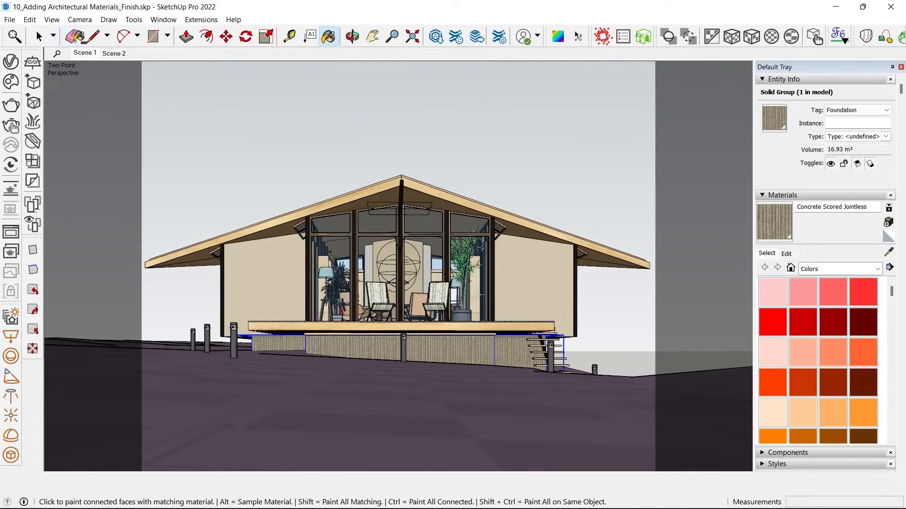
pyautogui.click(435, 36)
pyautogui.click(362, 47)
pyautogui.click(396, 48)
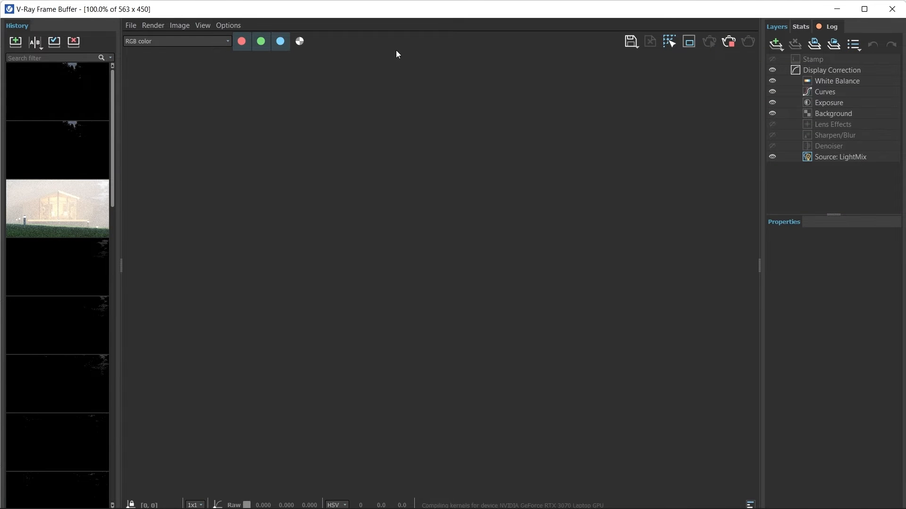
pyautogui.scroll(1, 431, 317)
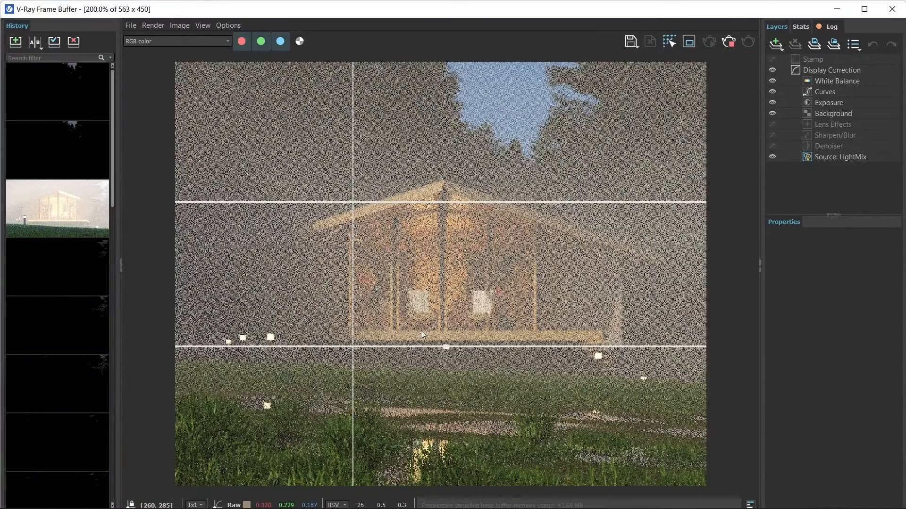
pyautogui.scroll(-1, 404, 268)
pyautogui.scroll(1, 405, 269)
pyautogui.scroll(-1, 417, 255)
pyautogui.scroll(1, 417, 255)
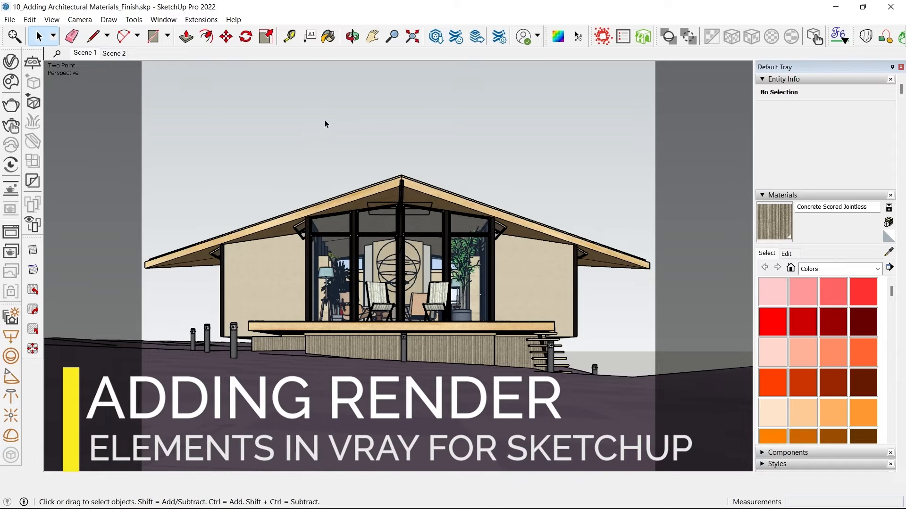
# - Download the 00302 Hideki 017 asset from the sitting people models in the Chaos Cosmos Browser
pyautogui.moveTo(472, 343); pyautogui.dragTo(465, 404, button='middle')
pyautogui.scroll(3, 465, 403)
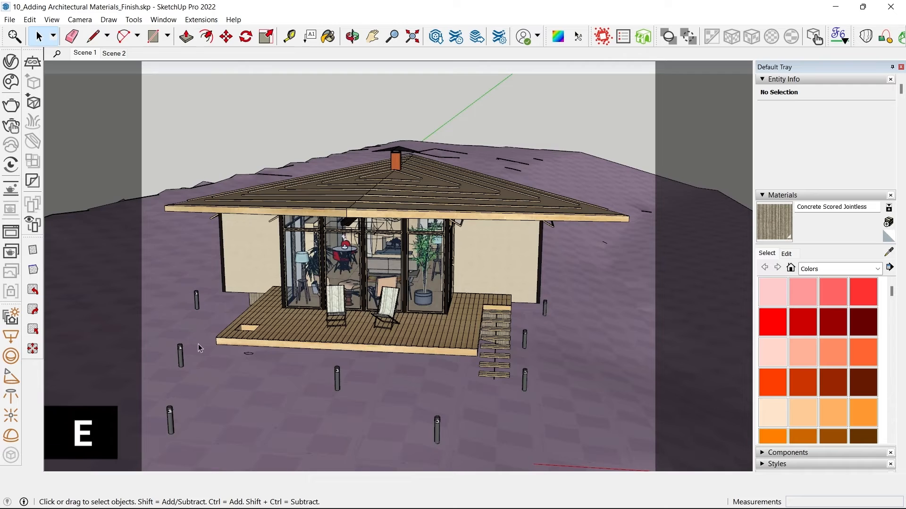
pyautogui.moveTo(199, 348); pyautogui.dragTo(197, 349, button='middle')
pyautogui.scroll(2, 198, 348)
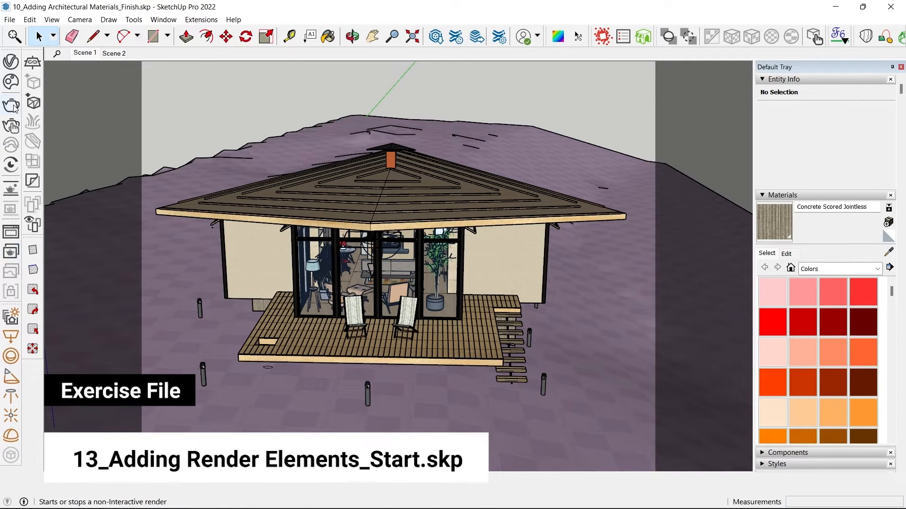
pyautogui.click(11, 82)
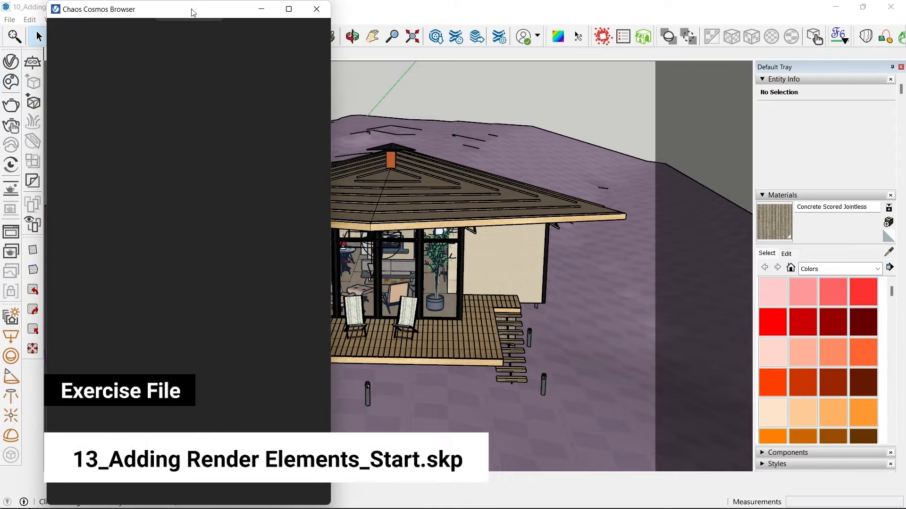
pyautogui.doubleClick(193, 12)
pyautogui.click(75, 202)
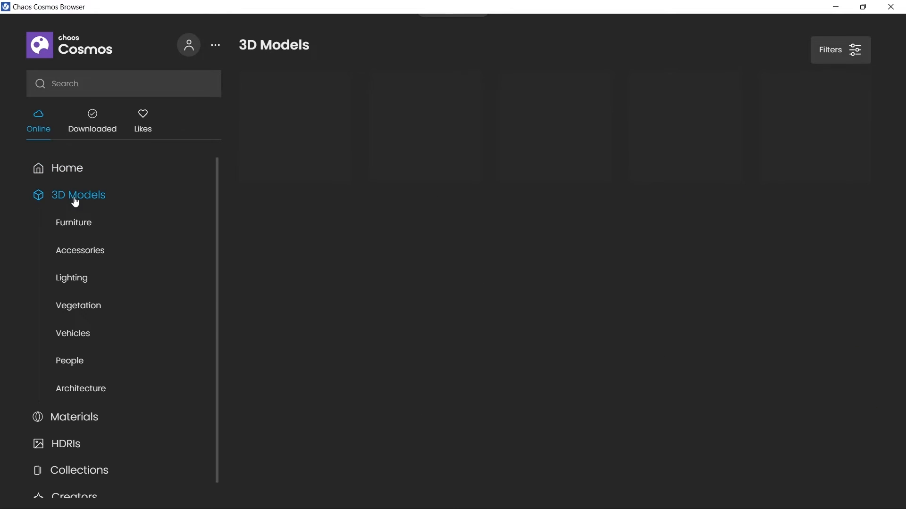
pyautogui.click(71, 362)
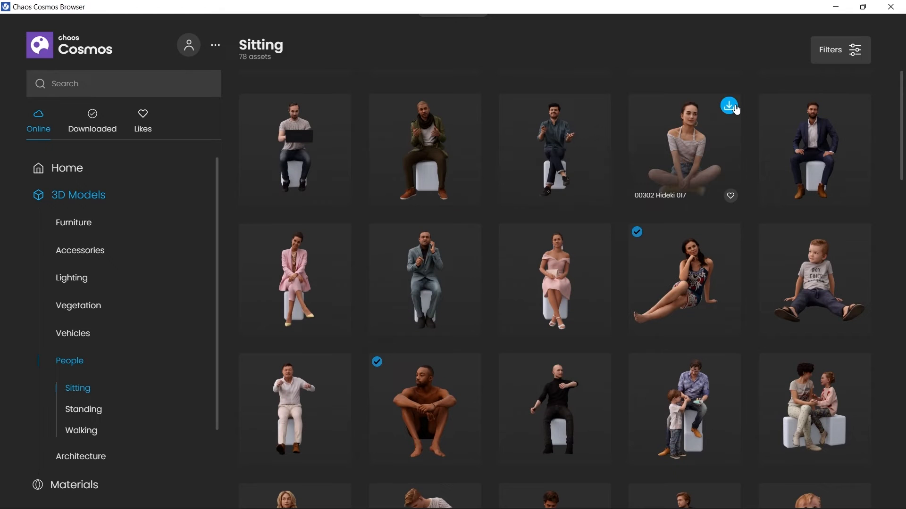
pyautogui.scroll(-6, 670, 292)
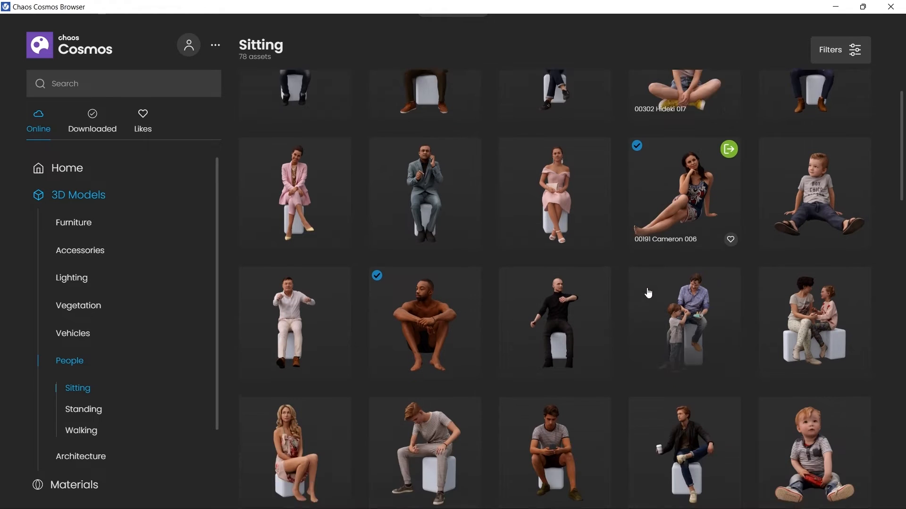
pyautogui.scroll(3, 589, 307)
pyautogui.scroll(3, 535, 330)
# - Import the bare-chested seated man and 00302 Hideki 017, placing them side by side on the deck beside the deck chairs
pyautogui.click(470, 310)
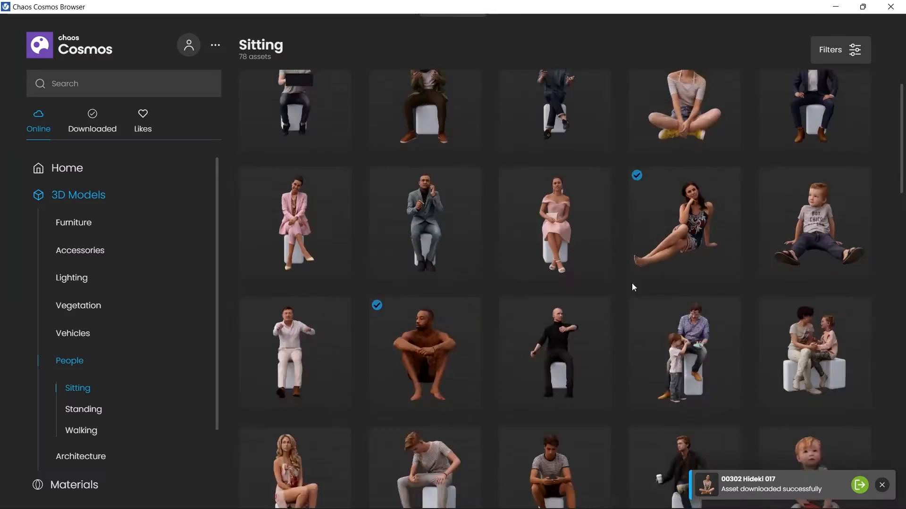
pyautogui.scroll(1, 710, 229)
pyautogui.click(729, 226)
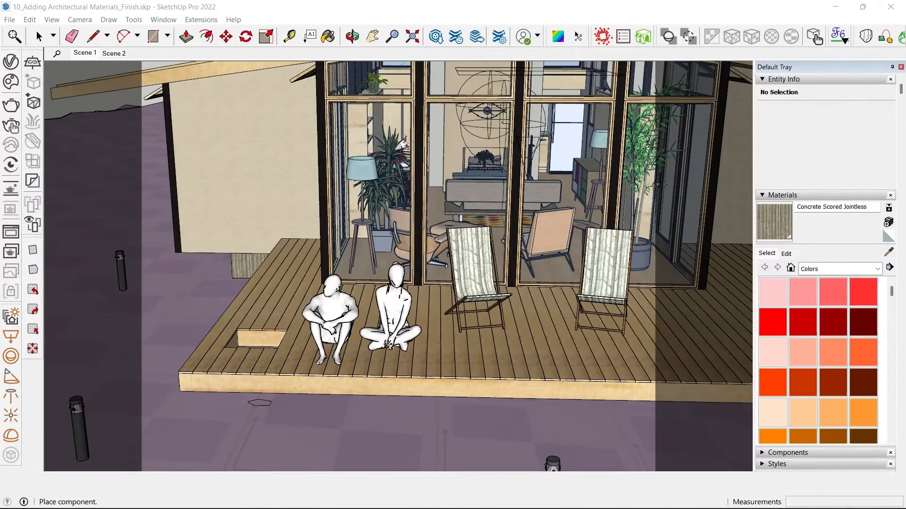
pyautogui.click(386, 360)
pyautogui.moveTo(516, 344); pyautogui.dragTo(398, 497, button='middle')
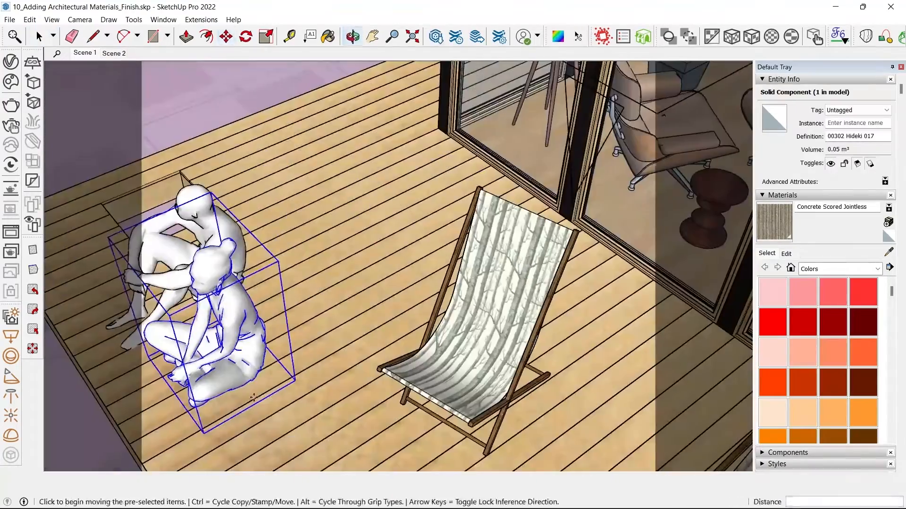
pyautogui.press('space')
pyautogui.moveTo(254, 398); pyautogui.dragTo(566, 235, button='middle')
# - Restore the Scene 1 view and launch an interactive render to check the seated figures
pyautogui.click(80, 54)
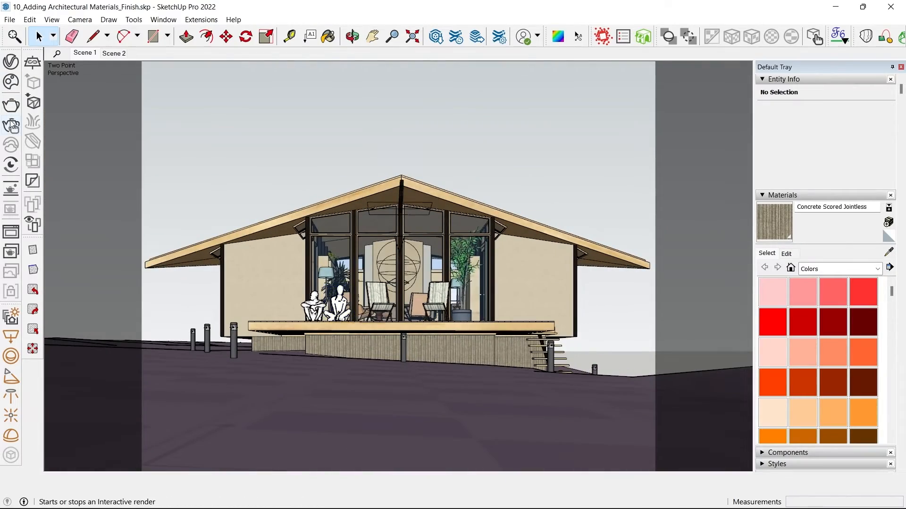
pyautogui.click(11, 124)
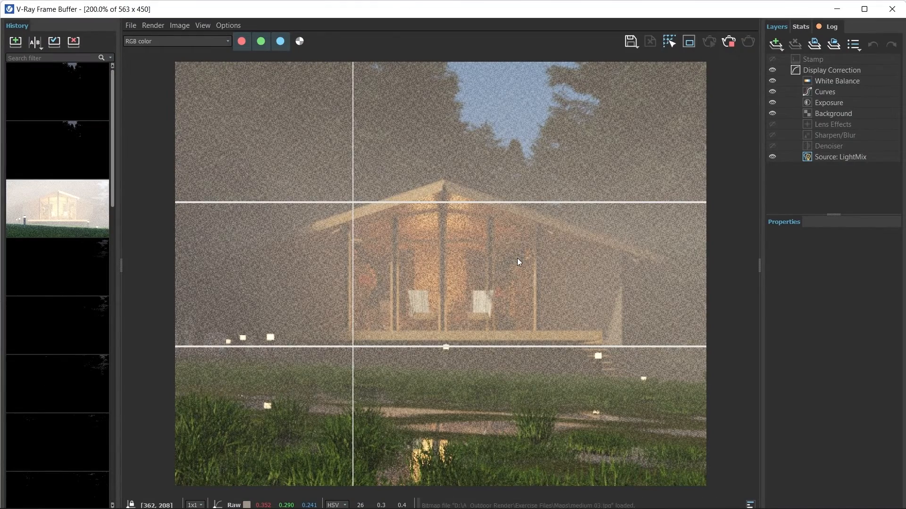
# - In the LightMix layer, darken the SunLight colour to a neutral grey with R, G and B at 0.307
pyautogui.scroll(-1, 517, 259)
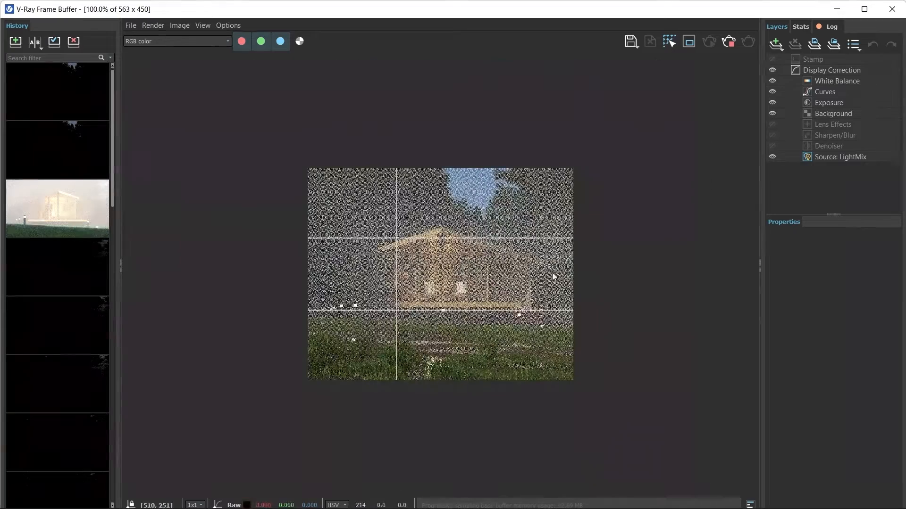
pyautogui.click(839, 160)
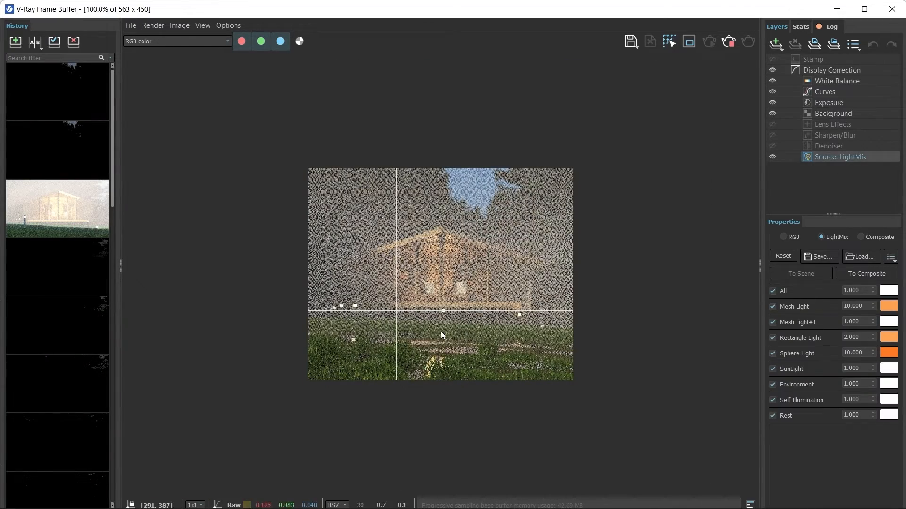
pyautogui.scroll(1, 442, 335)
pyautogui.click(888, 372)
pyautogui.moveTo(587, 197)
pyautogui.mouseDown()
pyautogui.moveTo(542, 220)
pyautogui.moveTo(528, 207)
pyautogui.moveTo(508, 223)
pyautogui.moveTo(470, 225)
pyautogui.mouseUp()
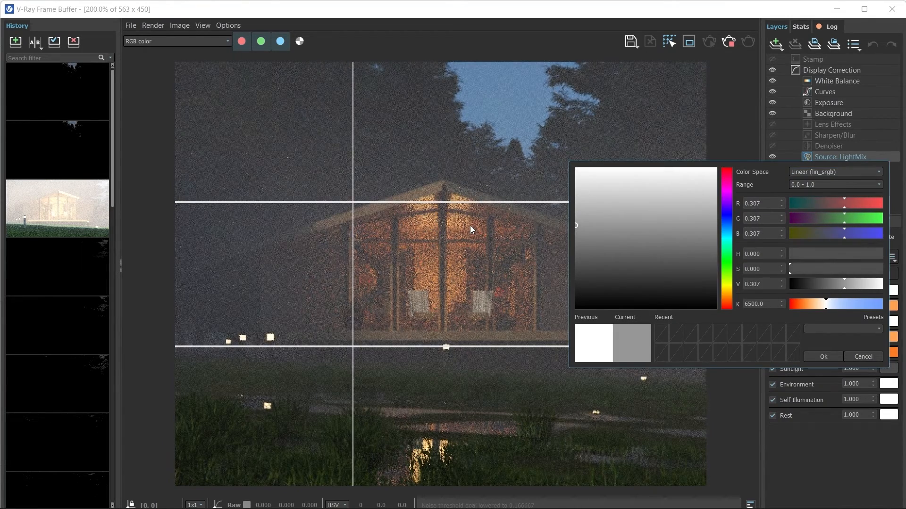
pyautogui.click(822, 356)
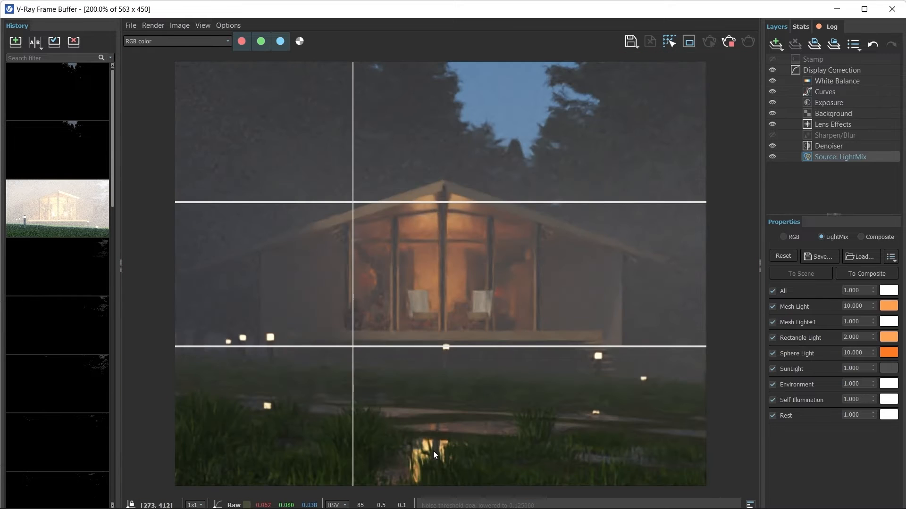
# - Set the Environment intensity in LightMix to 2 and check the brighter dusk lighting
pyautogui.scroll(-1, 511, 412)
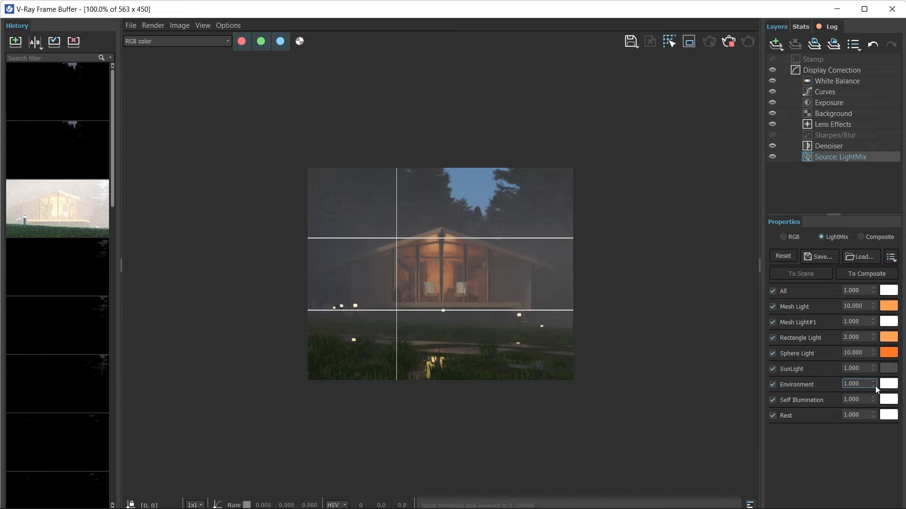
pyautogui.write('2')
pyautogui.press('Return')
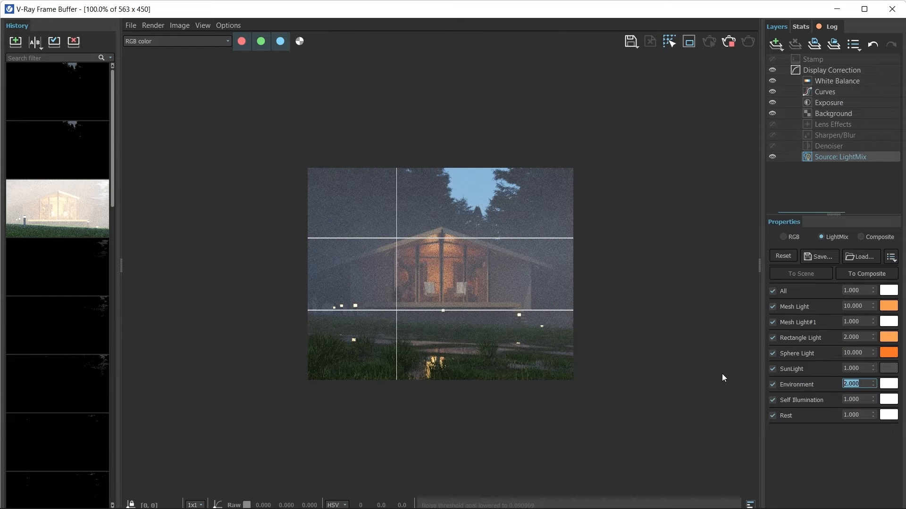
pyautogui.scroll(1, 436, 267)
pyautogui.scroll(-1, 541, 283)
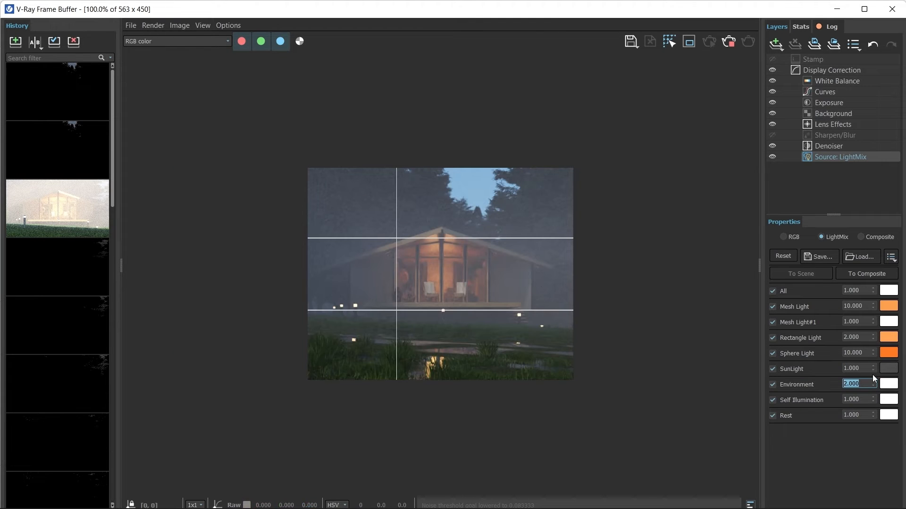
pyautogui.scroll(1, 521, 323)
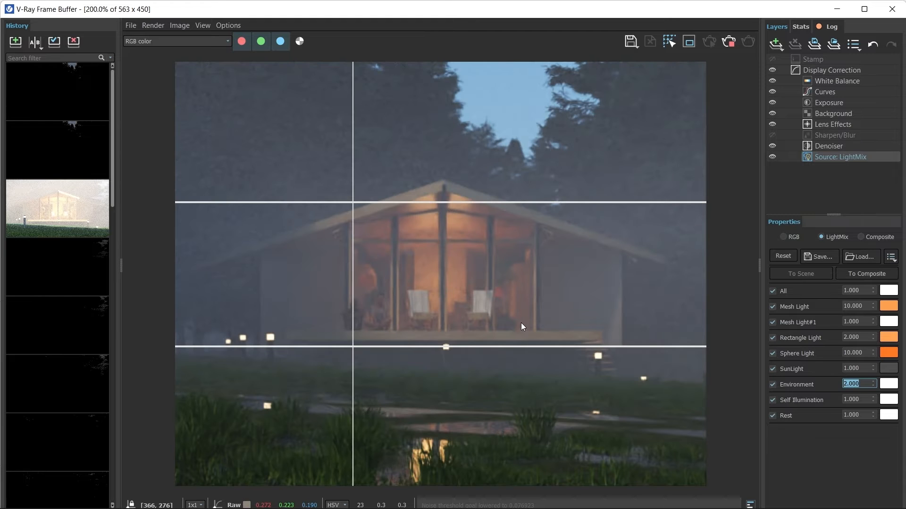
# - Darken the Environment light colour to grey 0.458 and set the Sphere Light intensity to 20 in LightMix
pyautogui.click(886, 384)
pyautogui.moveTo(629, 241); pyautogui.dragTo(504, 225)
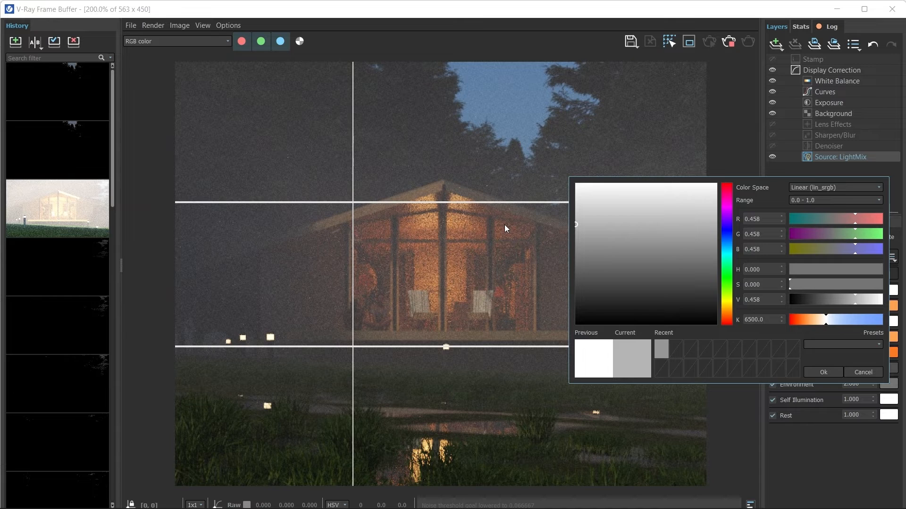
pyautogui.click(831, 372)
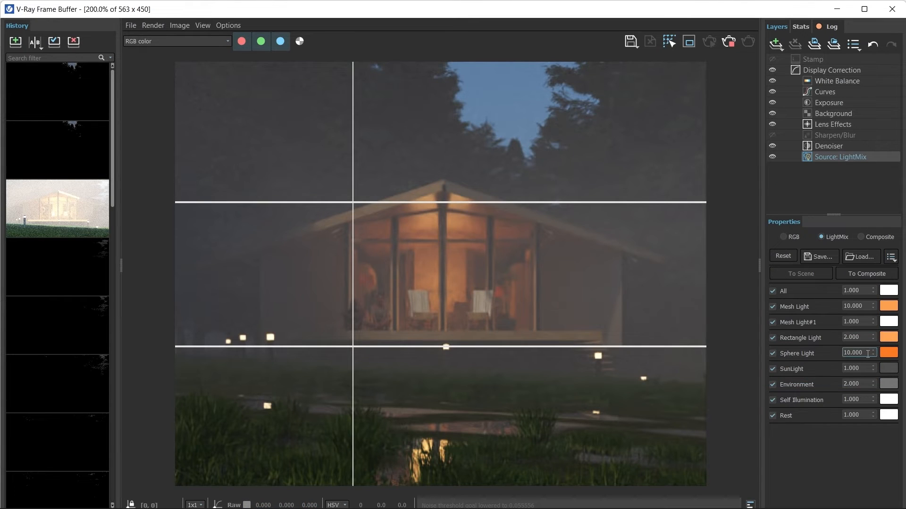
pyautogui.write('20')
pyautogui.press('Return')
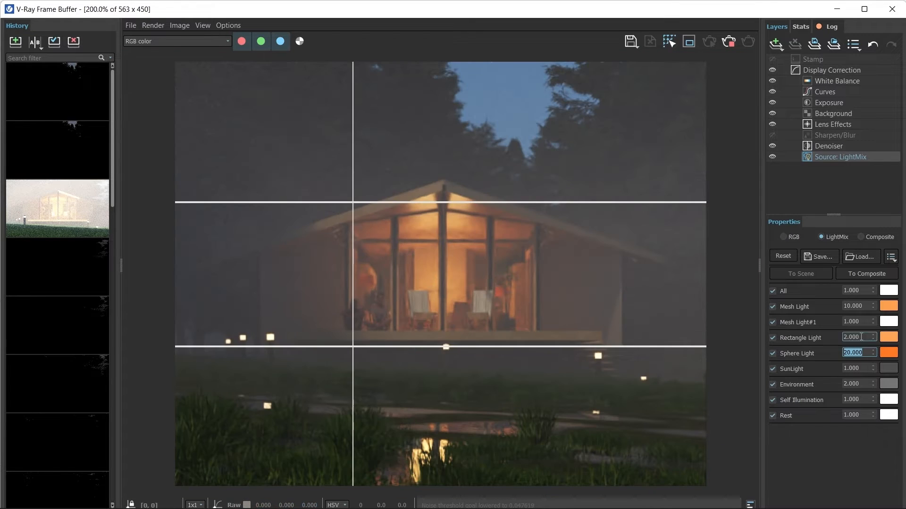
# - Compare the render with and without SunLight, leaving it enabled, and disable the Background correction layer
pyautogui.click(772, 369)
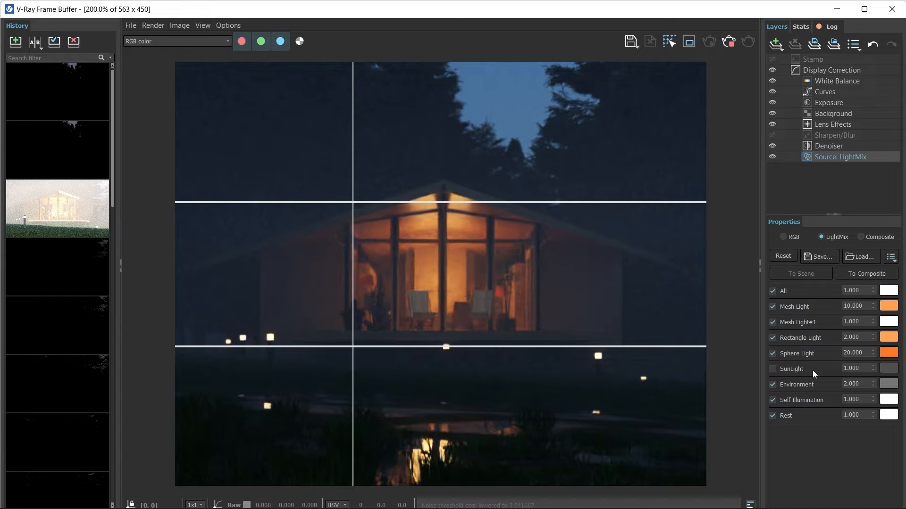
pyautogui.click(774, 369)
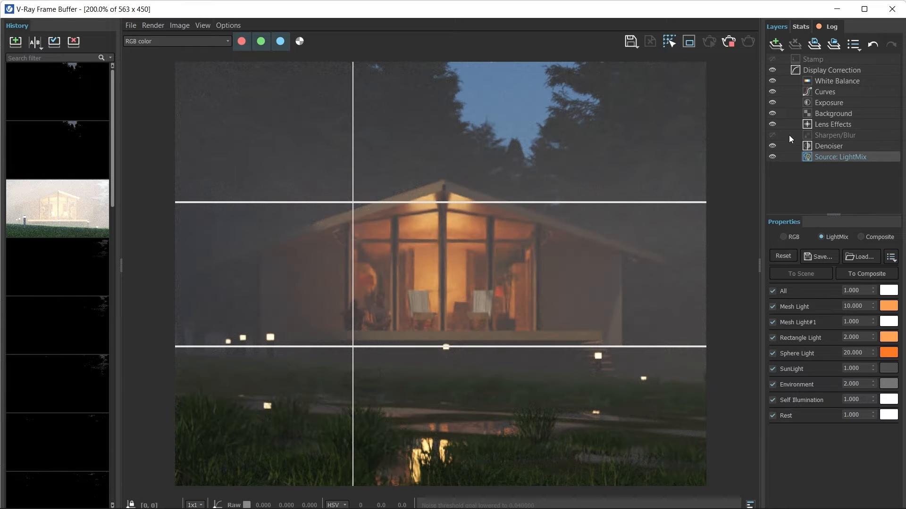
pyautogui.click(772, 113)
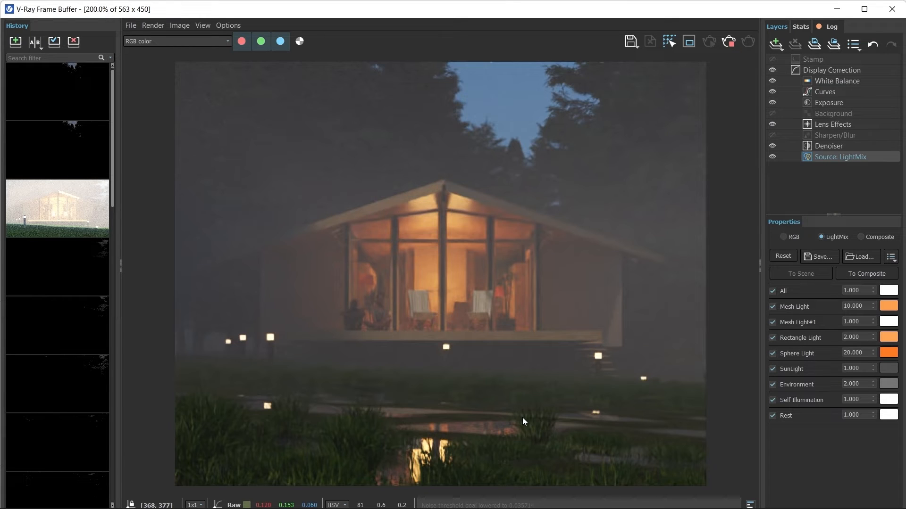
# - In the V-Ray Asset Editor render settings, set the Volumetric Environment value to 600
pyautogui.moveTo(497, 6); pyautogui.dragTo(373, 180)
pyautogui.click(10, 62)
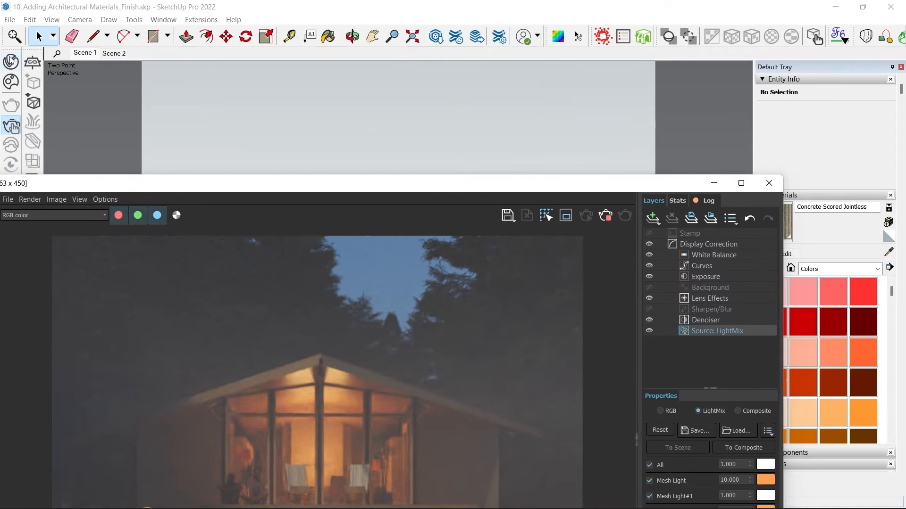
pyautogui.click(362, 48)
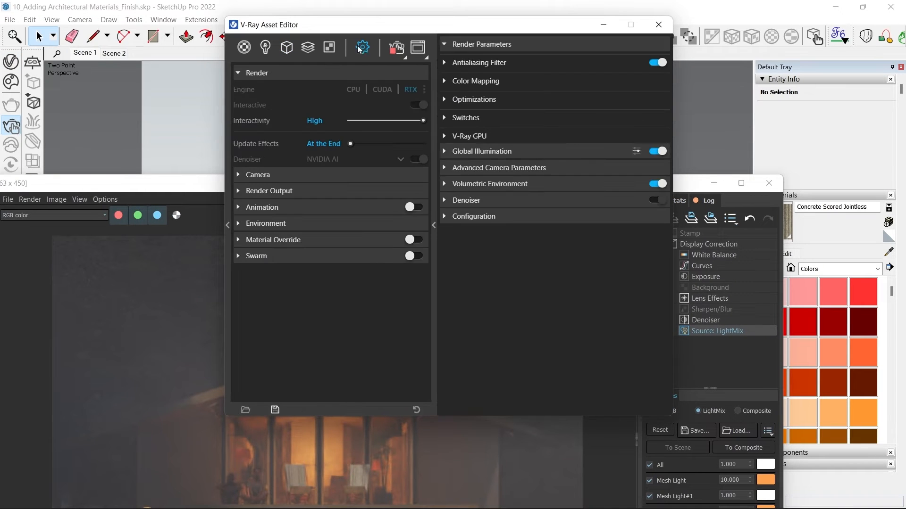
pyautogui.click(473, 183)
pyautogui.write('600')
pyautogui.press('Return')
# - Check the updated fog in the interactive render, and close the frame buffer and Asset Editor
pyautogui.doubleClick(184, 189)
pyautogui.scroll(-1, 423, 239)
pyautogui.scroll(1, 422, 239)
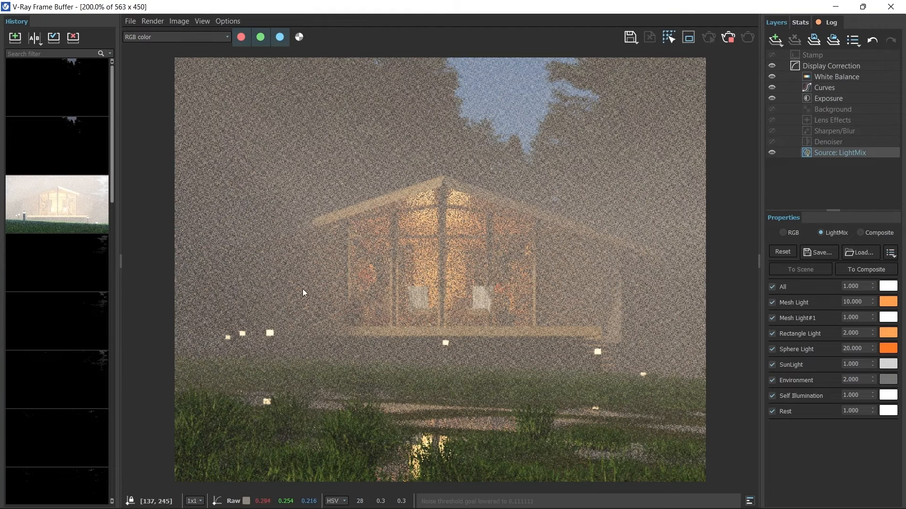
pyautogui.click(734, 34)
pyautogui.click(889, 6)
pyautogui.click(657, 28)
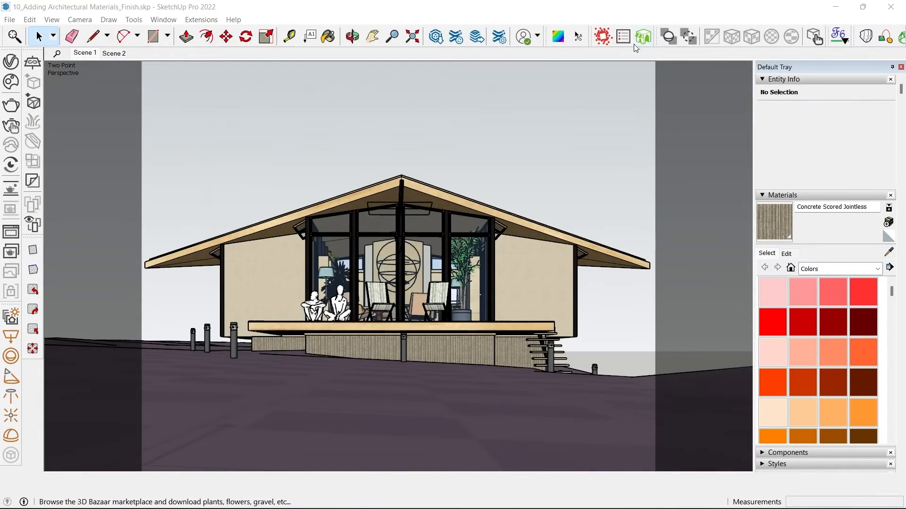
# - Switch the Skatter Tree Composition from Render only to In model, generate it, and close the Skatter windows
pyautogui.click(623, 36)
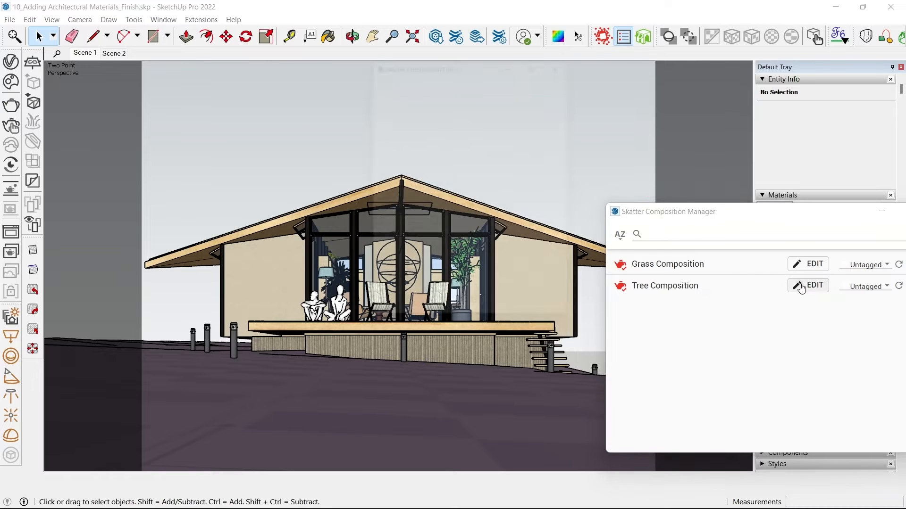
pyautogui.click(801, 287)
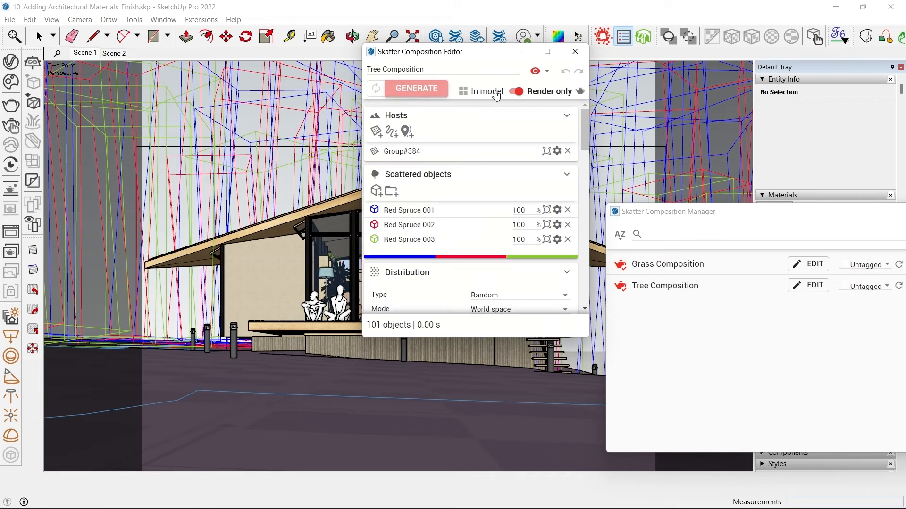
pyautogui.click(516, 92)
pyautogui.click(427, 89)
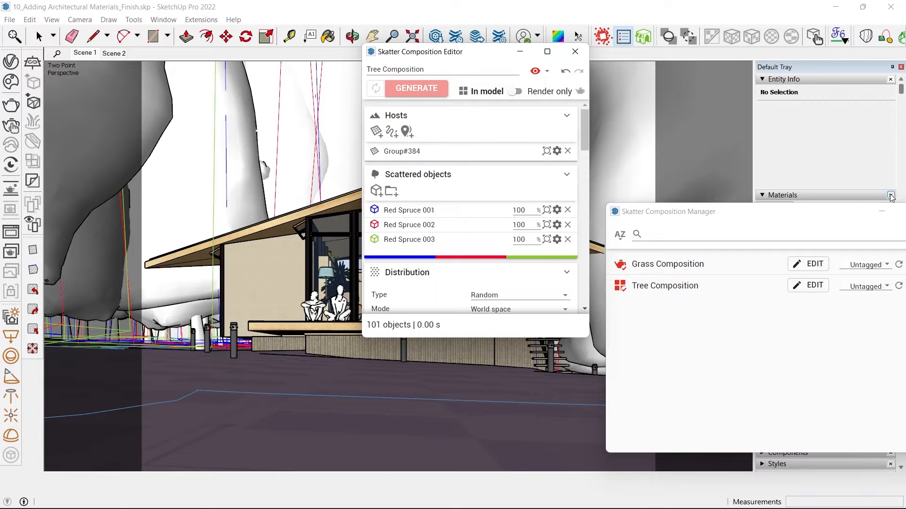
pyautogui.click(574, 53)
pyautogui.moveTo(731, 211); pyautogui.dragTo(400, 182)
pyautogui.click(605, 184)
# - Open the generated tree group for editing from an aerial view of the house
pyautogui.moveTo(330, 283); pyautogui.dragTo(198, 302, button='middle')
pyautogui.scroll(-4, 277, 285)
pyautogui.moveTo(246, 203); pyautogui.dragTo(339, 185, button='middle')
pyautogui.click(340, 186)
pyautogui.doubleClick(339, 185)
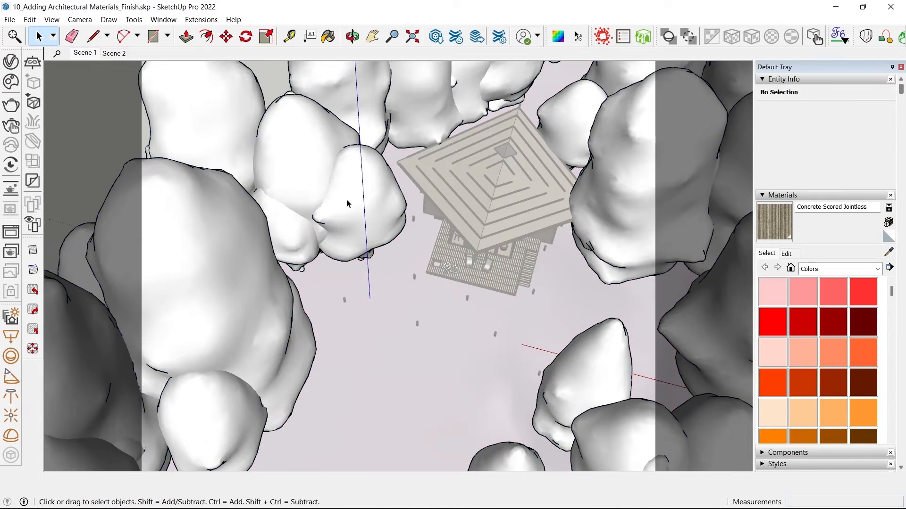
# - Thin out the Red Spruce trees standing beside and behind the house
pyautogui.click(348, 203)
pyautogui.click(380, 190)
pyautogui.moveTo(431, 166); pyautogui.dragTo(453, 222, button='middle')
pyautogui.scroll(-5, 424, 283)
pyautogui.scroll(4, 424, 200)
pyautogui.click(411, 191)
pyautogui.scroll(-2, 412, 191)
pyautogui.moveTo(411, 191); pyautogui.dragTo(268, 227, button='middle')
pyautogui.scroll(2, 268, 227)
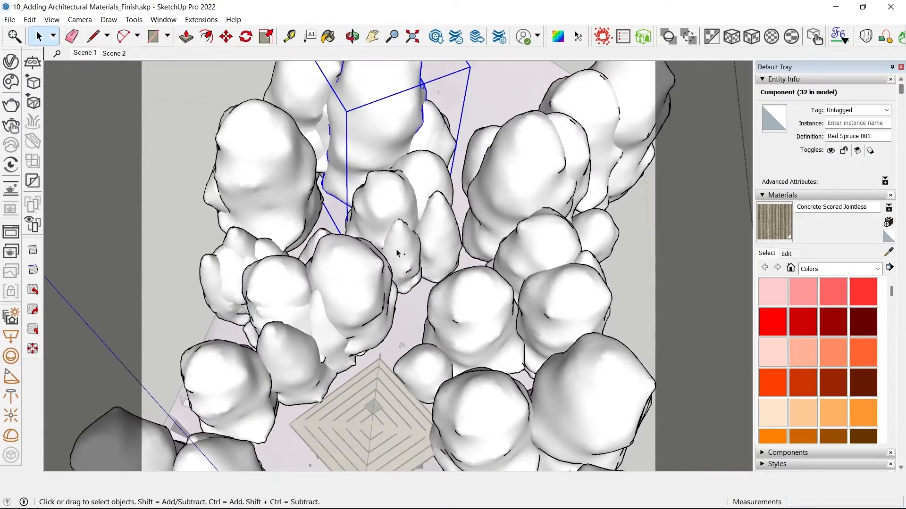
# - Remove further spruces from the clusters around the house and clearing
pyautogui.click(424, 212)
pyautogui.moveTo(424, 212); pyautogui.dragTo(420, 141, button='middle')
pyautogui.click(368, 213)
pyautogui.moveTo(368, 213); pyautogui.dragTo(123, 479, button='middle')
pyautogui.scroll(-2, 333, 228)
pyautogui.click(329, 176)
pyautogui.scroll(-1, 329, 175)
pyautogui.scroll(1, 349, 216)
pyautogui.click(339, 208)
pyautogui.click(315, 238)
pyautogui.moveTo(315, 238); pyautogui.dragTo(359, 341, button='middle')
# - Turn on shadows and move the outlying Red Spruce on the forest's left side to the edge of the clearing
pyautogui.click(51, 19)
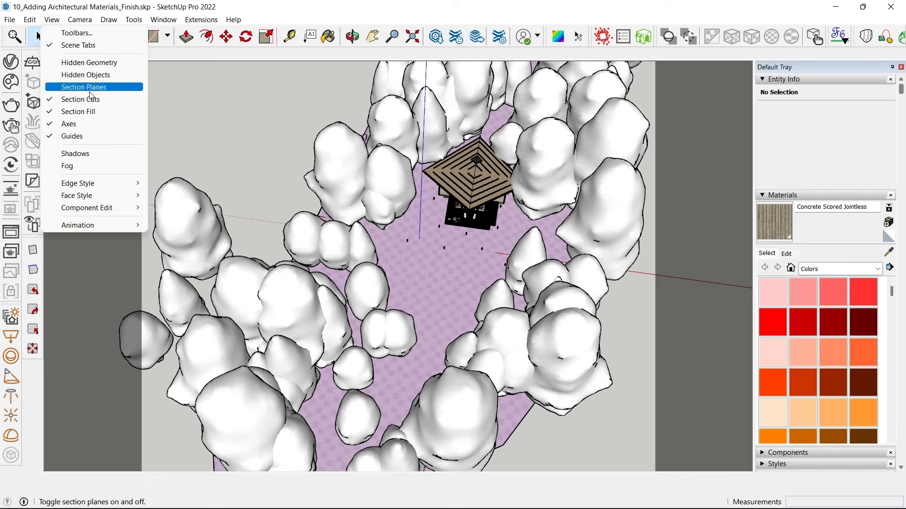
pyautogui.click(73, 150)
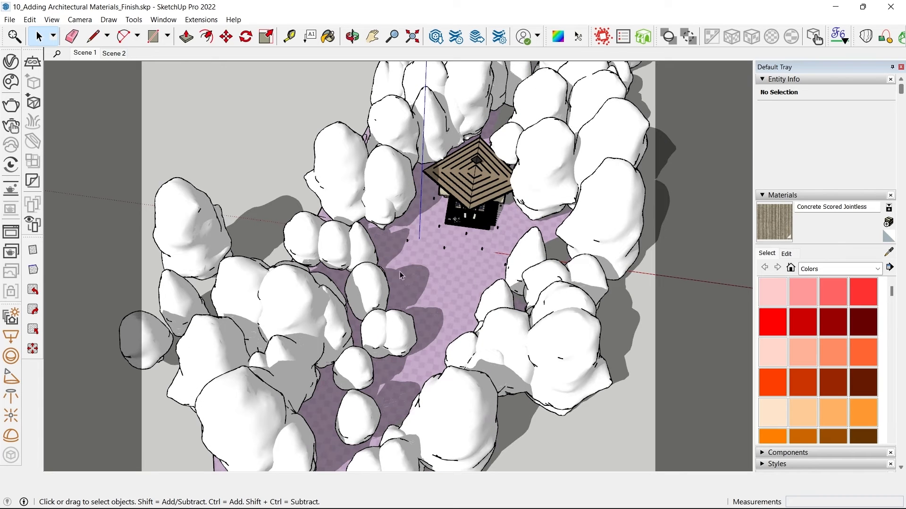
pyautogui.click(231, 230)
pyautogui.press('m')
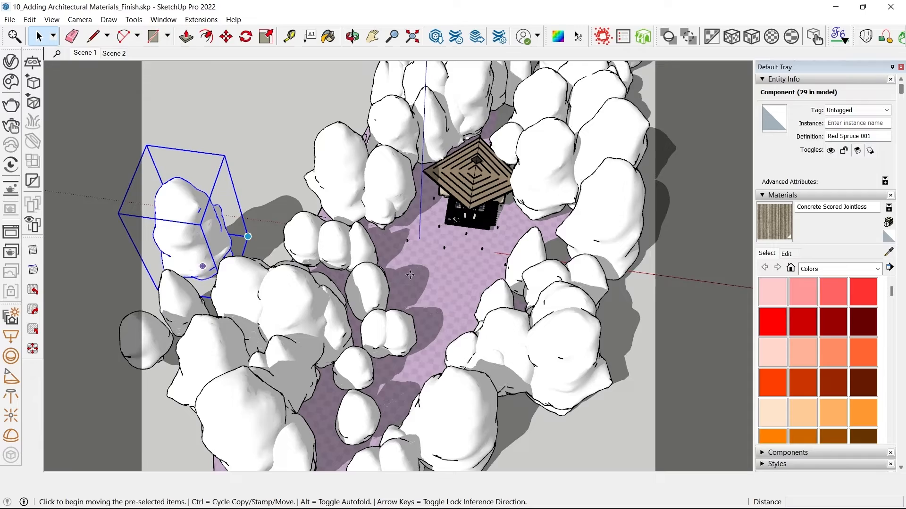
pyautogui.moveTo(410, 275); pyautogui.dragTo(416, 350, button='middle')
pyautogui.scroll(-2, 478, 288)
pyautogui.moveTo(479, 287); pyautogui.dragTo(557, 222, button='middle')
# - With shadows off, move the Red Spruce on the right of the clearing about 7 m inward, and turn shadows back on
pyautogui.click(582, 190)
pyautogui.scroll(2, 593, 190)
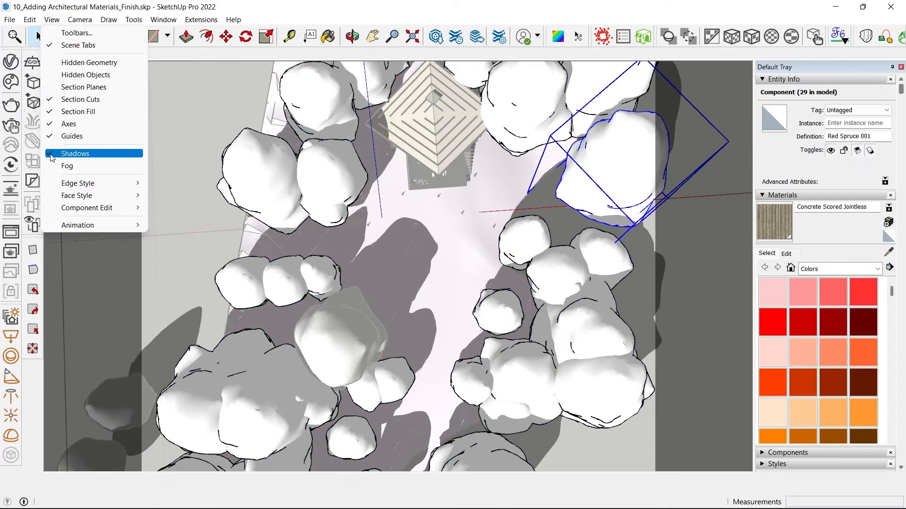
pyautogui.click(71, 154)
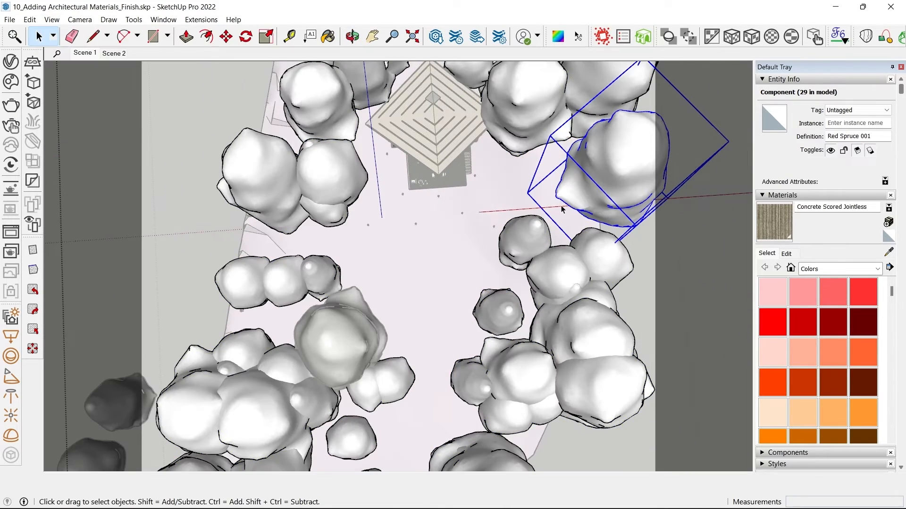
pyautogui.press('m')
pyautogui.click(528, 195)
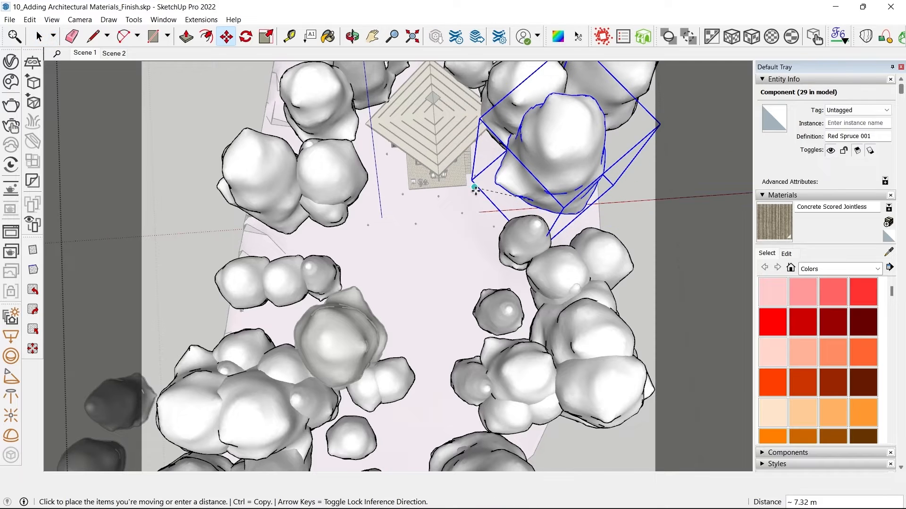
pyautogui.press('space')
pyautogui.click(52, 20)
pyautogui.click(77, 153)
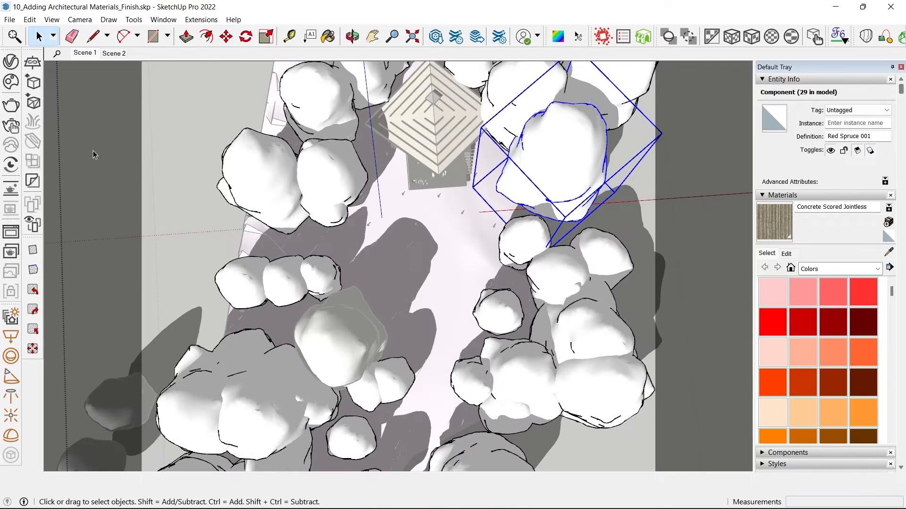
# - Restore the Scene 1 view and shift the Red Spruce behind the roof ridge sideways, with a final move of about 33 m
pyautogui.click(78, 54)
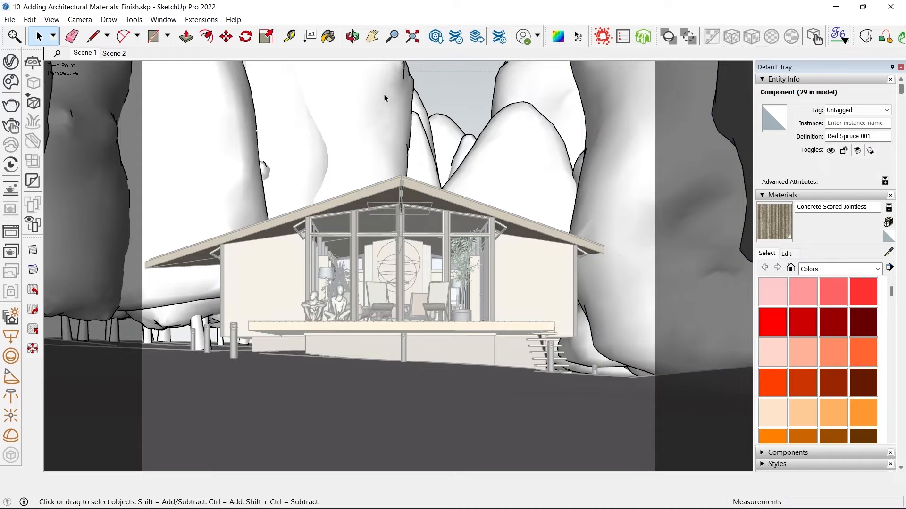
pyautogui.press('m')
pyautogui.click(471, 79)
pyautogui.click(419, 78)
pyautogui.press('space')
pyautogui.press('m')
pyautogui.click(454, 79)
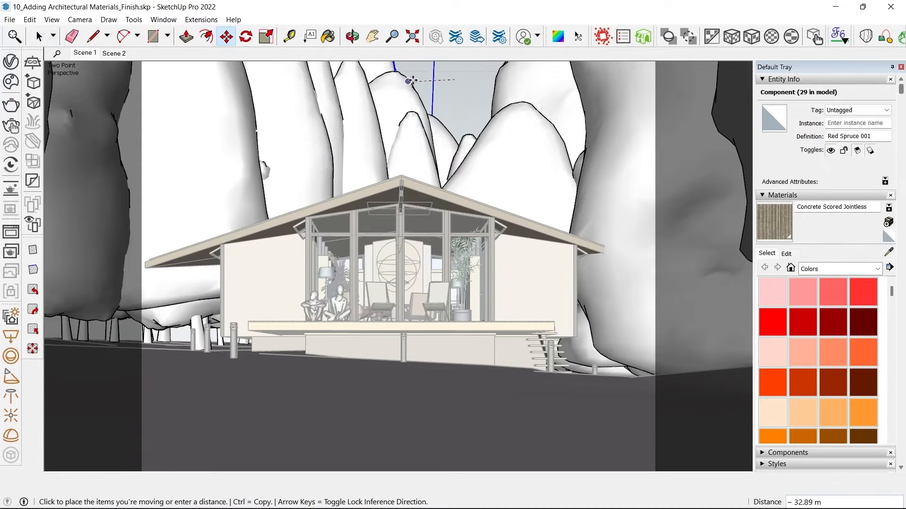
pyautogui.click(409, 80)
pyautogui.press('space')
pyautogui.click(542, 93)
# - Turn on shadows and move the large Red Spruce at the clearing's left edge about 2.2 m inward
pyautogui.click(52, 19)
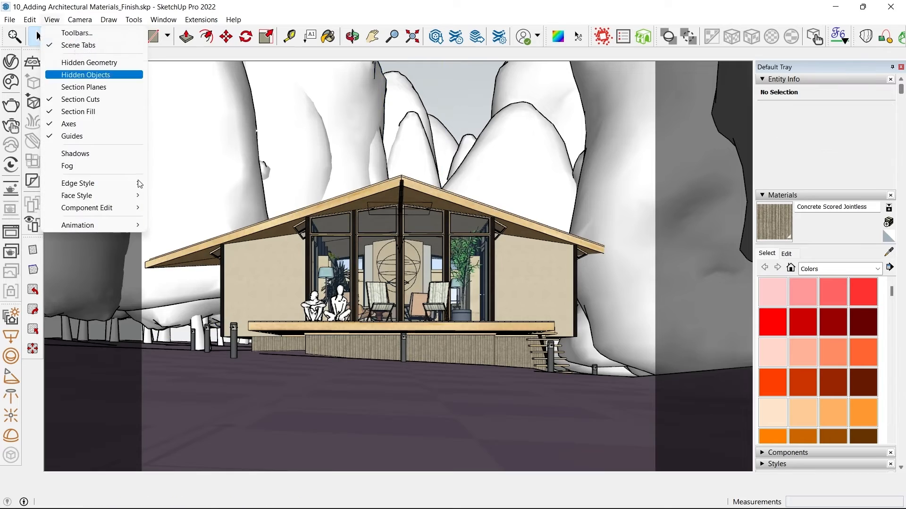
pyautogui.click(81, 153)
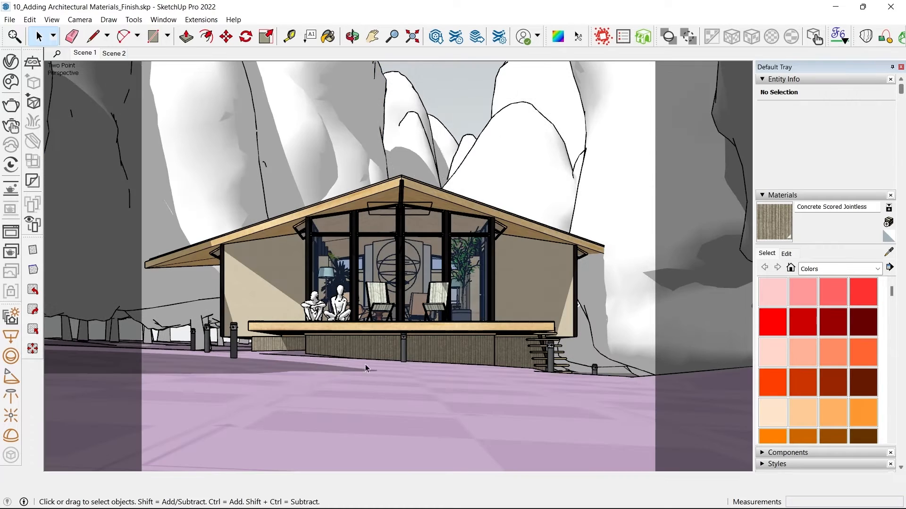
pyautogui.moveTo(360, 226); pyautogui.dragTo(384, 297, button='middle')
pyautogui.scroll(-4, 384, 278)
pyautogui.click(233, 263)
pyautogui.press('m')
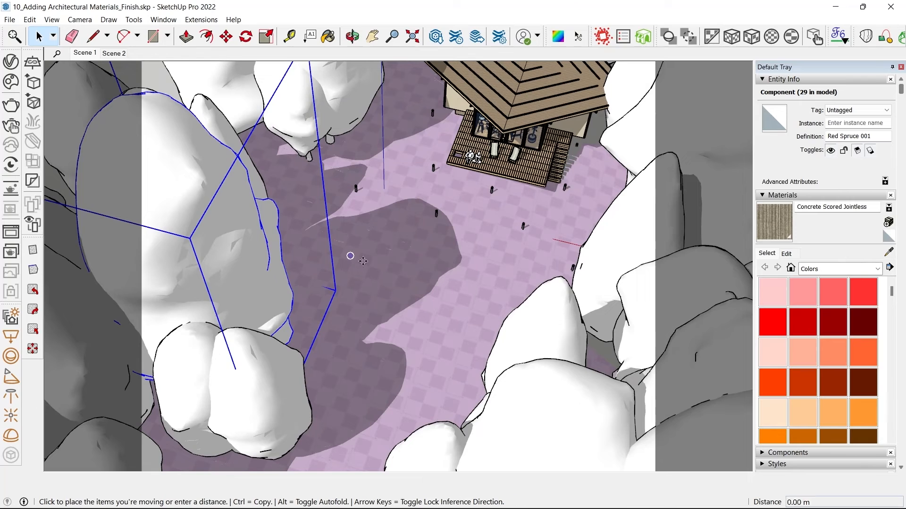
pyautogui.click(350, 256)
pyautogui.click(377, 262)
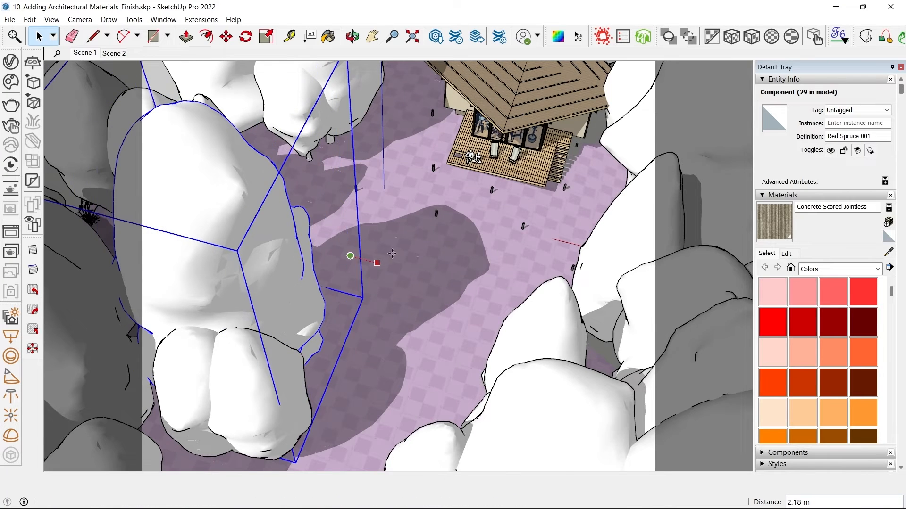
# - Restore the Scene 1 view and toggle shadows on and off to check the spruce's shadow on the ground
pyautogui.click(84, 52)
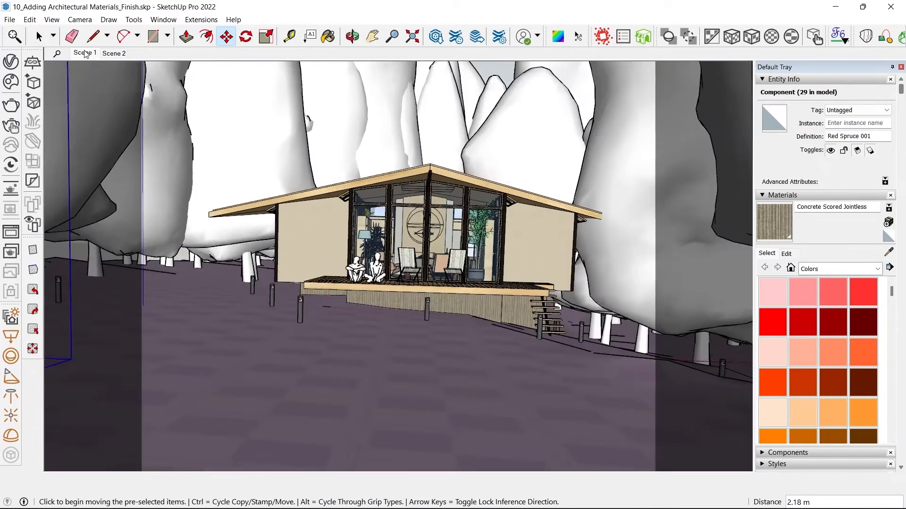
pyautogui.click(51, 19)
pyautogui.click(91, 155)
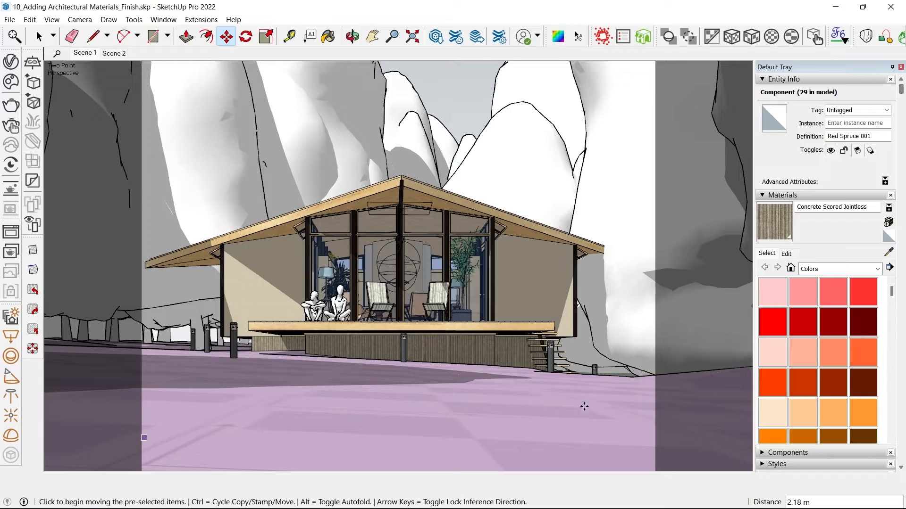
pyautogui.click(51, 19)
pyautogui.click(91, 152)
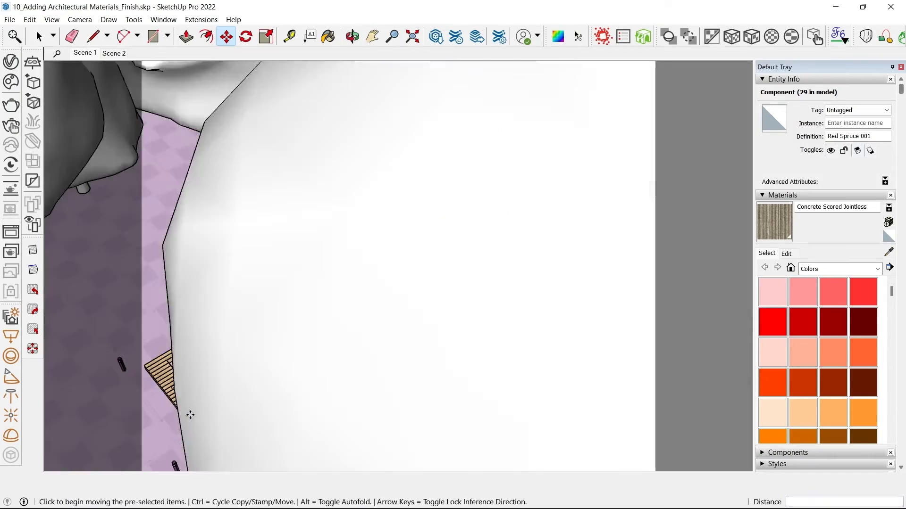
# - Move the selected Red Spruce farther away from the house and turn shadows on to see its cast shadow in Scene 1
pyautogui.press('space')
pyautogui.moveTo(188, 412); pyautogui.dragTo(573, 179, button='middle')
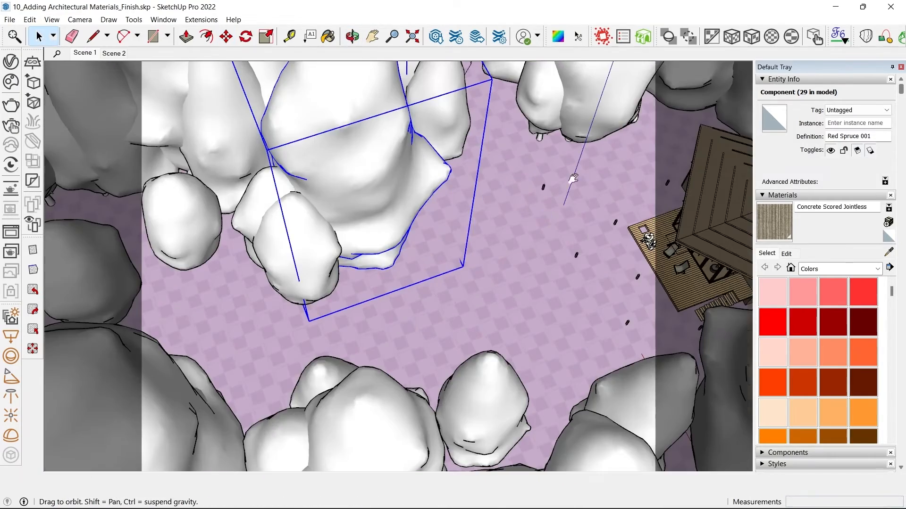
pyautogui.press('m')
pyautogui.click(461, 222)
pyautogui.click(409, 238)
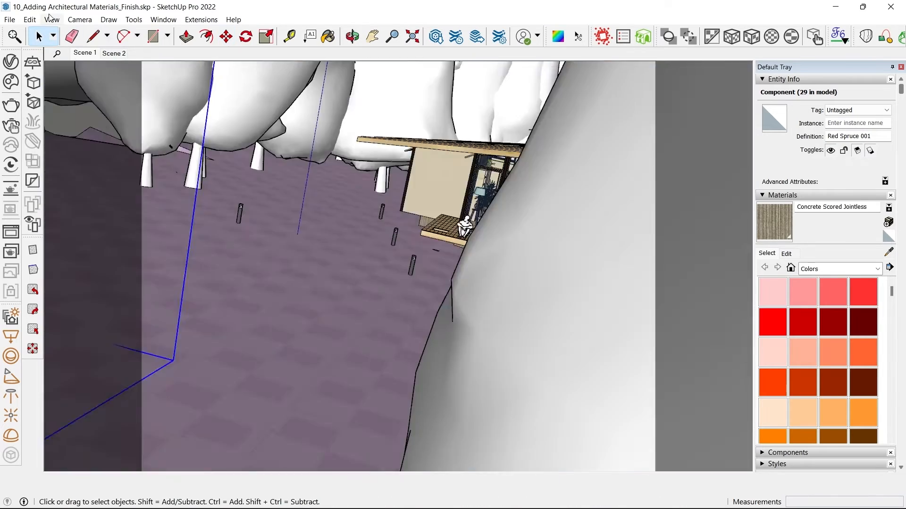
pyautogui.click(50, 18)
pyautogui.click(86, 152)
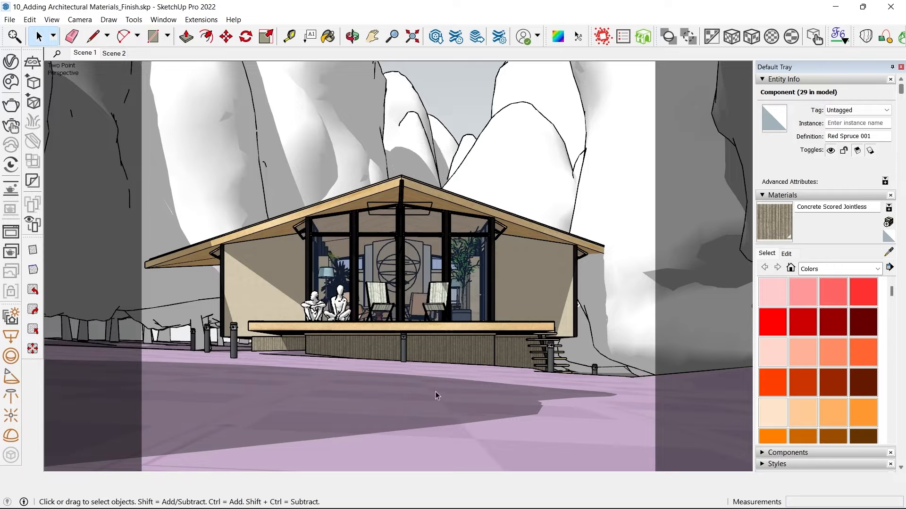
# - Turn shadows off and start an interactive V-Ray render of Scene 1 to check the new tree shadow
pyautogui.click(52, 19)
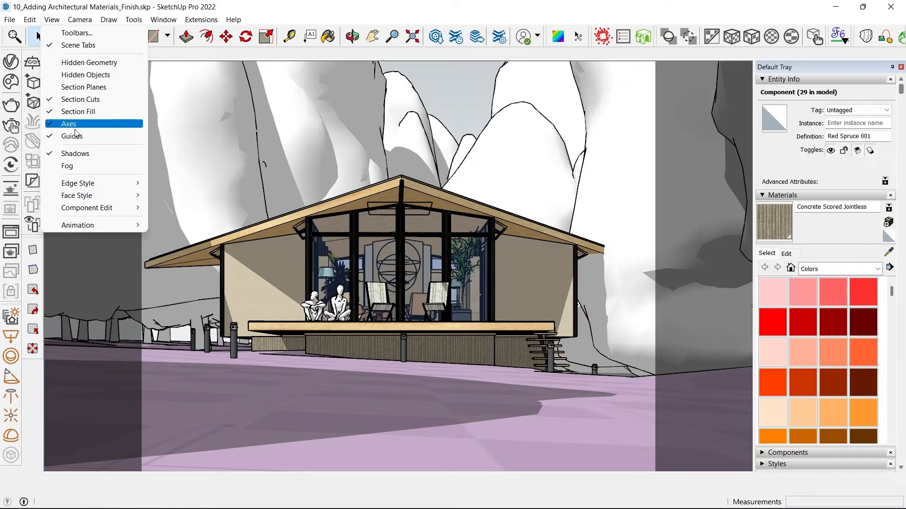
pyautogui.click(82, 151)
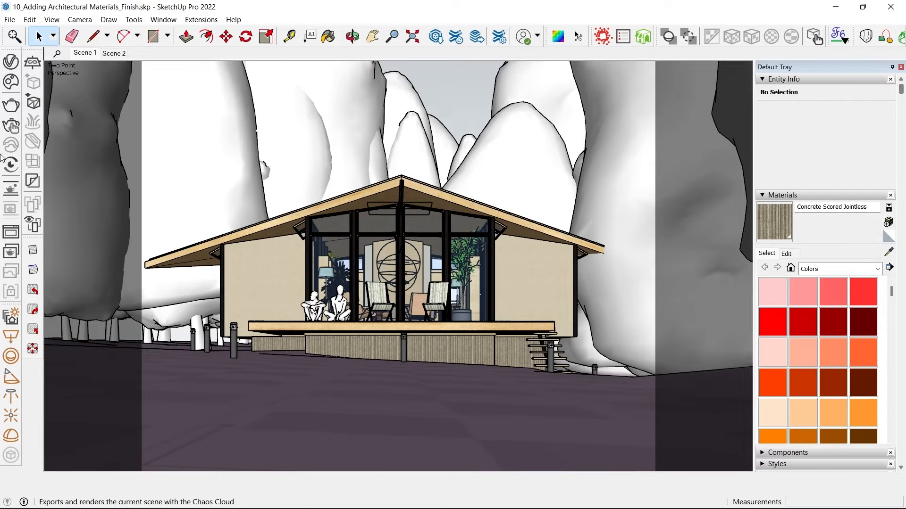
pyautogui.click(17, 126)
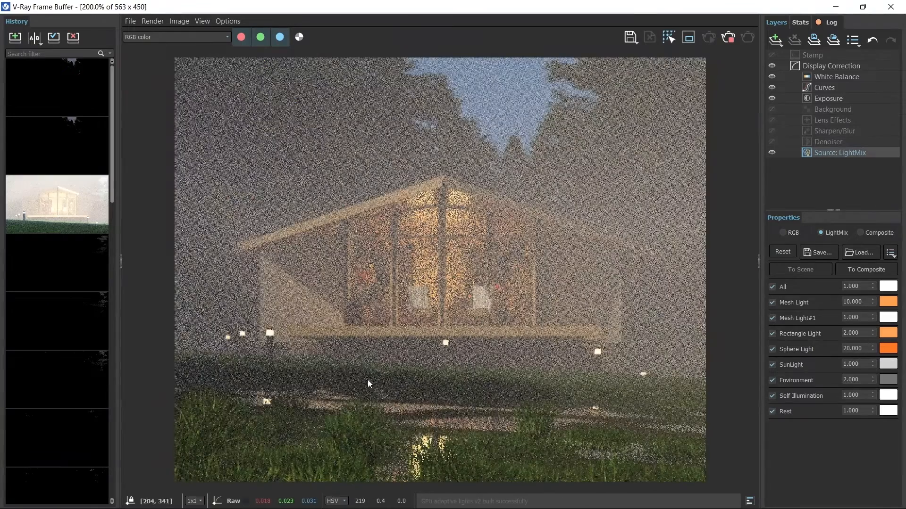
pyautogui.scroll(1, 340, 408)
pyautogui.scroll(-1, 339, 410)
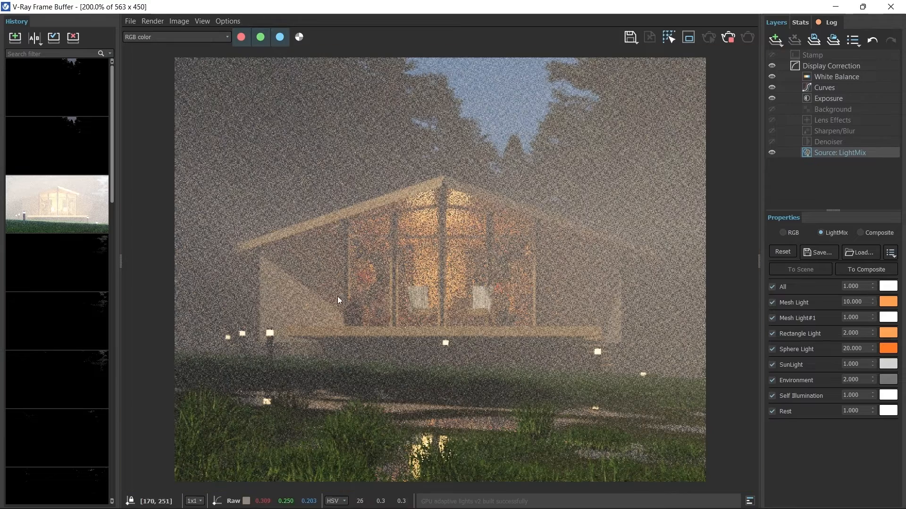
# - Set the V-Ray environment fog distance to 1000 and height to 500, and check the render
pyautogui.doubleClick(508, 9)
pyautogui.click(10, 62)
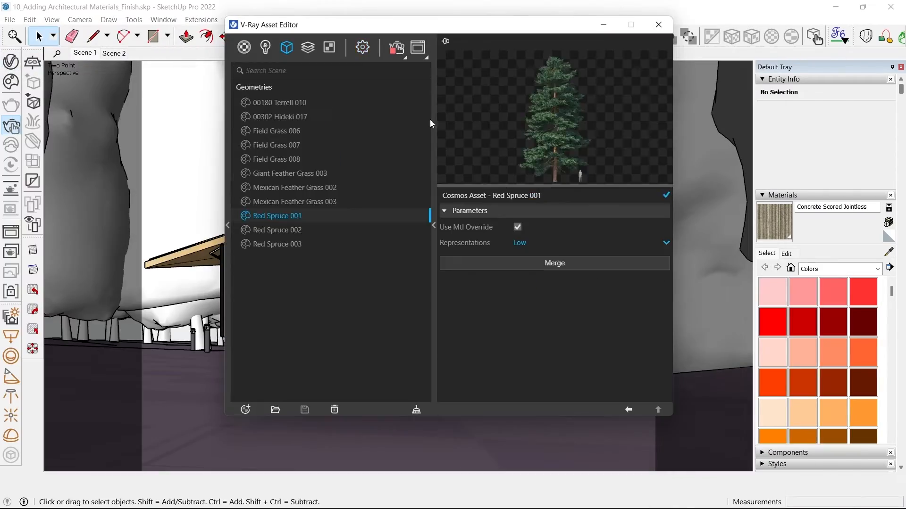
pyautogui.click(362, 48)
pyautogui.write('1000')
pyautogui.press('Tab')
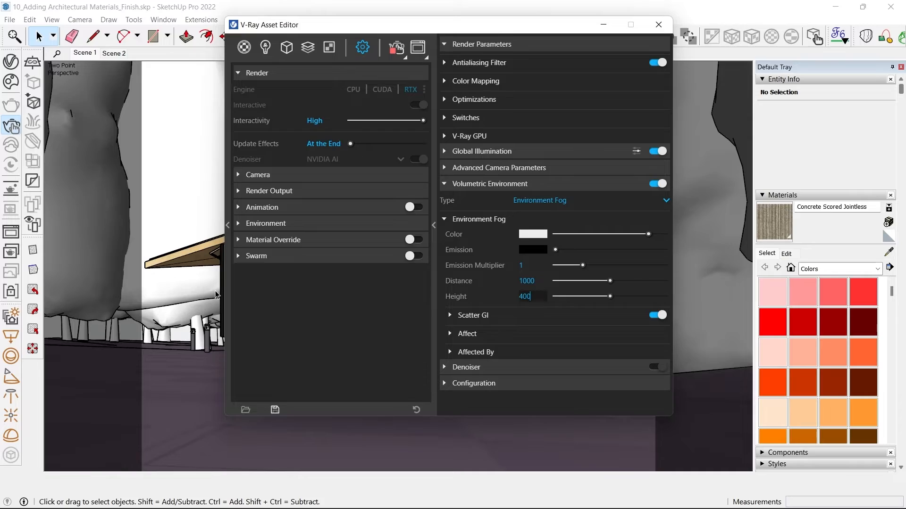
pyautogui.moveTo(296, 20); pyautogui.dragTo(396, 23)
pyautogui.click(10, 232)
pyautogui.scroll(-1, 453, 291)
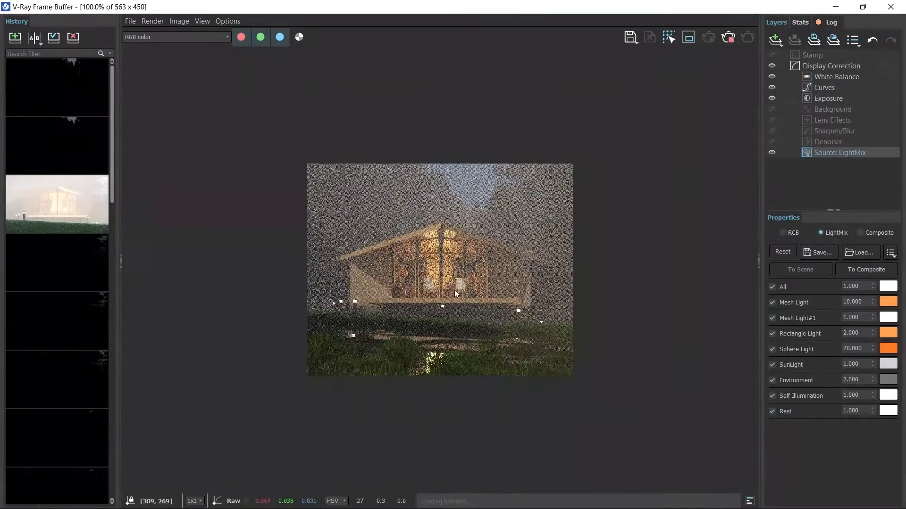
pyautogui.scroll(1, 426, 286)
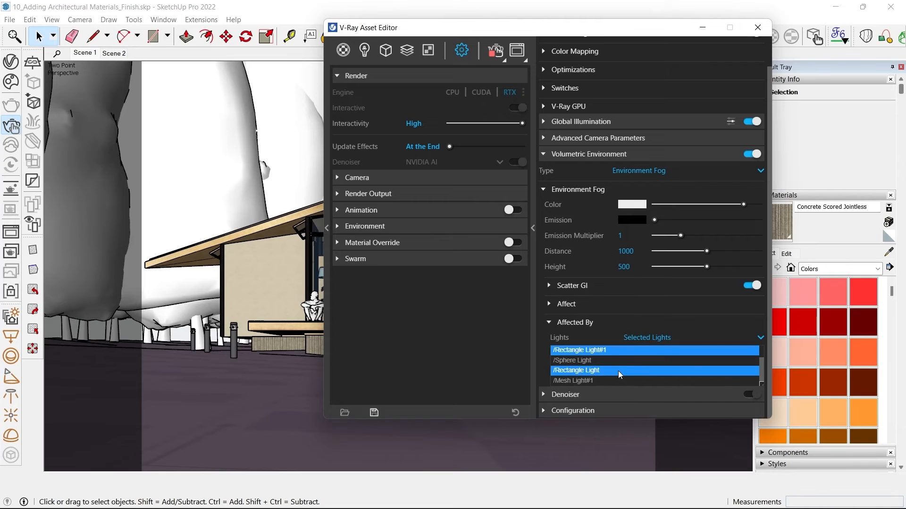
# - Review the lights selected to affect the fog, and set Mesh Light#1 to 10 in the LightMix
pyautogui.scroll(1, 609, 369)
pyautogui.scroll(-1, 573, 352)
pyautogui.hotkey('alt', 'Tab')
pyautogui.doubleClick(320, 153)
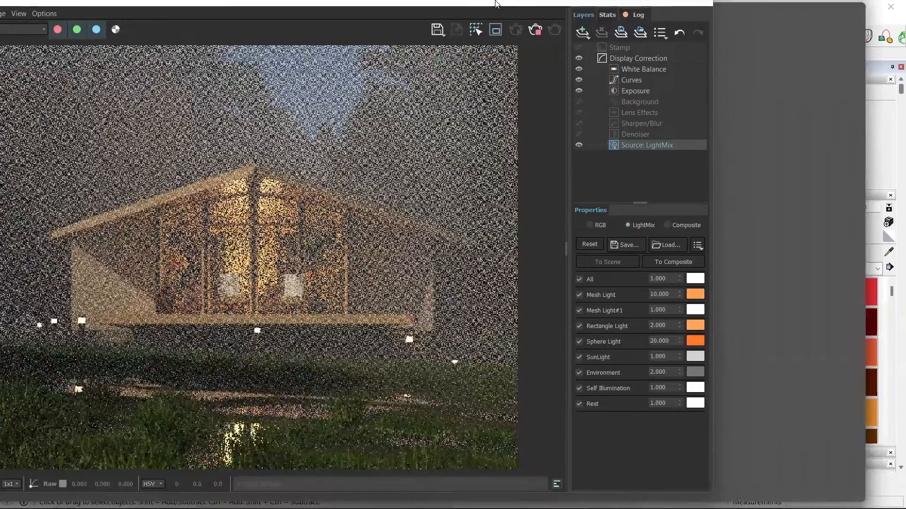
pyautogui.doubleClick(854, 317)
pyautogui.write('10')
pyautogui.press('Return')
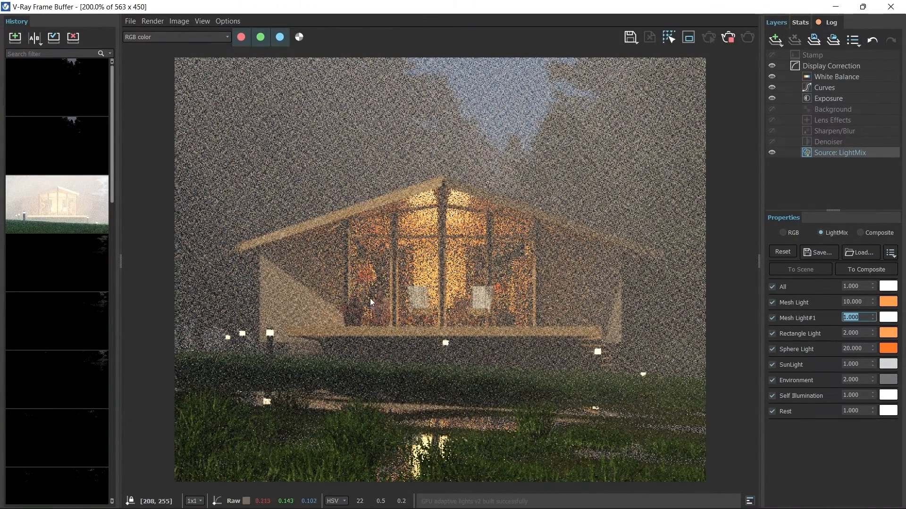
# - Give Mesh Light#1 a warm light-orange colour in the LightMix using a lower colour temperature
pyautogui.scroll(1, 367, 285)
pyautogui.scroll(1, 355, 257)
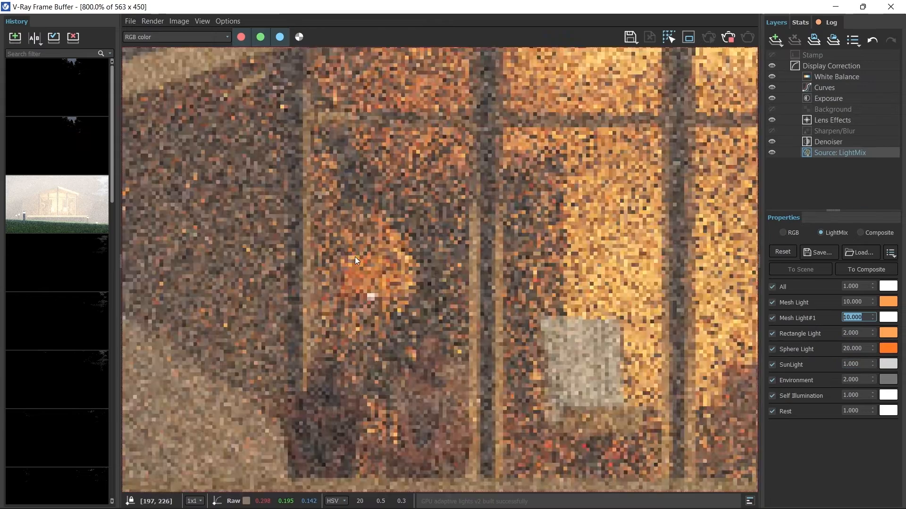
pyautogui.scroll(-1, 355, 257)
pyautogui.click(889, 319)
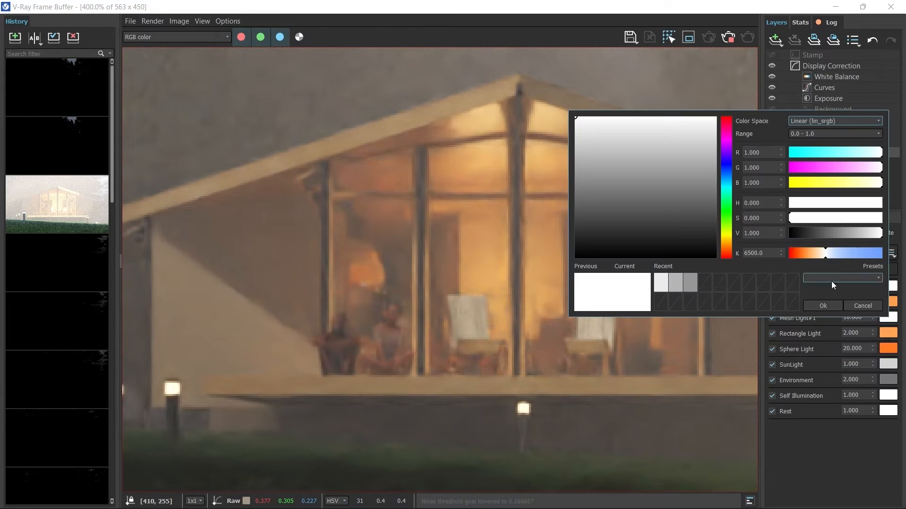
pyautogui.click(806, 252)
pyautogui.click(815, 304)
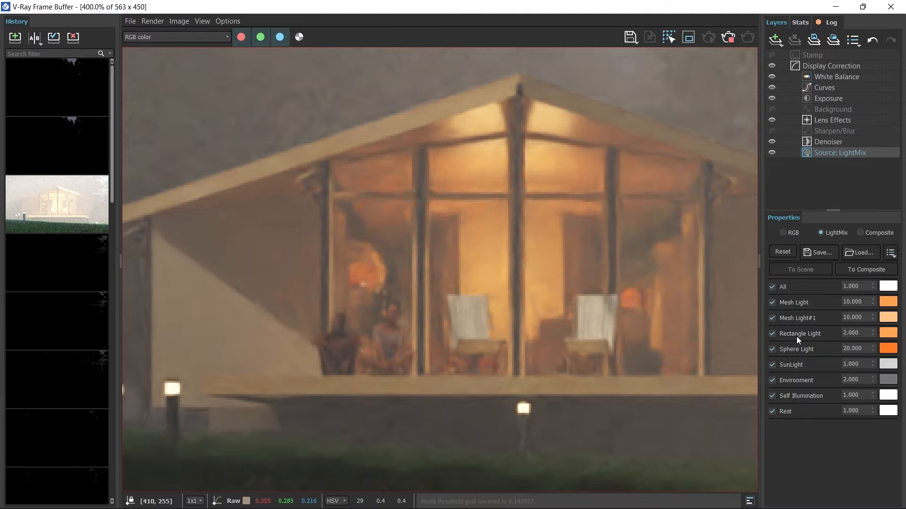
# - Toggle the Sphere Light off and on in the LightMix to compare its effect on the interior
pyautogui.click(772, 349)
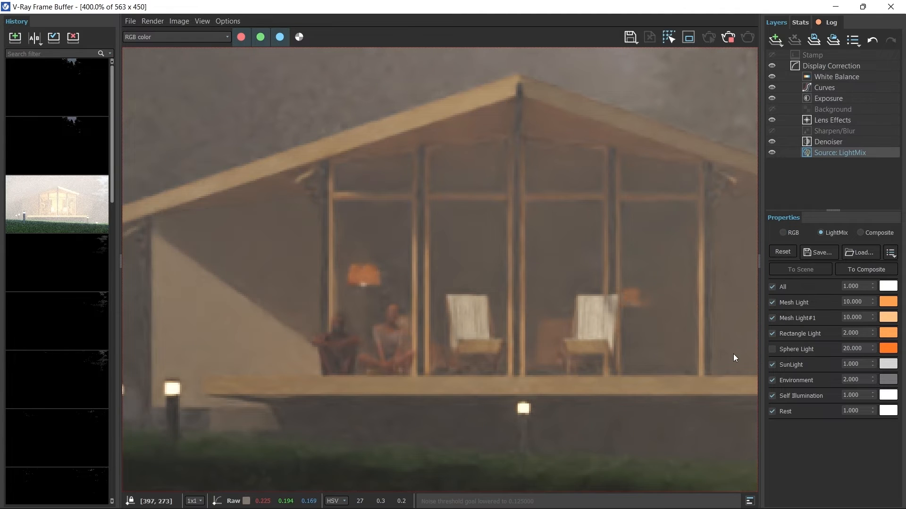
pyautogui.click(772, 349)
pyautogui.scroll(-2, 494, 304)
pyautogui.scroll(2, 457, 333)
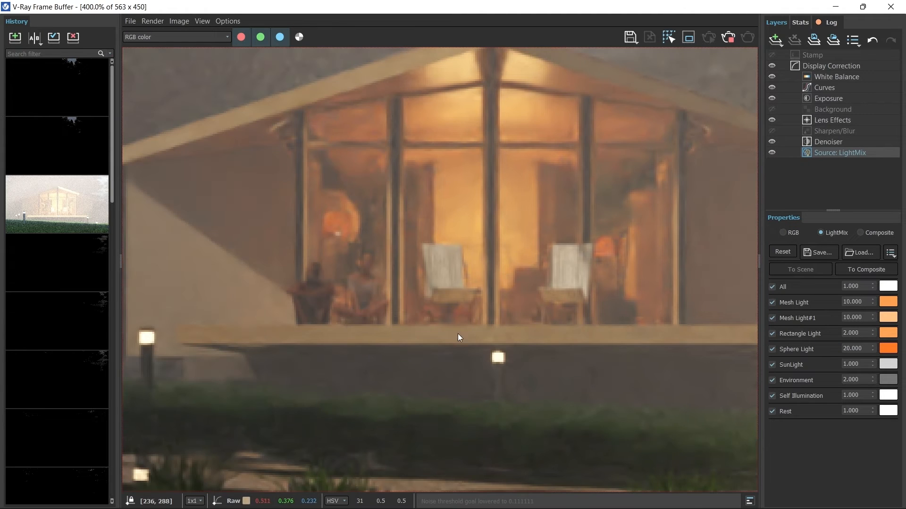
pyautogui.scroll(-2, 518, 351)
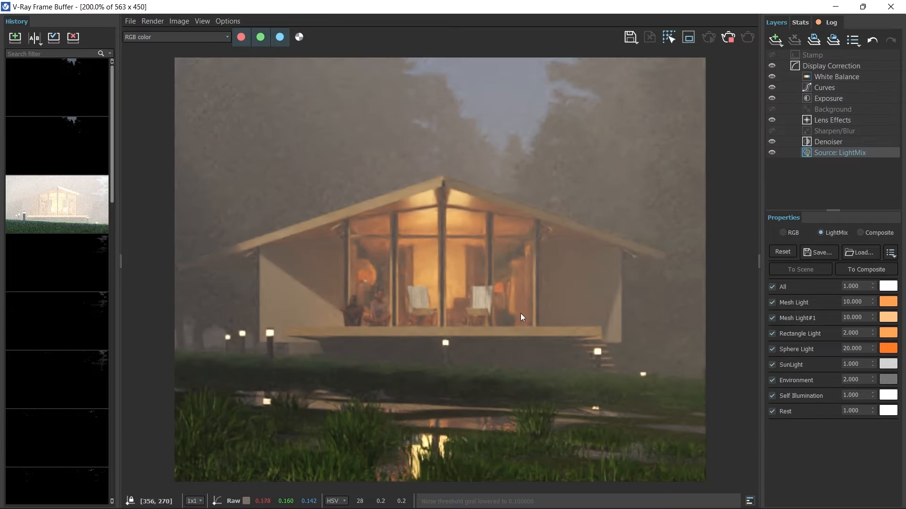
# - Brighten the Environment light's colour to a lighter grey in the LightMix and check the render
pyautogui.scroll(1, 473, 317)
pyautogui.click(889, 380)
pyautogui.moveTo(605, 223); pyautogui.dragTo(535, 182)
pyautogui.press('Return')
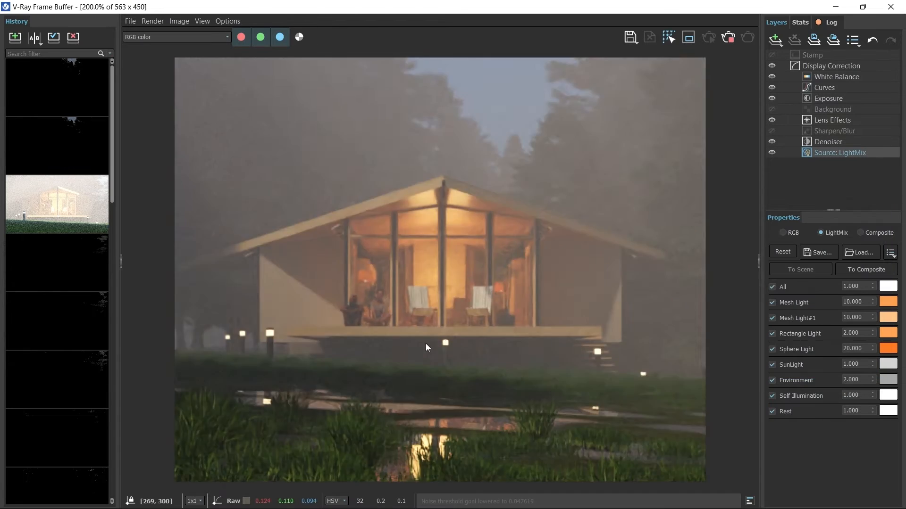
pyautogui.scroll(-1, 388, 262)
pyautogui.scroll(1, 372, 261)
# - Add a Filmic tonemap layer of type Hable and reduce its blending amount to about 0.718
pyautogui.click(775, 40)
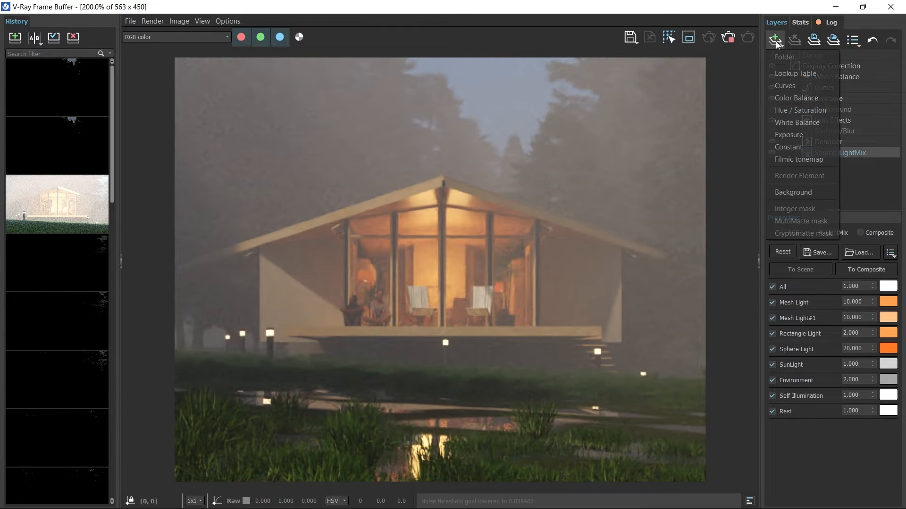
pyautogui.click(794, 160)
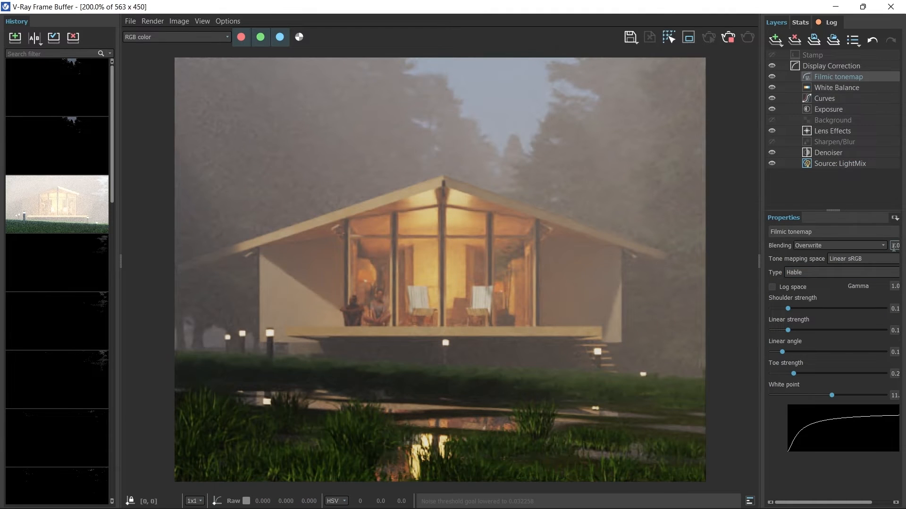
pyautogui.moveTo(893, 247); pyautogui.dragTo(890, 282)
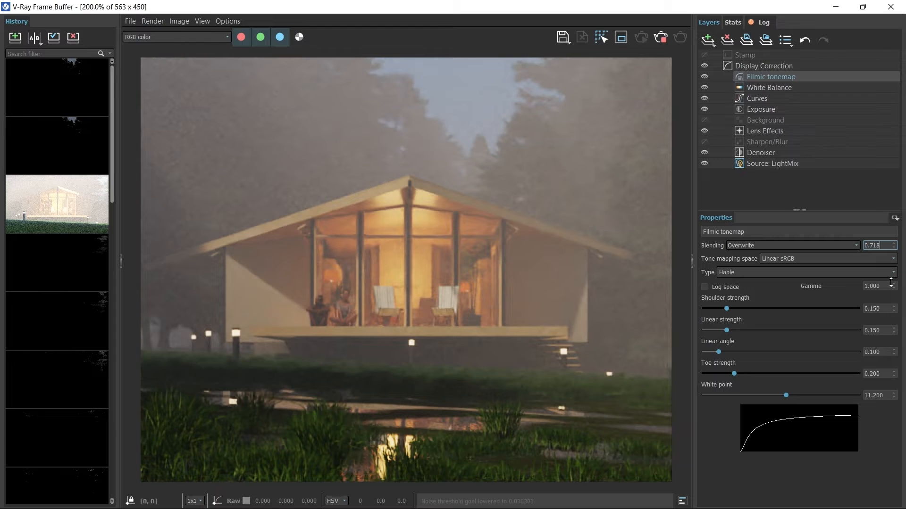
pyautogui.scroll(1, 386, 315)
pyautogui.scroll(-1, 529, 406)
pyautogui.scroll(1, 384, 398)
# - Set the Lens Effects bloom intensity to about 1.48 and size to about 40, and inspect the glow around the lights
pyautogui.click(764, 132)
pyautogui.moveTo(718, 308); pyautogui.dragTo(726, 310)
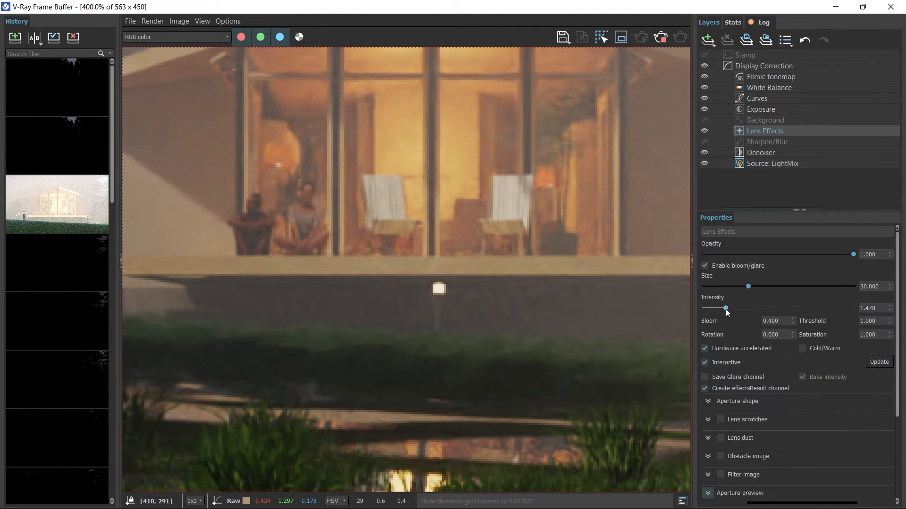
pyautogui.scroll(-1, 489, 324)
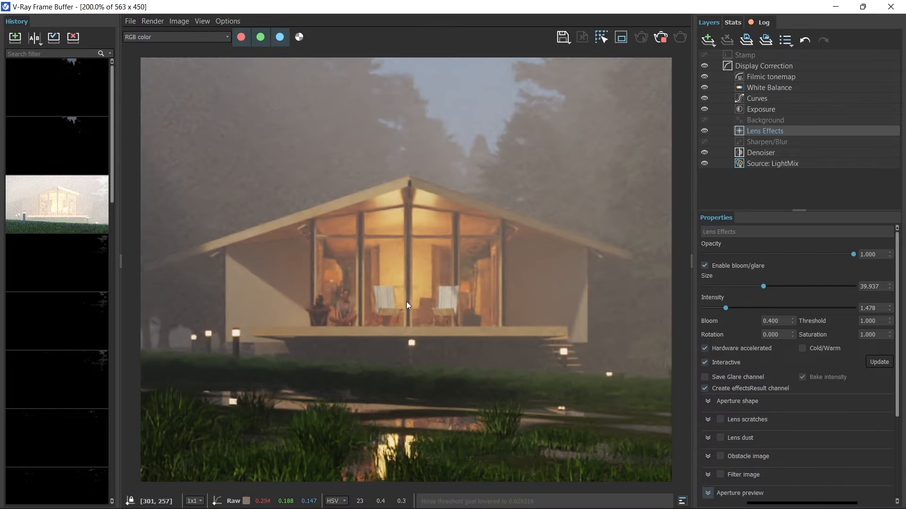
pyautogui.scroll(1, 244, 335)
pyautogui.scroll(-1, 213, 305)
pyautogui.scroll(1, 581, 401)
pyautogui.scroll(-1, 467, 393)
pyautogui.scroll(-1, 423, 439)
pyautogui.scroll(1, 422, 439)
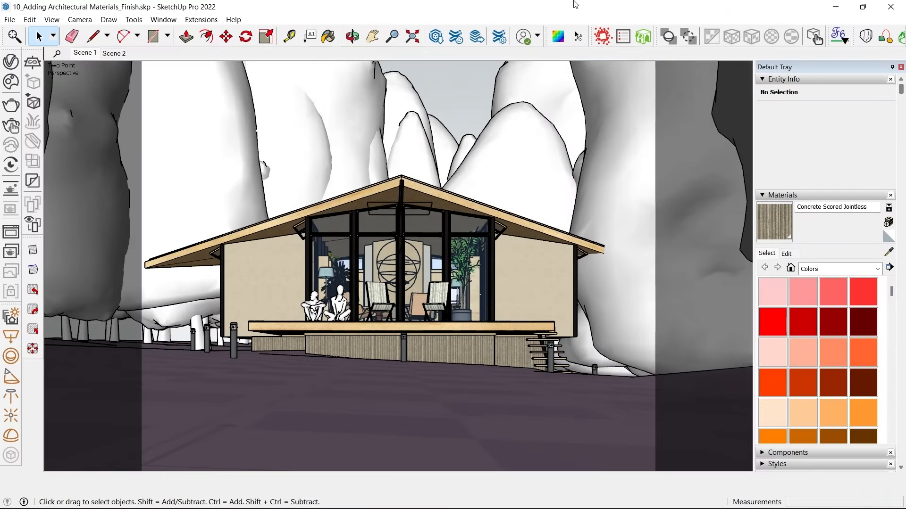
# - Switch to SketchUp and set the camera's field of view to 30 degrees
pyautogui.press('z')
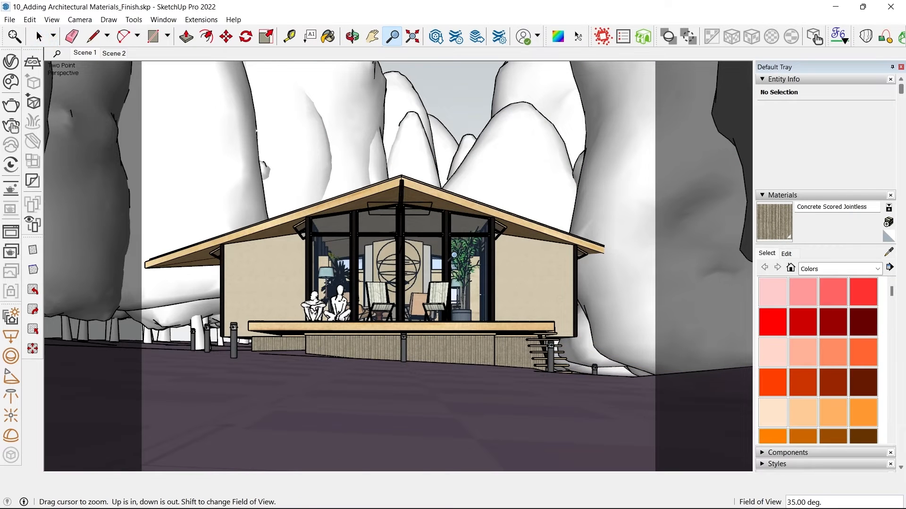
pyautogui.write('30')
pyautogui.press('Return')
# - Try to move the whole Tree Composition group away from the house
pyautogui.press('space')
pyautogui.moveTo(572, 222); pyautogui.dragTo(484, 315, button='middle')
pyautogui.click(538, 271)
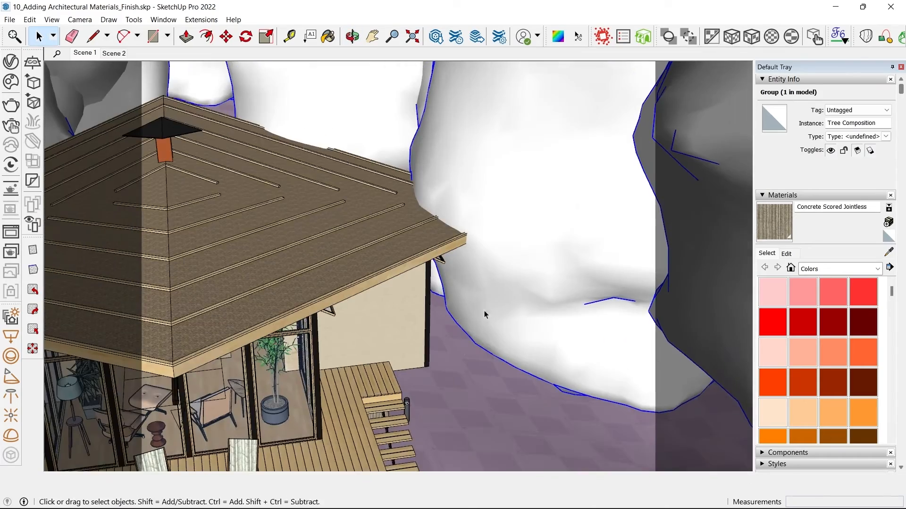
pyautogui.press('m')
pyautogui.click(494, 341)
pyautogui.click(557, 302)
pyautogui.press('space')
pyautogui.hotkey('ctrl', 'z')
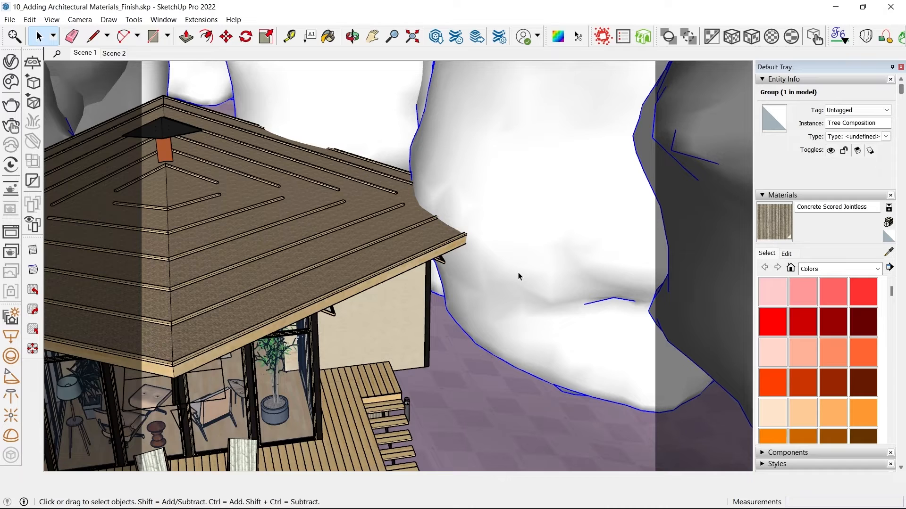
# - Open the Tree Composition group and move the Red Spruce 001 tree beside the deck stairs farther away from the roof
pyautogui.doubleClick(518, 273)
pyautogui.press('m')
pyautogui.click(448, 377)
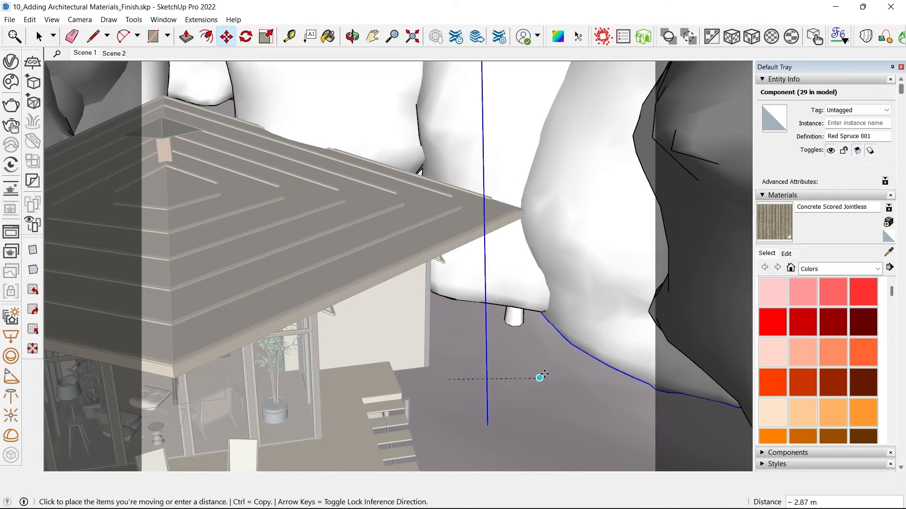
pyautogui.click(552, 357)
pyautogui.press('space')
# - Select another tree inside the Tree Composition group and reposition it
pyautogui.moveTo(453, 290); pyautogui.dragTo(451, 234, button='middle')
pyautogui.click(451, 233)
pyautogui.press('m')
pyautogui.click(342, 181)
pyautogui.click(342, 107)
pyautogui.click(495, 372)
pyautogui.moveTo(341, 249); pyautogui.dragTo(483, 310, button='middle')
pyautogui.click(450, 368)
# - Select a Red Spruce 001 tree left of the house and shift it to a new position on the ground
pyautogui.press('space')
pyautogui.click(370, 144)
pyautogui.click(369, 145)
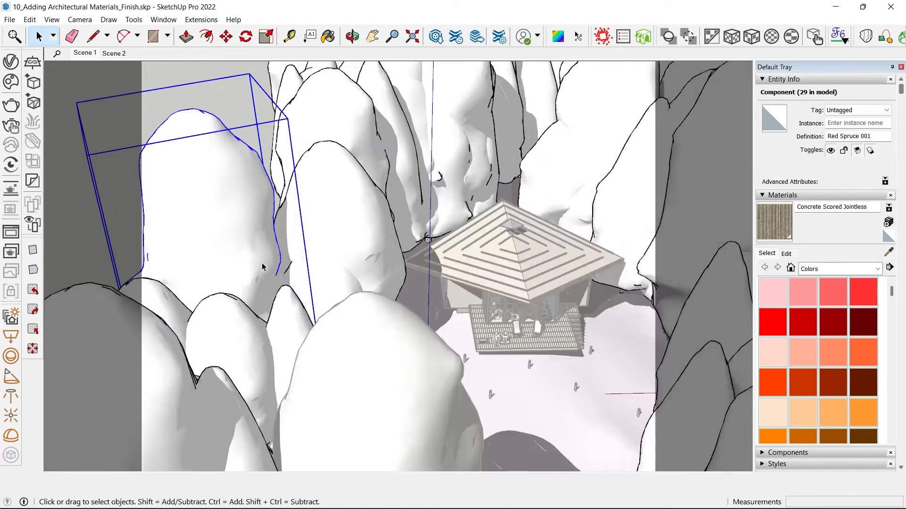
pyautogui.moveTo(262, 262); pyautogui.dragTo(266, 340, button='middle')
pyautogui.press('m')
pyautogui.click(400, 319)
pyautogui.click(427, 335)
pyautogui.press('space')
pyautogui.moveTo(426, 336); pyautogui.dragTo(426, 293, button='middle')
# - Set the shadow time to 14:46 and examine the shadows the trees cast around the house from above
pyautogui.click(790, 195)
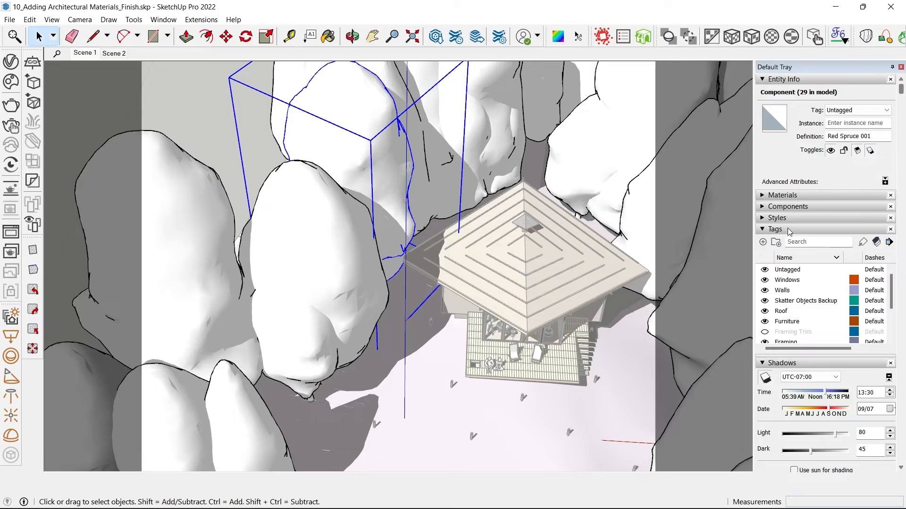
pyautogui.click(784, 230)
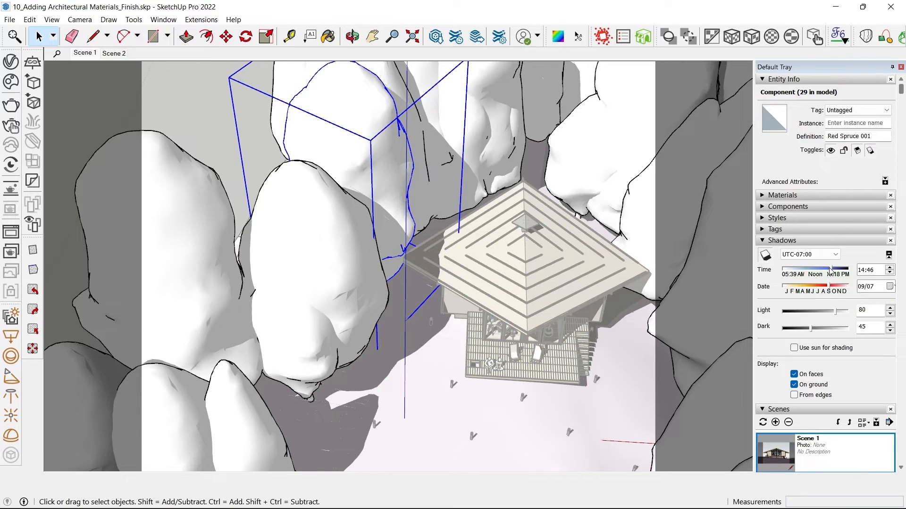
pyautogui.moveTo(467, 358); pyautogui.dragTo(443, 391, button='middle')
pyautogui.scroll(-3, 394, 259)
pyautogui.moveTo(394, 259); pyautogui.dragTo(553, 333, button='middle')
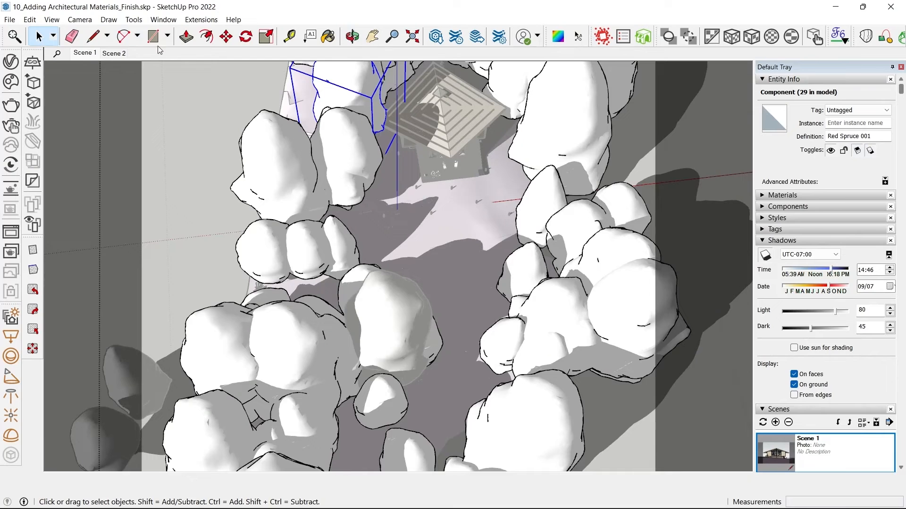
# - Return to Scene 1, set the shadow time to 13:45 and update the scene
pyautogui.click(81, 53)
pyautogui.doubleClick(872, 270)
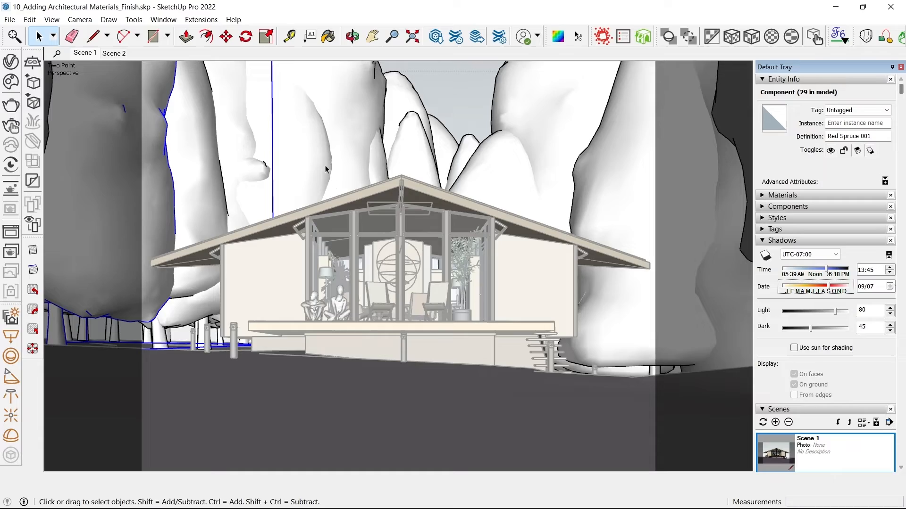
pyautogui.click(334, 184)
pyautogui.rightClick(86, 53)
pyautogui.click(112, 100)
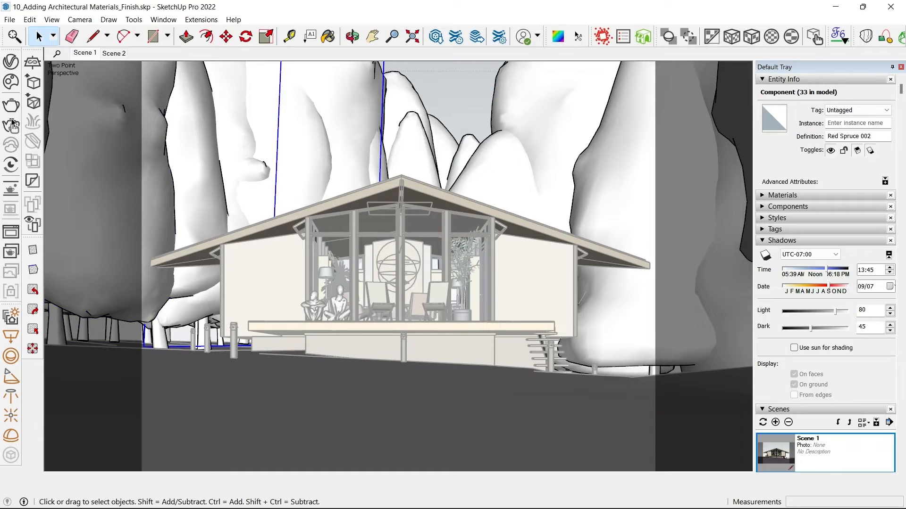
# - Run the interactive render and, in the LightMix, darken the SunLight colour to dark grey with intensity about 1.602
pyautogui.click(11, 124)
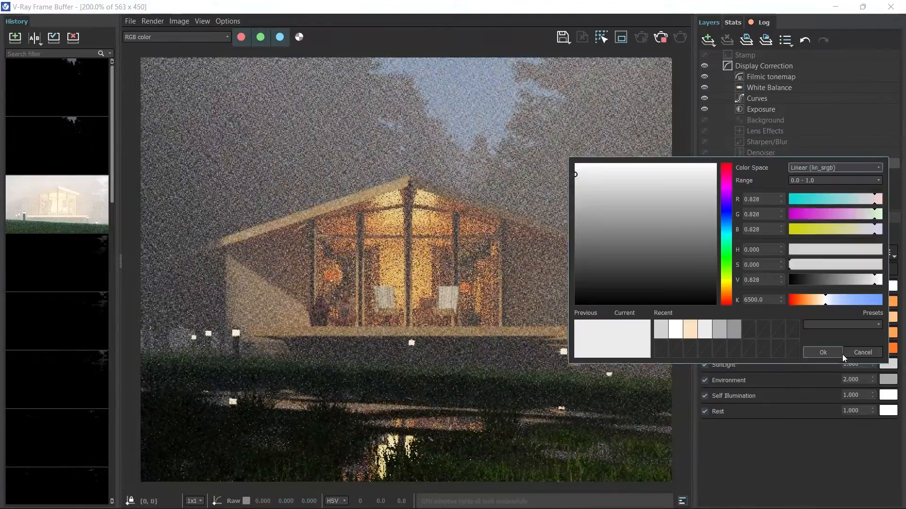
pyautogui.moveTo(830, 280); pyautogui.dragTo(843, 279)
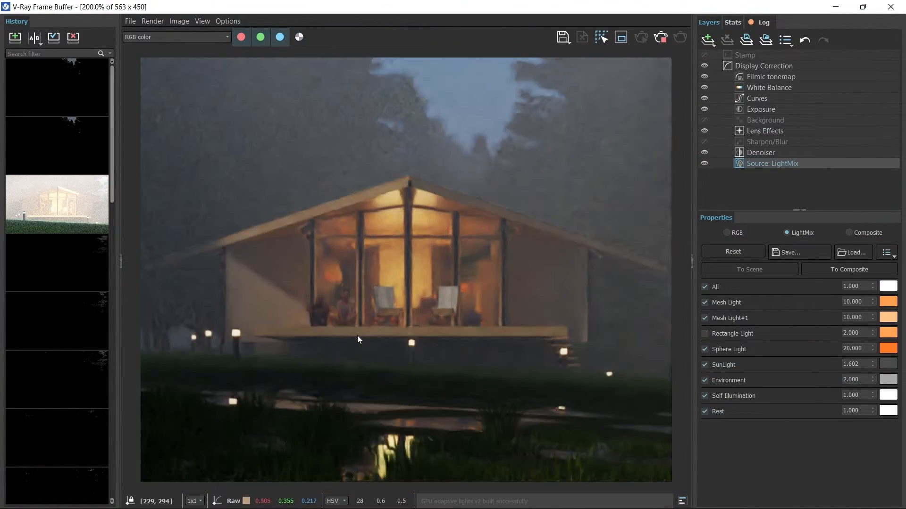
pyautogui.scroll(1, 409, 425)
pyautogui.scroll(-1, 372, 426)
pyautogui.scroll(-1, 656, 64)
# - Move the frame buffer aside to check Scene 2, and stop the interactive render
pyautogui.press('super+Left')
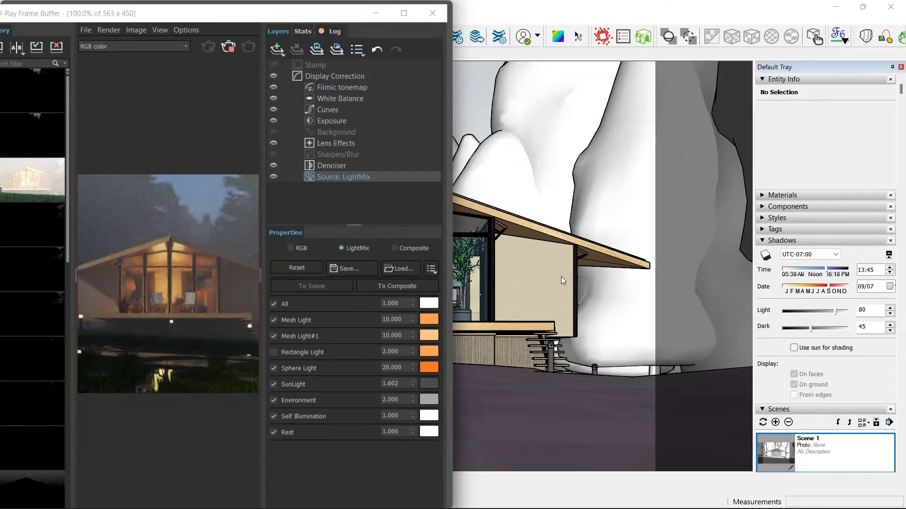
pyautogui.moveTo(234, 10)
pyautogui.mouseDown()
pyautogui.moveTo(803, 203)
pyautogui.moveTo(742, 137)
pyautogui.mouseUp()
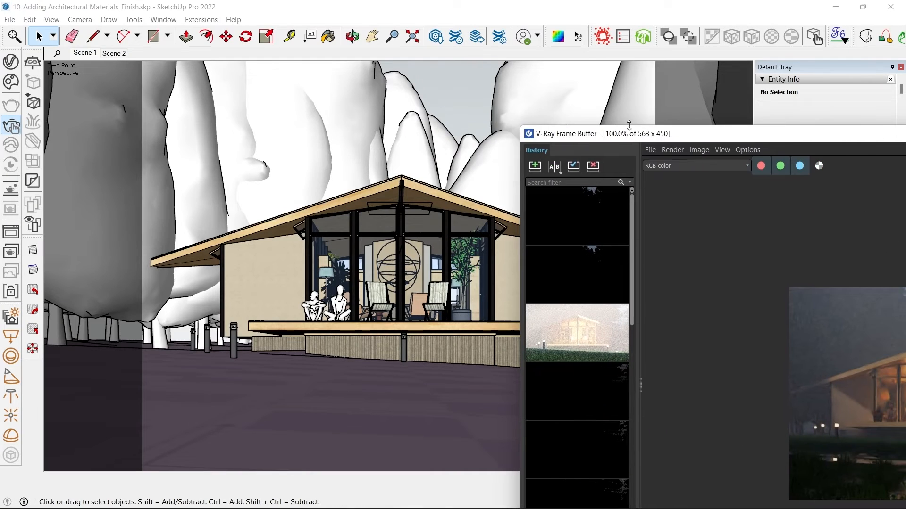
pyautogui.click(119, 56)
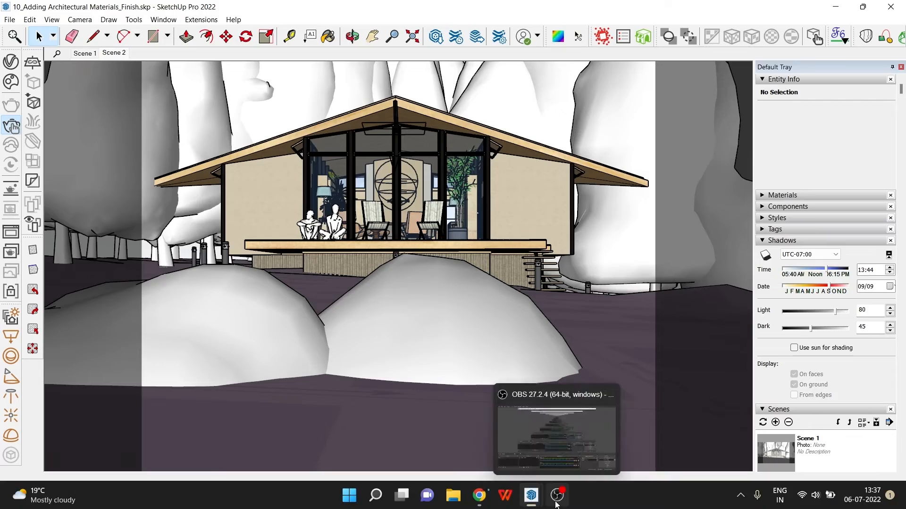
pyautogui.click(555, 502)
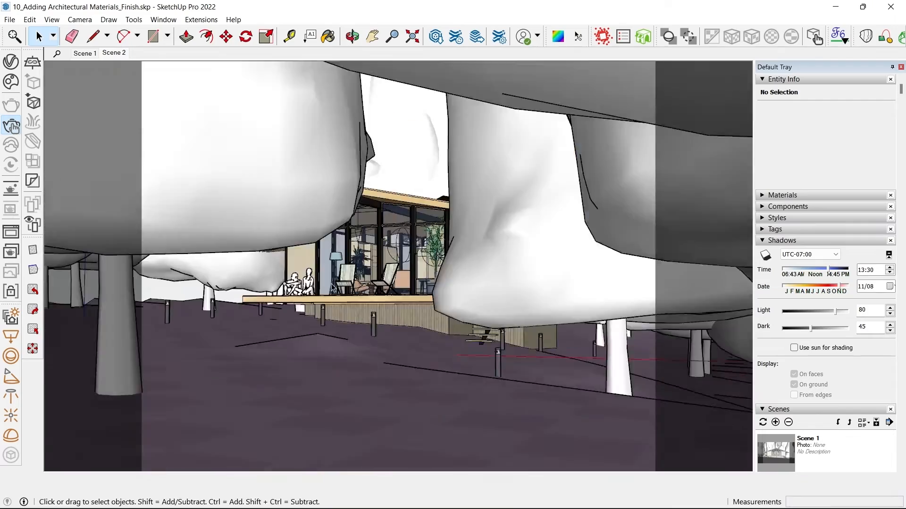
pyautogui.moveTo(325, 264); pyautogui.dragTo(397, 265, button='middle')
pyautogui.hotkey('alt', 'Tab')
pyautogui.doubleClick(725, 138)
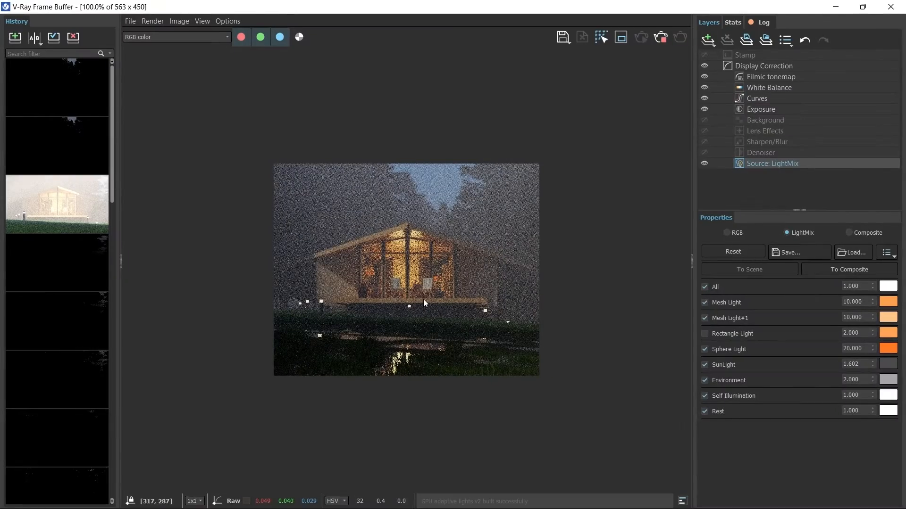
pyautogui.click(660, 38)
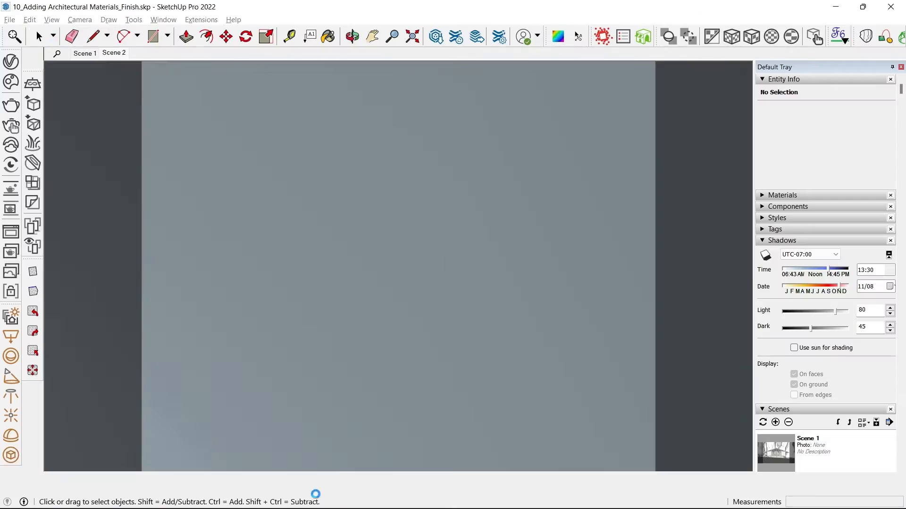
# - Orbit to a closer low-angle corner view of the house showing the deck and stairs, and add it as a new scene
pyautogui.moveTo(325, 460); pyautogui.dragTo(367, 409, button='middle')
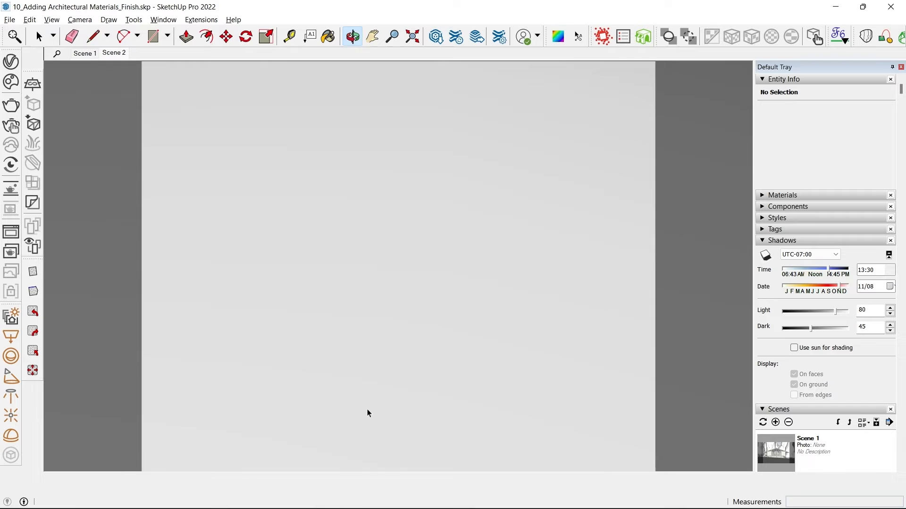
pyautogui.moveTo(332, 293)
pyautogui.mouseDown(button='middle')
pyautogui.moveTo(376, 348)
pyautogui.moveTo(420, 299)
pyautogui.moveTo(484, 268)
pyautogui.moveTo(316, 433)
pyautogui.moveTo(302, 296)
pyautogui.moveTo(309, 354)
pyautogui.moveTo(331, 331)
pyautogui.moveTo(190, 253)
pyautogui.mouseUp(button='middle')
pyautogui.click(412, 36)
pyautogui.moveTo(491, 153); pyautogui.dragTo(481, 71, button='middle')
pyautogui.moveTo(373, 40)
pyautogui.mouseDown(button='middle')
pyautogui.moveTo(542, 141)
pyautogui.moveTo(642, 217)
pyautogui.moveTo(489, 297)
pyautogui.moveTo(291, 295)
pyautogui.moveTo(410, 376)
pyautogui.moveTo(434, 429)
pyautogui.moveTo(324, 281)
pyautogui.moveTo(688, 286)
pyautogui.moveTo(467, 304)
pyautogui.mouseUp(button='middle')
pyautogui.scroll(1, 409, 376)
pyautogui.scroll(3, 434, 428)
pyautogui.scroll(1, 434, 429)
pyautogui.rightClick(123, 56)
pyautogui.click(141, 91)
# - Compare Scene 2 with Scene 3 and run a short interactive test render of Scene 3
pyautogui.click(117, 54)
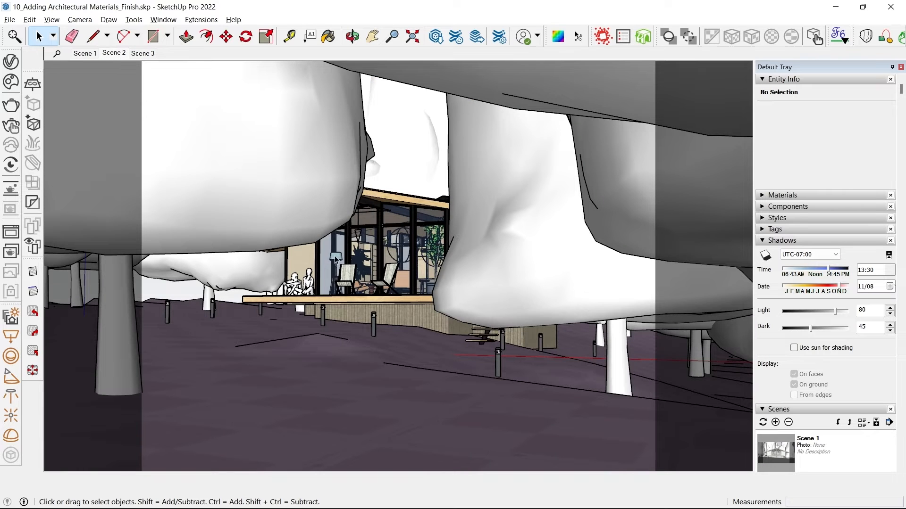
pyautogui.click(300, 204)
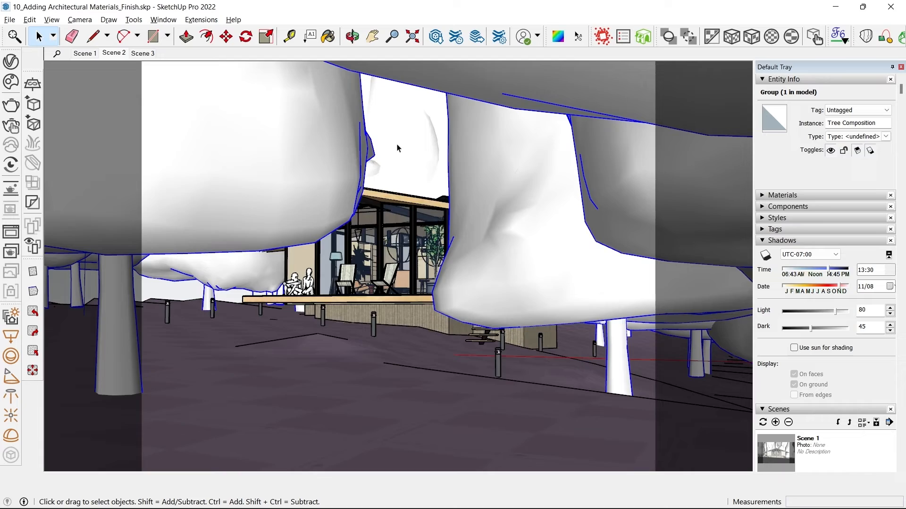
pyautogui.click(143, 53)
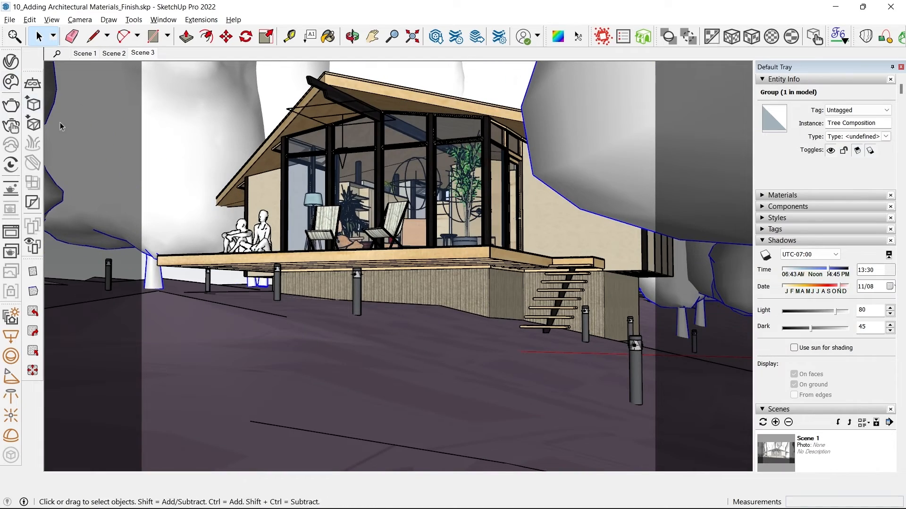
pyautogui.click(11, 125)
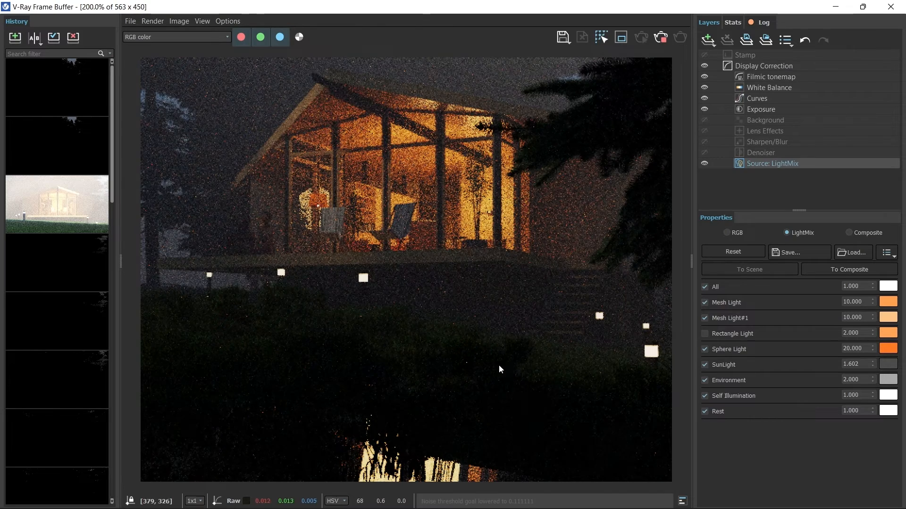
pyautogui.scroll(-1, 499, 364)
pyautogui.click(661, 37)
pyautogui.click(890, 6)
# - Reframe Scene 3 in two-point perspective with the house lower in the frame, and update the scene
pyautogui.moveTo(377, 166)
pyautogui.keyDown('shift'); pyautogui.mouseDown(button='middle')
pyautogui.moveTo(375, 212)
pyautogui.moveTo(376, 191)
pyautogui.mouseUp(button='middle'); pyautogui.keyUp('shift')
pyautogui.keyDown('shift'); pyautogui.moveTo(371, 250); pyautogui.dragTo(346, 322, button='middle'); pyautogui.keyUp('shift')
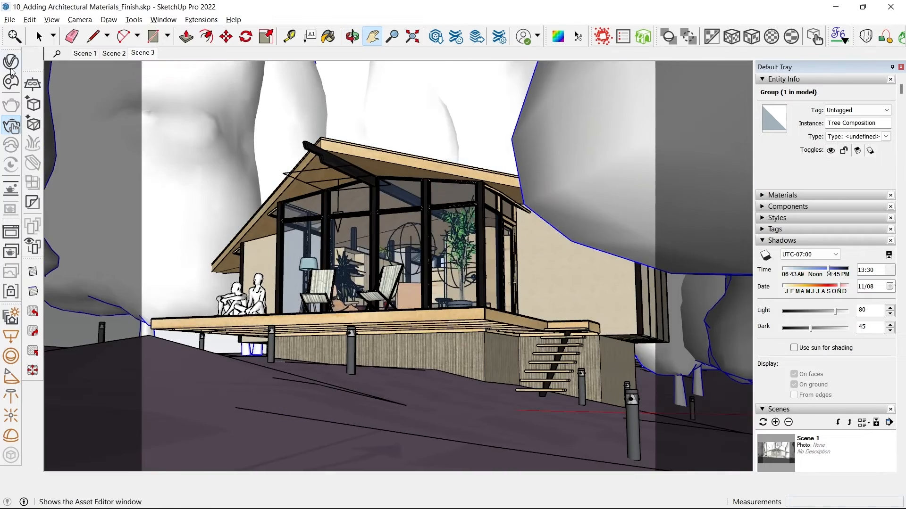
pyautogui.moveTo(350, 250); pyautogui.dragTo(350, 288)
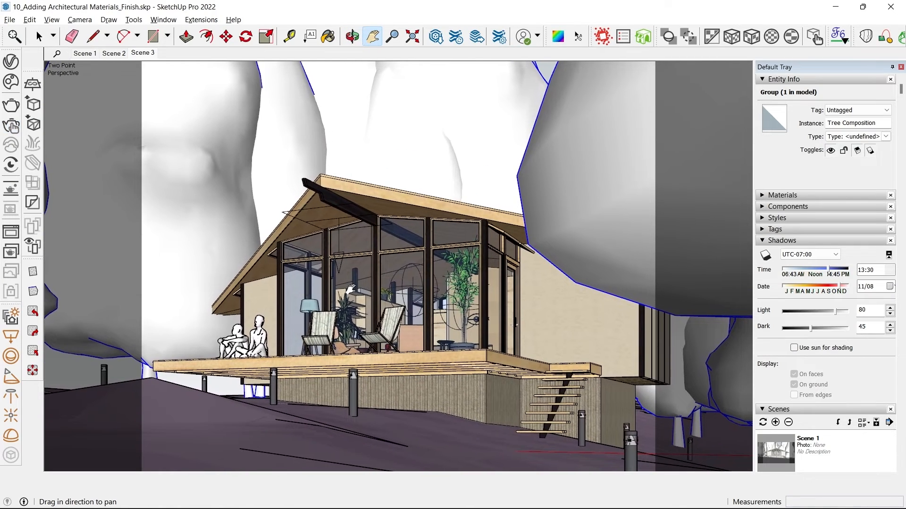
pyautogui.rightClick(143, 53)
pyautogui.click(191, 103)
# - Add another scene from the current corner view after Scene 3
pyautogui.click(38, 36)
pyautogui.rightClick(150, 54)
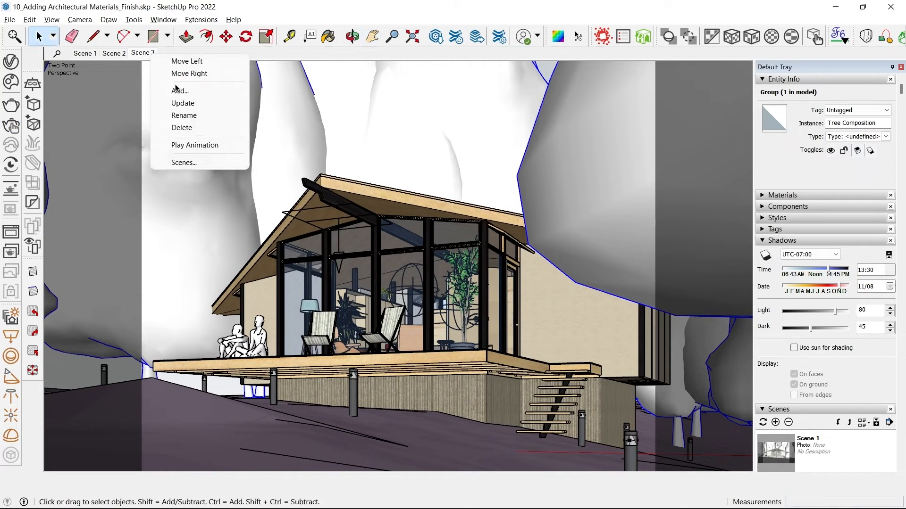
pyautogui.click(178, 88)
# - Set the V-Ray render output aspect ratio to 4:5 - Portrait
pyautogui.click(10, 62)
pyautogui.click(386, 50)
pyautogui.click(461, 50)
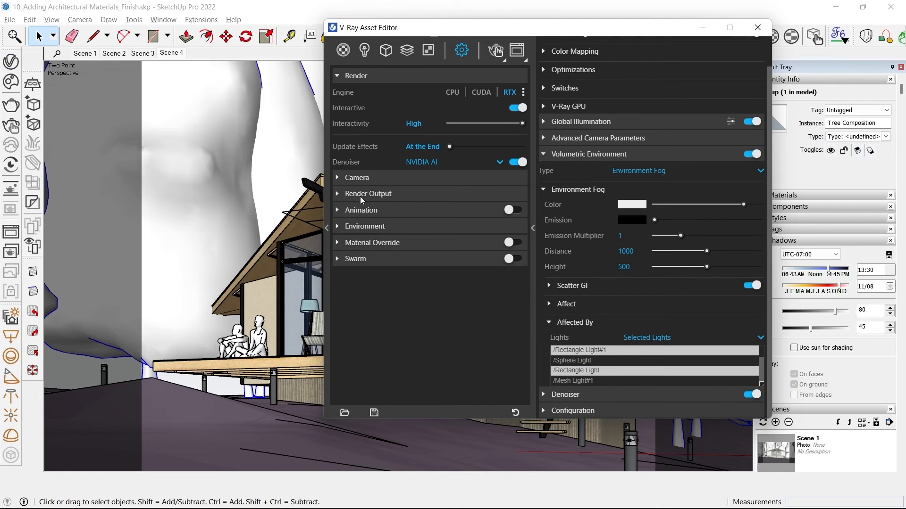
pyautogui.click(361, 193)
pyautogui.click(430, 241)
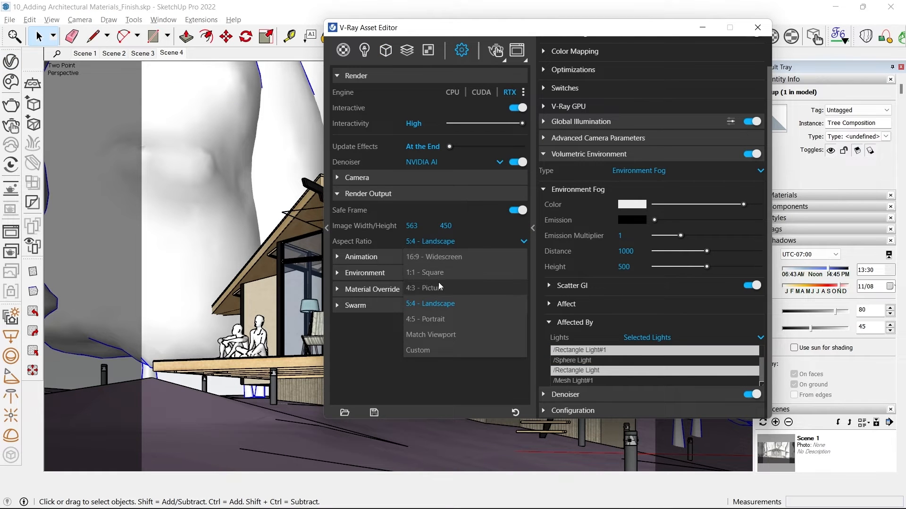
pyautogui.click(447, 316)
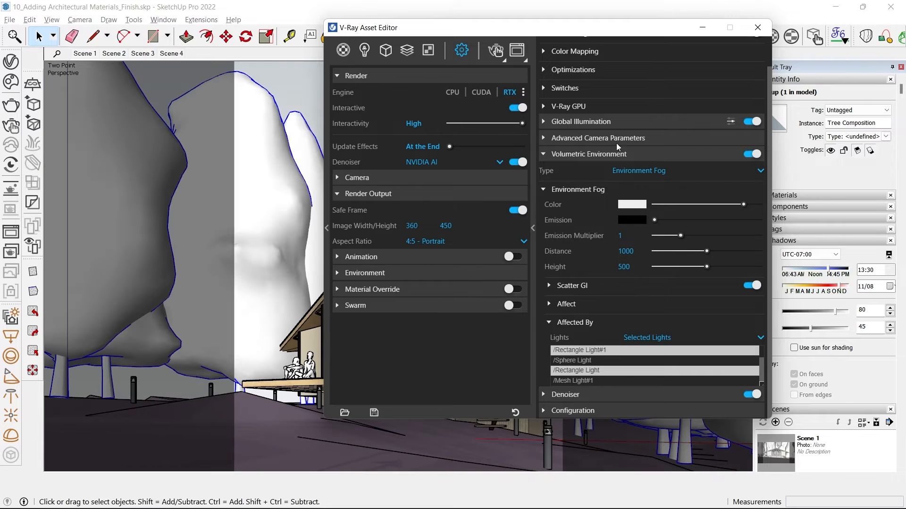
pyautogui.click(757, 28)
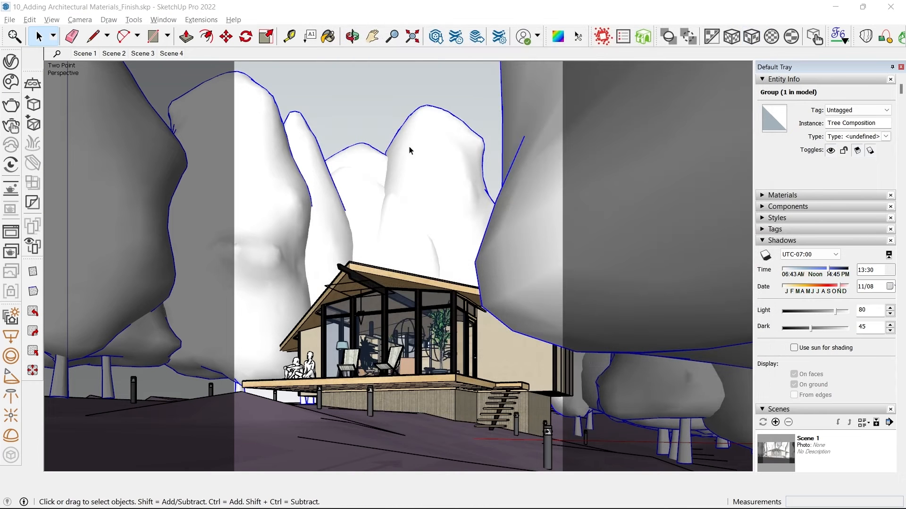
pyautogui.click(400, 120)
pyautogui.press('super')
pyautogui.click(376, 2)
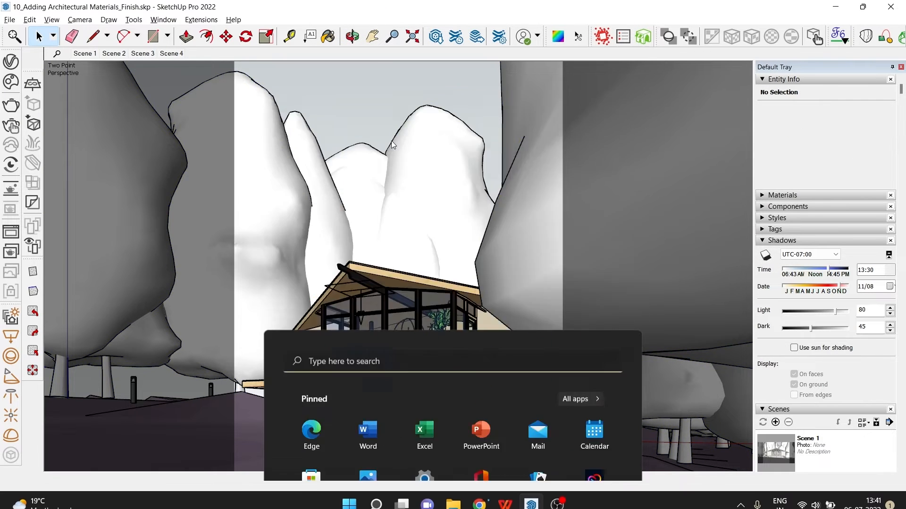
pyautogui.click(382, 200)
# - Set the camera's field of view to 30 degrees and adjust the corner view of the house for the portrait frame
pyautogui.press('z')
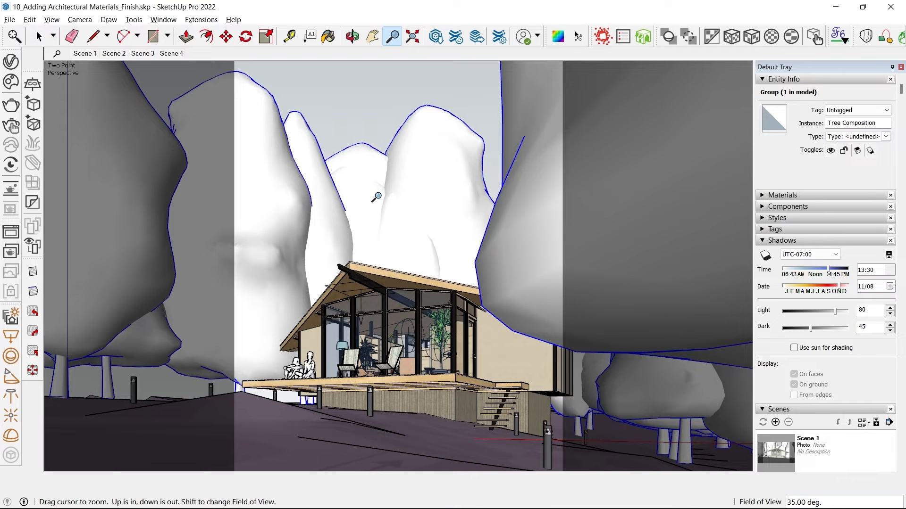
pyautogui.scroll(1, 376, 198)
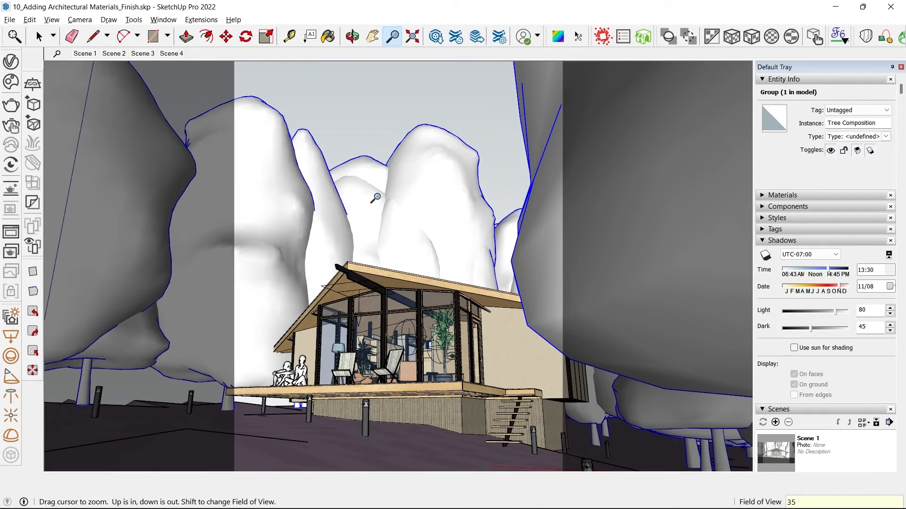
pyautogui.moveTo(376, 199); pyautogui.dragTo(368, 217, button='middle')
# - Switch the camera to two-point perspective, lower the house in the portrait frame and update Scene 4
pyautogui.click(80, 19)
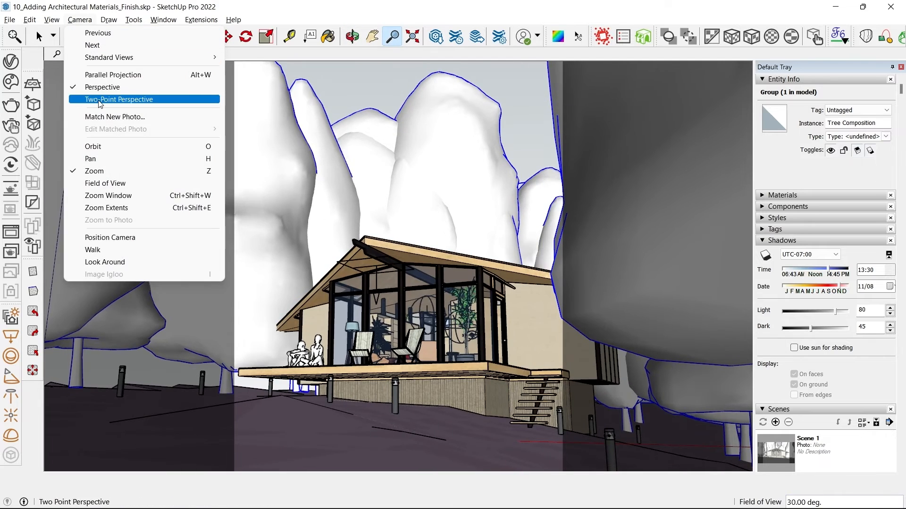
pyautogui.click(118, 99)
pyautogui.moveTo(415, 239); pyautogui.dragTo(408, 403)
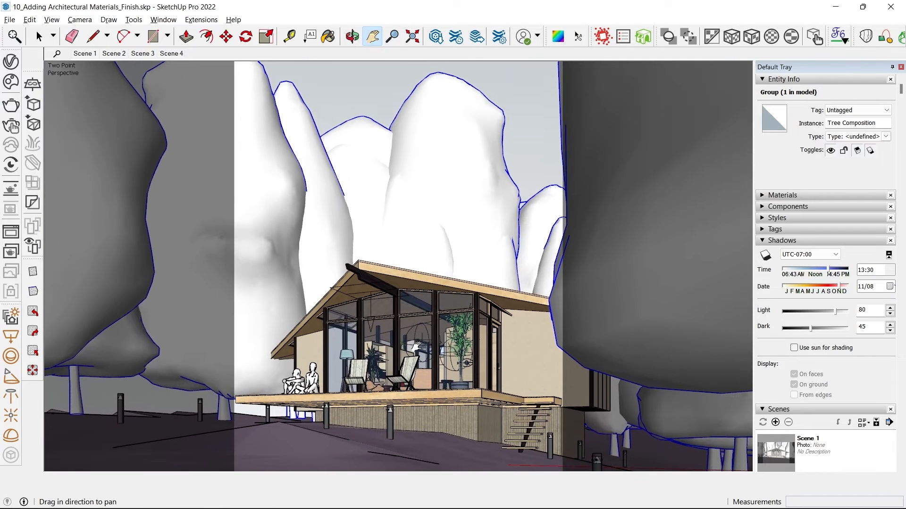
pyautogui.rightClick(172, 53)
pyautogui.click(196, 104)
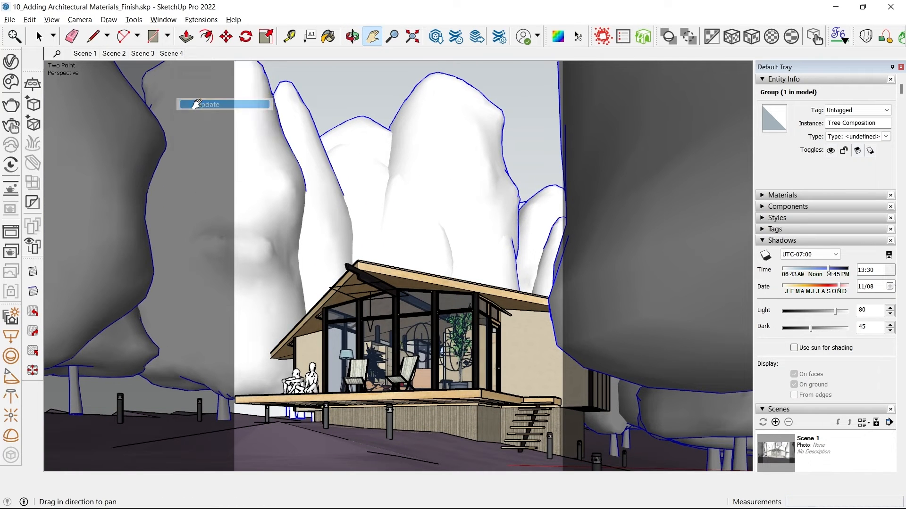
# - Start an interactive V-Ray render of the portrait corner view and examine its composition
pyautogui.press('space')
pyautogui.click(13, 132)
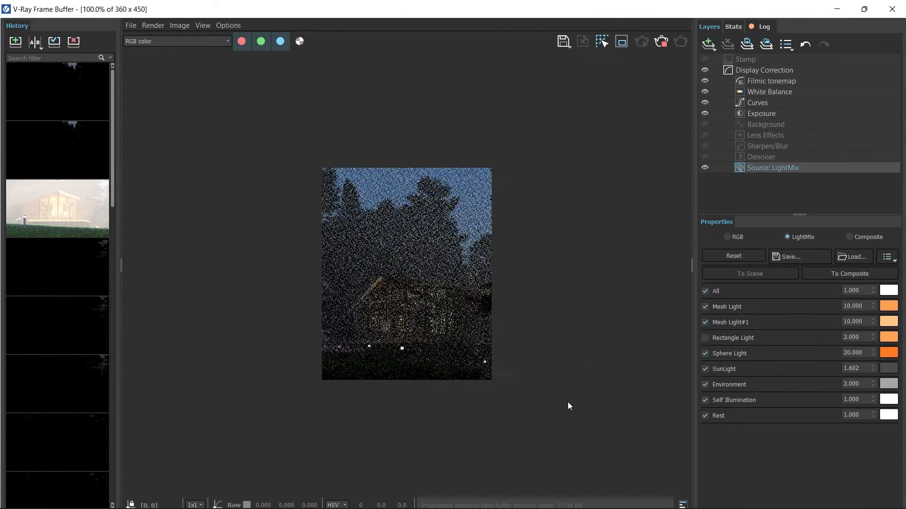
pyautogui.scroll(1, 429, 313)
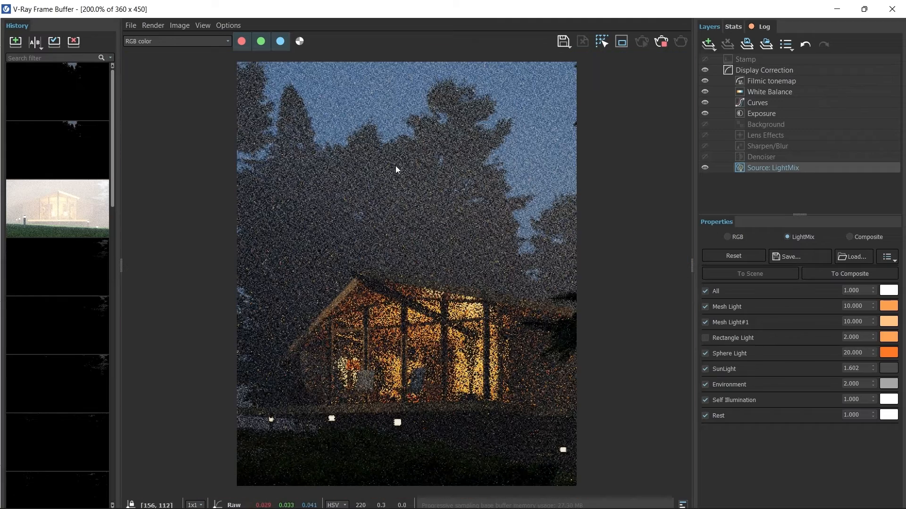
pyautogui.scroll(-1, 462, 185)
# - Raise the house in the portrait frame and turn on the Background layer in the V-Ray Frame Buffer
pyautogui.moveTo(514, 8)
pyautogui.mouseDown()
pyautogui.moveTo(490, 277)
pyautogui.moveTo(2, 144)
pyautogui.moveTo(372, 190)
pyautogui.moveTo(146, 160)
pyautogui.mouseUp()
pyautogui.click(530, 174)
pyautogui.keyDown('shift'); pyautogui.moveTo(432, 198); pyautogui.dragTo(429, 170, button='middle'); pyautogui.keyUp('shift')
pyautogui.hotkey('alt', 'Tab')
pyautogui.doubleClick(291, 165)
pyautogui.click(705, 119)
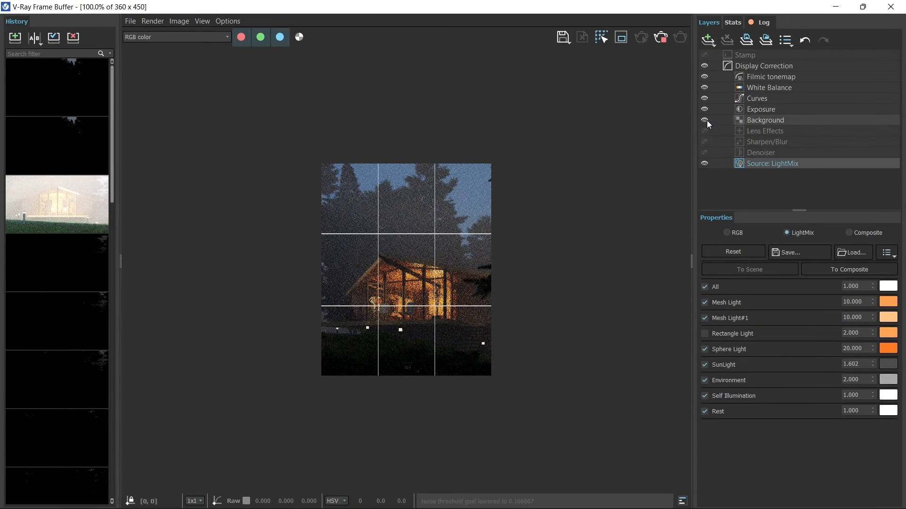
pyautogui.moveTo(510, 7)
pyautogui.mouseDown()
pyautogui.moveTo(28, 232)
pyautogui.moveTo(541, 415)
pyautogui.mouseUp()
pyautogui.keyDown('shift'); pyautogui.moveTo(498, 218); pyautogui.dragTo(497, 205, button='middle'); pyautogui.keyUp('shift')
pyautogui.hotkey('alt', 'Tab')
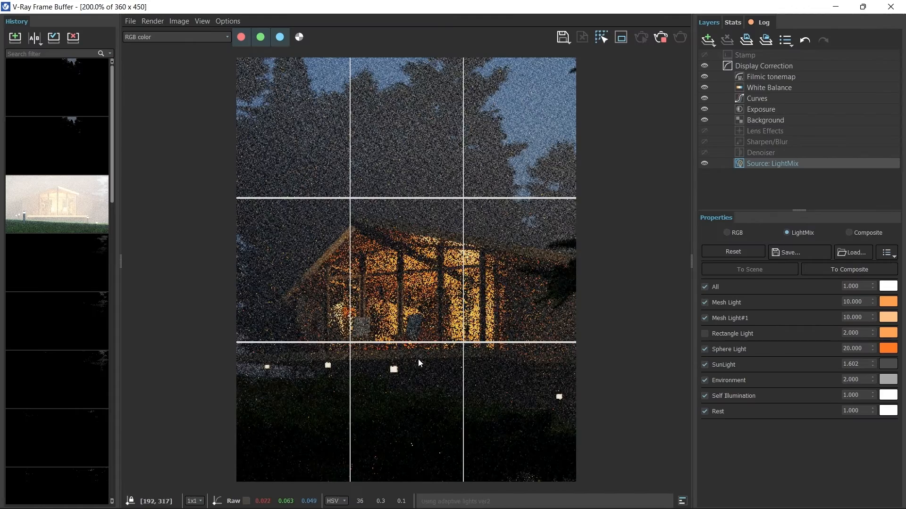
# - Pull the camera back slightly from the house corner in the portrait frame and stop the interactive render
pyautogui.scroll(1, 378, 431)
pyautogui.scroll(-1, 379, 431)
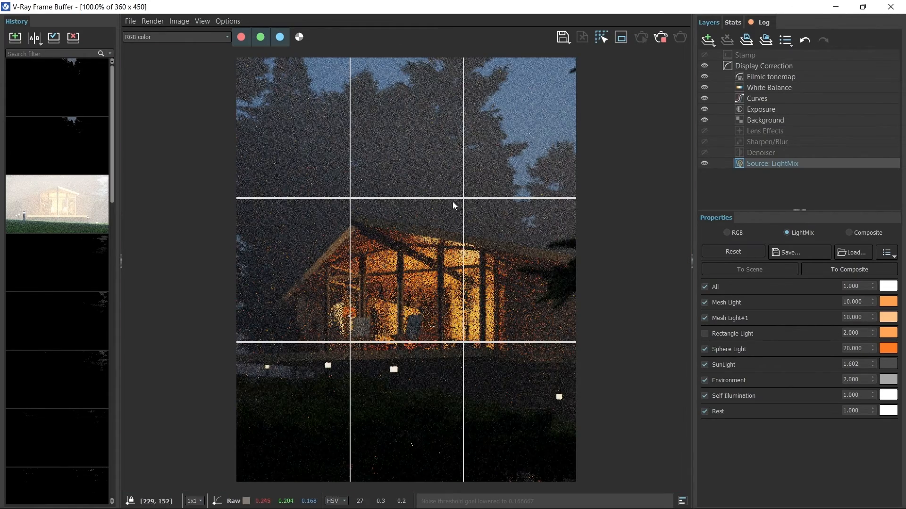
pyautogui.scroll(-1, 452, 202)
pyautogui.doubleClick(757, 11)
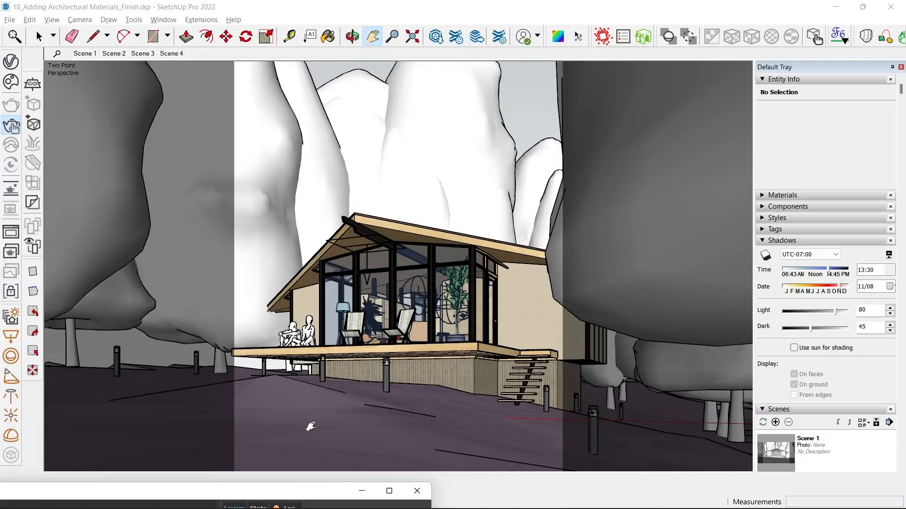
pyautogui.scroll(-1, 425, 281)
pyautogui.doubleClick(262, 491)
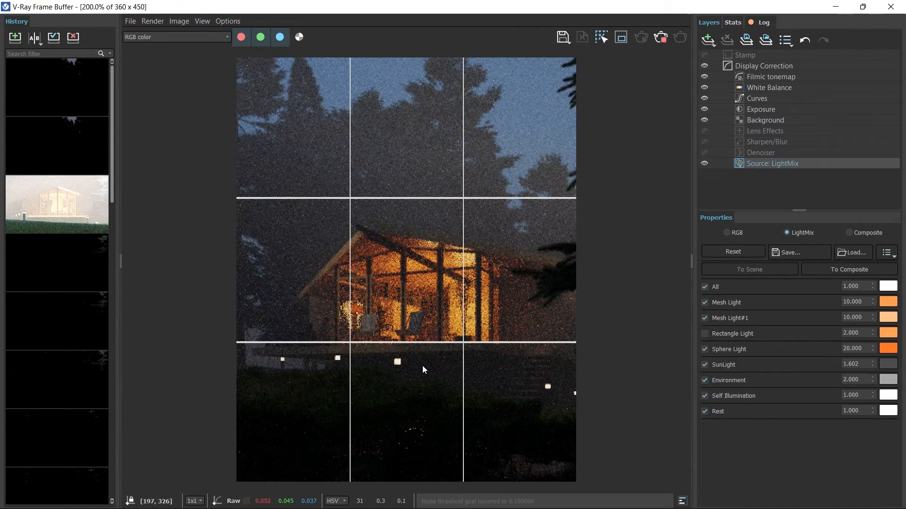
pyautogui.scroll(-1, 422, 360)
pyautogui.click(664, 39)
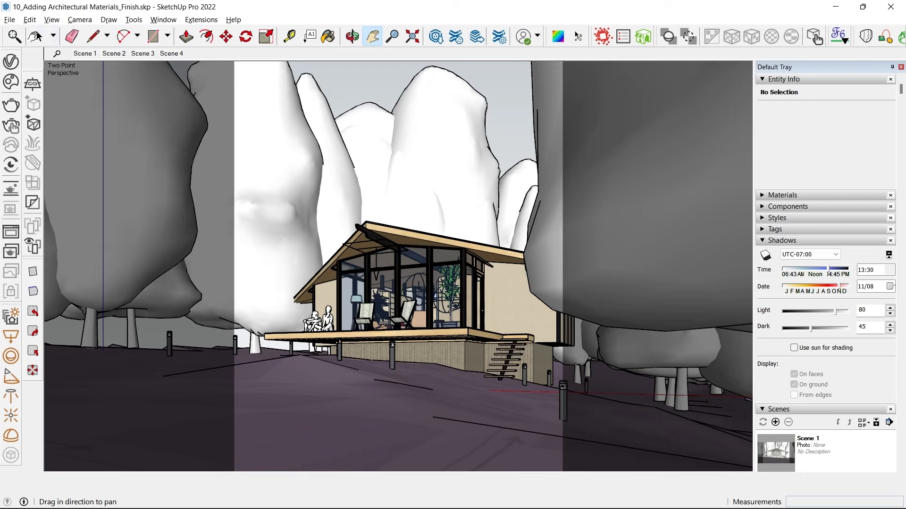
# - Switch to Scene 1 and set the V-Ray render output aspect ratio to 16:9 - Widescreen
pyautogui.press('space')
pyautogui.click(83, 53)
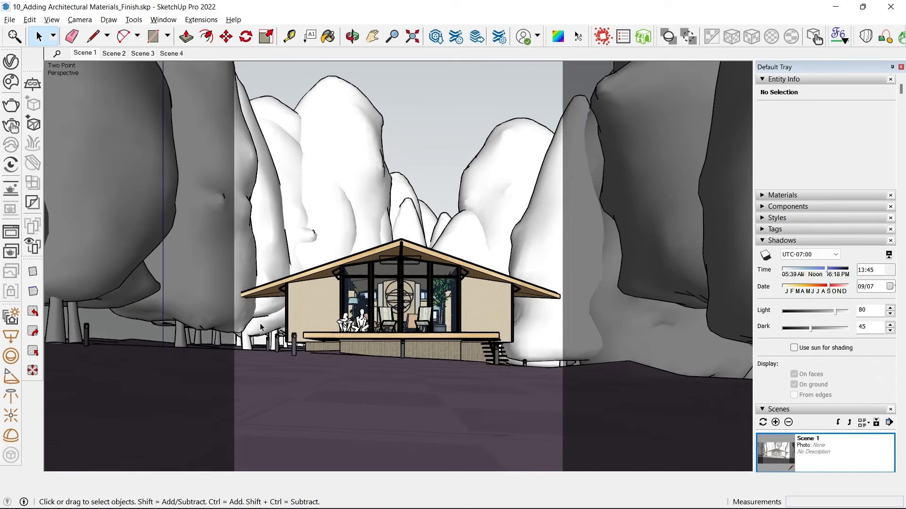
pyautogui.click(12, 61)
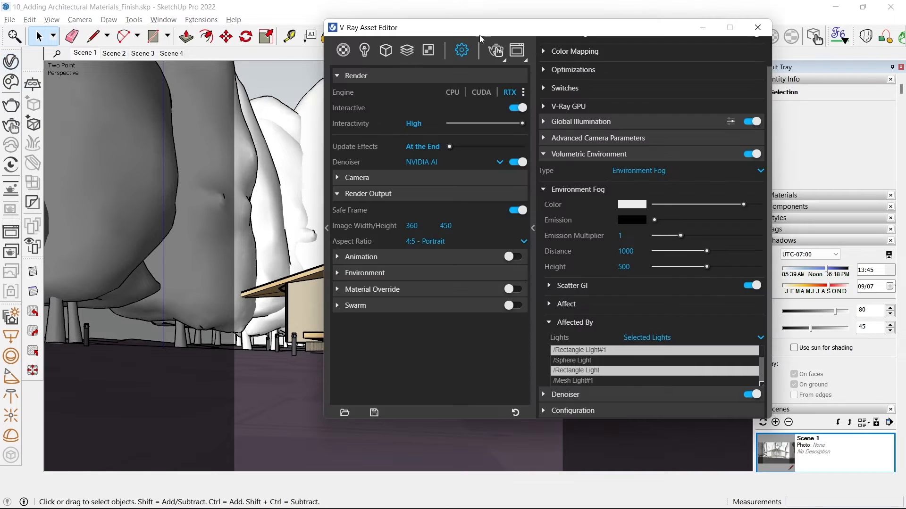
pyautogui.click(423, 241)
pyautogui.click(430, 263)
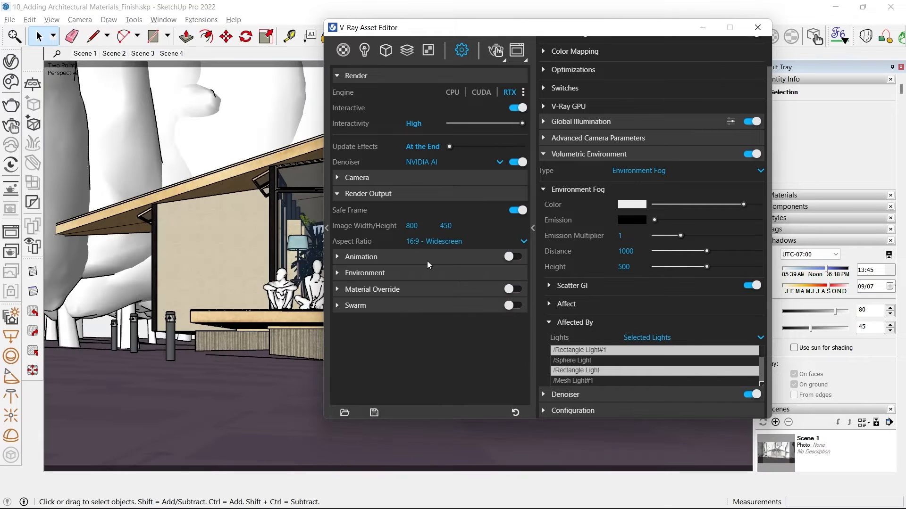
# - Pull the camera back from the house front so the whole roof fits inside the widescreen frame
pyautogui.moveTo(520, 36)
pyautogui.mouseDown()
pyautogui.moveTo(574, 497)
pyautogui.moveTo(569, 431)
pyautogui.moveTo(489, 260)
pyautogui.mouseUp()
pyautogui.click(432, 278)
pyautogui.scroll(-2, 411, 279)
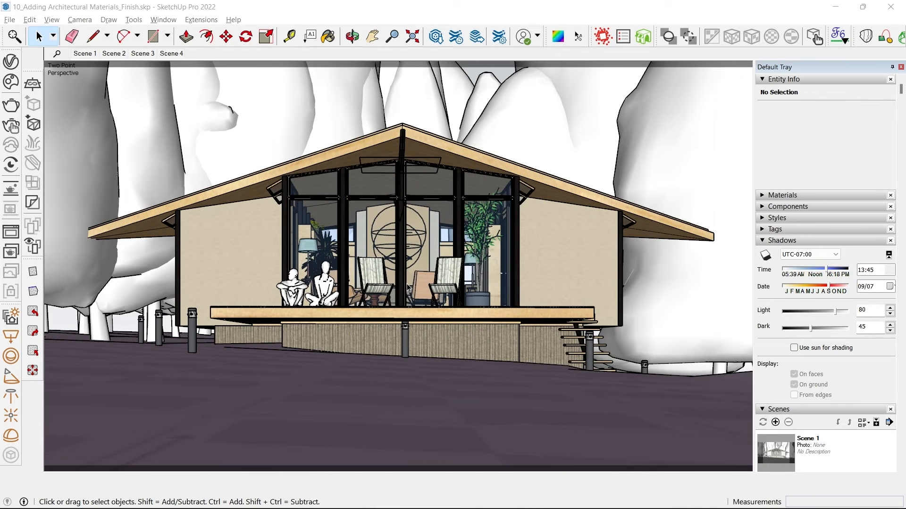
pyautogui.scroll(-1, 394, 358)
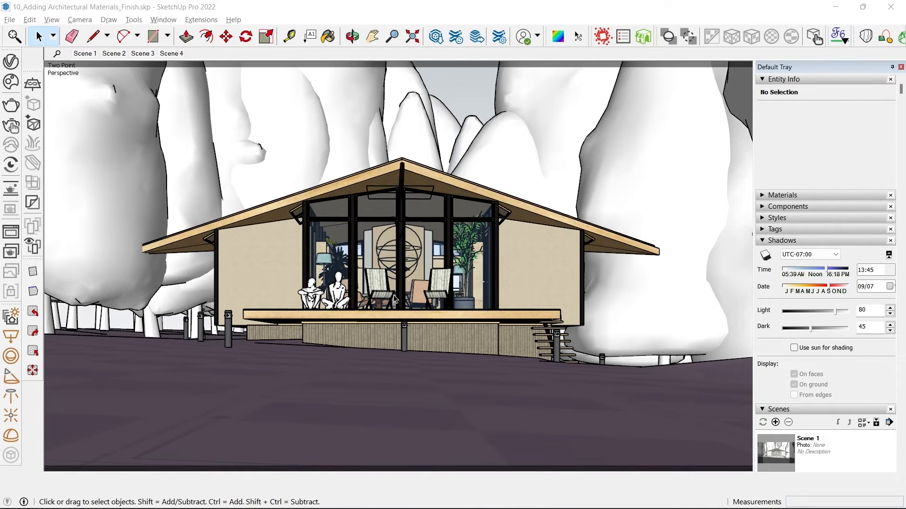
# - Switch the front view to two-point perspective and lower the house in the widescreen frame
pyautogui.click(79, 20)
pyautogui.click(313, 26)
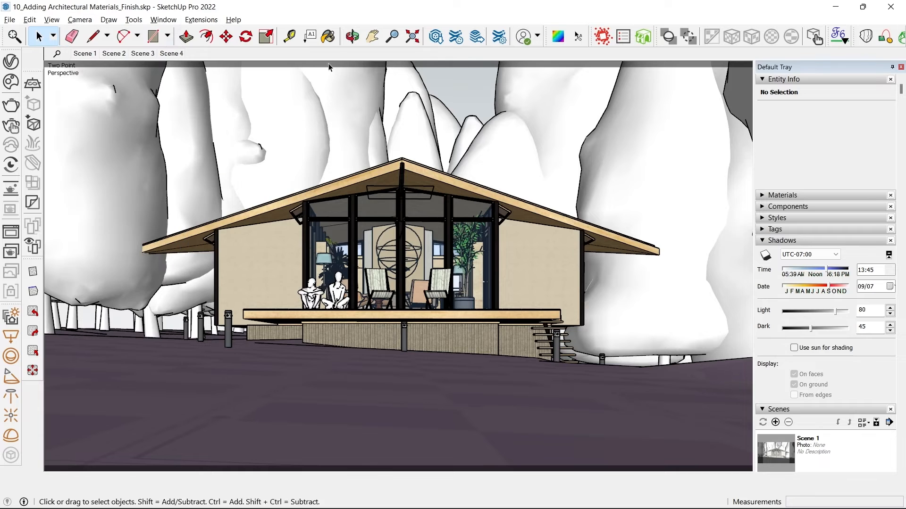
pyautogui.click(79, 19)
pyautogui.click(113, 99)
pyautogui.moveTo(453, 113); pyautogui.dragTo(455, 161)
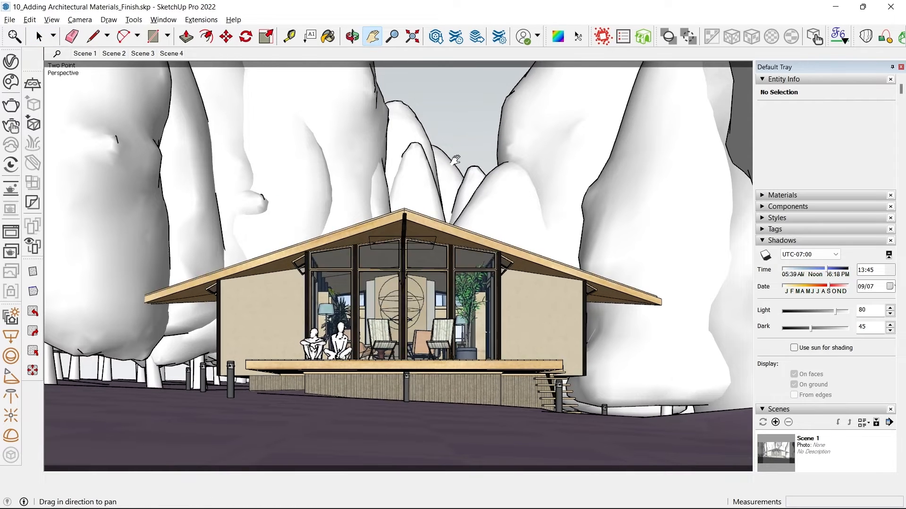
# - Start an interactive V-Ray render of the widescreen front view and examine the house's placement against the thirds grid
pyautogui.click(11, 125)
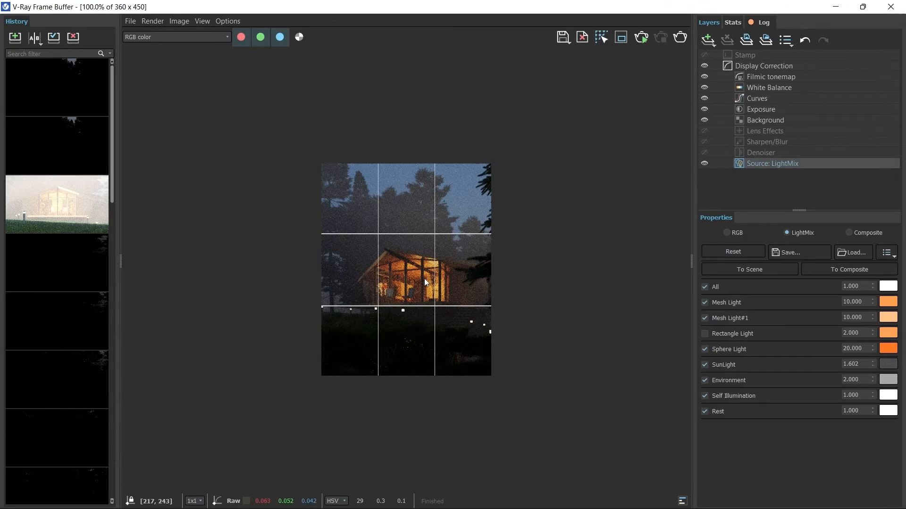
pyautogui.scroll(1, 412, 280)
pyautogui.scroll(-1, 412, 282)
pyautogui.scroll(1, 424, 193)
pyautogui.scroll(-1, 384, 335)
pyautogui.scroll(1, 395, 274)
pyautogui.scroll(-1, 393, 280)
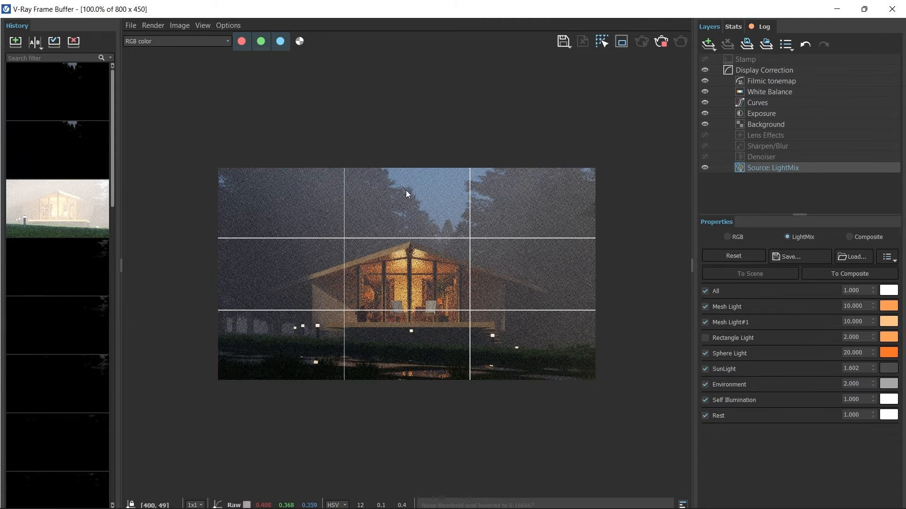
pyautogui.scroll(1, 395, 198)
pyautogui.scroll(-1, 494, 89)
pyautogui.scroll(1, 344, 361)
pyautogui.scroll(-1, 341, 349)
pyautogui.scroll(1, 409, 383)
pyautogui.scroll(-1, 410, 383)
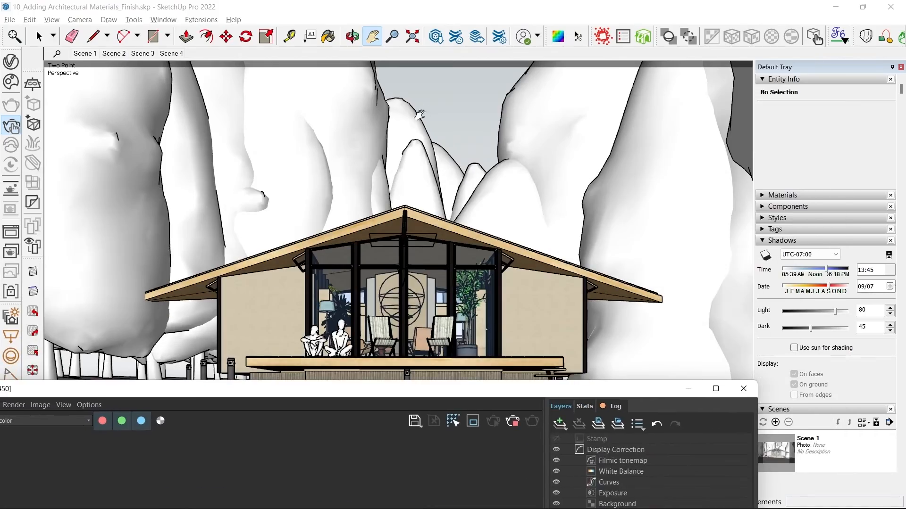
# - Raise the house slightly in the widescreen front view and save the model
pyautogui.click(427, 108)
pyautogui.moveTo(427, 107); pyautogui.dragTo(427, 100)
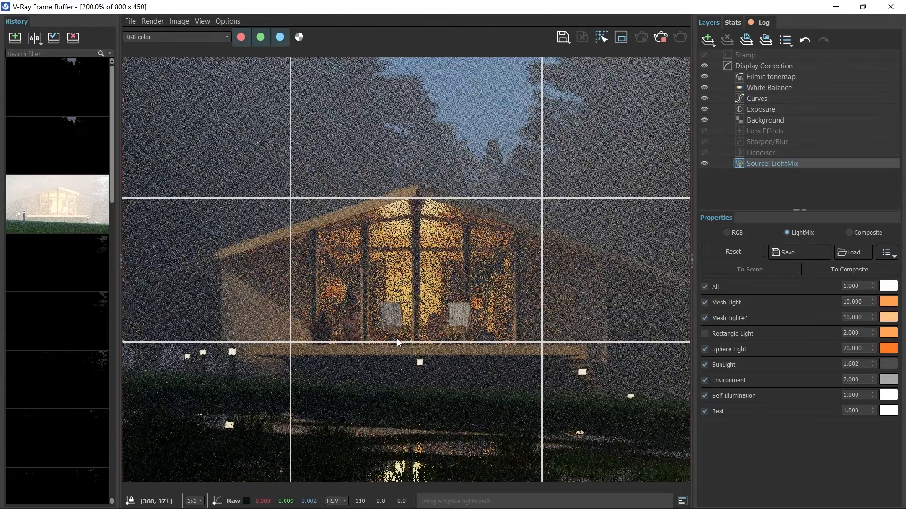
pyautogui.scroll(-1, 397, 338)
pyautogui.scroll(1, 389, 311)
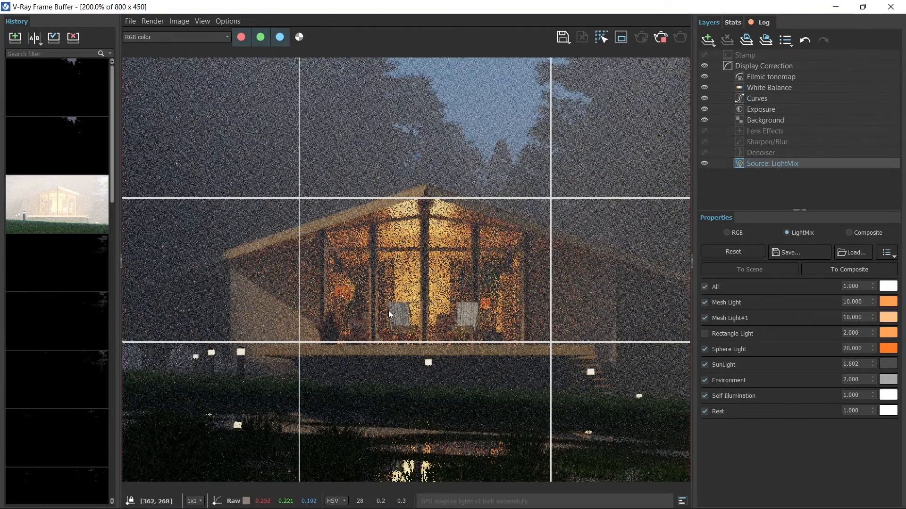
pyautogui.scroll(-1, 388, 312)
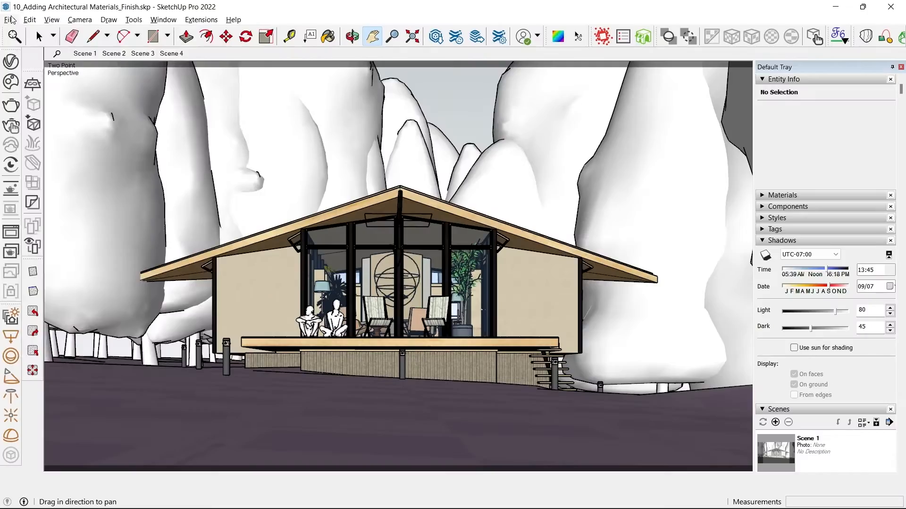
pyautogui.click(9, 20)
pyautogui.click(28, 72)
# - Add a Reflection render element in the V-Ray Asset Editor
pyautogui.click(10, 62)
pyautogui.moveTo(430, 254); pyautogui.dragTo(253, 7)
pyautogui.click(209, 32)
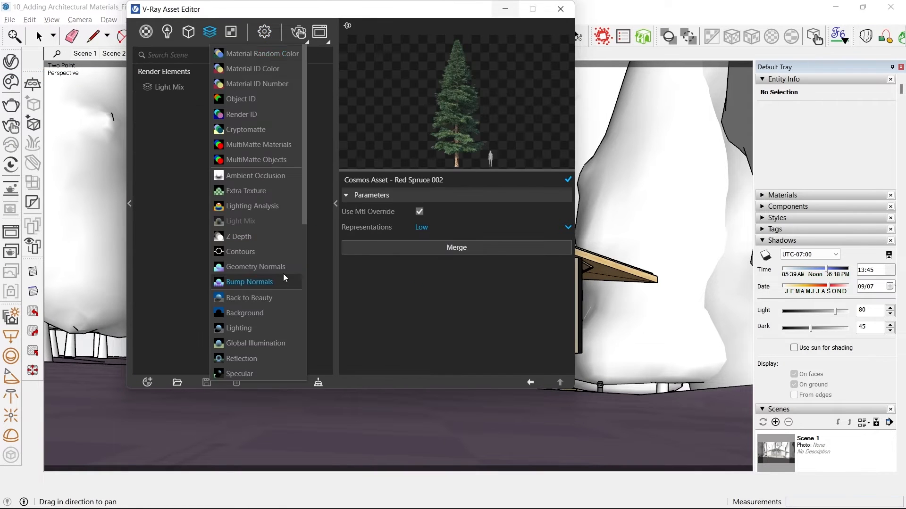
pyautogui.scroll(-3, 251, 298)
pyautogui.click(252, 304)
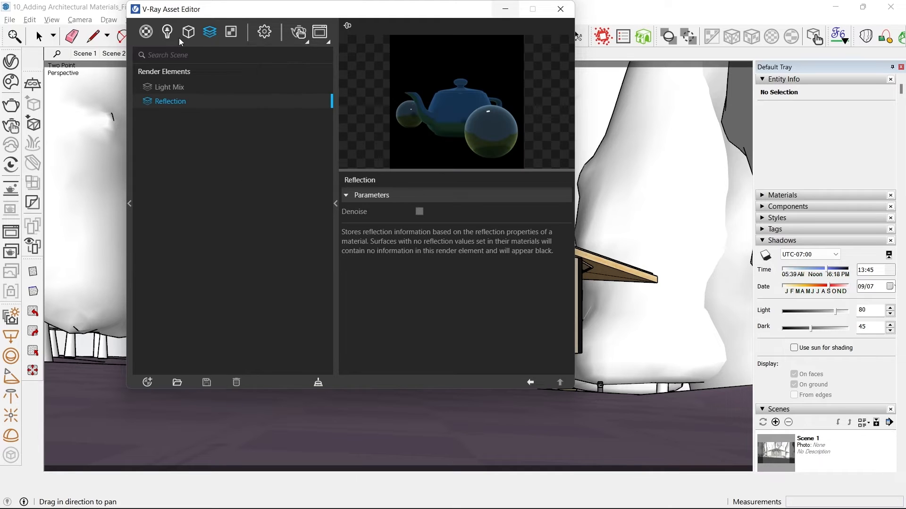
# - Add Refraction and Self Illumination render elements
pyautogui.scroll(-2, 262, 281)
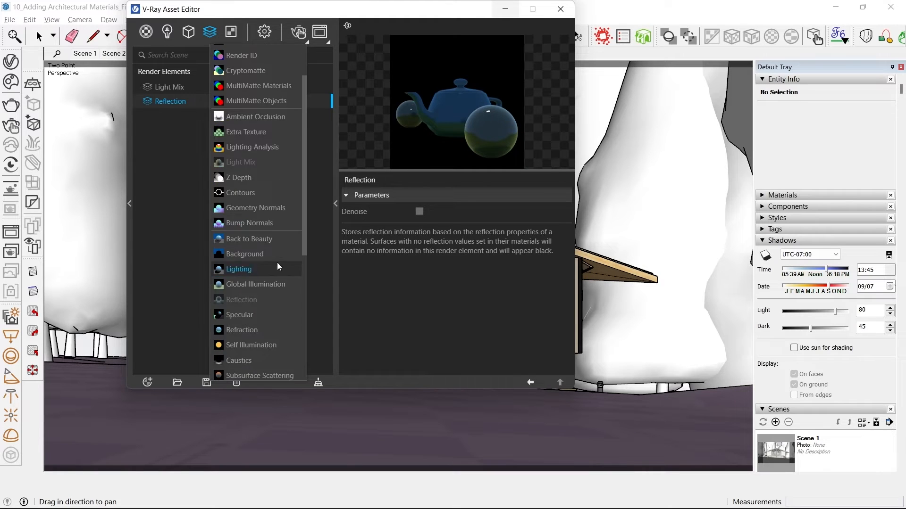
pyautogui.click(262, 315)
pyautogui.click(209, 31)
pyautogui.click(259, 340)
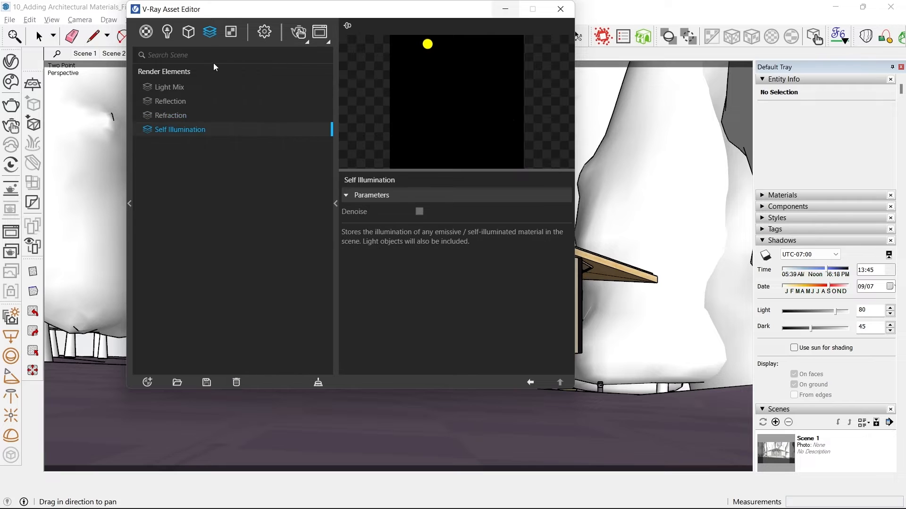
# - Add a Background render element
pyautogui.click(209, 33)
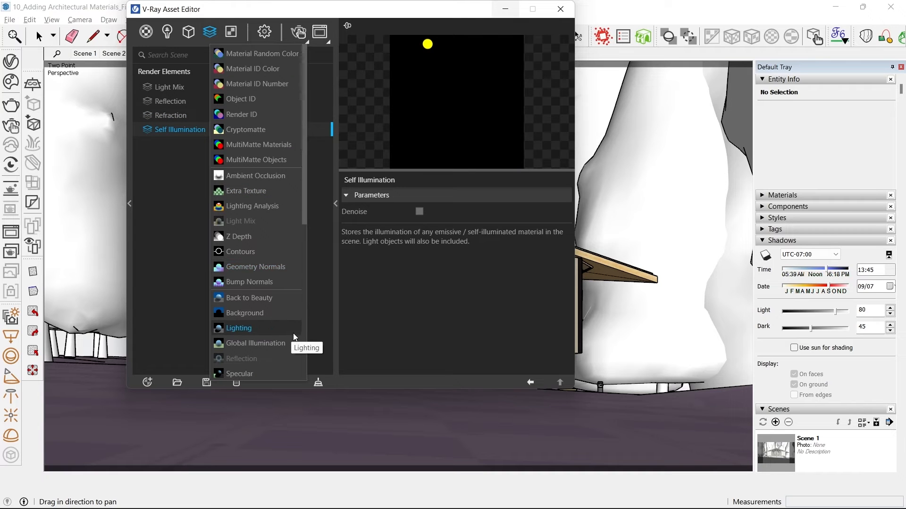
pyautogui.scroll(-2, 304, 256)
pyautogui.scroll(2, 253, 285)
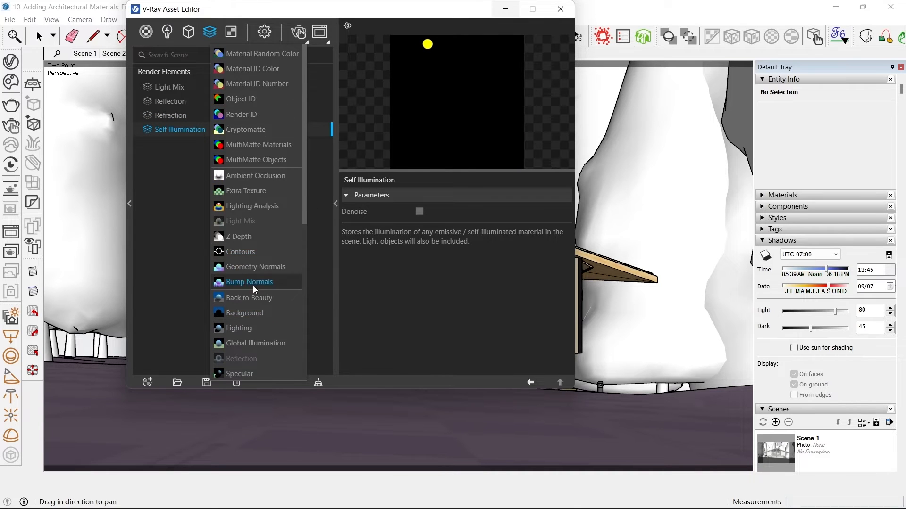
pyautogui.click(258, 314)
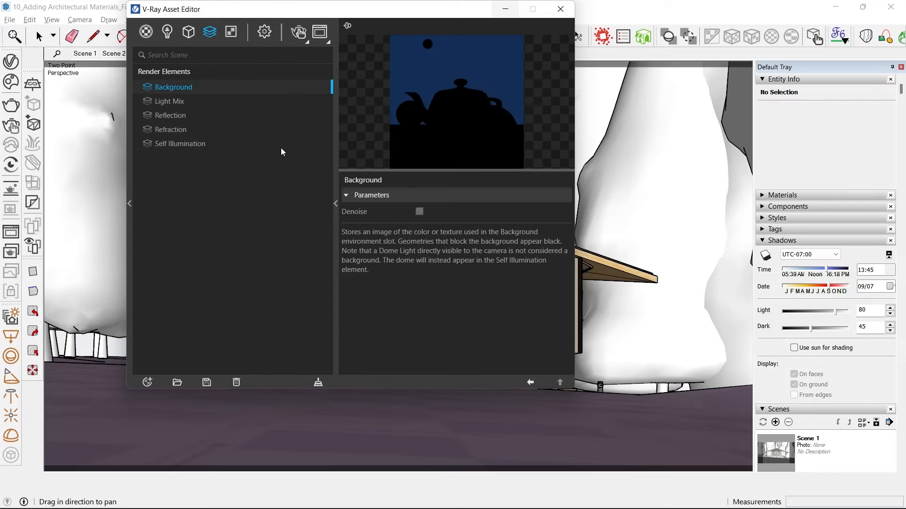
# - Add a Cryptomatte render element
pyautogui.click(209, 31)
pyautogui.scroll(-1, 246, 187)
pyautogui.scroll(-7, 250, 212)
pyautogui.scroll(6, 263, 277)
pyautogui.scroll(3, 265, 266)
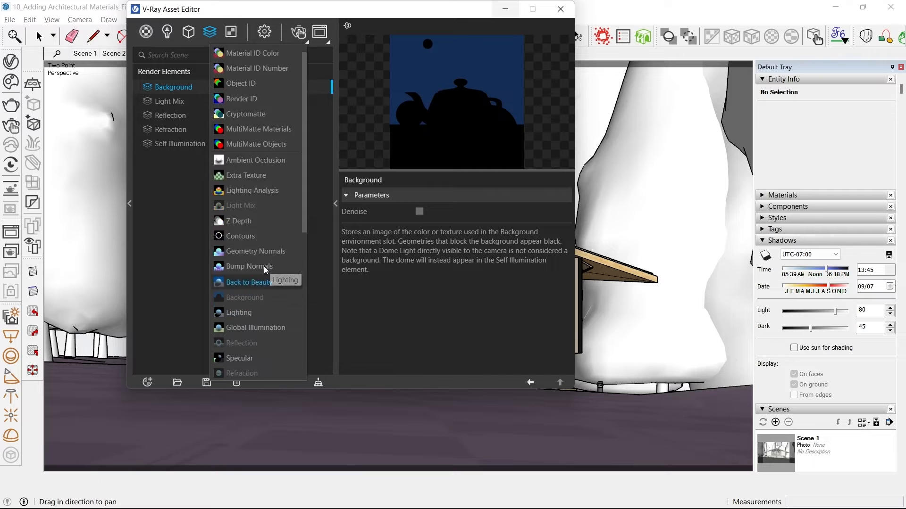
pyautogui.click(272, 125)
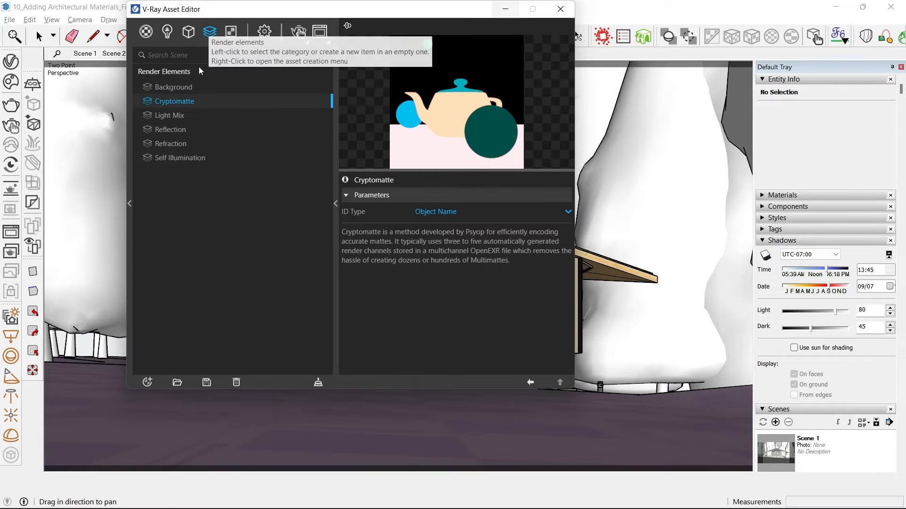
# - Add an Atmosphere render element
pyautogui.click(204, 33)
pyautogui.scroll(-1, 273, 189)
pyautogui.scroll(-3, 290, 259)
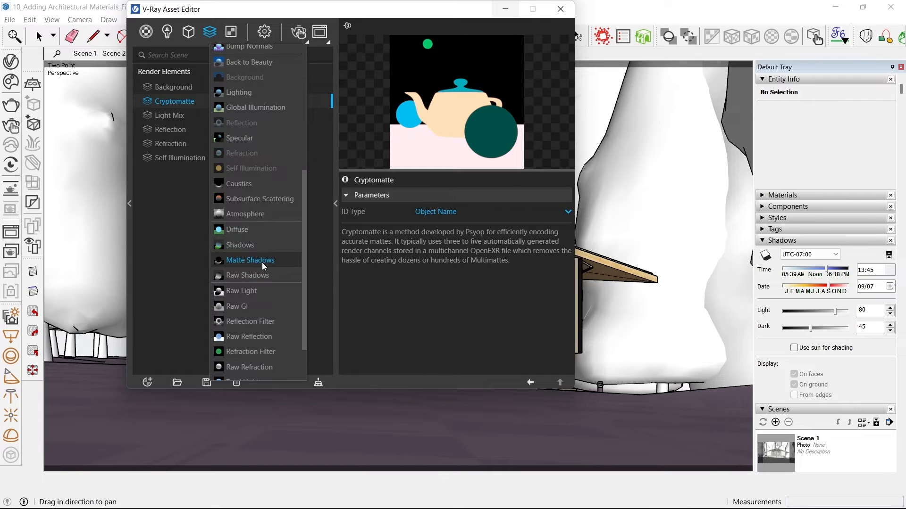
pyautogui.click(252, 215)
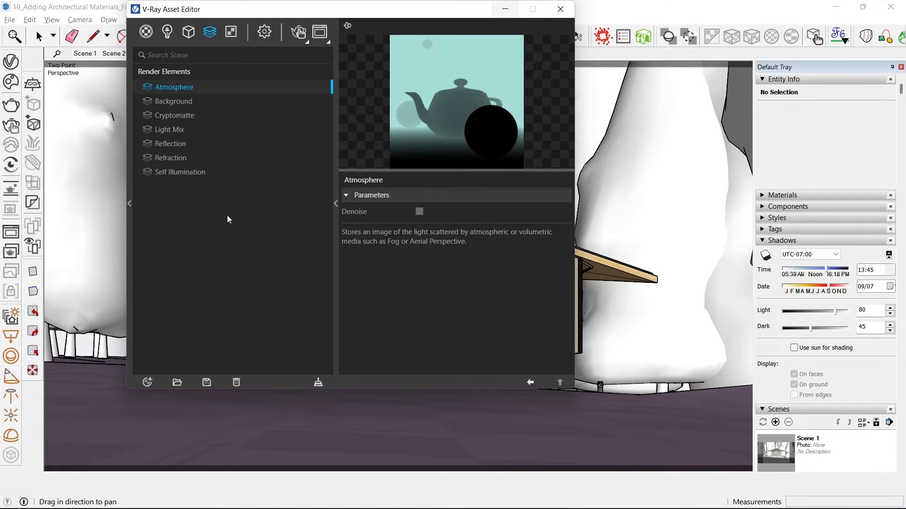
# - Set the V-Ray render output image width to 1920 at the 16:9 aspect ratio
pyautogui.click(260, 30)
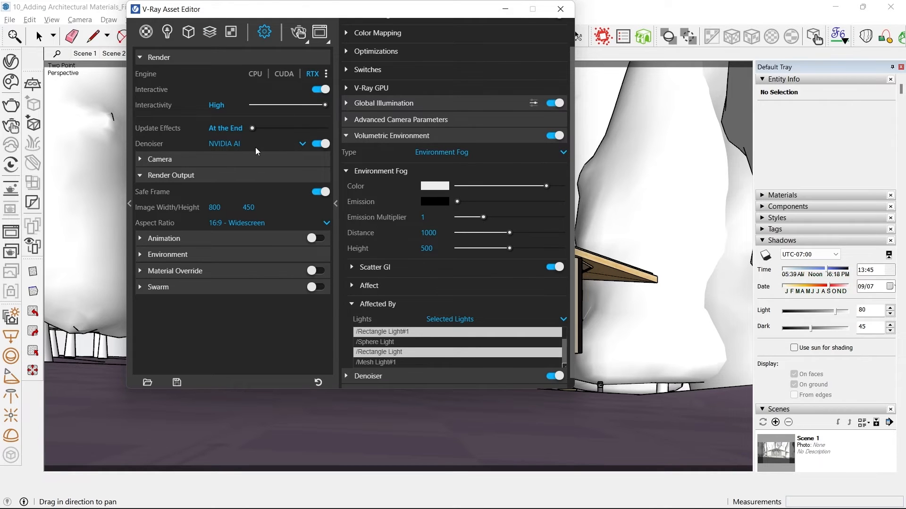
pyautogui.doubleClick(215, 207)
pyautogui.write('1920')
pyautogui.press('Return')
# - Turn off Interactive rendering, set the render quality to High+ and expand the detailed Quality parameters
pyautogui.click(321, 90)
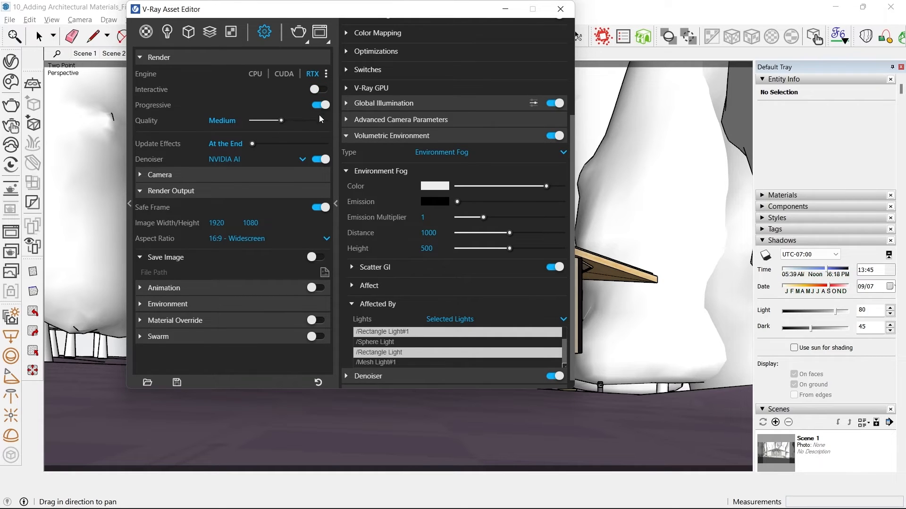
pyautogui.moveTo(282, 121); pyautogui.dragTo(331, 124)
pyautogui.click(366, 33)
pyautogui.click(363, 84)
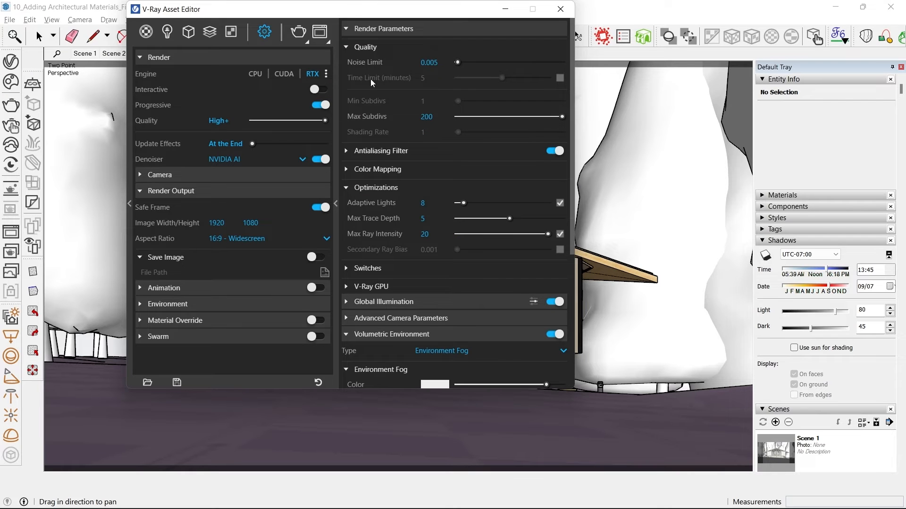
# - Enable a render time limit of 15 minutes, switch off Progressive rendering and save the model
pyautogui.click(560, 78)
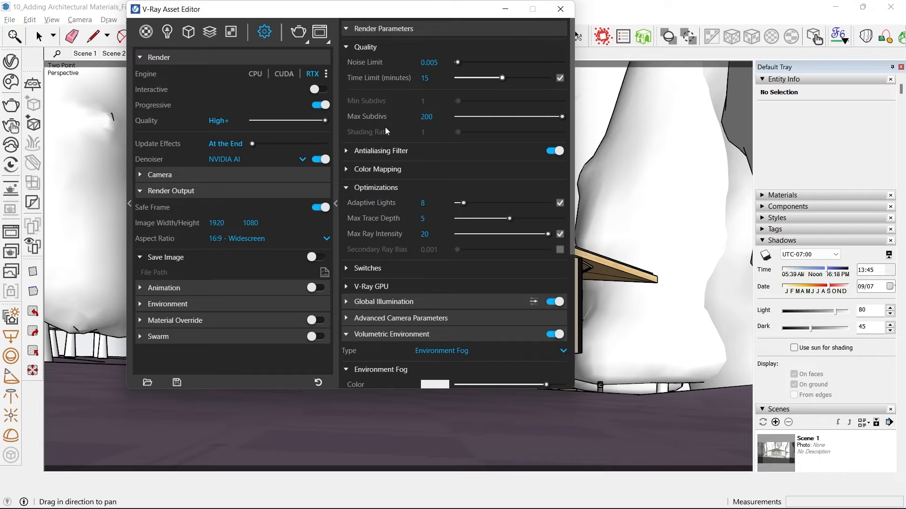
pyautogui.click(318, 106)
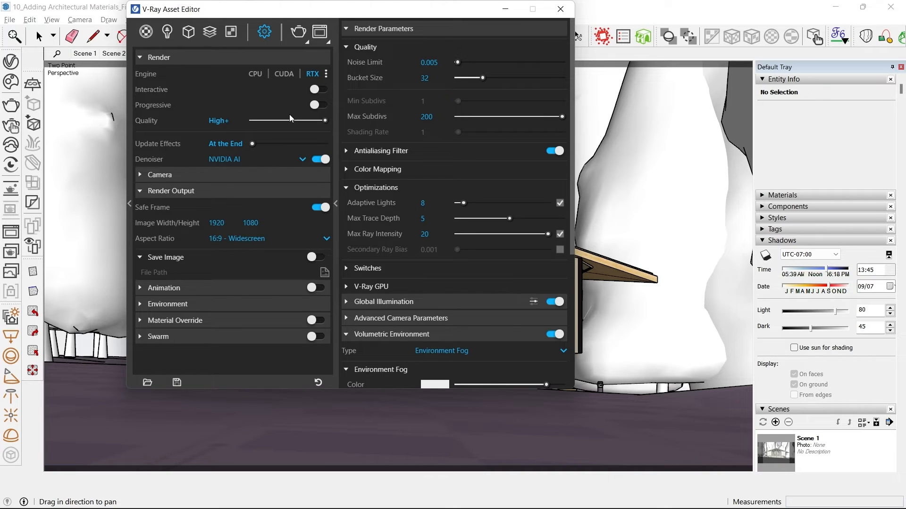
pyautogui.click(10, 20)
pyautogui.click(38, 76)
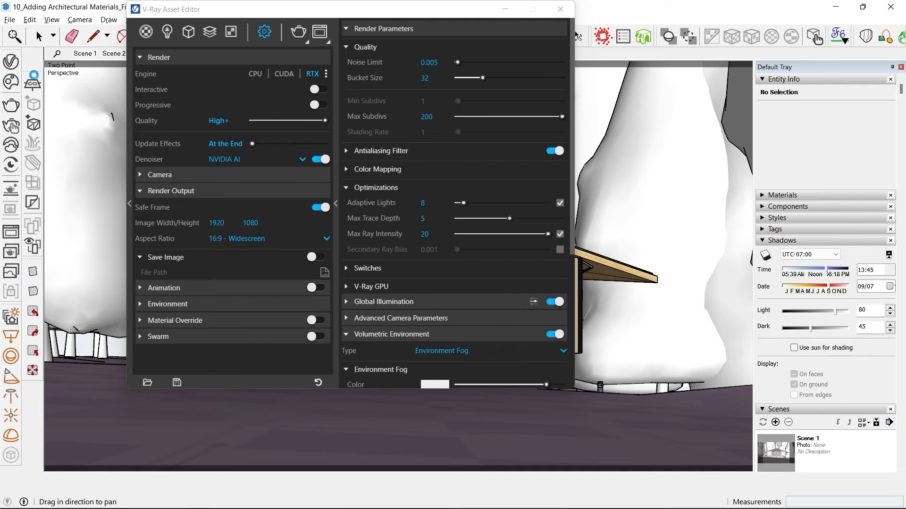
# - Switch to Scene 1 and review its previous render in the V-Ray Frame Buffer
pyautogui.click(84, 53)
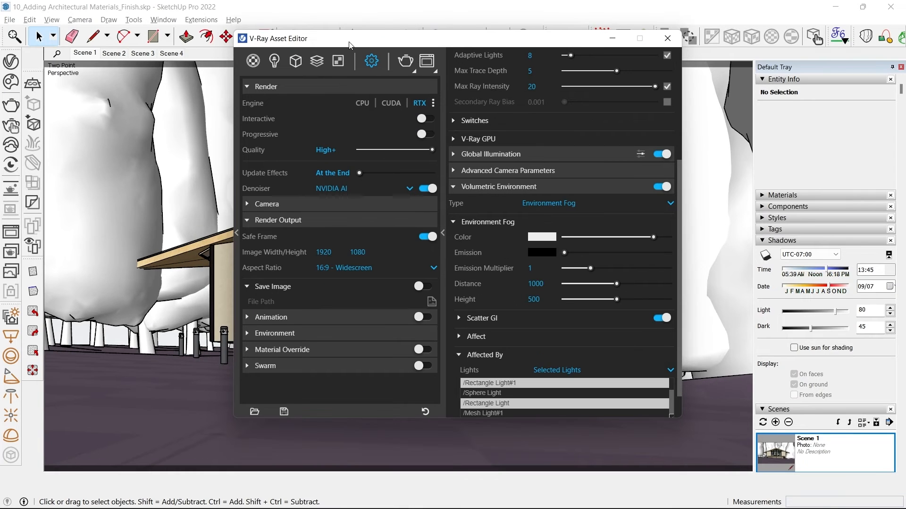
pyautogui.moveTo(349, 43); pyautogui.dragTo(336, 45)
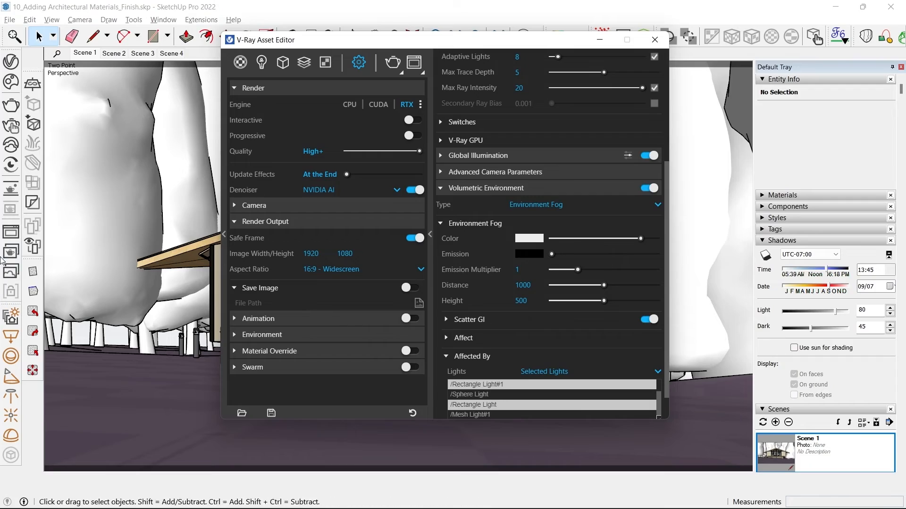
pyautogui.click(12, 233)
pyautogui.scroll(2, 360, 271)
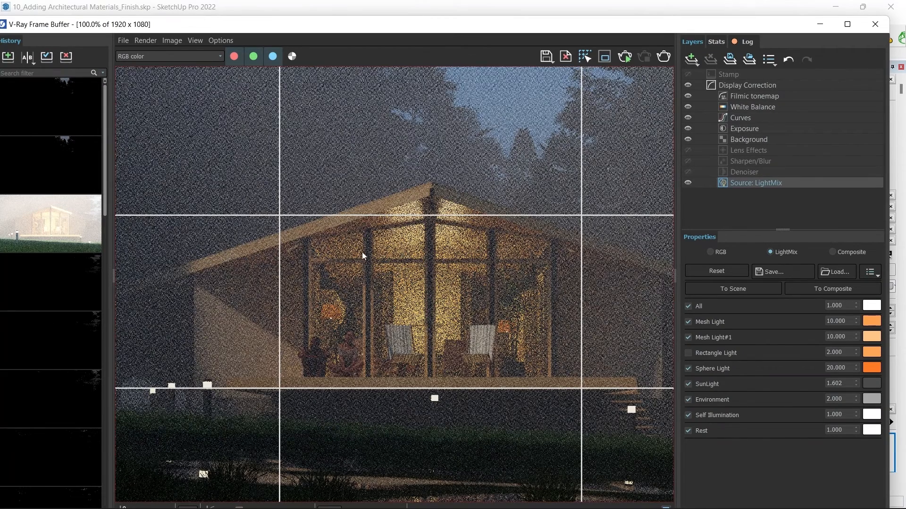
pyautogui.scroll(-2, 431, 257)
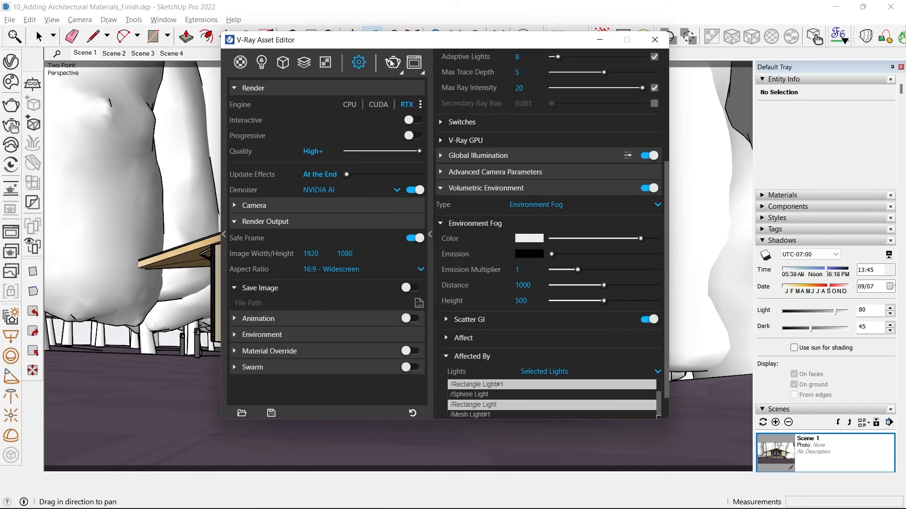
# - Save the model and start the final render of Scene 1 with the V-Ray Frame Buffer maximized
pyautogui.click(10, 19)
pyautogui.click(28, 76)
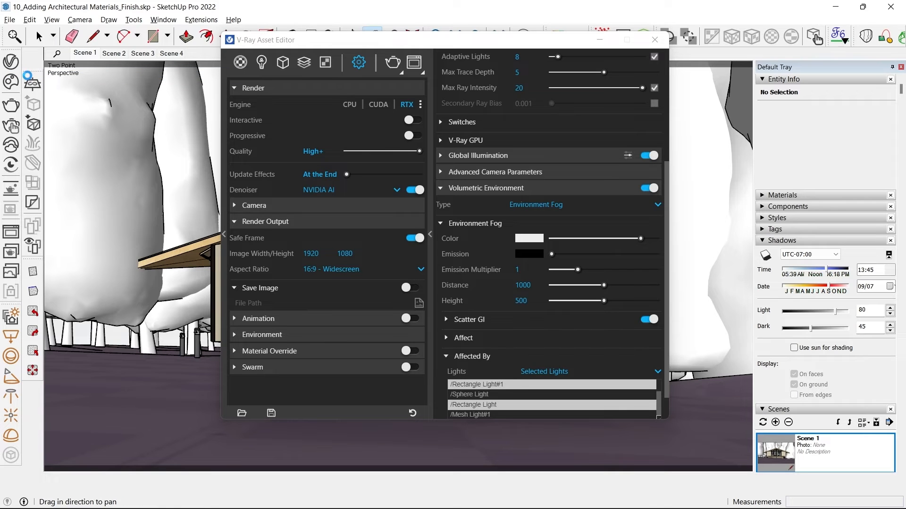
pyautogui.click(388, 63)
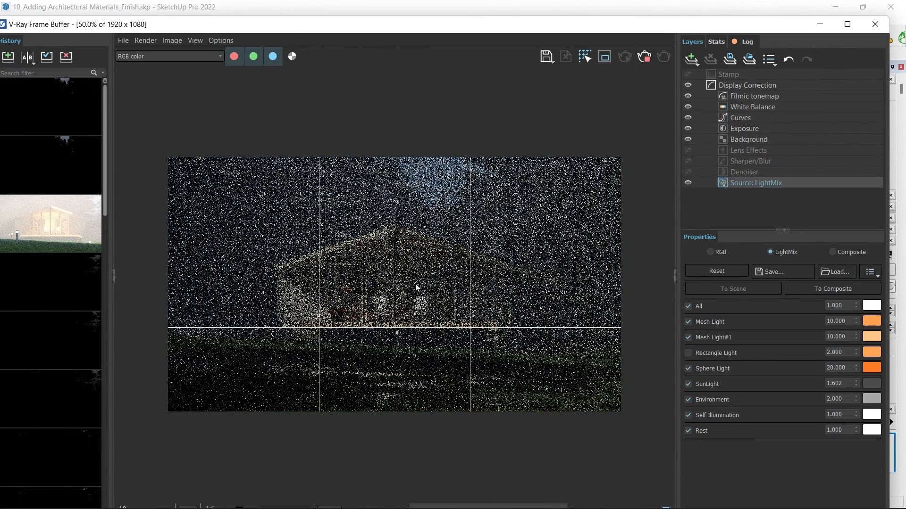
pyautogui.doubleClick(416, 288)
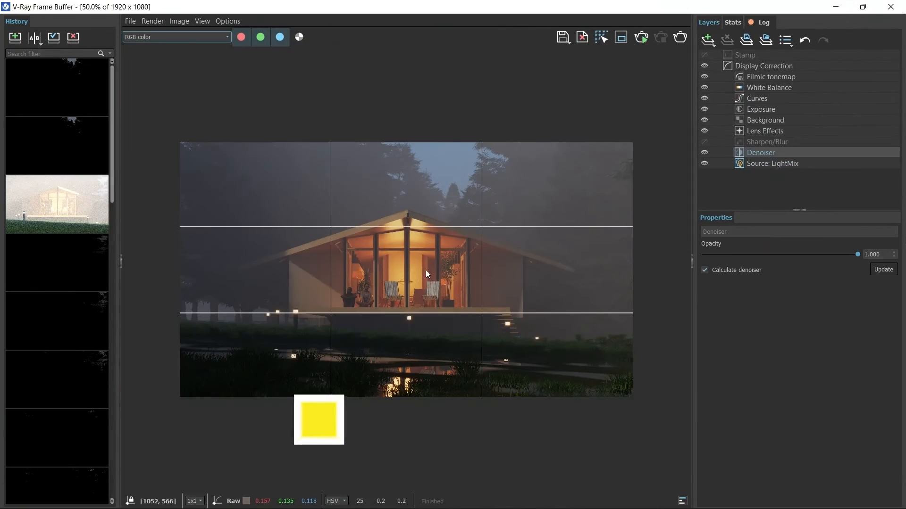
# - Examine the finished render up close, especially the glazed facade, the interior and the seated figures
pyautogui.scroll(1, 426, 270)
pyautogui.scroll(-1, 479, 198)
pyautogui.scroll(2, 429, 278)
pyautogui.scroll(-1, 630, 253)
pyautogui.scroll(1, 399, 255)
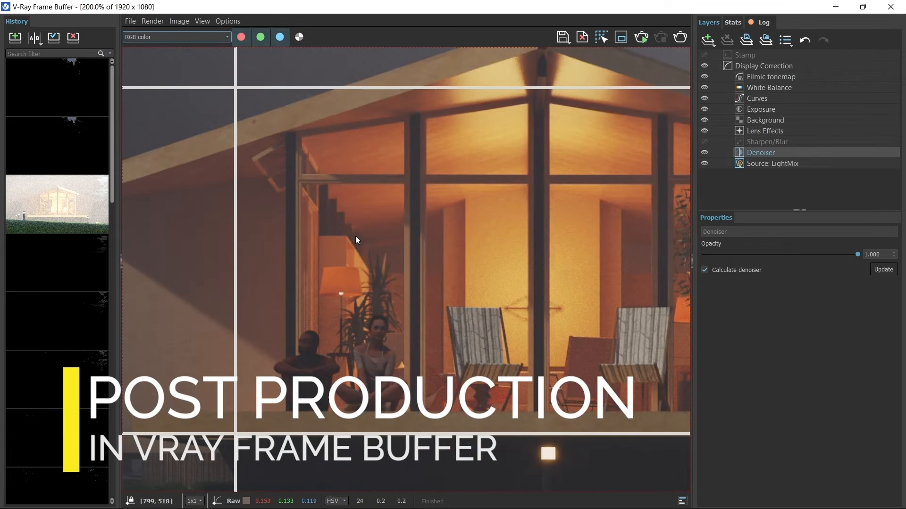
pyautogui.scroll(1, 578, 304)
pyautogui.scroll(-1, 437, 211)
pyautogui.scroll(-1, 159, 344)
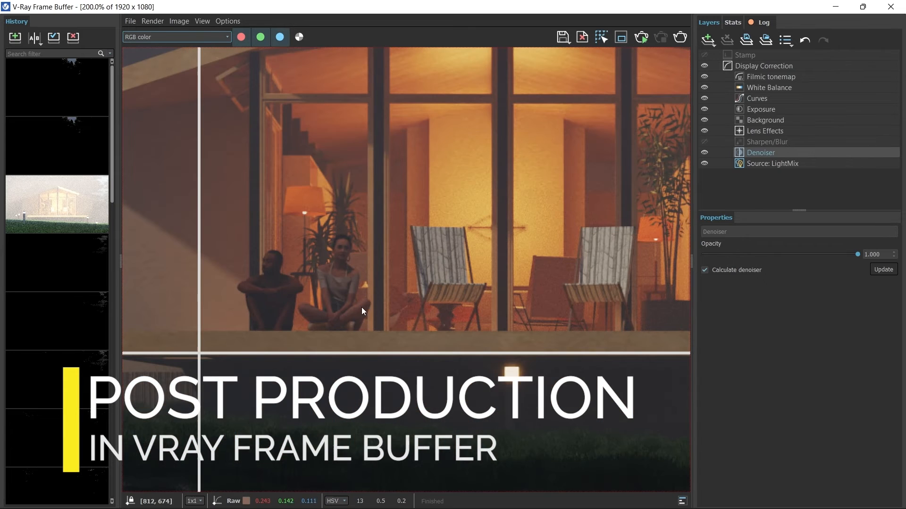
# - Look at the Display Correction and Stamp layer properties and inspect the render's window area in detail
pyautogui.click(751, 65)
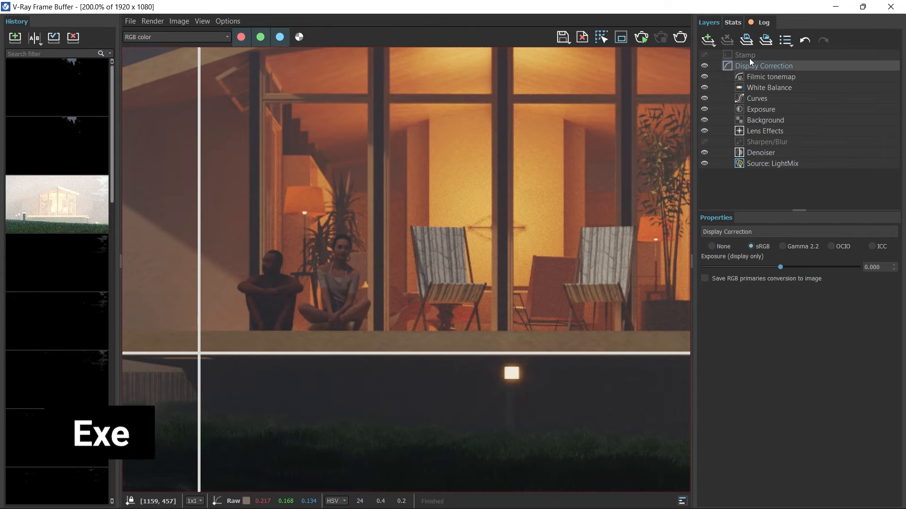
pyautogui.click(749, 55)
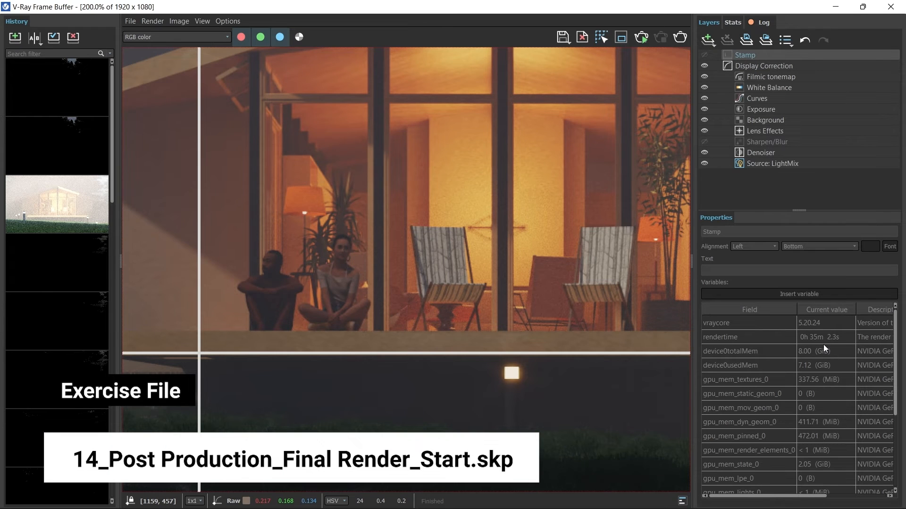
pyautogui.scroll(-2, 400, 284)
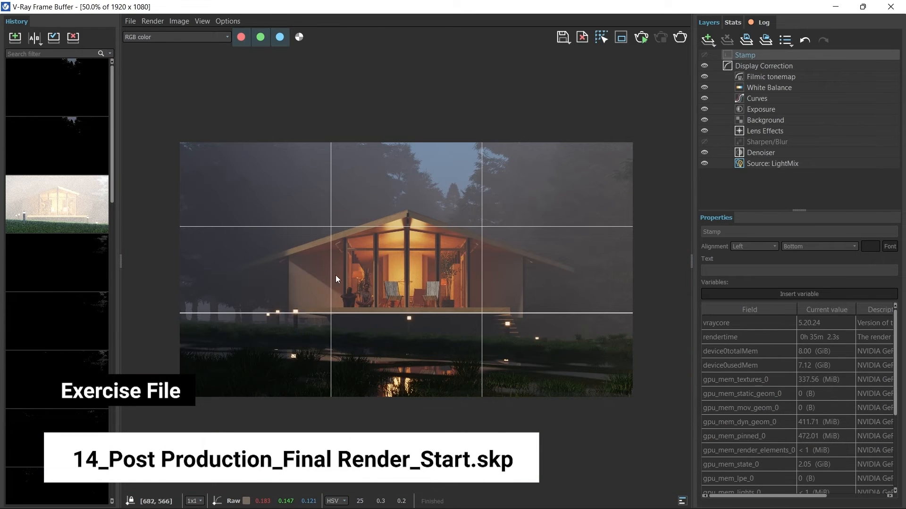
pyautogui.scroll(2, 330, 273)
pyautogui.scroll(-1, 472, 245)
pyautogui.scroll(1, 523, 227)
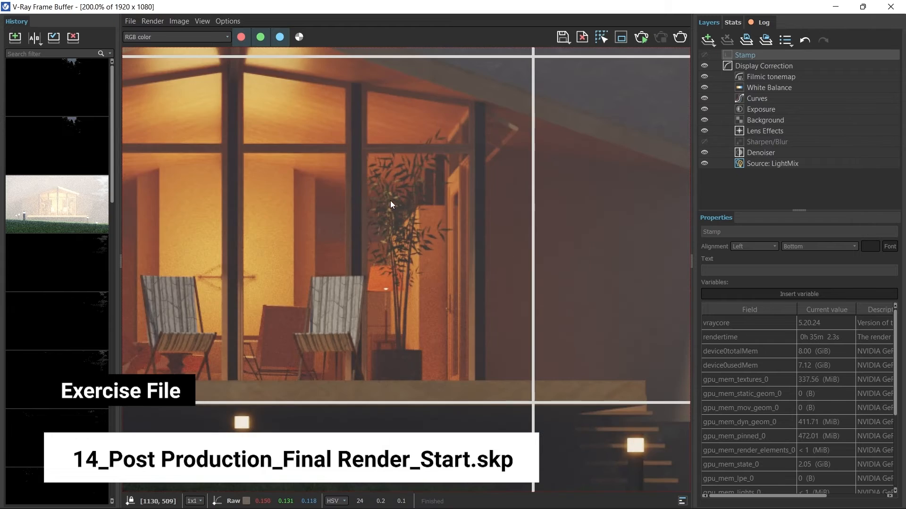
pyautogui.scroll(-2, 392, 200)
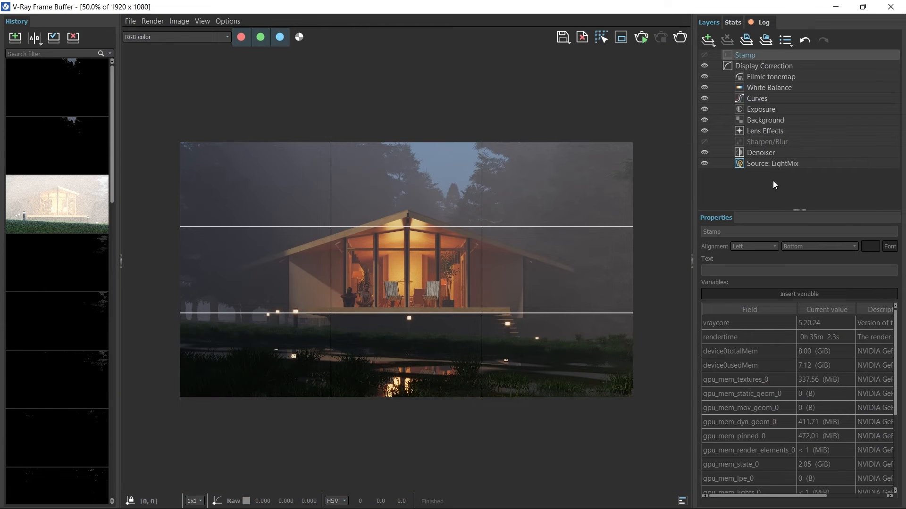
# - Enable the Rectangle Light in the Source: LightMix layer and hide the Background layer
pyautogui.click(764, 167)
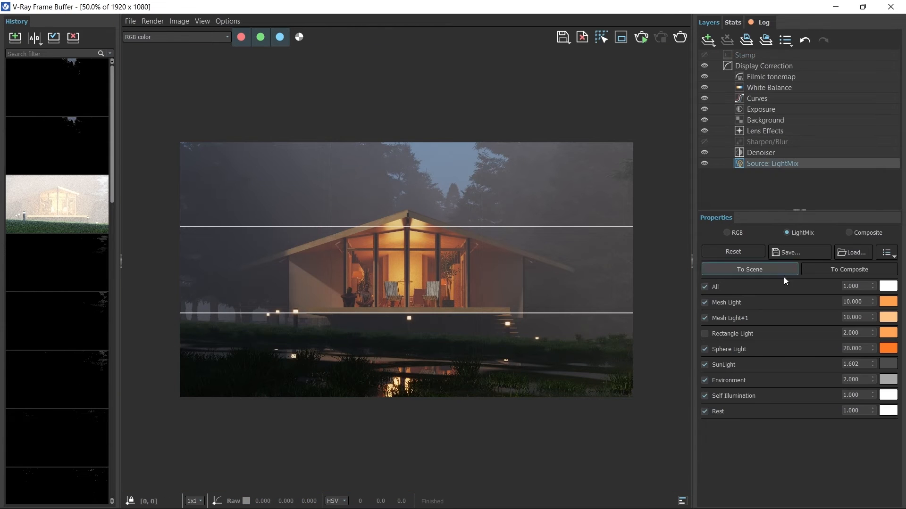
pyautogui.click(704, 333)
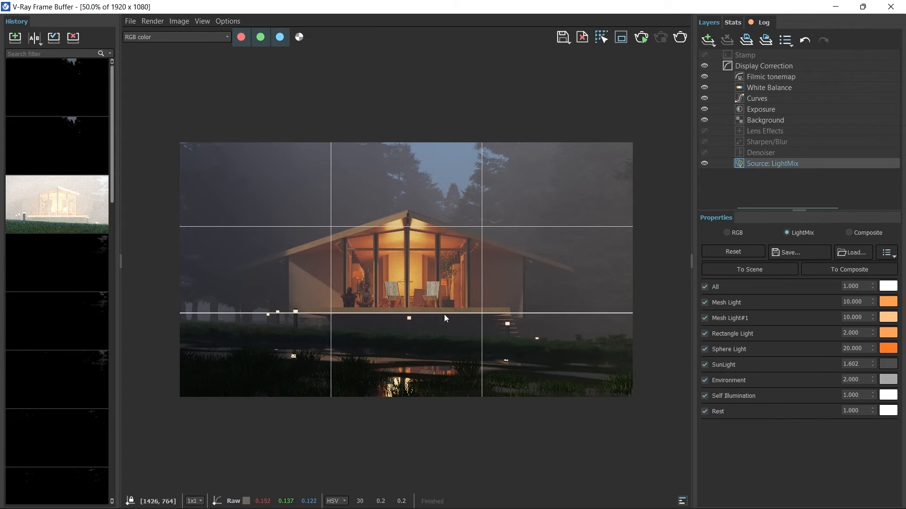
pyautogui.scroll(2, 424, 311)
pyautogui.scroll(-1, 469, 257)
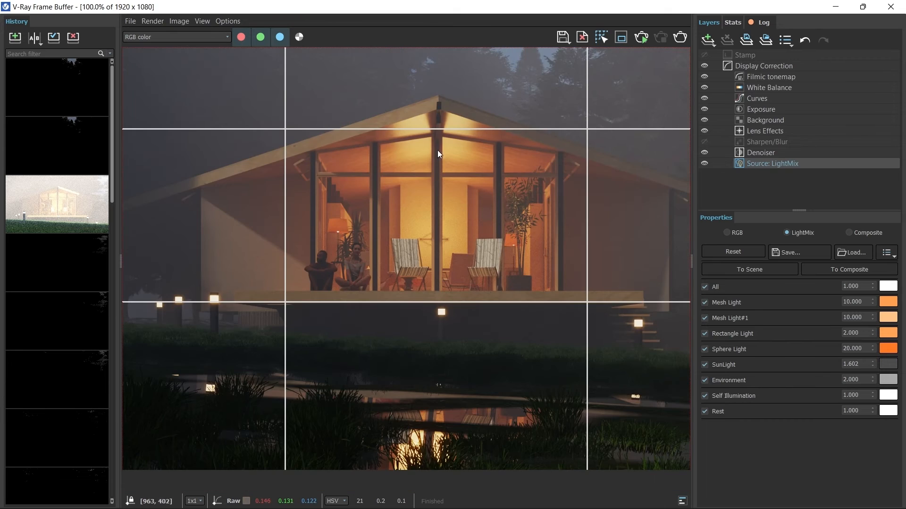
pyautogui.scroll(1, 437, 142)
pyautogui.scroll(-1, 441, 142)
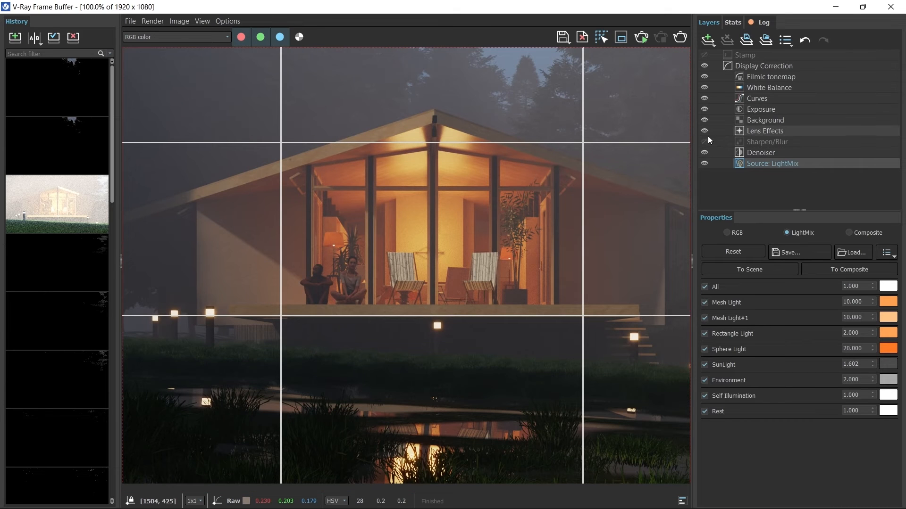
pyautogui.click(704, 120)
pyautogui.scroll(-2, 367, 180)
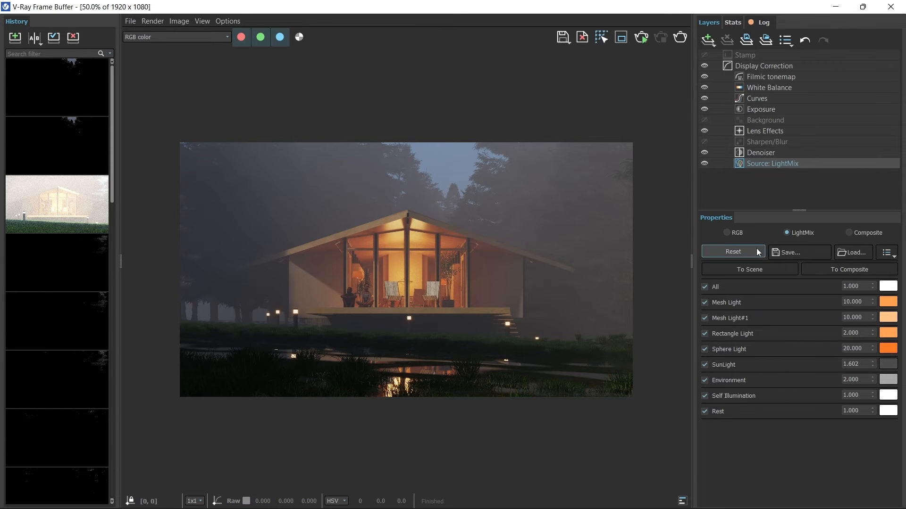
# - Save the LightMix preset as Lightmix_1 in a new 17_Post Production folder inside Exercise Files
pyautogui.click(788, 253)
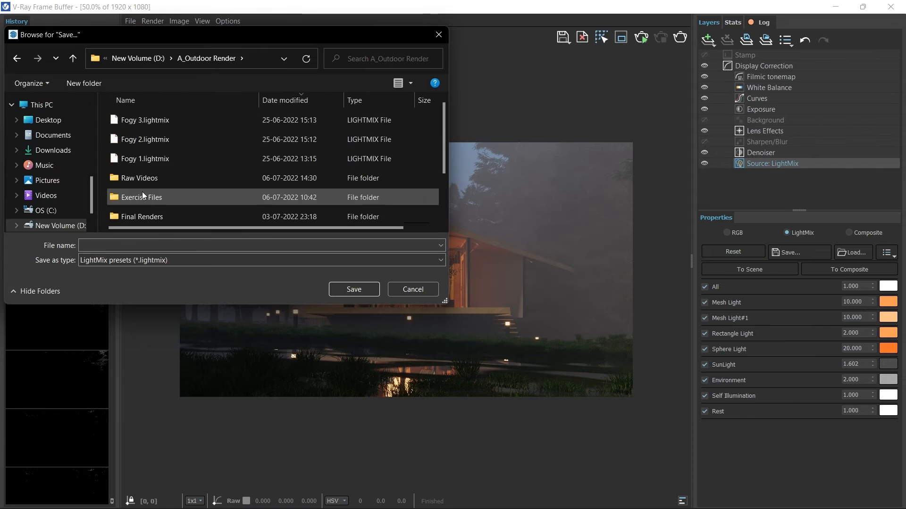
pyautogui.click(75, 81)
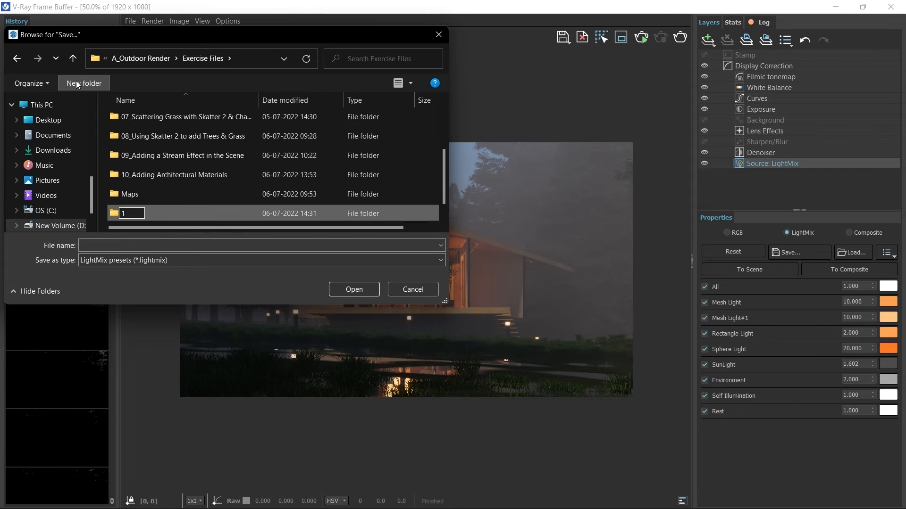
pyautogui.write('17_Post Production')
pyautogui.press('Return')
pyautogui.press('Return')
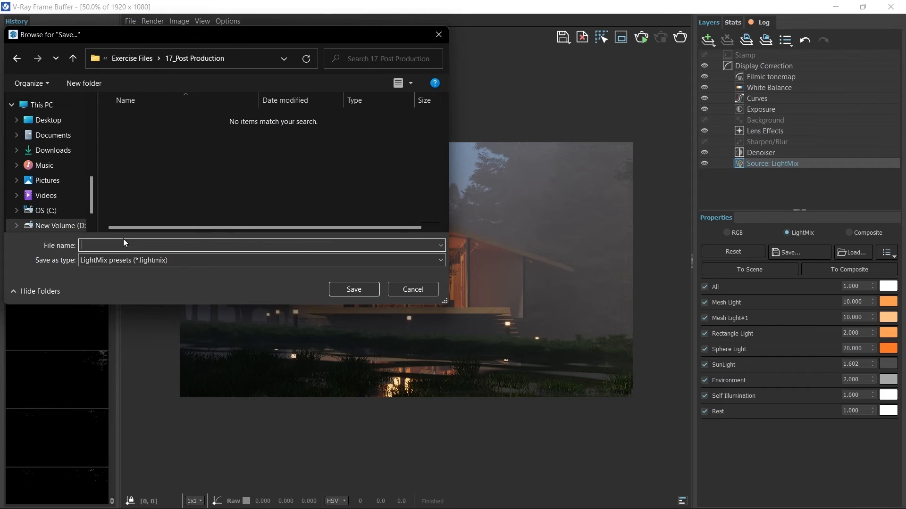
pyautogui.write('LightMix')
pyautogui.press('Return')
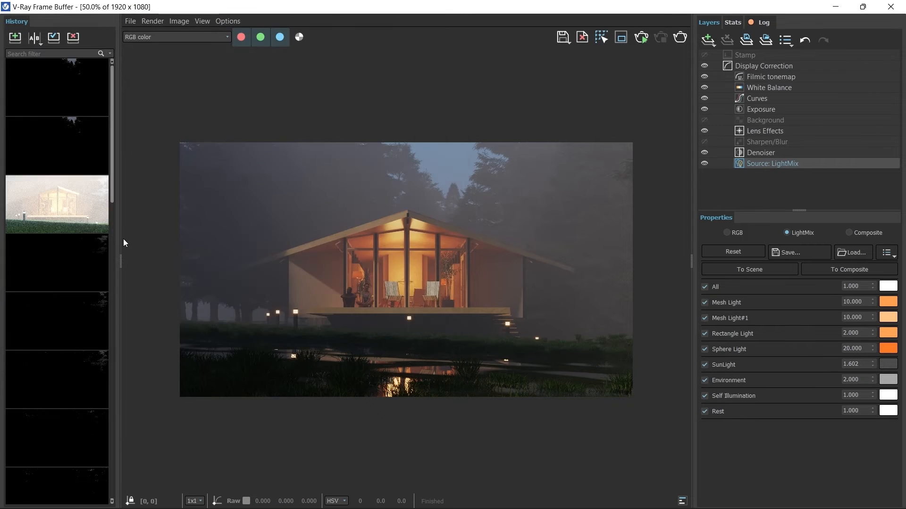
# - Preview the LightMix without the SunLight contribution and turn SunLight back on
pyautogui.click(705, 365)
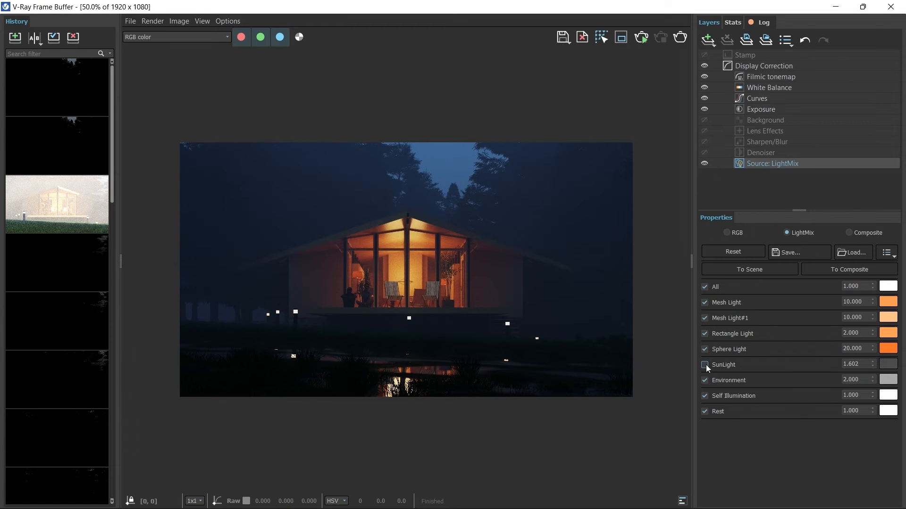
pyautogui.scroll(1, 351, 271)
pyautogui.scroll(-1, 410, 287)
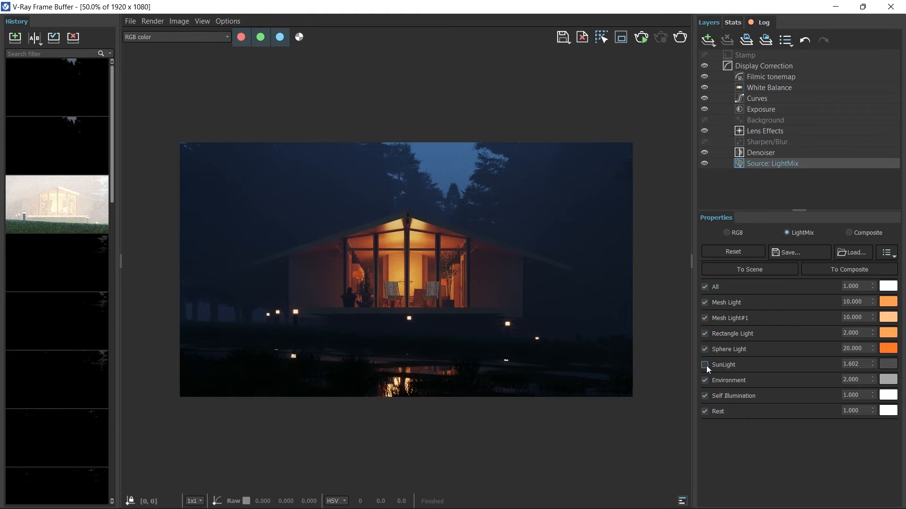
pyautogui.click(704, 364)
# - Lower the SunLight intensity in the LightMix to 0.084
pyautogui.moveTo(874, 366); pyautogui.dragTo(894, 505)
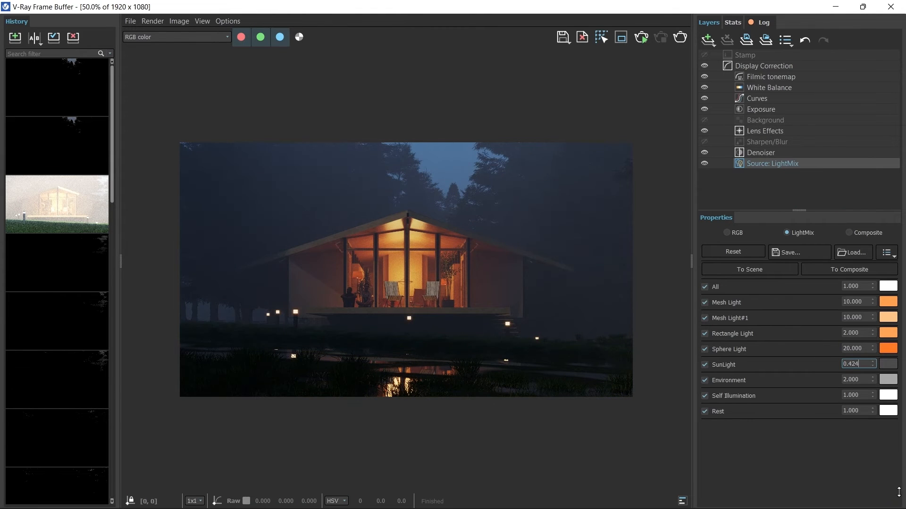
pyautogui.moveTo(902, 414); pyautogui.dragTo(902, 363)
pyautogui.scroll(1, 391, 298)
pyautogui.scroll(-1, 411, 288)
pyautogui.scroll(1, 437, 275)
pyautogui.scroll(-1, 441, 300)
pyautogui.scroll(1, 448, 301)
pyautogui.scroll(-1, 457, 303)
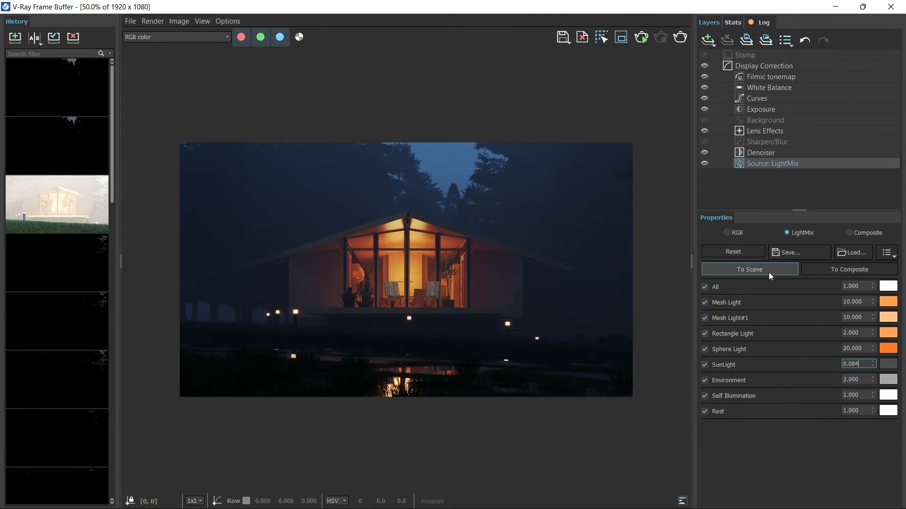
# - Save the darker light setup as a second LightMix preset named Lightmix_2 in the 17_Post Production folder
pyautogui.click(784, 253)
pyautogui.write('L')
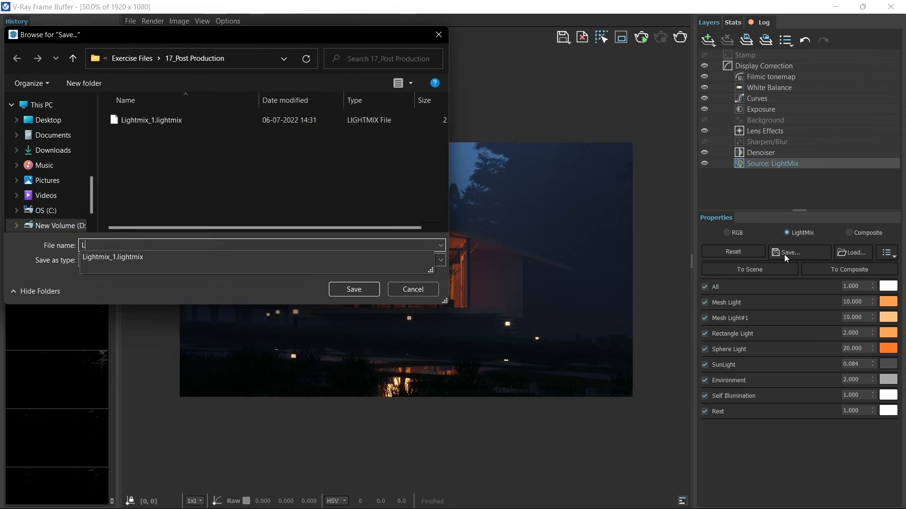
pyautogui.write('ightmix_2')
pyautogui.press('Return')
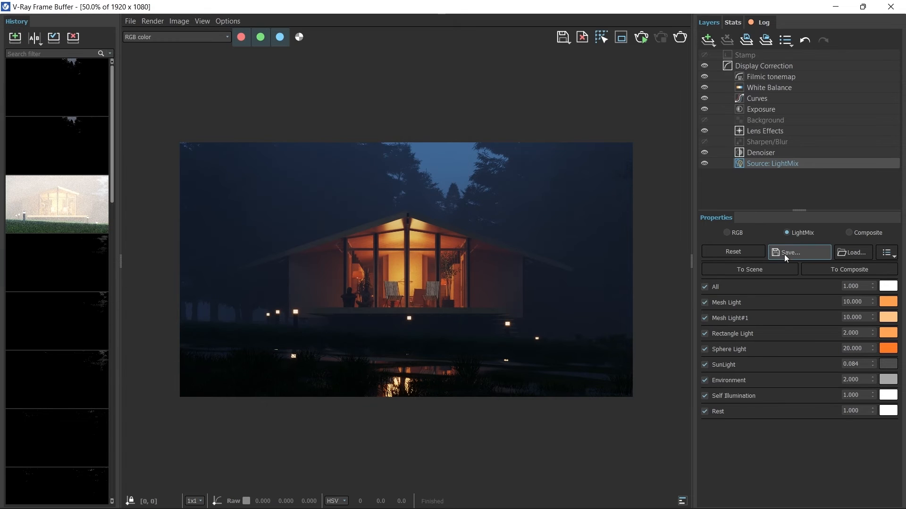
pyautogui.click(713, 40)
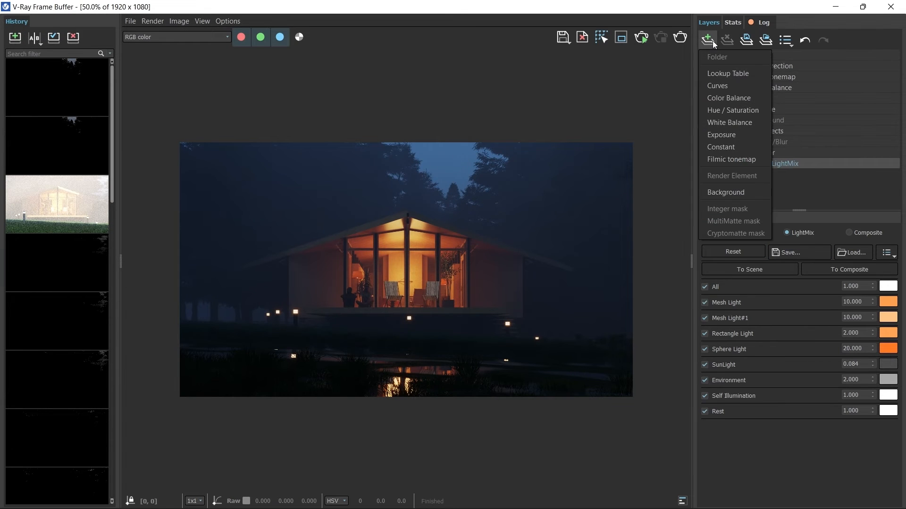
pyautogui.click(726, 124)
pyautogui.rightClick(764, 80)
pyautogui.click(783, 127)
# - Cool the image by lowering the existing White Balance layer's temperature to 6168.196
pyautogui.click(761, 97)
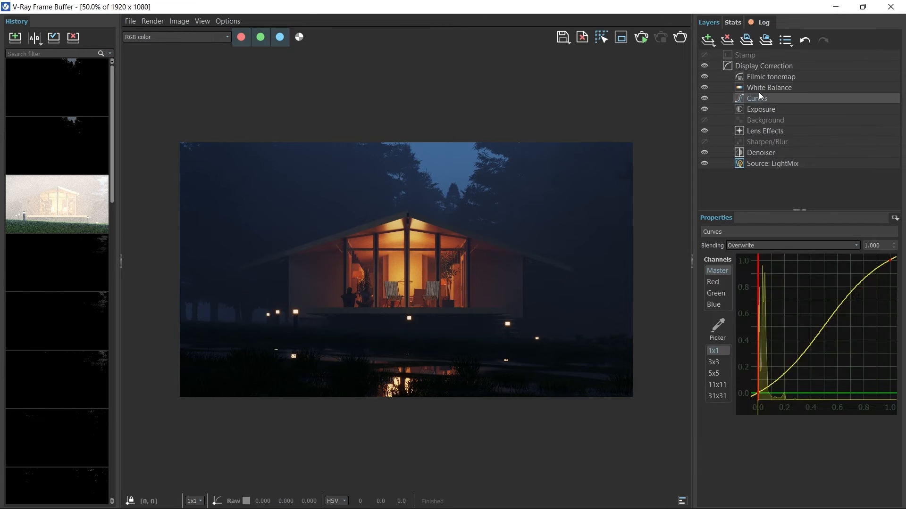
pyautogui.click(759, 88)
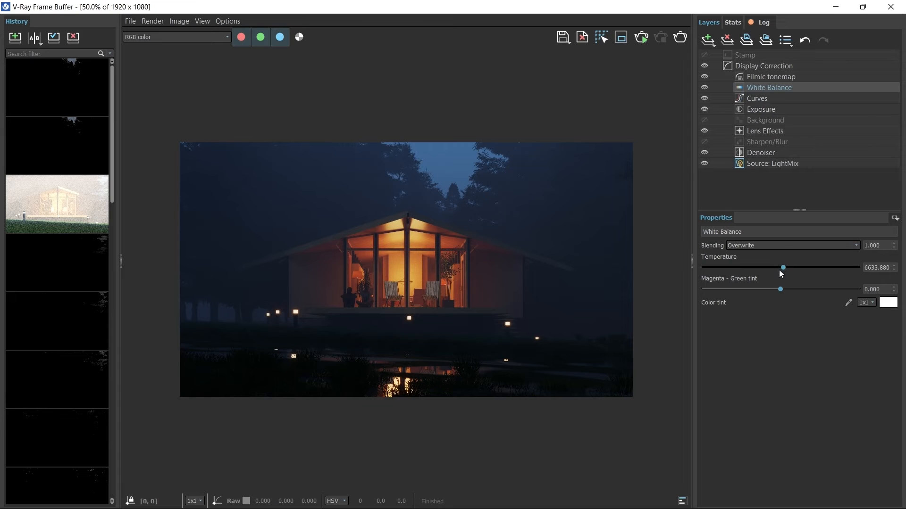
pyautogui.moveTo(782, 268)
pyautogui.mouseDown()
pyautogui.moveTo(723, 271)
pyautogui.moveTo(887, 276)
pyautogui.moveTo(774, 284)
pyautogui.moveTo(727, 276)
pyautogui.moveTo(774, 275)
pyautogui.mouseUp()
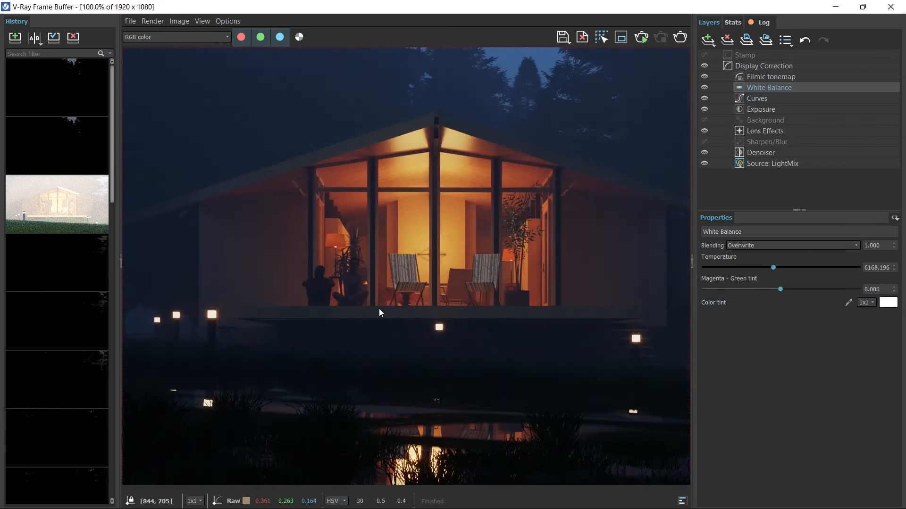
# - Enable the Sharpen/Blur calculation with a sharpen amount of 1.865 and check the house details up close
pyautogui.click(761, 166)
pyautogui.click(727, 142)
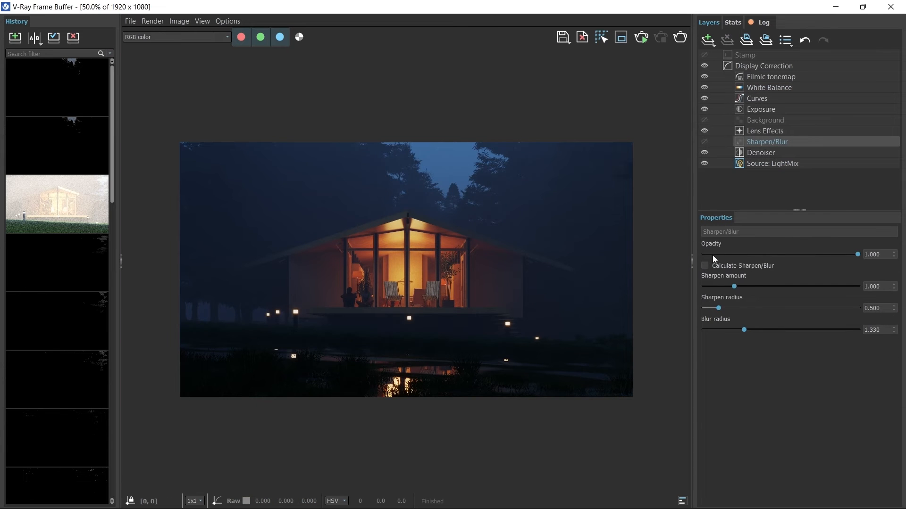
pyautogui.click(705, 265)
pyautogui.doubleClick(375, 279)
pyautogui.moveTo(595, 272); pyautogui.dragTo(563, 282, button='middle')
pyautogui.scroll(1, 300, 289)
pyautogui.scroll(-1, 299, 290)
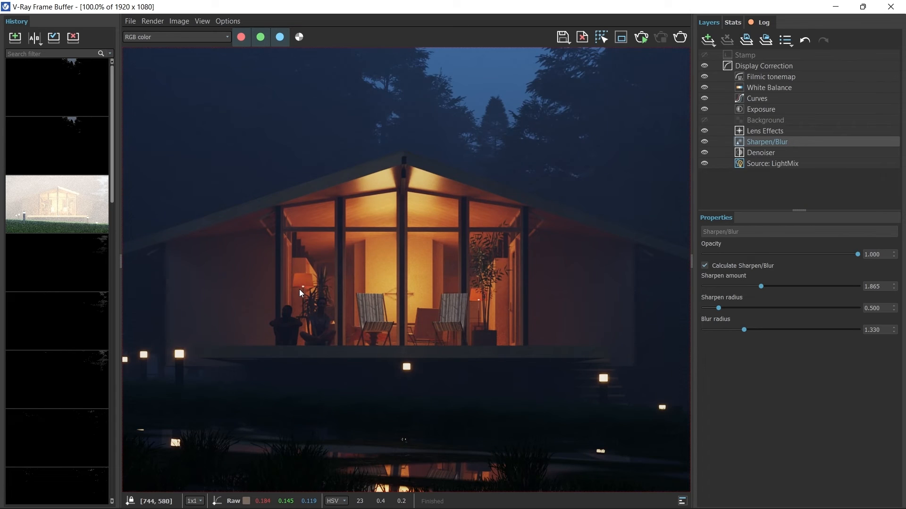
pyautogui.scroll(1, 496, 185)
pyautogui.scroll(-2, 448, 333)
# - Raise the Lens Effects intensity to 1.981 and compare the glow around the garden lights with the effect off and on
pyautogui.click(765, 133)
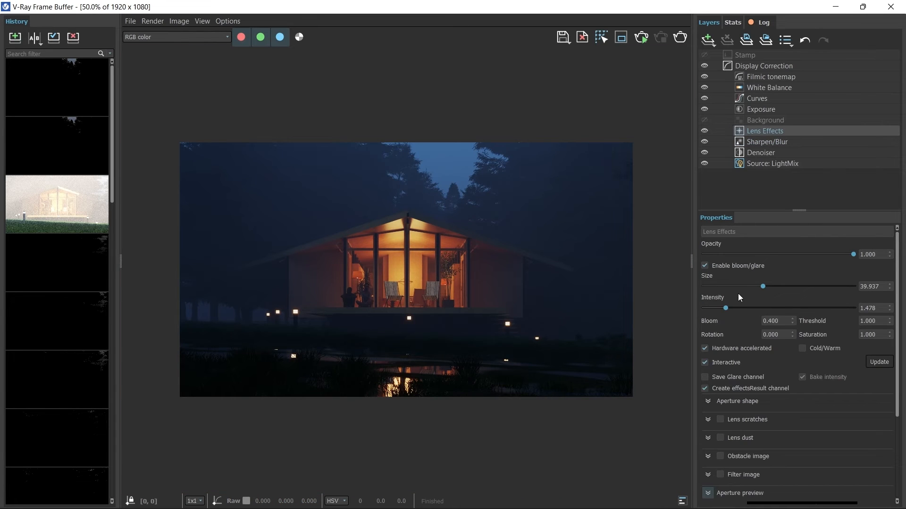
pyautogui.click(734, 309)
pyautogui.scroll(2, 290, 314)
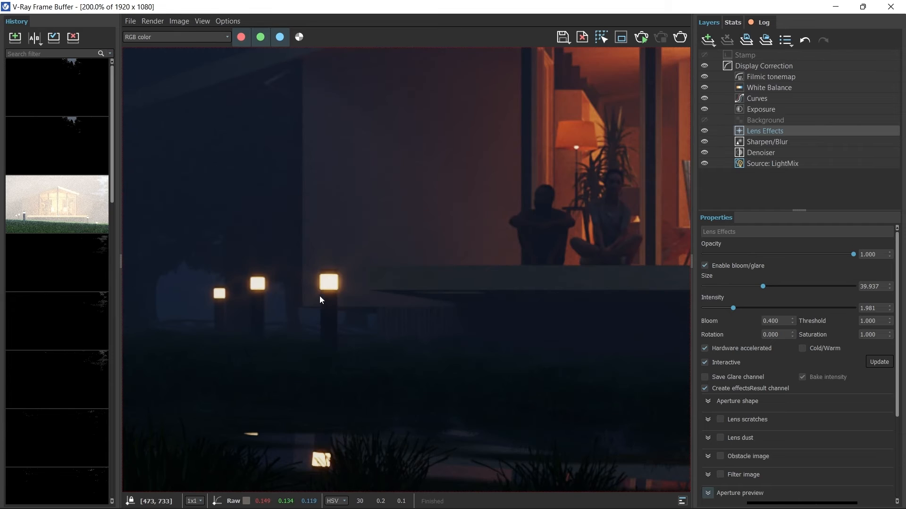
pyautogui.scroll(1, 313, 295)
pyautogui.click(704, 132)
pyautogui.click(704, 132)
pyautogui.scroll(-2, 290, 258)
pyautogui.scroll(1, 420, 387)
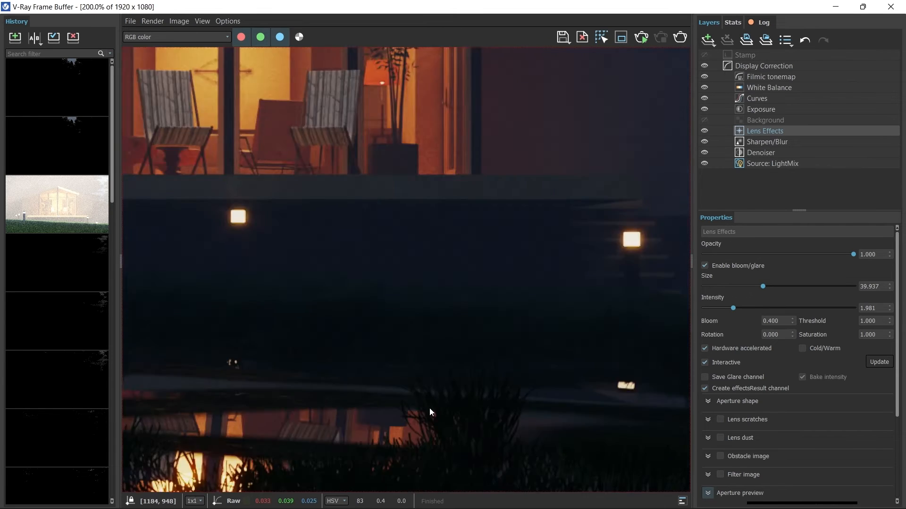
pyautogui.scroll(-2, 431, 311)
# - Save all the correction layers as a VFB layers file named Tree House in the 17_Post Production folder
pyautogui.click(753, 162)
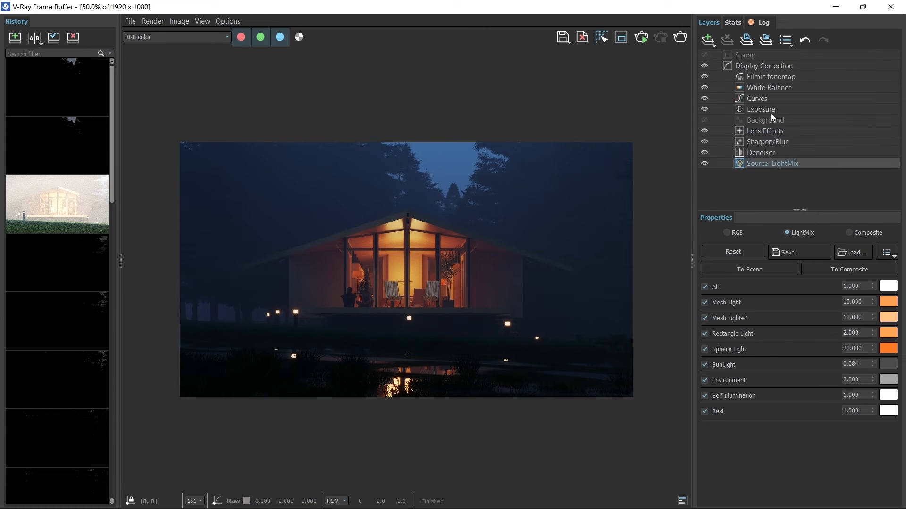
pyautogui.click(746, 43)
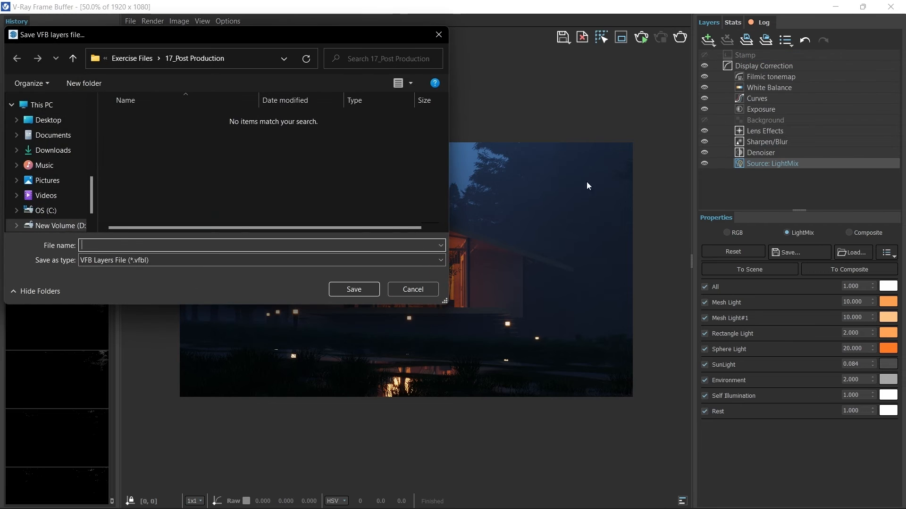
pyautogui.write('Tre')
pyautogui.write('e House')
pyautogui.press('Return')
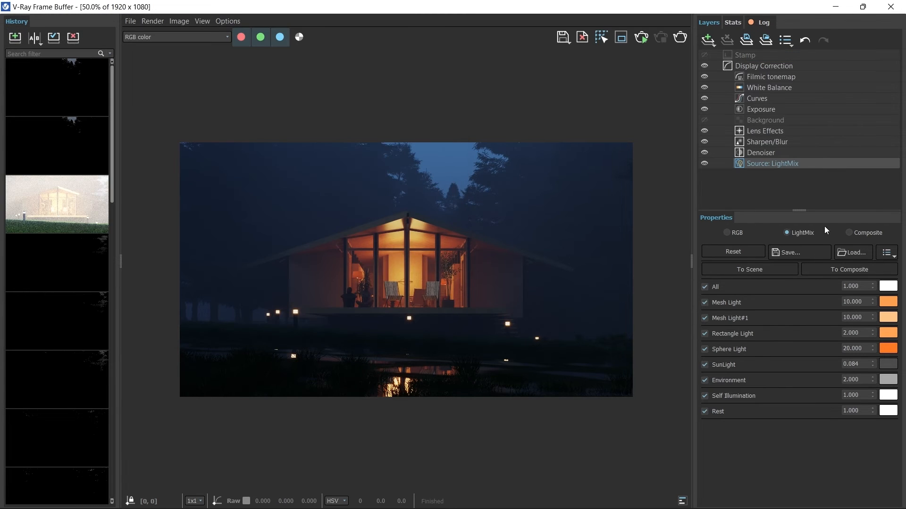
# - Save the current LightMix settings as another preset with the Lightmix_ name prefix in the 17_Post Production folder
pyautogui.click(795, 253)
pyautogui.write('Lightmix_')
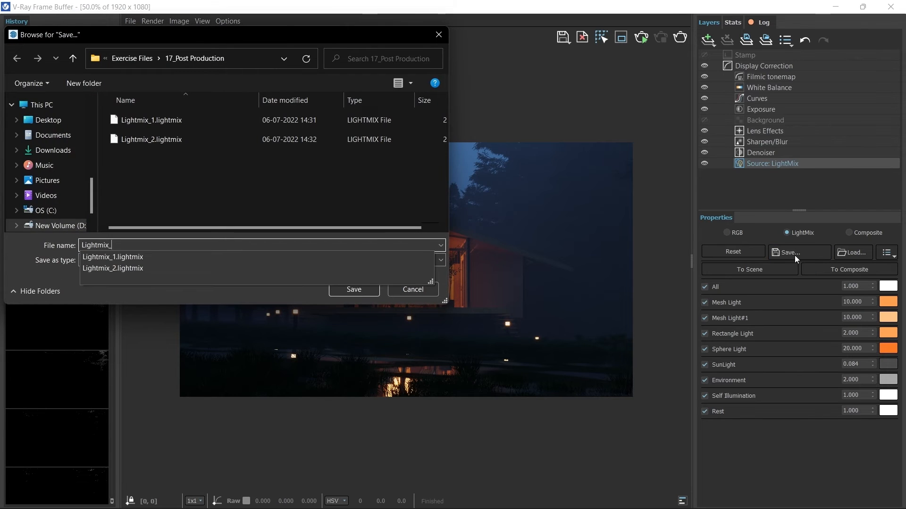
pyautogui.press('Return')
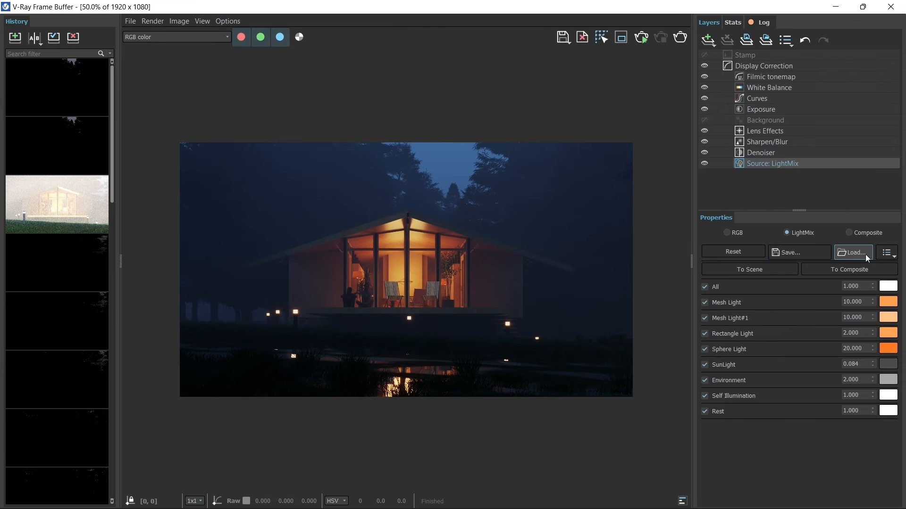
# - View the Alpha and Cryptomatte render elements of the tree house render
pyautogui.click(177, 39)
pyautogui.click(160, 54)
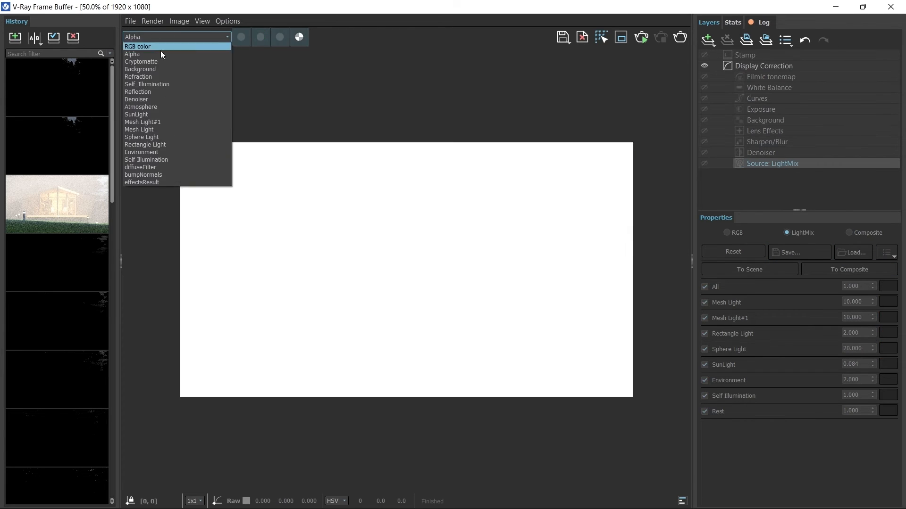
pyautogui.click(149, 61)
pyautogui.click(157, 36)
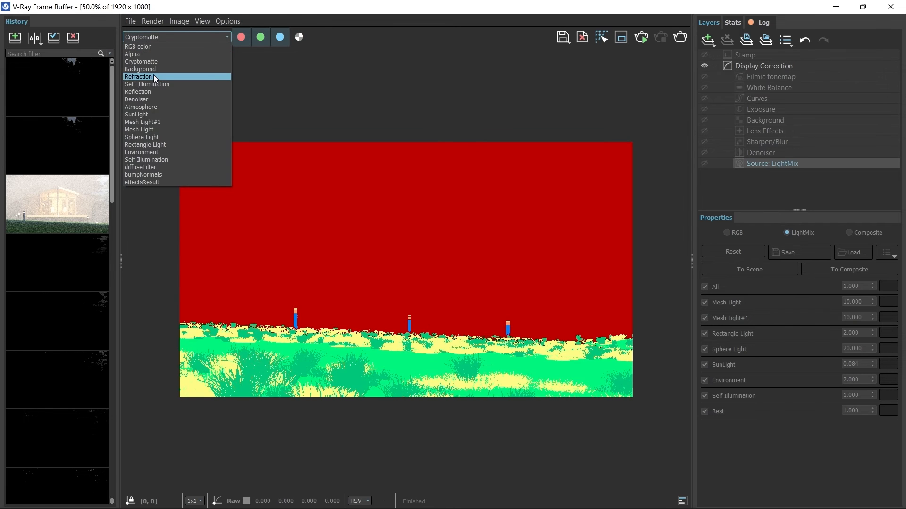
pyautogui.click(154, 77)
pyautogui.click(154, 61)
pyautogui.scroll(1, 460, 210)
pyautogui.scroll(-1, 461, 210)
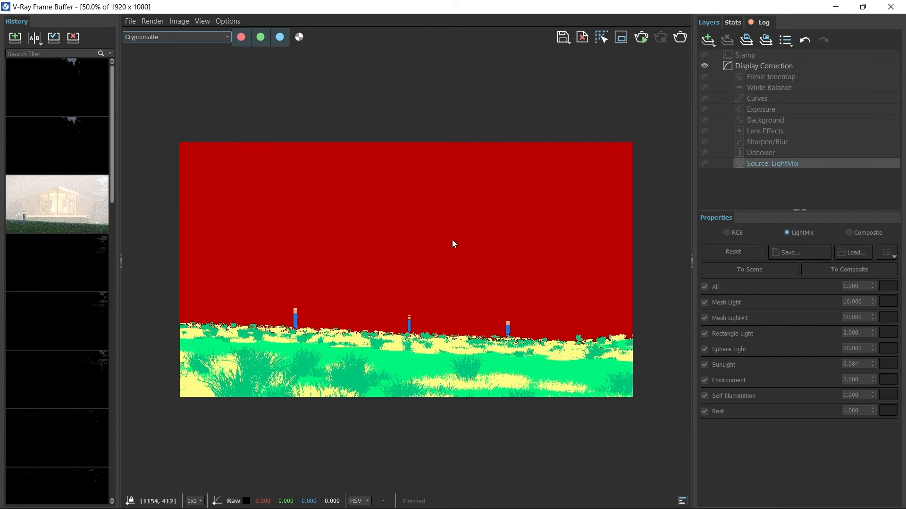
# - View the Refraction, Background and Atmosphere render elements one after another
pyautogui.click(186, 38)
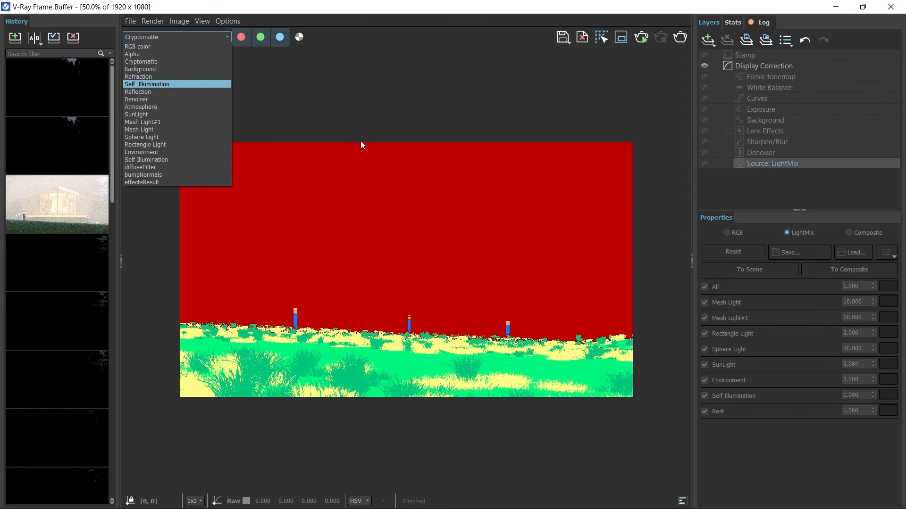
pyautogui.click(159, 86)
pyautogui.click(156, 36)
pyautogui.click(183, 77)
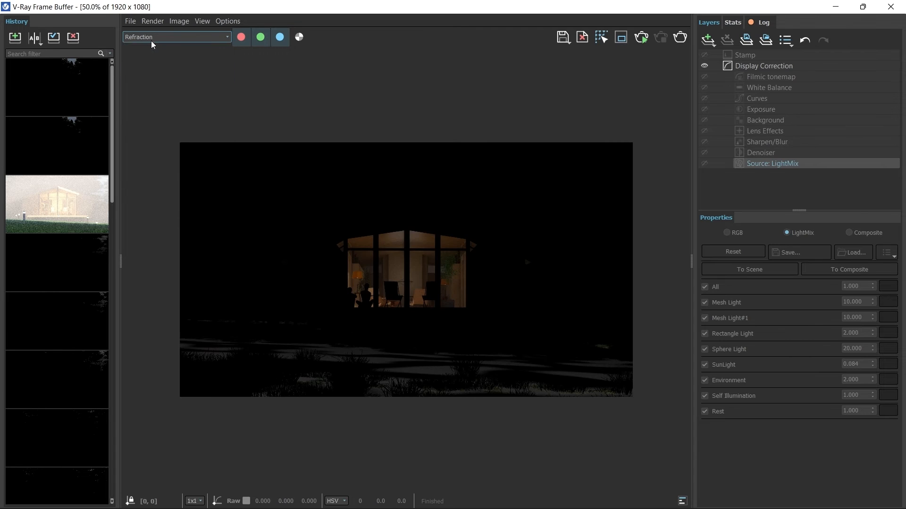
pyautogui.click(155, 36)
pyautogui.click(188, 69)
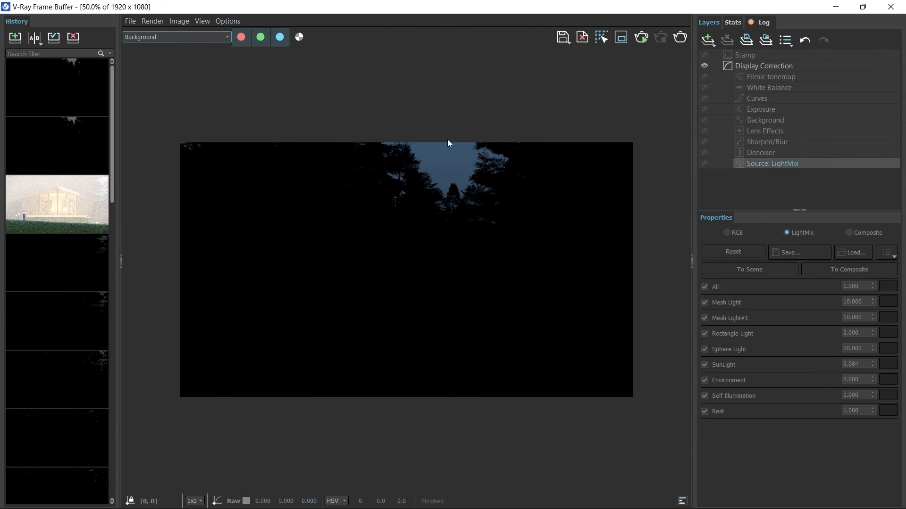
pyautogui.click(187, 36)
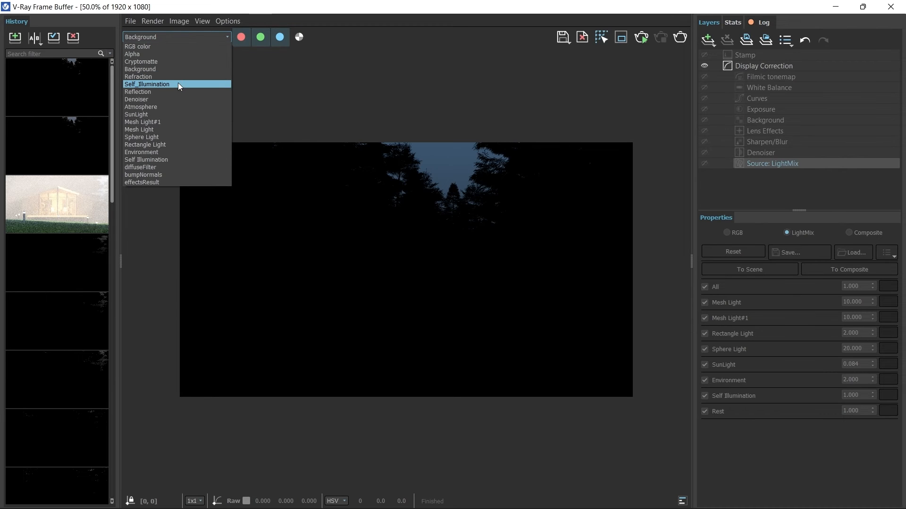
pyautogui.click(165, 107)
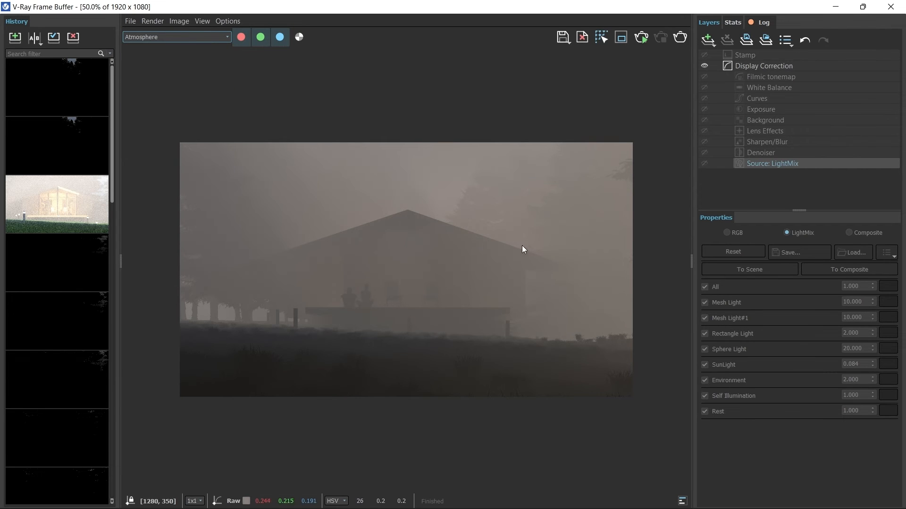
# - Display the RGB color channel again and compare it with the effectsResult channel
pyautogui.click(169, 42)
pyautogui.click(169, 39)
pyautogui.click(169, 41)
pyautogui.click(151, 47)
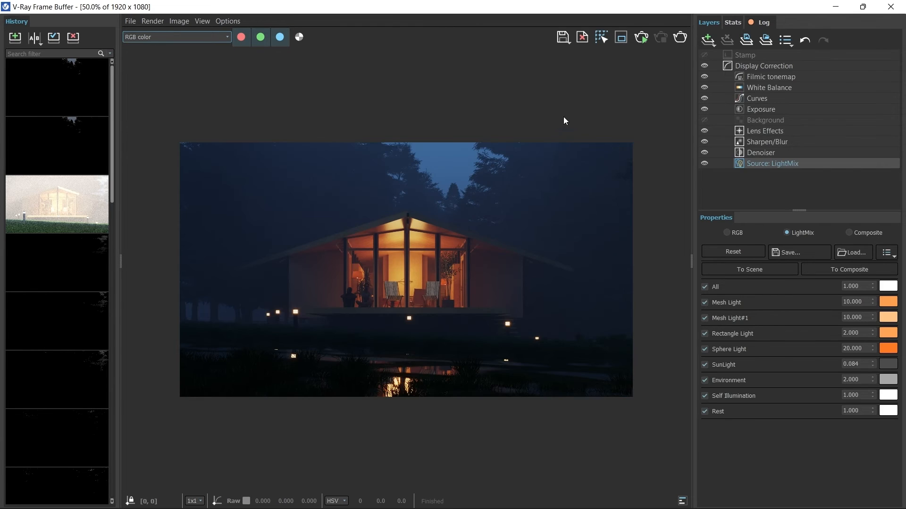
pyautogui.click(174, 36)
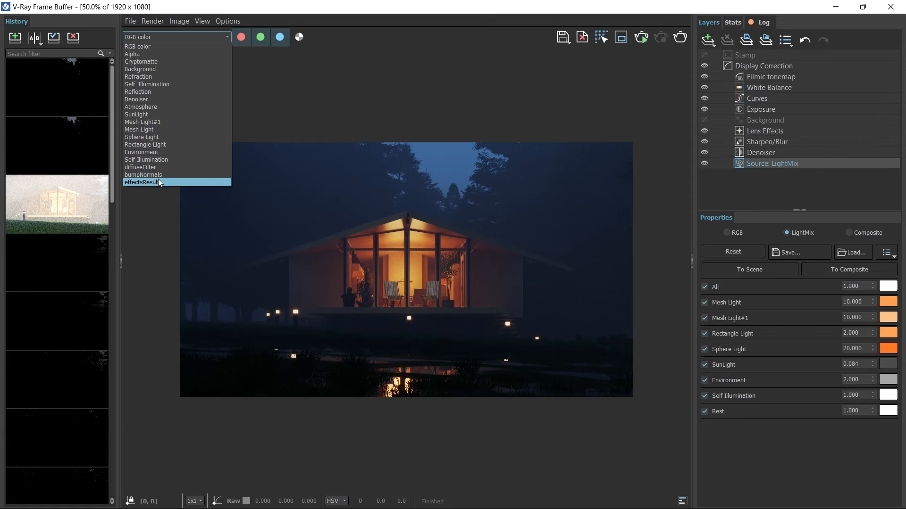
pyautogui.click(157, 179)
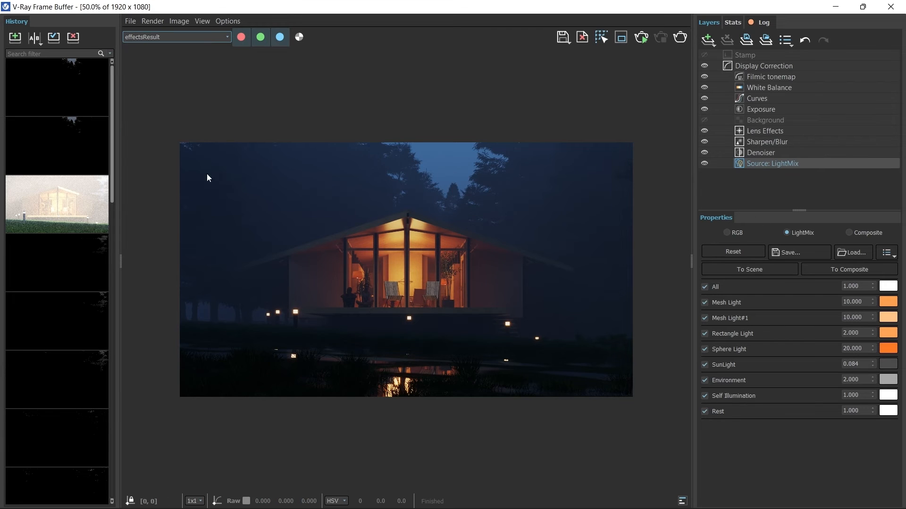
# - Send the LightMix setup to Composite mode and inspect the house interior up close for noise
pyautogui.click(861, 270)
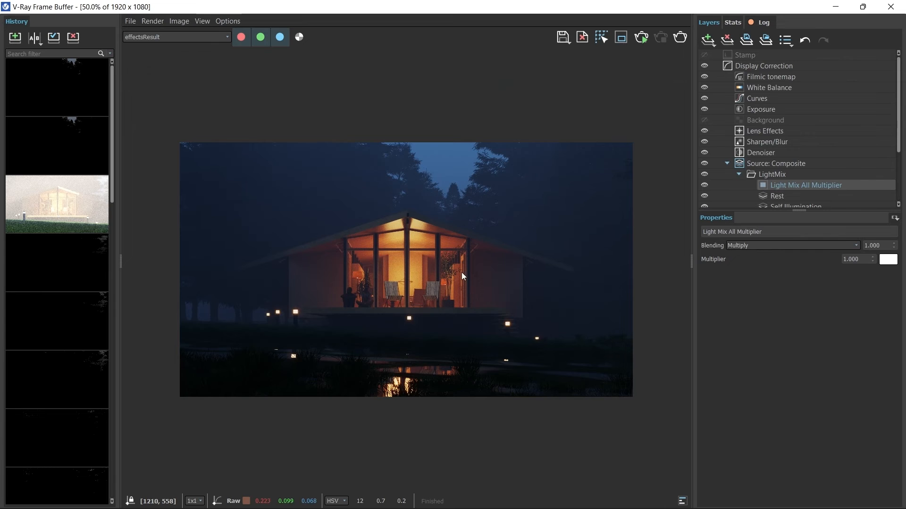
pyautogui.scroll(1, 435, 247)
pyautogui.scroll(-1, 548, 264)
pyautogui.scroll(2, 421, 247)
pyautogui.scroll(-2, 421, 247)
pyautogui.scroll(2, 332, 250)
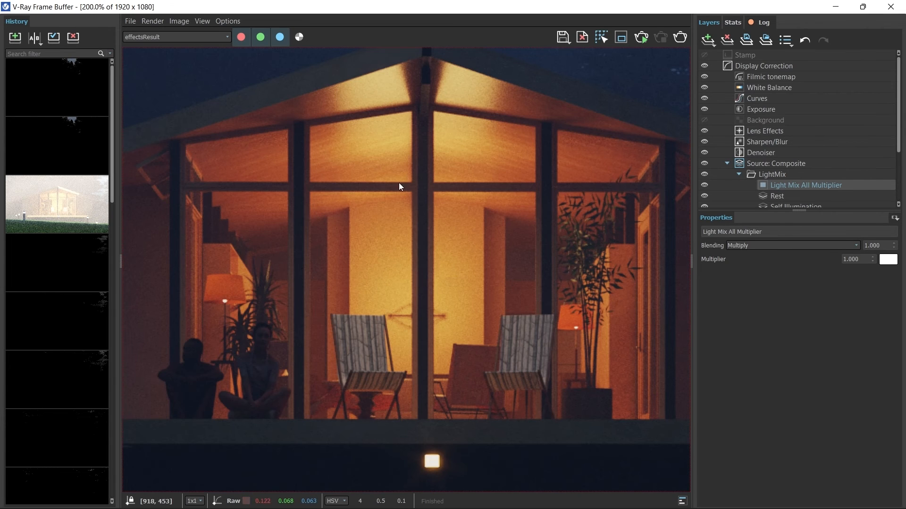
# - Add a Render Element layer inside the LightMix folder and set its element to Refraction
pyautogui.click(775, 177)
pyautogui.rightClick(776, 176)
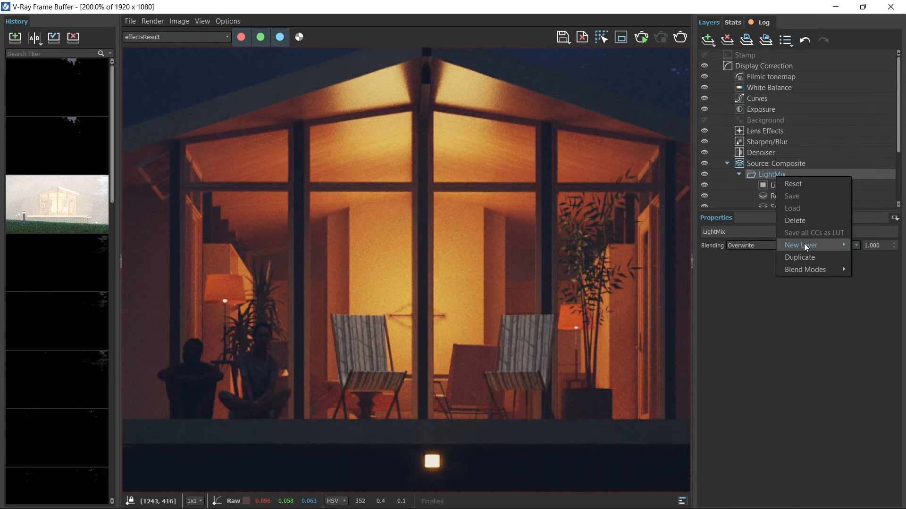
pyautogui.moveTo(803, 243)
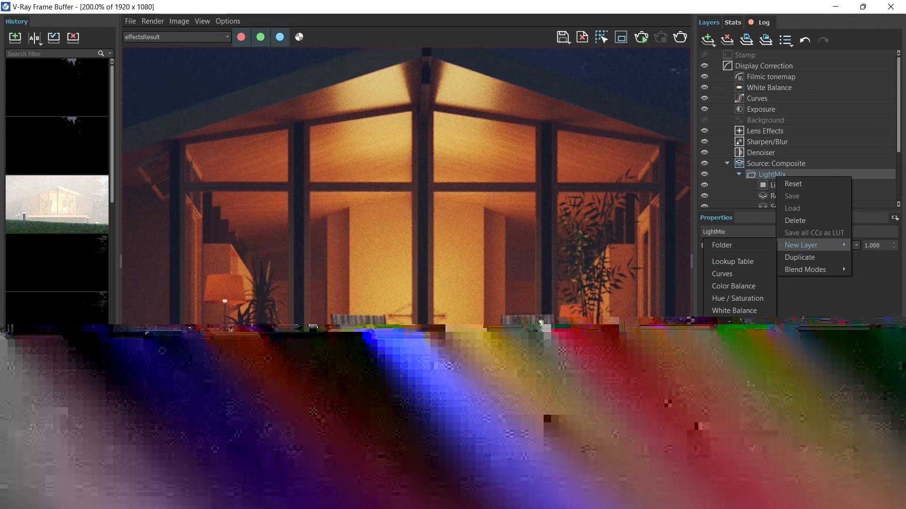
pyautogui.click(744, 365)
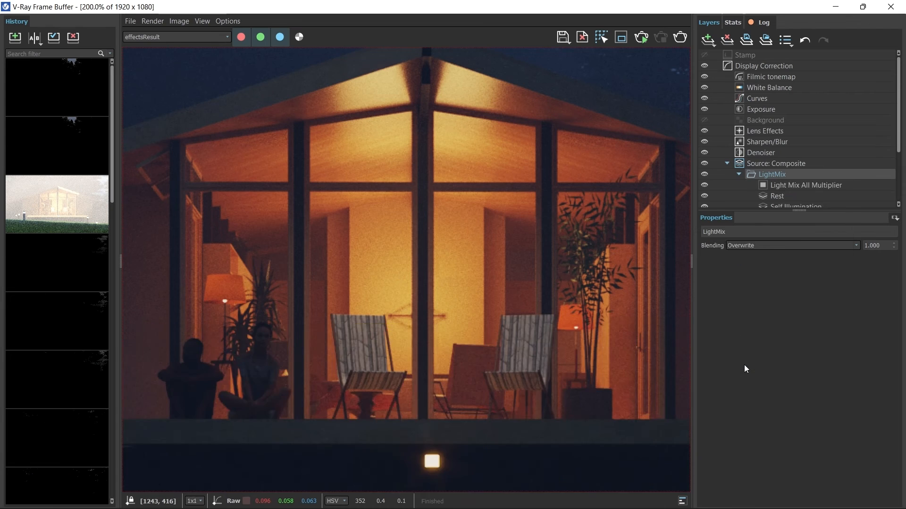
pyautogui.click(840, 259)
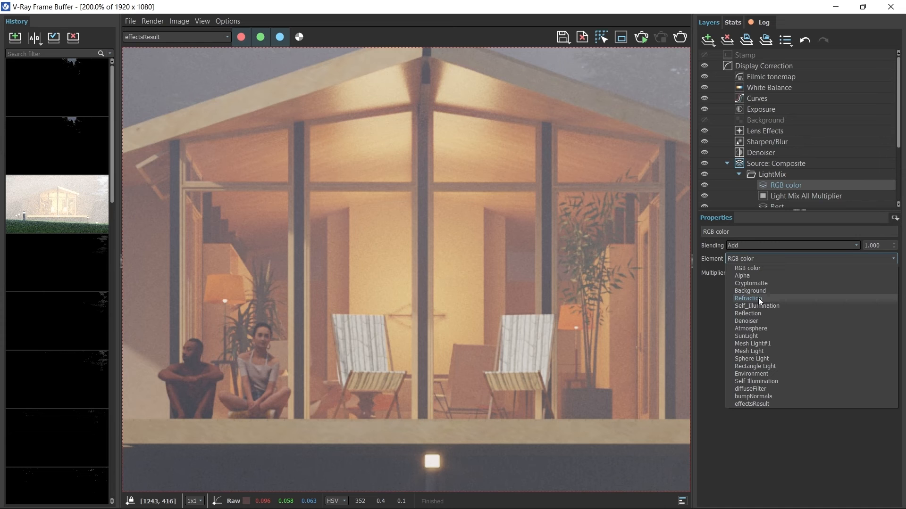
pyautogui.click(776, 301)
pyautogui.scroll(-3, 368, 260)
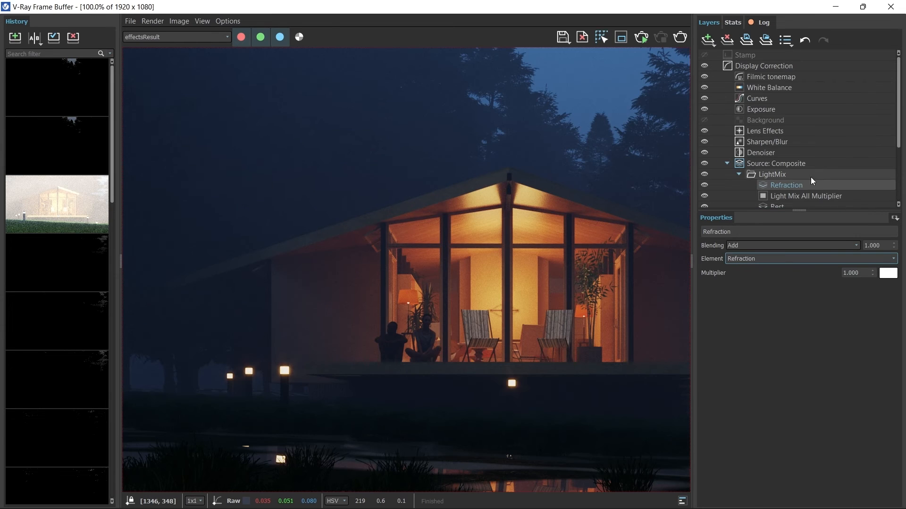
# - Compare the image with the Refraction layer hidden and shown, and return the display to the RGB color channel
pyautogui.click(705, 186)
pyautogui.click(705, 185)
pyautogui.click(705, 185)
pyautogui.click(705, 186)
pyautogui.click(705, 185)
pyautogui.click(704, 185)
pyautogui.scroll(-2, 412, 240)
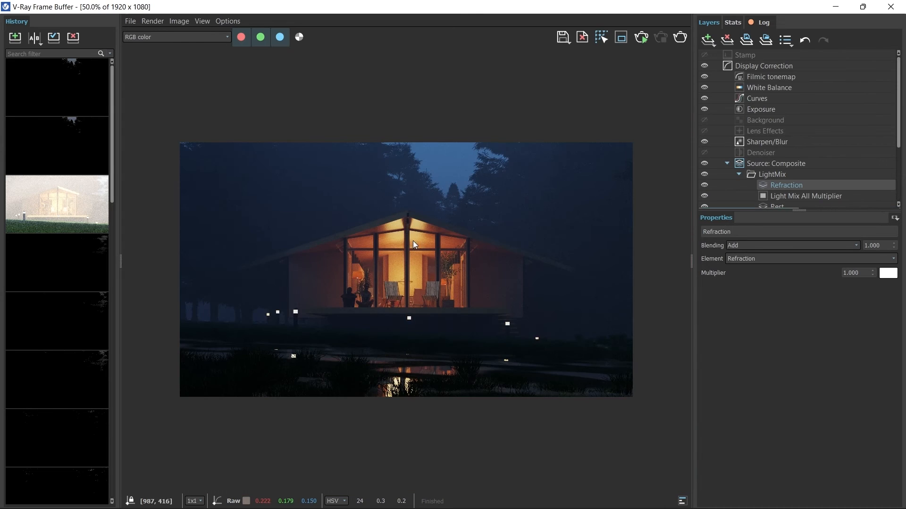
pyautogui.scroll(2, 399, 295)
# - Add a Render Element layer inside the LightMix folder and set its element to Reflection
pyautogui.rightClick(773, 177)
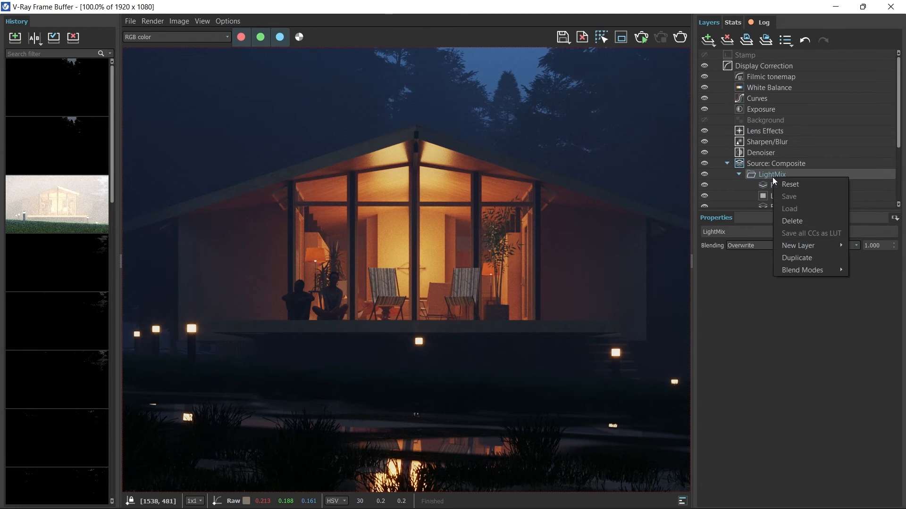
pyautogui.moveTo(797, 245)
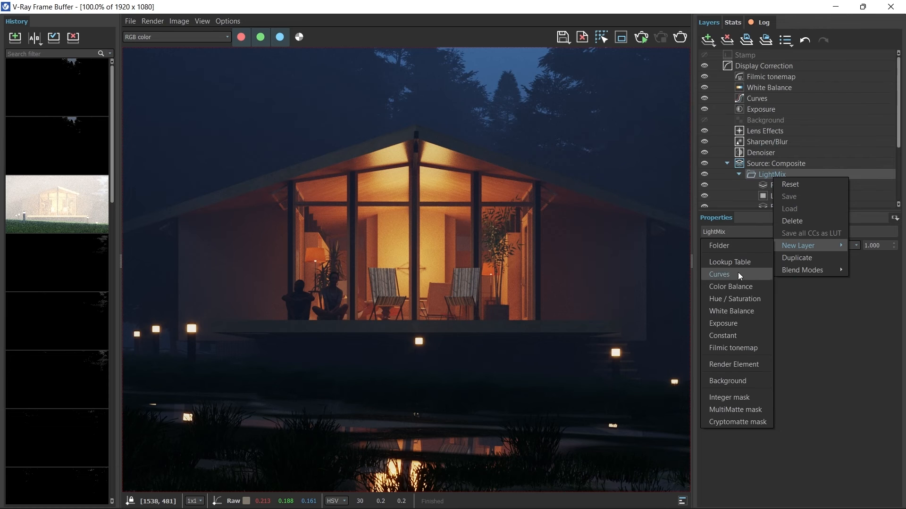
pyautogui.click(728, 368)
pyautogui.click(765, 259)
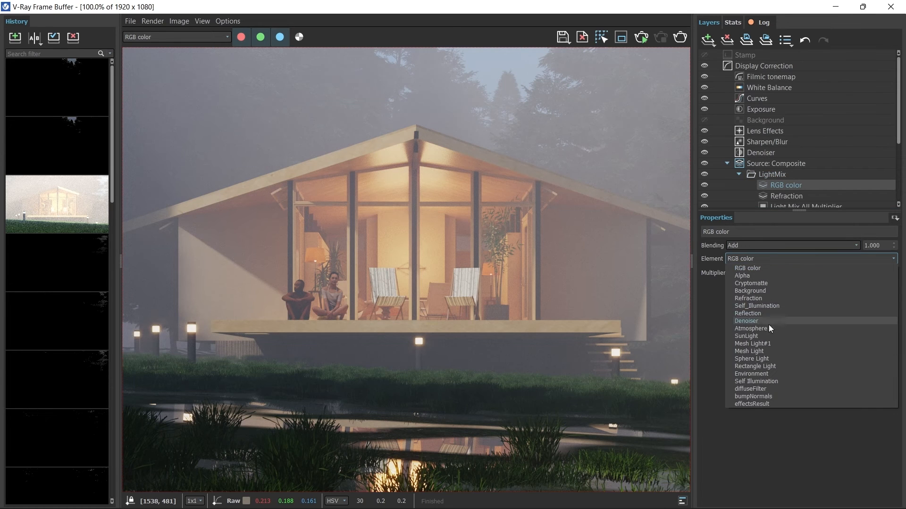
pyautogui.click(748, 313)
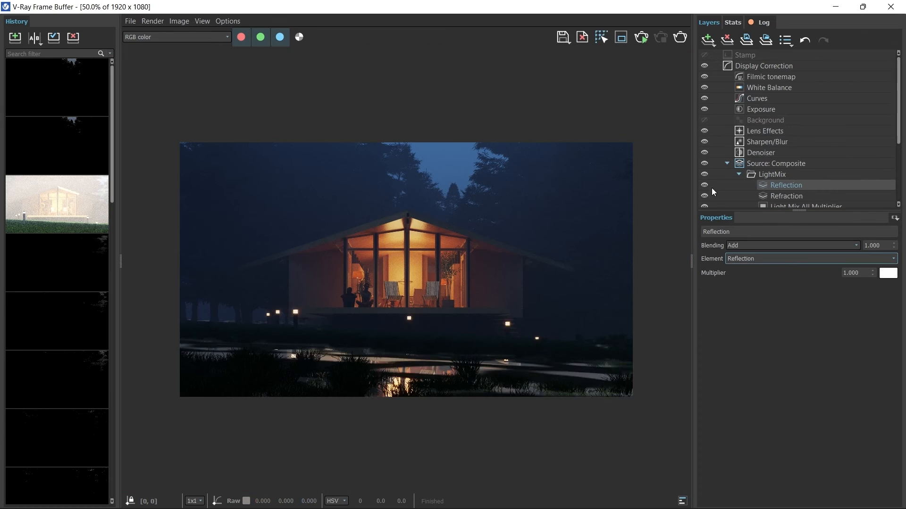
# - Toggle the Reflection layer to compare its effect on the water, and lower the layer's blending amount
pyautogui.click(706, 185)
pyautogui.click(706, 185)
pyautogui.click(706, 185)
pyautogui.click(705, 185)
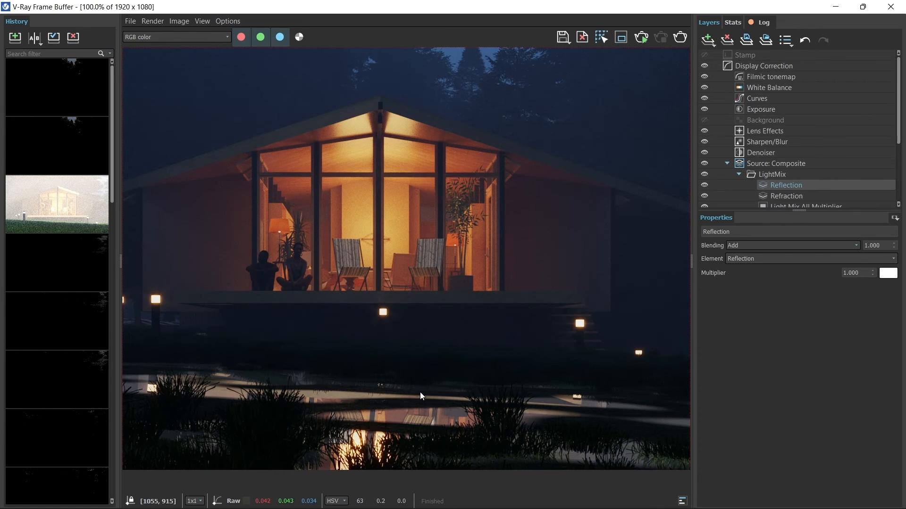
pyautogui.moveTo(240, 401); pyautogui.dragTo(358, 400, button='middle')
pyautogui.scroll(-1, 358, 400)
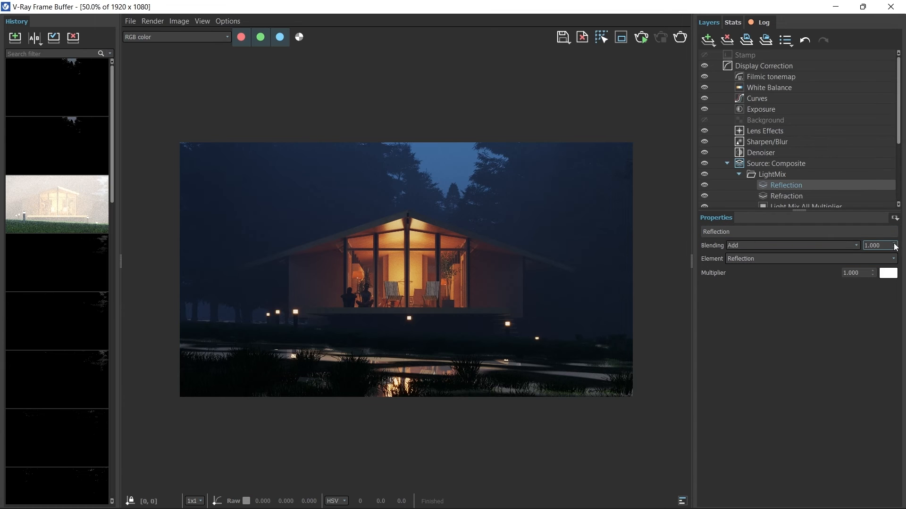
pyautogui.moveTo(893, 251); pyautogui.dragTo(891, 286)
pyautogui.scroll(1, 359, 265)
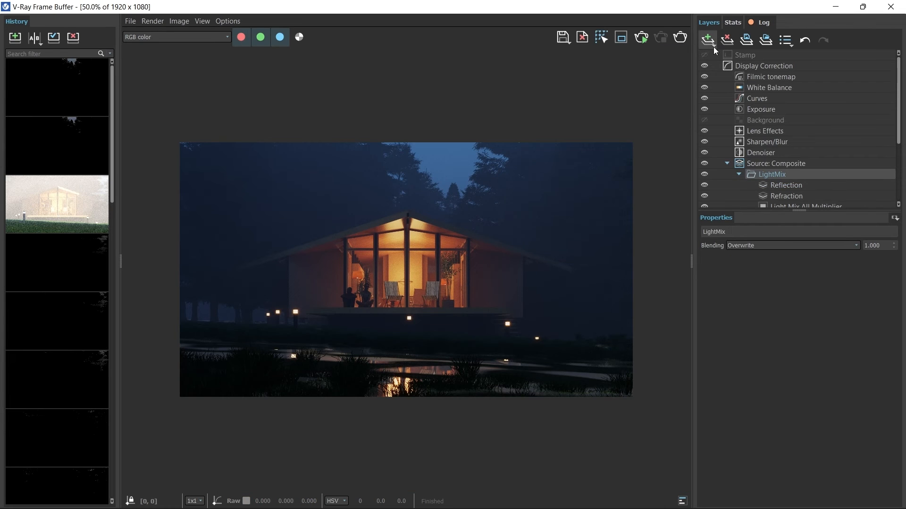
# - Add another Render Element layer to the LightMix folder and assign the Atmosphere element to it
pyautogui.rightClick(780, 175)
pyautogui.moveTo(820, 243)
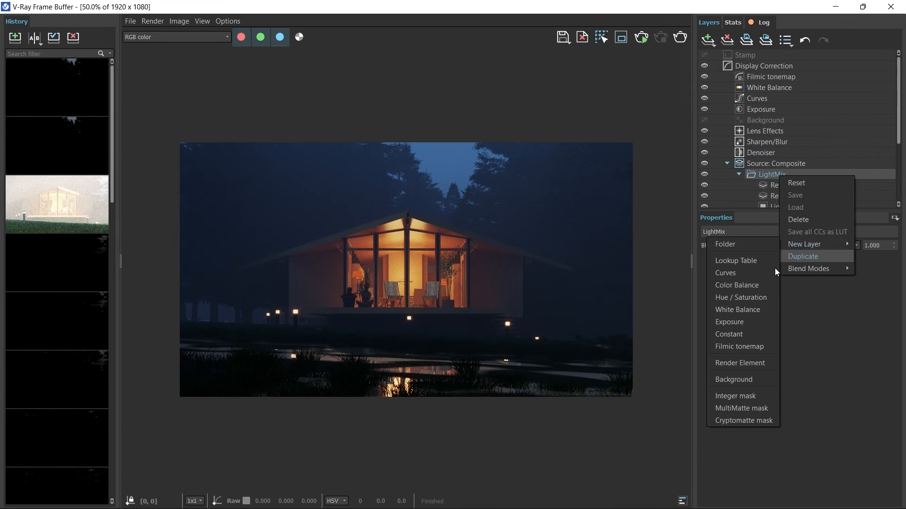
pyautogui.click(754, 362)
pyautogui.click(826, 258)
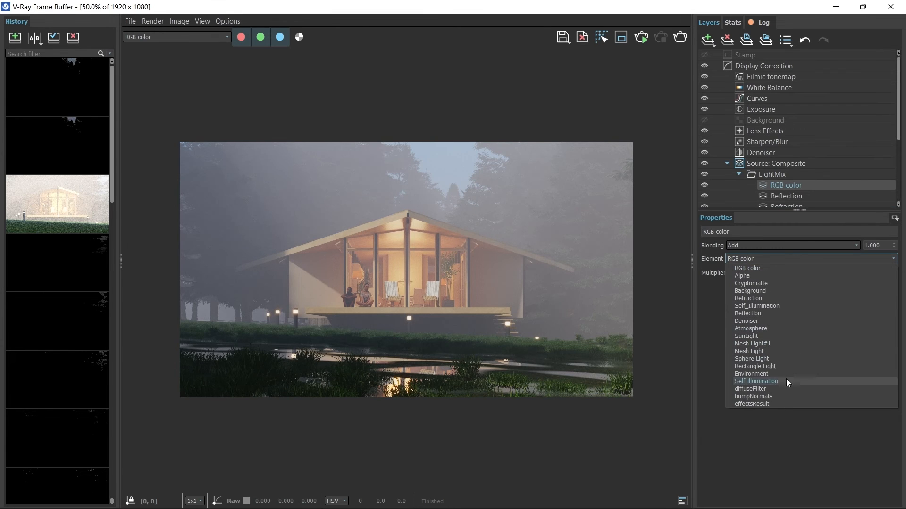
pyautogui.click(757, 329)
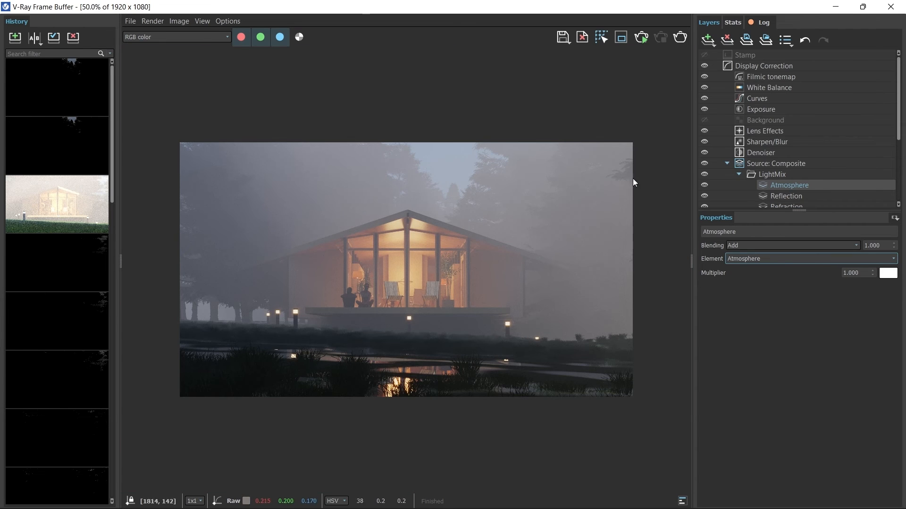
# - Try the Multiply blending mode on the Atmosphere layer
pyautogui.click(856, 249)
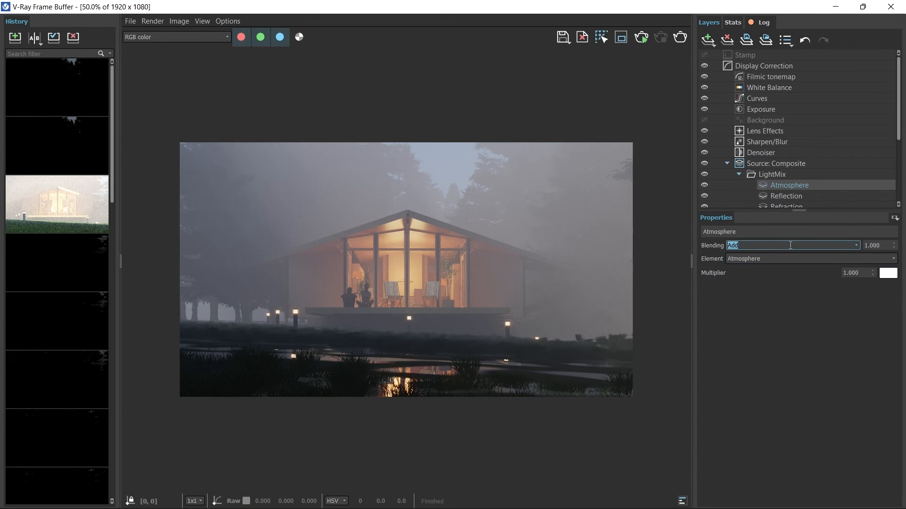
pyautogui.click(856, 250)
pyautogui.click(742, 308)
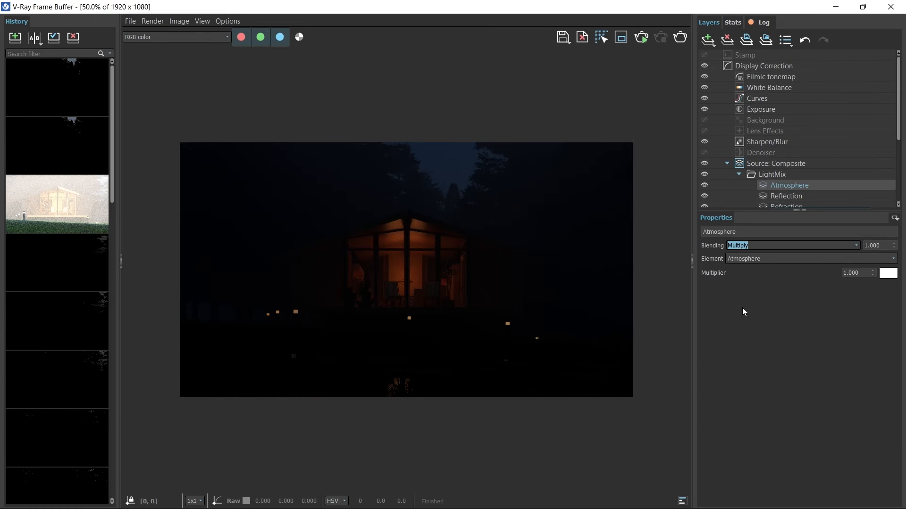
# - Switch the Atmosphere layer's blending to Soft Light (8bit) and set its blending amount to 0.050
pyautogui.click(855, 246)
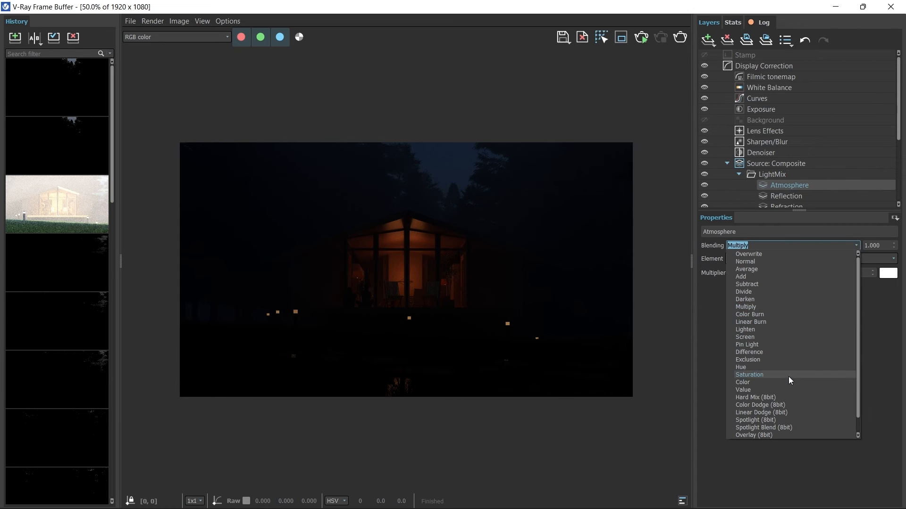
pyautogui.scroll(-1, 805, 394)
pyautogui.click(757, 430)
pyautogui.scroll(2, 383, 259)
pyautogui.scroll(-2, 386, 268)
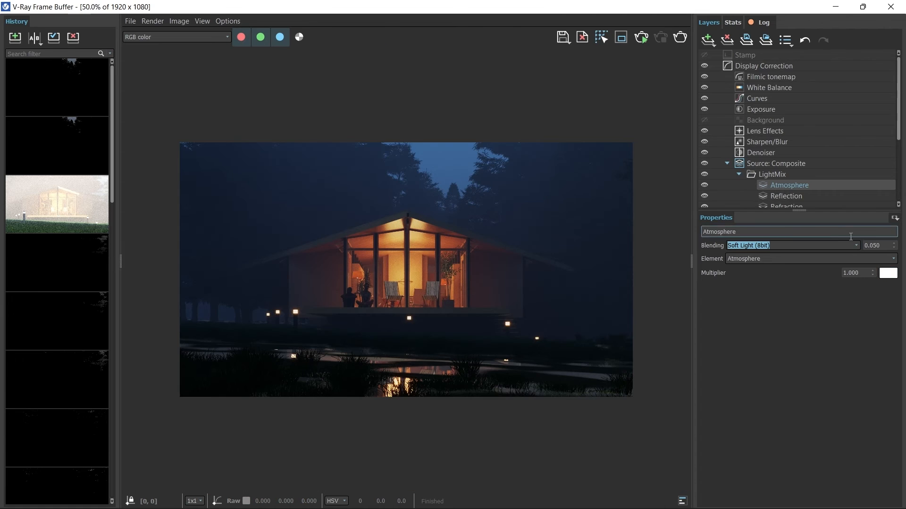
# - Set the Atmosphere layer's blending back to Add and compare the image with the layer hidden and shown
pyautogui.click(854, 244)
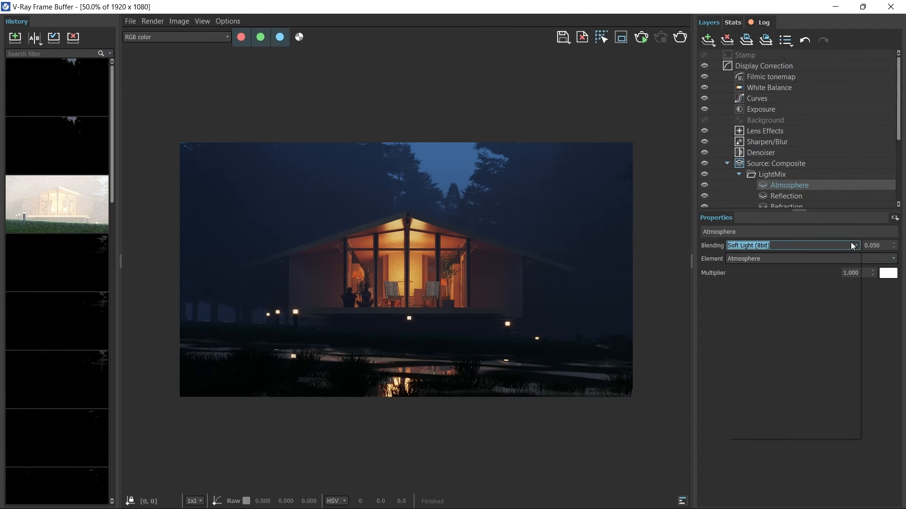
pyautogui.scroll(3, 797, 265)
pyautogui.click(754, 259)
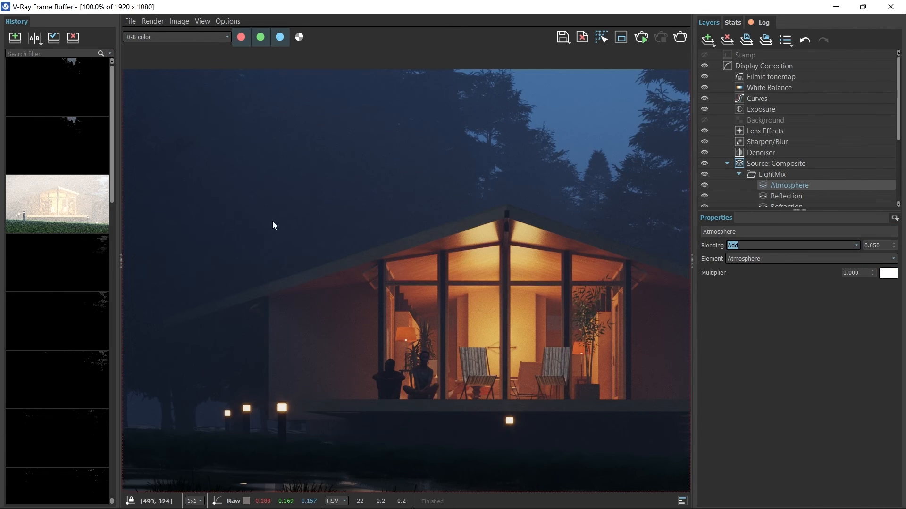
pyautogui.scroll(-2, 418, 209)
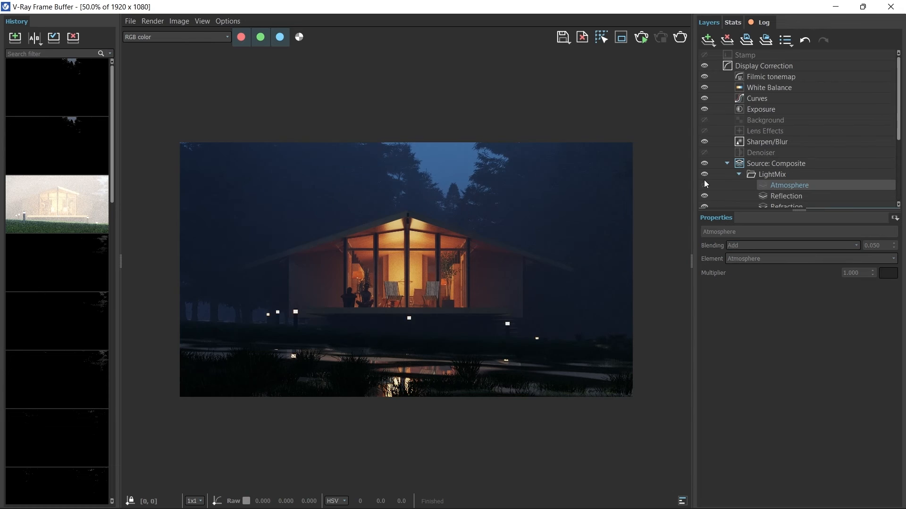
pyautogui.scroll(1, 338, 320)
pyautogui.scroll(-1, 318, 313)
pyautogui.scroll(1, 368, 290)
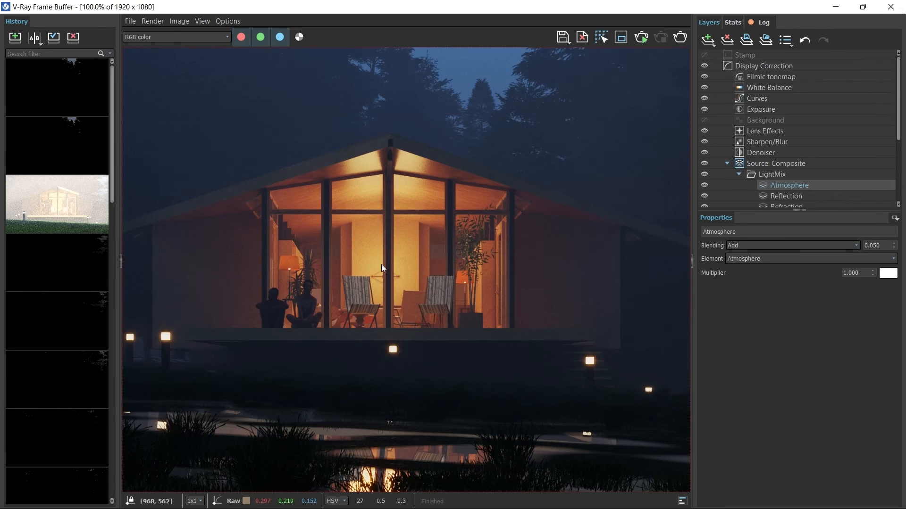
pyautogui.scroll(-1, 419, 268)
# - Change the SunLight layer's color to white and set its multiplier to 0.567
pyautogui.click(768, 174)
pyautogui.scroll(-3, 773, 184)
pyautogui.click(779, 198)
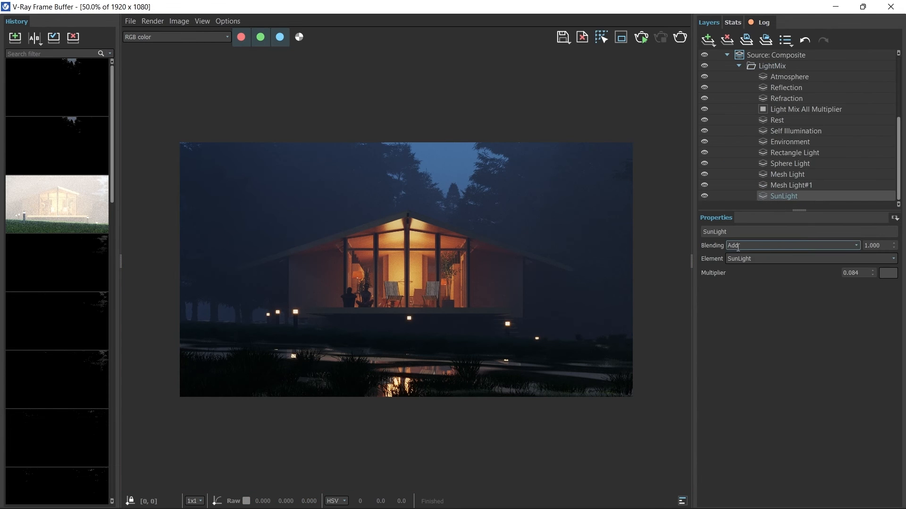
pyautogui.click(887, 274)
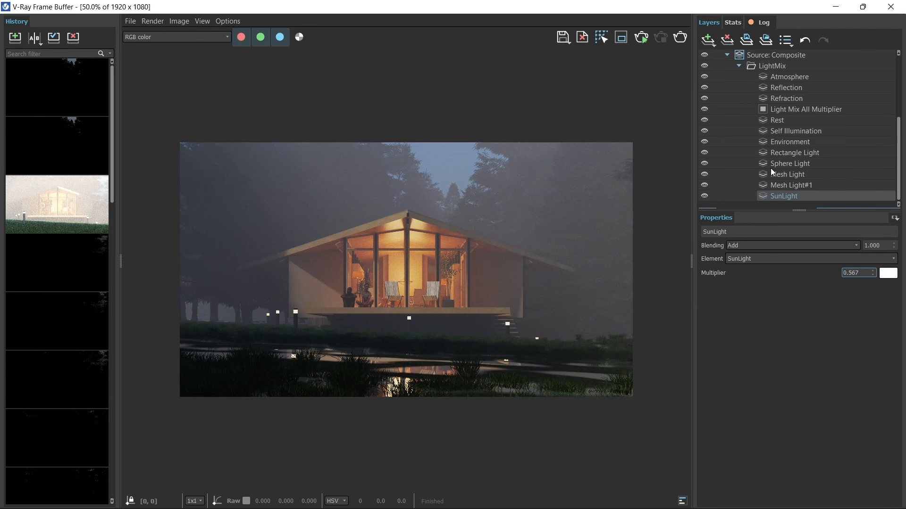
# - Set the Sphere Light layer's multiplier to 10, keeping Sphere Light as its element
pyautogui.click(773, 165)
pyautogui.moveTo(873, 276); pyautogui.dragTo(884, 426)
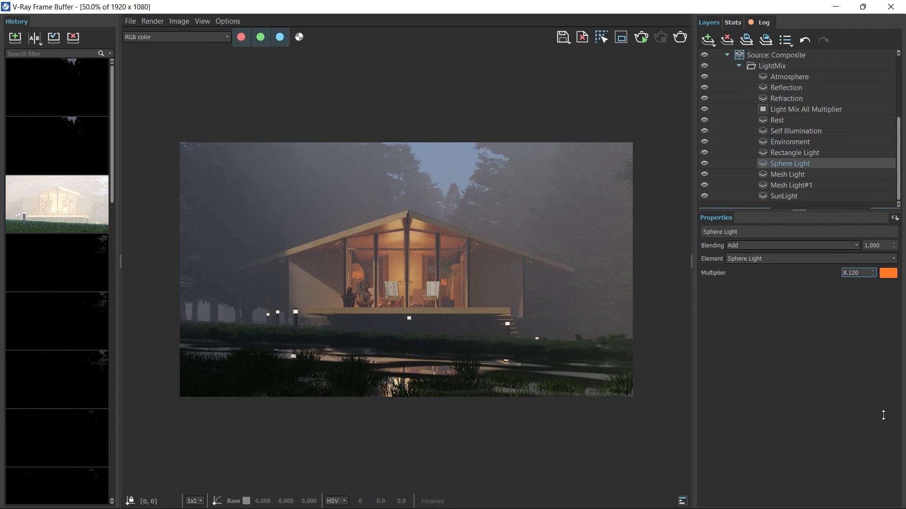
pyautogui.moveTo(884, 364); pyautogui.dragTo(894, 453)
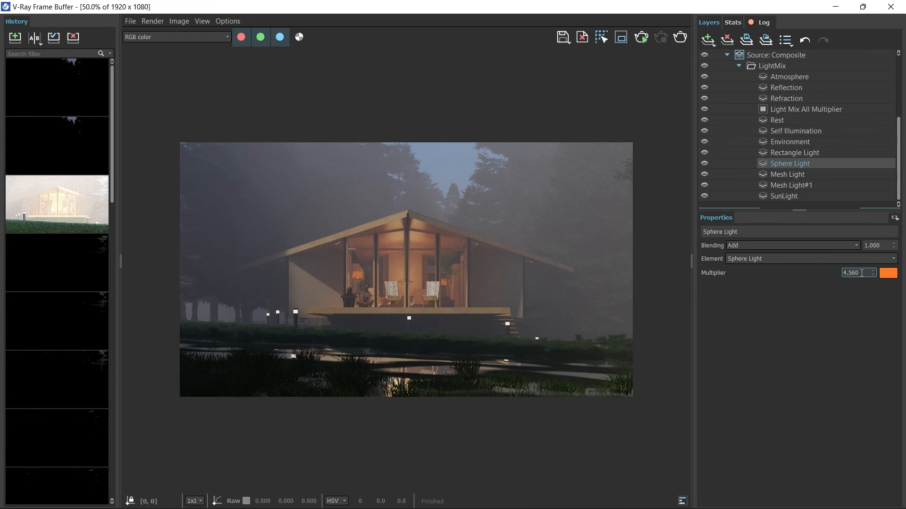
pyautogui.doubleClick(867, 272)
pyautogui.write('10')
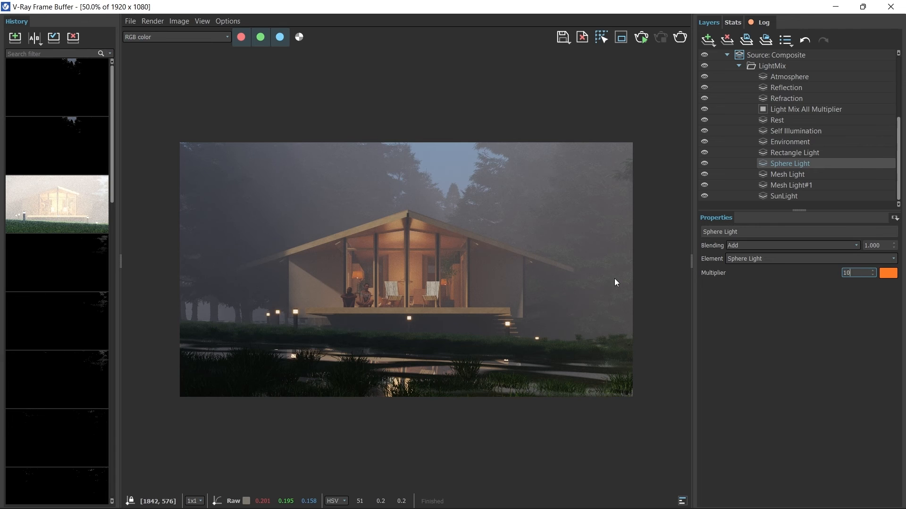
pyautogui.press('Return')
pyautogui.click(784, 260)
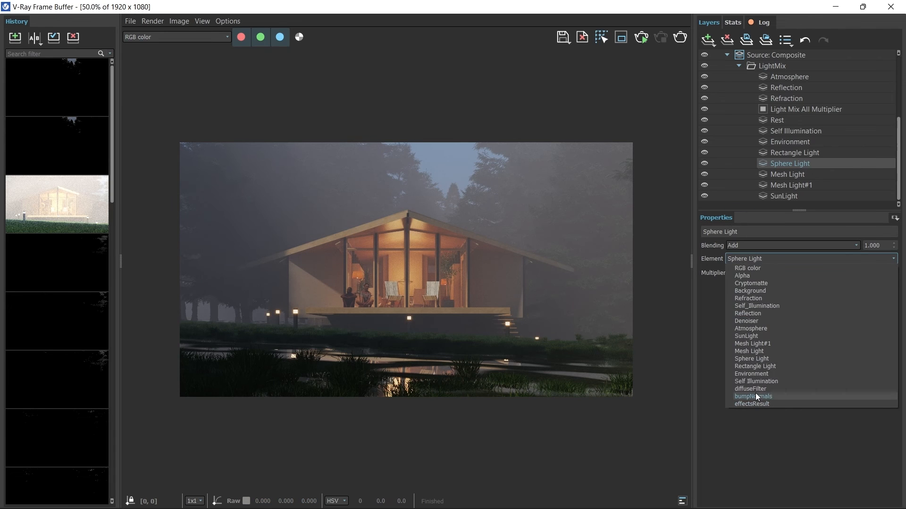
pyautogui.click(721, 351)
# - Set the SunLight layer's multiplier to 1.000 and inspect the foggy trees and roof up close
pyautogui.click(807, 195)
pyautogui.rightClick(873, 277)
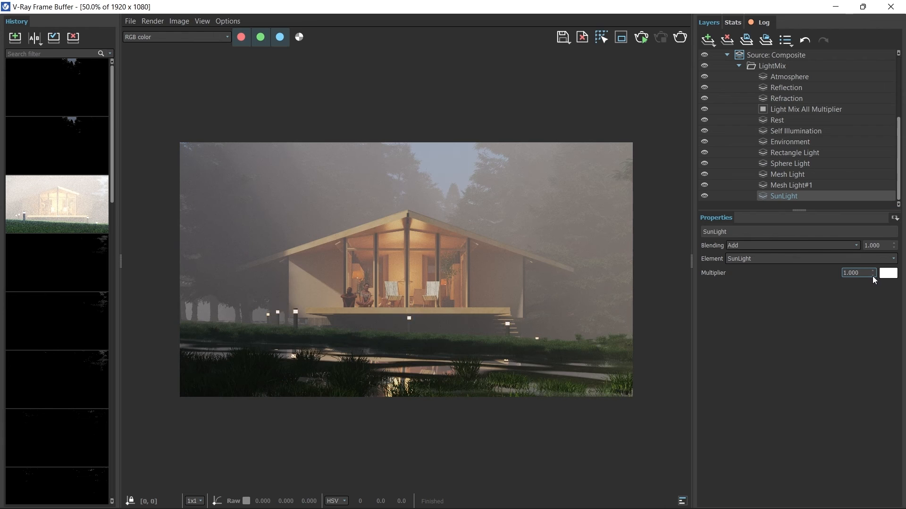
pyautogui.scroll(1, 419, 339)
pyautogui.scroll(-1, 286, 318)
pyautogui.scroll(1, 399, 271)
pyautogui.scroll(-1, 404, 216)
pyautogui.scroll(2, 251, 184)
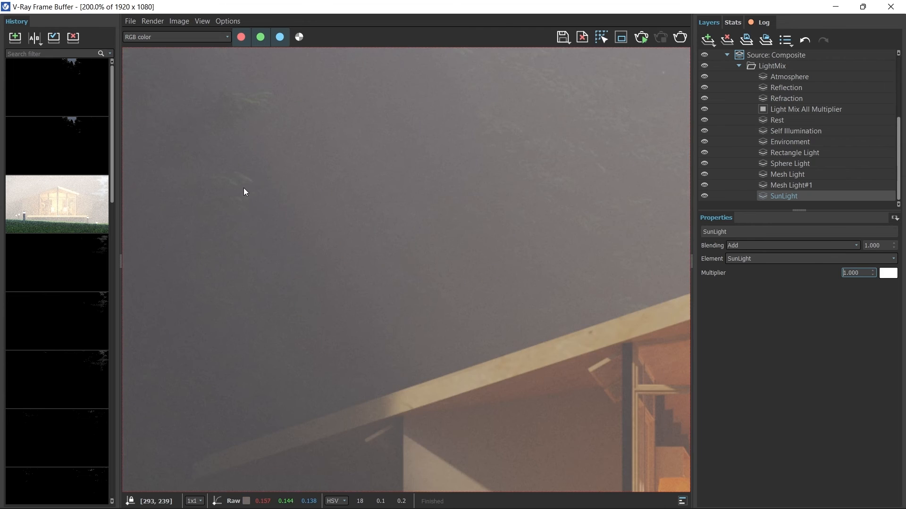
pyautogui.scroll(-1, 413, 231)
pyautogui.scroll(-1, 447, 313)
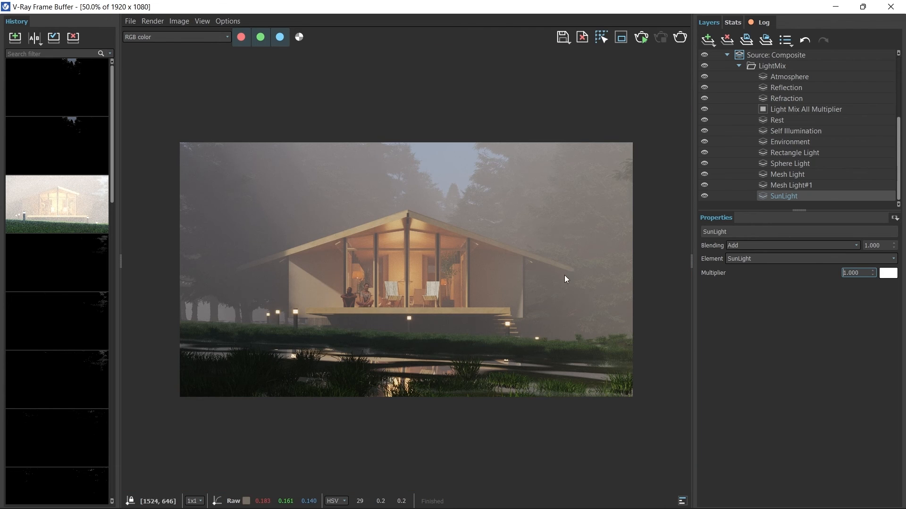
pyautogui.click(563, 38)
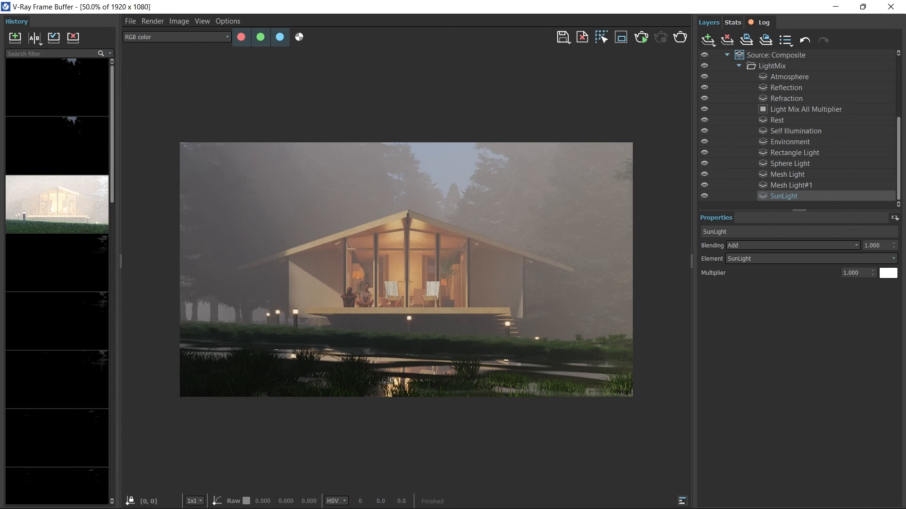
# - Darken the SunLight layer's color to a dark grey and reduce its blending amount to 0.174
pyautogui.click(888, 272)
pyautogui.moveTo(578, 330); pyautogui.dragTo(533, 353)
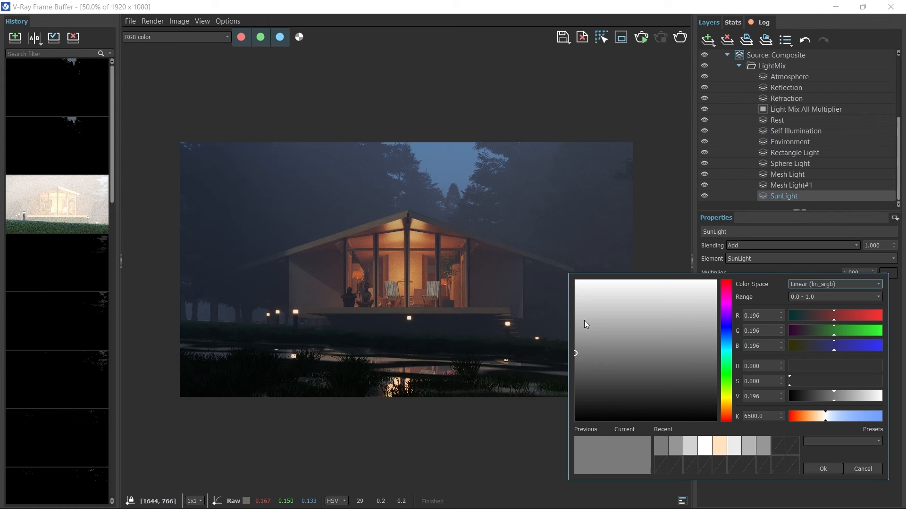
pyautogui.moveTo(585, 325)
pyautogui.mouseDown()
pyautogui.moveTo(536, 329)
pyautogui.moveTo(491, 350)
pyautogui.mouseUp()
pyautogui.click(823, 468)
pyautogui.scroll(1, 308, 251)
pyautogui.scroll(-1, 312, 248)
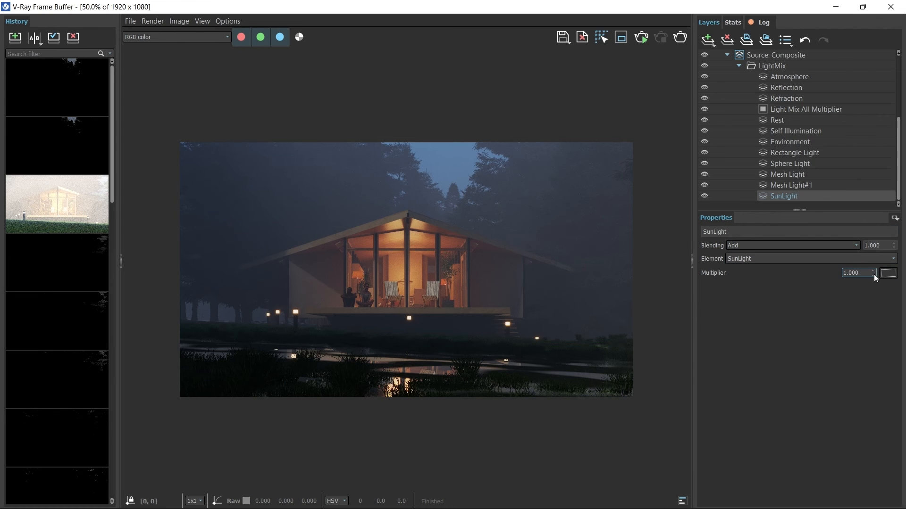
pyautogui.moveTo(893, 248); pyautogui.dragTo(891, 348)
pyautogui.click(562, 37)
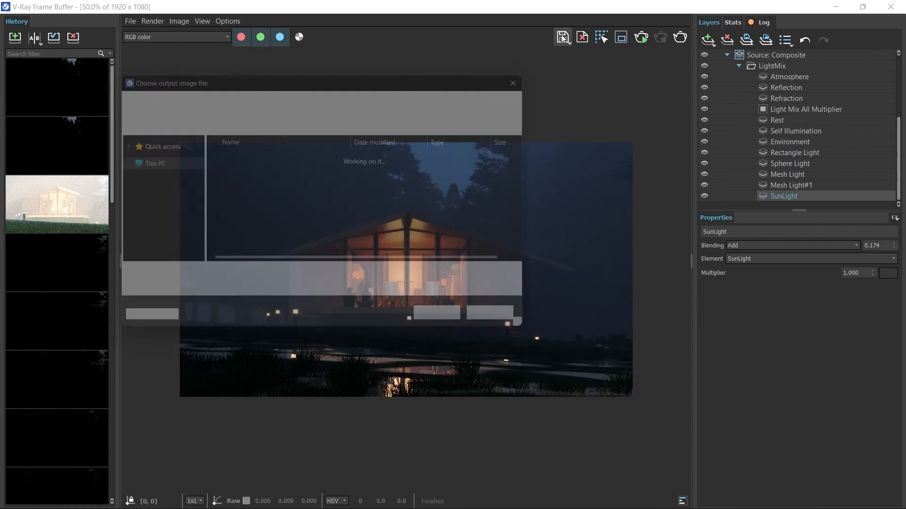
pyautogui.press('Escape')
# - Display the Sphere Light channel and examine the interior lighting up close
pyautogui.click(140, 37)
pyautogui.click(160, 132)
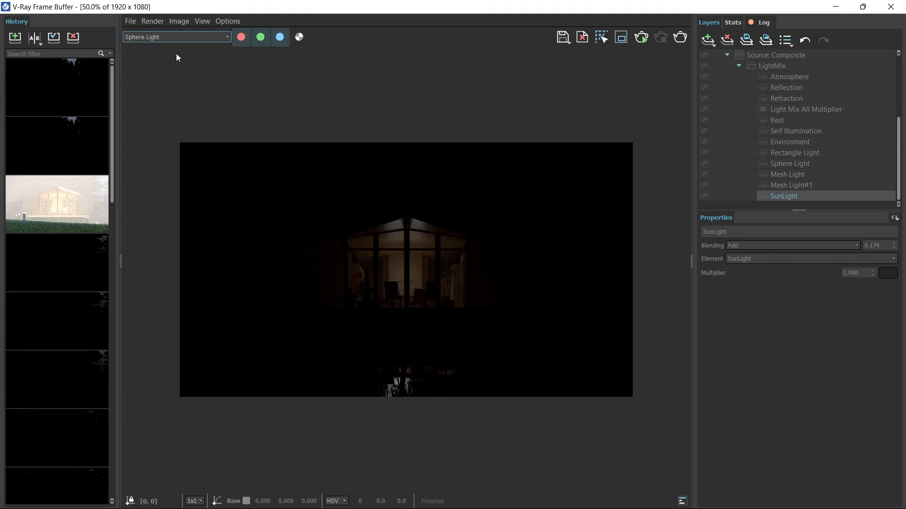
pyautogui.scroll(1, 423, 260)
pyautogui.scroll(-1, 417, 262)
pyautogui.scroll(1, 407, 306)
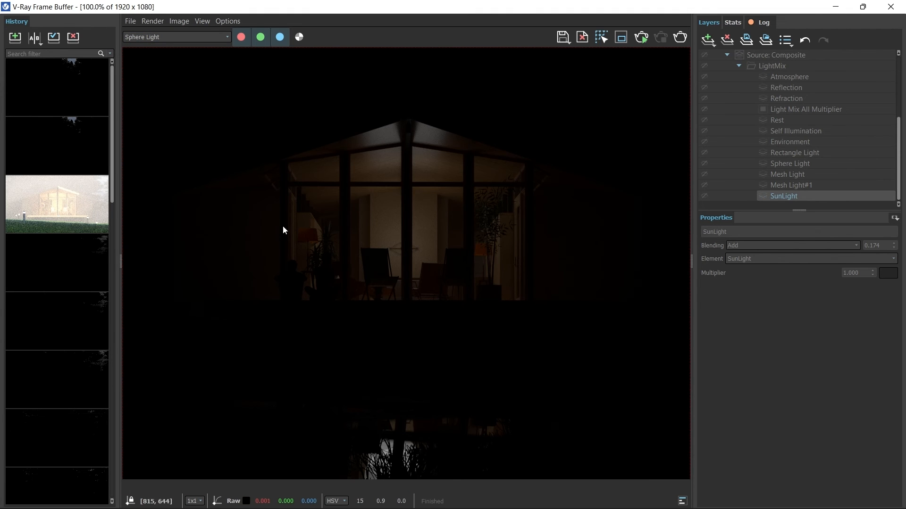
# - Display the Mesh Light channel and examine the outdoor lamps up close
pyautogui.click(169, 37)
pyautogui.click(152, 129)
pyautogui.scroll(-1, 506, 324)
pyautogui.scroll(1, 506, 324)
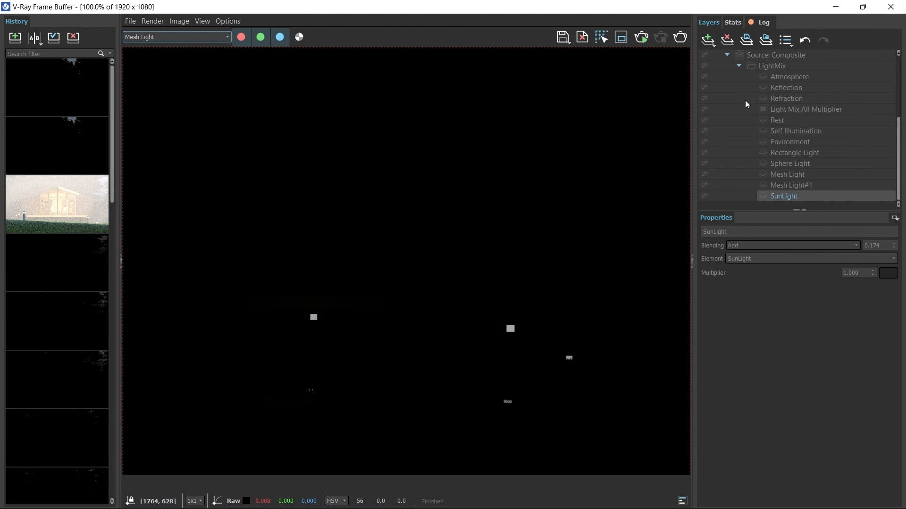
pyautogui.scroll(2, 307, 110)
# - Switch the display back to the RGB color channel, select the Mesh Light layer in the LightMix and view the whole render
pyautogui.click(203, 36)
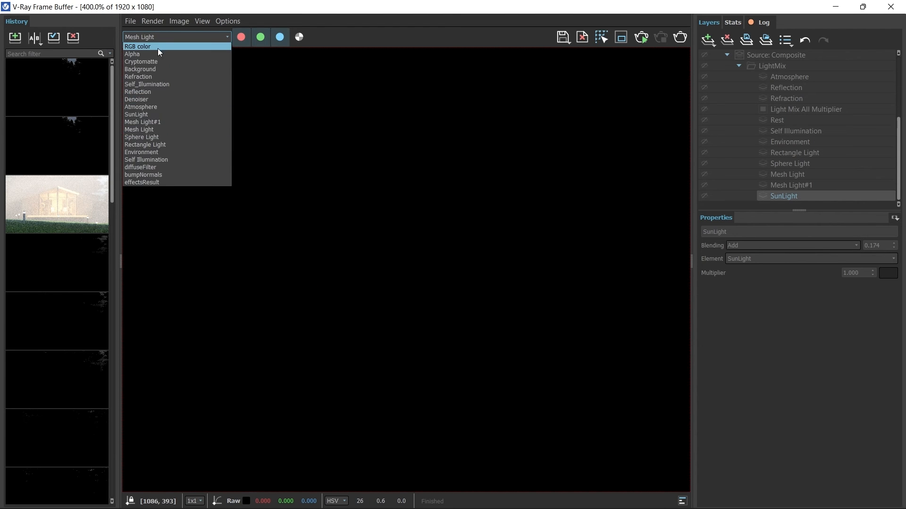
pyautogui.click(159, 46)
pyautogui.scroll(2, 810, 167)
pyautogui.scroll(1, 810, 167)
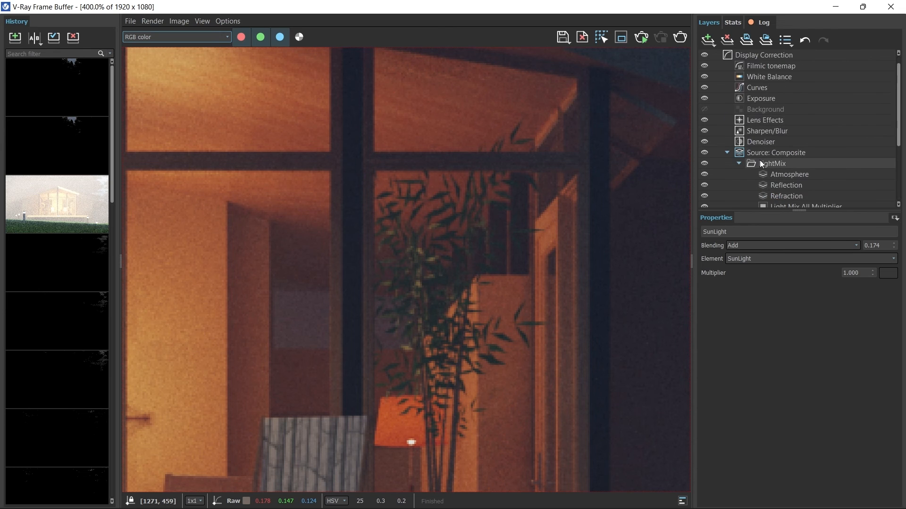
pyautogui.scroll(-3, 780, 180)
pyautogui.click(790, 163)
pyautogui.click(791, 174)
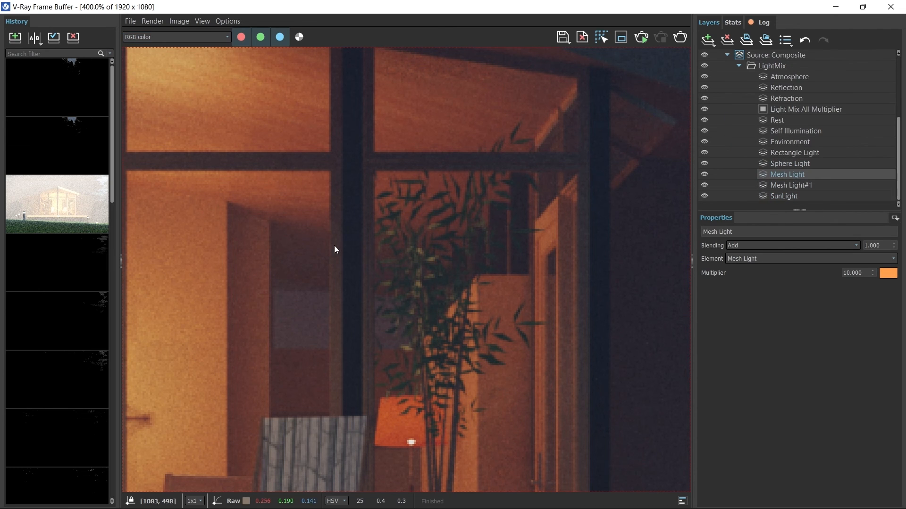
pyautogui.scroll(-3, 334, 248)
pyautogui.scroll(1, 795, 93)
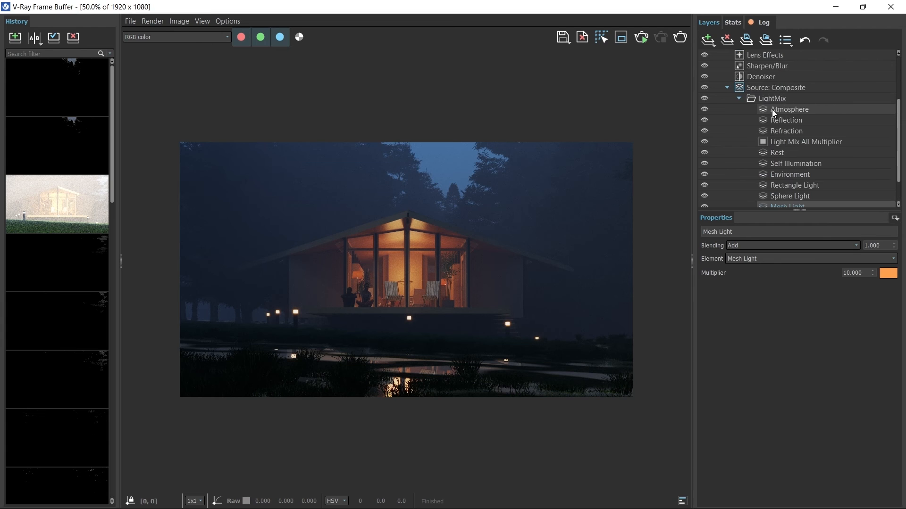
# - Add a render element layer inside the LightMix folder and assign it the Mesh Light element
pyautogui.click(765, 99)
pyautogui.rightClick(762, 100)
pyautogui.moveTo(791, 165)
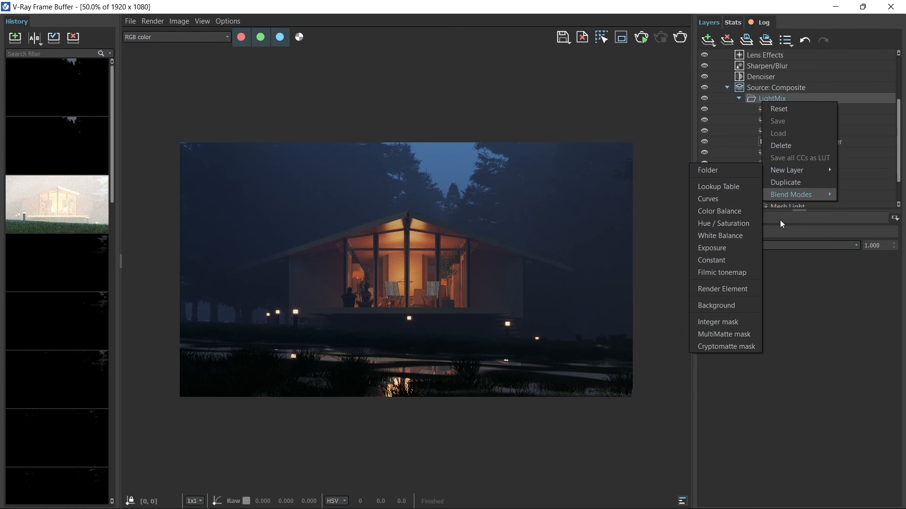
pyautogui.click(731, 289)
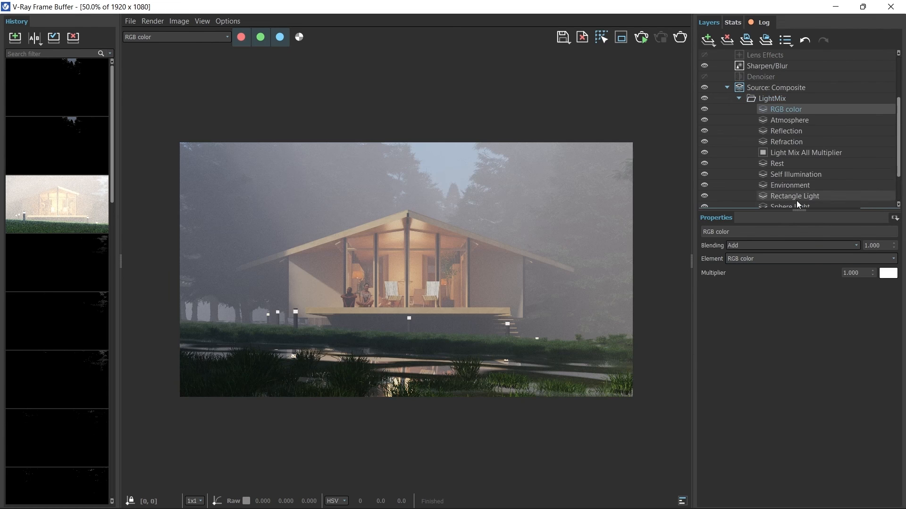
pyautogui.click(781, 259)
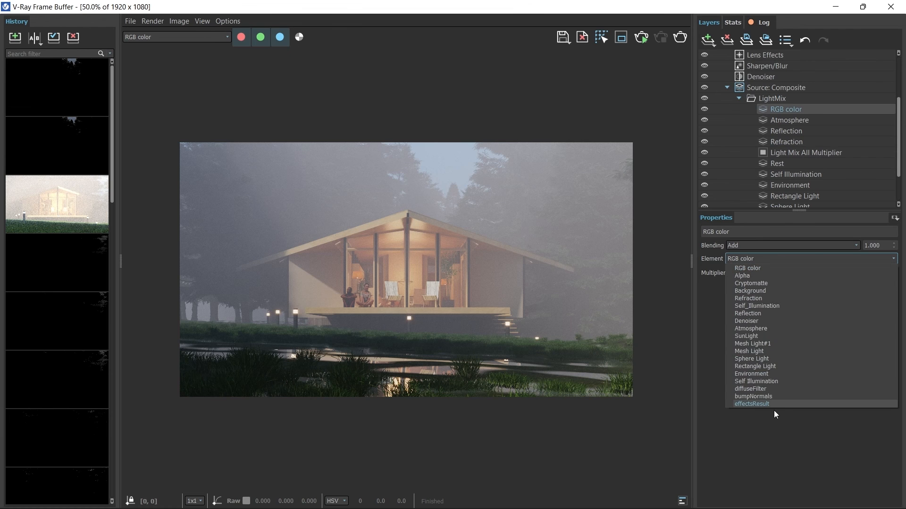
pyautogui.click(770, 352)
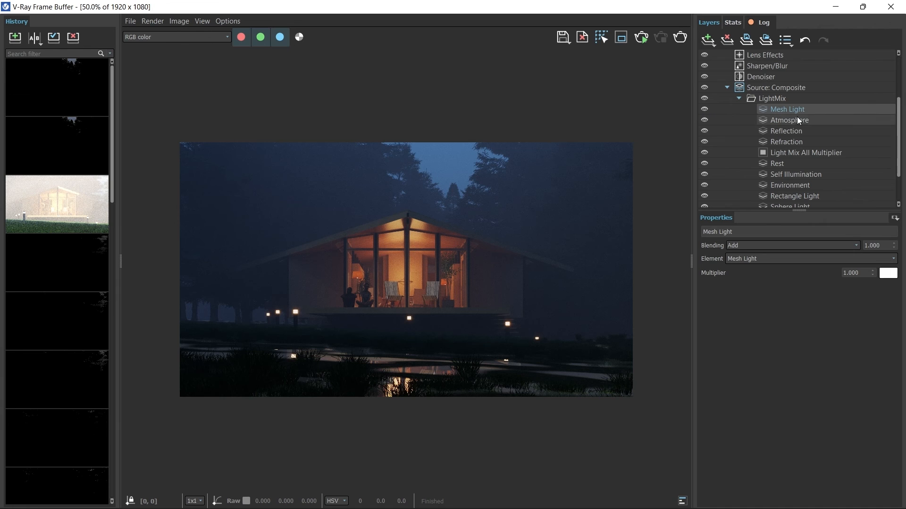
# - Change the added layer's element to Sphere Light and raise its multiplier to 3.222
pyautogui.click(770, 259)
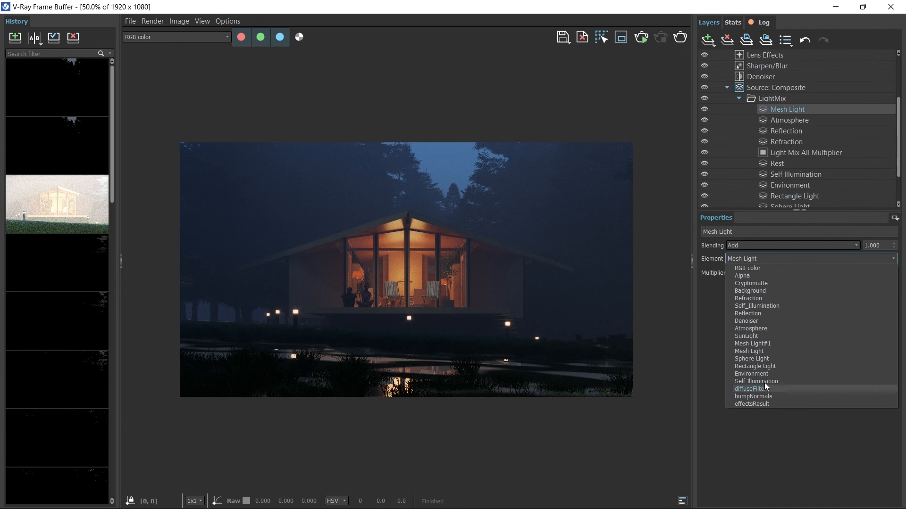
pyautogui.click(750, 358)
pyautogui.click(704, 109)
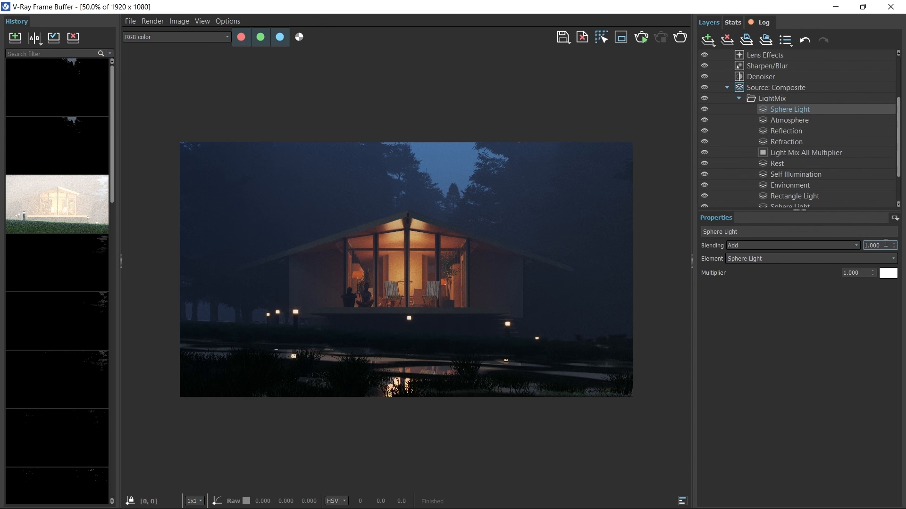
pyautogui.moveTo(894, 247); pyautogui.dragTo(893, 188)
pyautogui.moveTo(873, 273); pyautogui.dragTo(809, 2)
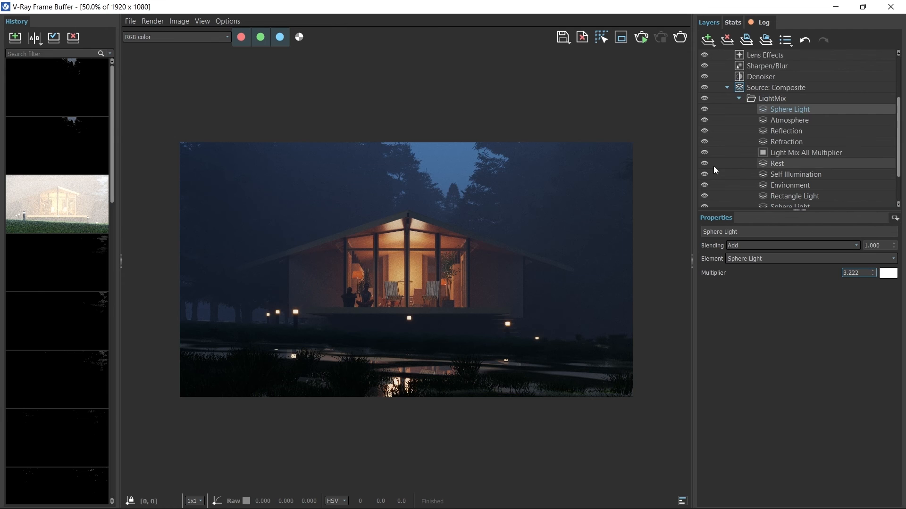
# - Save the image with the boosted Sphere Light as 03.png
pyautogui.scroll(2, 370, 268)
pyautogui.scroll(-2, 415, 260)
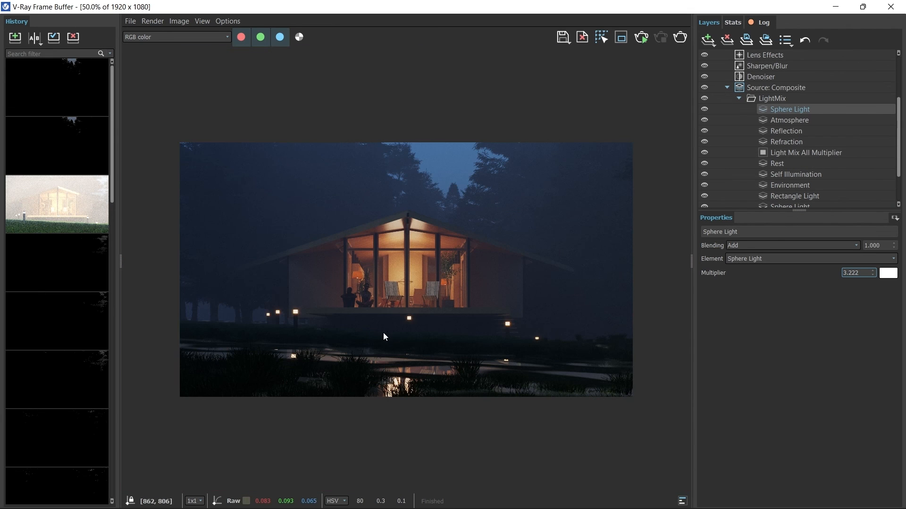
pyautogui.click(561, 36)
pyautogui.press('Escape')
# - Add a Lookup Table layer and load the LD - Cashmere 1.cube LUT file into it
pyautogui.scroll(3, 779, 155)
pyautogui.click(708, 39)
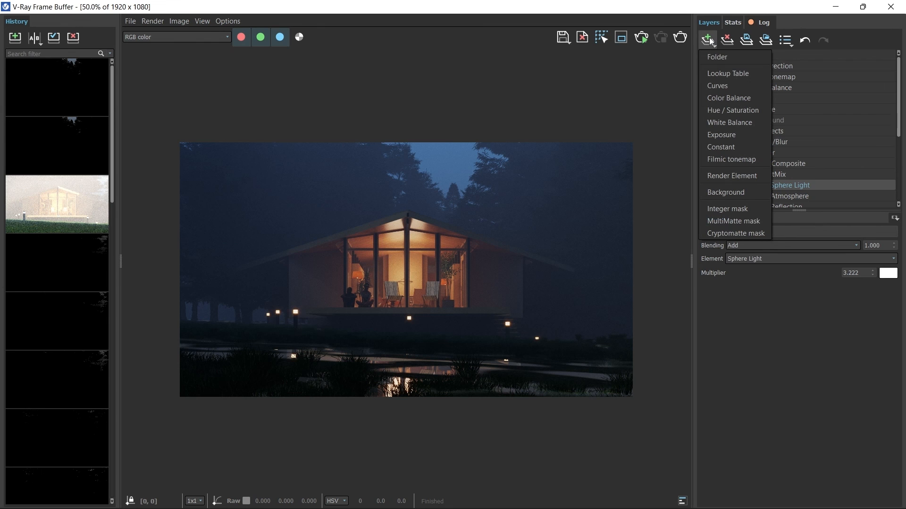
pyautogui.click(730, 75)
pyautogui.click(873, 268)
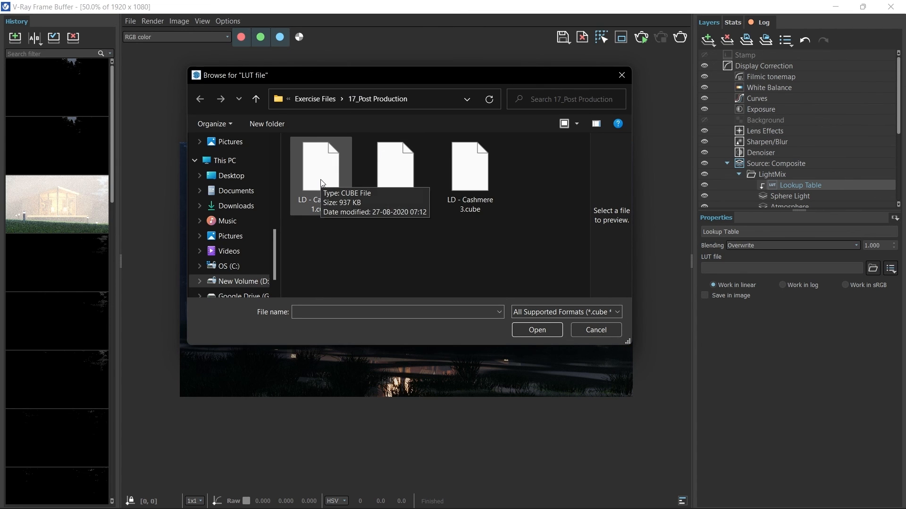
pyautogui.doubleClick(330, 161)
# - Inspect the graded house and compare the image with the Lookup Table layer hidden and visible
pyautogui.scroll(2, 361, 304)
pyautogui.scroll(-2, 362, 307)
pyautogui.click(704, 185)
pyautogui.click(706, 186)
pyautogui.click(707, 185)
pyautogui.click(707, 185)
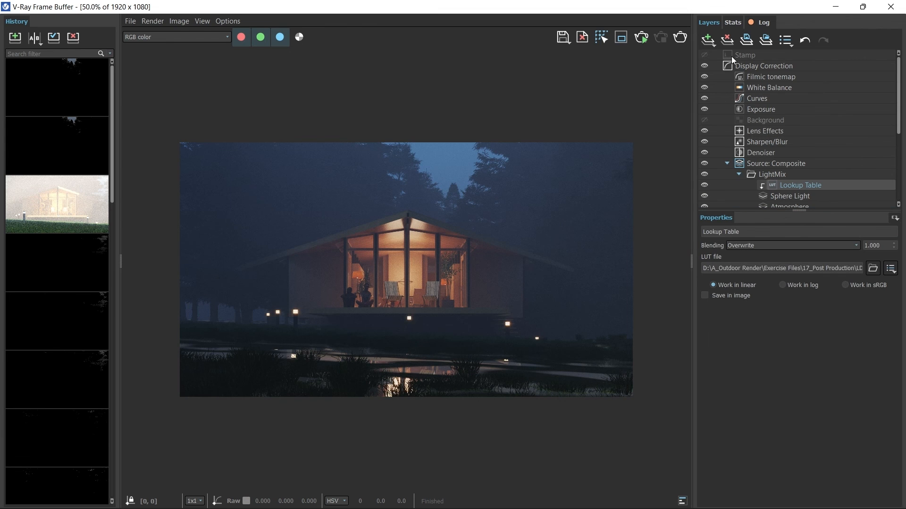
# - Add a second Lookup Table layer and load the LD - Cashmere 2.cube LUT file into it
pyautogui.click(710, 41)
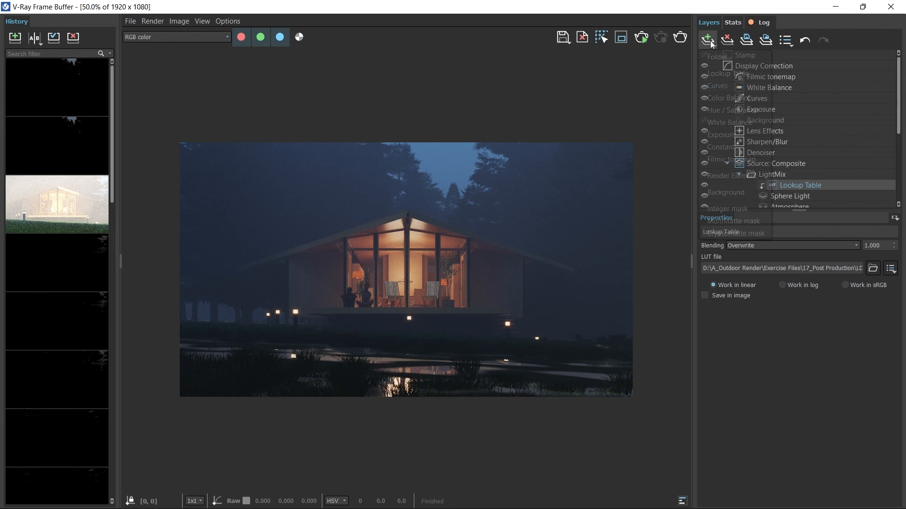
pyautogui.click(720, 75)
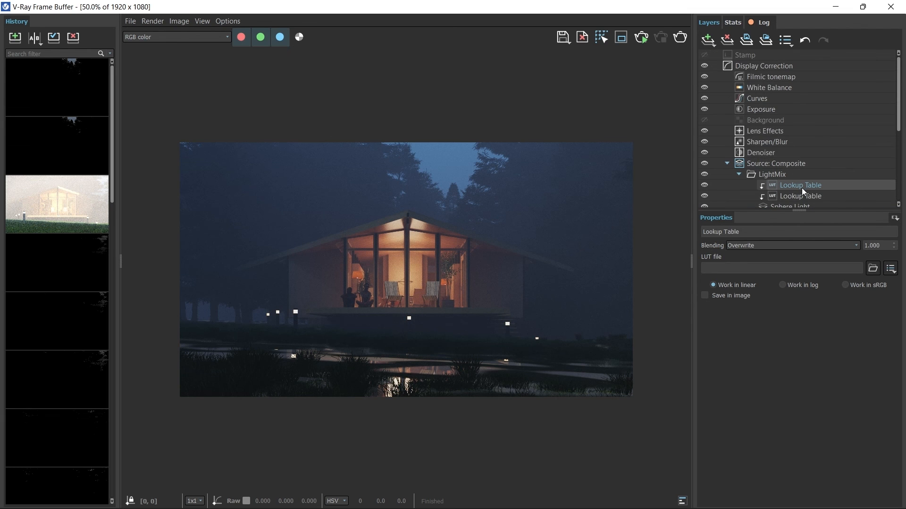
pyautogui.click(872, 268)
pyautogui.doubleClick(400, 165)
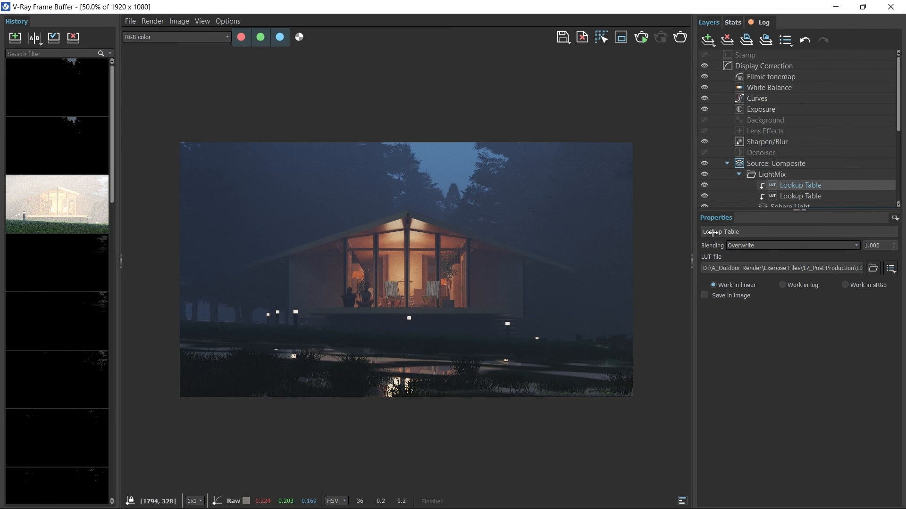
# - Move both Lookup Table layers directly below Filmic tonemap, hide the upper one and keep the lower one selected
pyautogui.moveTo(798, 187); pyautogui.dragTo(773, 94)
pyautogui.scroll(2, 398, 261)
pyautogui.scroll(-2, 371, 296)
pyautogui.click(735, 90)
pyautogui.click(737, 98)
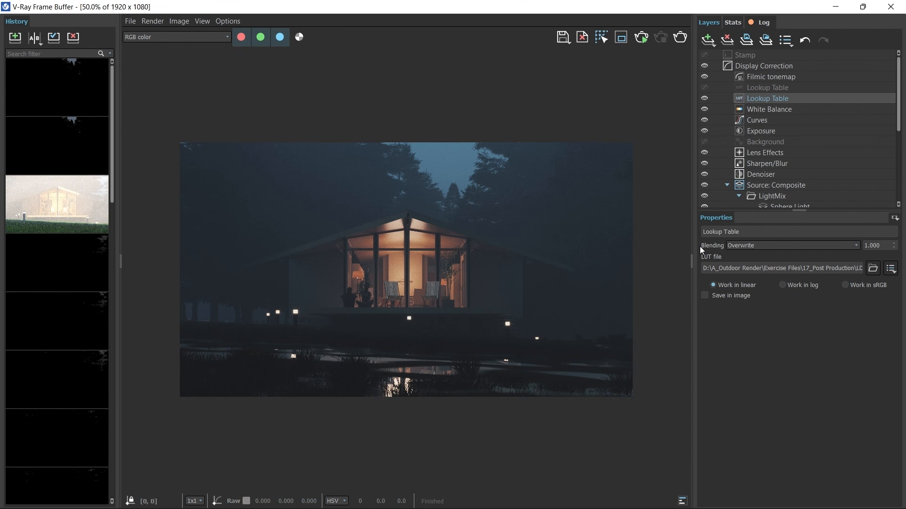
# - Reduce the visible Lookup Table's blending amount to 0.530, try Soft Light blending, and set the blending mode to Lighten
pyautogui.moveTo(893, 260); pyautogui.dragTo(891, 355)
pyautogui.moveTo(875, 448); pyautogui.dragTo(885, 359)
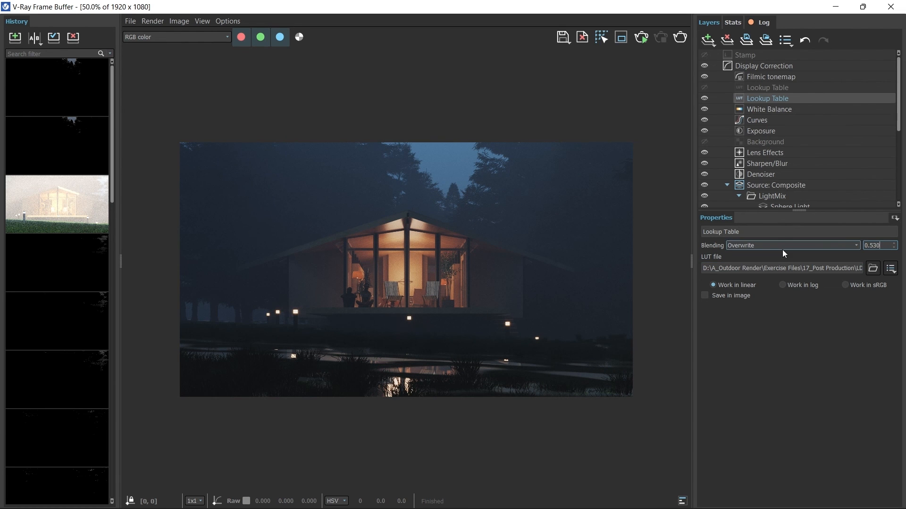
pyautogui.click(856, 246)
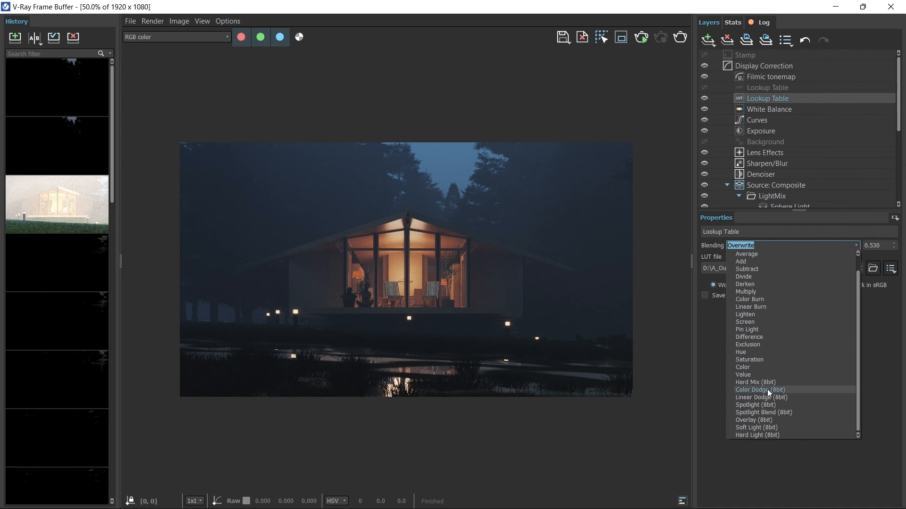
pyautogui.click(757, 428)
pyautogui.click(856, 246)
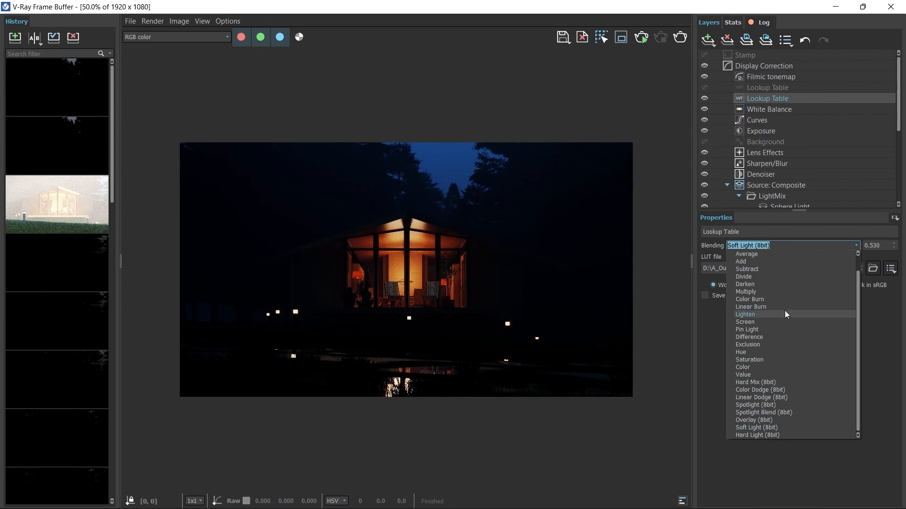
pyautogui.click(772, 313)
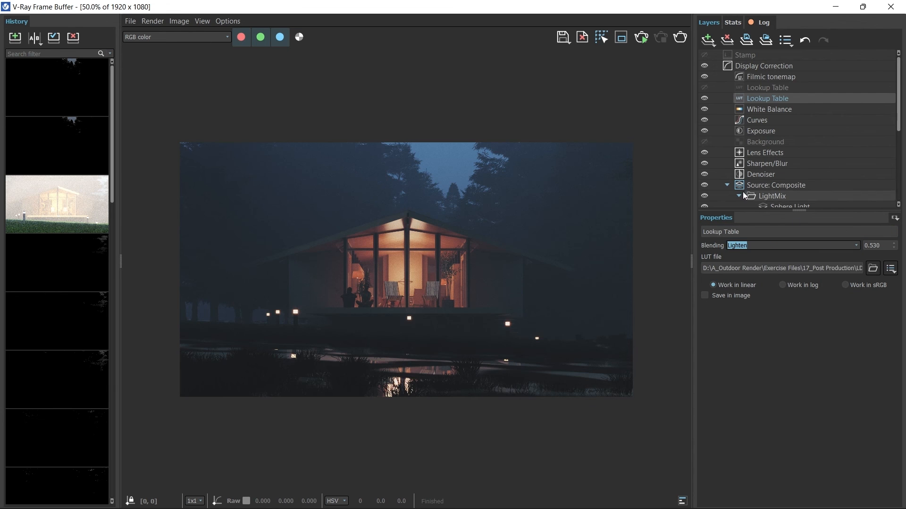
# - Compare the render with the lower Lookup Table layer off and on, and examine the house up close
pyautogui.click(705, 98)
pyautogui.click(704, 100)
pyautogui.click(704, 99)
pyautogui.click(704, 99)
pyautogui.scroll(2, 354, 270)
pyautogui.scroll(-2, 355, 272)
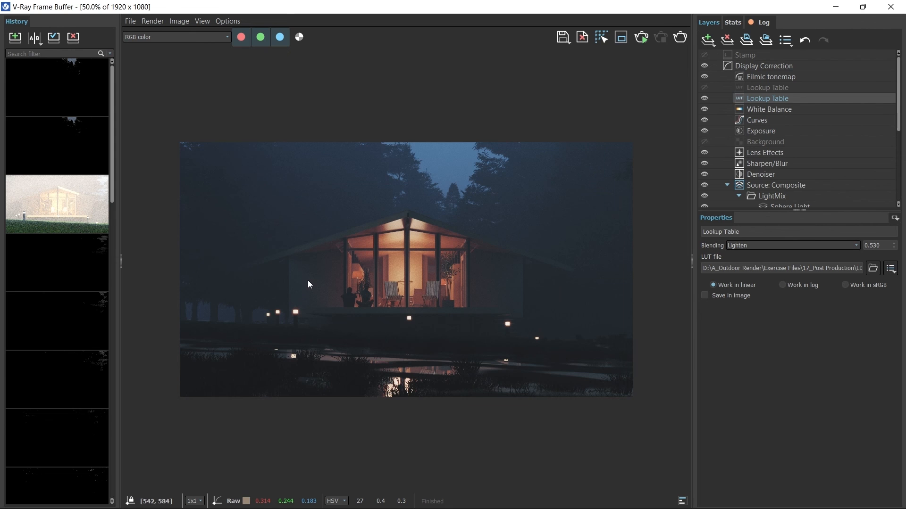
pyautogui.scroll(2, 435, 352)
pyautogui.scroll(-2, 372, 310)
pyautogui.scroll(2, 391, 298)
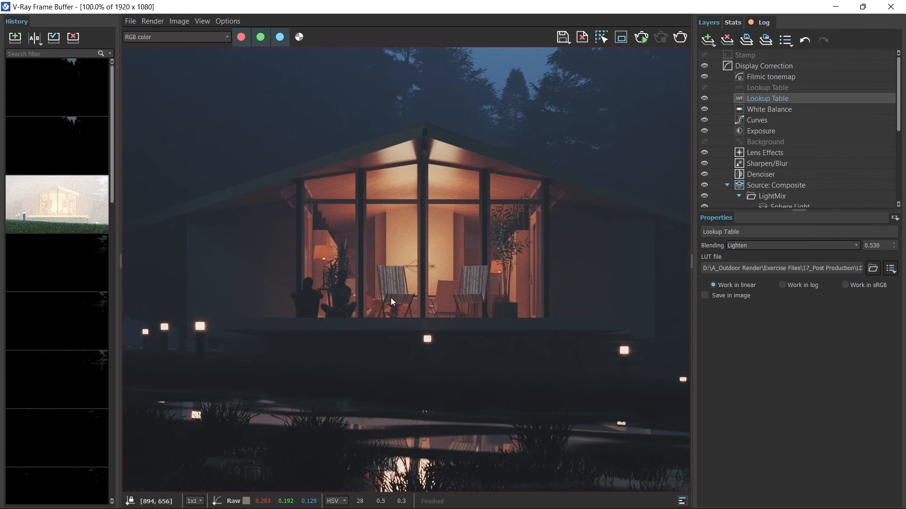
# - Save the color-graded image as 04.png
pyautogui.click(562, 37)
pyautogui.write('04')
pyautogui.press('Return')
# - Open the 17_Post Production folder in File Explorer and compare the saved renders from 01.png to 04.png in the image viewer
pyautogui.click(453, 496)
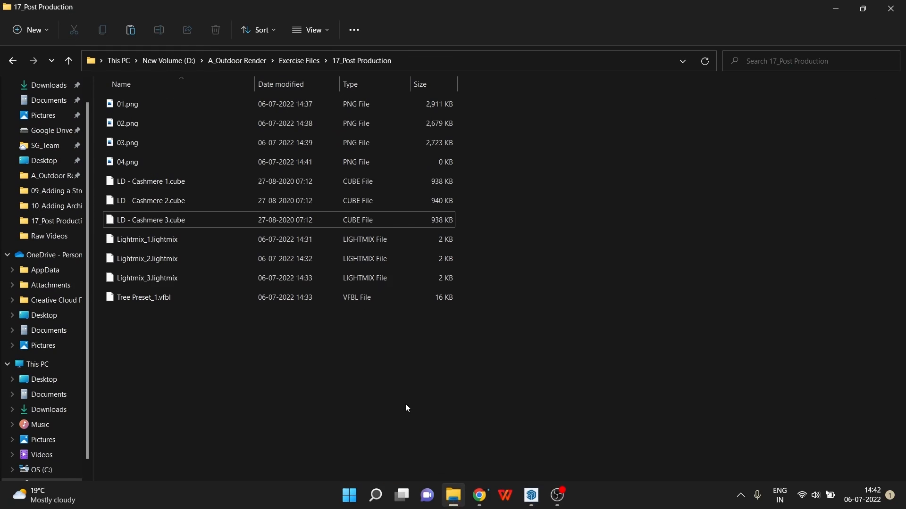
pyautogui.doubleClick(123, 102)
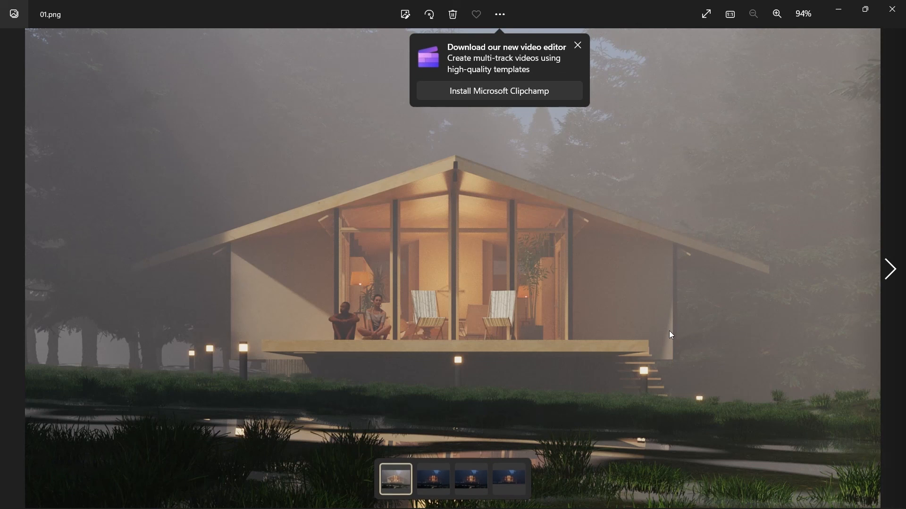
pyautogui.press('Right')
pyautogui.press('Right')
pyautogui.press('Right')
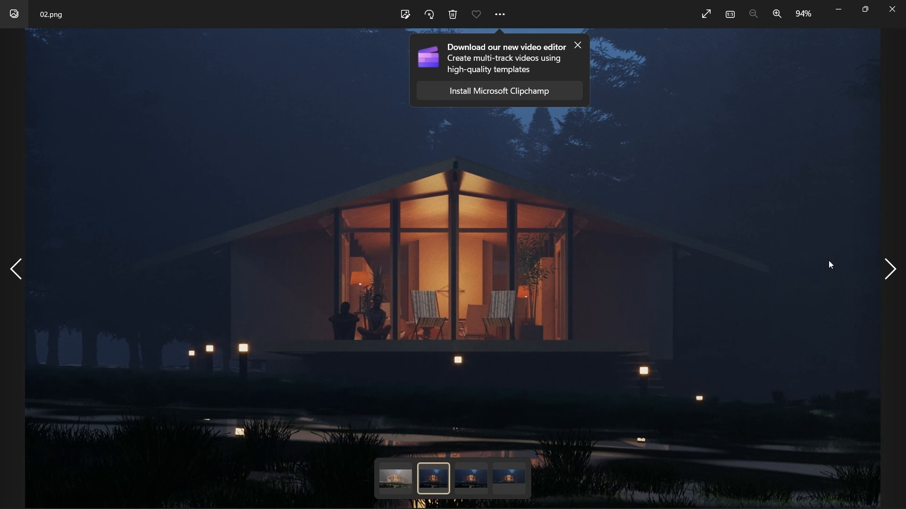
pyautogui.press('Left')
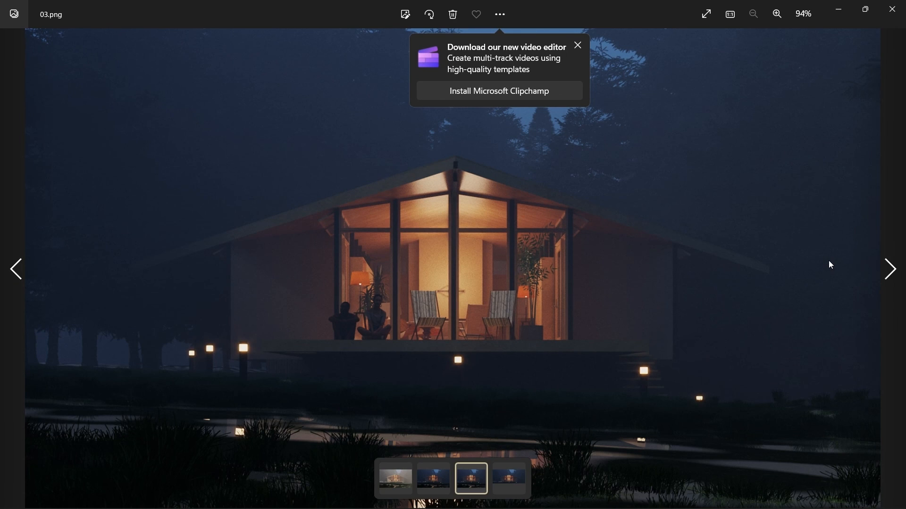
pyautogui.press('Right')
pyautogui.press('Left')
pyautogui.press('Left')
pyautogui.press('Right')
pyautogui.press('Right')
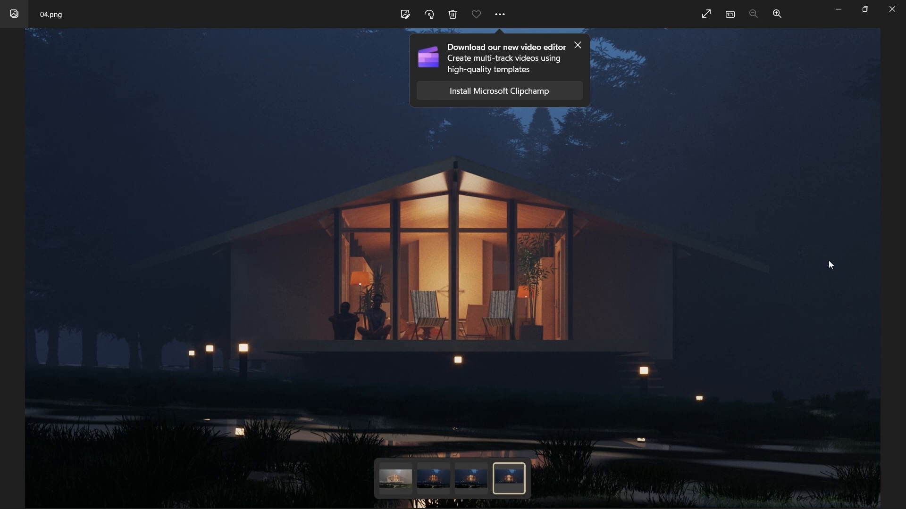
pyautogui.click(892, 9)
pyautogui.click(650, 185)
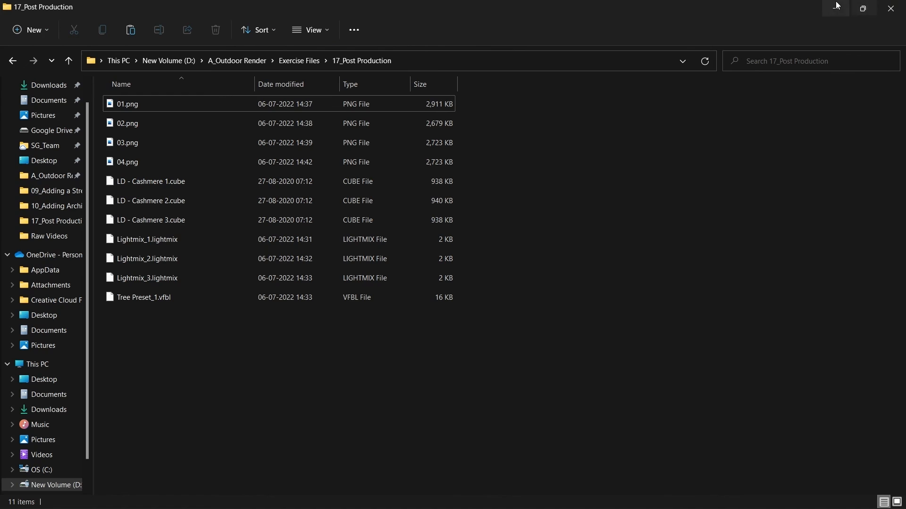
pyautogui.click(841, 6)
# - Collapse the History and Layers areas of the frame buffer and view the whole render
pyautogui.moveTo(122, 247); pyautogui.dragTo(3, 243)
pyautogui.moveTo(691, 299); pyautogui.dragTo(872, 296)
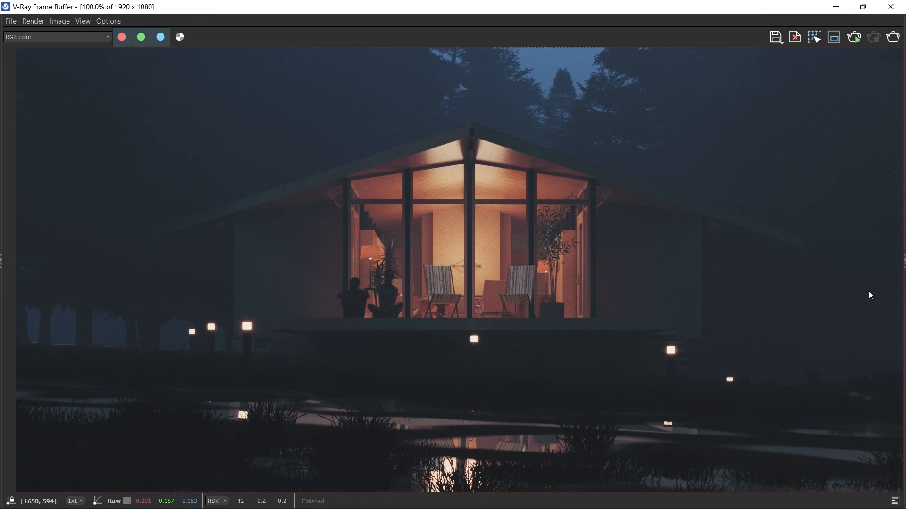
pyautogui.scroll(-2, 401, 246)
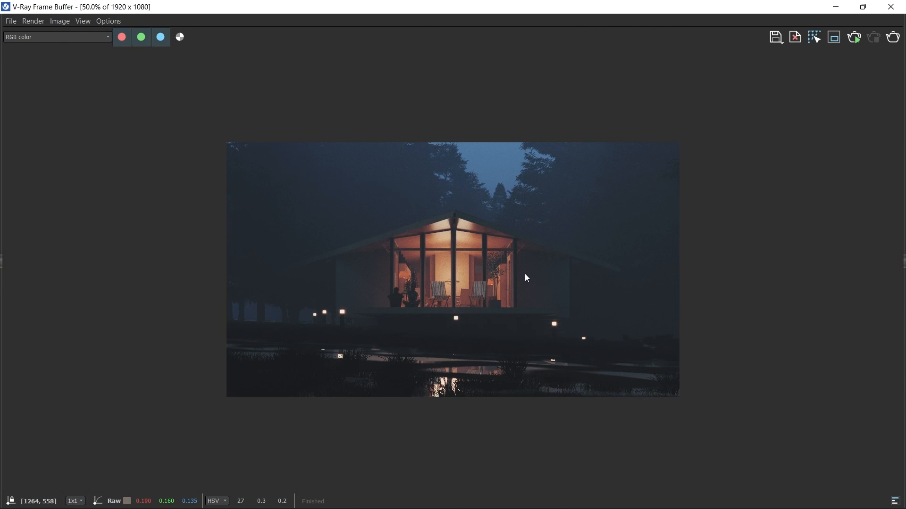